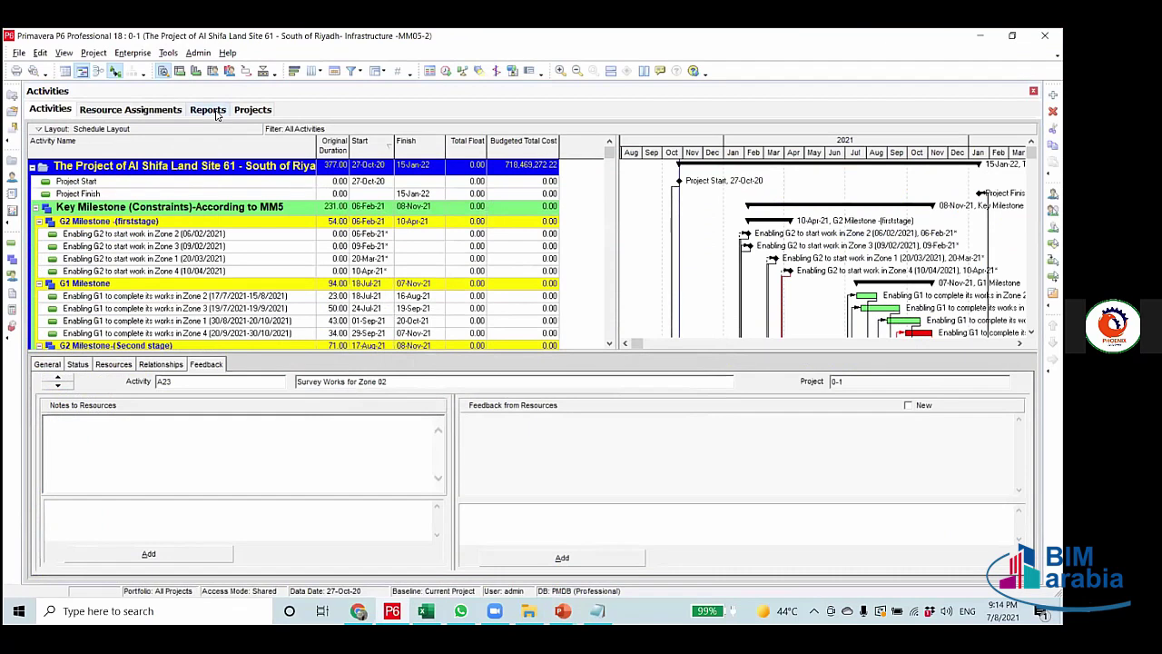
Open the list of all reports from the Activities view.
{"action": "left_click", "coordinate": [211, 110]}
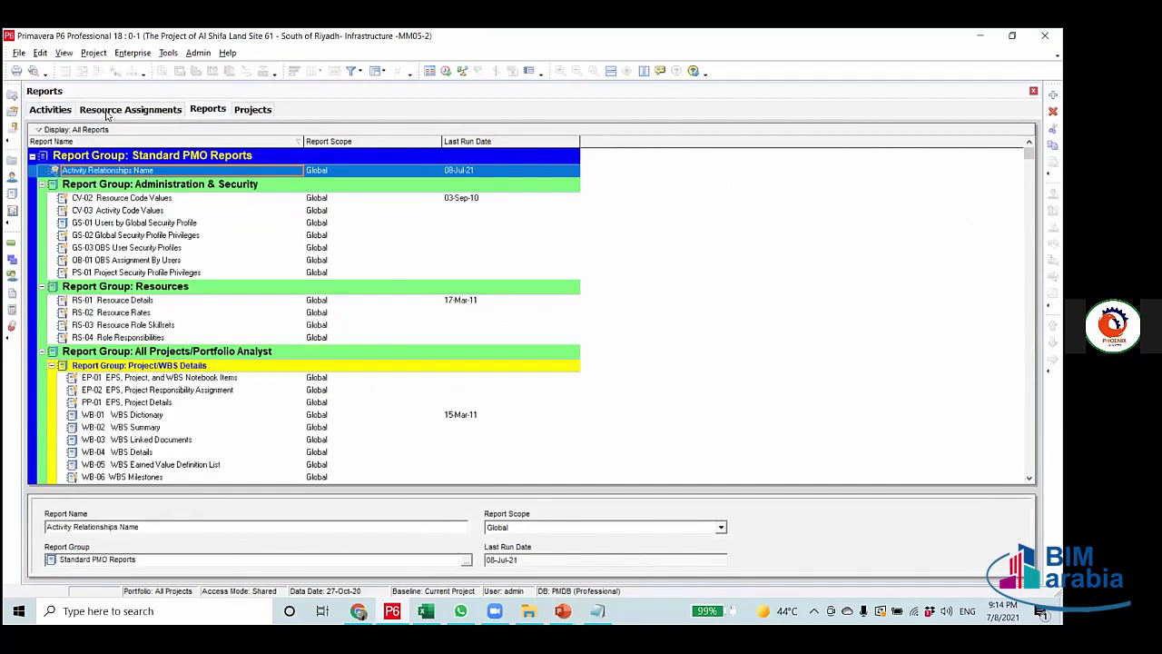
{"action": "left_click", "coordinate": [50, 109]}
{"action": "left_click", "coordinate": [168, 53]}
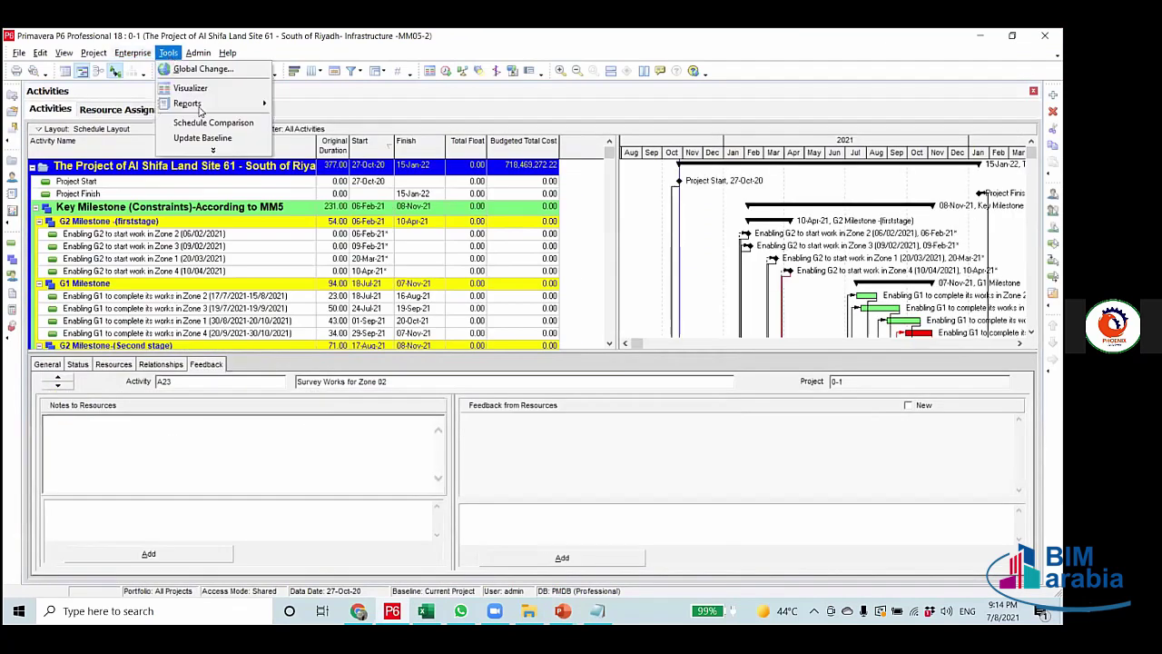
{"action": "mouse_move", "coordinate": [198, 109]}
{"action": "left_click", "coordinate": [303, 102]}
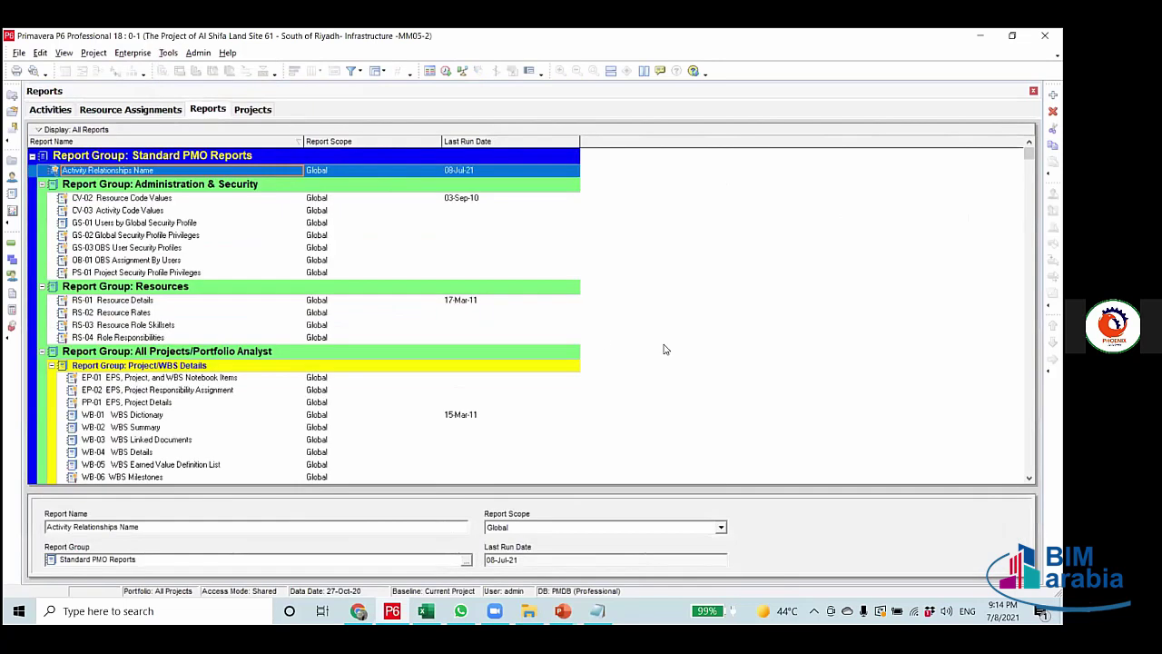
Start a new report with Activity Relationships as its only subject area and proceed to its configuration.
{"action": "left_click", "coordinate": [1053, 94]}
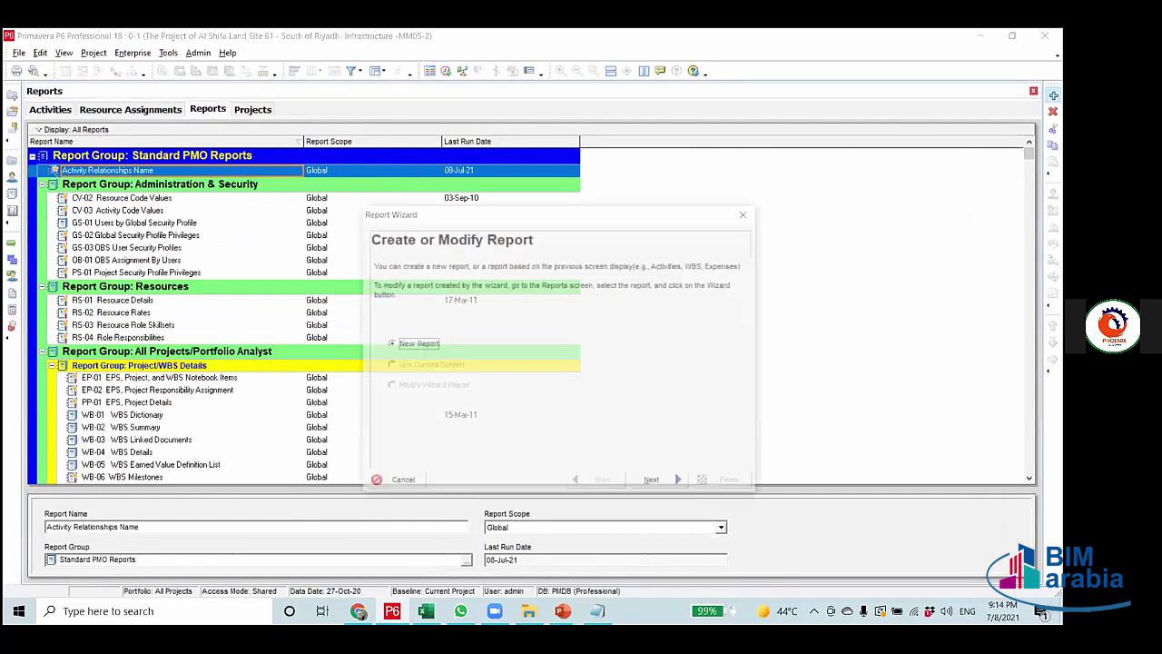
{"action": "key", "text": "Return"}
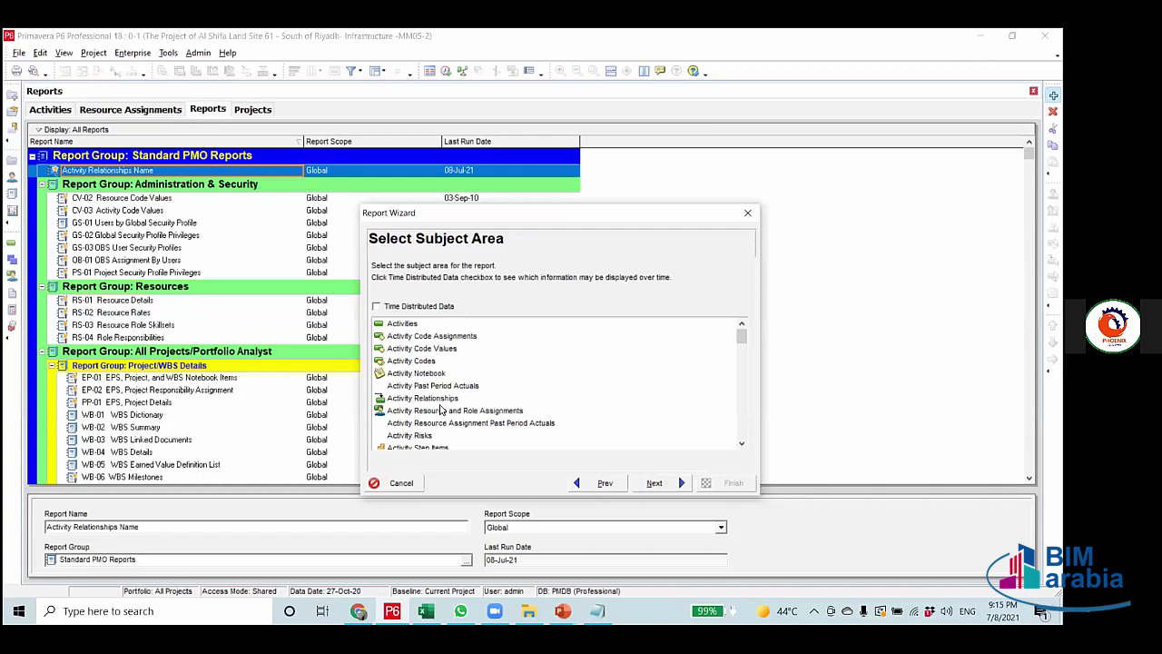
{"action": "left_click", "coordinate": [453, 400]}
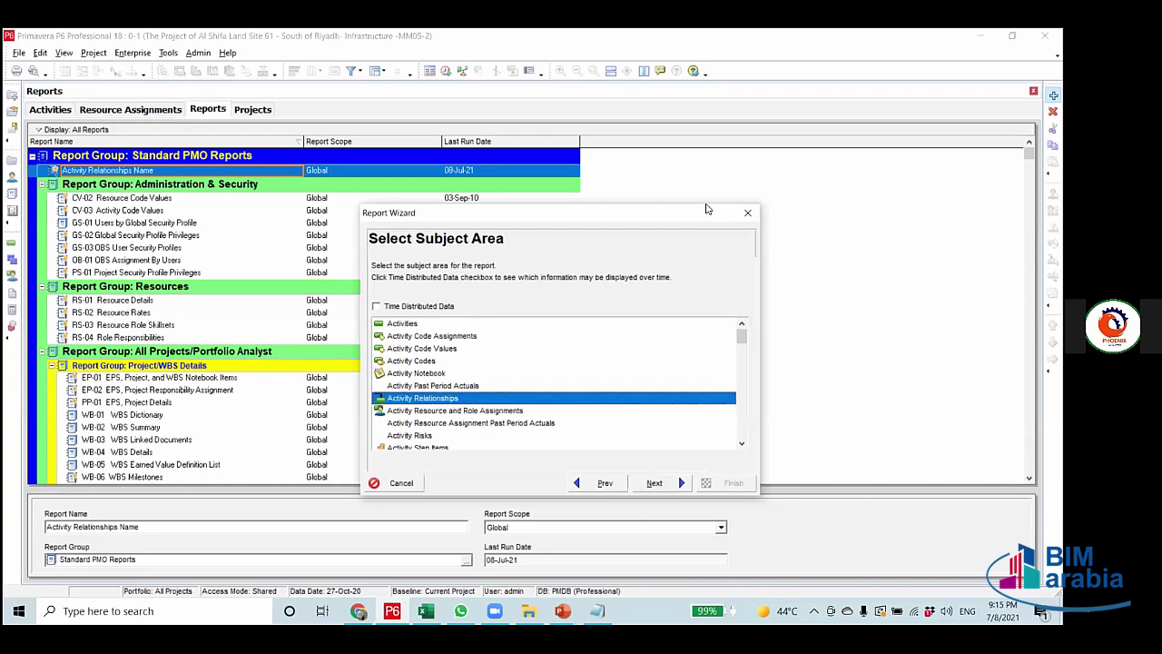
{"action": "left_click_drag", "start_coordinate": [675, 209], "coordinate": [675, 167]}
{"action": "left_click", "coordinate": [652, 442]}
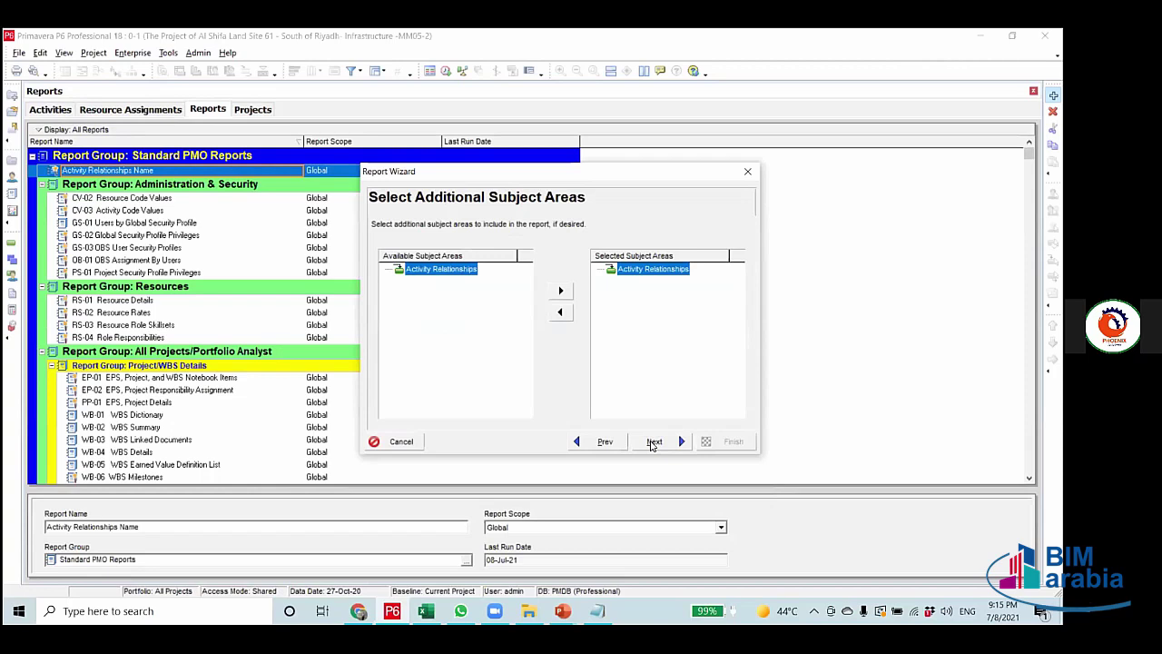
{"action": "left_click", "coordinate": [652, 442]}
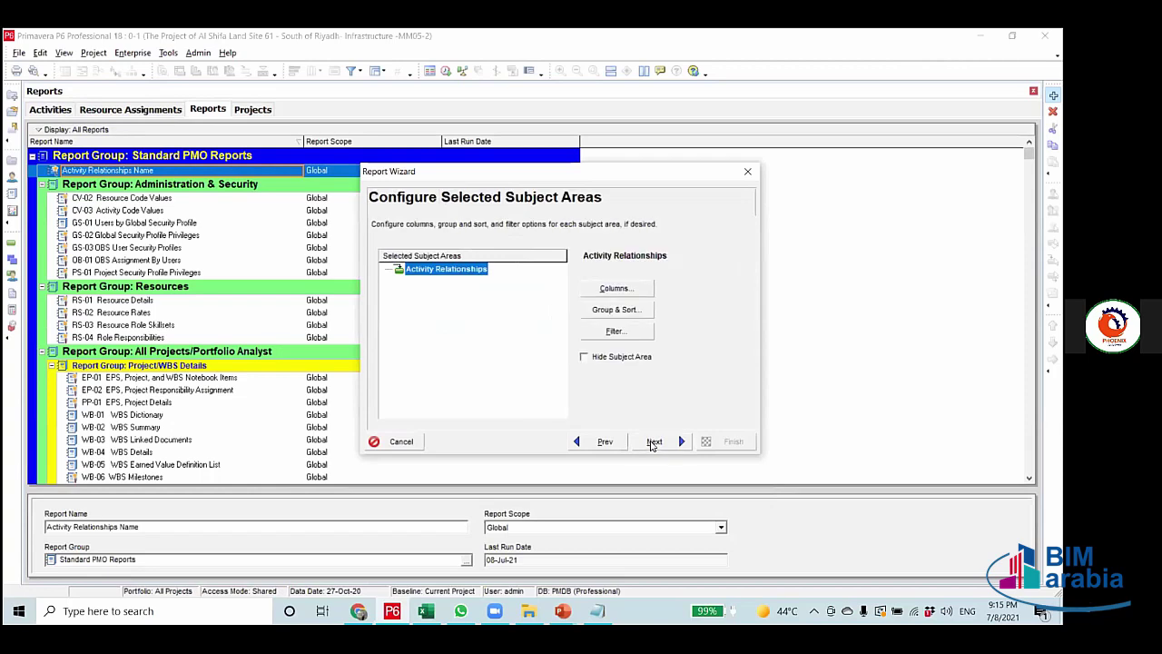
Remove Successor Project, Free Float, Relationship Type and Driving from the report's selected columns.
{"action": "left_click", "coordinate": [615, 289]}
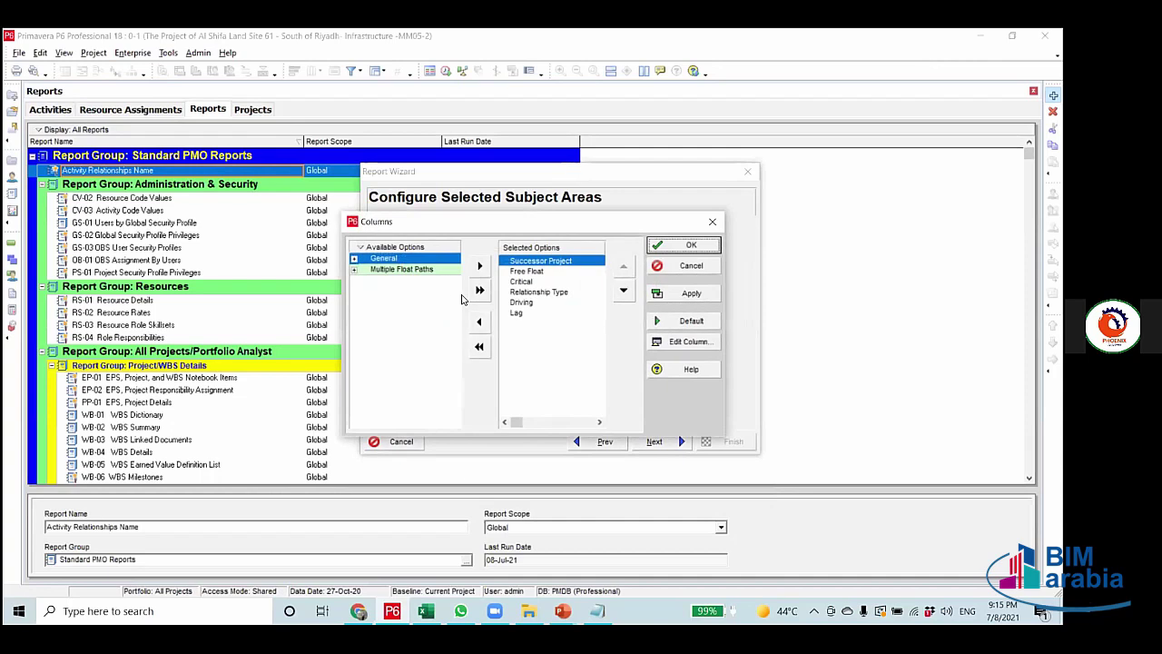
{"action": "left_click", "coordinate": [479, 322]}
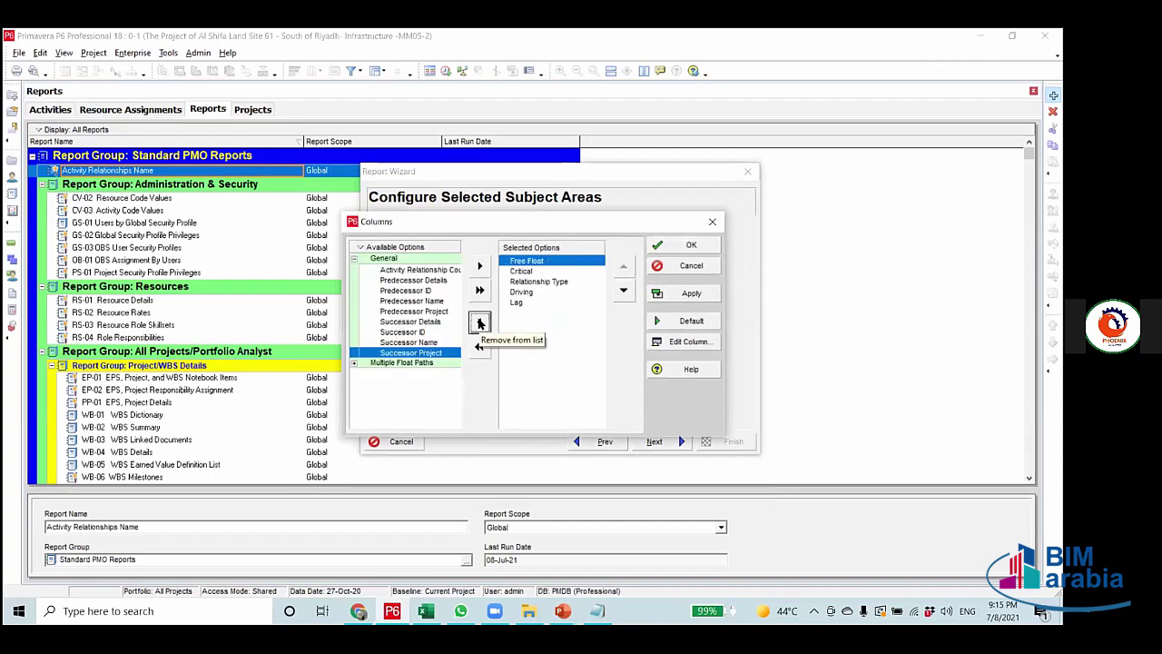
{"action": "left_click", "coordinate": [480, 323]}
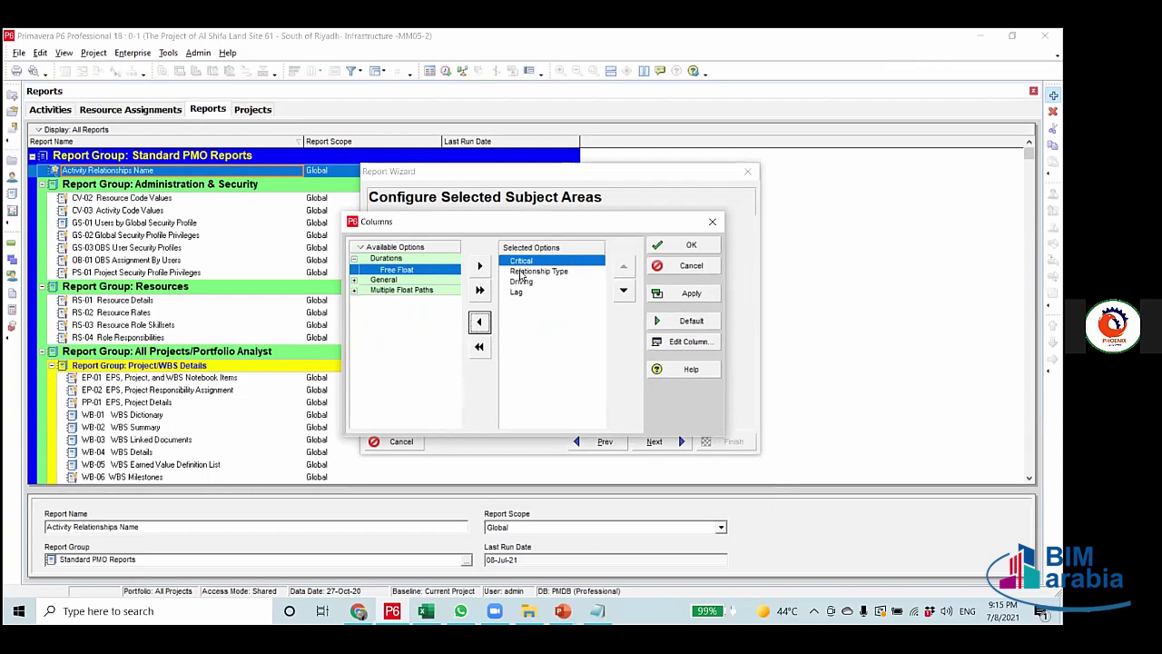
{"action": "left_click", "coordinate": [522, 272]}
{"action": "left_click", "coordinate": [479, 322]}
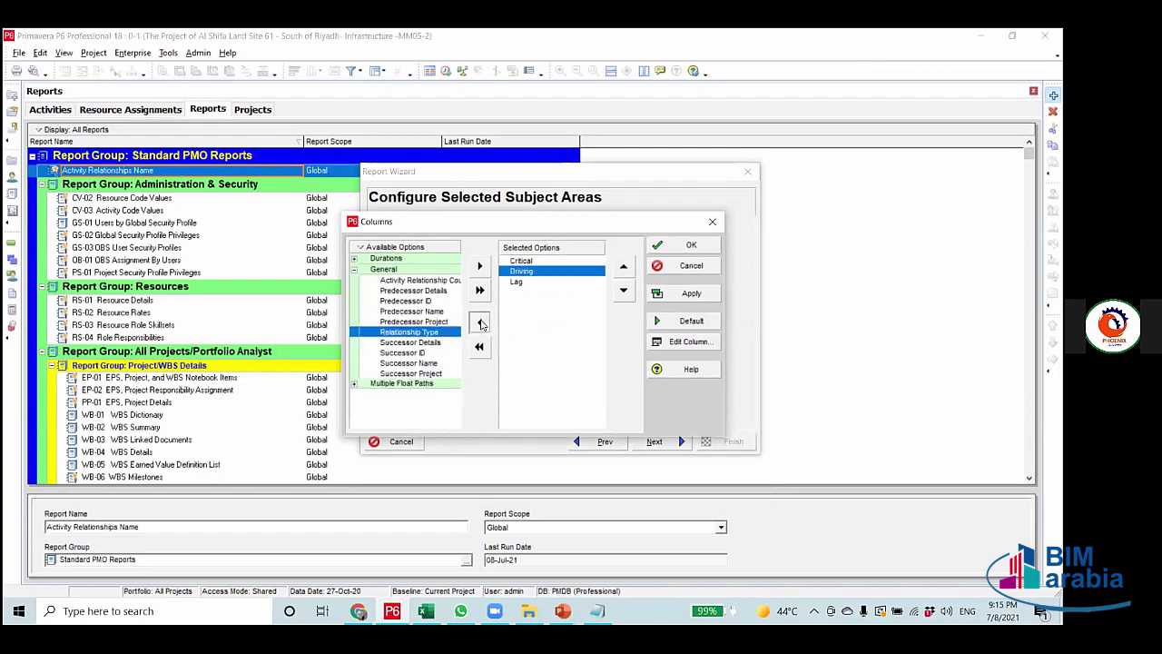
{"action": "left_click", "coordinate": [480, 322]}
Add Predecessor ID, Successor ID and Successor Name to the report's selected columns.
{"action": "left_click", "coordinate": [404, 311]}
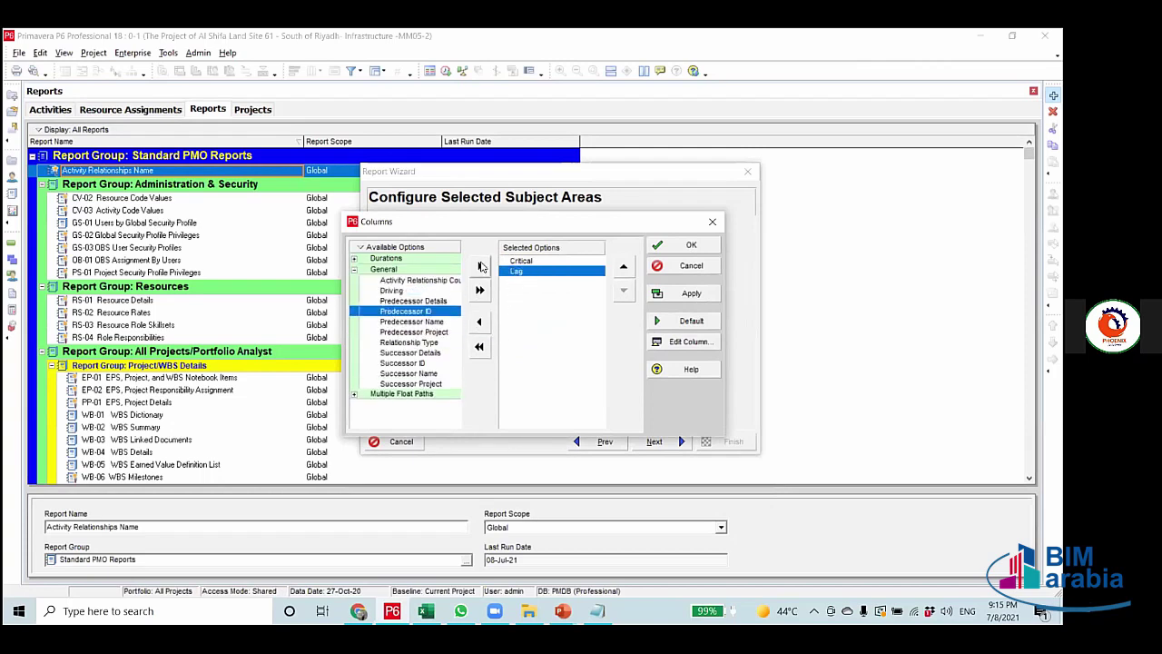
{"action": "left_click", "coordinate": [480, 266]}
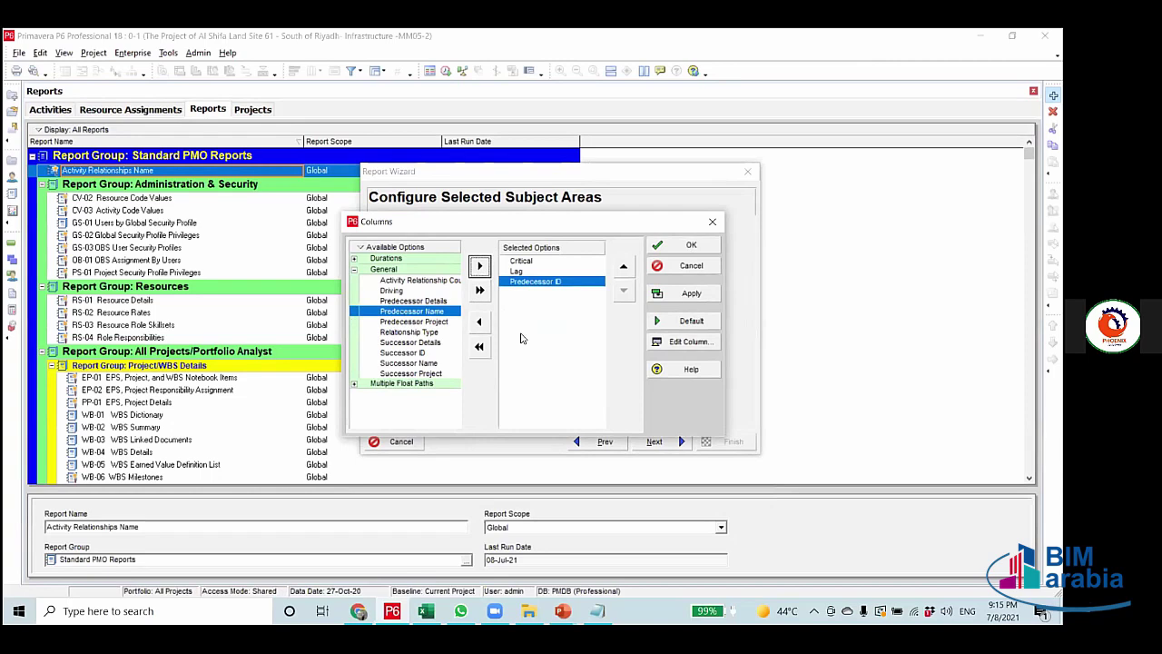
{"action": "left_click", "coordinate": [404, 353]}
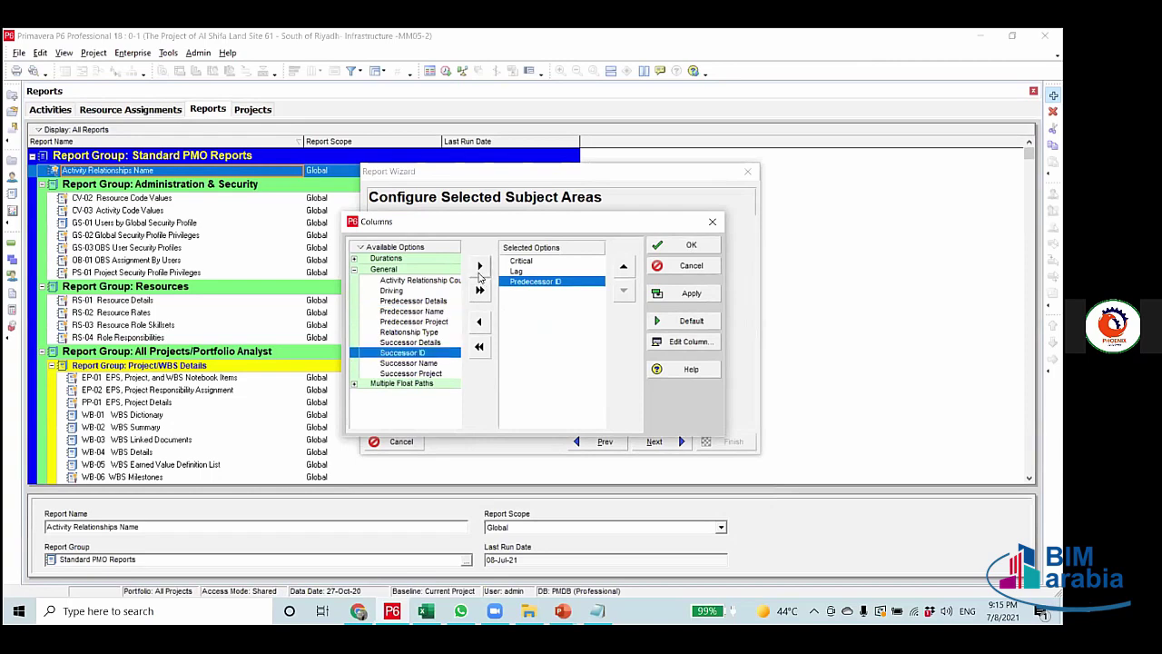
{"action": "left_click", "coordinate": [480, 267]}
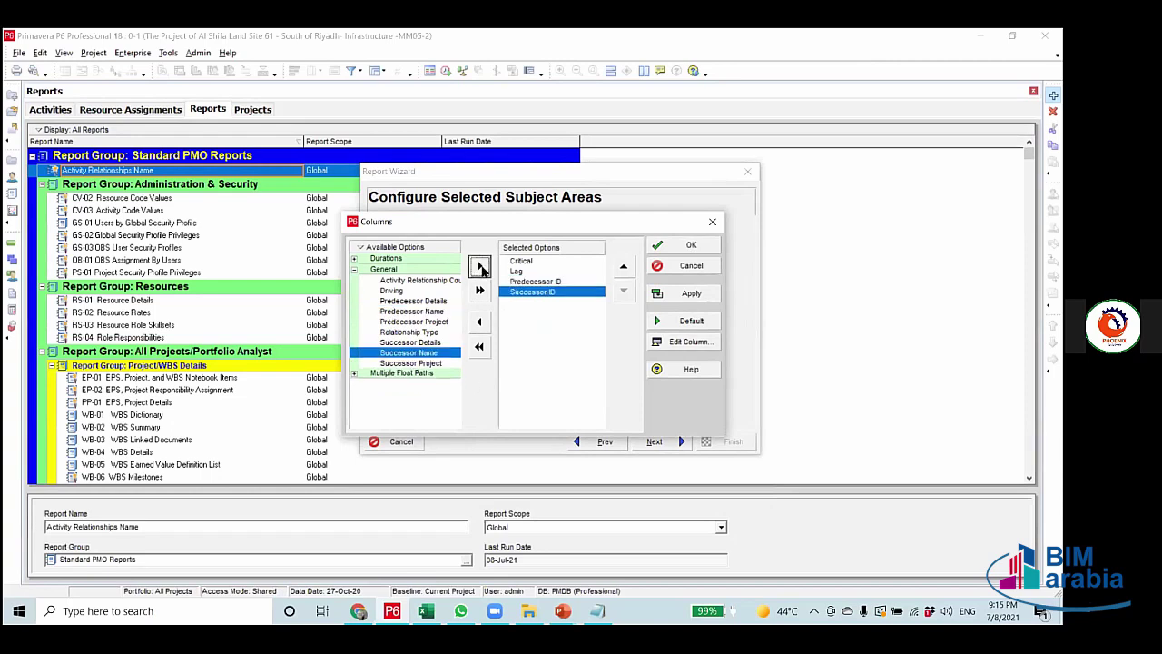
{"action": "left_click", "coordinate": [481, 267]}
Reorder the selected columns so Predecessor ID, Successor ID and Successor Name come first, ahead of Critical and Lag.
{"action": "left_click", "coordinate": [598, 277]}
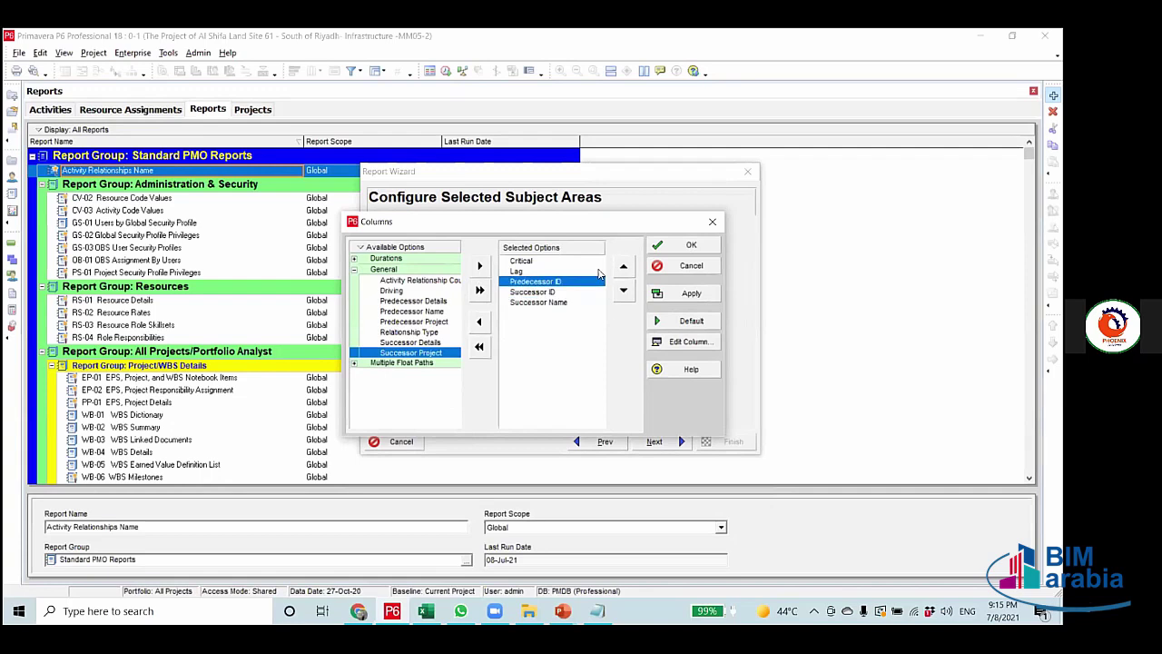
{"action": "left_click", "coordinate": [623, 266]}
{"action": "left_click", "coordinate": [623, 266]}
{"action": "left_click", "coordinate": [563, 292]}
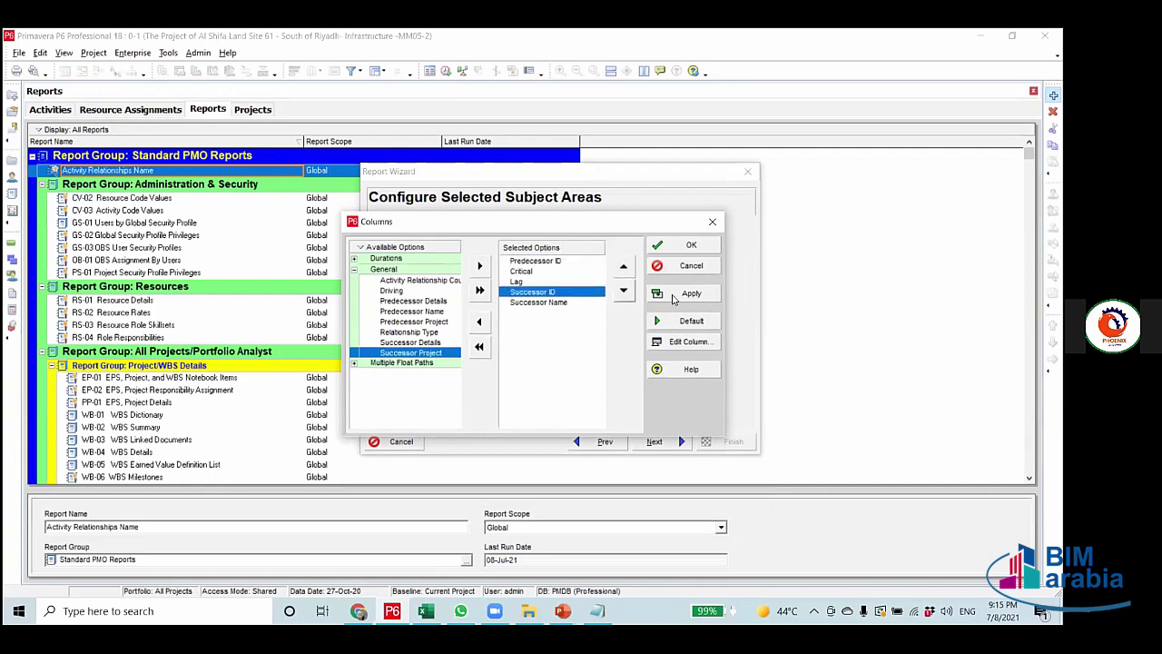
{"action": "left_click", "coordinate": [623, 266]}
{"action": "left_click", "coordinate": [623, 266]}
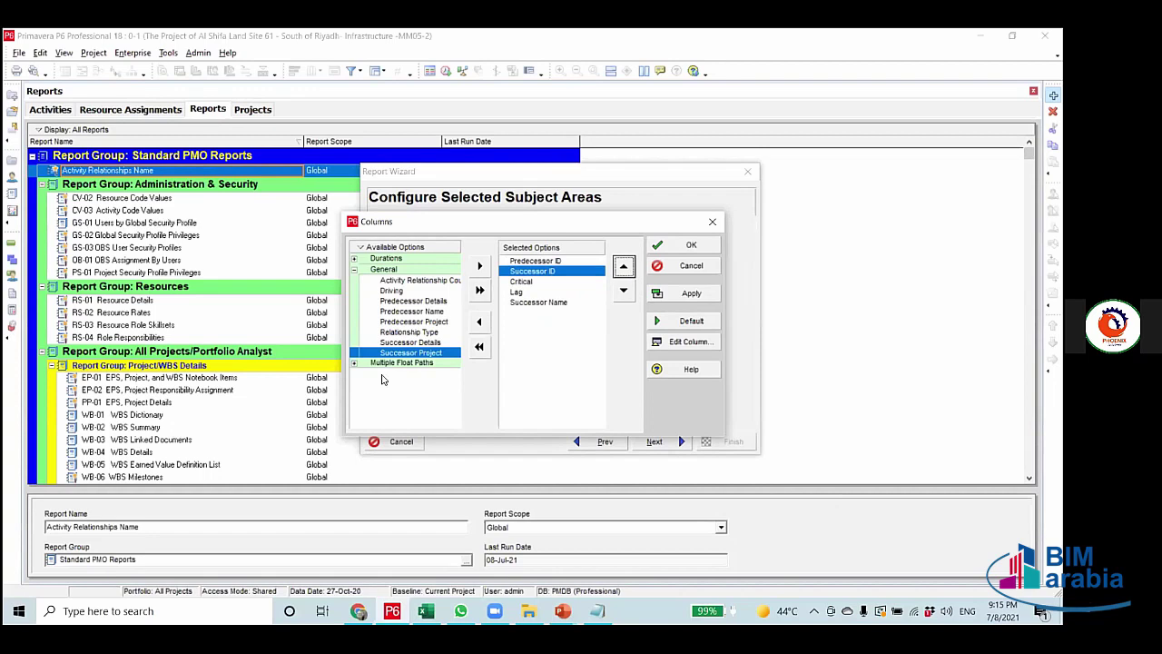
{"action": "left_click", "coordinate": [522, 302]}
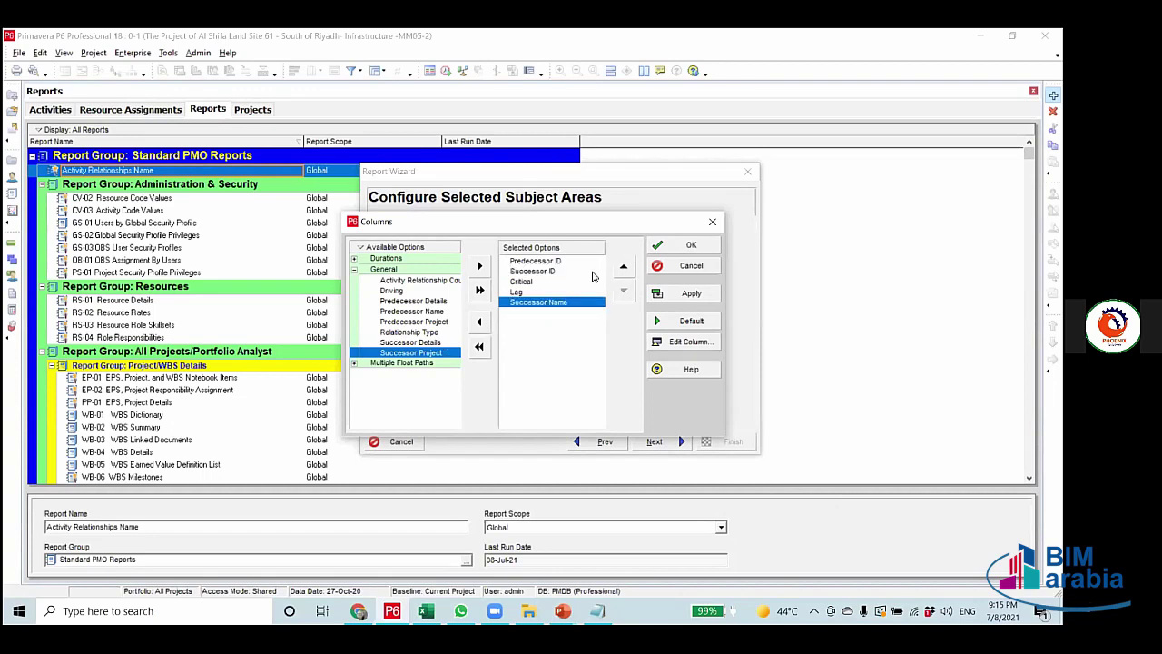
{"action": "left_click", "coordinate": [623, 266]}
{"action": "left_click", "coordinate": [623, 266]}
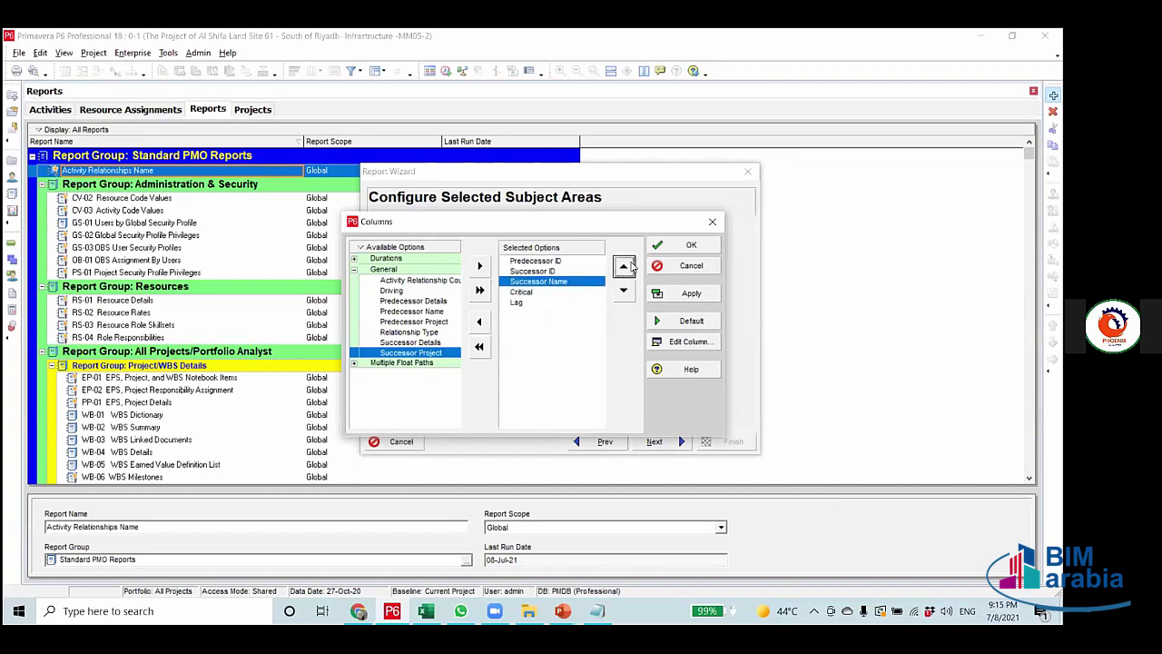
Add the Relationship Type column just above Lag and apply the column selection.
{"action": "left_click", "coordinate": [532, 294]}
{"action": "left_click", "coordinate": [522, 306]}
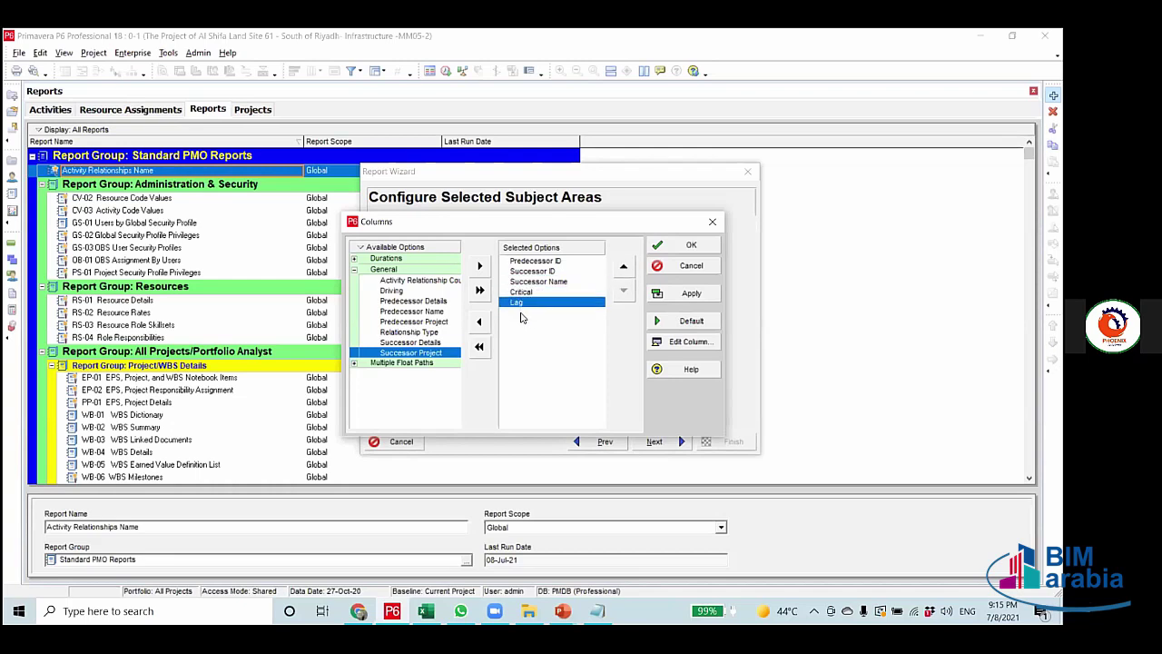
{"action": "left_click", "coordinate": [420, 333]}
{"action": "left_click", "coordinate": [480, 266]}
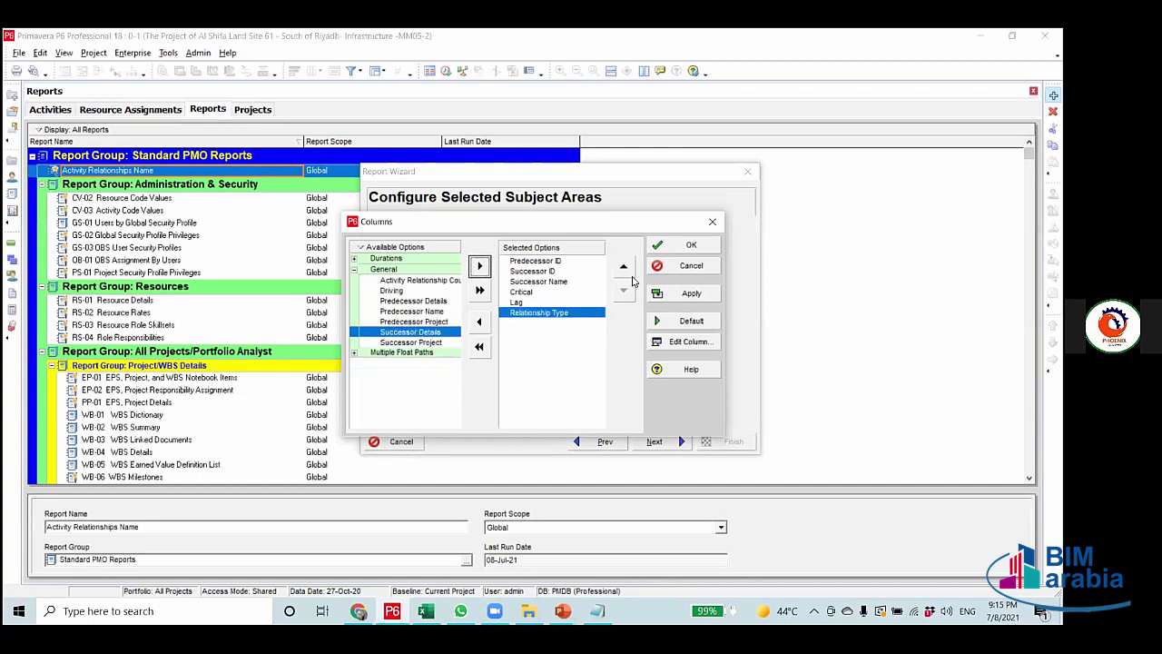
{"action": "left_click", "coordinate": [624, 266]}
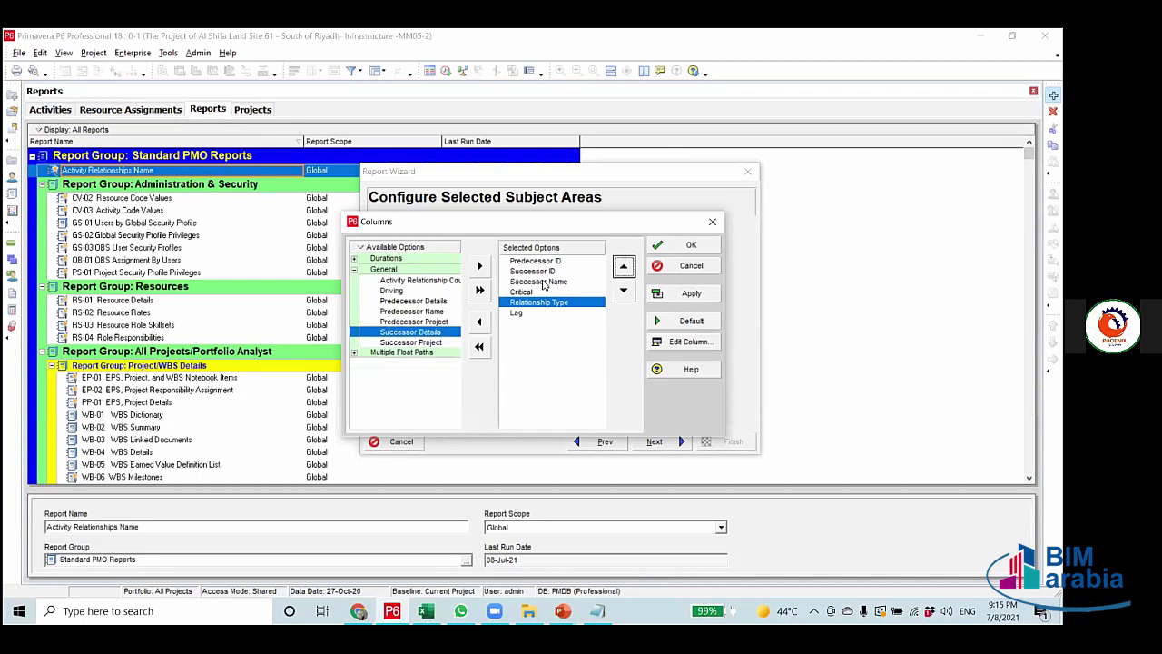
{"action": "left_click", "coordinate": [543, 284]}
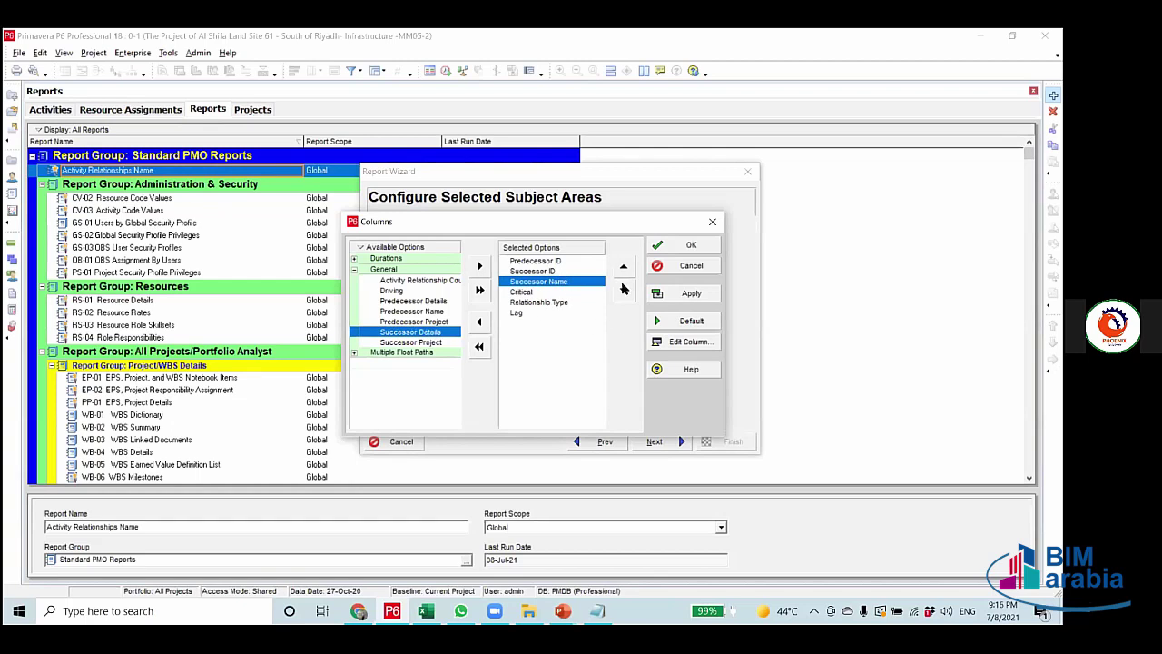
{"action": "left_click", "coordinate": [692, 292]}
{"action": "left_click", "coordinate": [690, 246]}
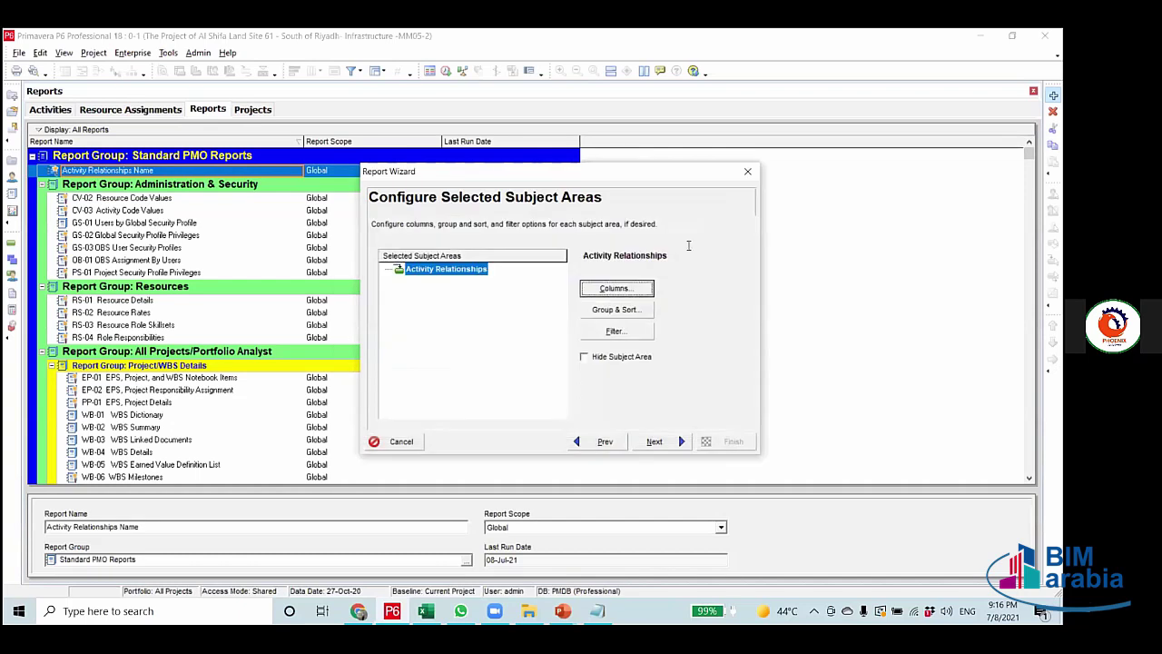
Clear the WBS grouping from the Activity Relationships report and apply the group and sort settings.
{"action": "left_click", "coordinate": [637, 312]}
{"action": "left_click", "coordinate": [386, 300]}
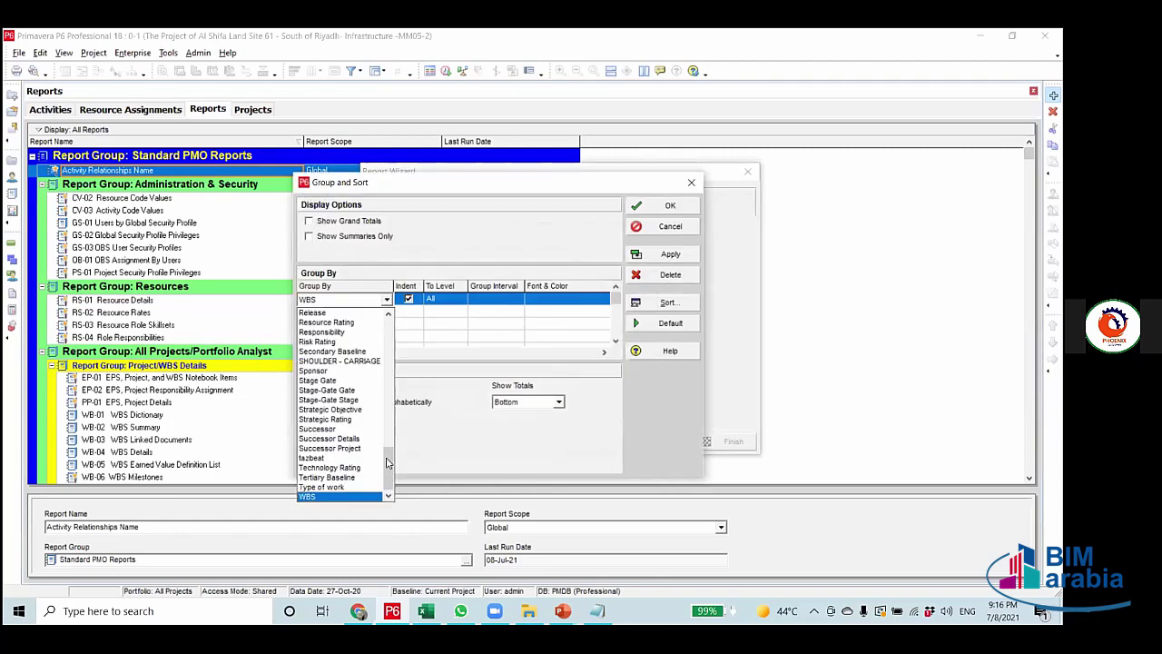
{"action": "left_click_drag", "start_coordinate": [388, 463], "coordinate": [387, 318]}
{"action": "left_click", "coordinate": [340, 312]}
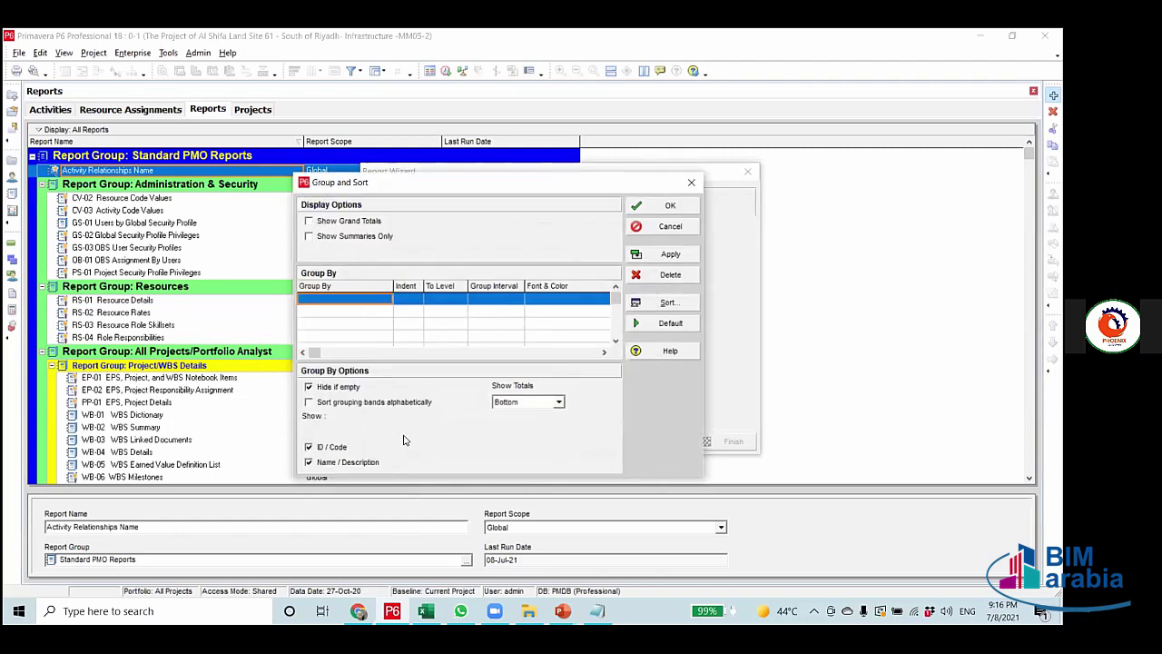
{"action": "left_click", "coordinate": [670, 254]}
{"action": "left_click", "coordinate": [671, 206]}
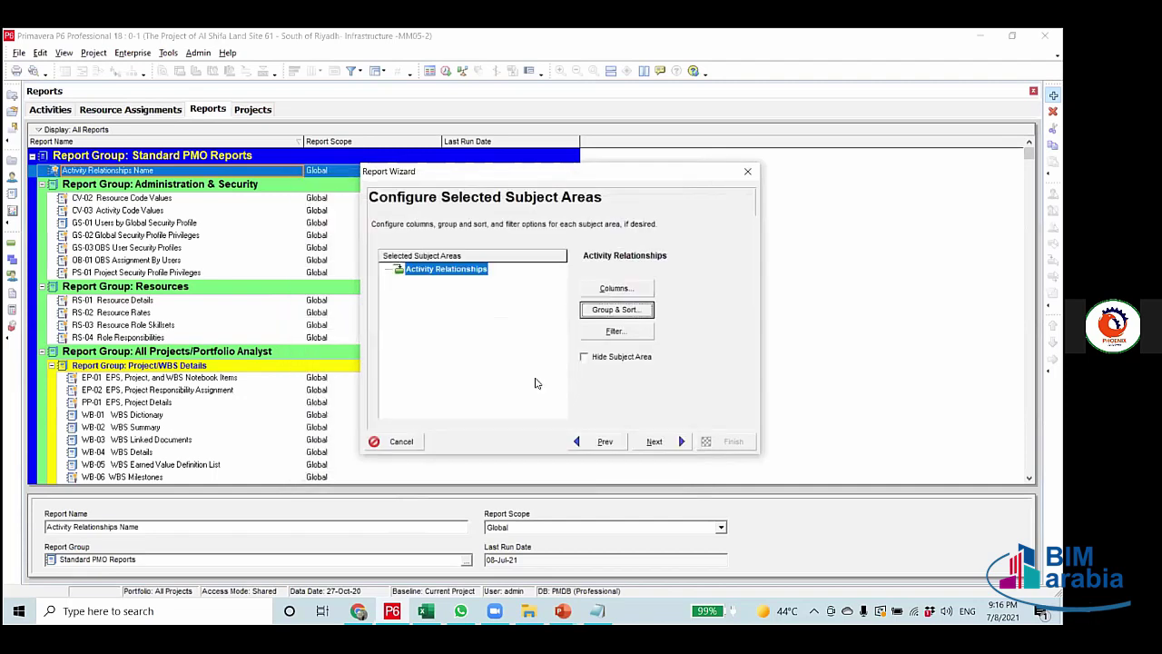
Filter the Activity Relationships subject area to rows where Lag is less than 0.00d and accept the filter.
{"action": "left_click", "coordinate": [616, 332]}
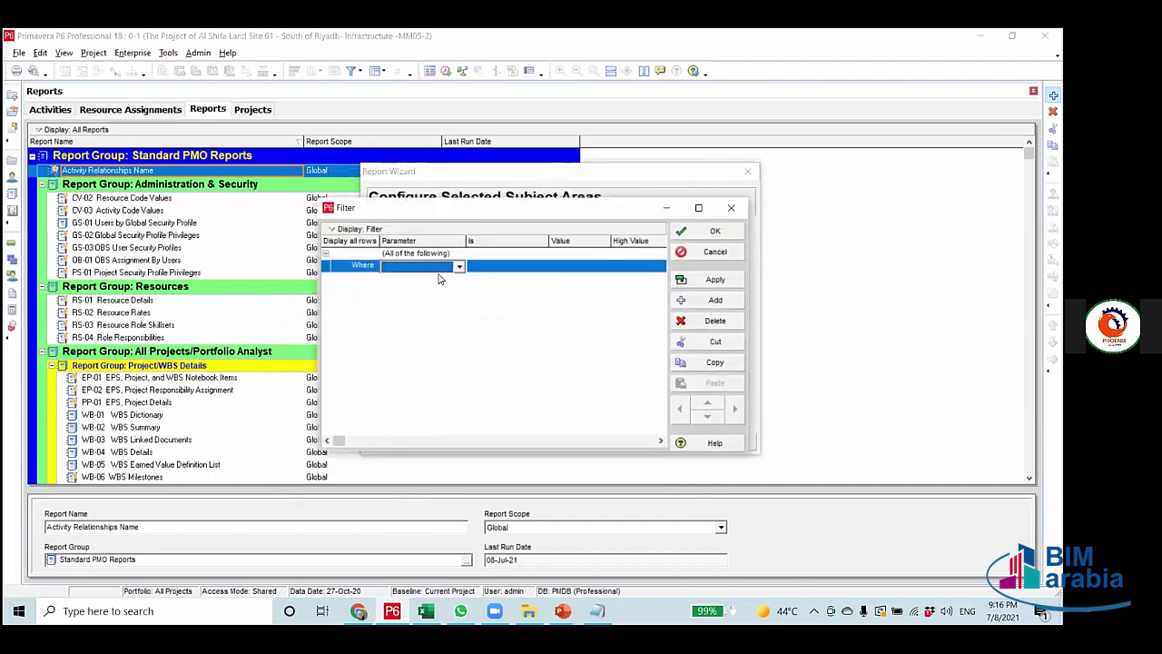
{"action": "left_click", "coordinate": [458, 269]}
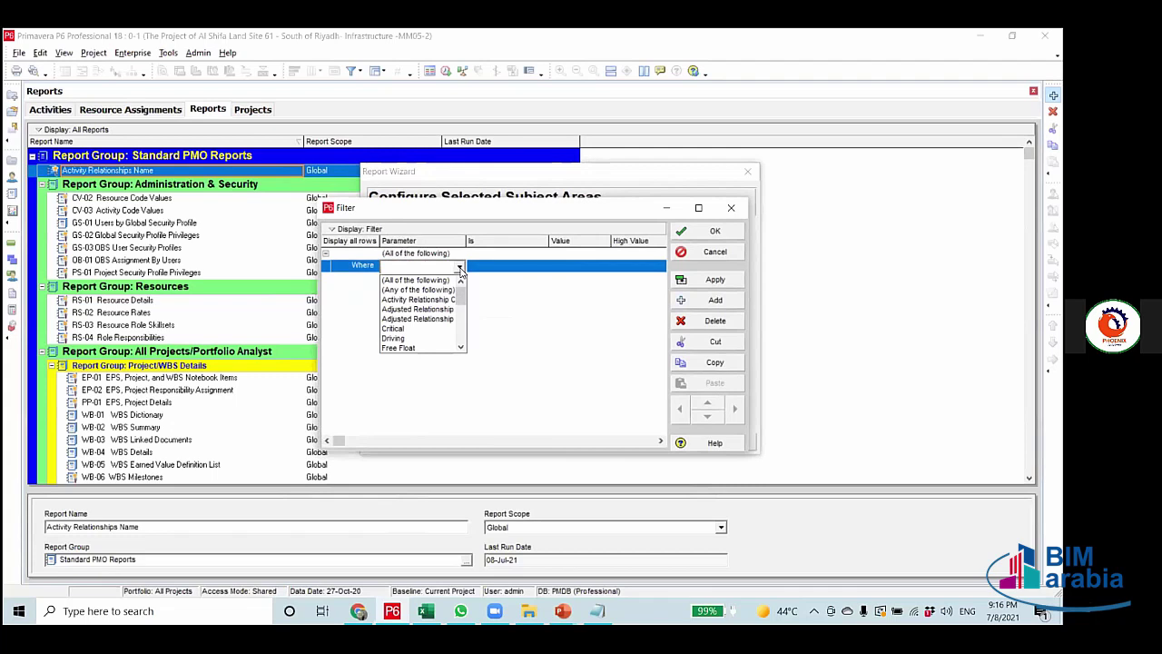
{"action": "key", "text": "l"}
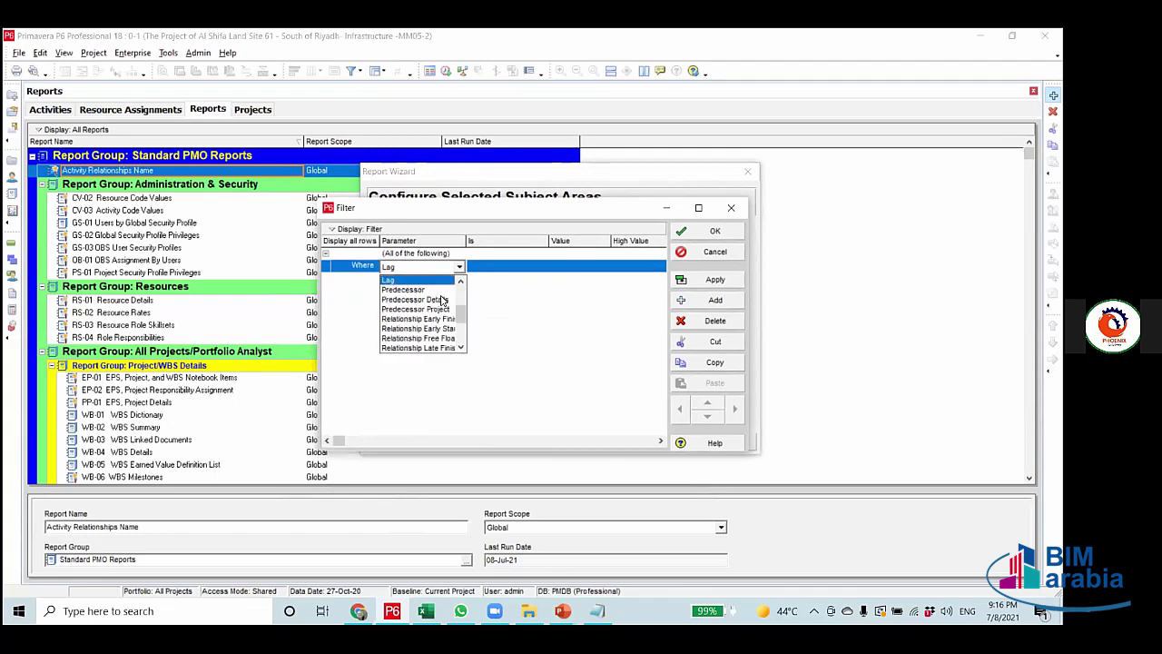
{"action": "left_click", "coordinate": [515, 269]}
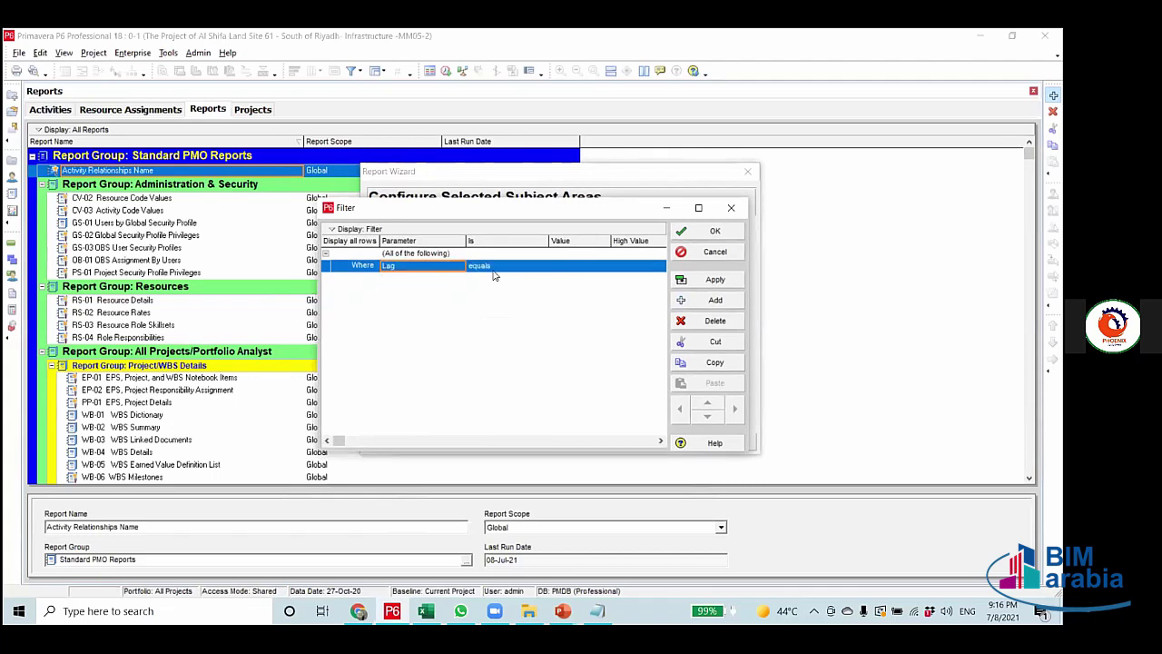
{"action": "left_click", "coordinate": [513, 269]}
{"action": "left_click", "coordinate": [513, 268]}
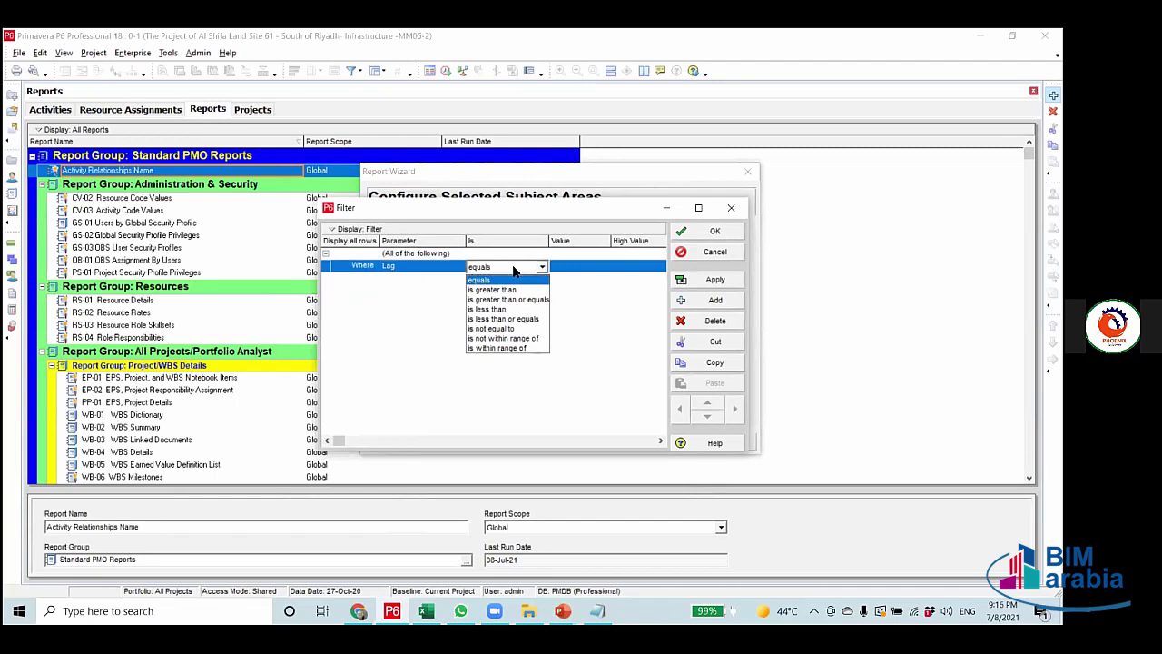
{"action": "left_click", "coordinate": [498, 314]}
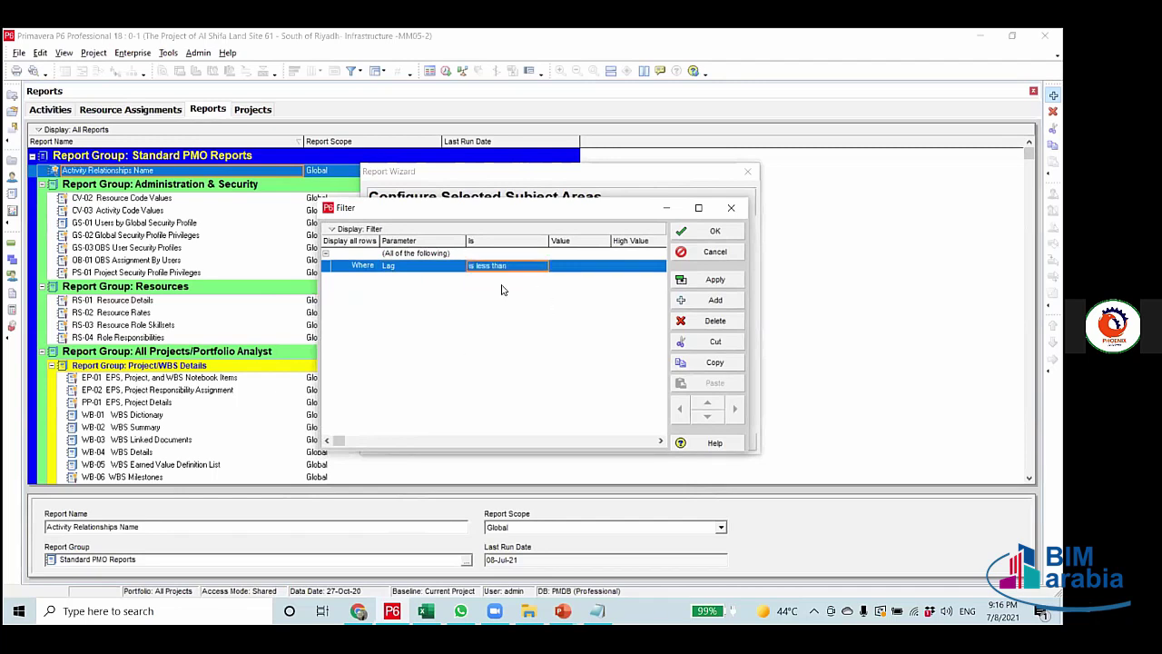
{"action": "left_click", "coordinate": [562, 267]}
{"action": "left_click", "coordinate": [530, 325]}
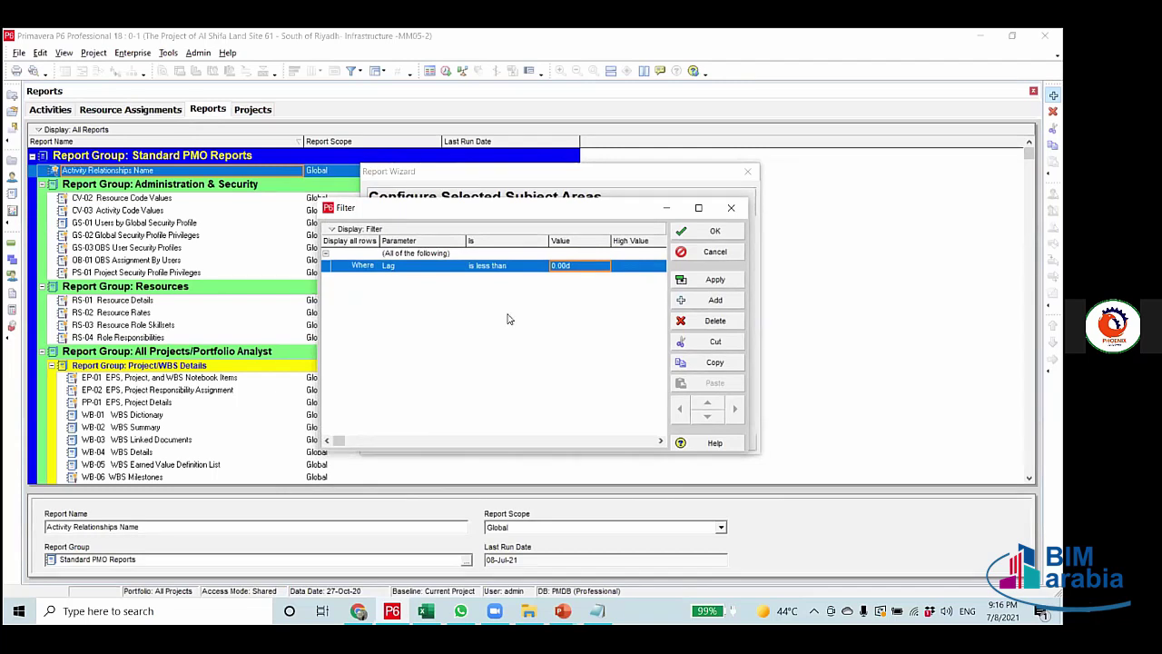
{"action": "left_click", "coordinate": [713, 231]}
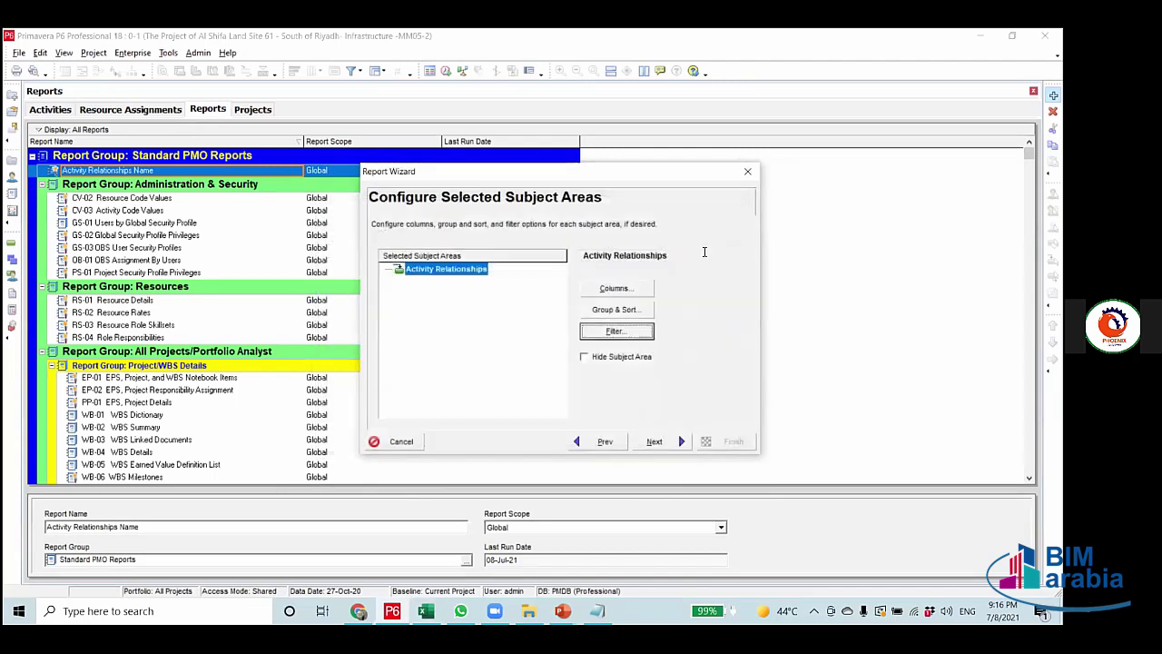
Keep the report title Activity Relationships and run the report to print preview.
{"action": "left_click", "coordinate": [652, 443]}
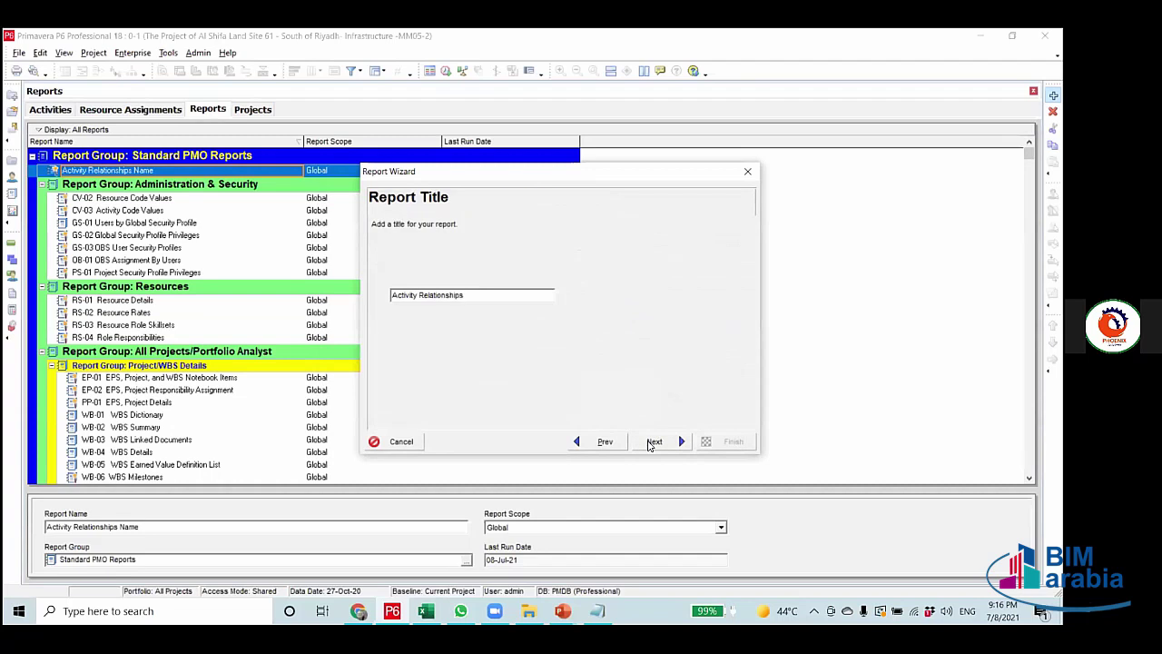
{"action": "left_click", "coordinate": [652, 442]}
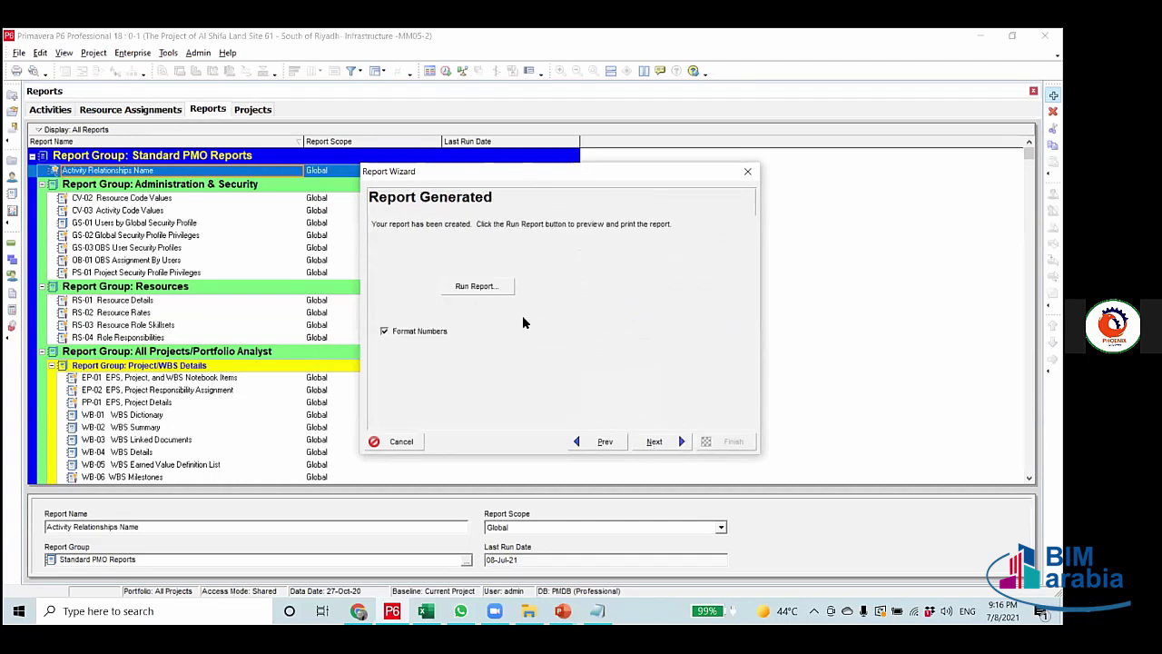
{"action": "left_click", "coordinate": [484, 288]}
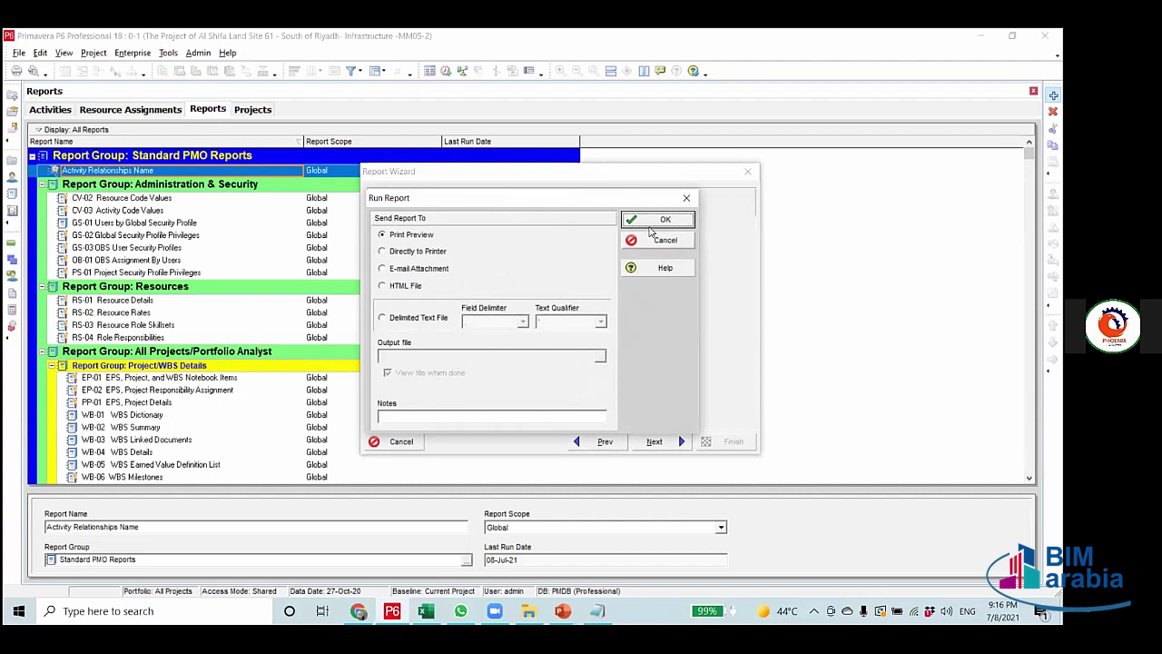
{"action": "left_click", "coordinate": [653, 221]}
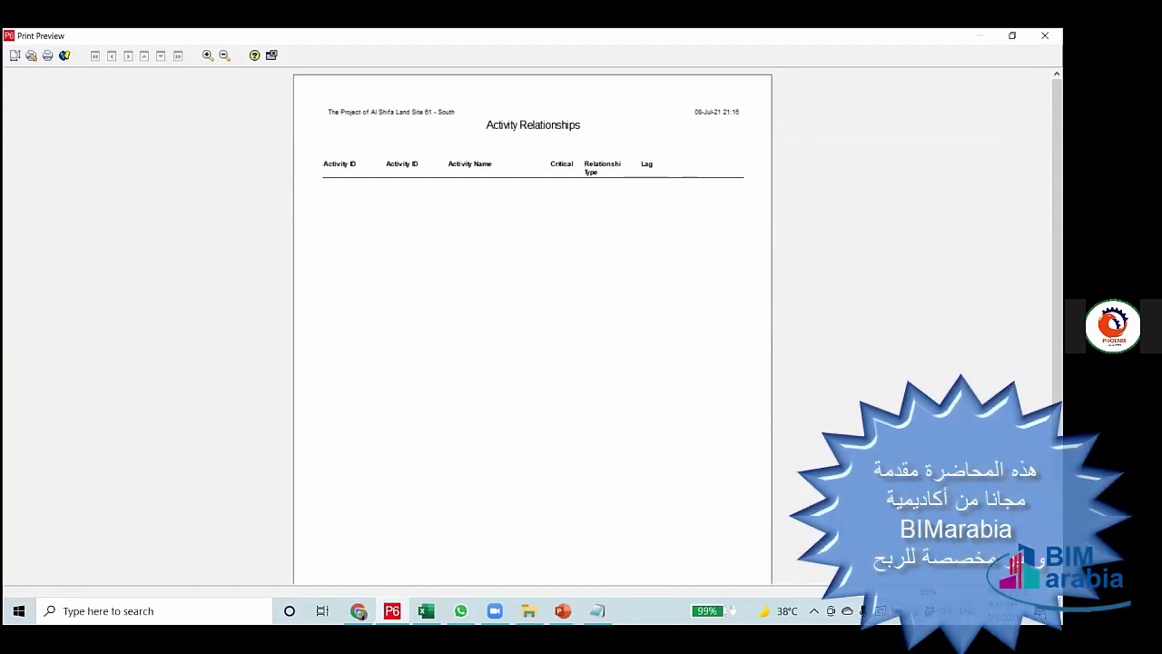
Switch to the 14 Point Assessment presentation in PowerPoint and review the 2-Leads slide and the 5% limit on the 3-Lags slide.
{"action": "mouse_move", "coordinate": [563, 610]}
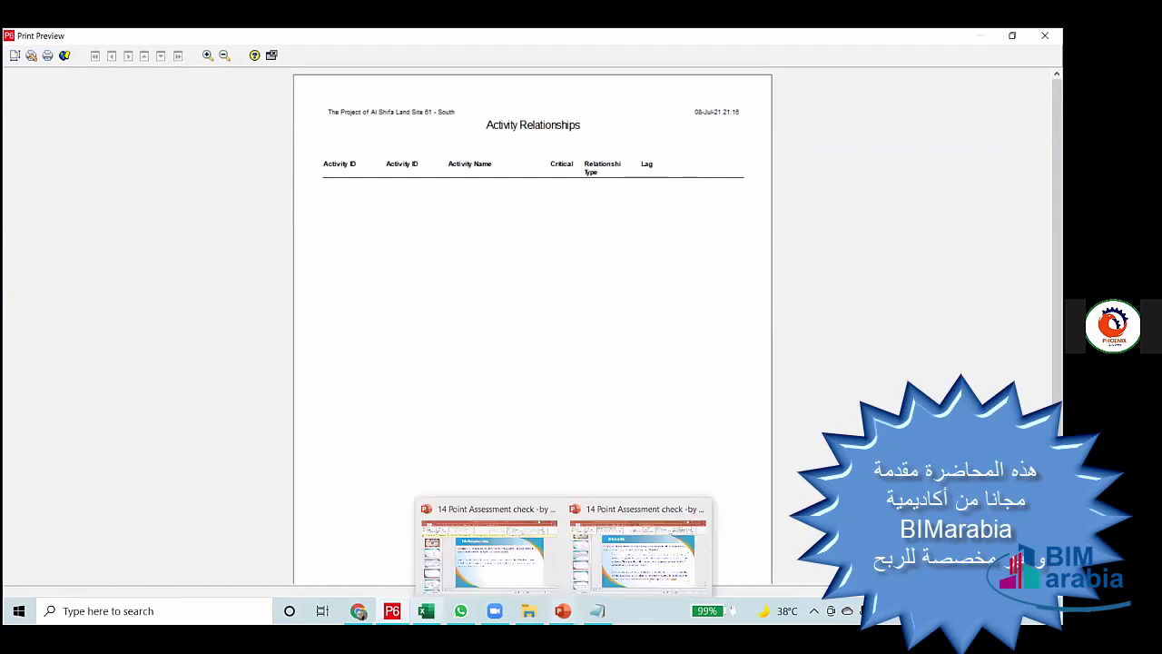
{"action": "left_click", "coordinate": [640, 554]}
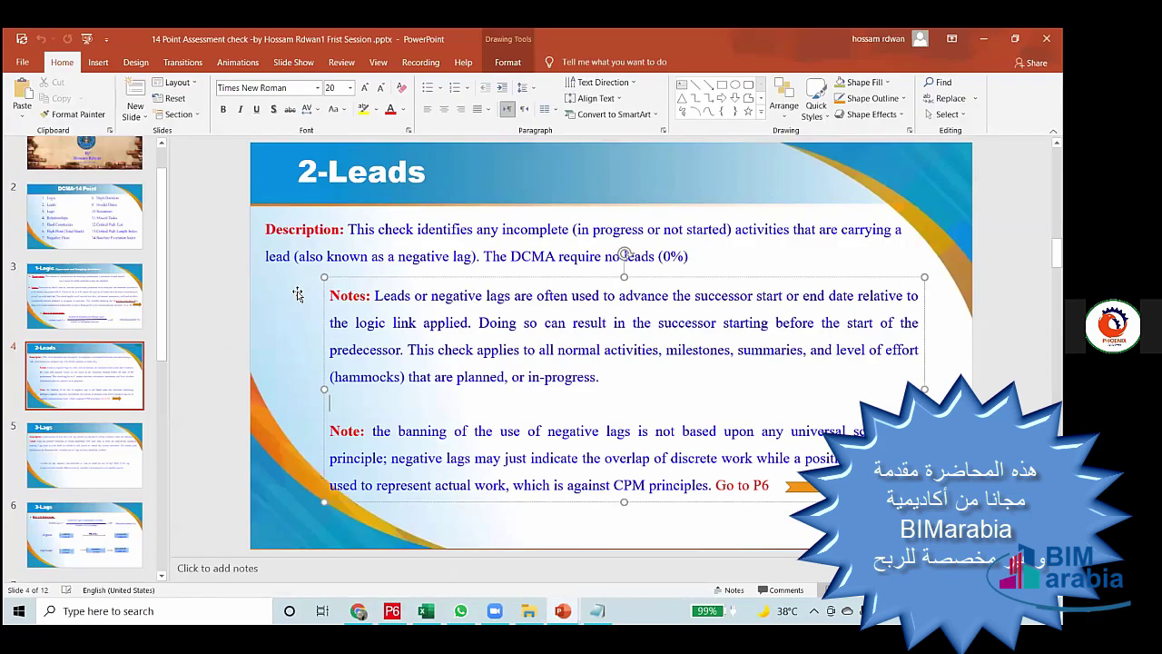
{"action": "left_click", "coordinate": [100, 360]}
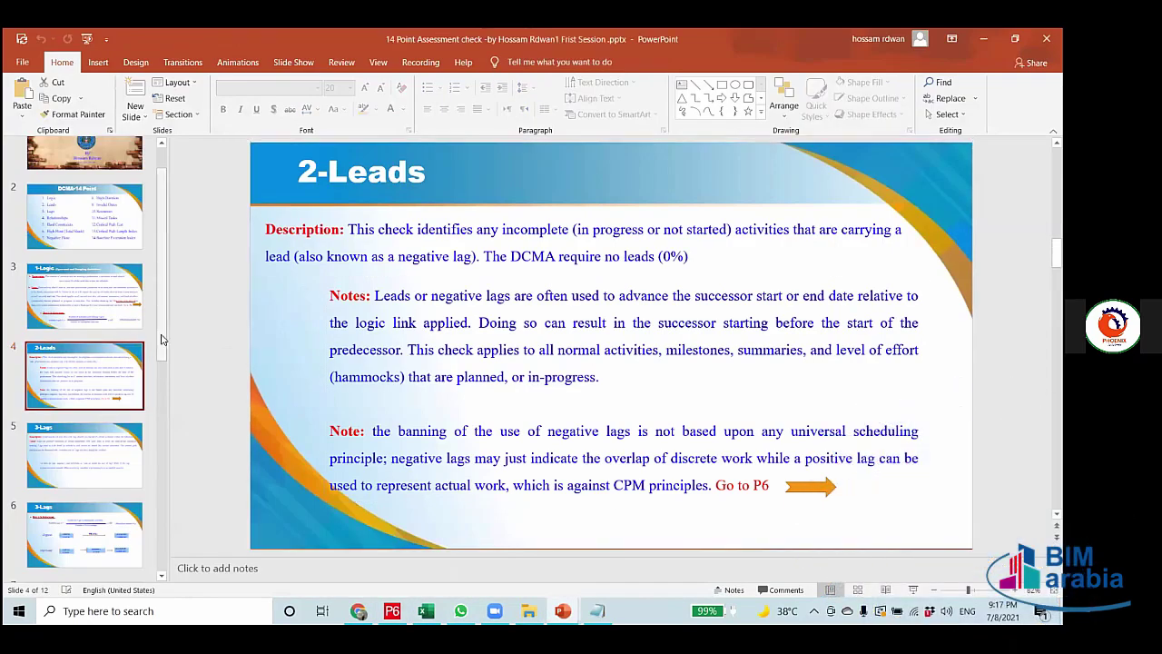
{"action": "left_click", "coordinate": [138, 445]}
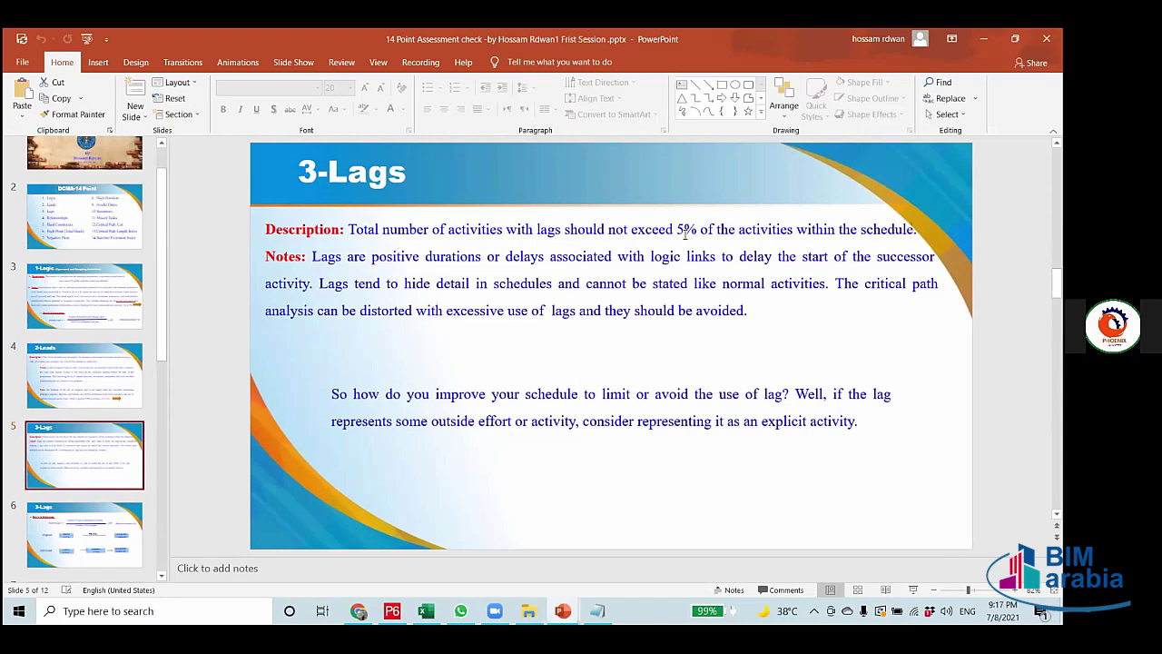
{"action": "left_click_drag", "start_coordinate": [606, 231], "coordinate": [699, 231]}
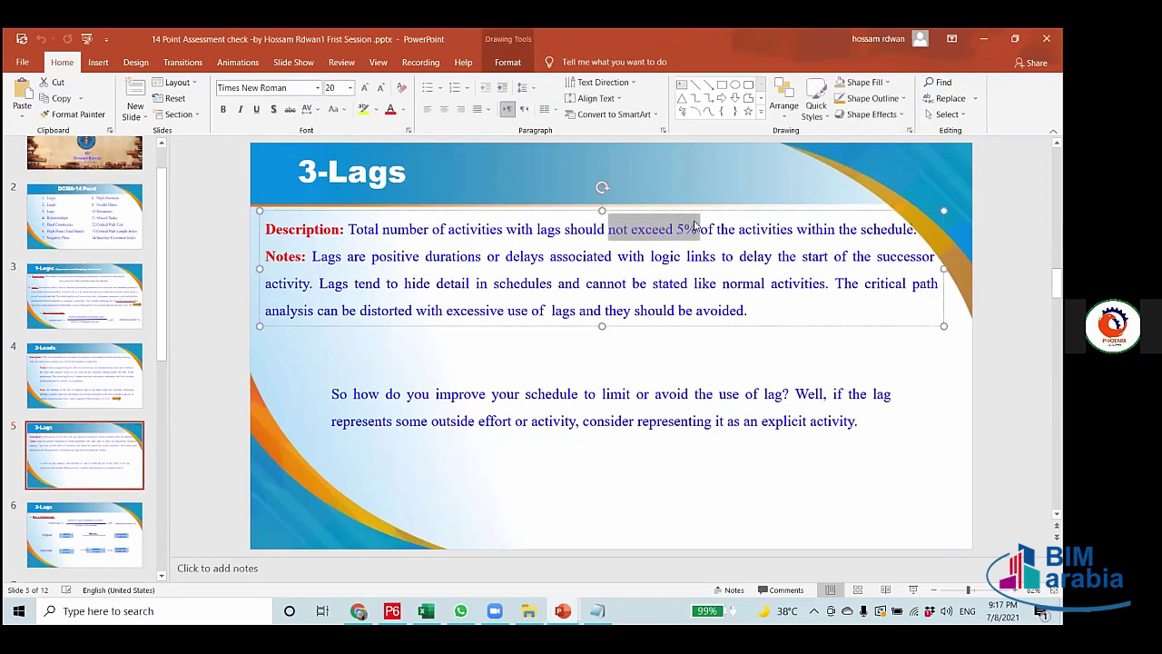
{"action": "left_click", "coordinate": [717, 360]}
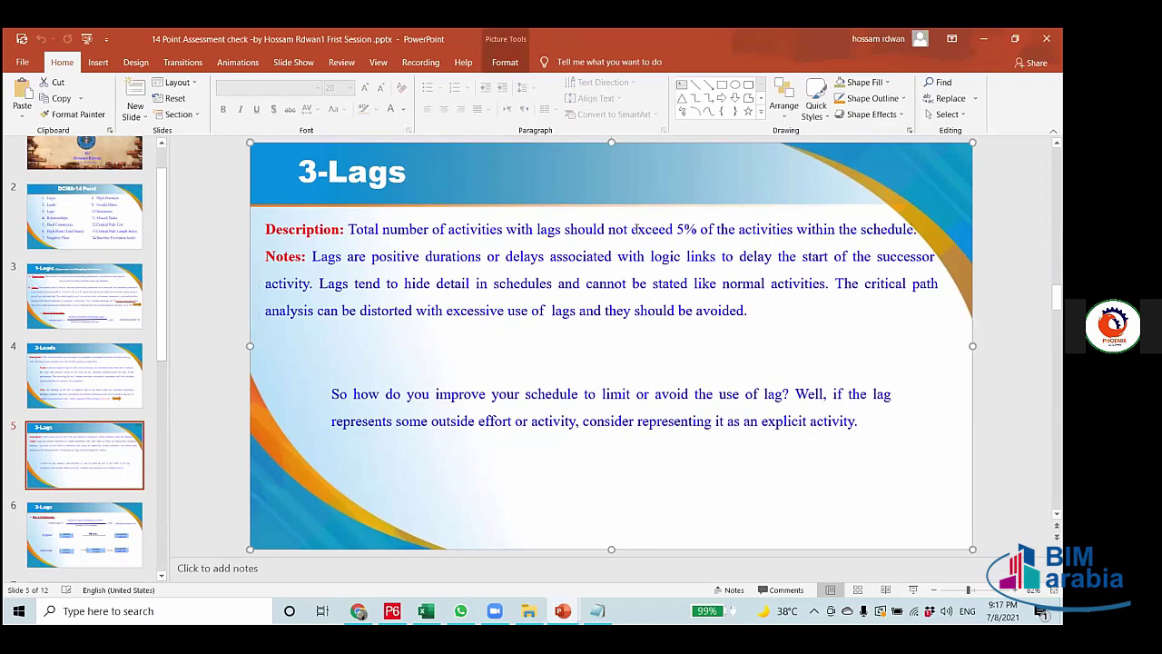
{"action": "left_click_drag", "start_coordinate": [694, 232], "coordinate": [659, 233]}
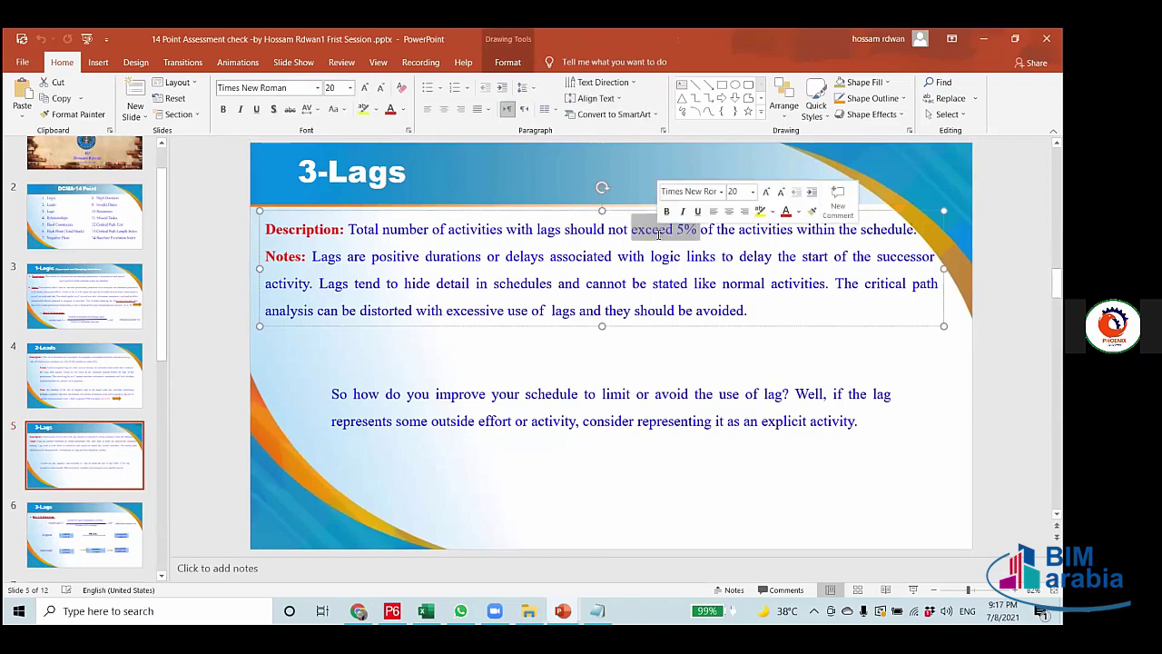
{"action": "left_click", "coordinate": [667, 238]}
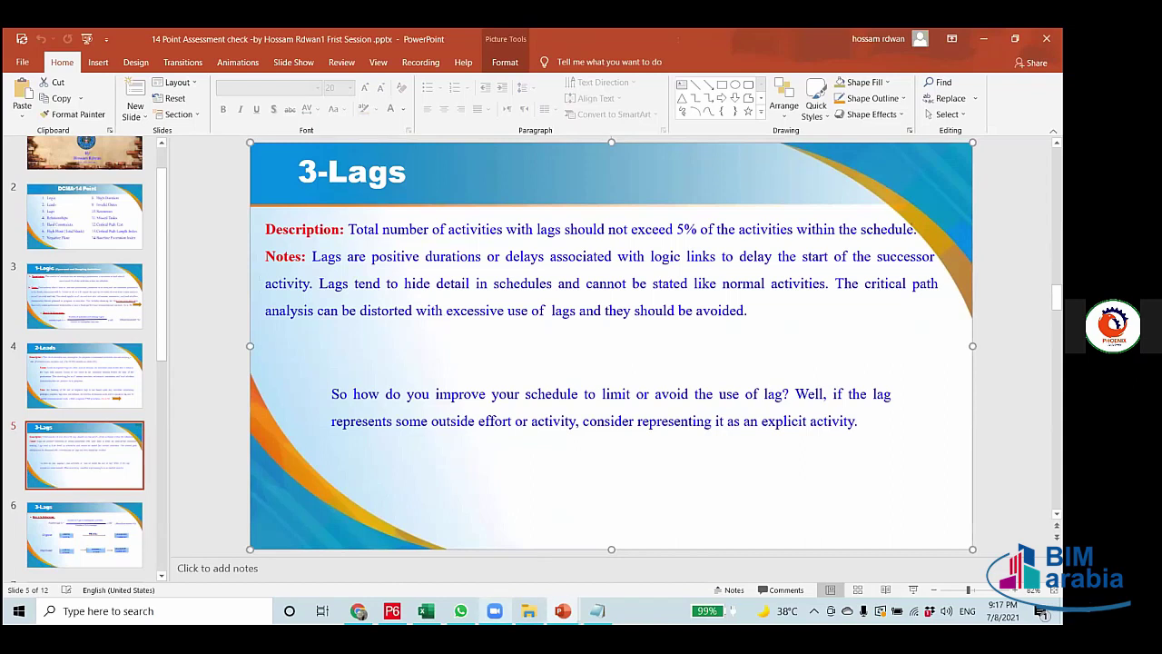
Switch back to Primavera P6, close the print preview and return to the wizard's subject area configuration.
{"action": "left_click", "coordinate": [397, 603]}
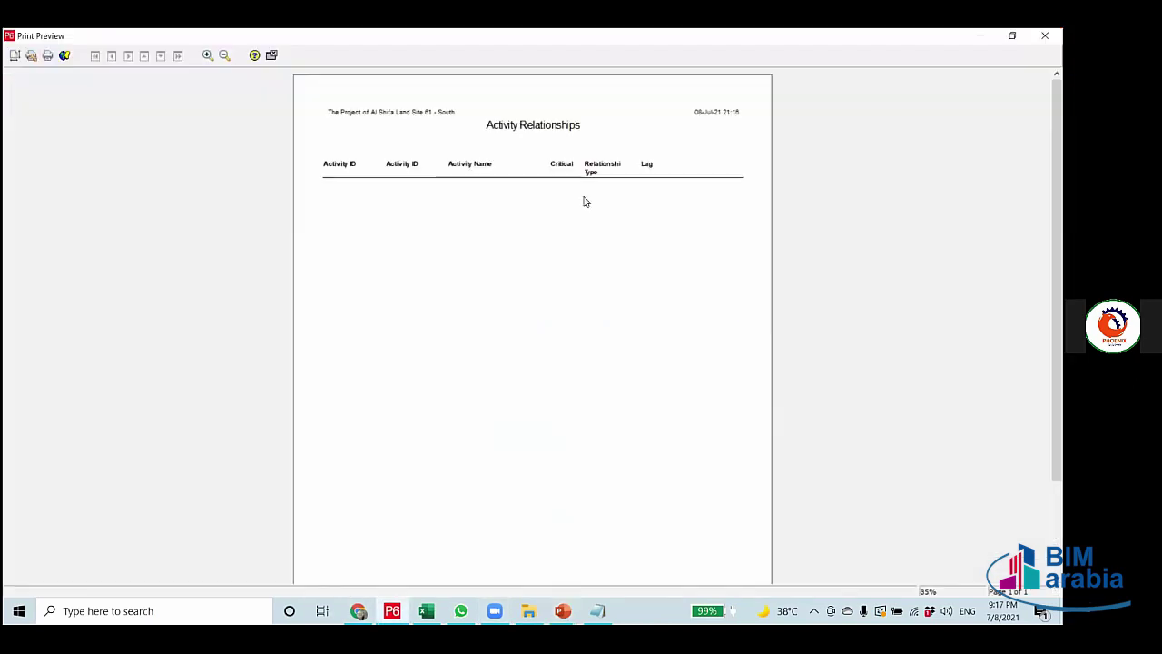
{"action": "left_click", "coordinate": [272, 55]}
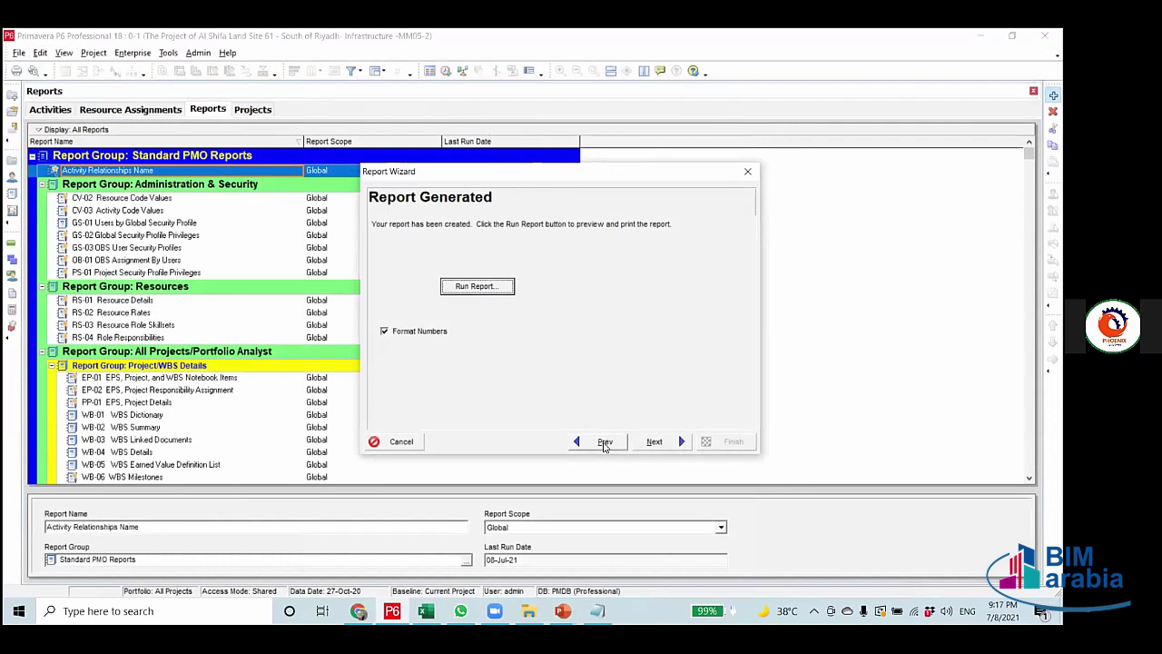
{"action": "left_click", "coordinate": [605, 442]}
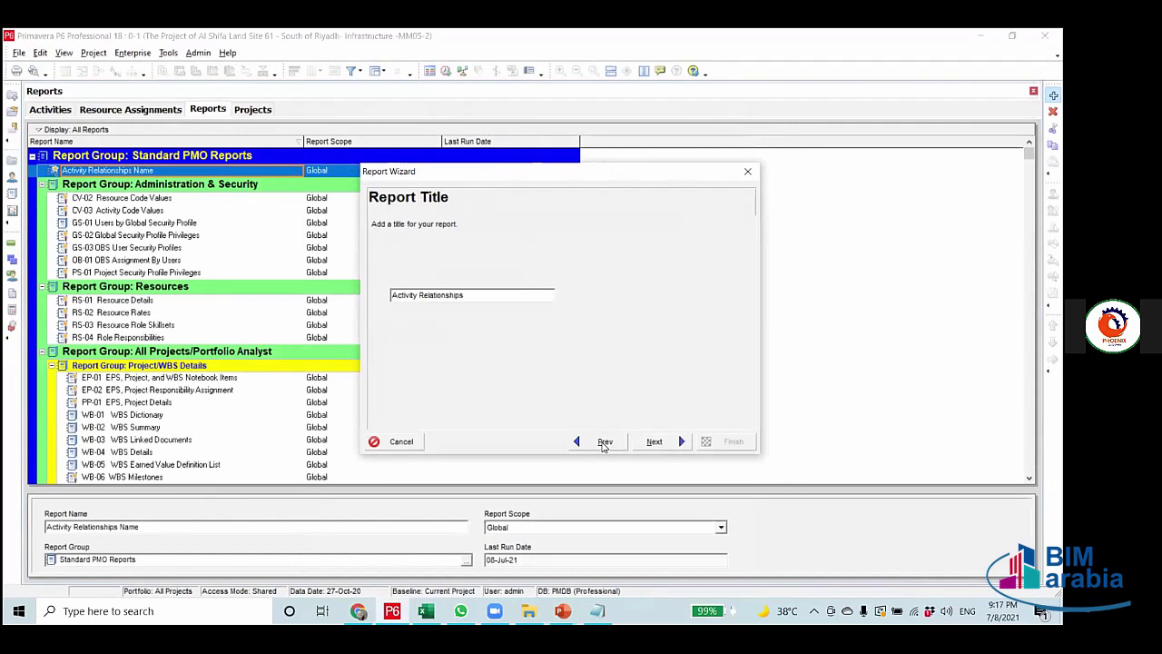
{"action": "left_click", "coordinate": [605, 443]}
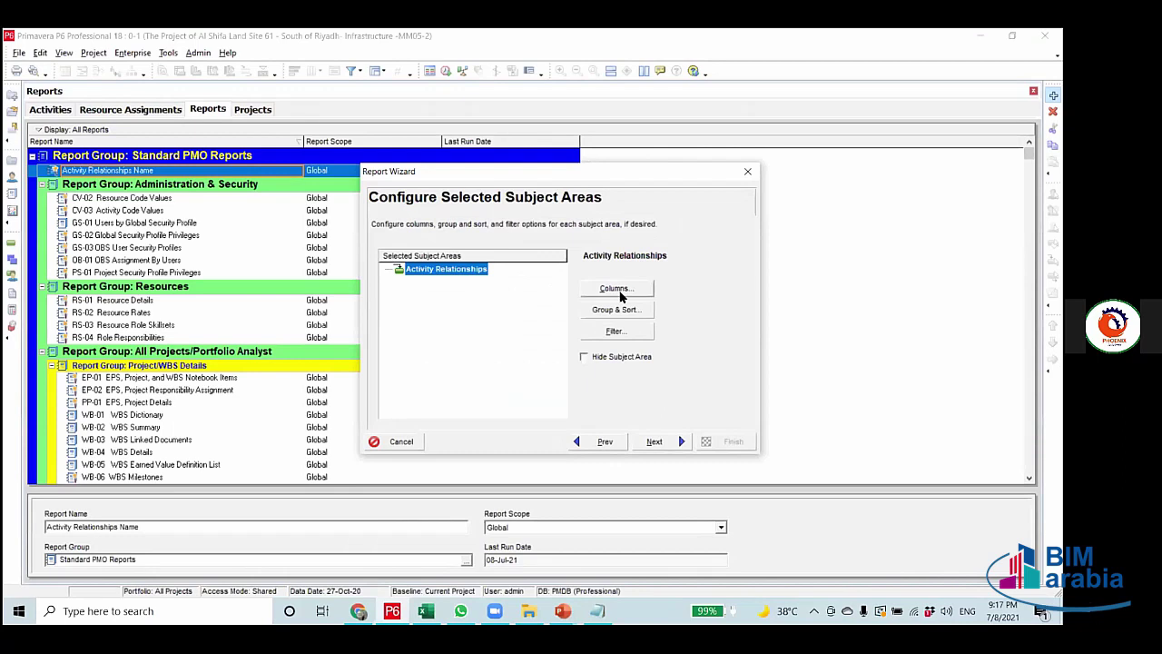
Change the report filter's Lag condition to is greater than and apply the filter.
{"action": "left_click", "coordinate": [616, 331]}
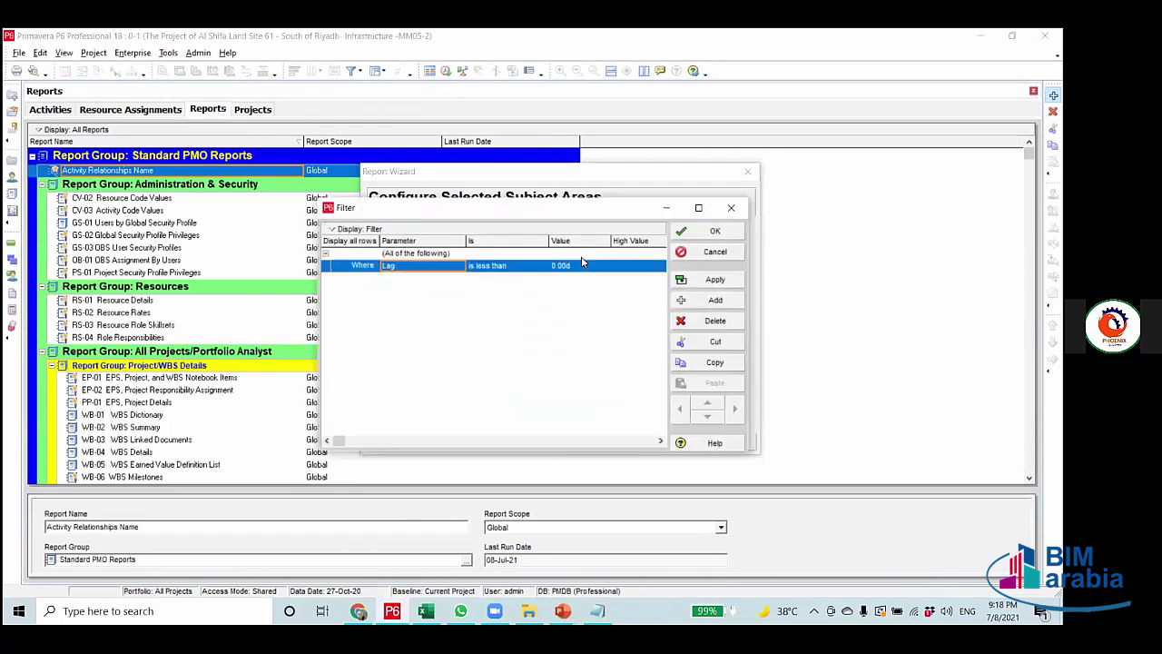
{"action": "left_click", "coordinate": [580, 265]}
{"action": "left_click", "coordinate": [534, 265]}
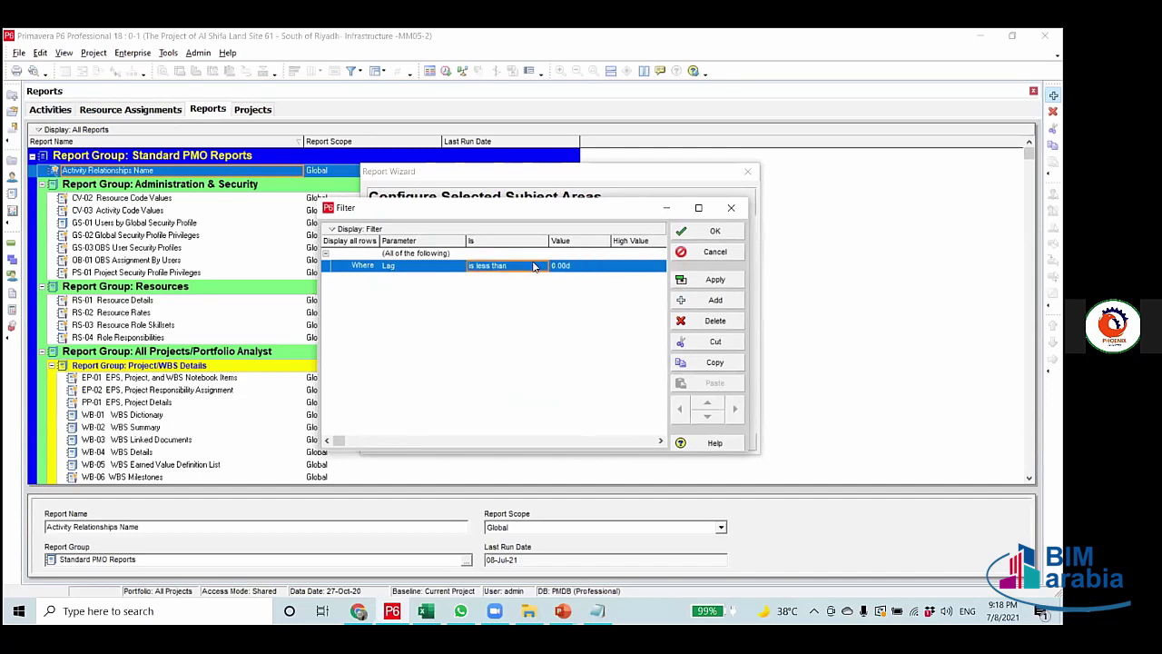
{"action": "left_click", "coordinate": [534, 265]}
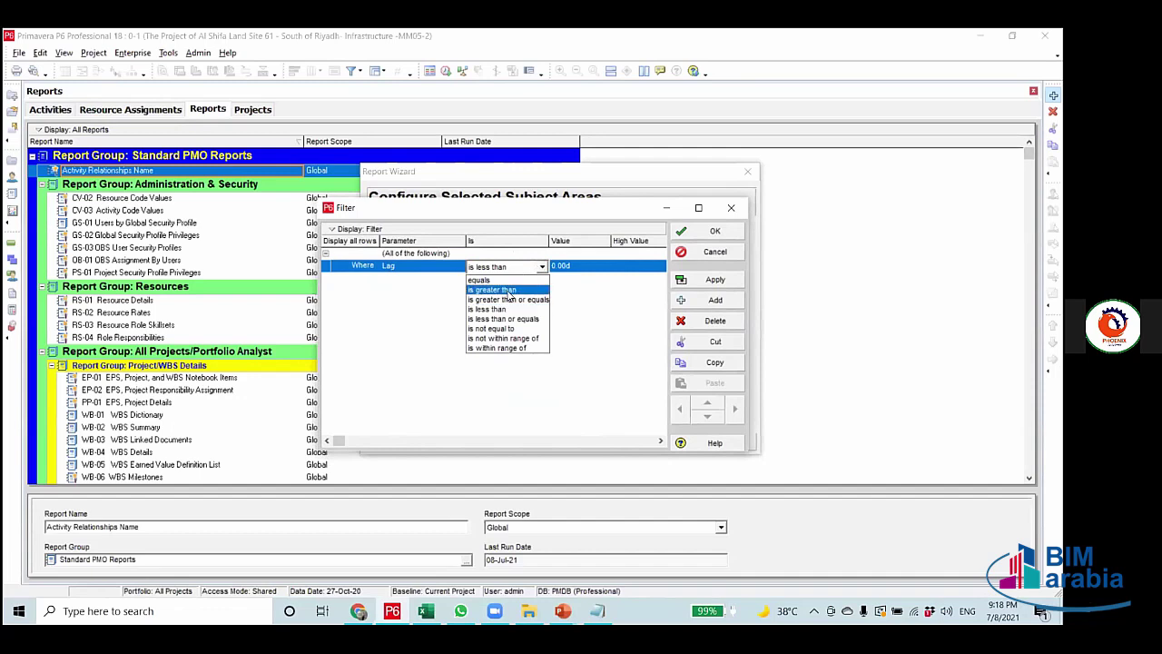
{"action": "left_click", "coordinate": [505, 289]}
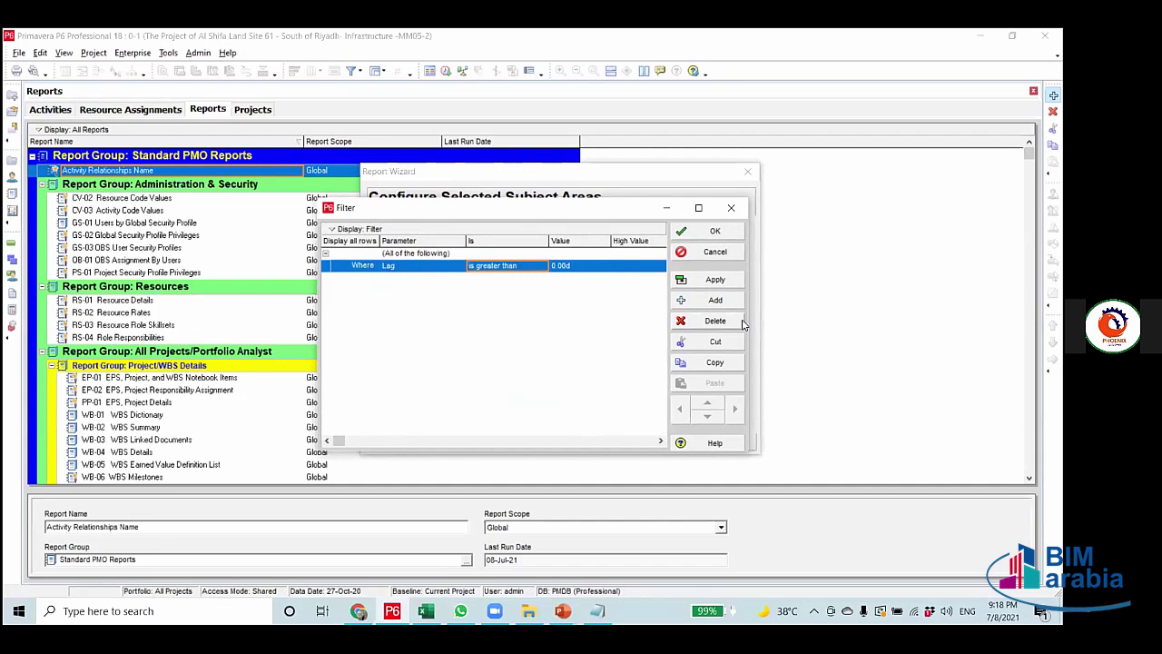
{"action": "left_click", "coordinate": [716, 281]}
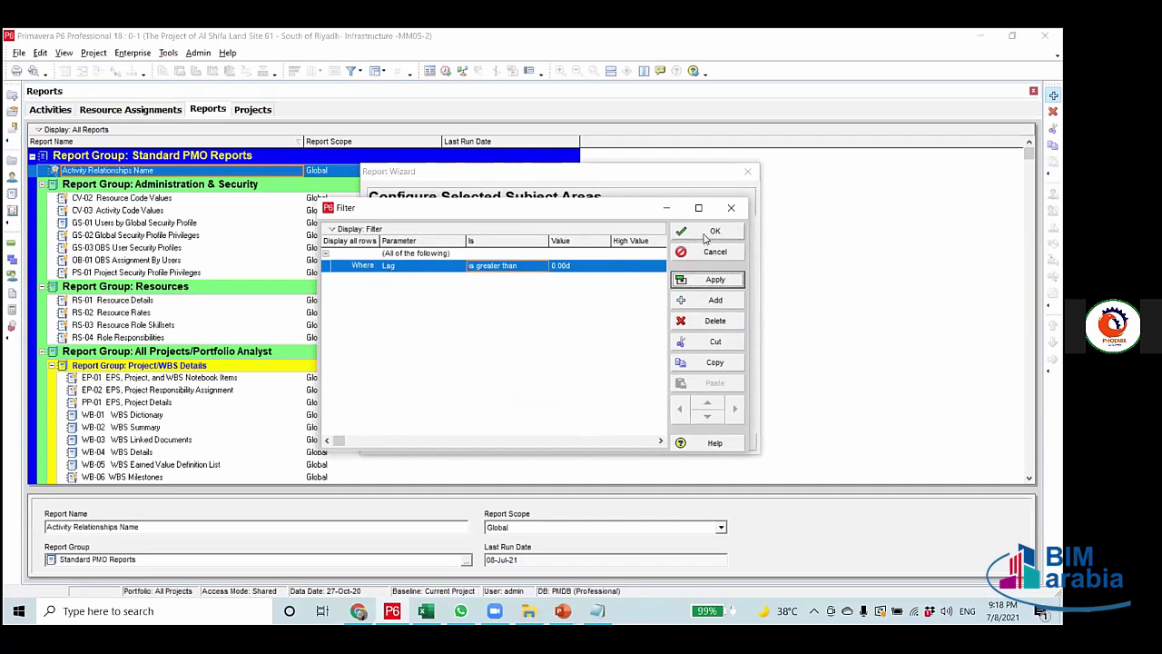
{"action": "left_click", "coordinate": [715, 231]}
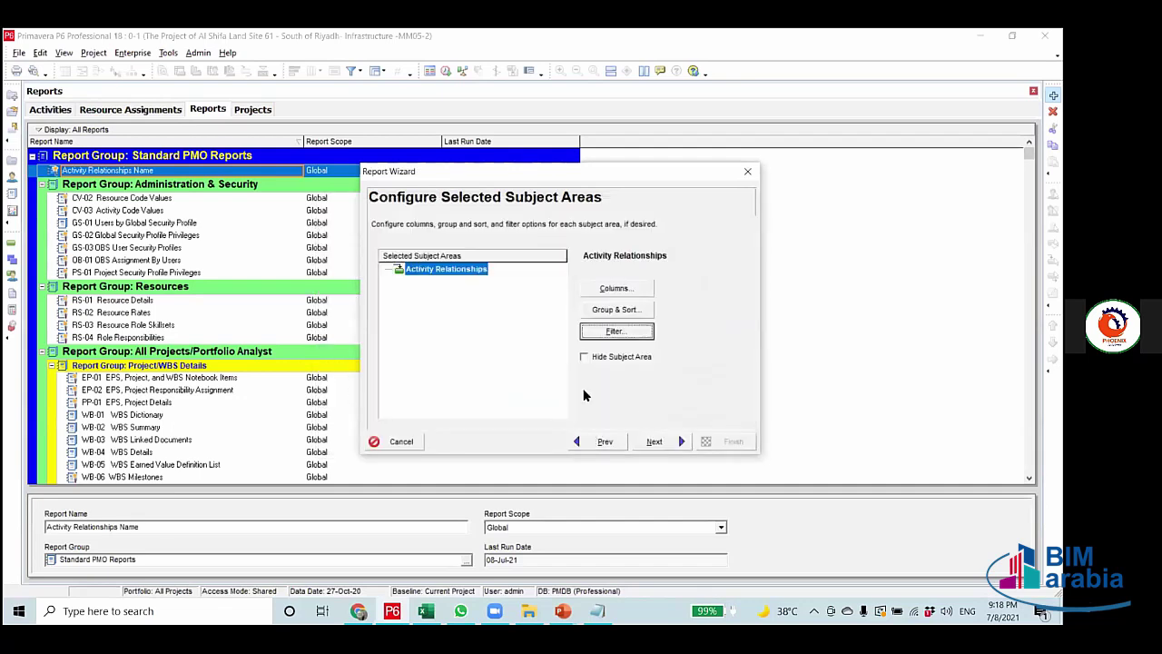
Rerun the Activity Relationships report to print preview with the updated lag filter.
{"action": "left_click", "coordinate": [655, 442]}
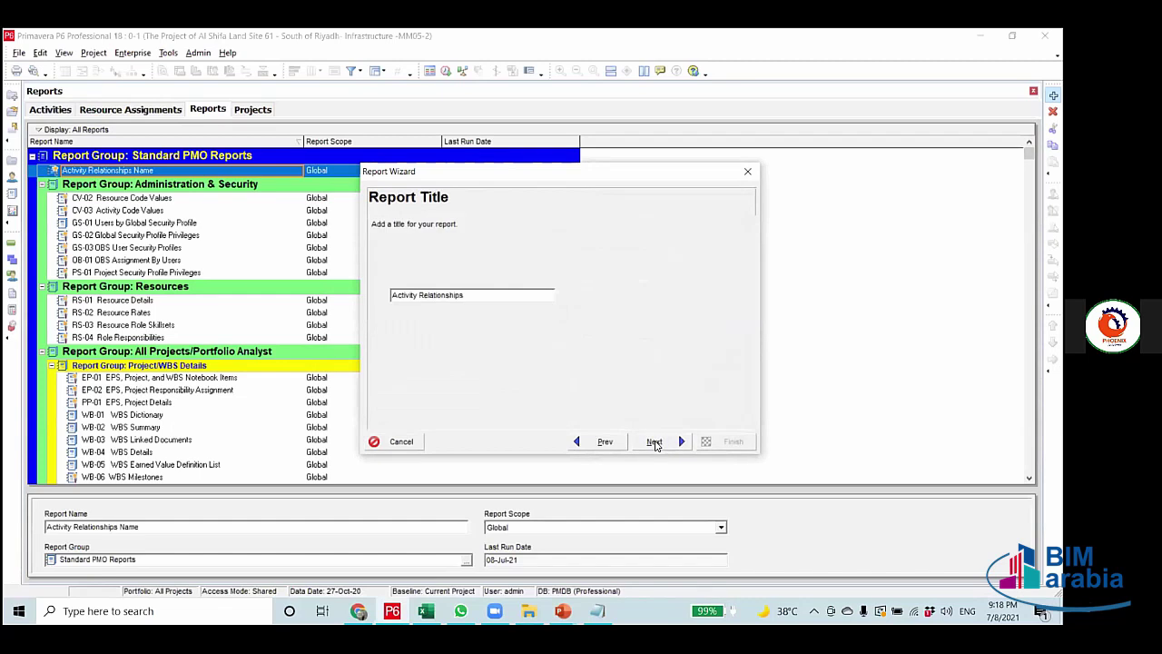
{"action": "left_click", "coordinate": [654, 442]}
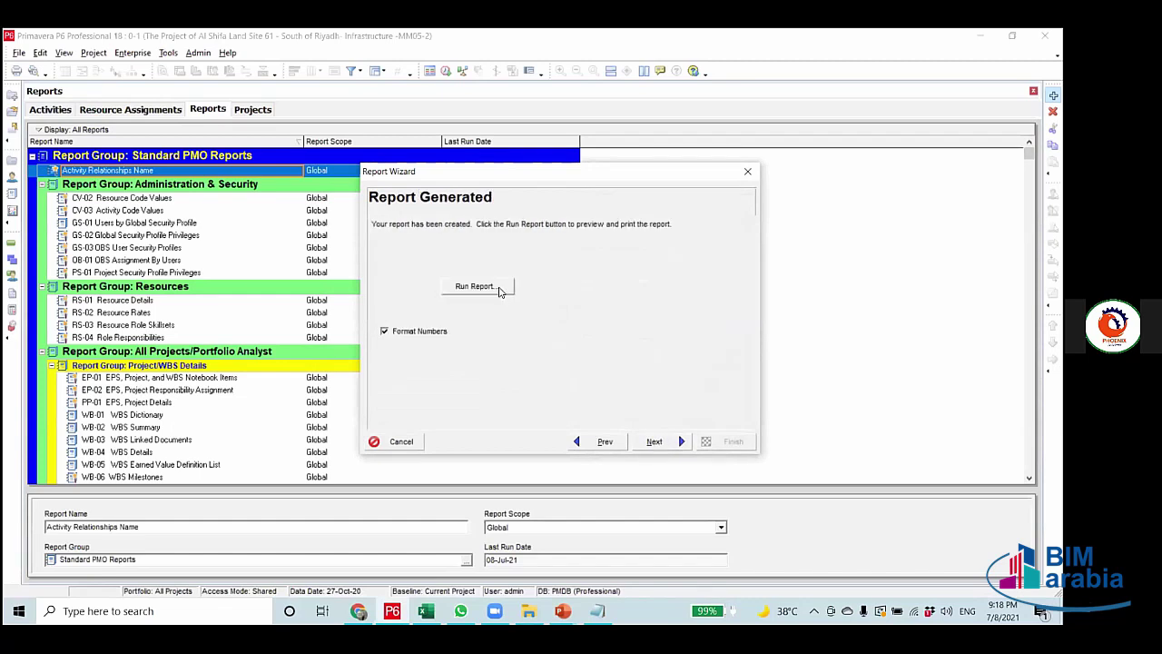
{"action": "left_click", "coordinate": [481, 286]}
{"action": "left_click", "coordinate": [685, 223]}
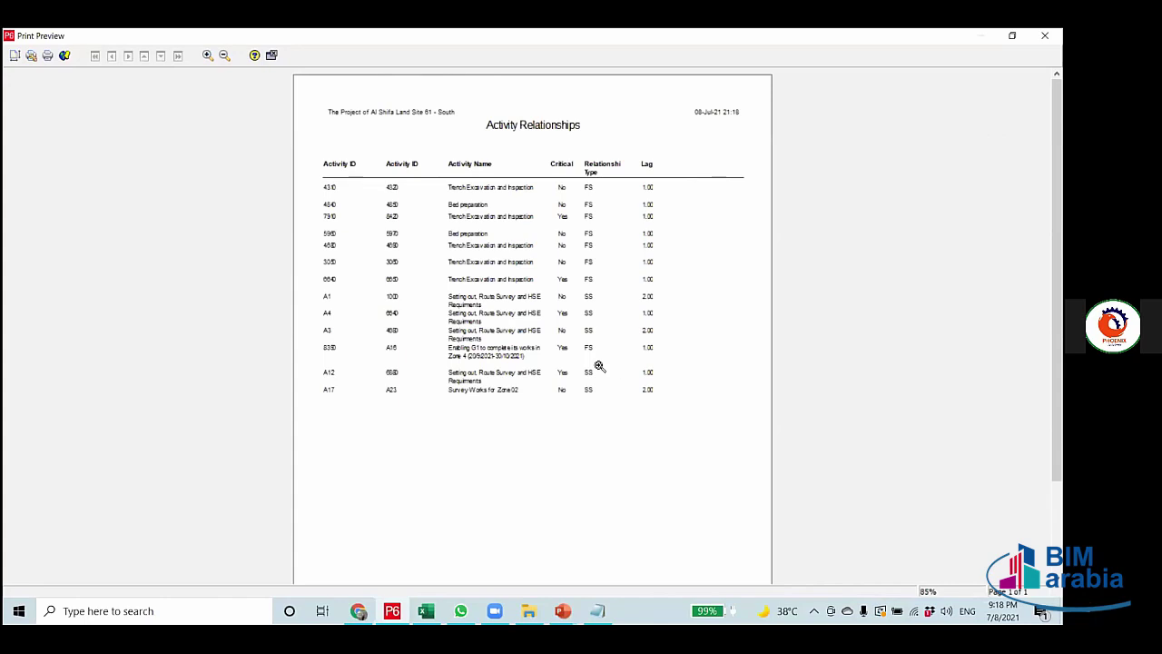
Switch to the PowerPoint presentation to compare the report with the 3-Lags criterion.
{"action": "left_click", "coordinate": [563, 610]}
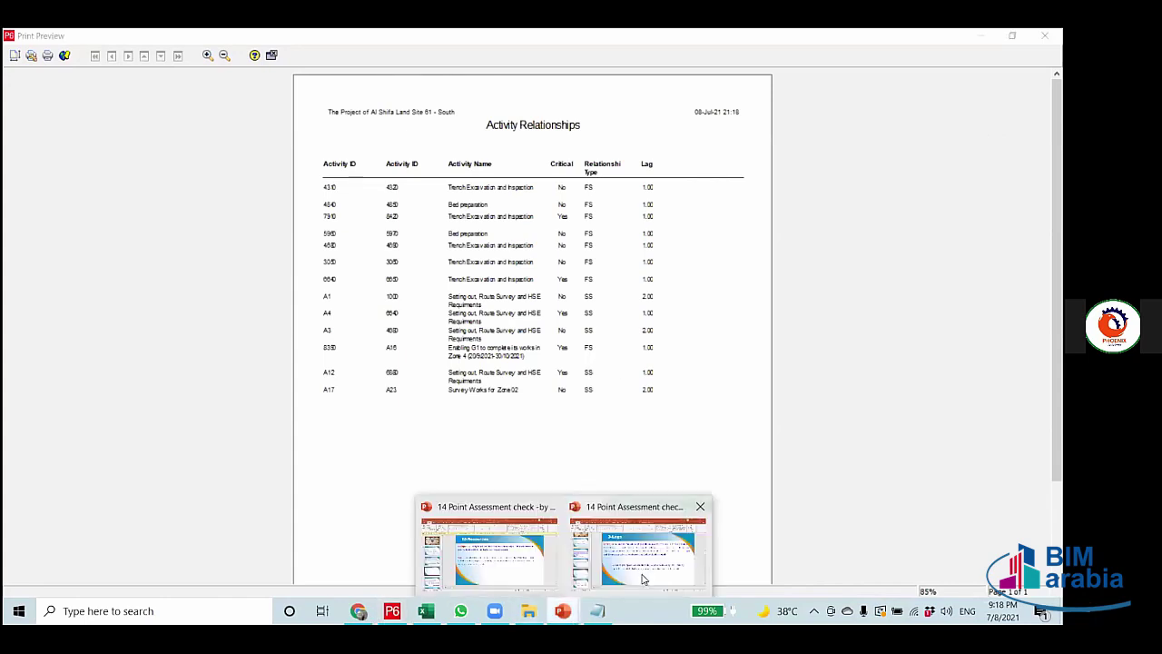
{"action": "left_click", "coordinate": [644, 567]}
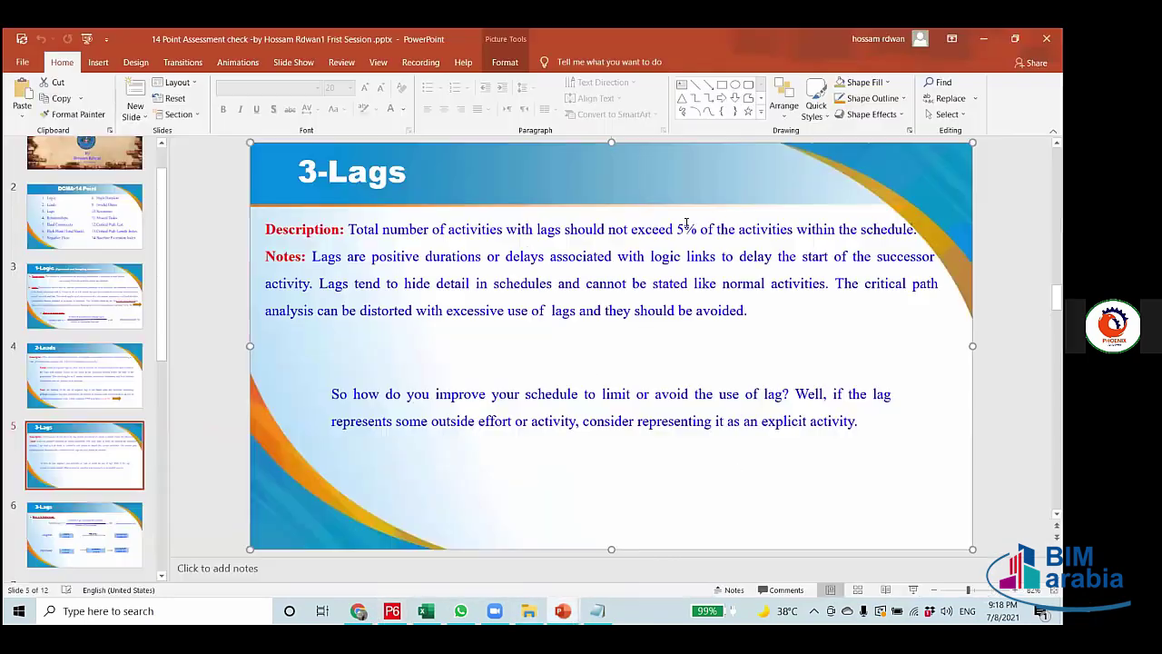
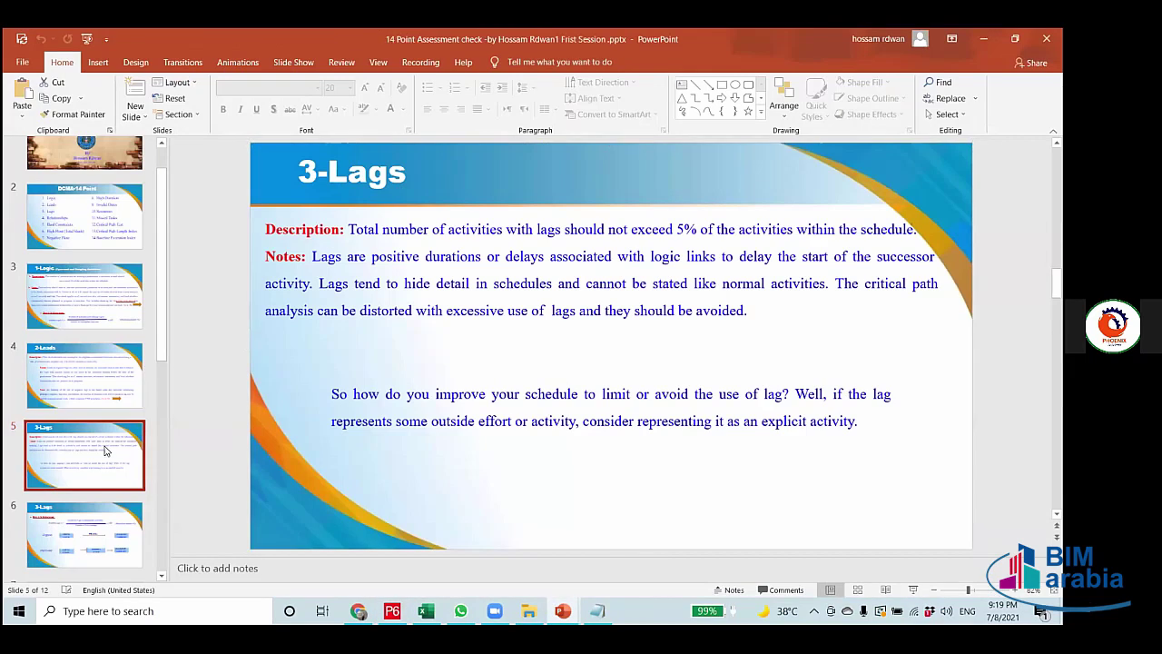
Open the 4-Relationships slide to review the Finish to Start criterion and its formula.
{"action": "left_click_drag", "start_coordinate": [164, 352], "coordinate": [161, 400]}
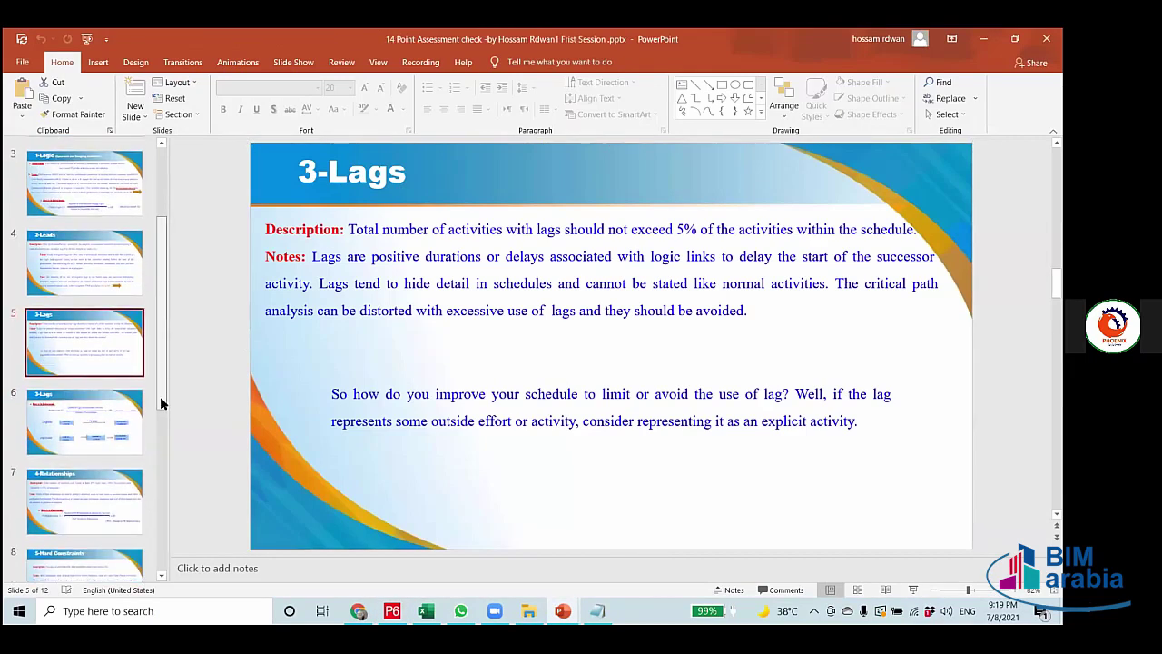
{"action": "left_click", "coordinate": [97, 415]}
{"action": "key", "text": "Down"}
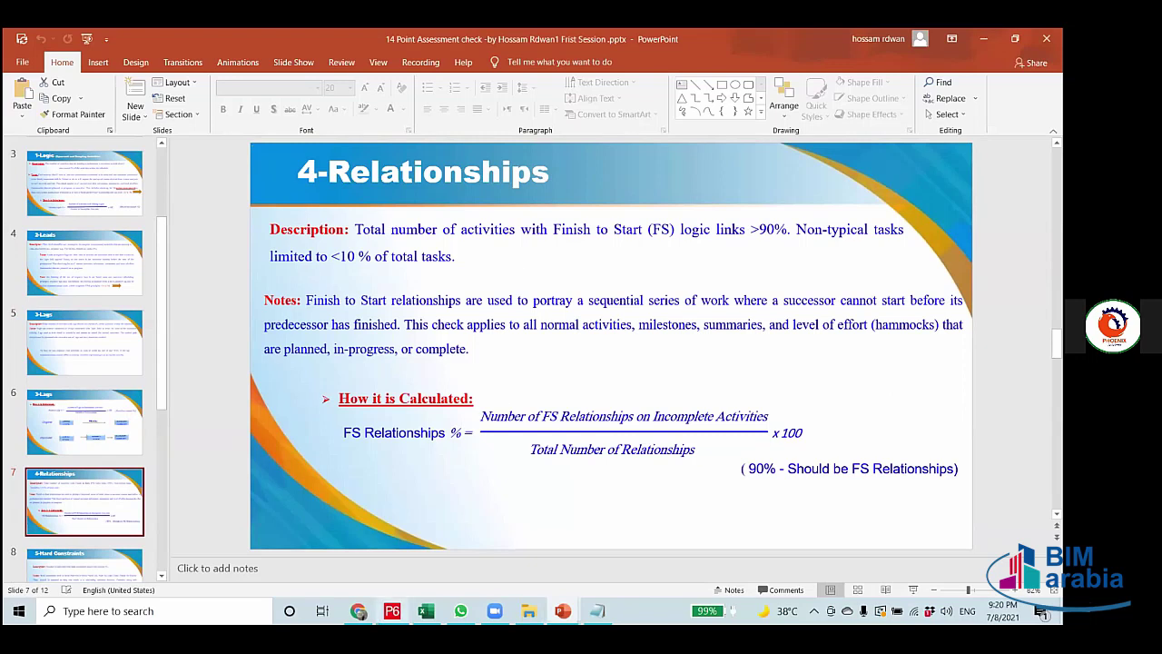
Switch to Primavera P6, close the lag report preview and go back to the wizard's subject area configuration.
{"action": "mouse_move", "coordinate": [393, 610]}
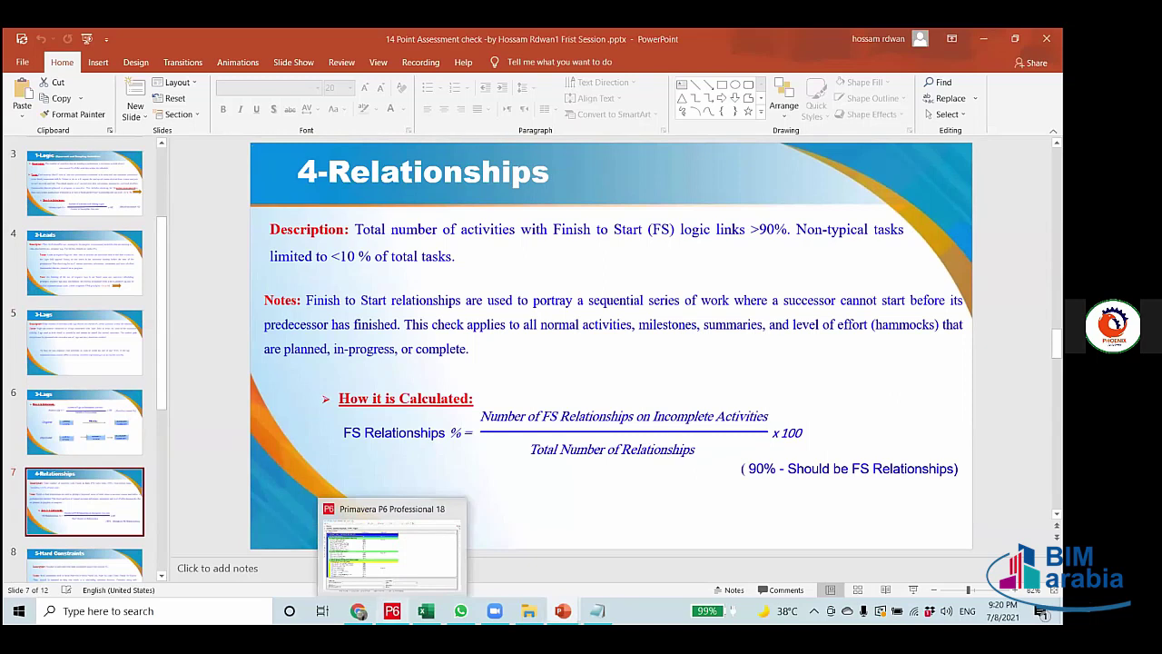
{"action": "left_click", "coordinate": [390, 549]}
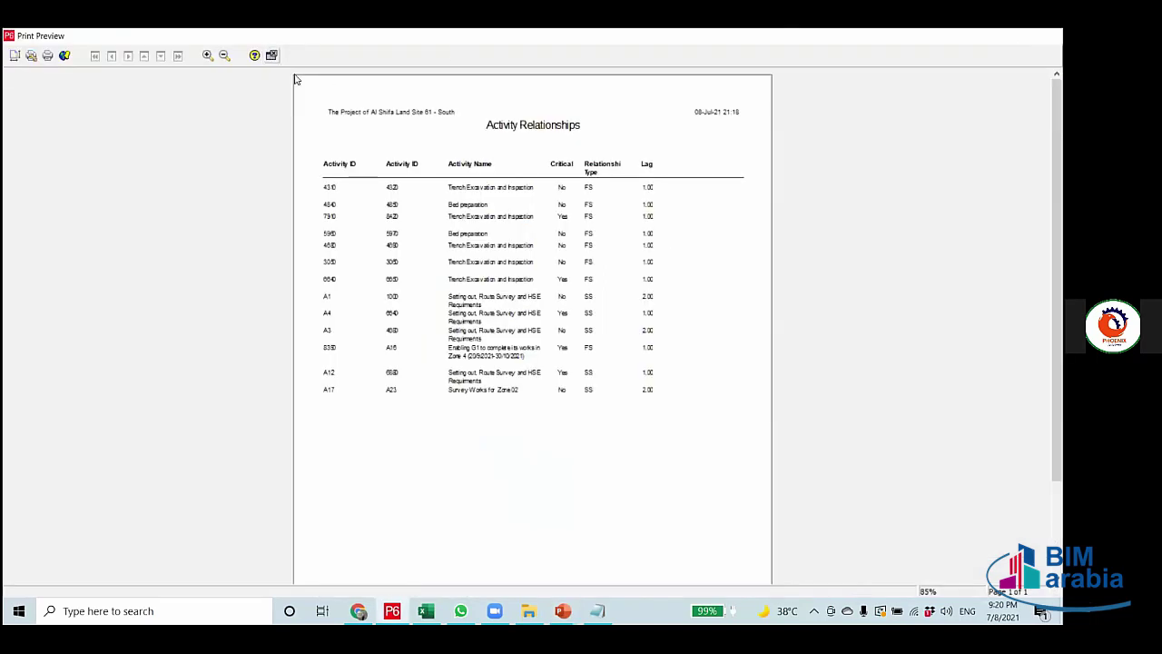
{"action": "left_click", "coordinate": [273, 56]}
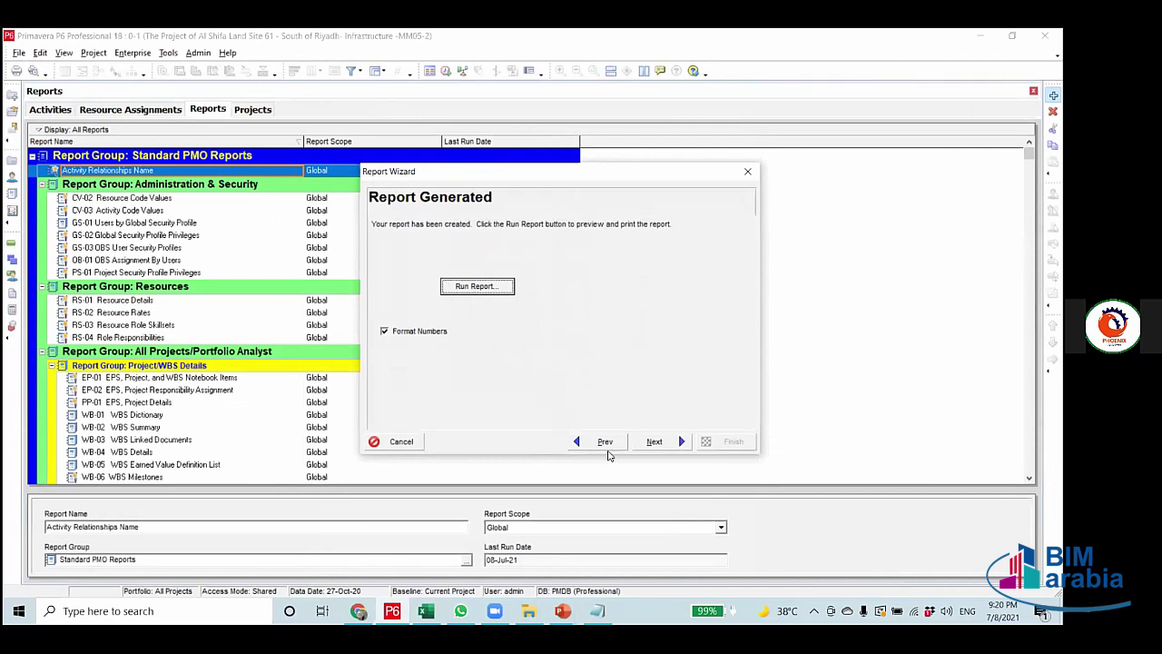
{"action": "left_click", "coordinate": [635, 160]}
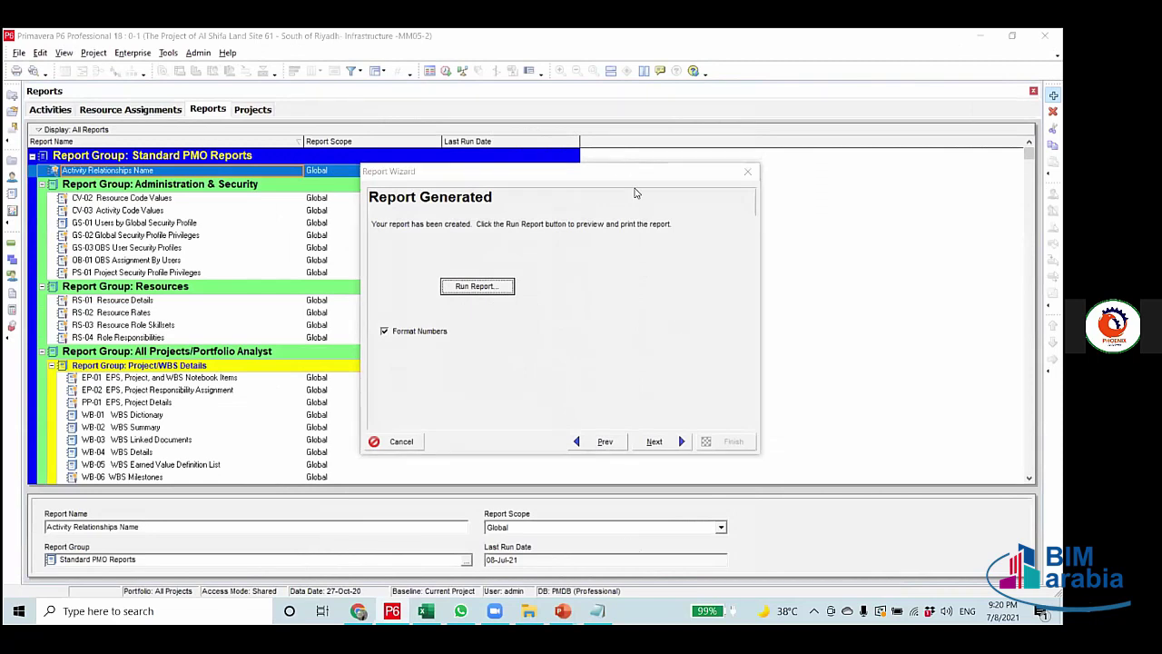
{"action": "left_click_drag", "start_coordinate": [639, 177], "coordinate": [671, 83]}
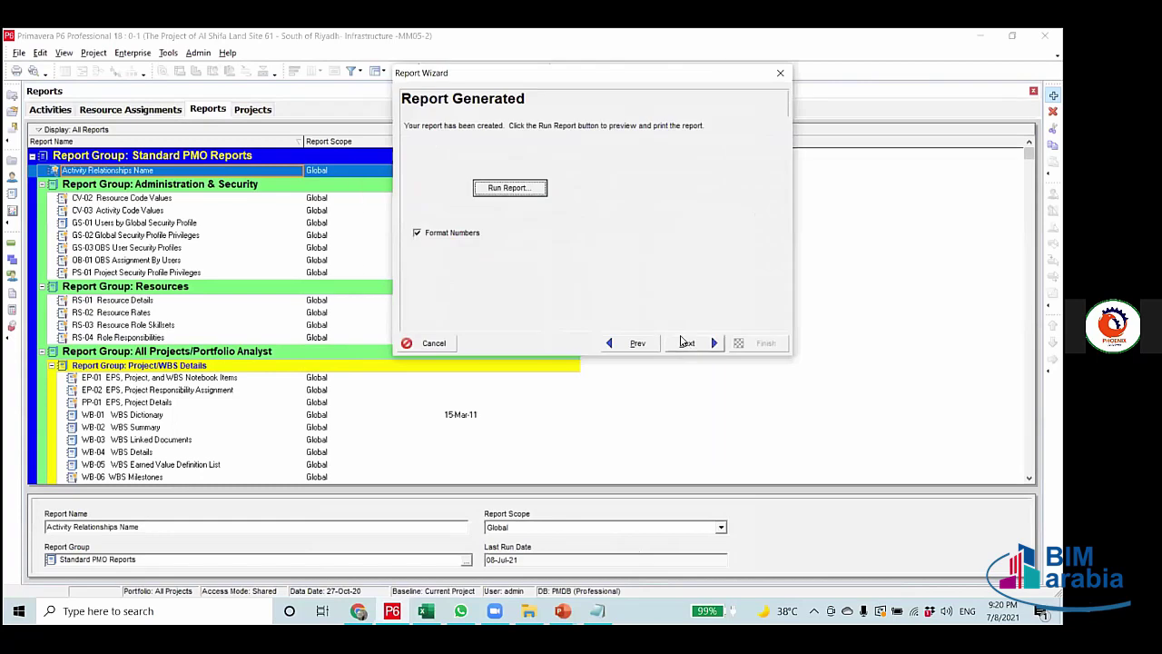
{"action": "left_click", "coordinate": [639, 343]}
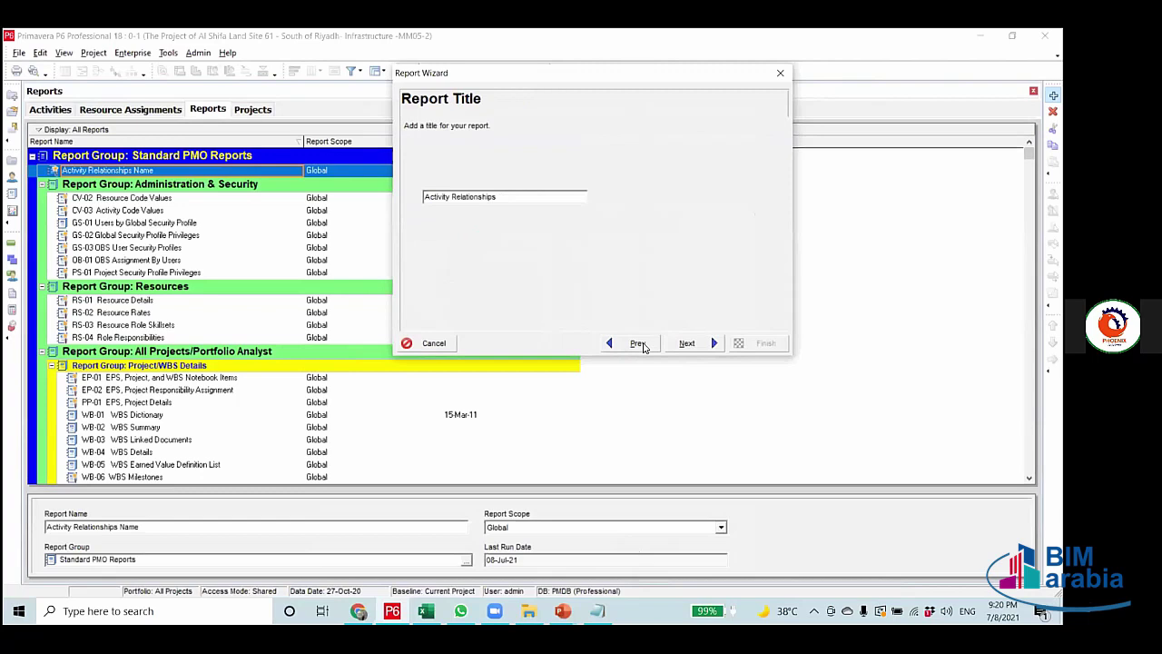
{"action": "left_click", "coordinate": [638, 343]}
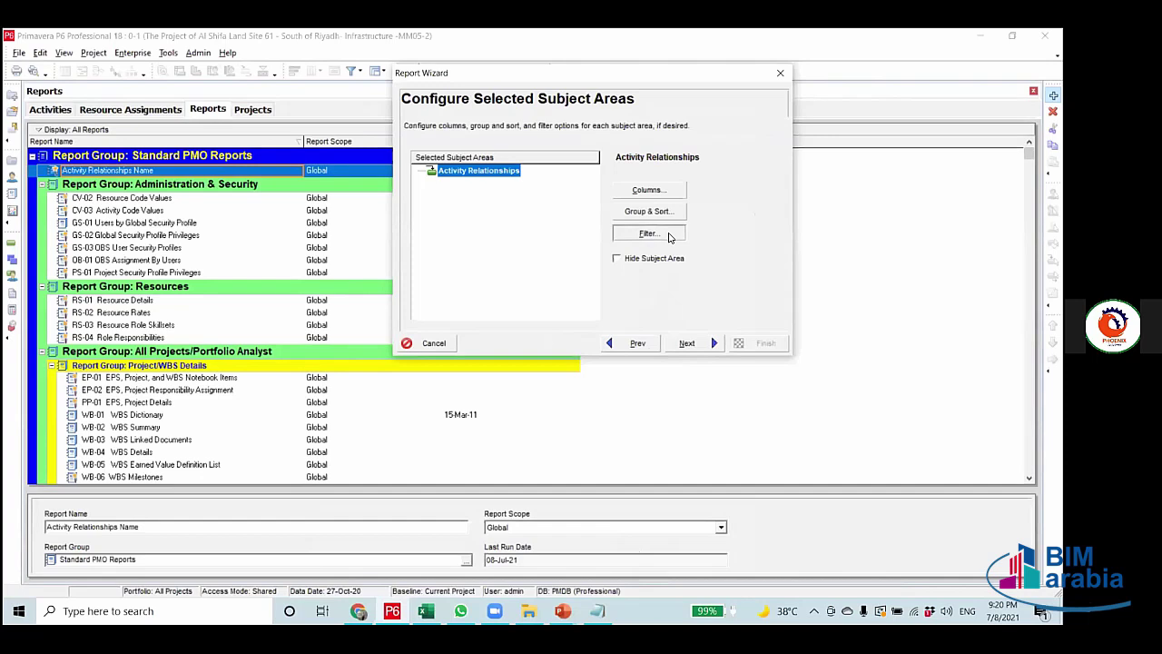
Change the report filter to Relationship Type equals FF and apply it.
{"action": "left_click", "coordinate": [669, 235]}
{"action": "left_click", "coordinate": [448, 269]}
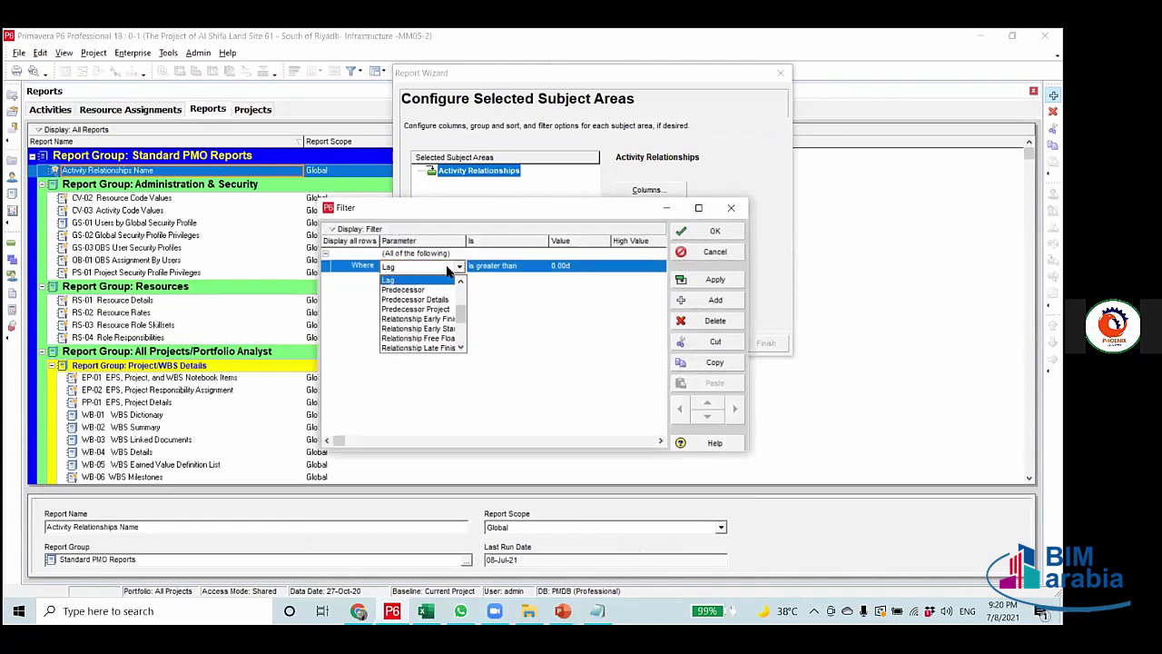
{"action": "scroll", "coordinate": [432, 319], "scroll_direction": "down", "scroll_amount": 2}
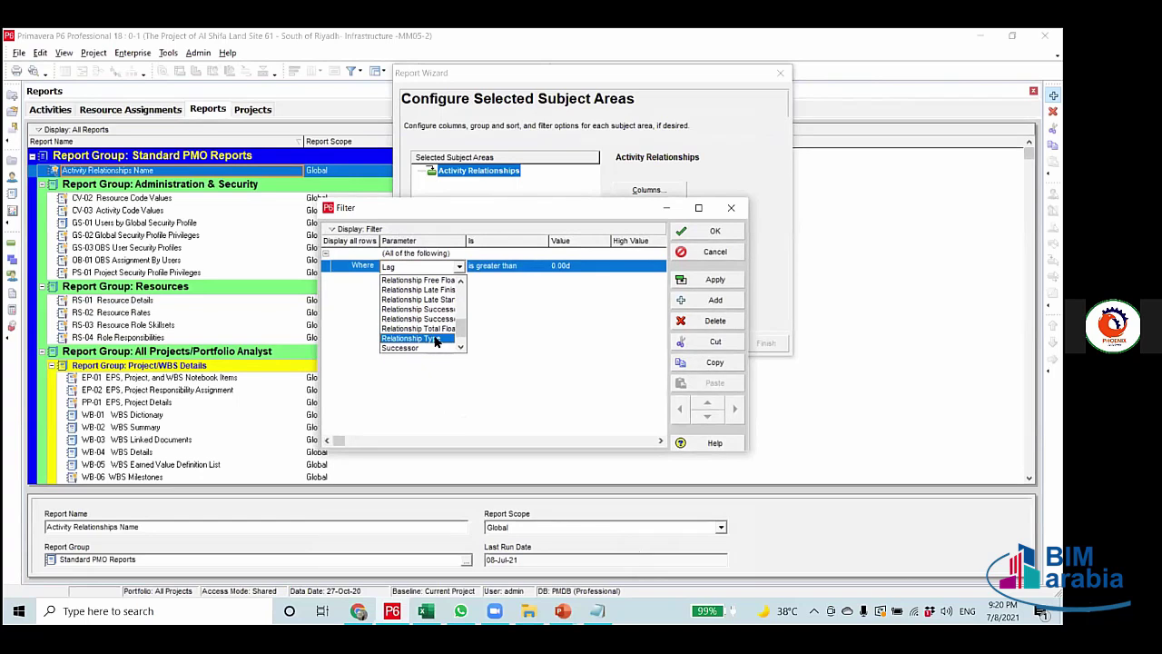
{"action": "left_click", "coordinate": [436, 339]}
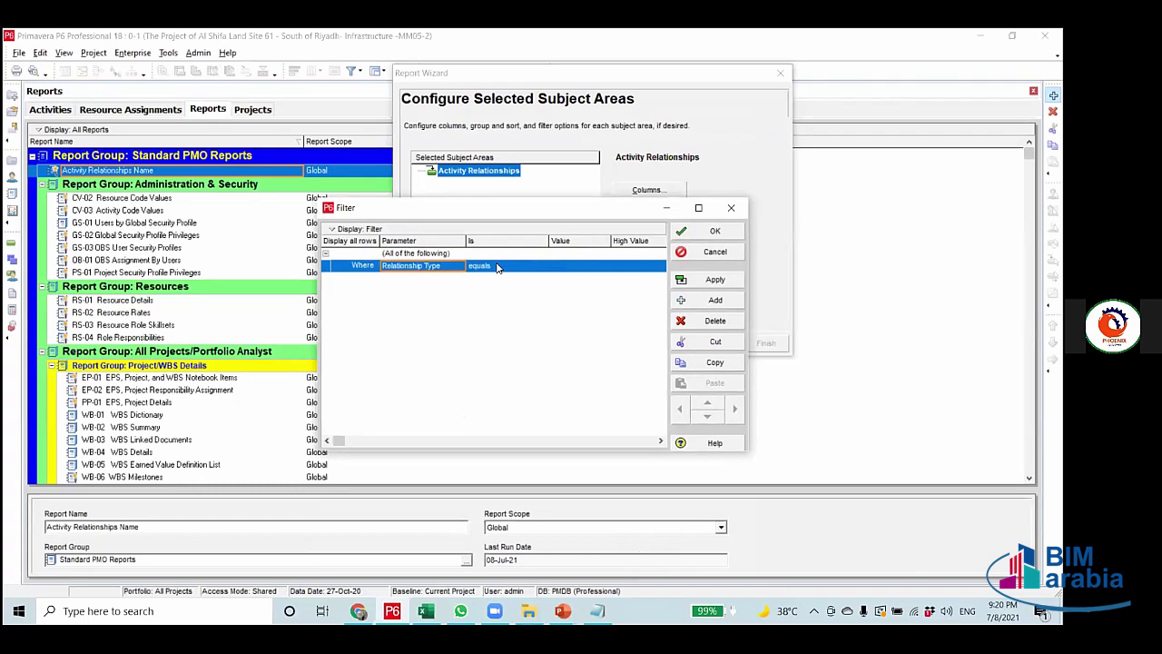
{"action": "left_click", "coordinate": [567, 267]}
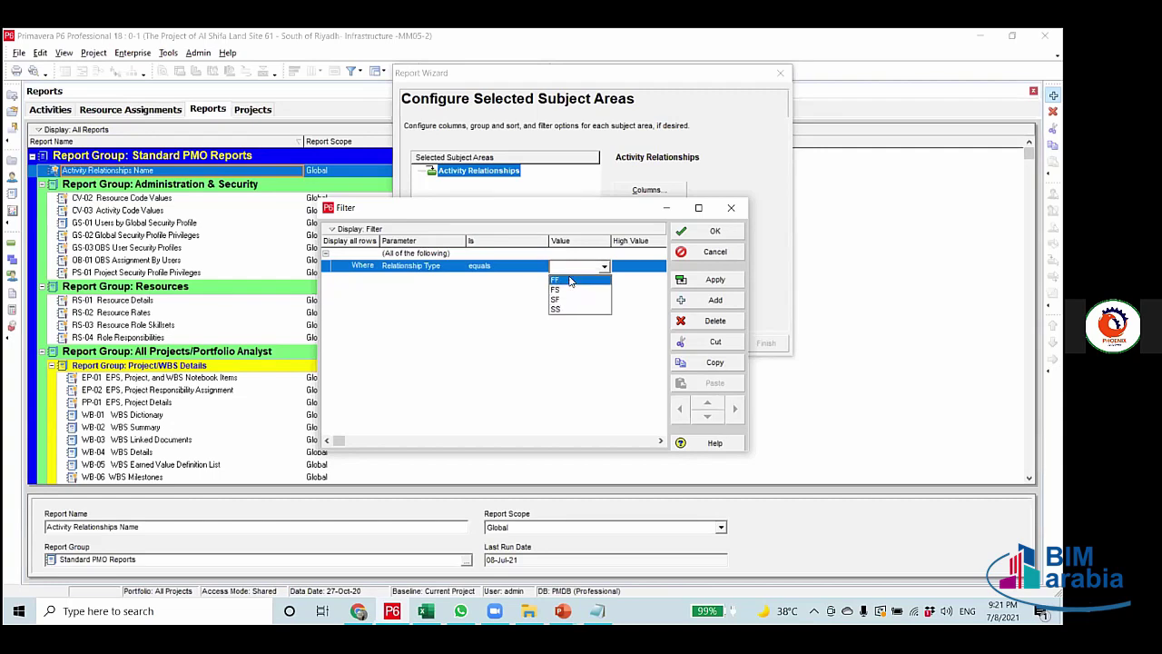
{"action": "left_click", "coordinate": [569, 281]}
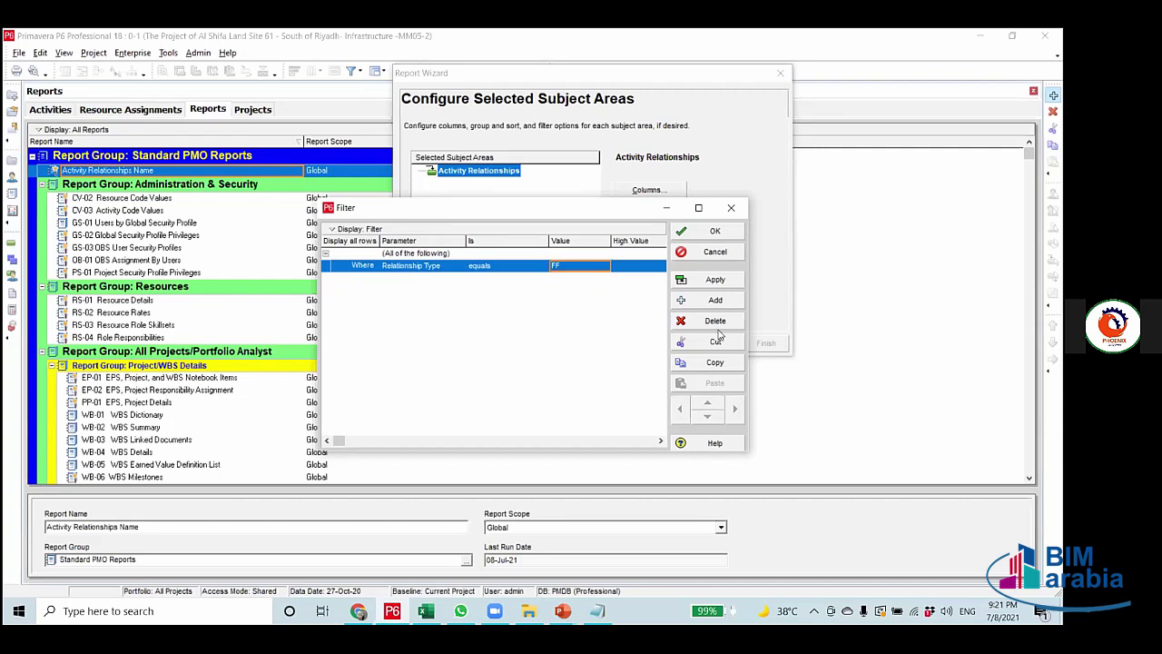
{"action": "left_click", "coordinate": [732, 284]}
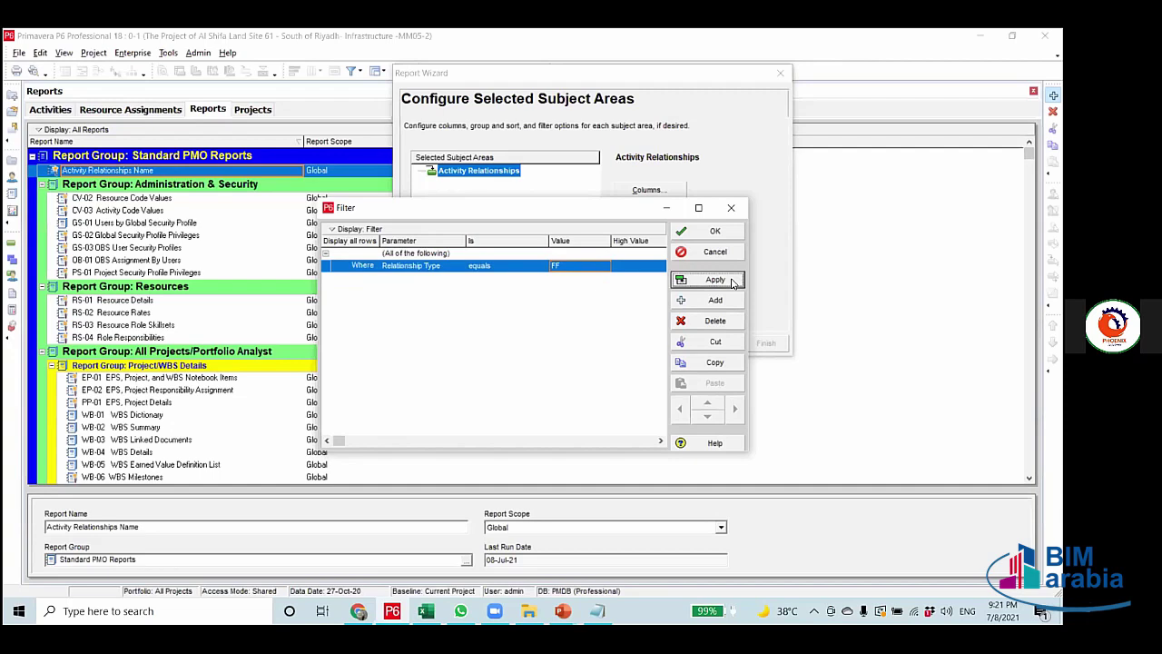
{"action": "left_click", "coordinate": [717, 232]}
Run the Activity Relationships report to print preview with the FF filter and enlarge the page.
{"action": "left_click", "coordinate": [690, 344]}
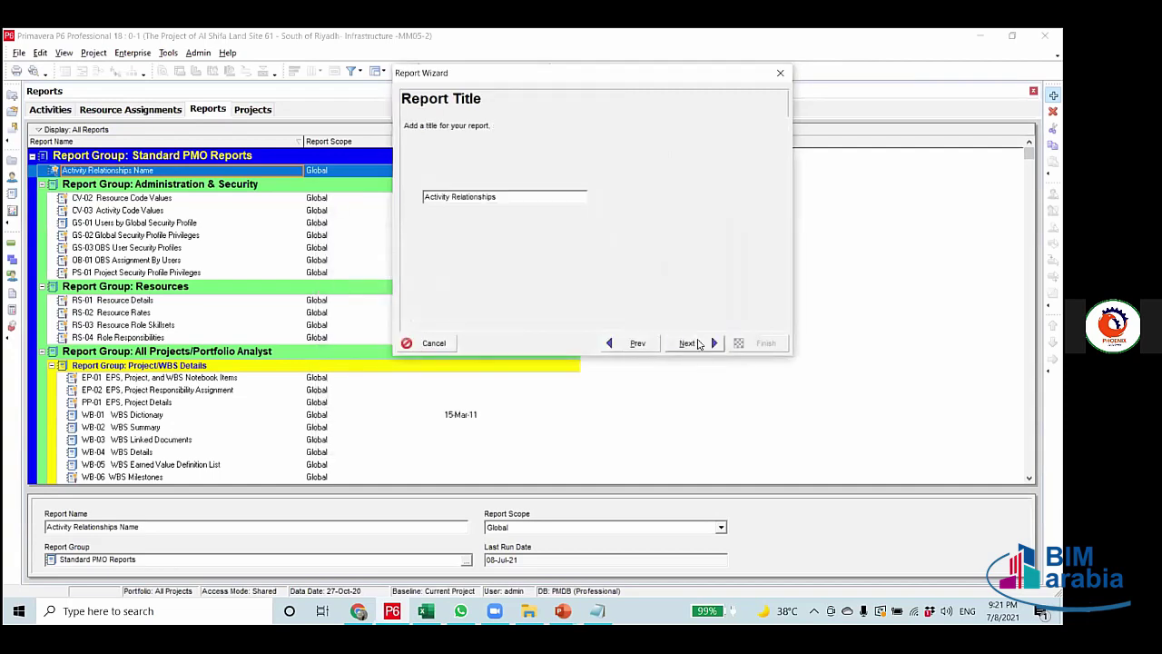
{"action": "left_click", "coordinate": [690, 344]}
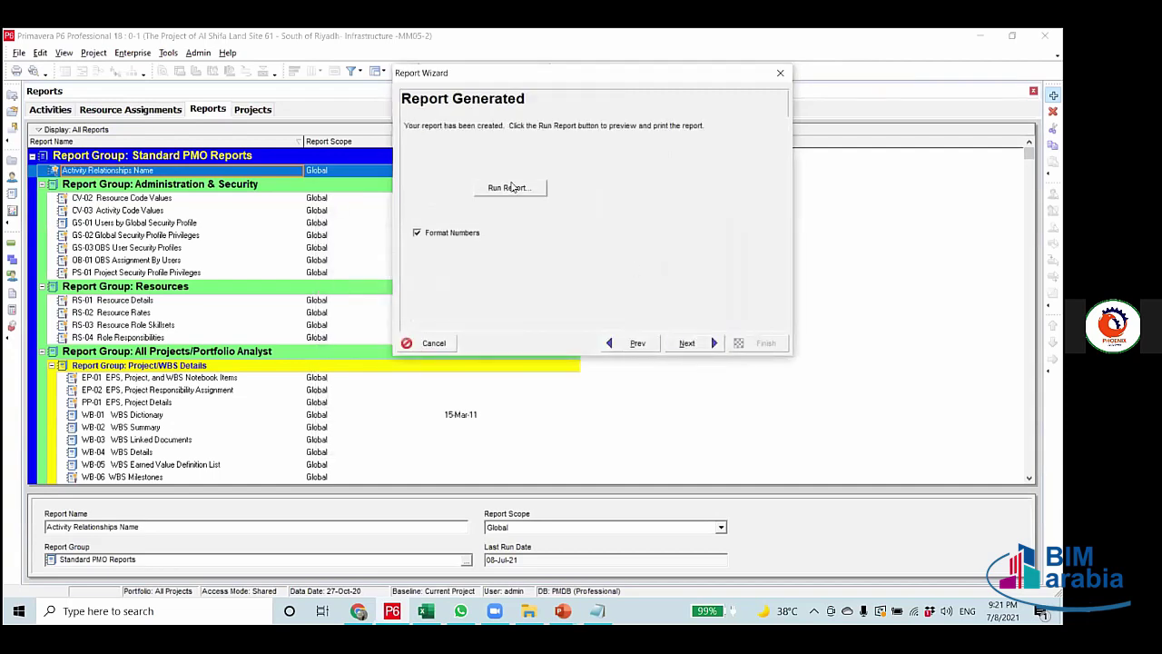
{"action": "left_click", "coordinate": [505, 188]}
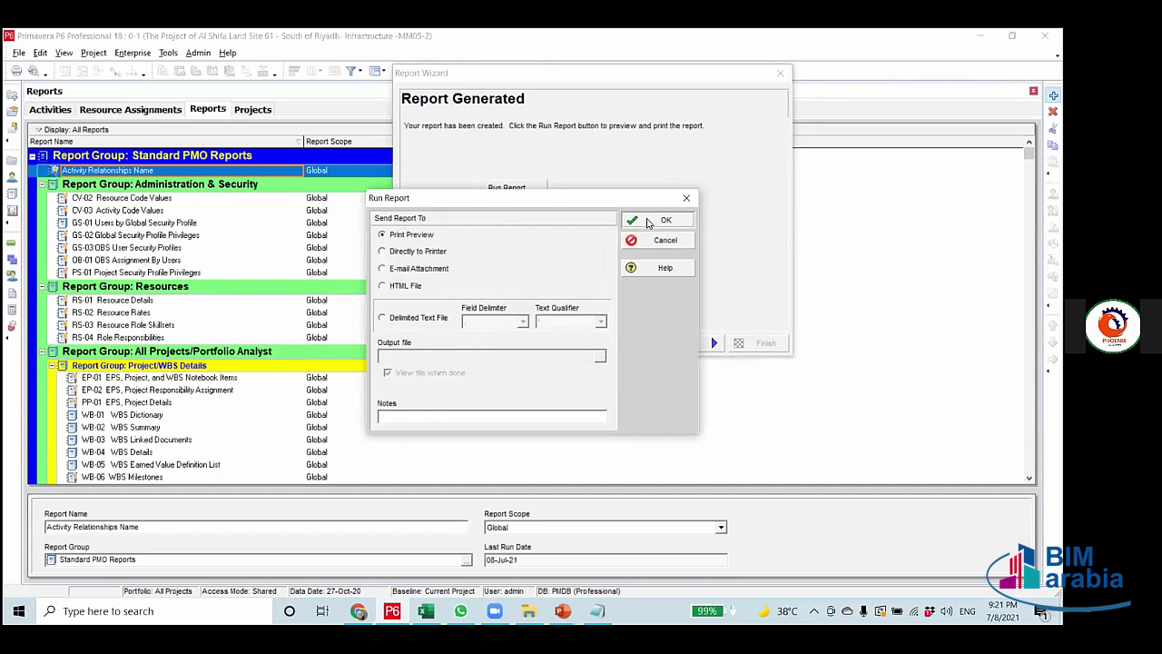
{"action": "left_click", "coordinate": [652, 220]}
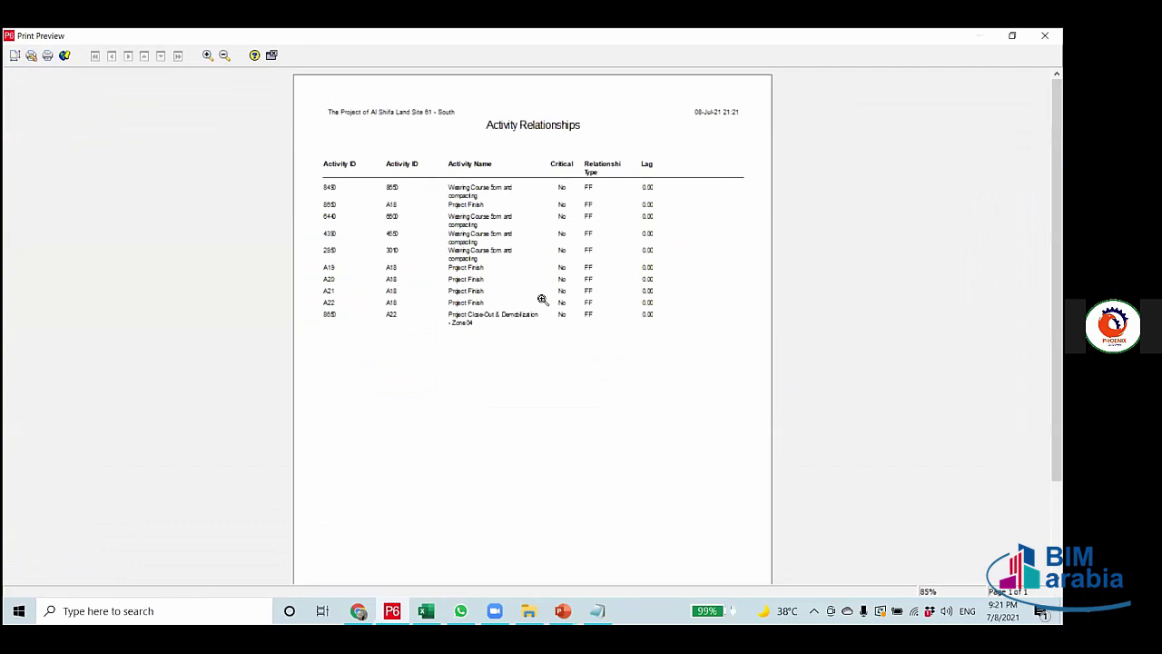
{"action": "left_click", "coordinate": [209, 55]}
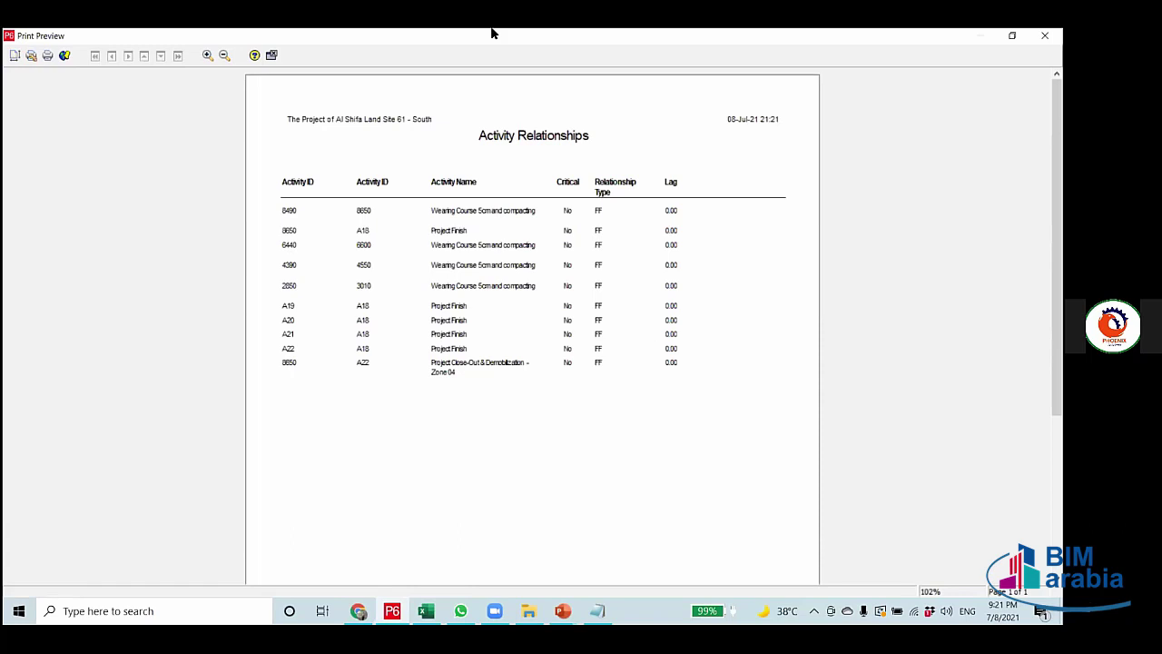
Close the FF report preview and reopen the filter for the Activity Relationships subject area.
{"action": "left_click", "coordinate": [270, 57]}
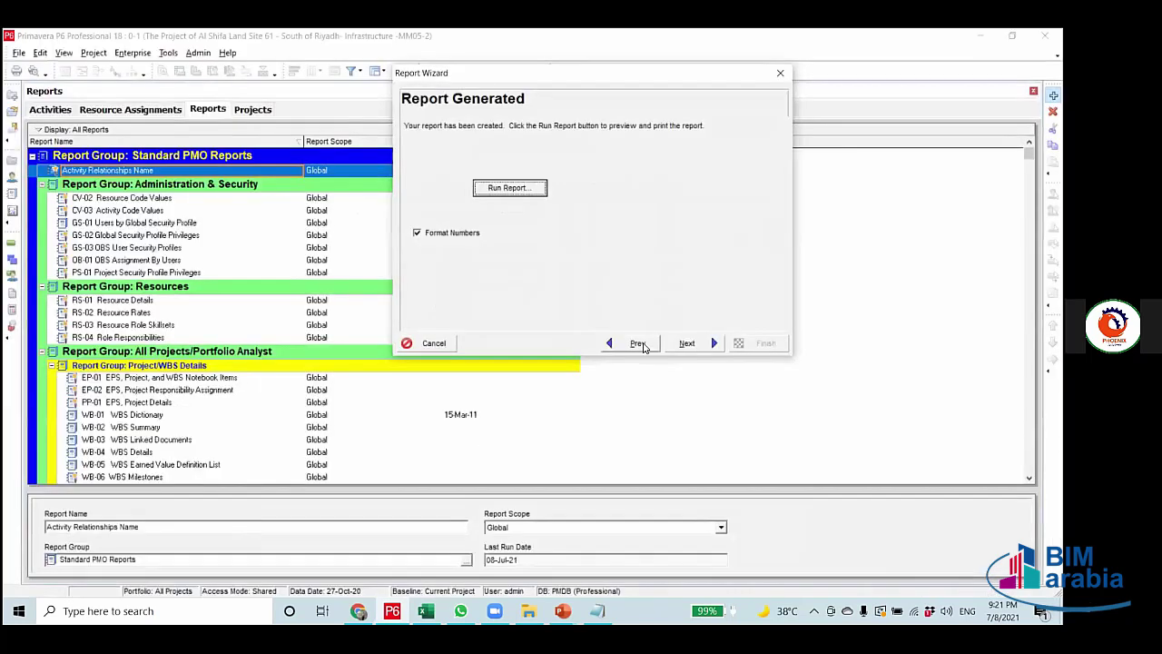
{"action": "left_click", "coordinate": [638, 343]}
{"action": "left_click", "coordinate": [637, 343]}
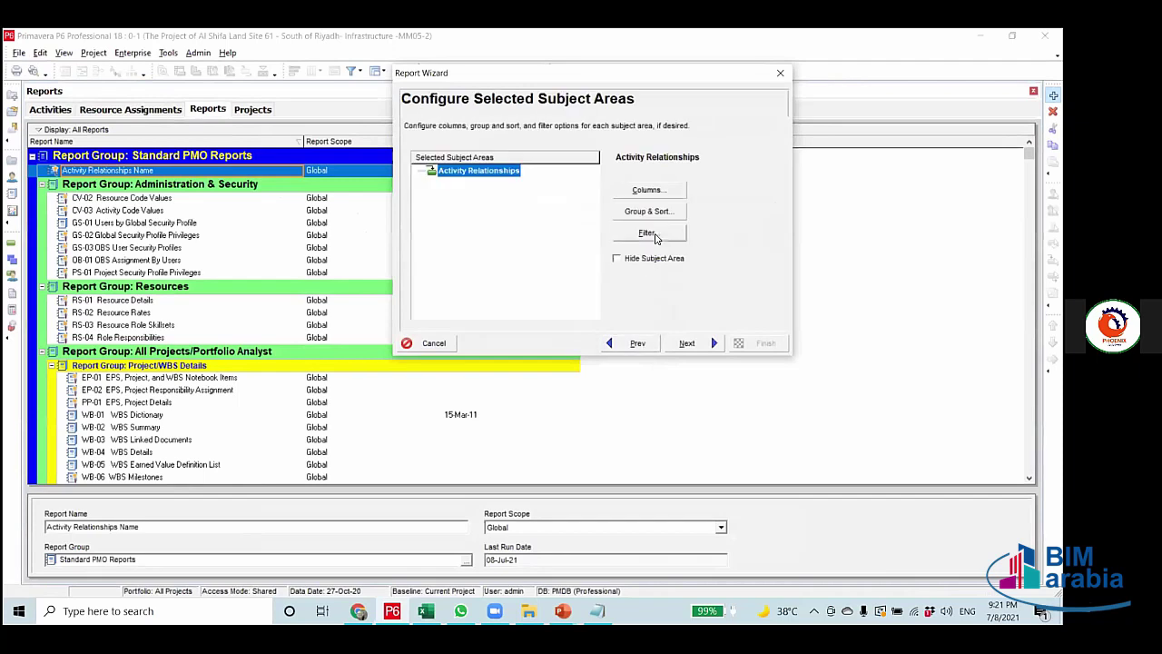
{"action": "left_click", "coordinate": [649, 234]}
Set the filter's Relationship Type value to SS and apply it.
{"action": "left_click", "coordinate": [581, 267]}
{"action": "left_click", "coordinate": [582, 266]}
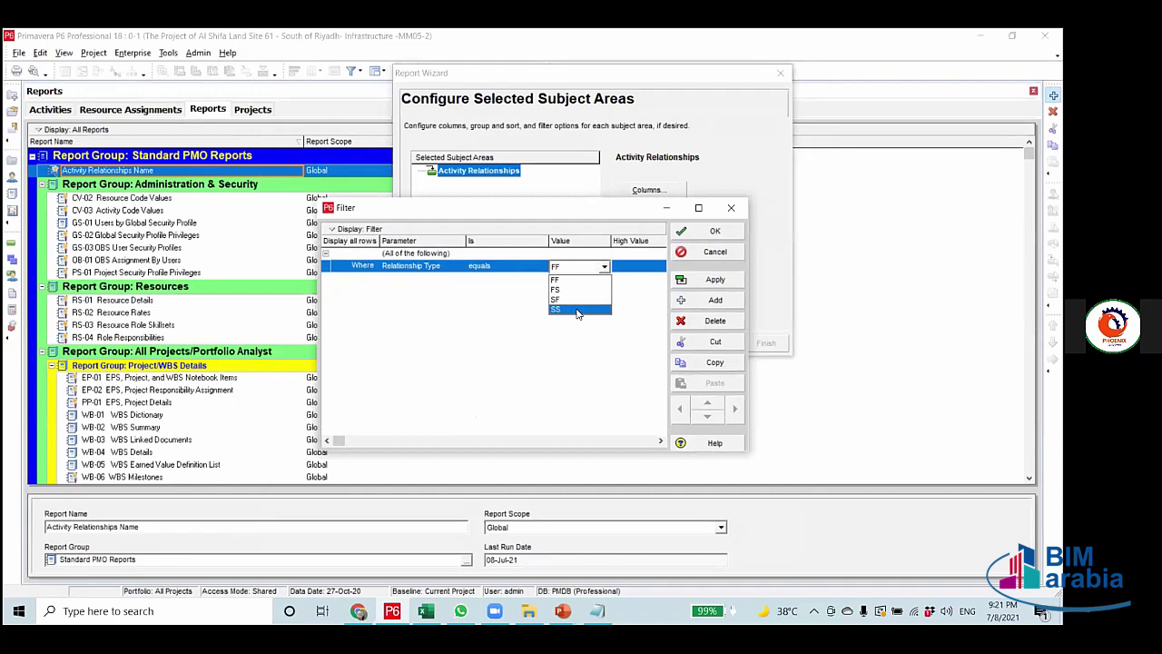
{"action": "left_click", "coordinate": [706, 280]}
{"action": "left_click", "coordinate": [714, 281]}
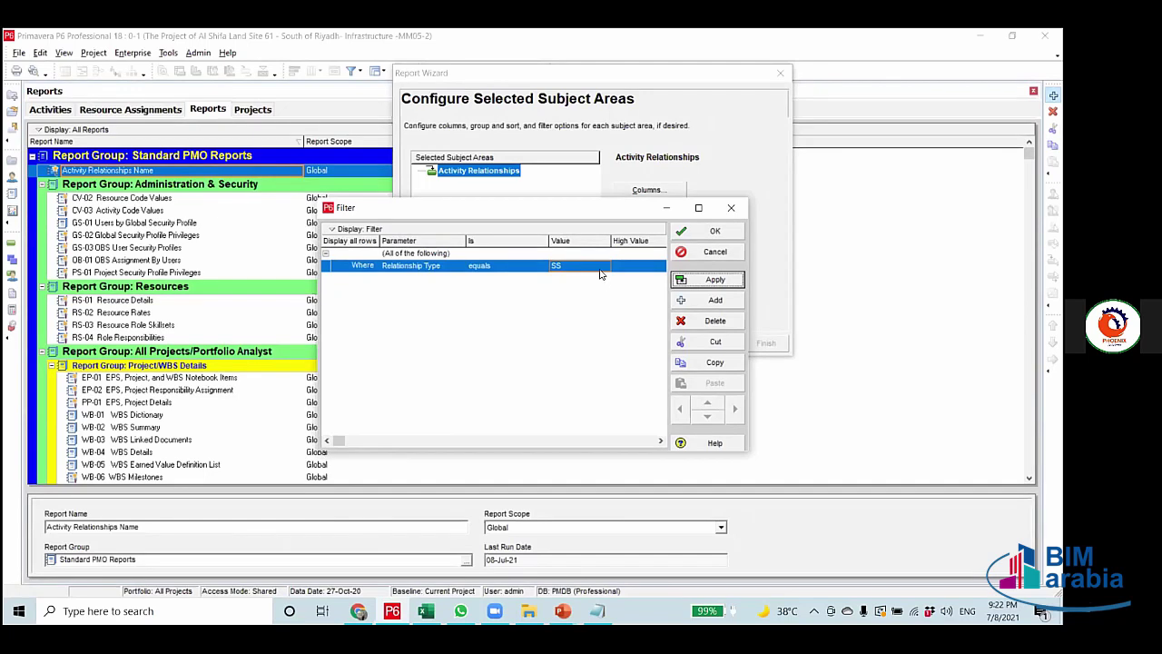
Set the filter's Relationship Type value to SF, apply it and close the filter settings.
{"action": "left_click", "coordinate": [603, 267]}
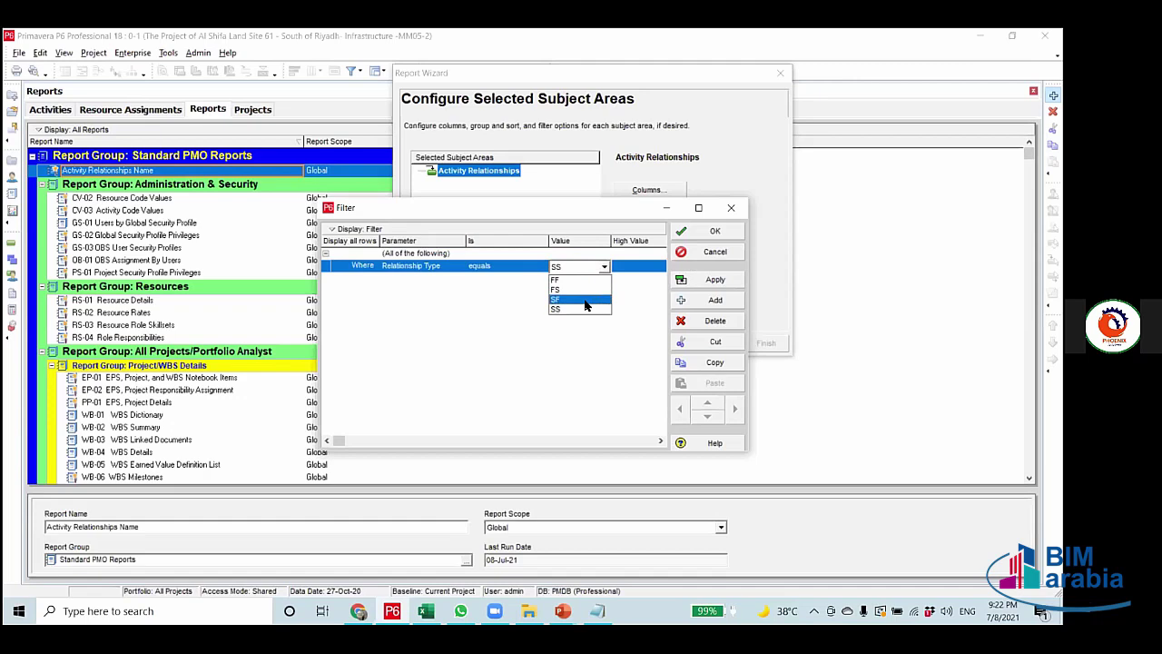
{"action": "left_click", "coordinate": [585, 303]}
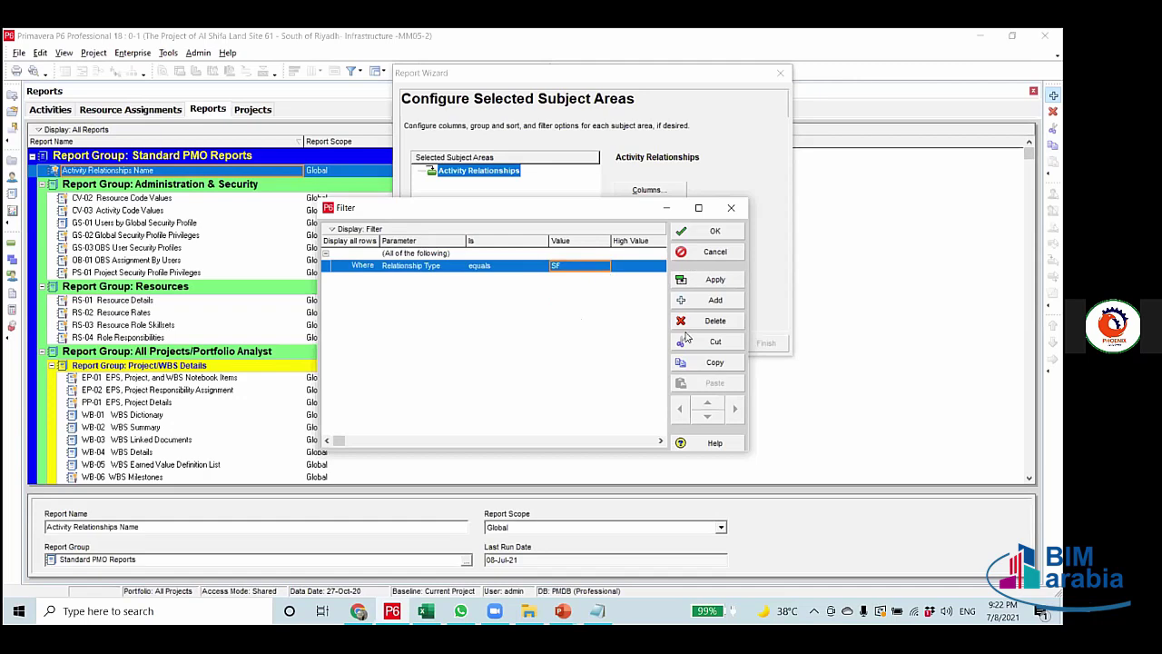
{"action": "left_click", "coordinate": [717, 289]}
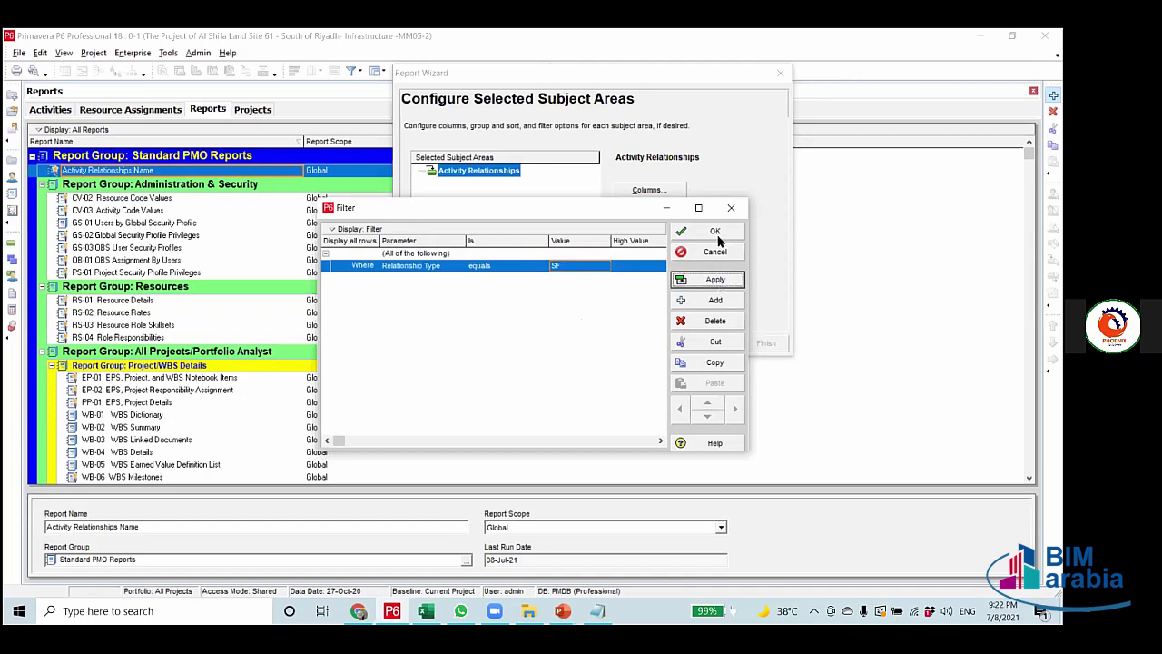
{"action": "left_click", "coordinate": [716, 257]}
Run the Activity Relationships report to print preview with the SF filter.
{"action": "left_click", "coordinate": [687, 345]}
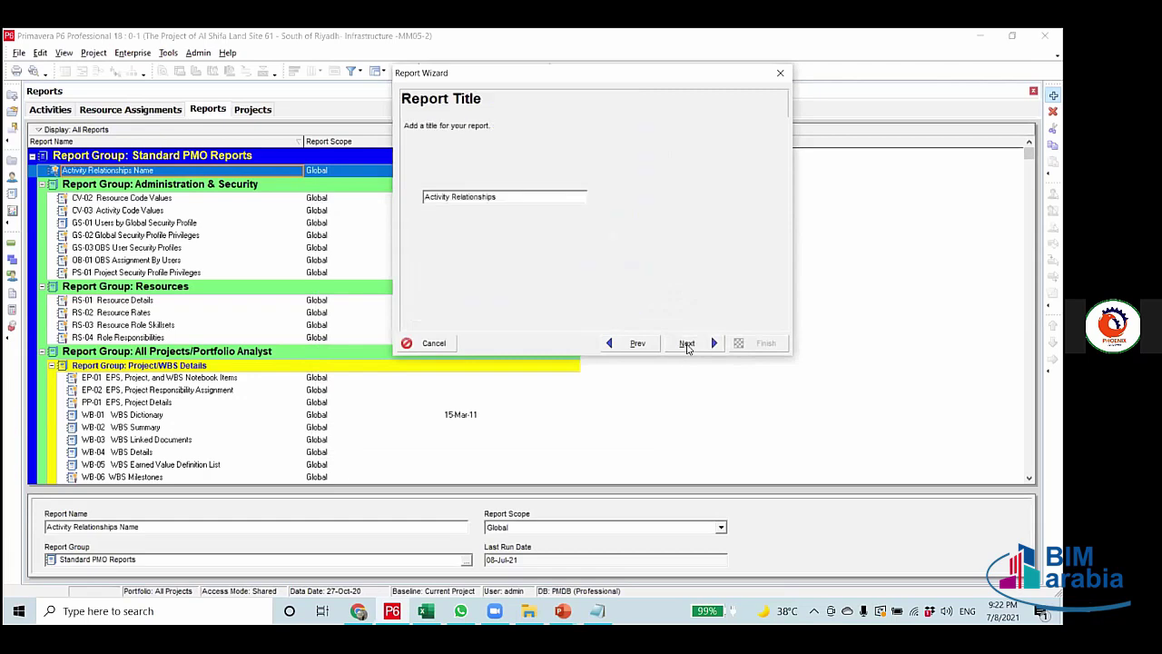
{"action": "left_click", "coordinate": [687, 345]}
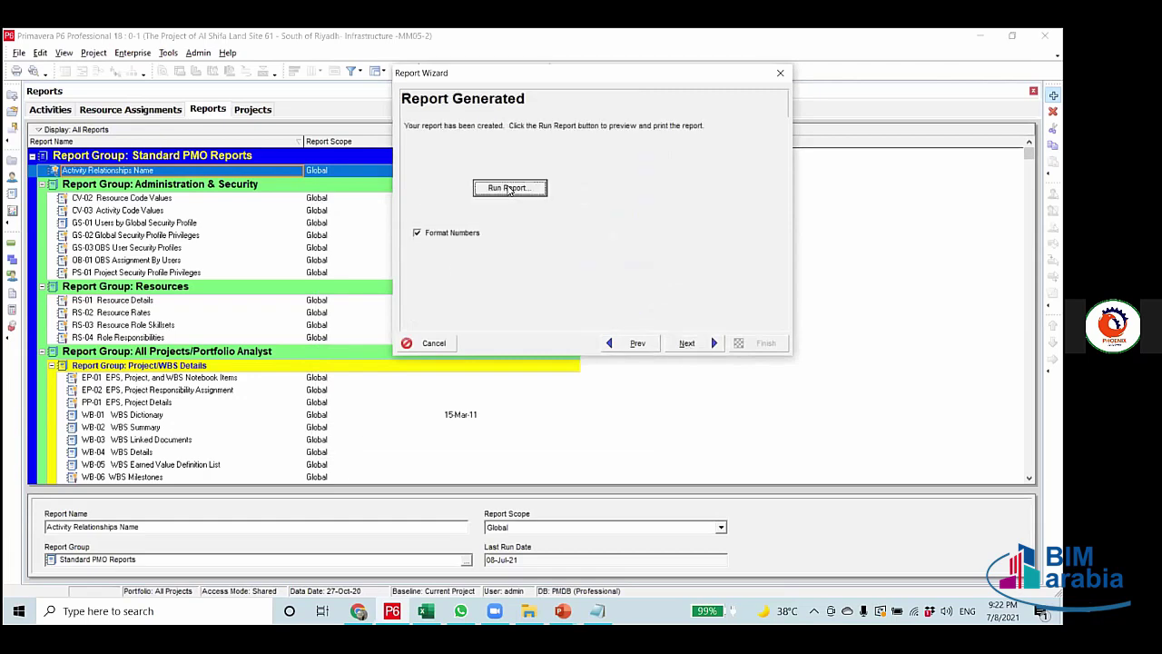
{"action": "left_click", "coordinate": [509, 189]}
{"action": "left_click", "coordinate": [664, 227]}
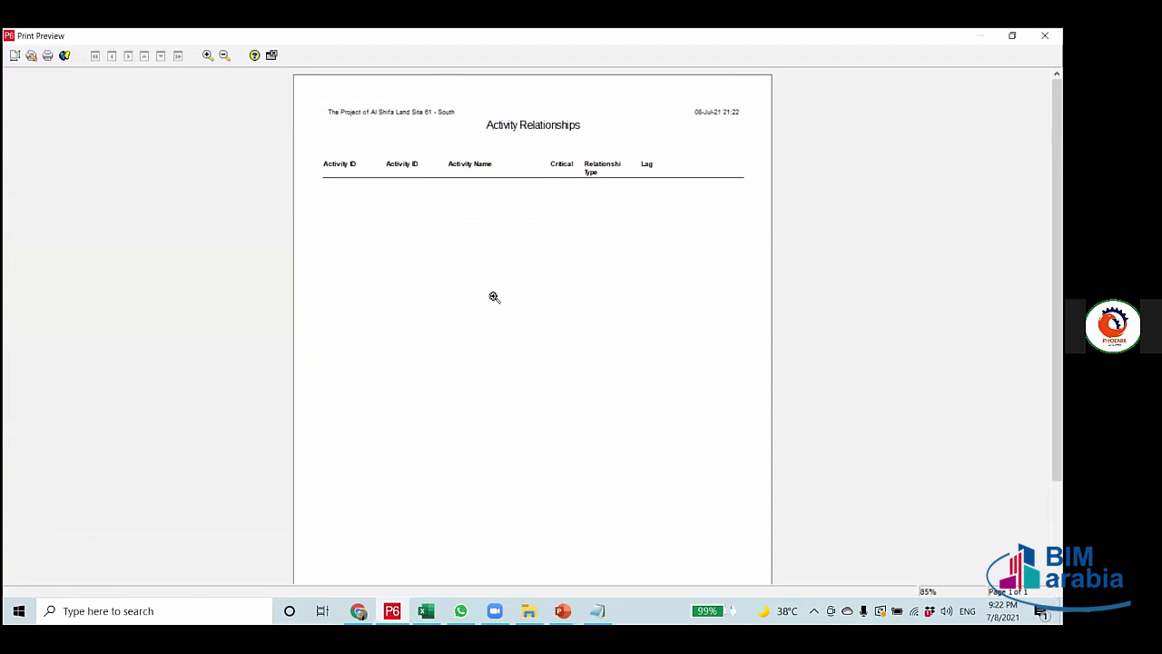
Close the SF report preview, reopen the Activity Relationships filter and set its Relationship Type value to SS.
{"action": "left_click", "coordinate": [271, 55]}
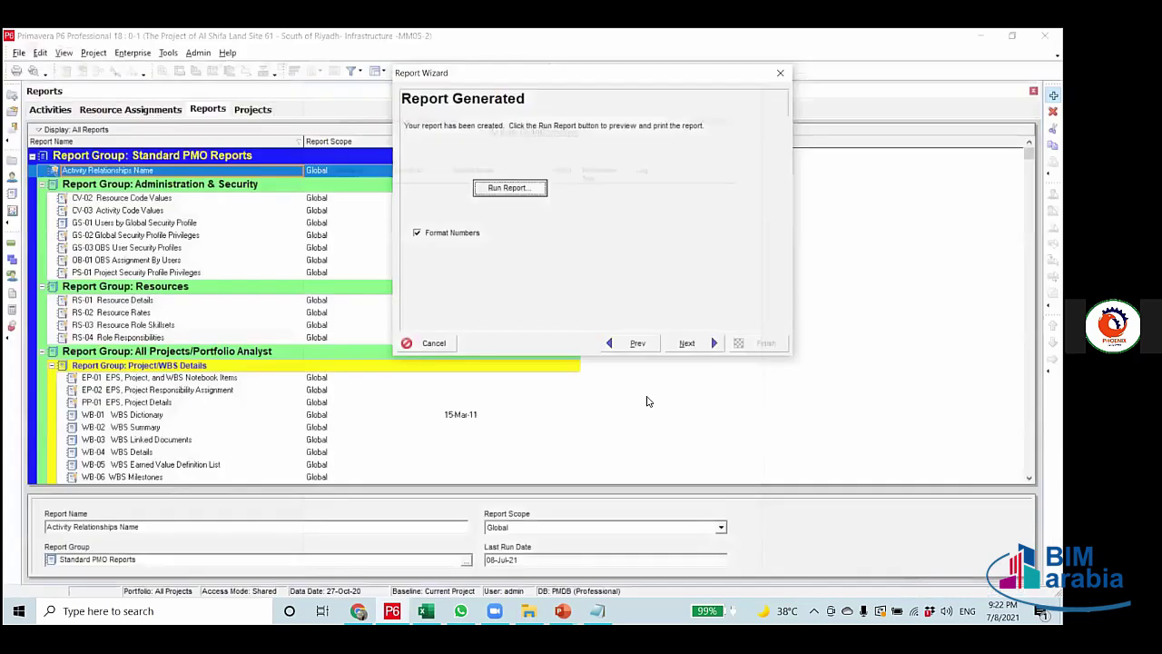
{"action": "left_click", "coordinate": [634, 343]}
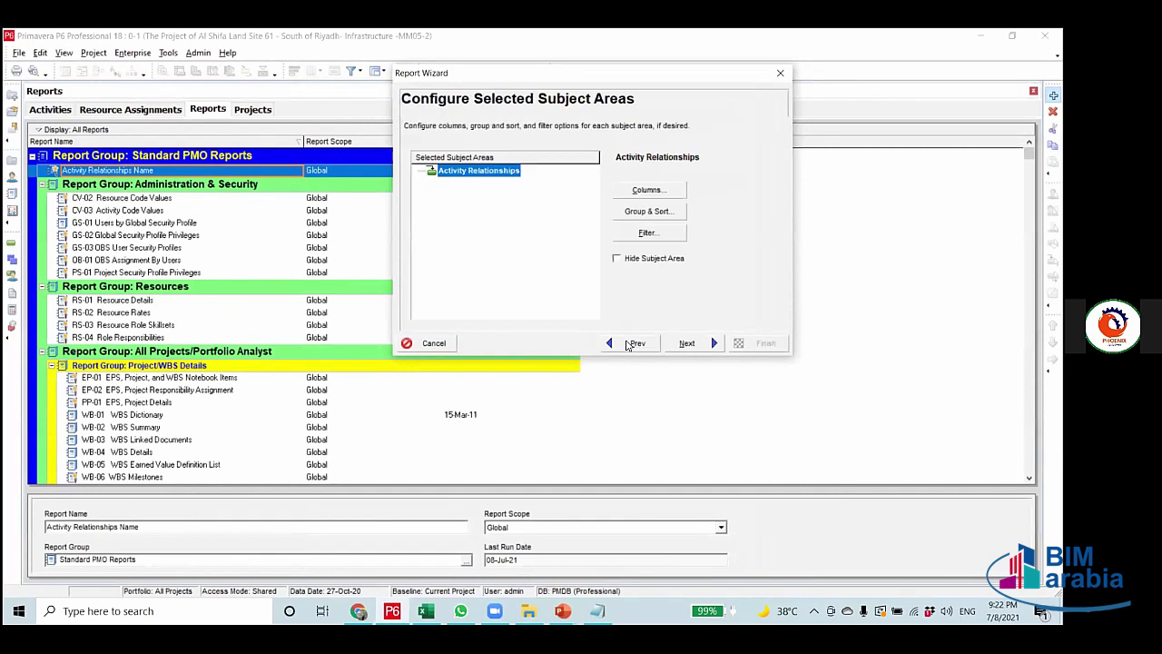
{"action": "left_click", "coordinate": [647, 232]}
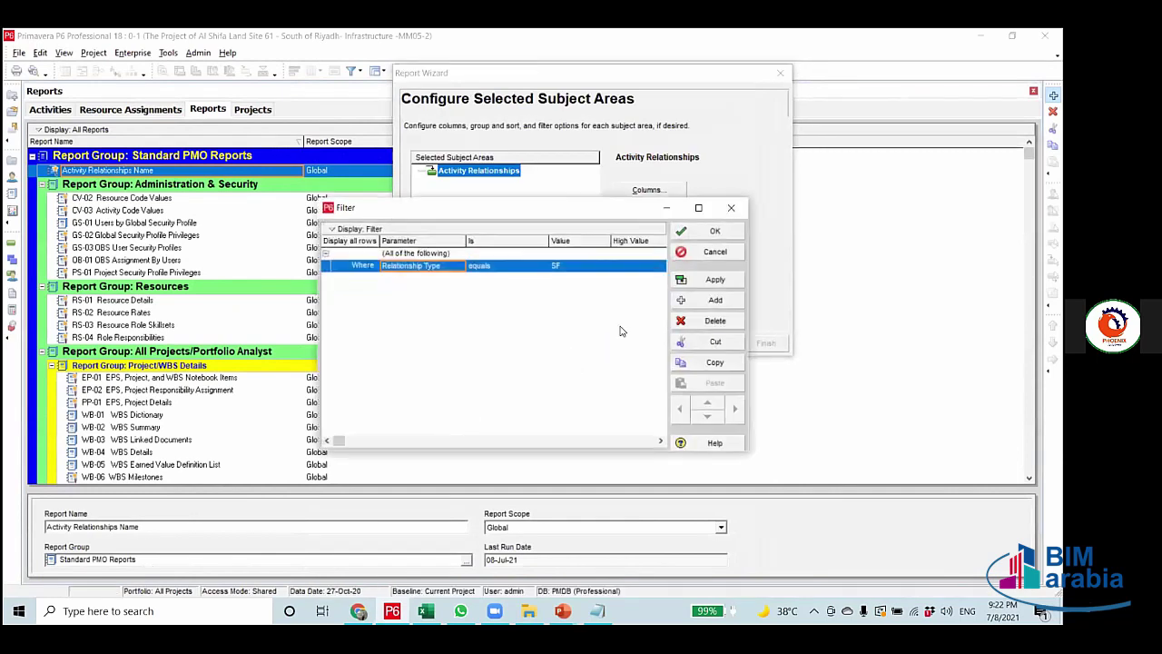
{"action": "left_click", "coordinate": [587, 267]}
{"action": "left_click", "coordinate": [589, 269]}
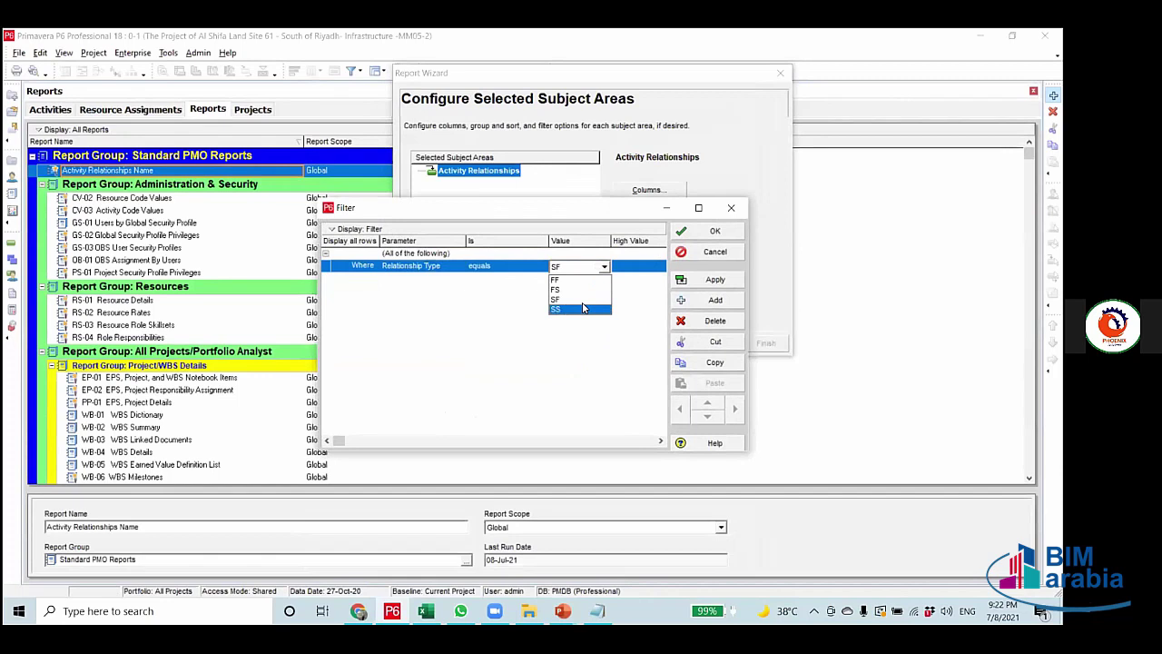
{"action": "left_click", "coordinate": [592, 305]}
{"action": "left_click", "coordinate": [716, 231]}
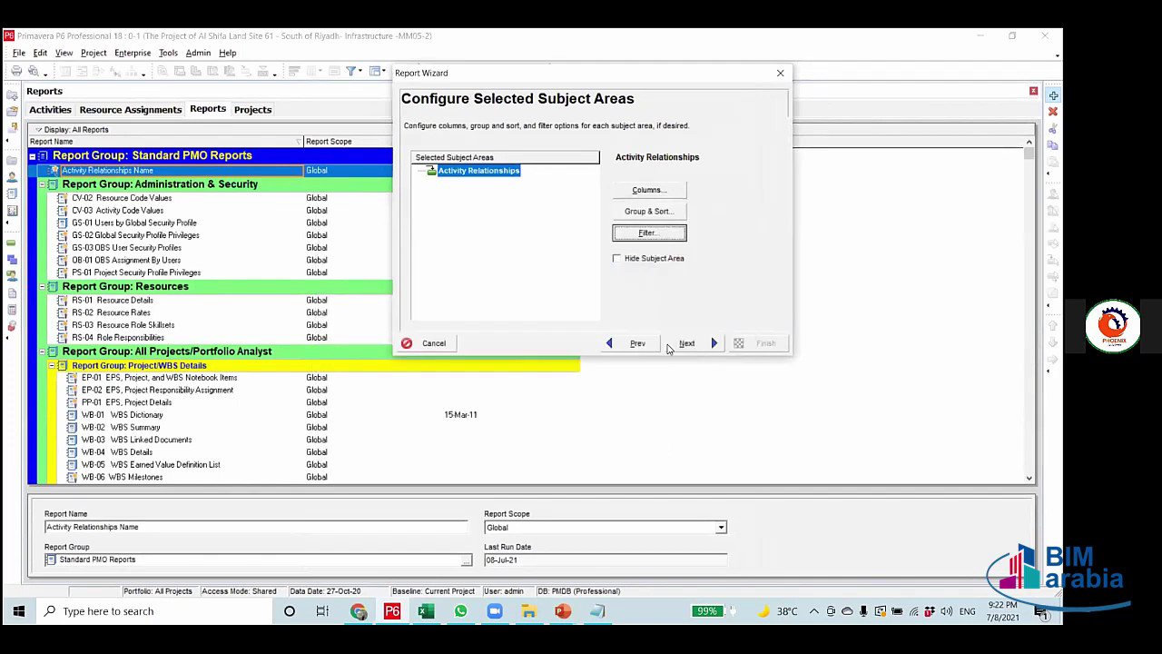
Run the Activity Relationships report to print preview with the SS filter.
{"action": "left_click", "coordinate": [687, 343]}
{"action": "left_click", "coordinate": [687, 344]}
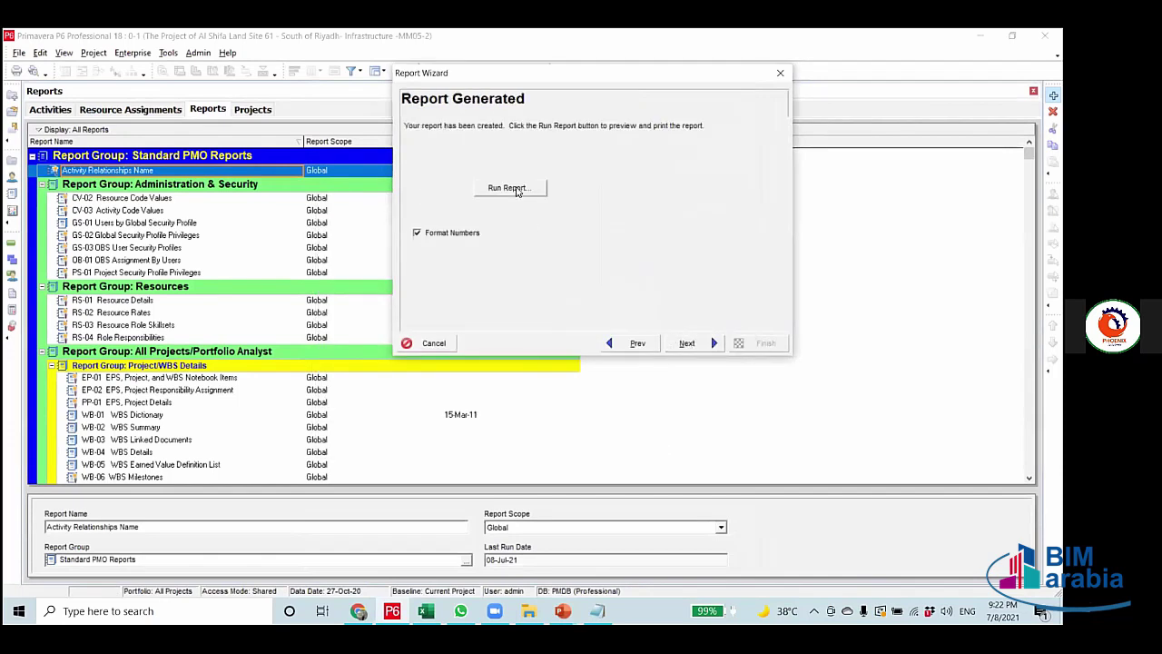
{"action": "left_click", "coordinate": [514, 190]}
{"action": "left_click", "coordinate": [647, 220]}
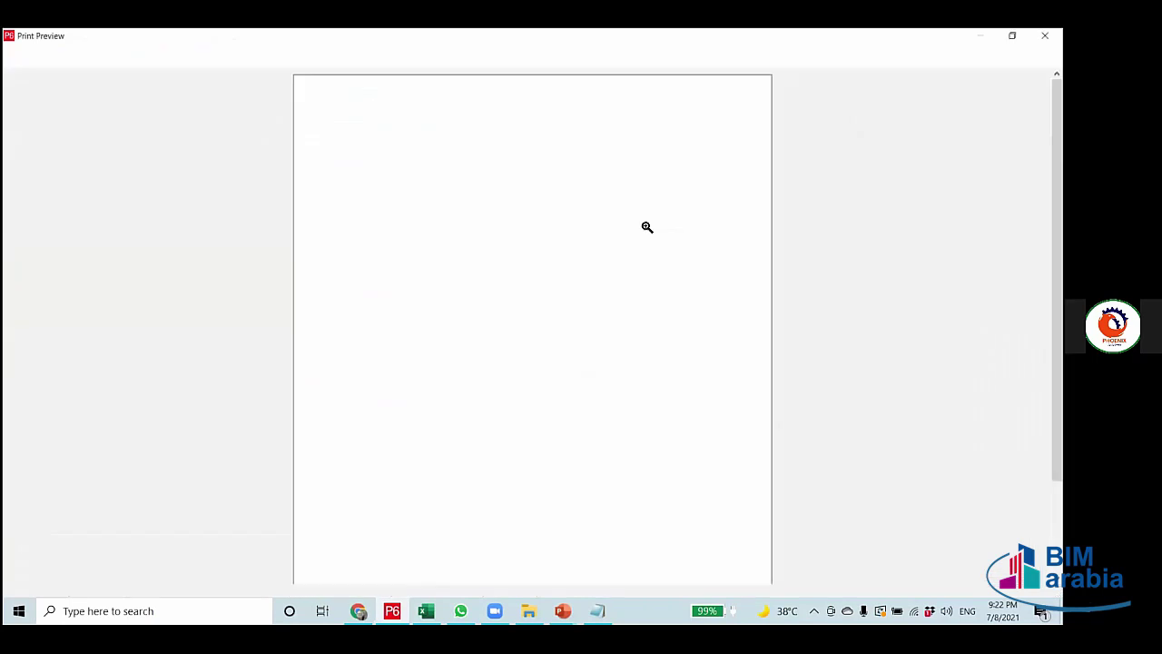
Examine the SS relationships in the report preview, checking activity IDs, critical flags and lags through to the last row.
{"action": "left_click", "coordinate": [561, 337]}
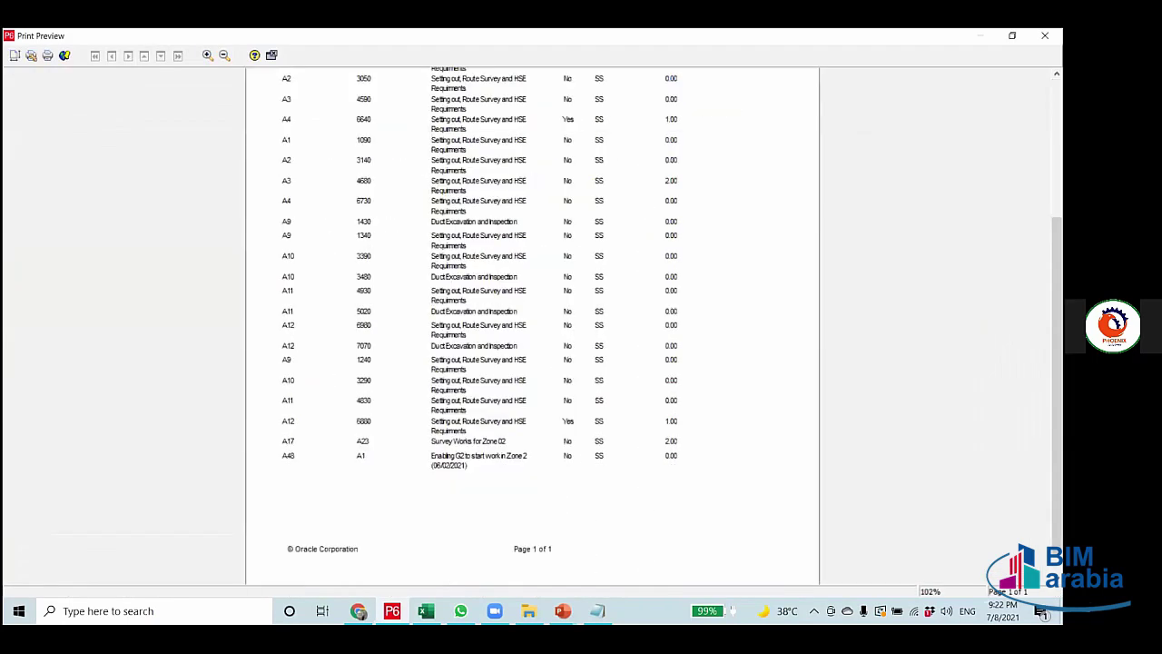
{"action": "scroll", "coordinate": [449, 278], "scroll_direction": "up", "scroll_amount": 1}
{"action": "scroll", "coordinate": [533, 327], "scroll_direction": "up", "scroll_amount": 5}
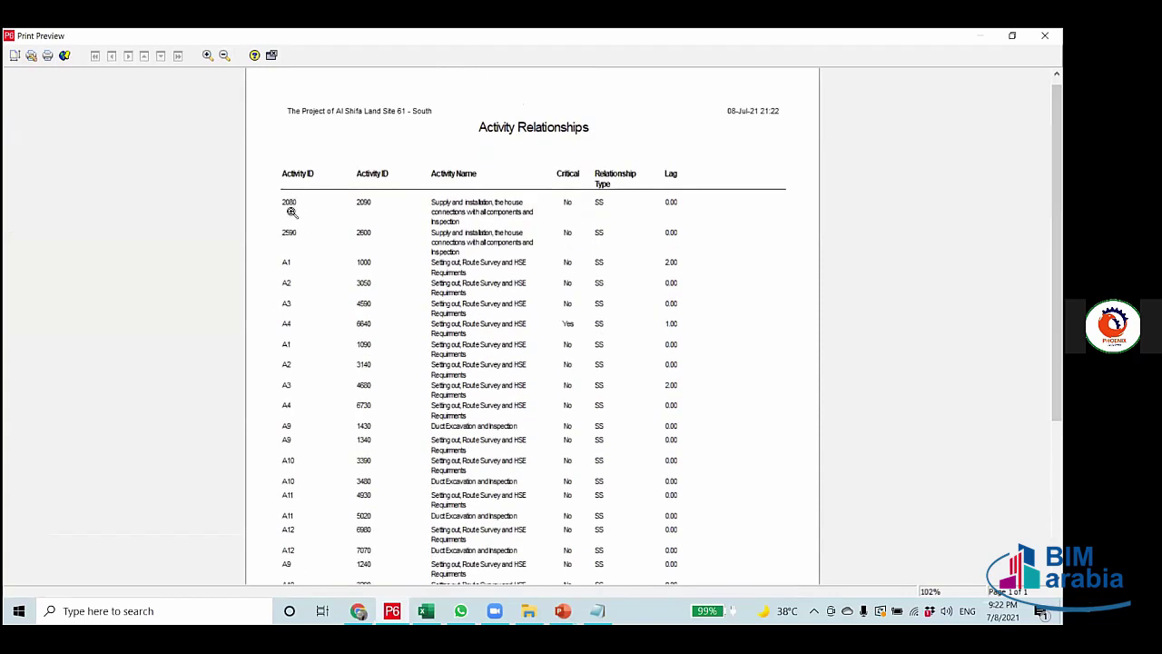
{"action": "left_click", "coordinate": [289, 202]}
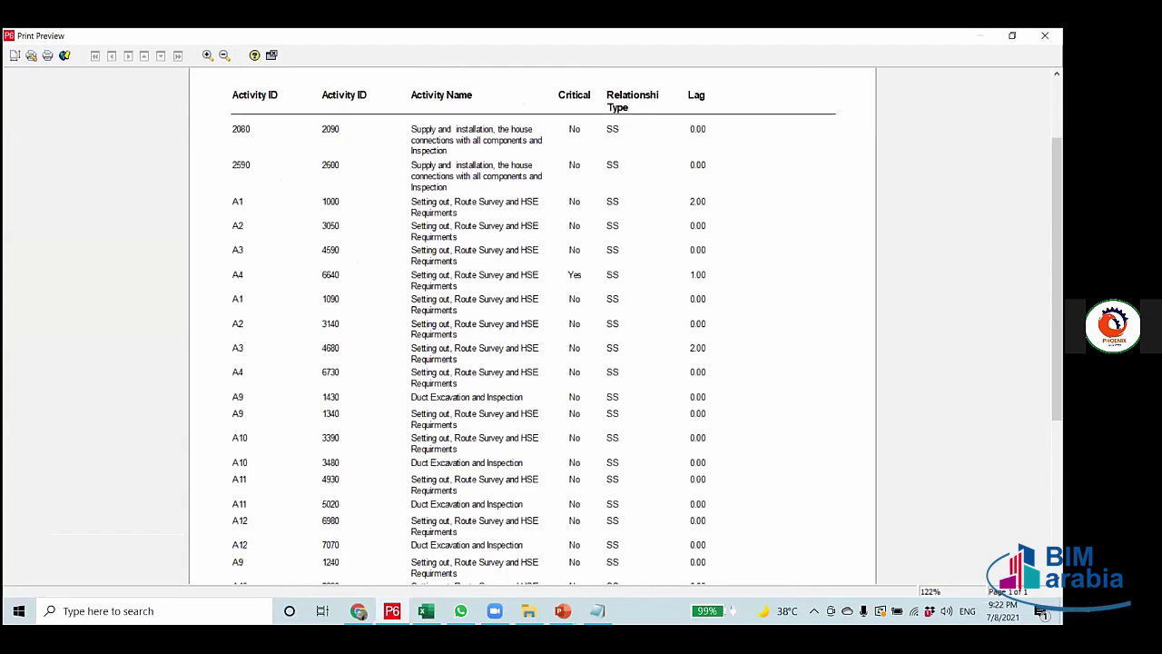
{"action": "left_click", "coordinate": [224, 55]}
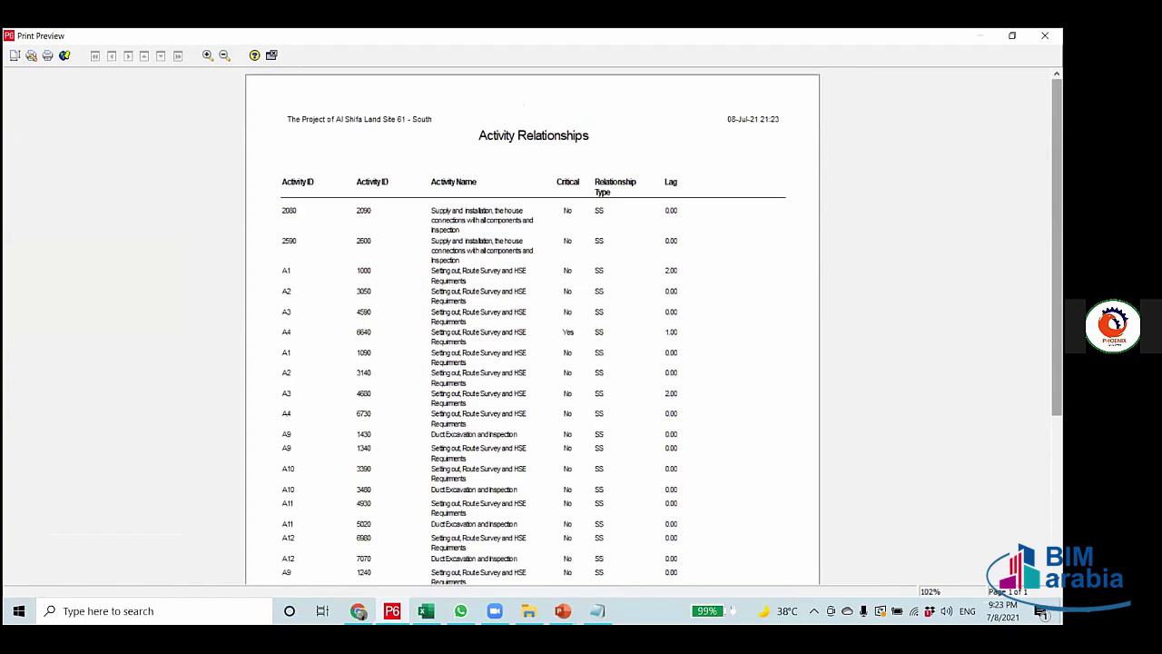
{"action": "scroll", "coordinate": [532, 327], "scroll_direction": "down", "scroll_amount": 3}
{"action": "scroll", "coordinate": [533, 318], "scroll_direction": "up", "scroll_amount": 1}
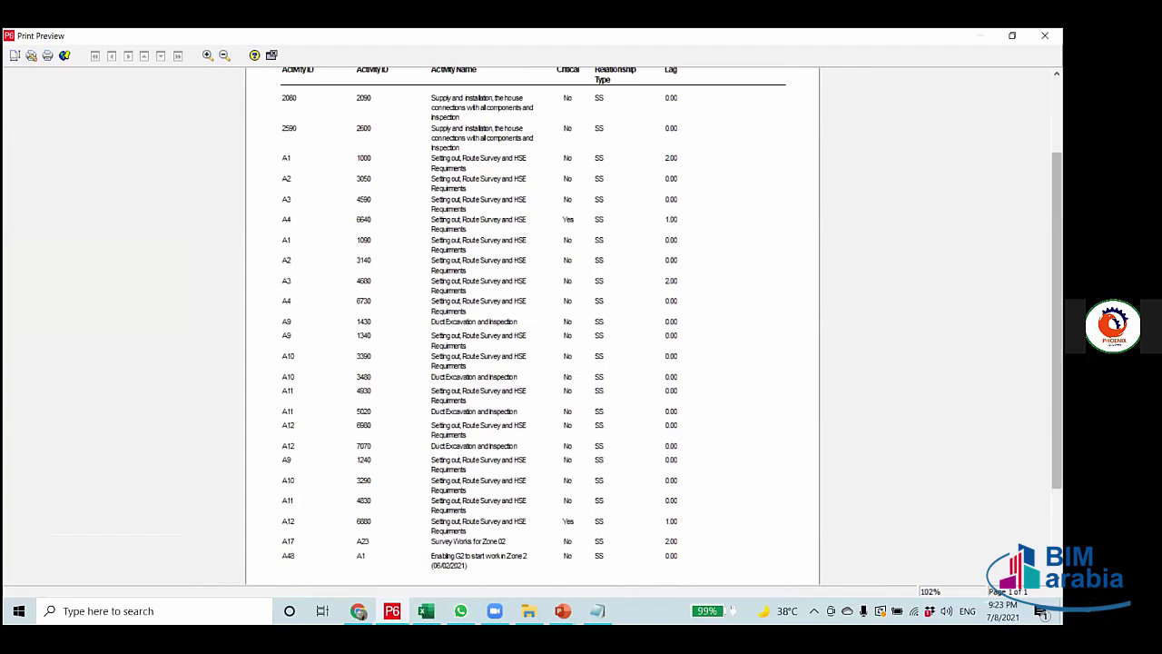
{"action": "left_click_drag", "start_coordinate": [1057, 318], "coordinate": [1057, 399]}
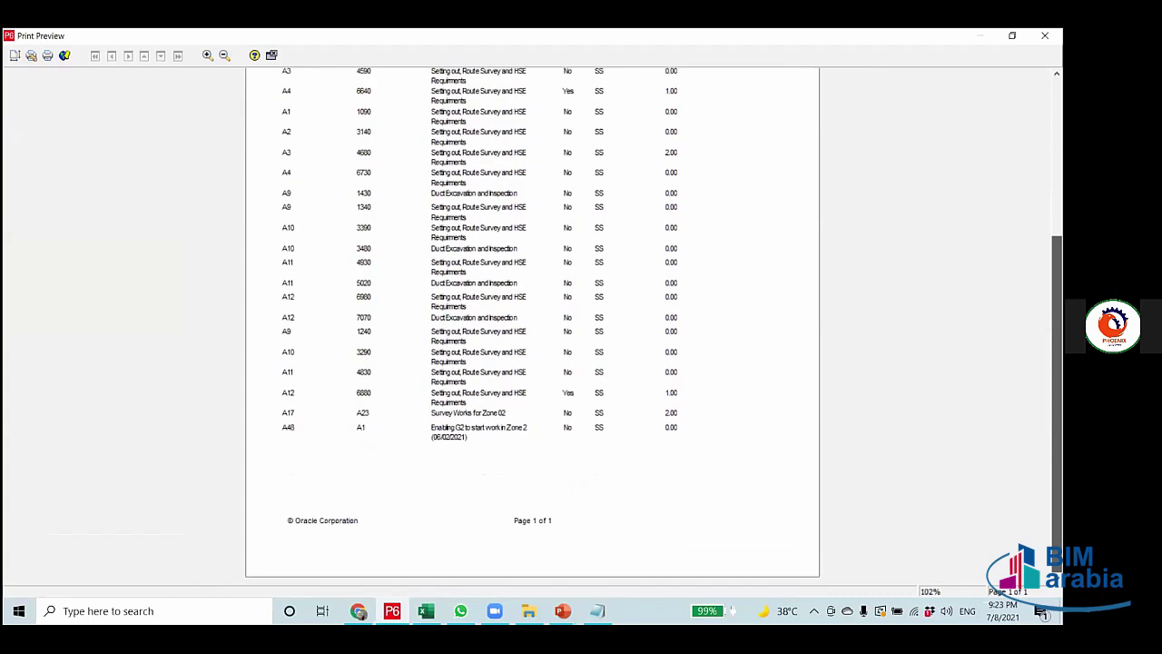
{"action": "scroll", "coordinate": [532, 318], "scroll_direction": "up", "scroll_amount": 2}
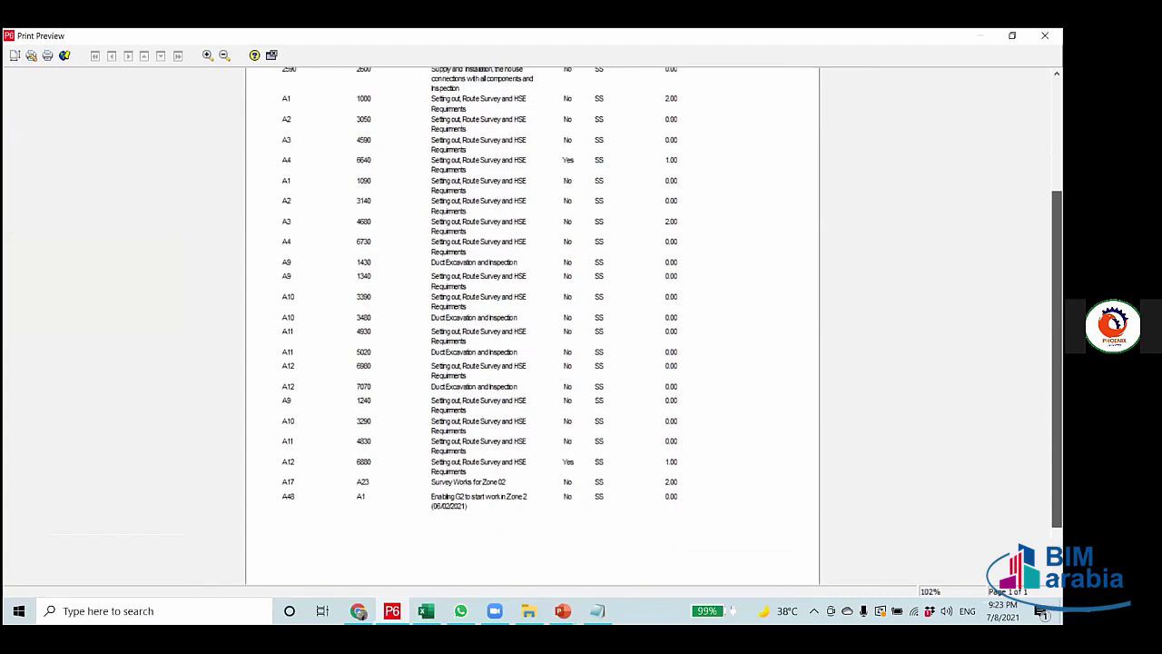
{"action": "left_click_drag", "start_coordinate": [1057, 364], "coordinate": [1057, 371]}
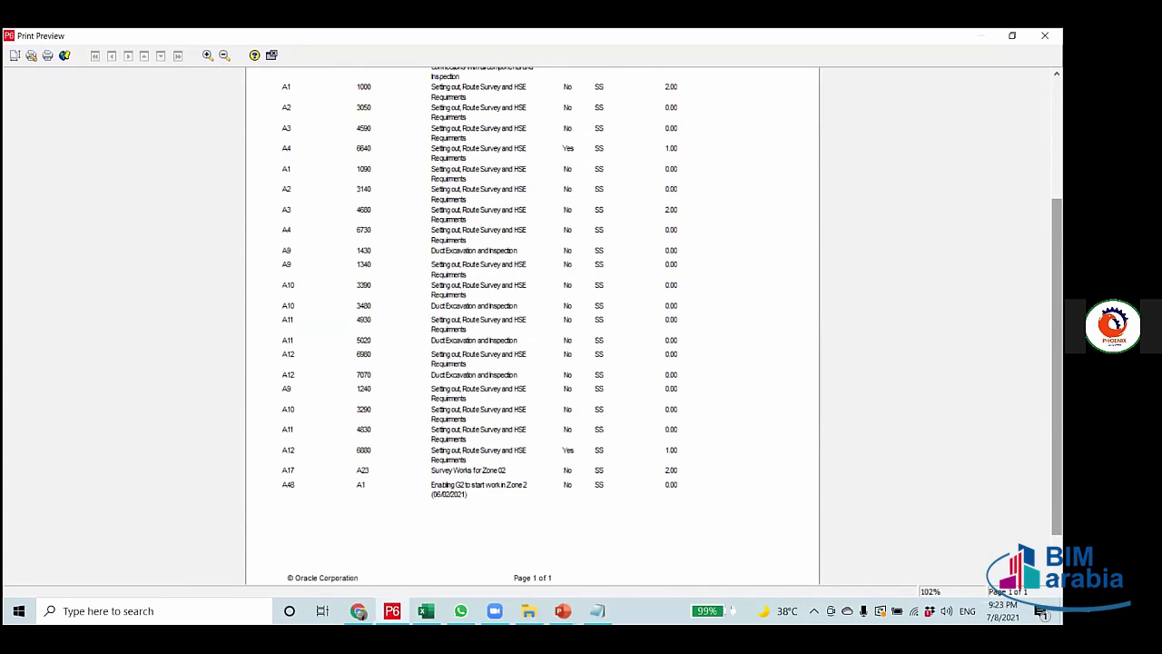
Cancel the report wizard, discarding its latest changes, and switch to the 4-Relationships slide in PowerPoint.
{"action": "left_click", "coordinate": [270, 56]}
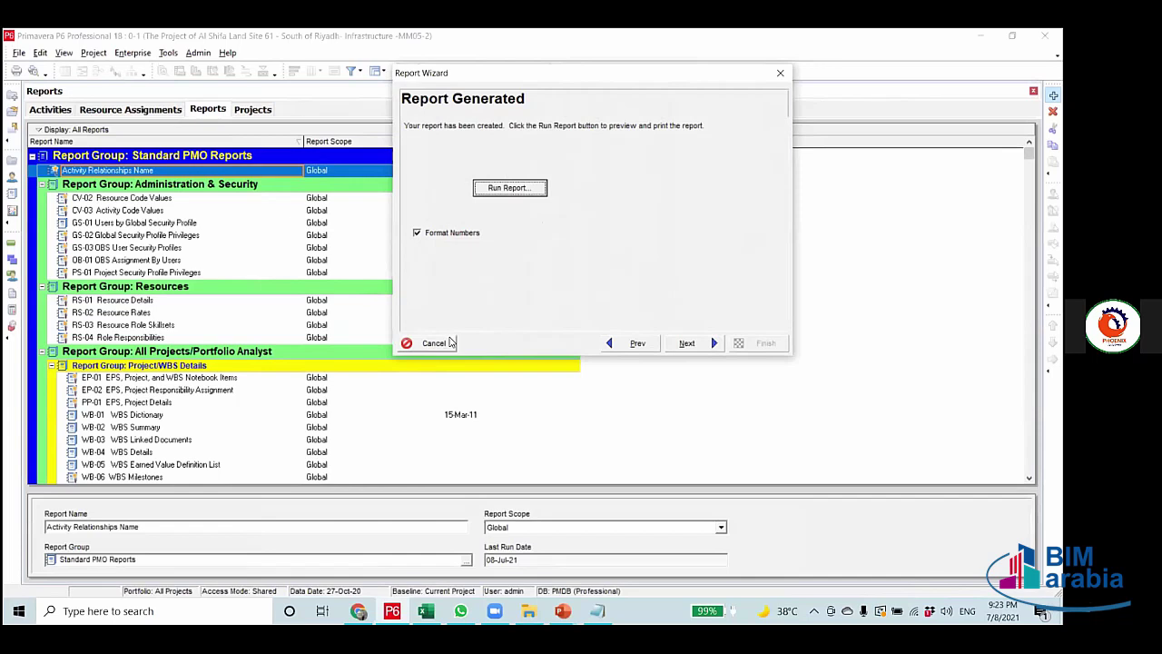
{"action": "left_click", "coordinate": [433, 343]}
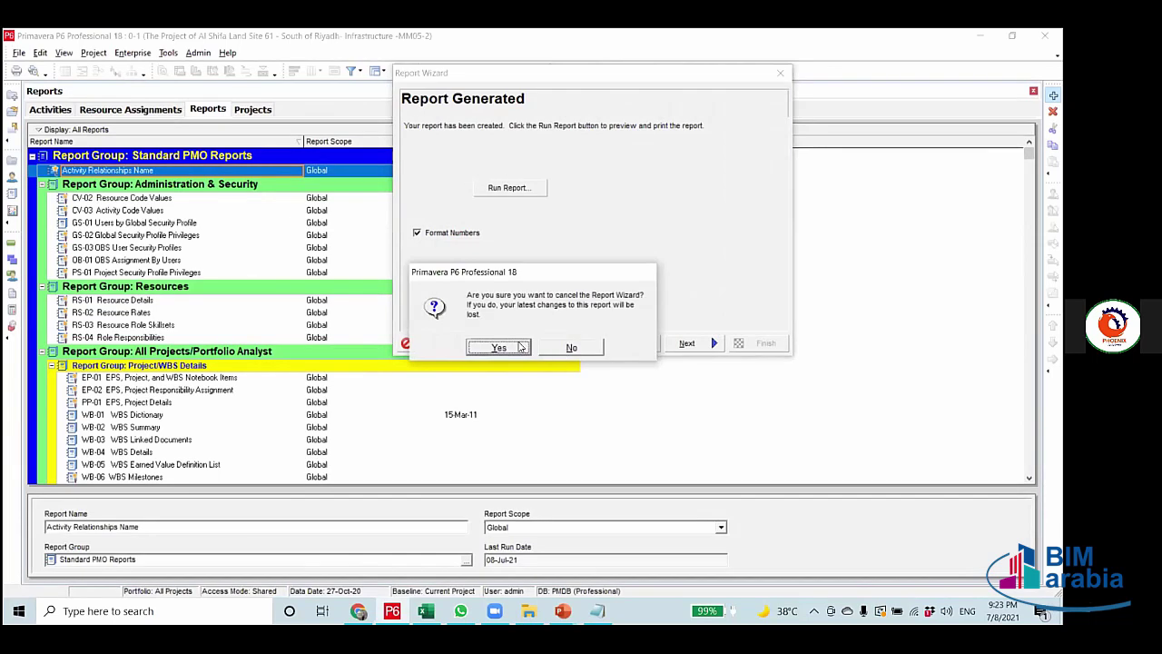
{"action": "left_click", "coordinate": [509, 349]}
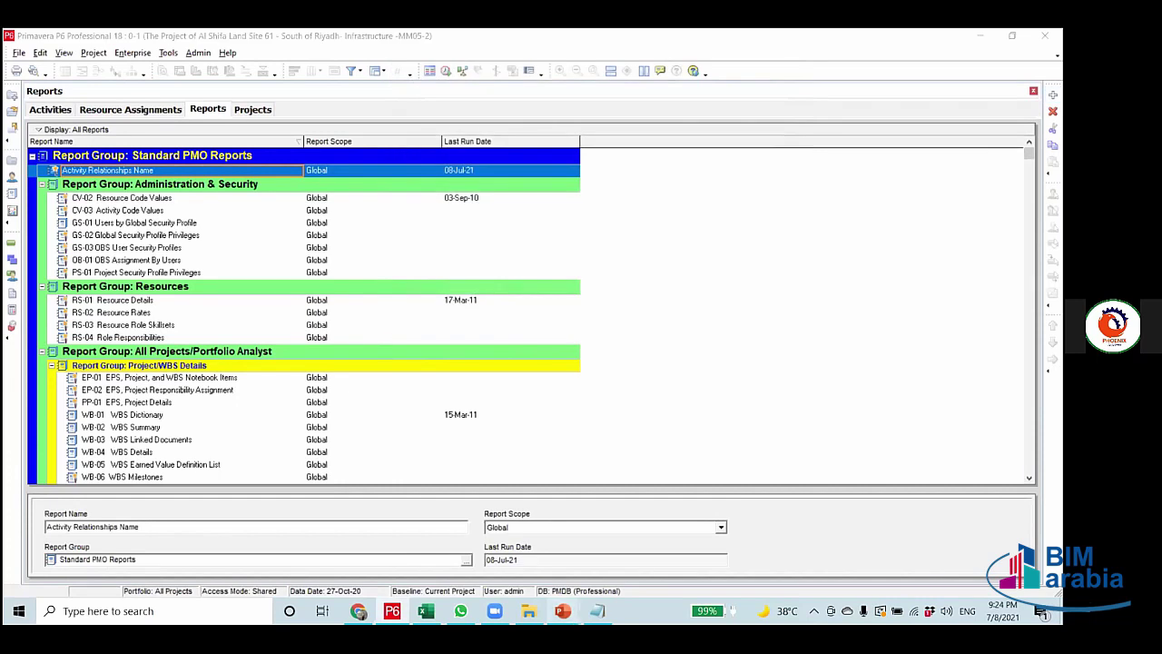
{"action": "mouse_move", "coordinate": [563, 610]}
{"action": "left_click", "coordinate": [647, 561]}
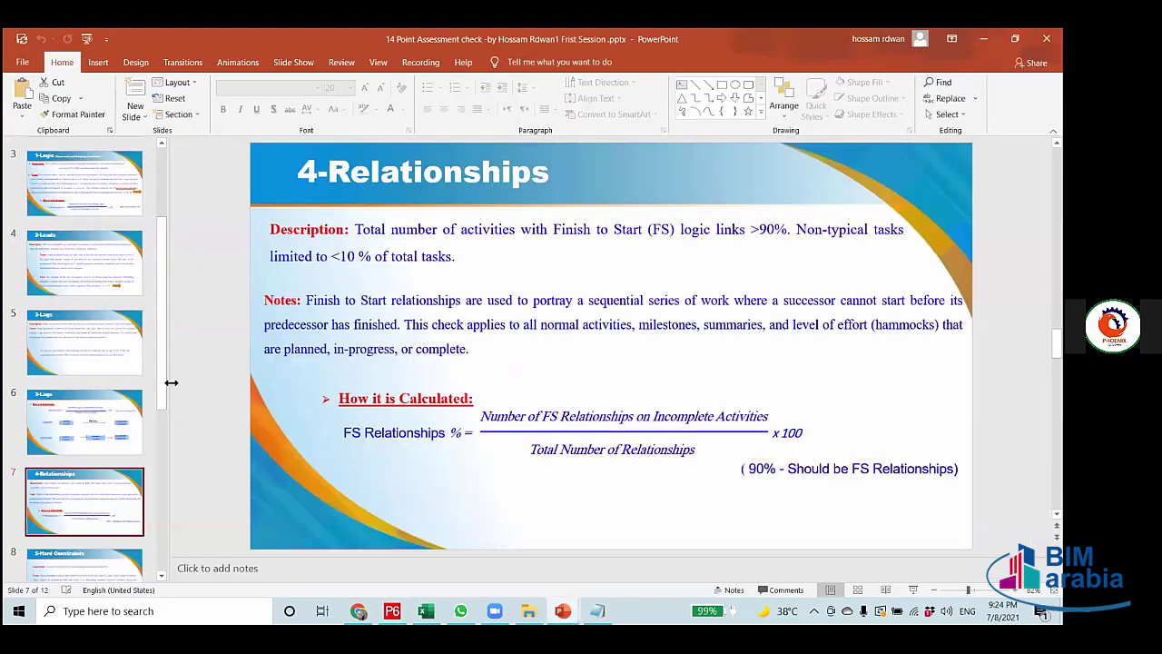
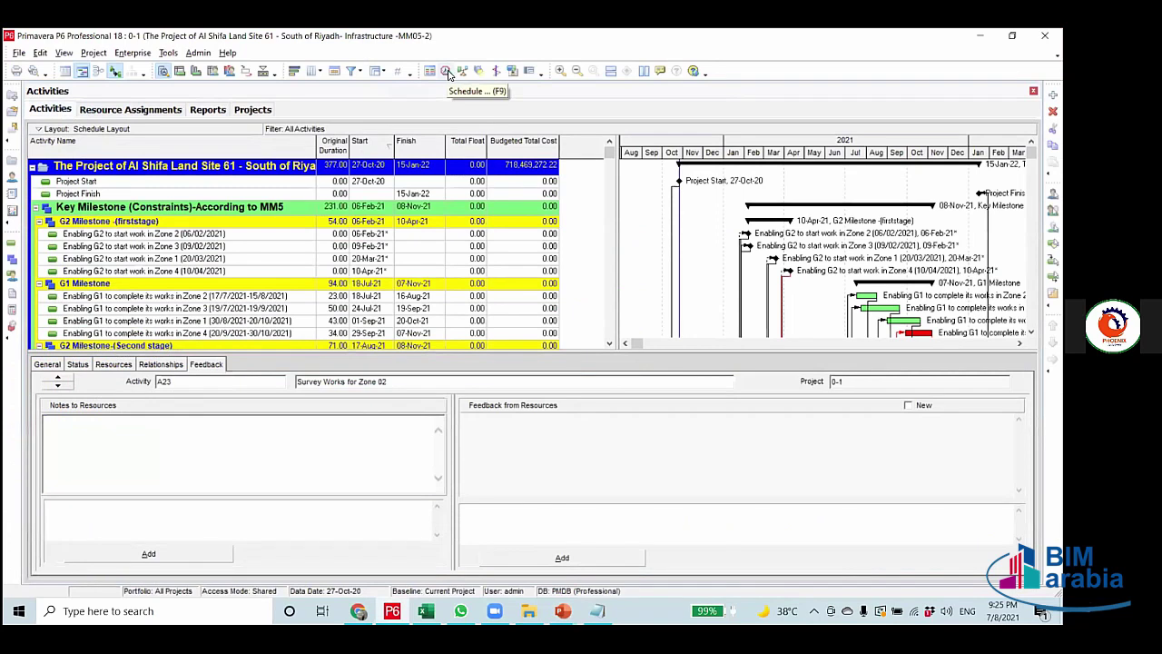
Open the project's schedule log, examine the list of activities with constraints and close the log.
{"action": "left_click", "coordinate": [445, 71]}
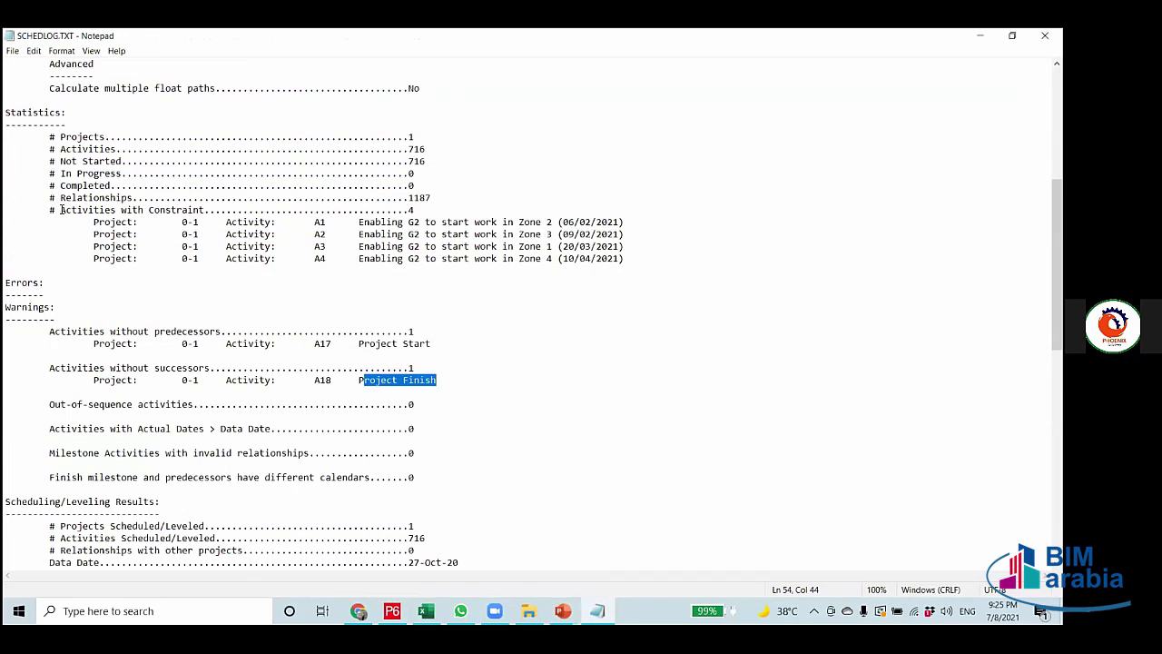
{"action": "left_click_drag", "start_coordinate": [60, 210], "coordinate": [207, 210]}
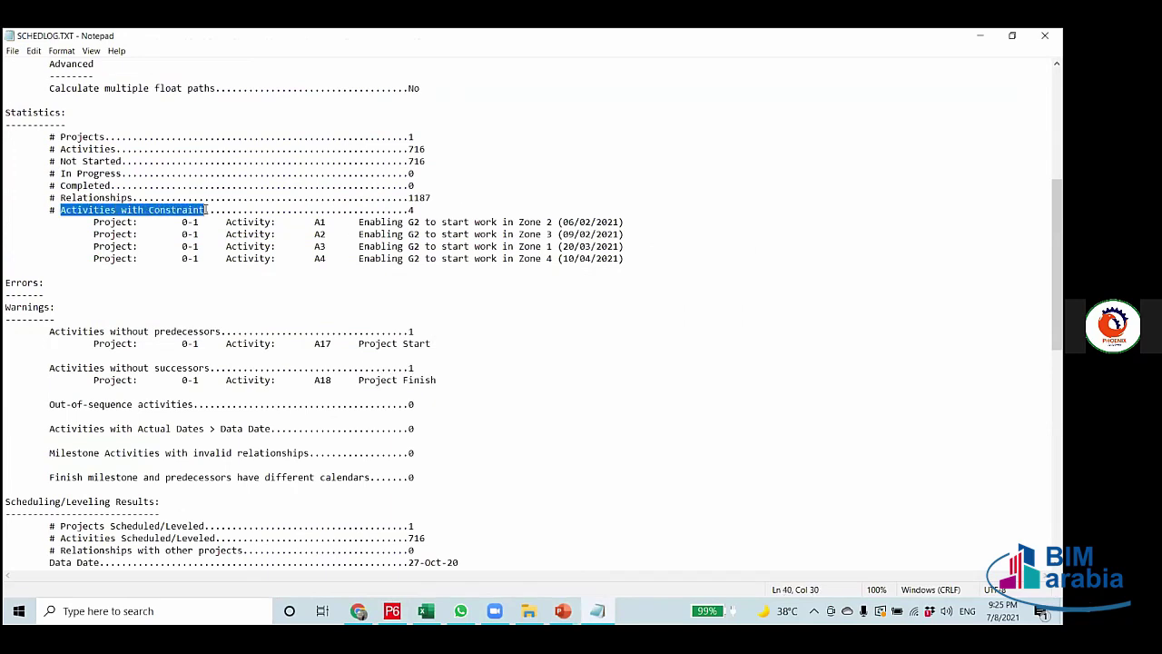
{"action": "left_click_drag", "start_coordinate": [408, 210], "coordinate": [632, 274]}
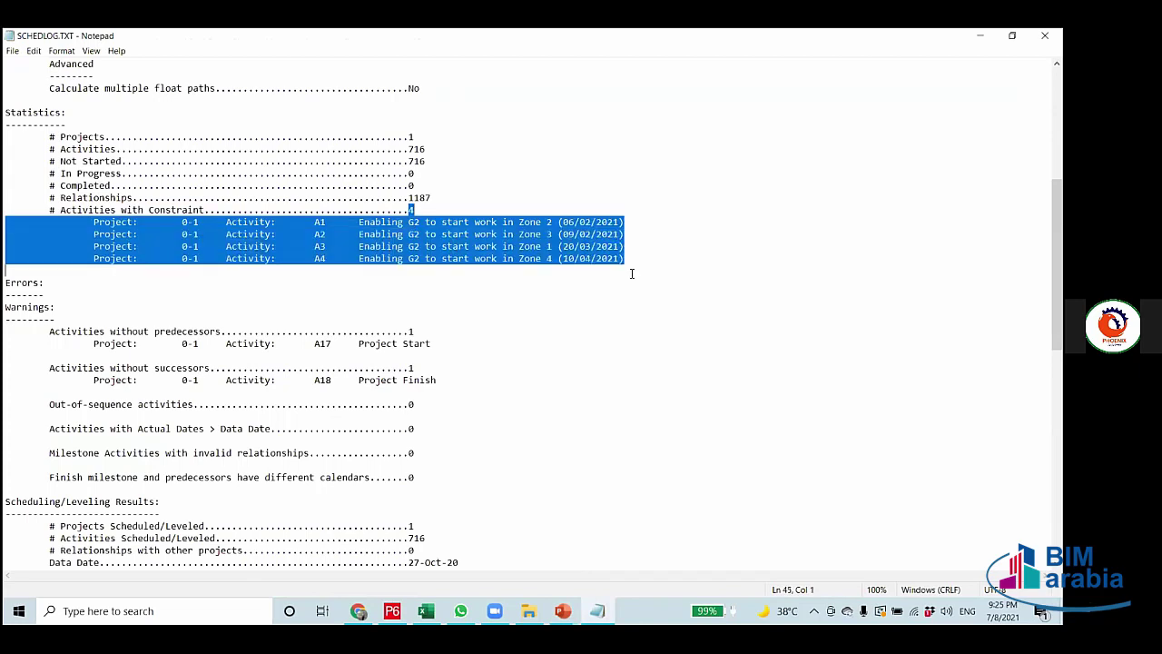
{"action": "left_click", "coordinate": [620, 283]}
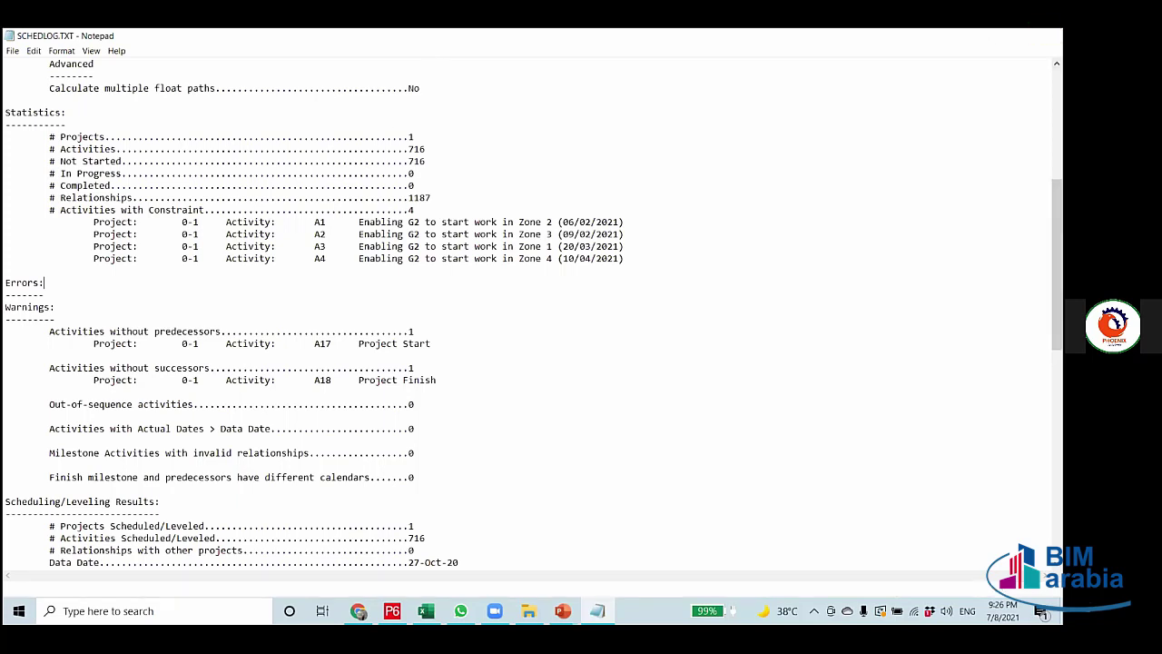
{"action": "key", "text": "alt+F4"}
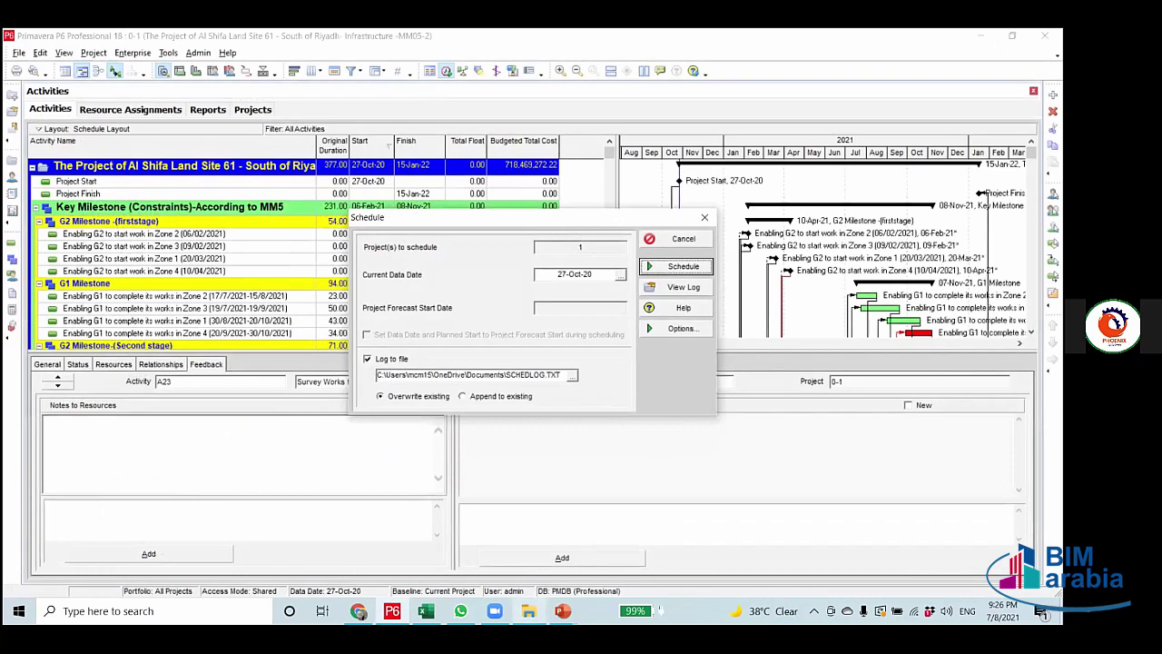
Switch to PowerPoint and review the 5-Hard Constraints and 6-High Float (Total Slack) criteria, highlighting the 5% limit for high float.
{"action": "mouse_move", "coordinate": [563, 611]}
{"action": "left_click", "coordinate": [488, 527]}
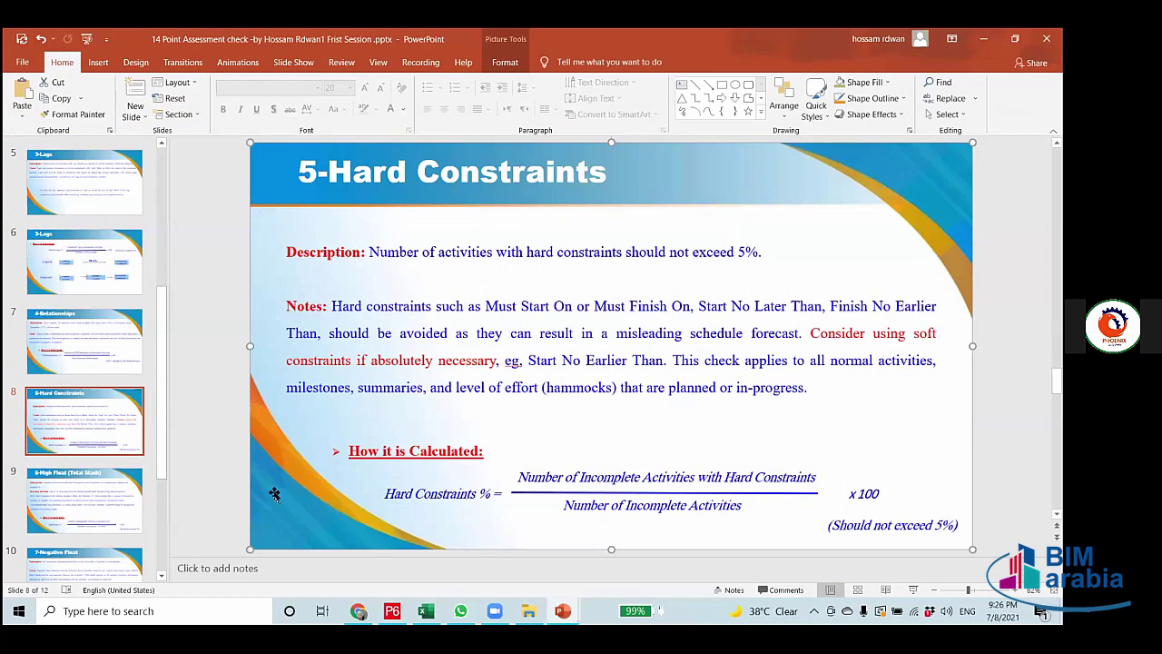
{"action": "left_click", "coordinate": [99, 495]}
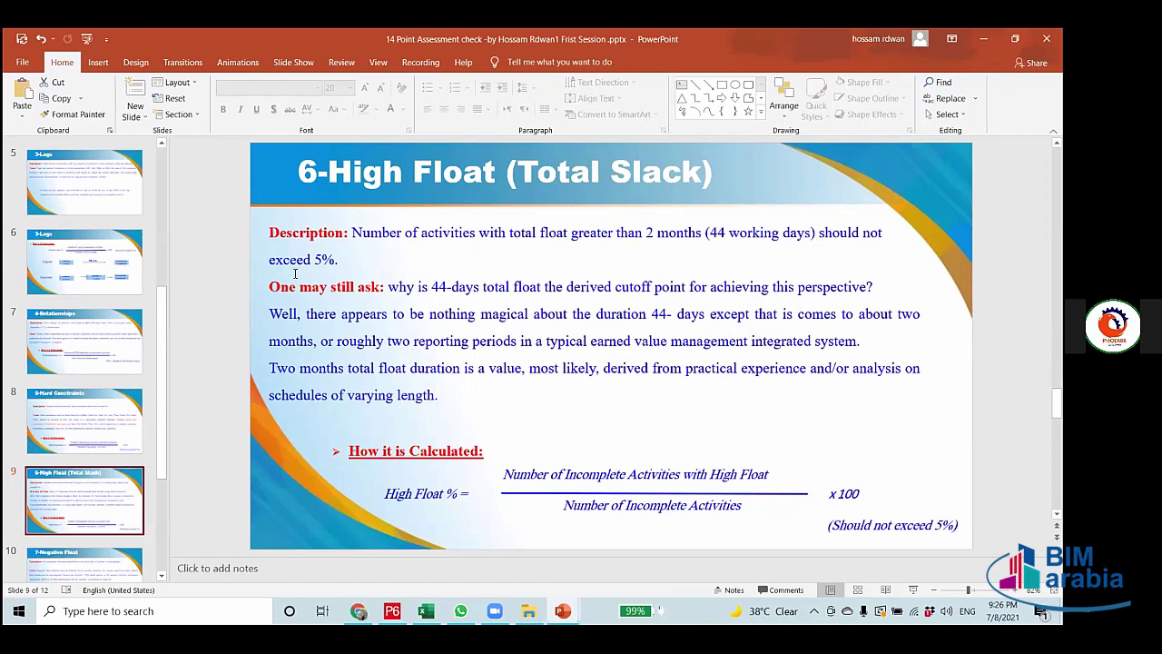
{"action": "left_click_drag", "start_coordinate": [270, 264], "coordinate": [338, 260]}
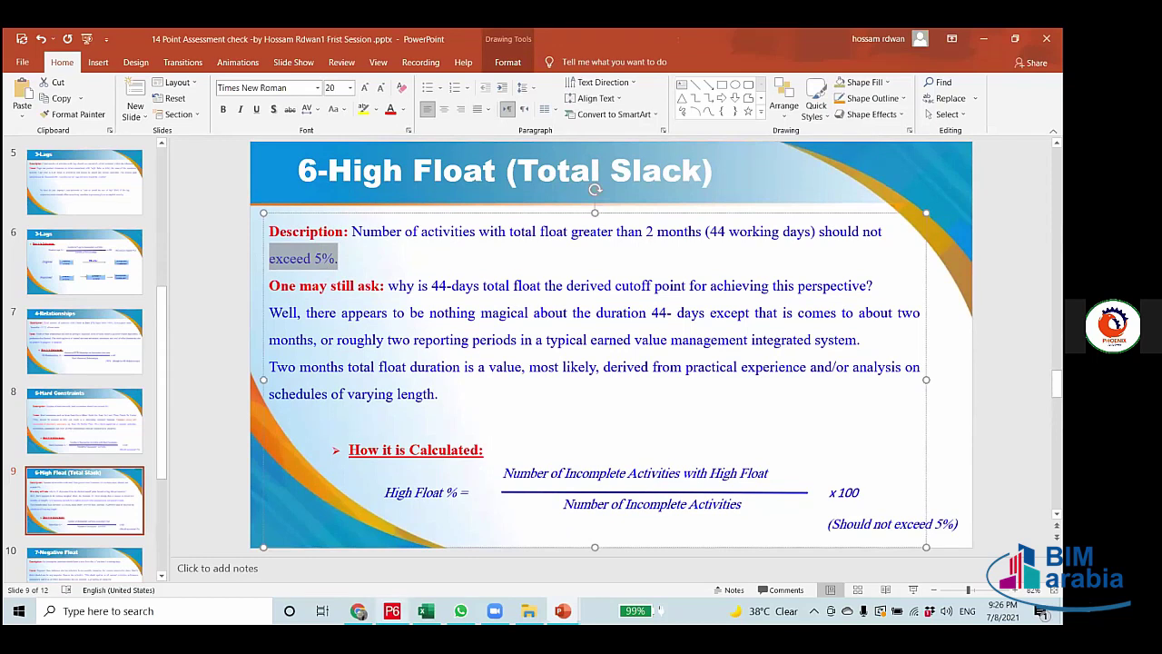
Switch to Primavera P6, close the Schedule dialog and create a new user-defined activity filter.
{"action": "left_click", "coordinate": [393, 610]}
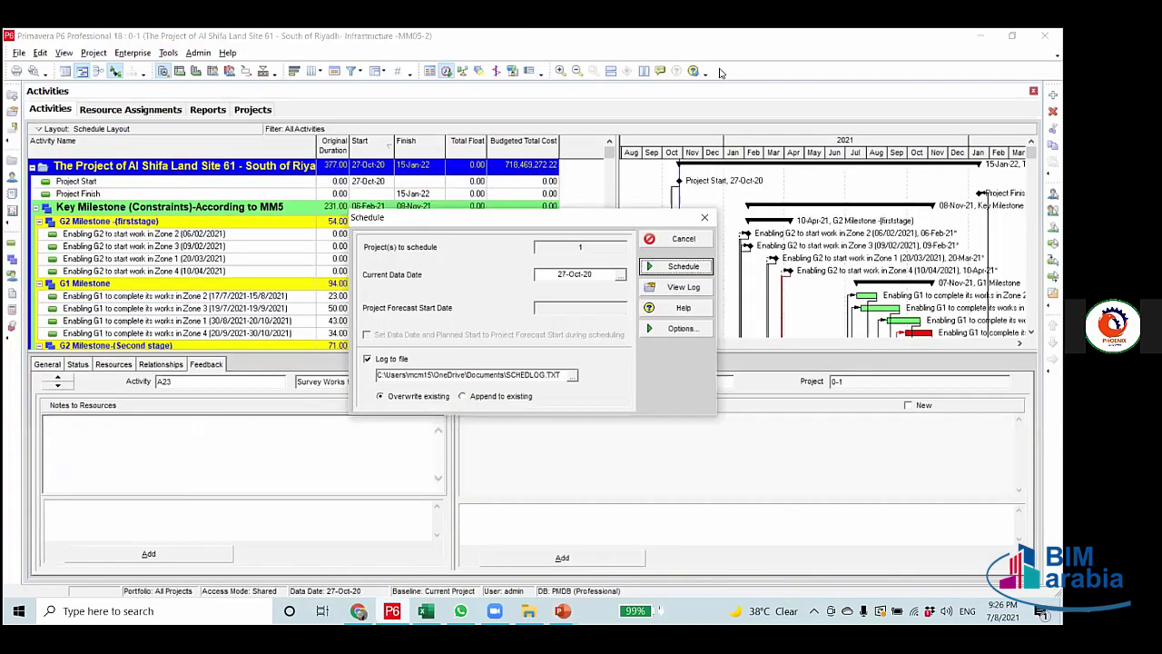
{"action": "left_click", "coordinate": [706, 217]}
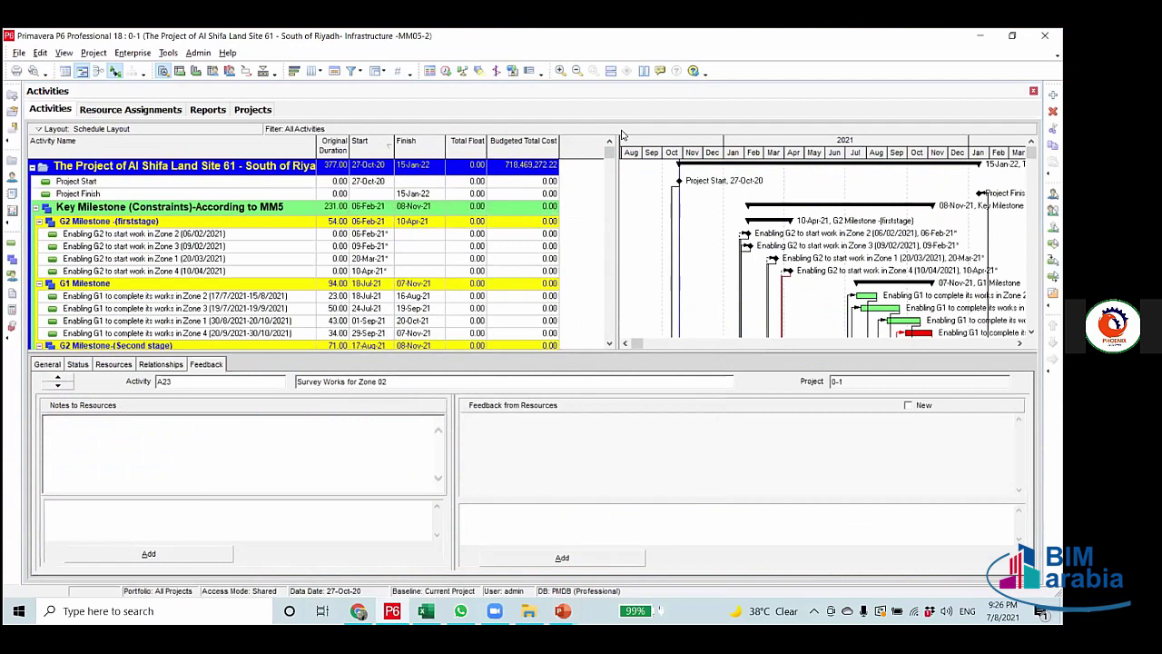
{"action": "left_click", "coordinate": [351, 71]}
{"action": "left_click_drag", "start_coordinate": [617, 250], "coordinate": [633, 436]}
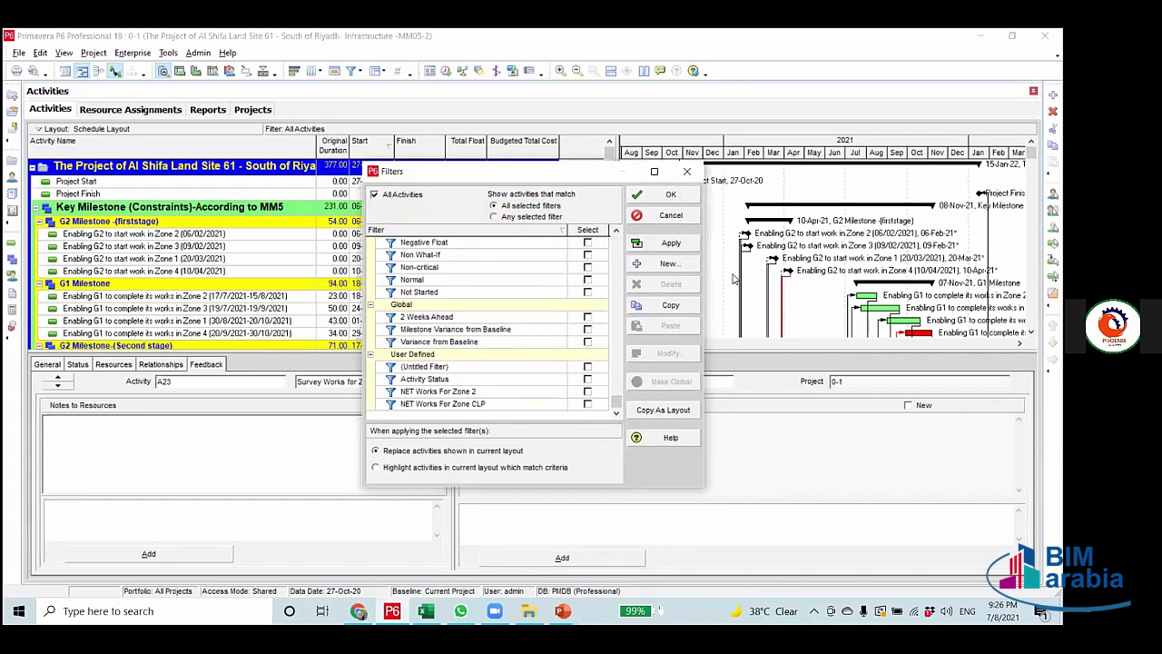
{"action": "left_click", "coordinate": [668, 263]}
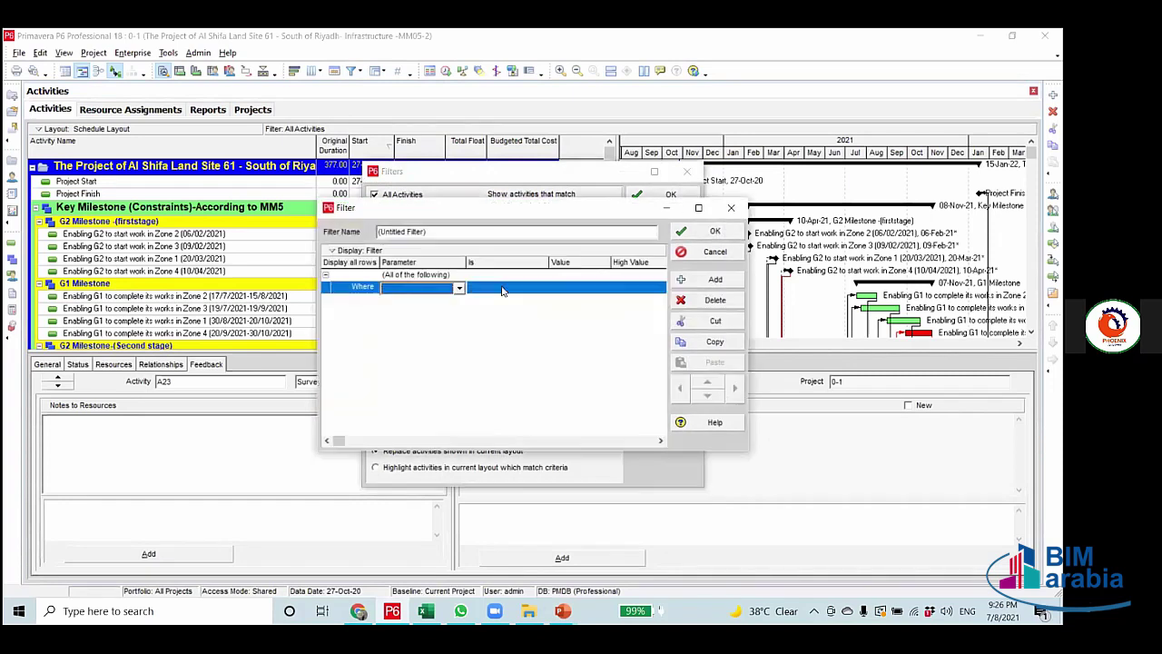
Define the new filter's condition as Total Float is greater than 44 days and save the filter.
{"action": "left_click", "coordinate": [460, 288]}
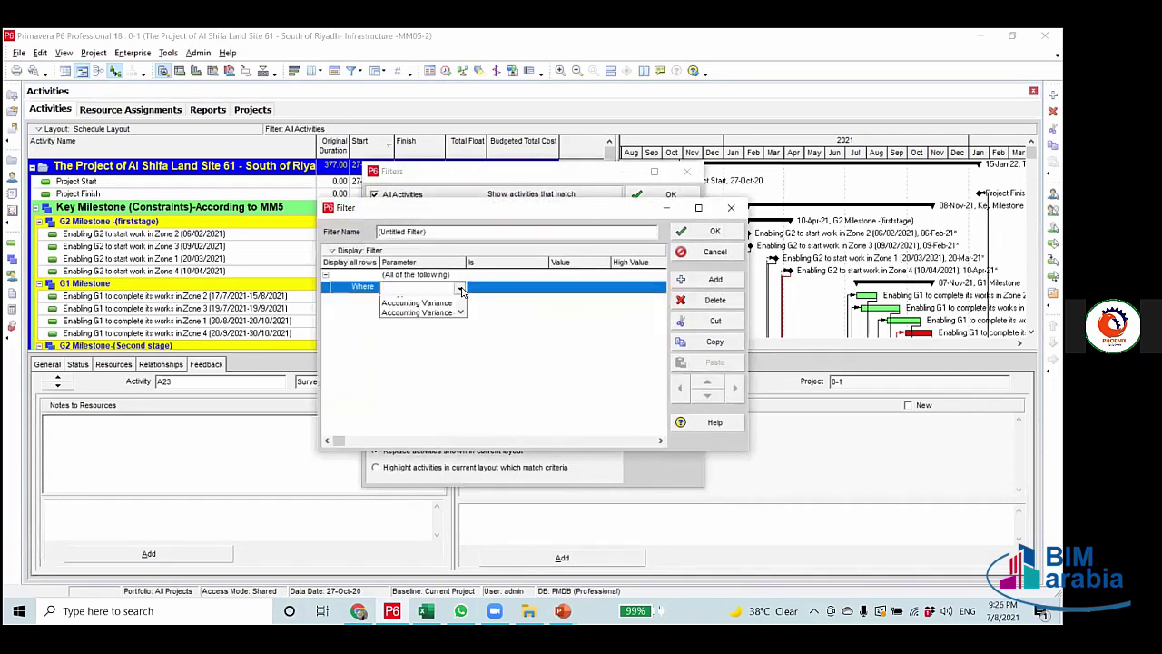
{"action": "key", "text": "t"}
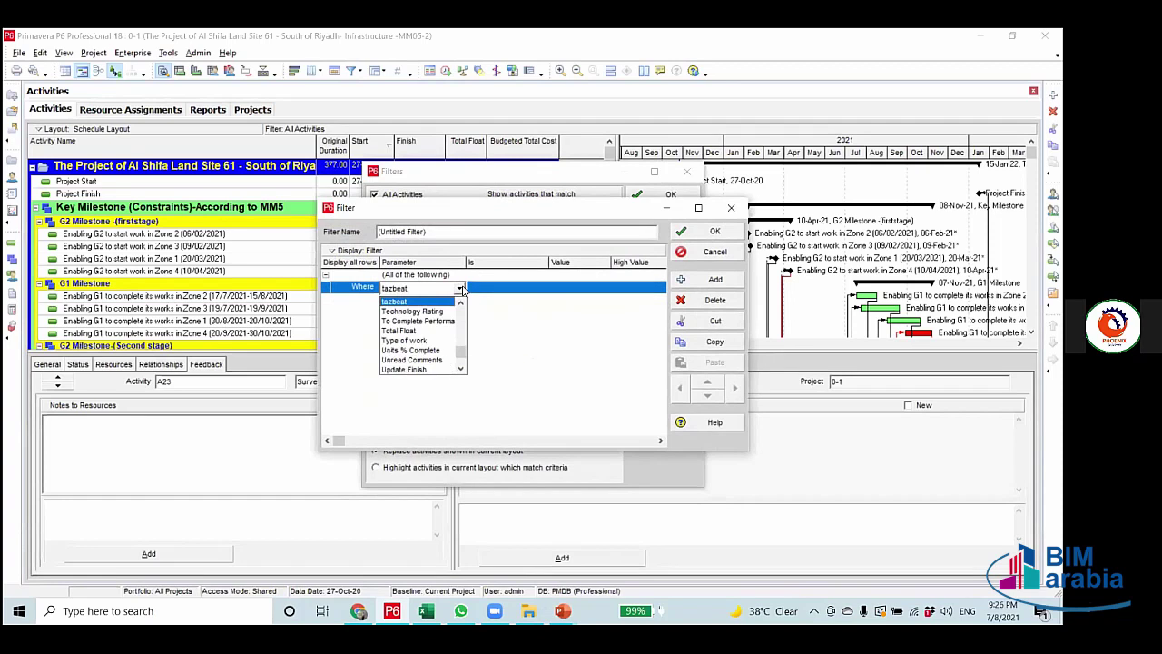
{"action": "left_click", "coordinate": [404, 330]}
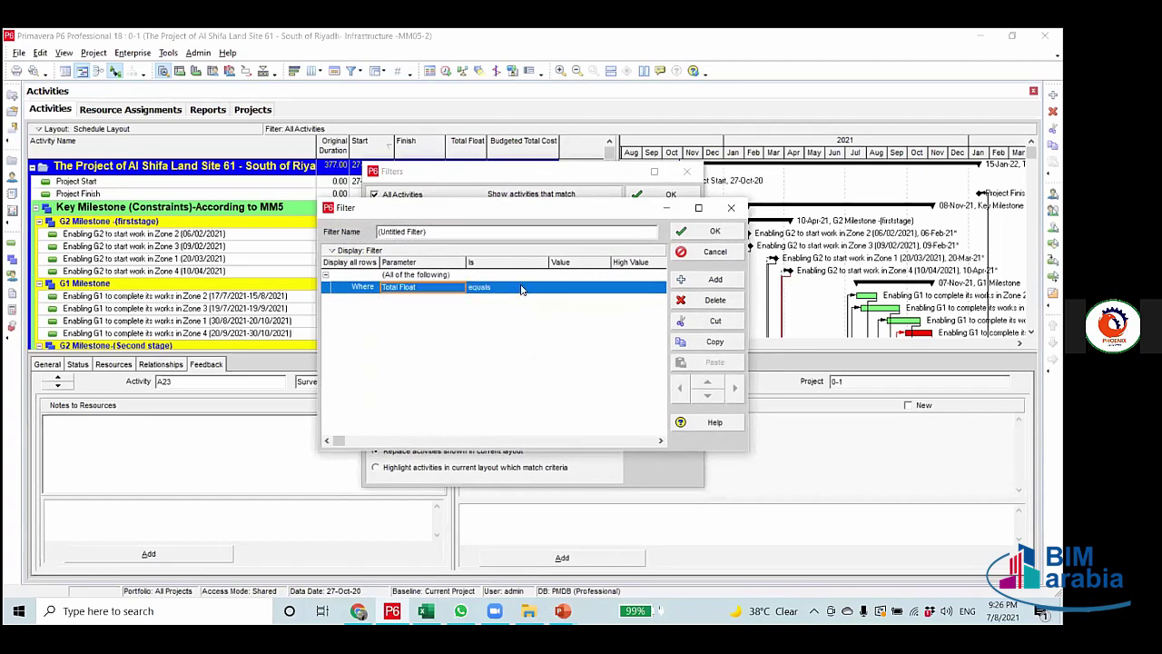
{"action": "left_click", "coordinate": [522, 290]}
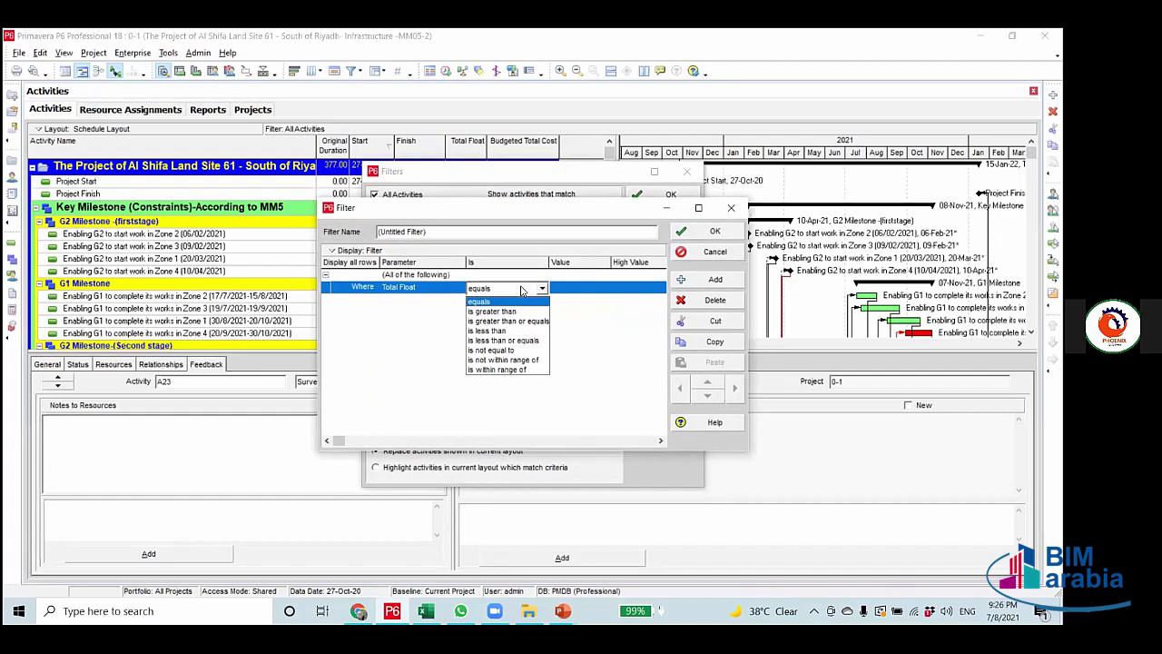
{"action": "left_click", "coordinate": [511, 312]}
{"action": "left_click", "coordinate": [551, 293]}
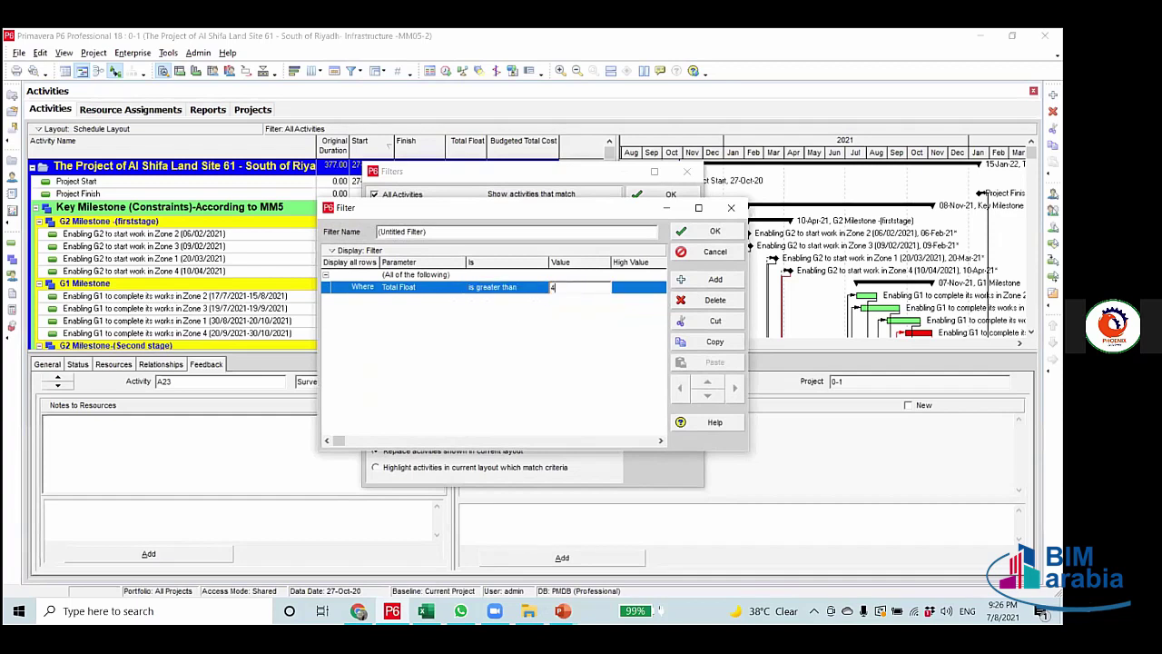
{"action": "type", "text": "44"}
{"action": "key", "text": "Return"}
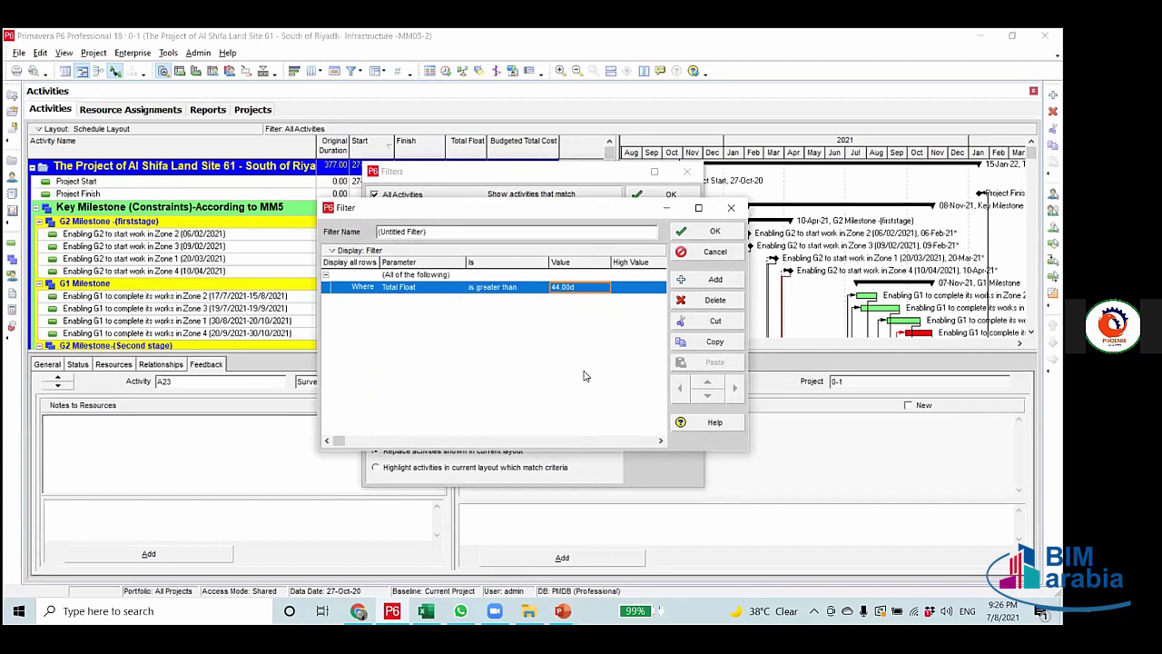
{"action": "left_click", "coordinate": [715, 232]}
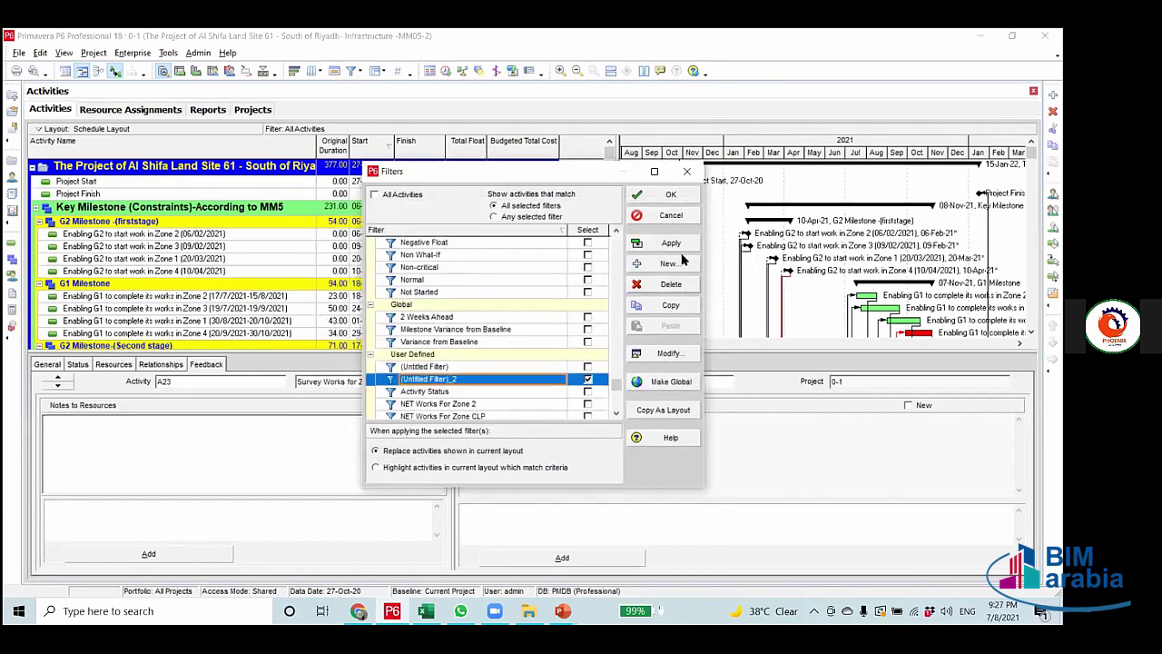
Apply the new Total Float filter to the current layout and look through the filtered activities.
{"action": "left_click", "coordinate": [640, 353]}
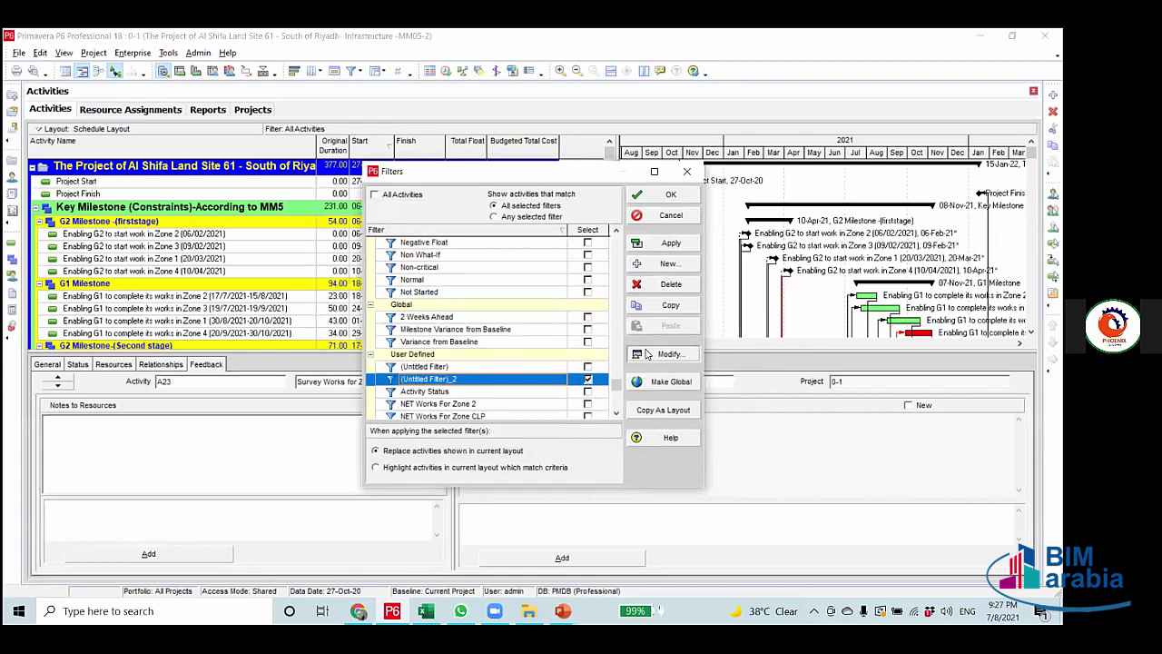
{"action": "left_click", "coordinate": [735, 235]}
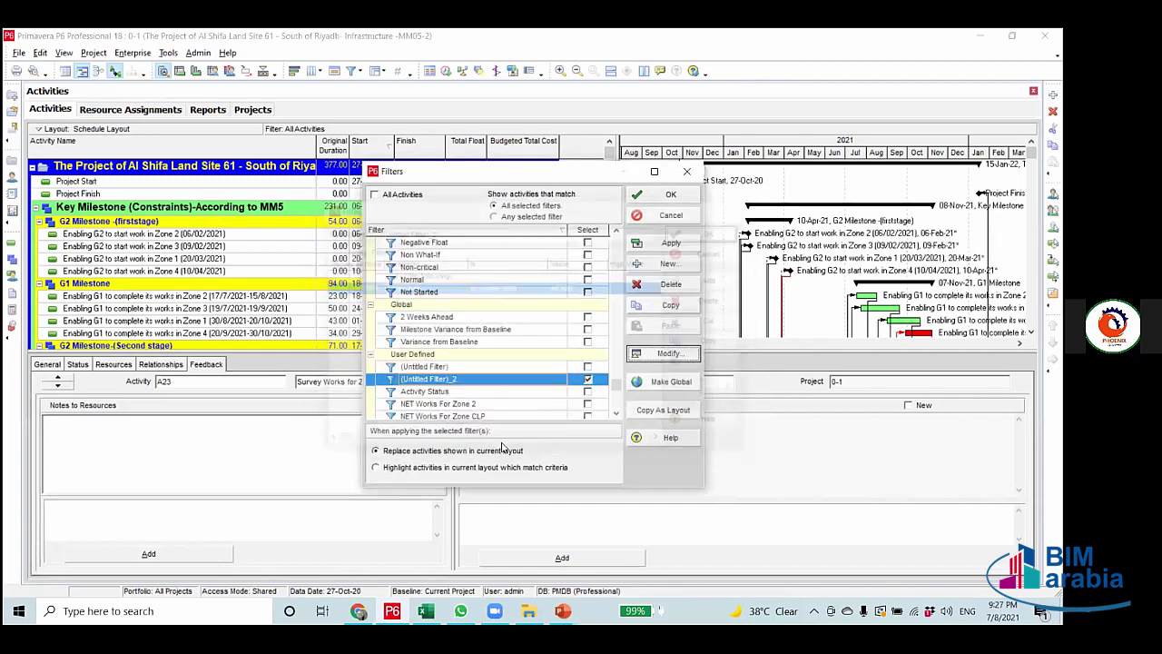
{"action": "left_click", "coordinate": [683, 241]}
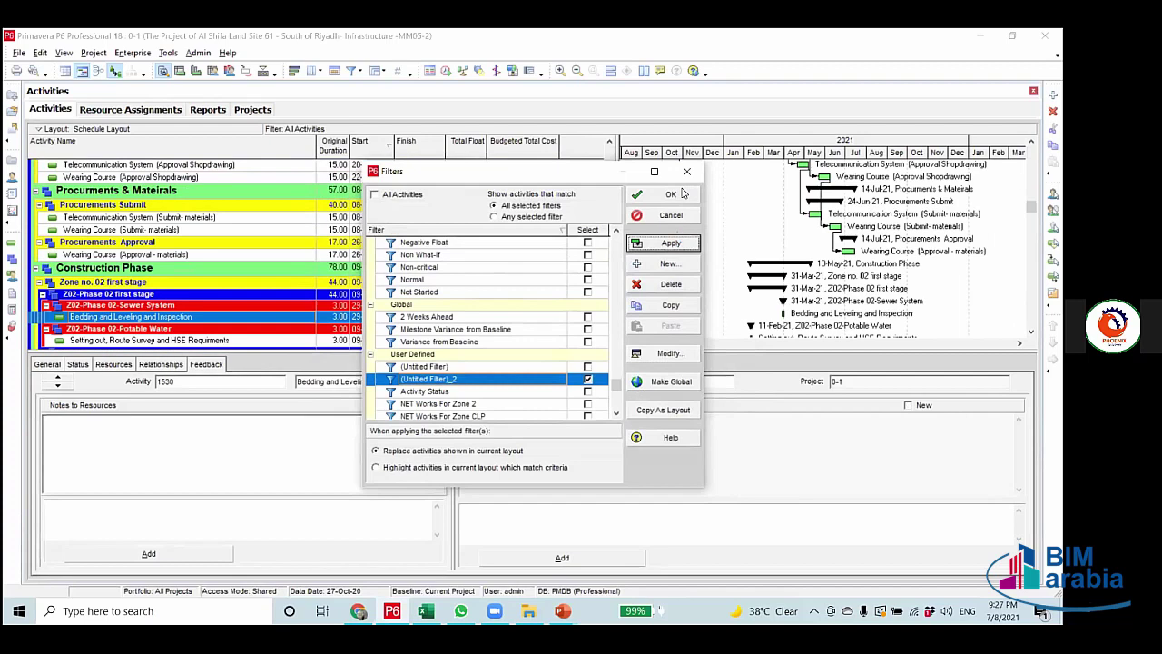
{"action": "left_click", "coordinate": [670, 194]}
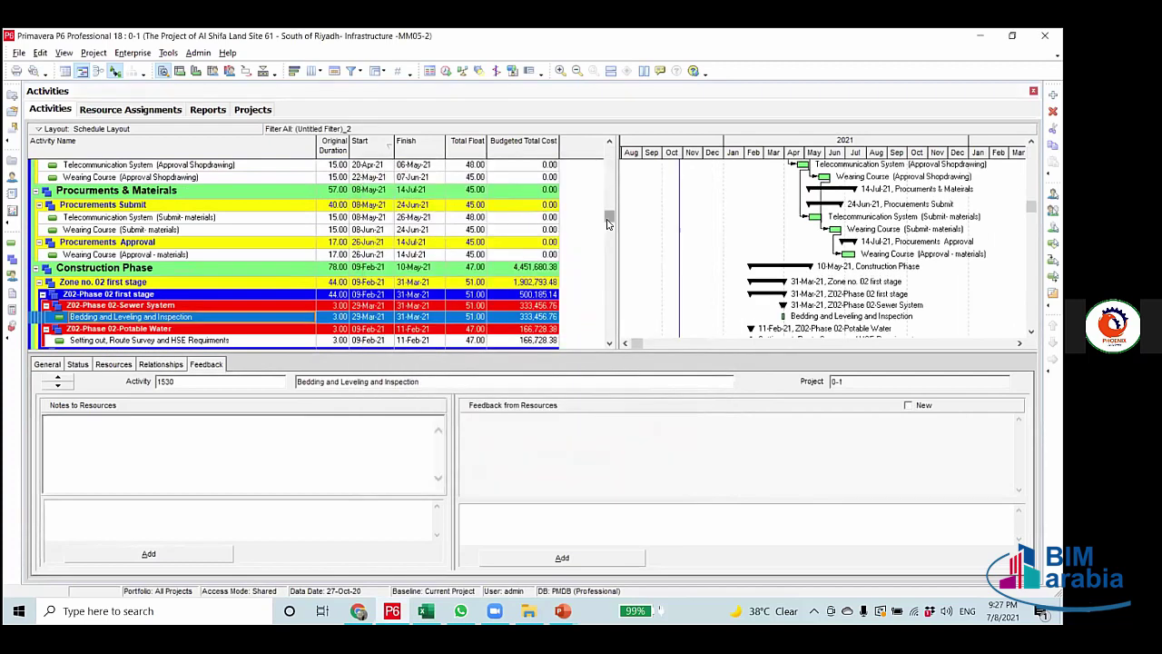
{"action": "scroll", "coordinate": [601, 225], "scroll_direction": "up", "scroll_amount": 5}
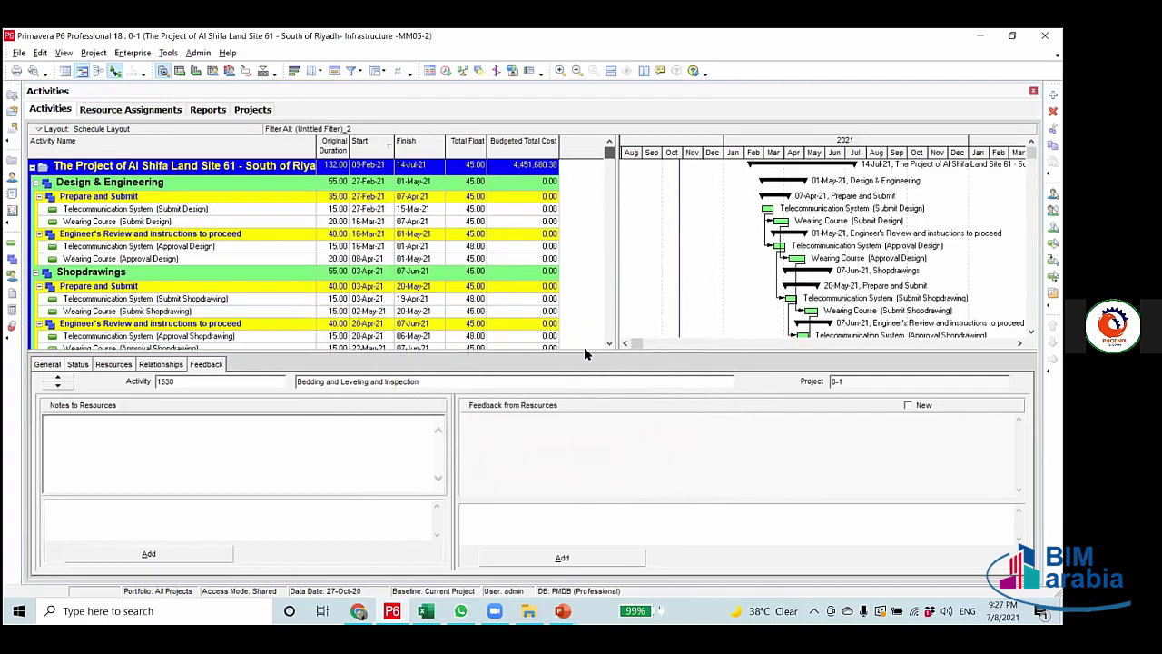
{"action": "scroll", "coordinate": [584, 347], "scroll_direction": "down", "scroll_amount": 10}
{"action": "scroll", "coordinate": [622, 192], "scroll_direction": "up", "scroll_amount": 10}
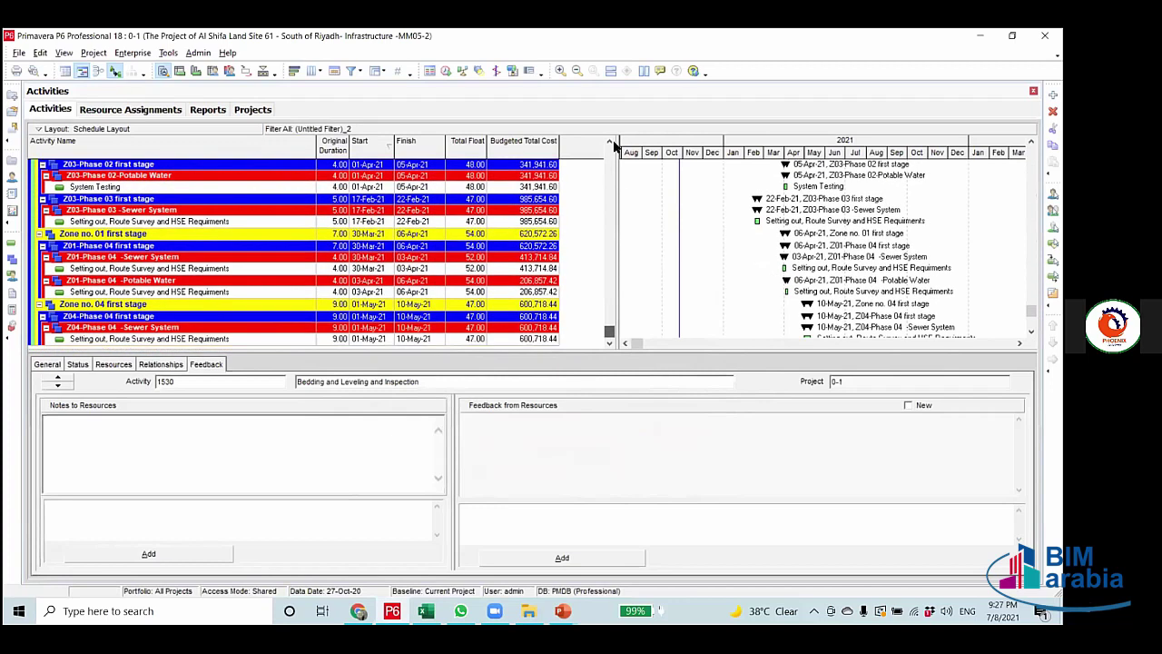
{"action": "scroll", "coordinate": [563, 227], "scroll_direction": "up", "scroll_amount": 2}
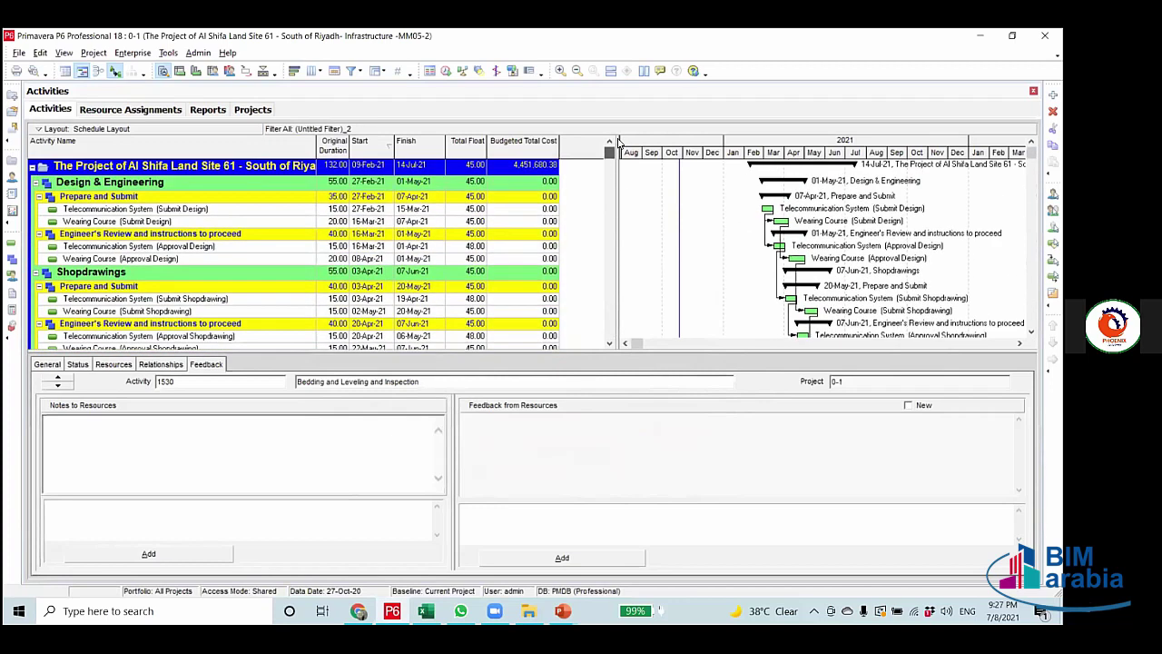
{"action": "scroll", "coordinate": [454, 300], "scroll_direction": "down", "scroll_amount": 2}
{"action": "scroll", "coordinate": [405, 348], "scroll_direction": "up", "scroll_amount": 2}
{"action": "left_click", "coordinate": [377, 70]}
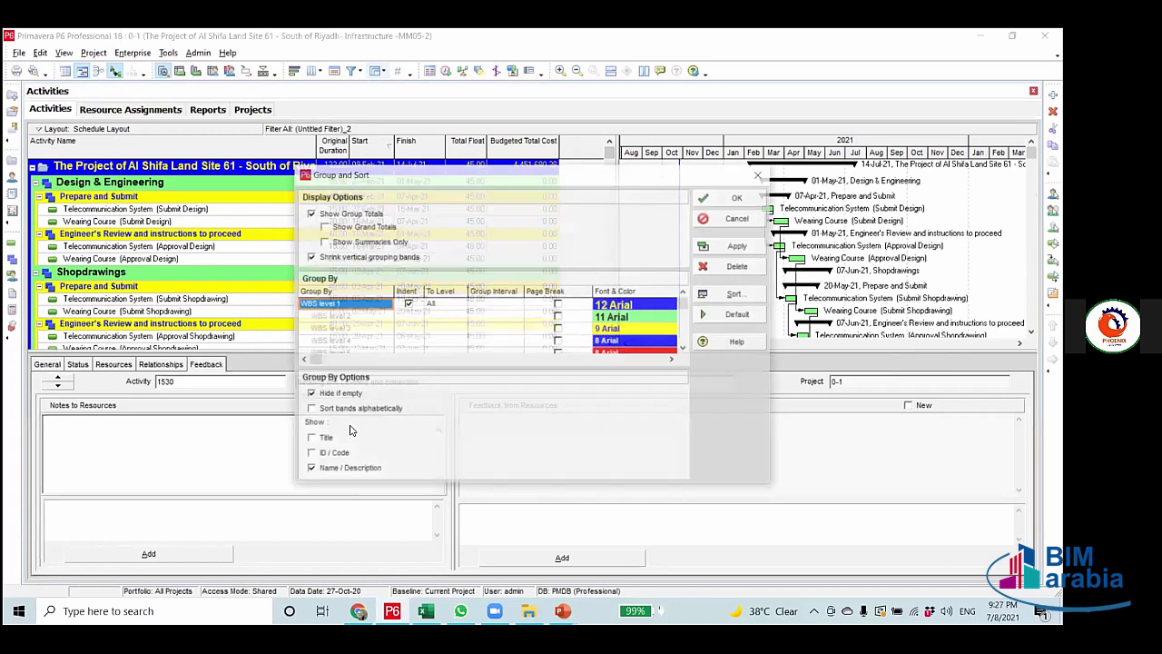
{"action": "left_click", "coordinate": [392, 306]}
{"action": "left_click", "coordinate": [387, 305]}
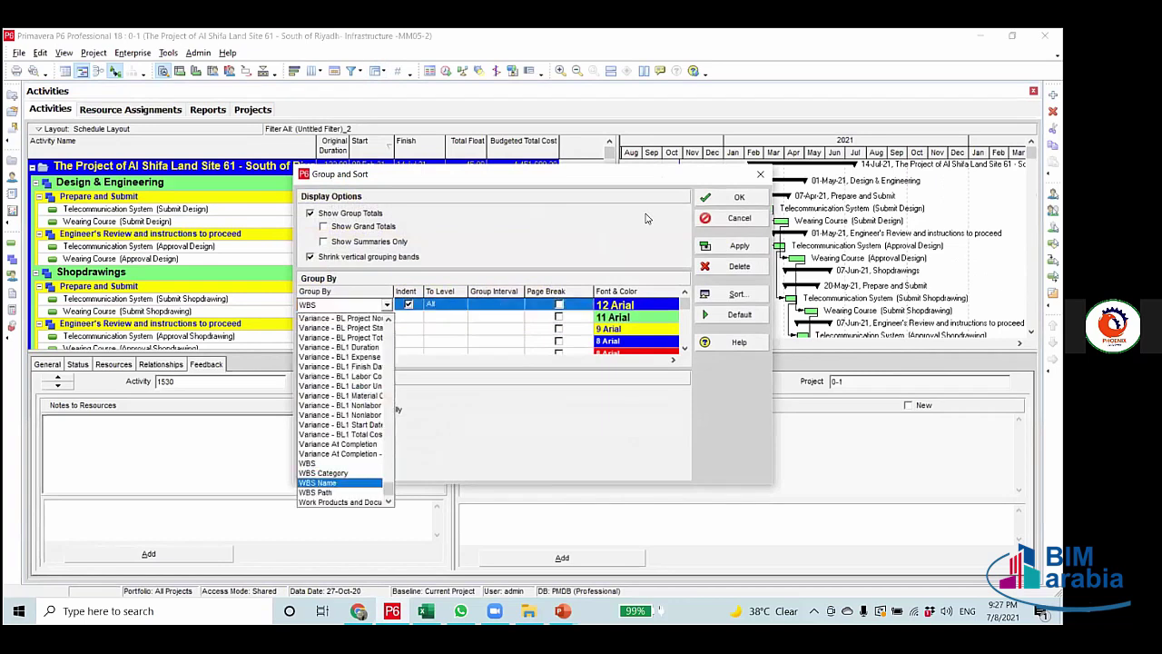
{"action": "left_click", "coordinate": [767, 181]}
{"action": "left_click", "coordinate": [759, 178]}
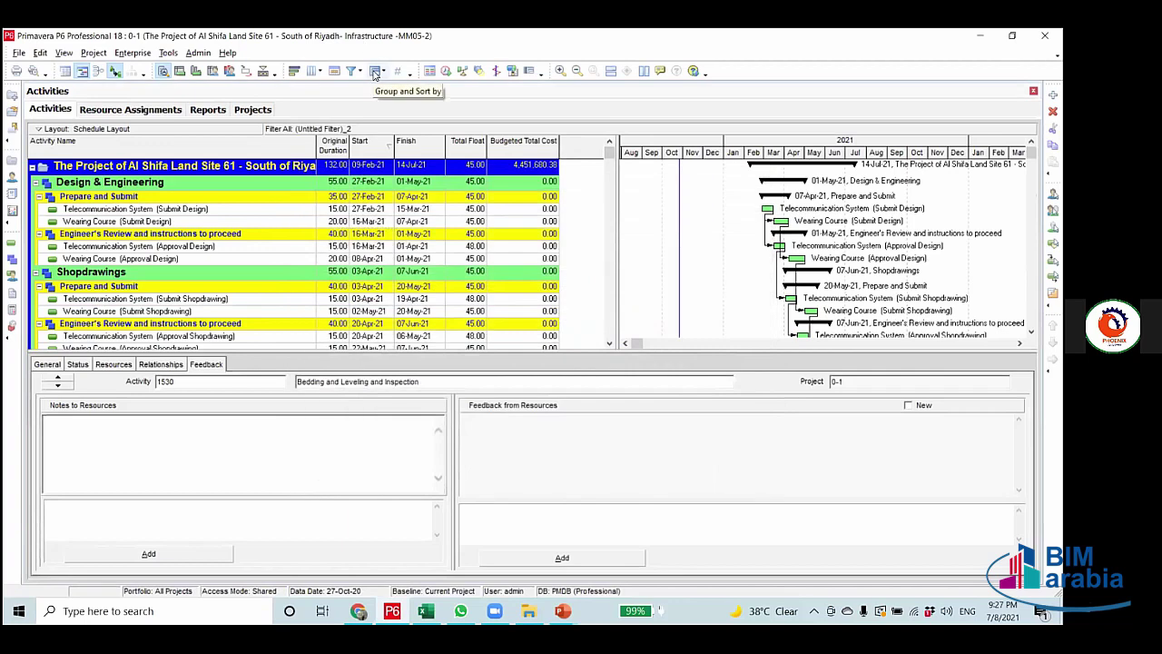
Remove the WBS grouping by setting the first Group By level to None and apply it to the layout.
{"action": "left_click", "coordinate": [375, 73]}
{"action": "left_click", "coordinate": [387, 305]}
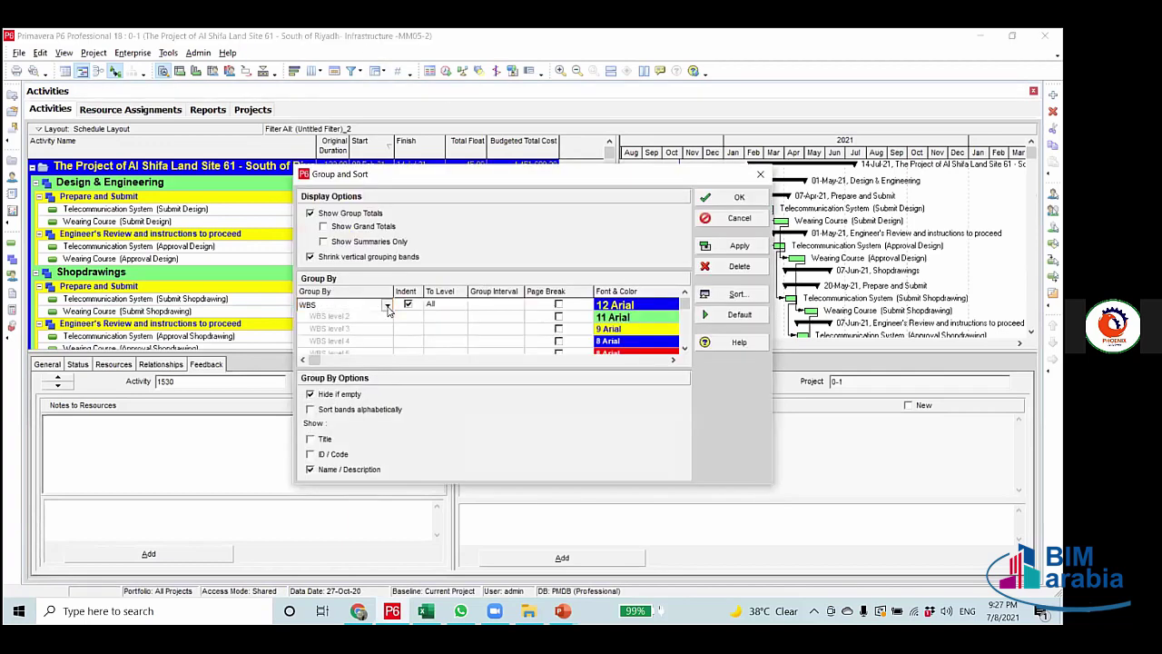
{"action": "left_click", "coordinate": [386, 305]}
{"action": "left_click_drag", "start_coordinate": [394, 495], "coordinate": [405, 337]}
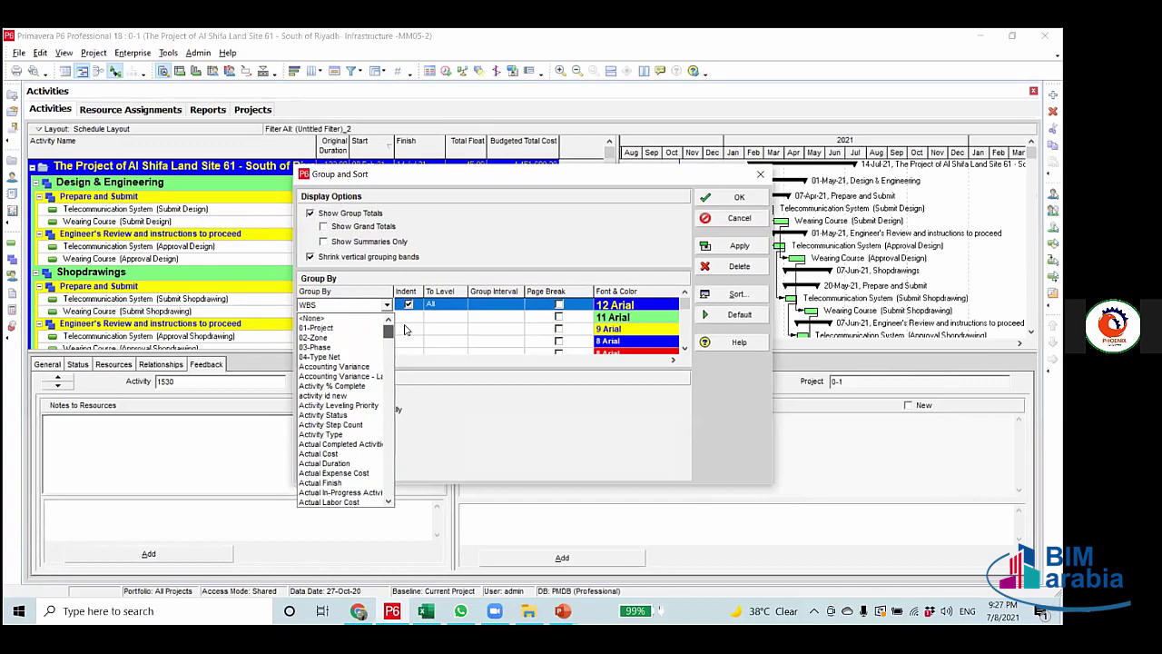
{"action": "left_click", "coordinate": [587, 413]}
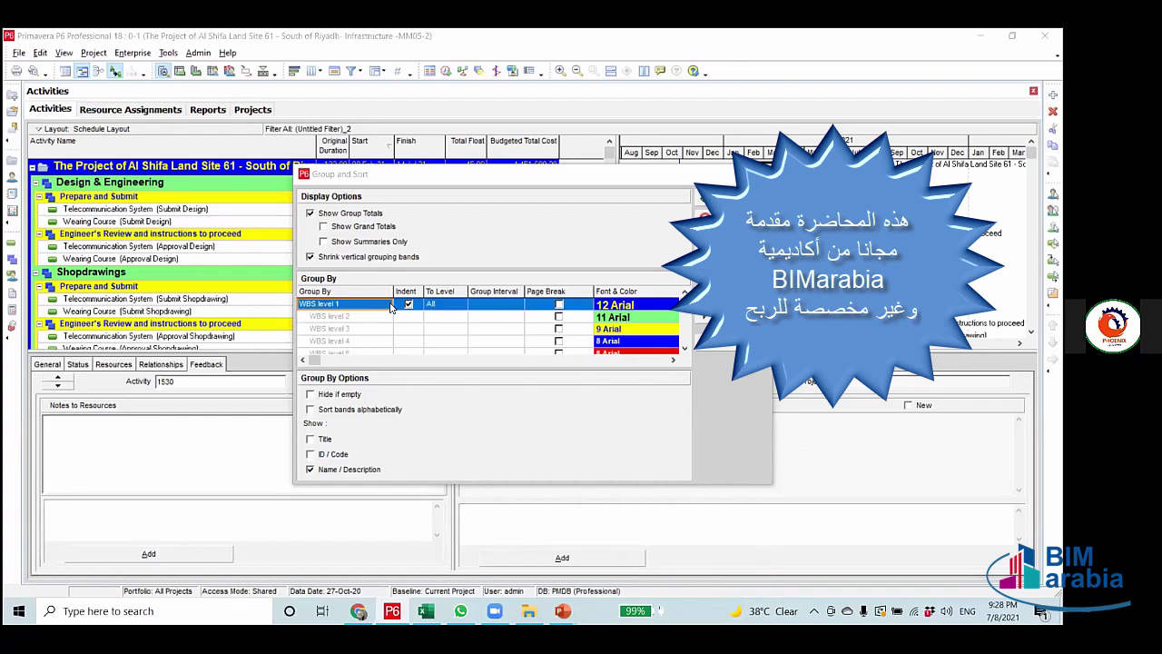
{"action": "left_click", "coordinate": [389, 307]}
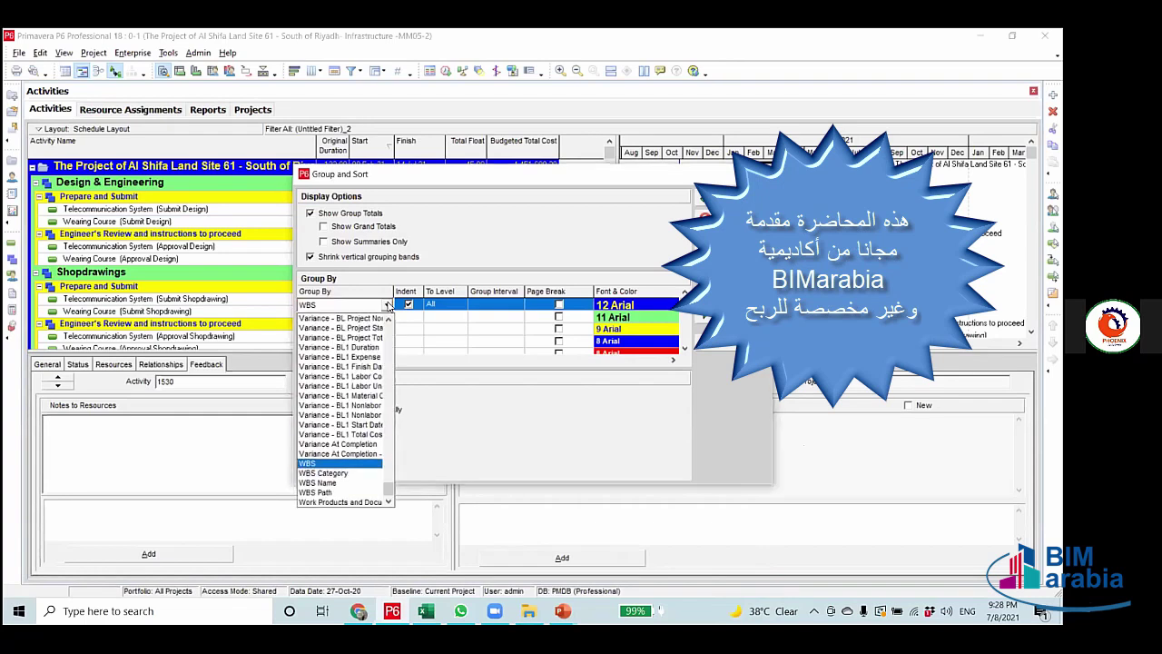
{"action": "scroll", "coordinate": [400, 405], "scroll_direction": "up", "scroll_amount": 20}
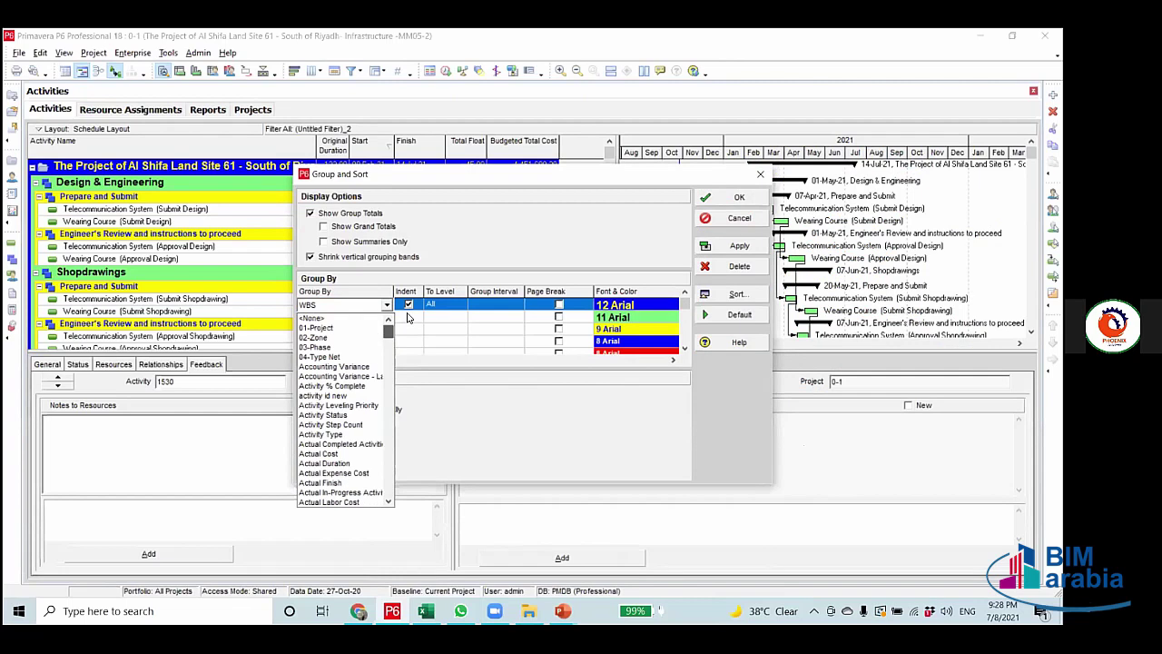
{"action": "left_click", "coordinate": [313, 317]}
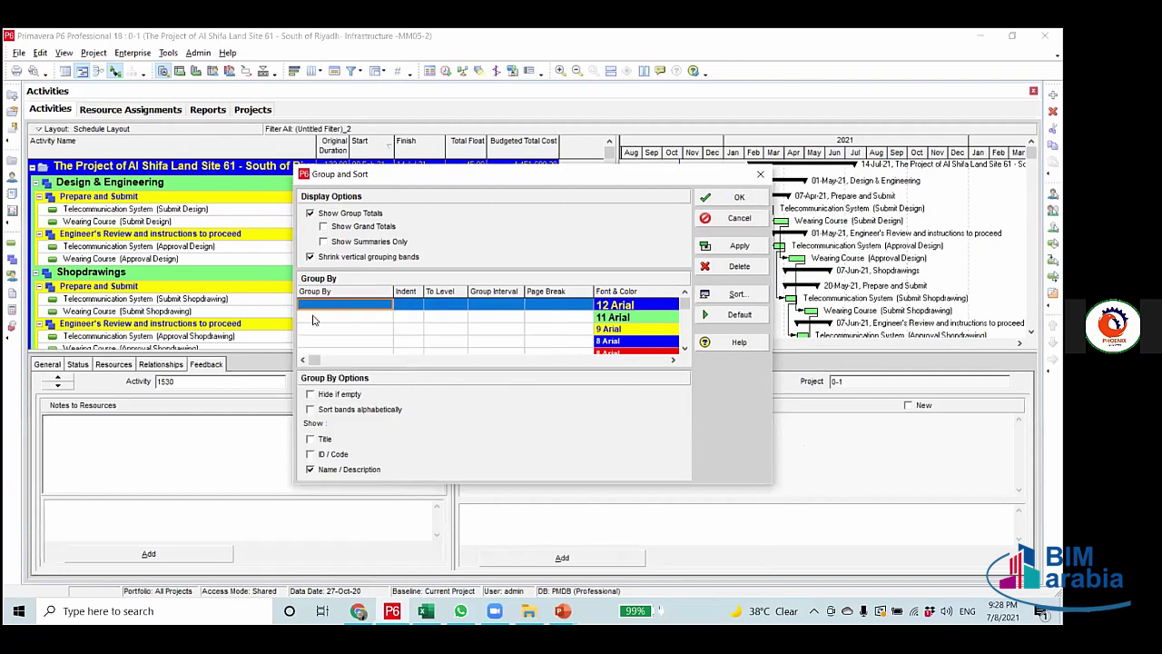
{"action": "left_click", "coordinate": [738, 247]}
{"action": "left_click", "coordinate": [739, 198]}
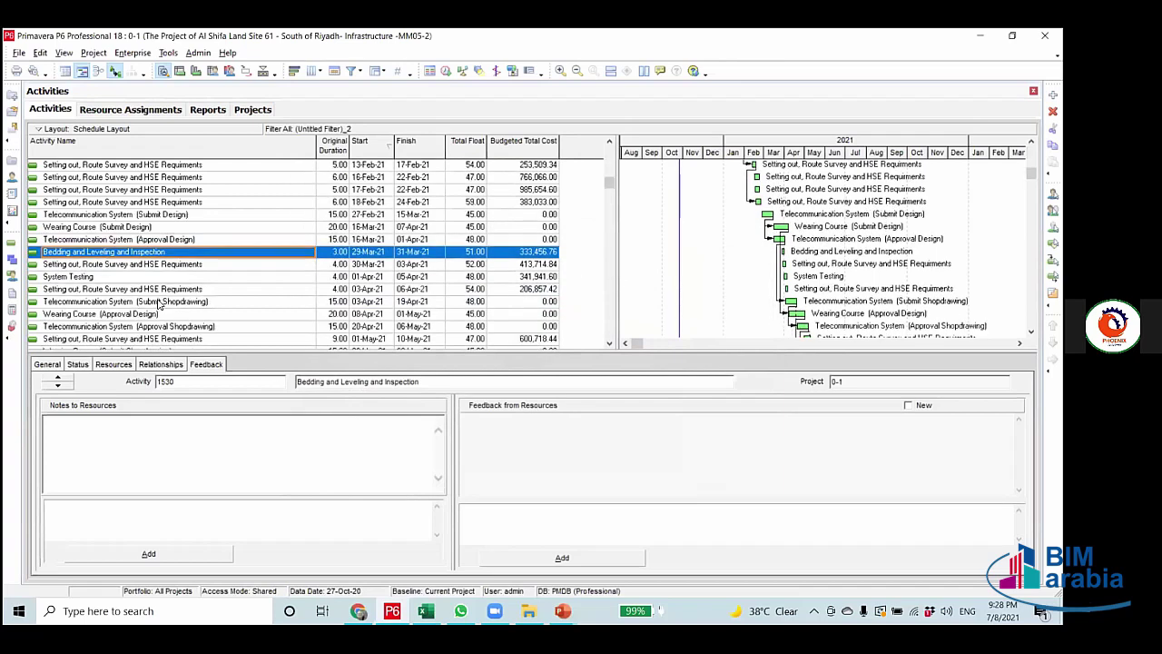
Show line numbers in the activity table and check the numbering of the filtered activities through the last row.
{"action": "right_click", "coordinate": [83, 145]}
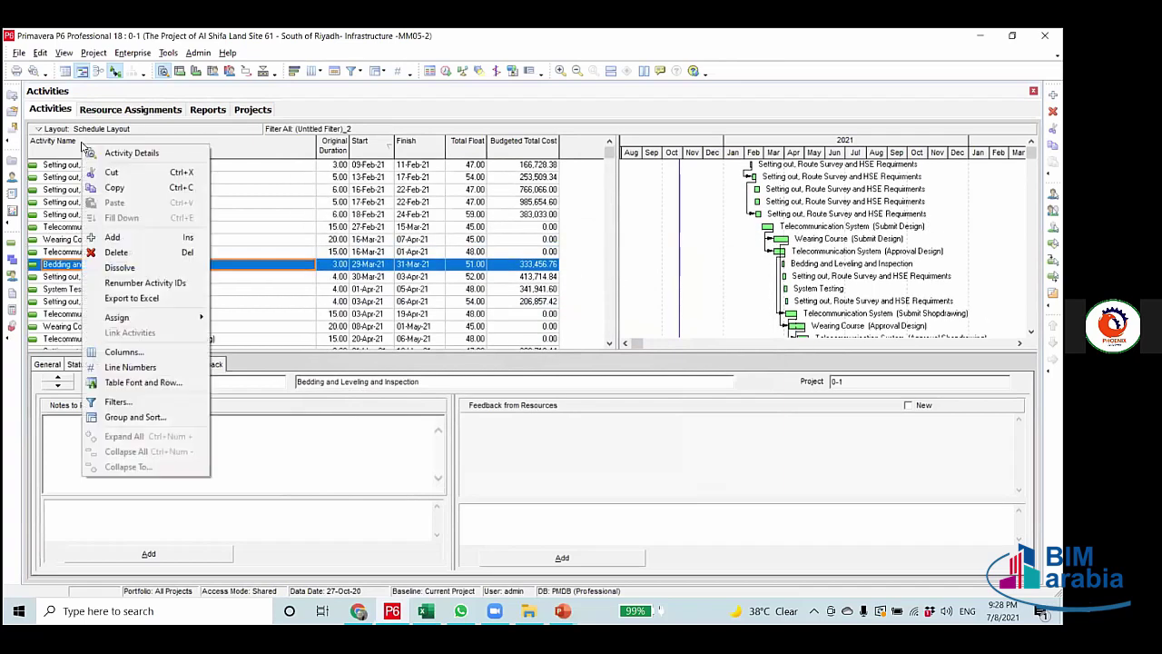
{"action": "left_click", "coordinate": [121, 368]}
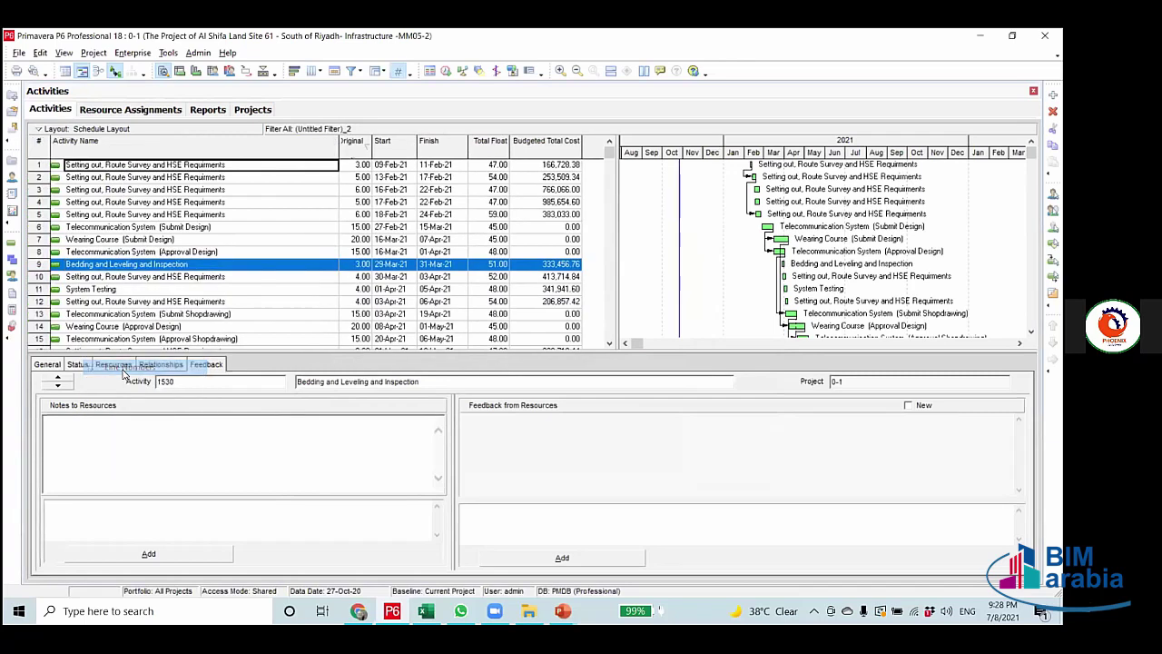
{"action": "left_click_drag", "start_coordinate": [612, 162], "coordinate": [596, 97]}
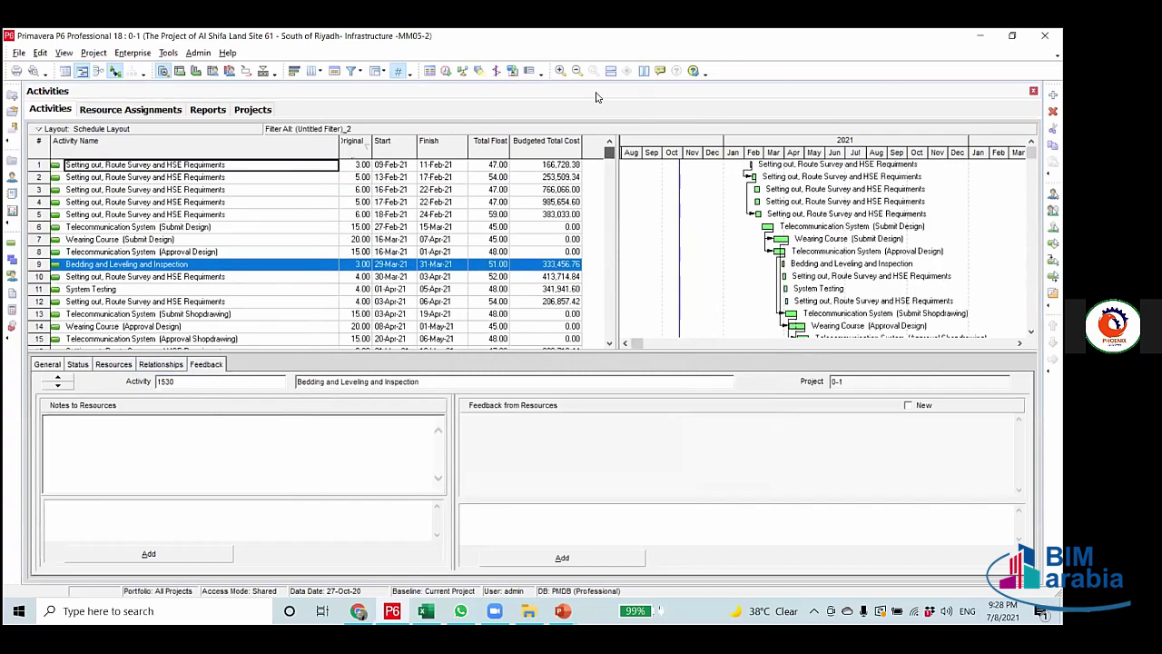
{"action": "left_click", "coordinate": [184, 177]}
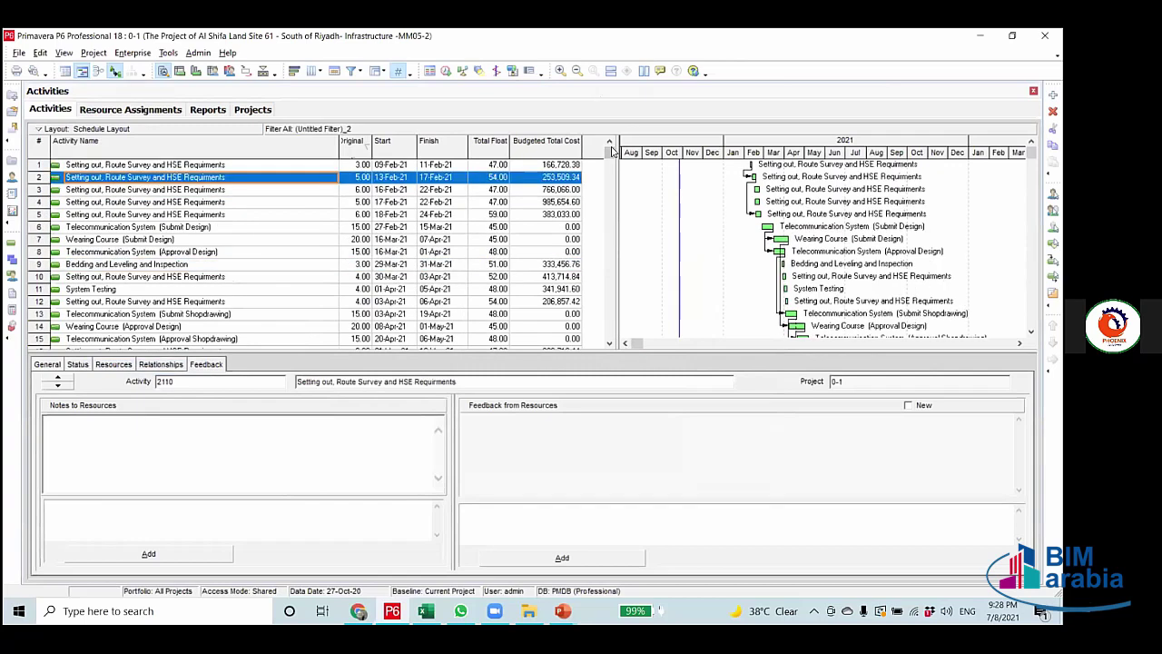
{"action": "left_click_drag", "start_coordinate": [614, 153], "coordinate": [609, 331]}
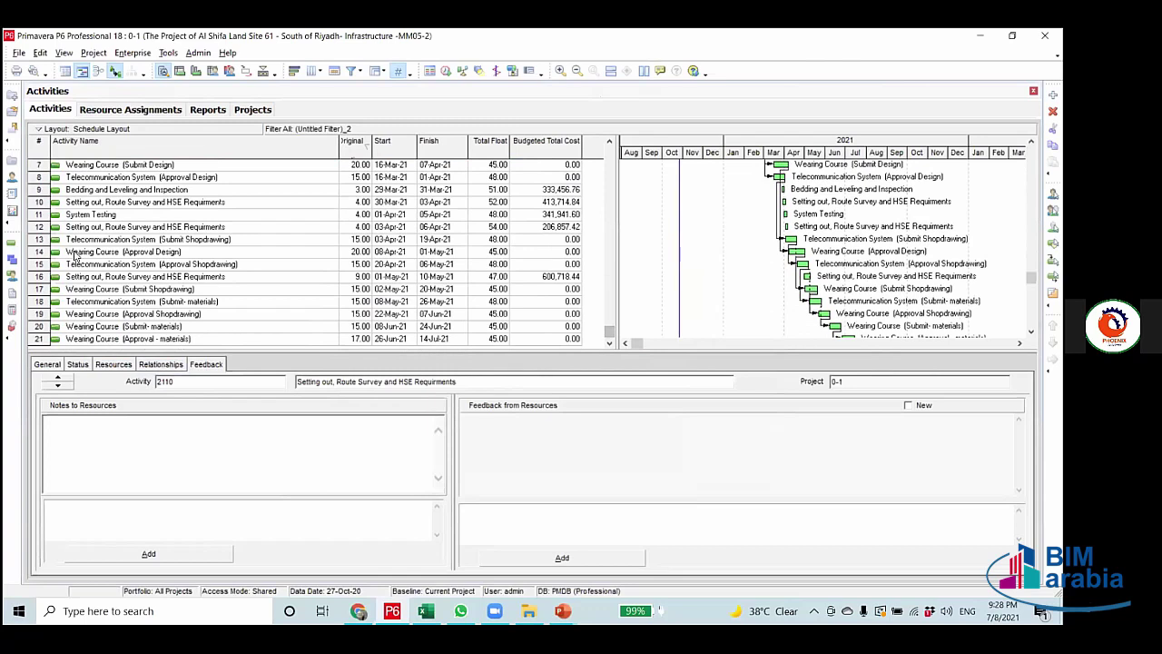
{"action": "left_click", "coordinate": [40, 340]}
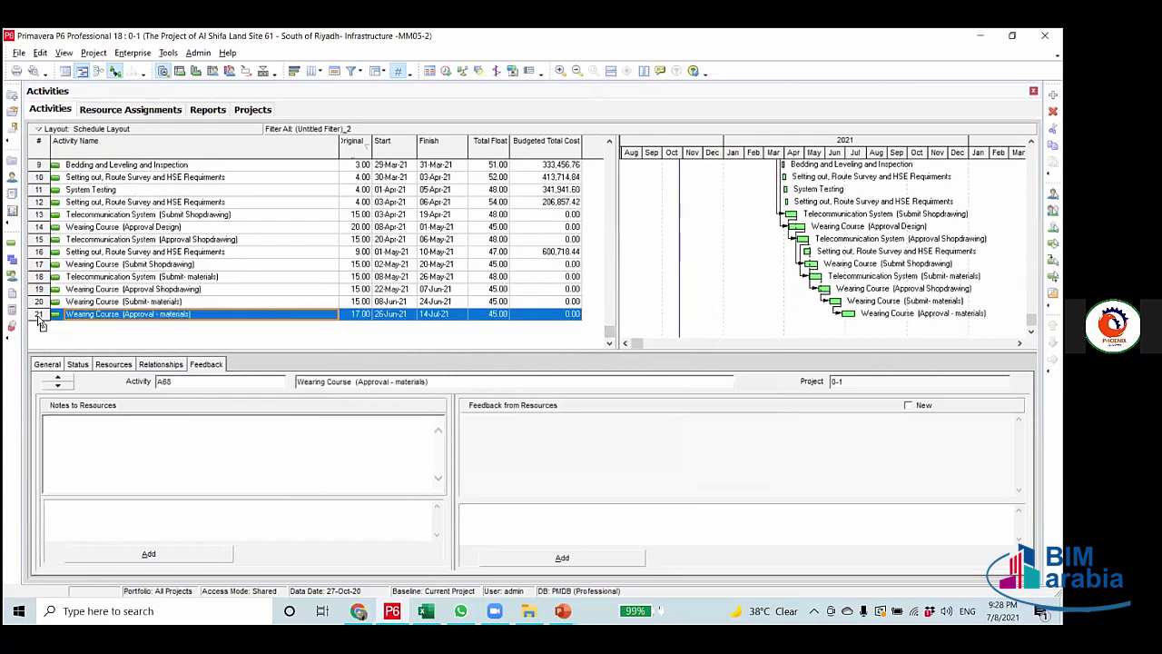
{"action": "scroll", "coordinate": [633, 223], "scroll_direction": "up", "scroll_amount": 2}
{"action": "scroll", "coordinate": [633, 223], "scroll_direction": "up", "scroll_amount": 2}
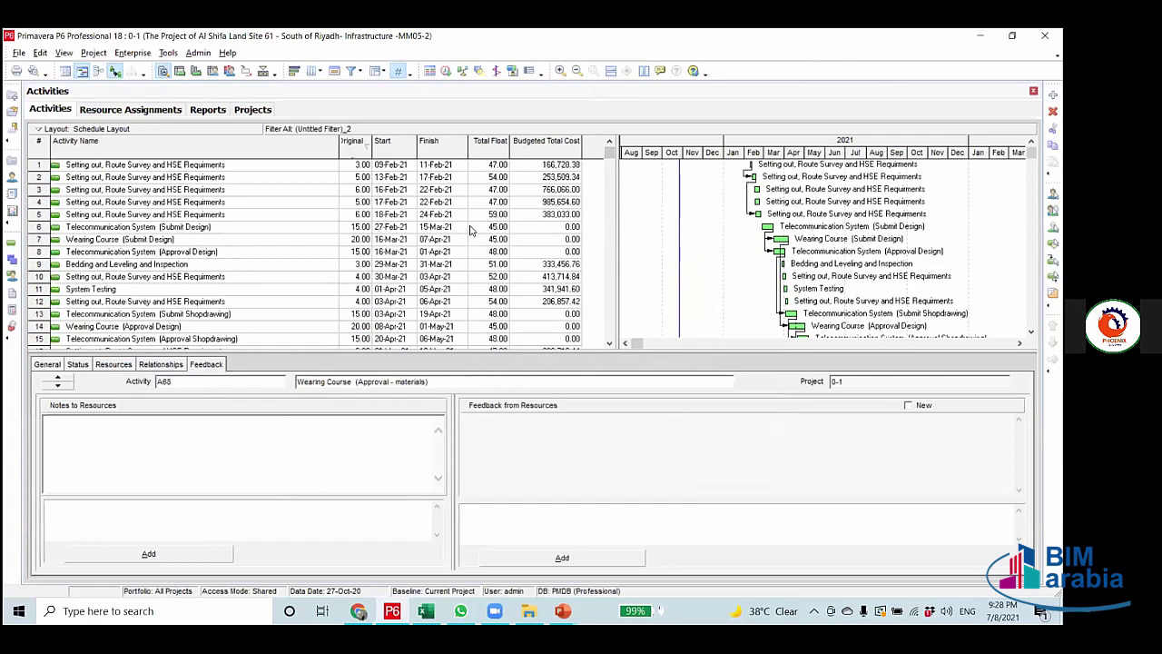
Examine the Total Float values of the filtered activities from the first row to the last.
{"action": "left_click", "coordinate": [492, 166]}
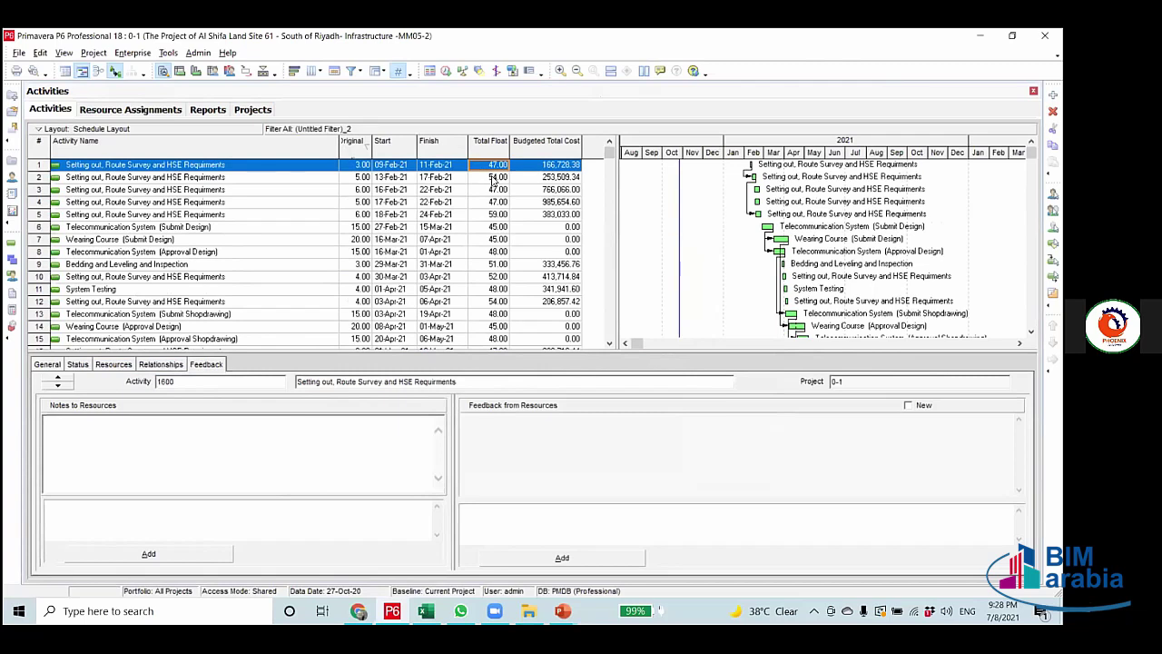
{"action": "left_click", "coordinate": [493, 179]}
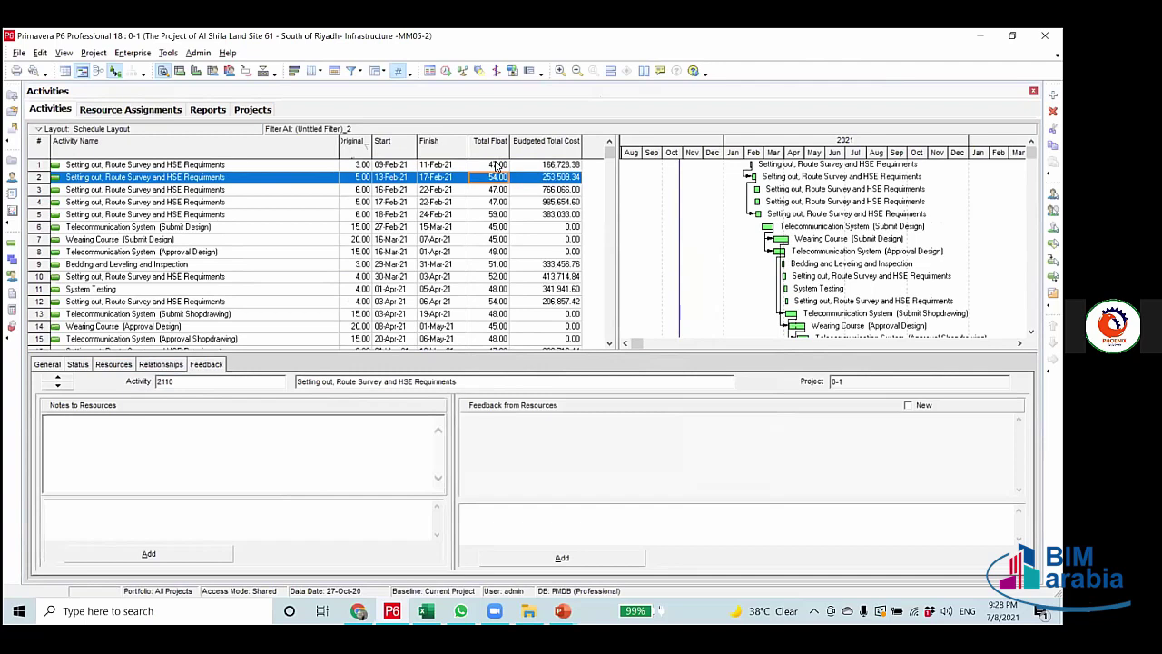
{"action": "left_click", "coordinate": [497, 166]}
{"action": "left_click", "coordinate": [496, 179]}
{"action": "left_click", "coordinate": [496, 190]}
{"action": "scroll", "coordinate": [483, 272], "scroll_direction": "down", "scroll_amount": 2}
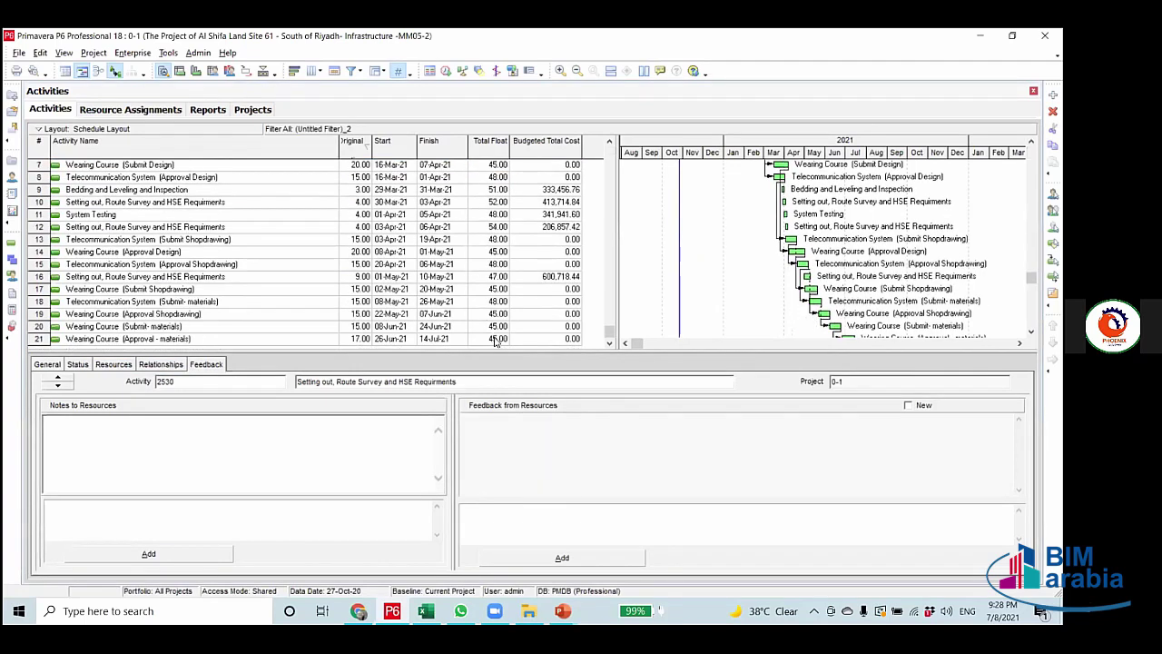
{"action": "left_click", "coordinate": [495, 326]}
{"action": "scroll", "coordinate": [495, 327], "scroll_direction": "down", "scroll_amount": 1}
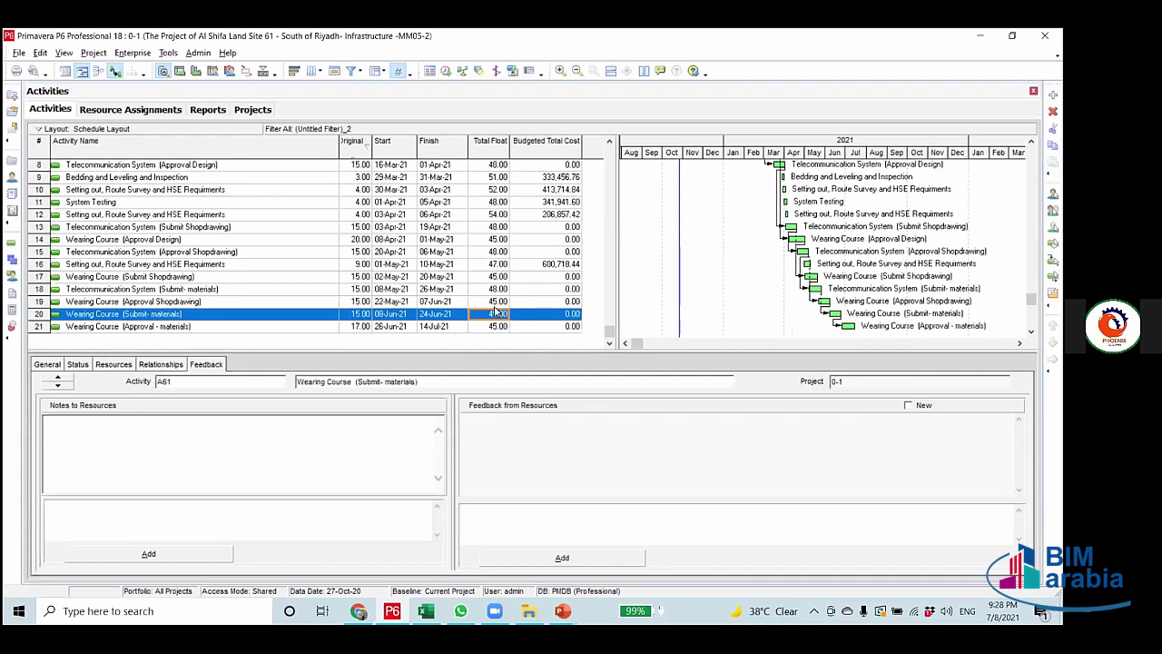
Review the Total Float values of the filtered Wearing Course, Telecommunication System and Setting out activities from row 18 up to row 14.
{"action": "left_click", "coordinate": [498, 288]}
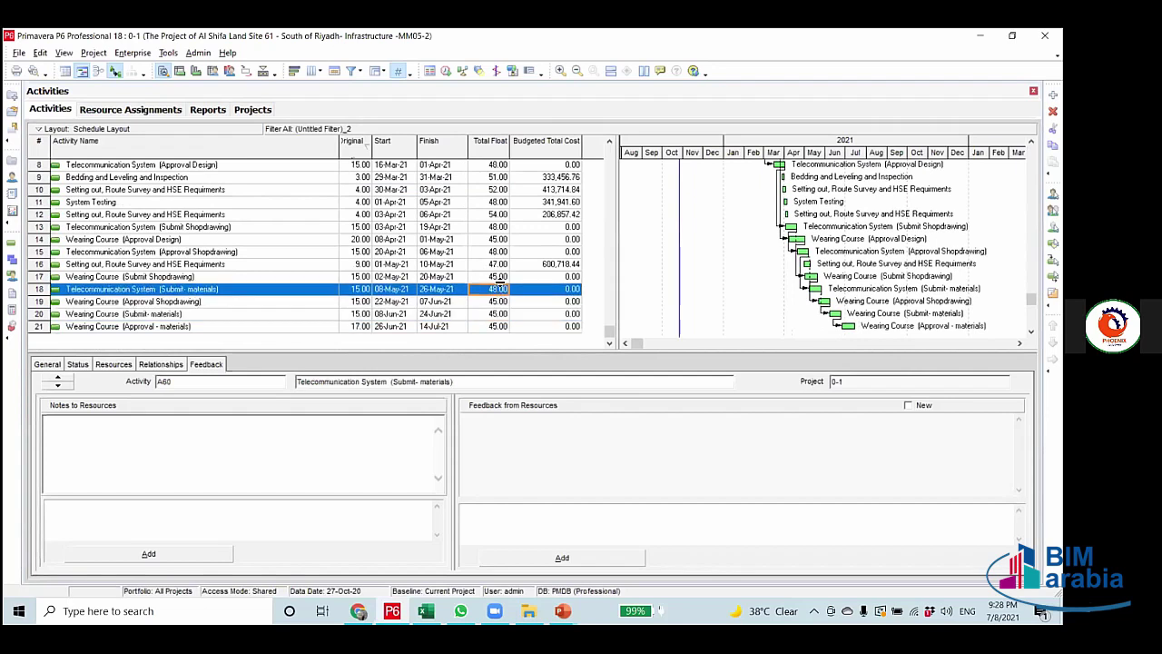
{"action": "left_click", "coordinate": [498, 276]}
{"action": "left_click", "coordinate": [498, 264]}
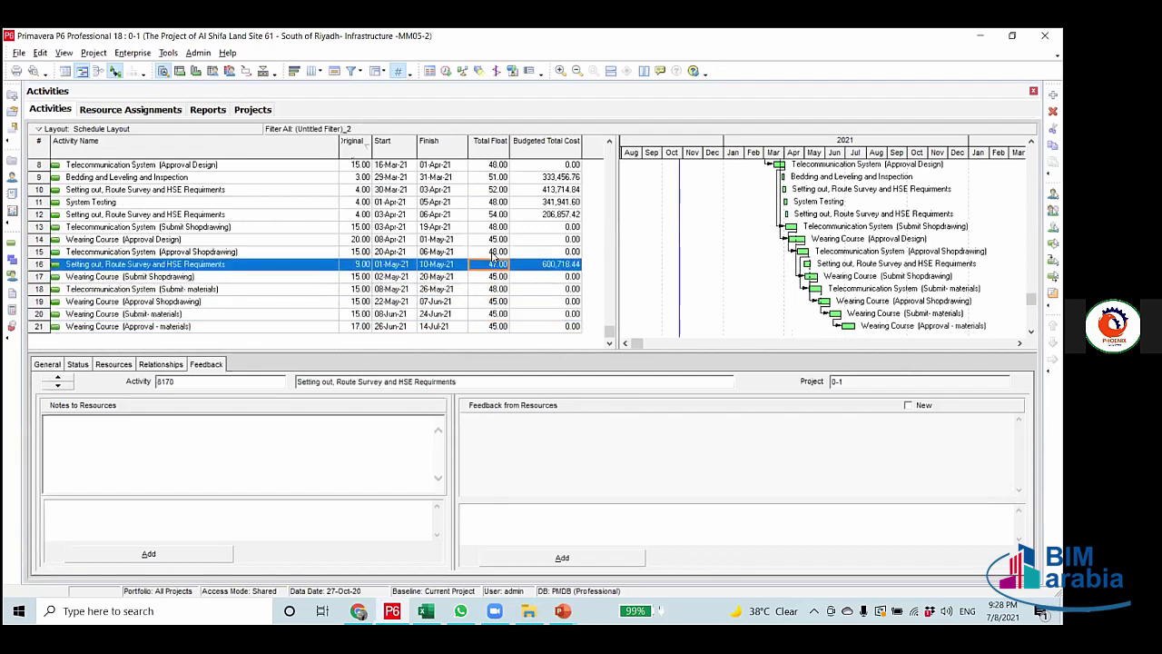
{"action": "left_click", "coordinate": [498, 252]}
{"action": "left_click", "coordinate": [497, 238]}
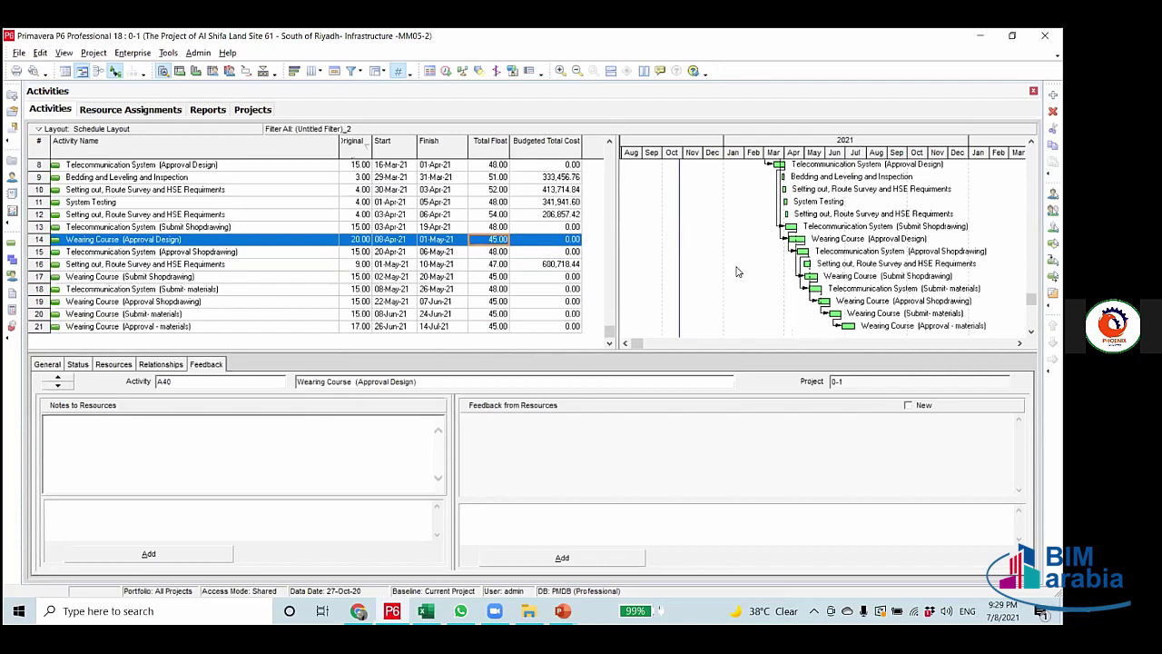
{"action": "left_click_drag", "start_coordinate": [609, 332], "coordinate": [631, 151]}
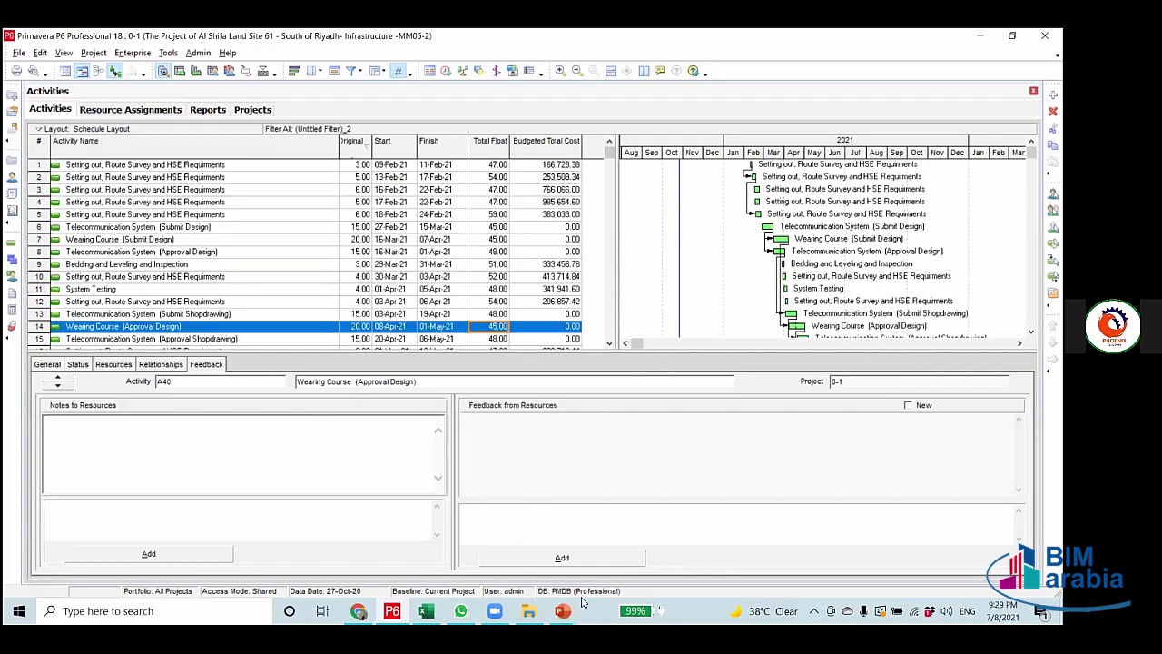
Switch to the 14 Point Assessment check presentation in PowerPoint and show the 7-Negative Float slide.
{"action": "mouse_move", "coordinate": [563, 610]}
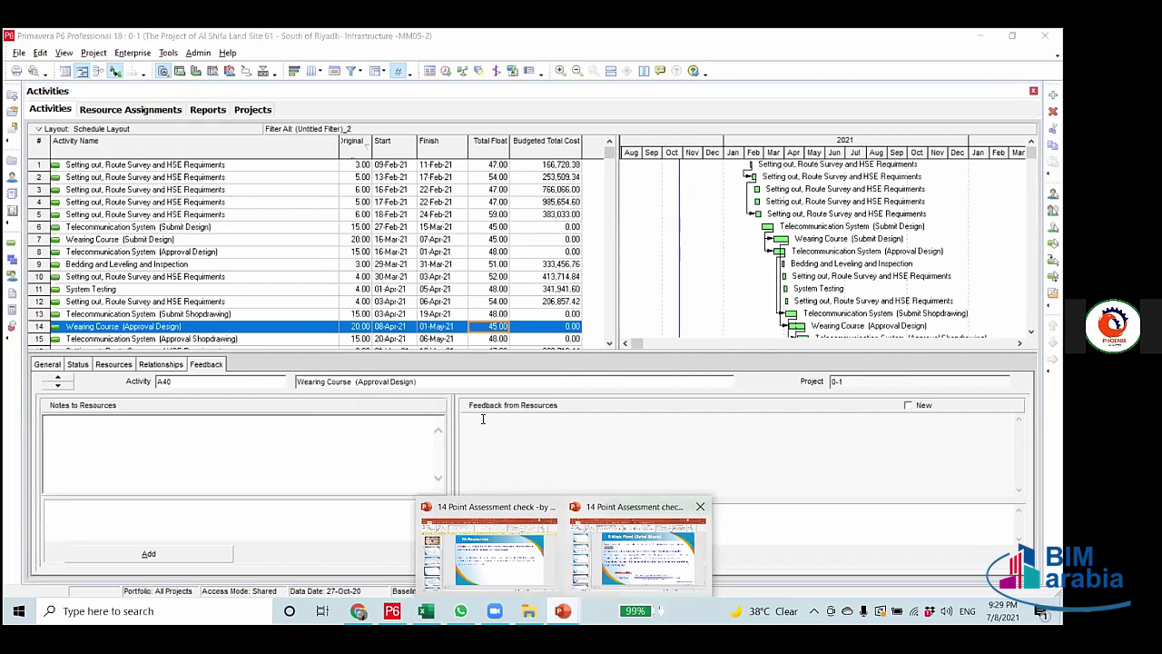
{"action": "left_click", "coordinate": [635, 550]}
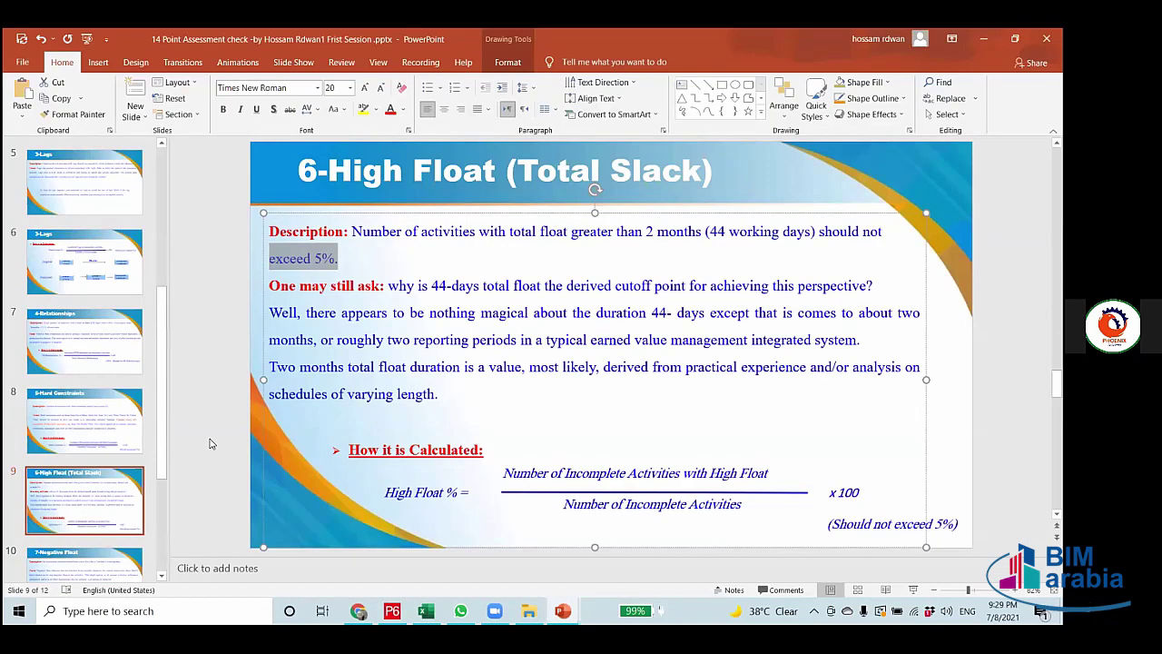
{"action": "left_click", "coordinate": [118, 556]}
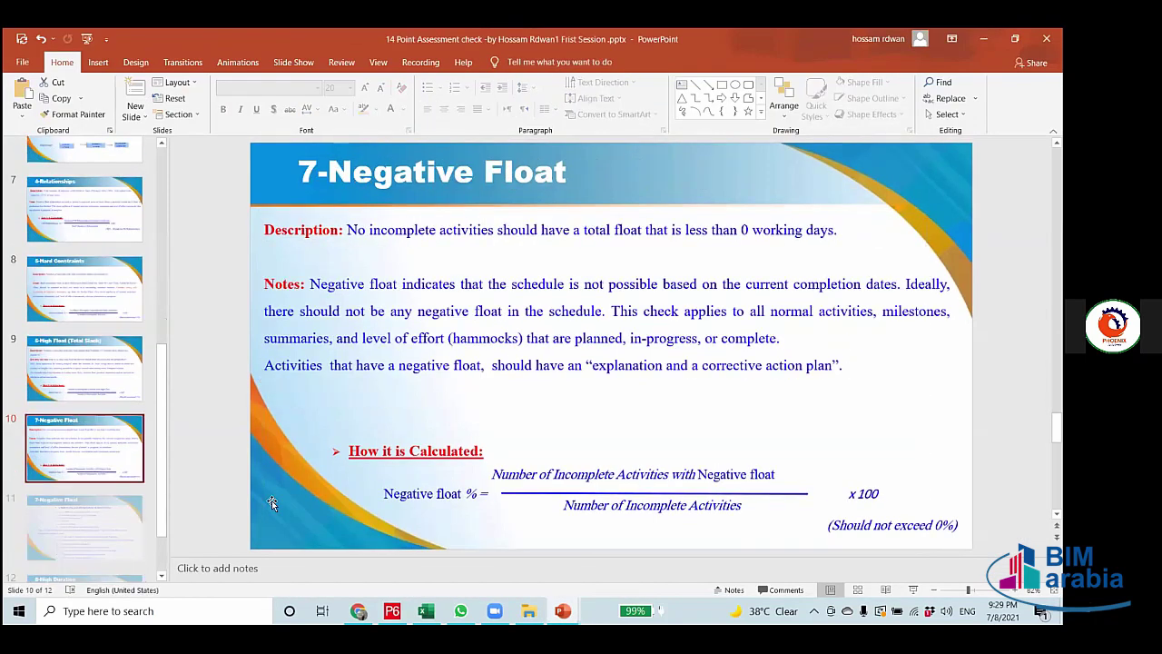
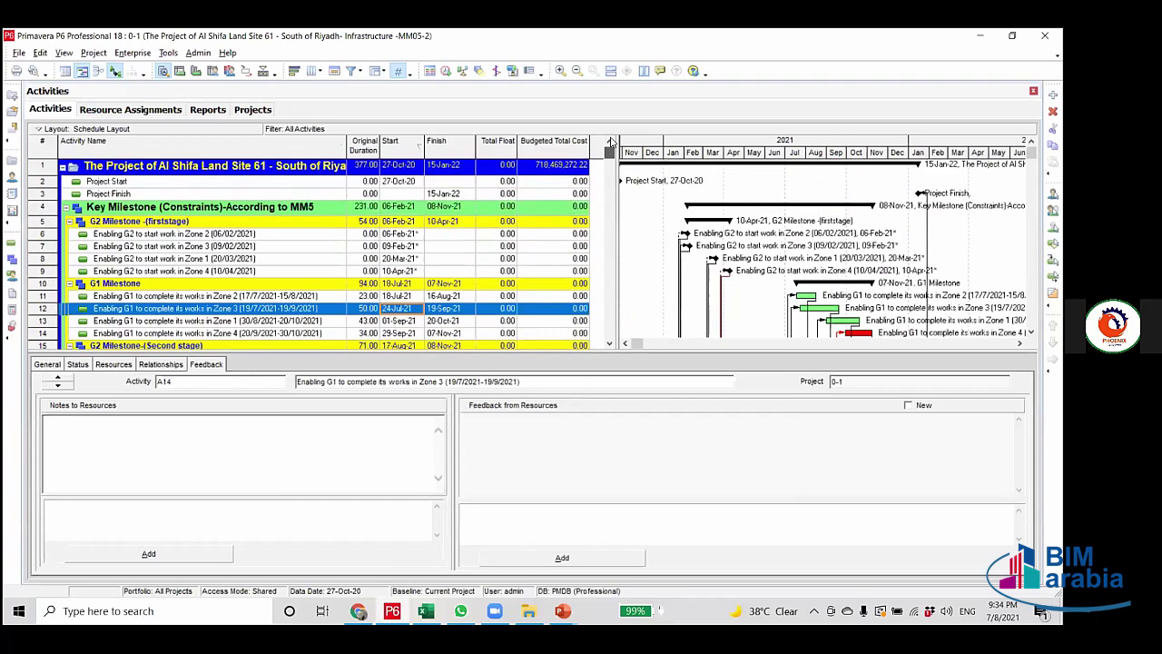
Filter the activity layout with the default Critical filter, replacing the activities shown.
{"action": "left_click", "coordinate": [350, 71]}
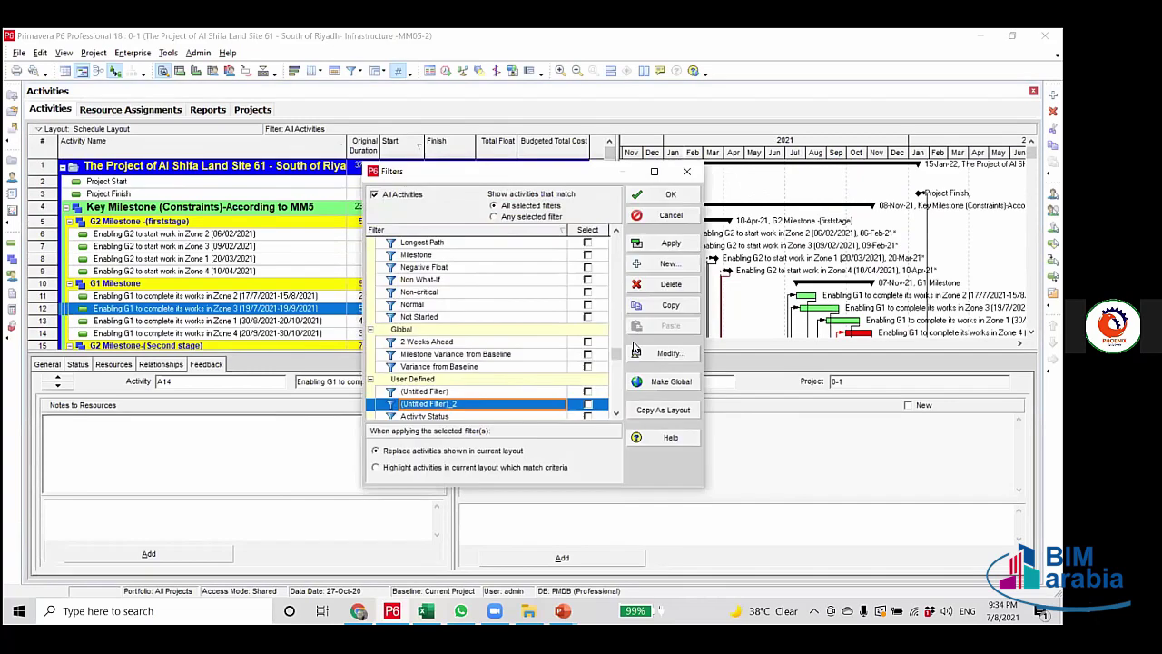
{"action": "scroll", "coordinate": [523, 319], "scroll_direction": "up", "scroll_amount": 5}
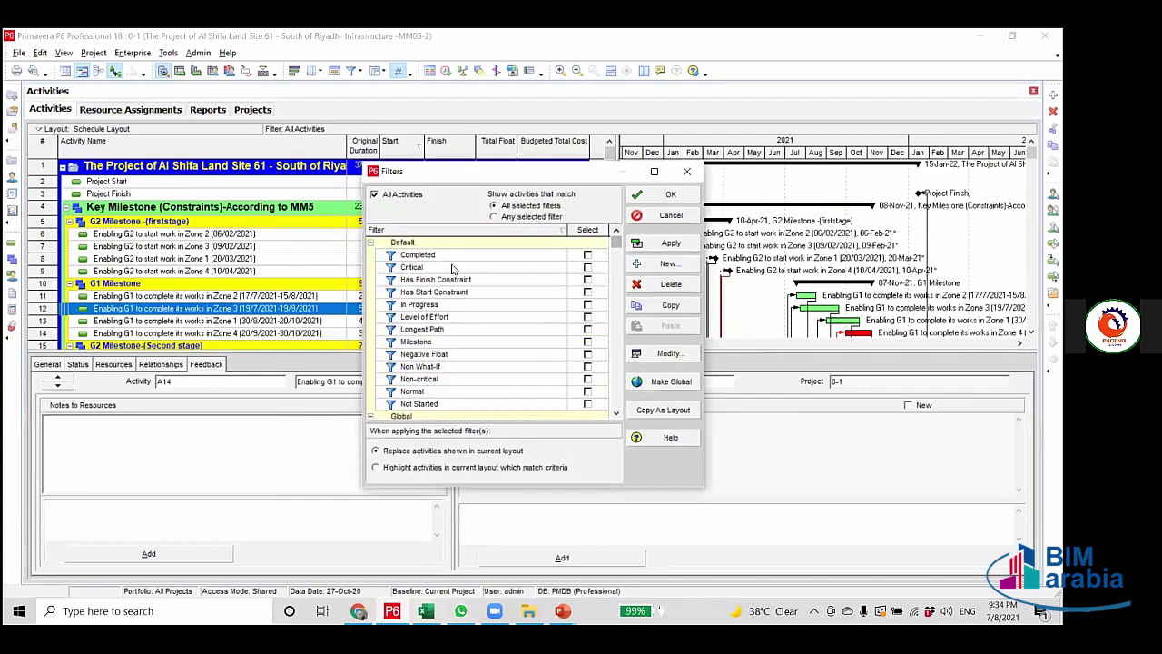
{"action": "left_click", "coordinate": [580, 269]}
{"action": "left_click", "coordinate": [587, 268]}
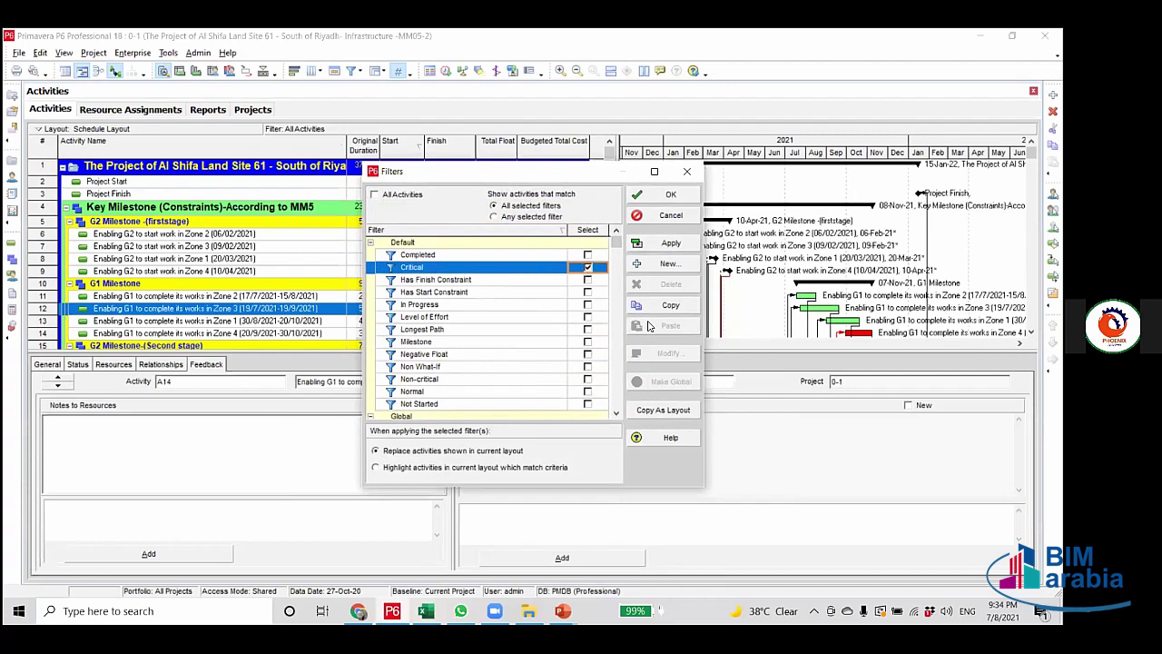
{"action": "left_click", "coordinate": [671, 243]}
{"action": "left_click", "coordinate": [671, 194]}
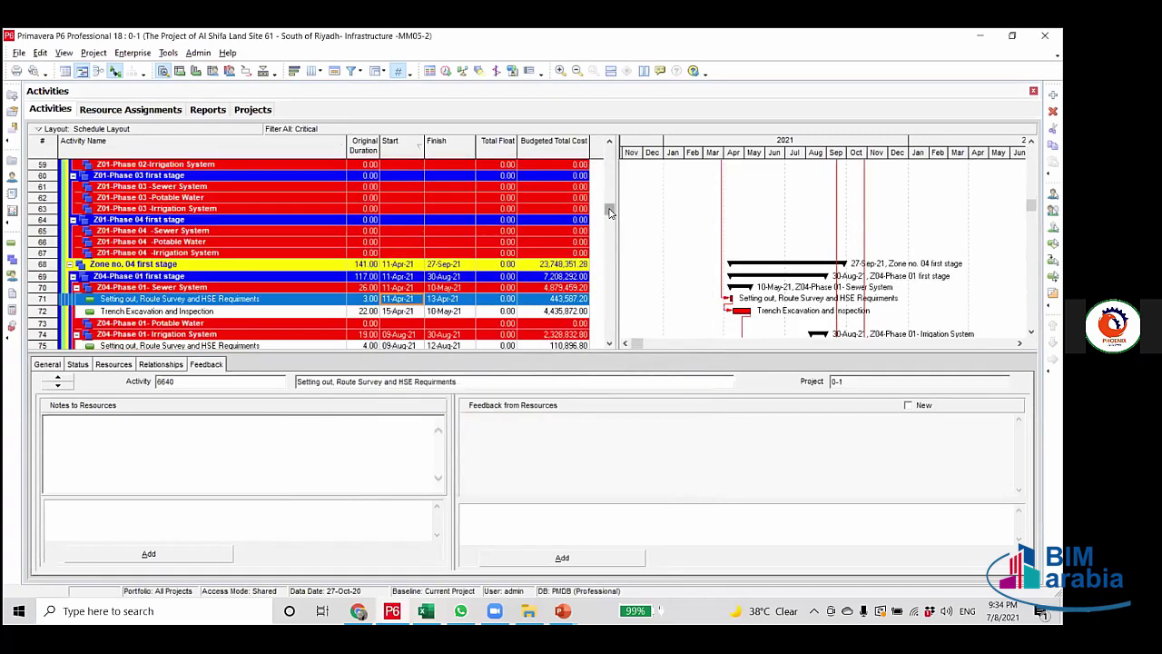
Look through the critical activities and WBS bands from the key milestones down to Zone no. 04 first stage.
{"action": "scroll", "coordinate": [607, 274], "scroll_direction": "up", "scroll_amount": 20}
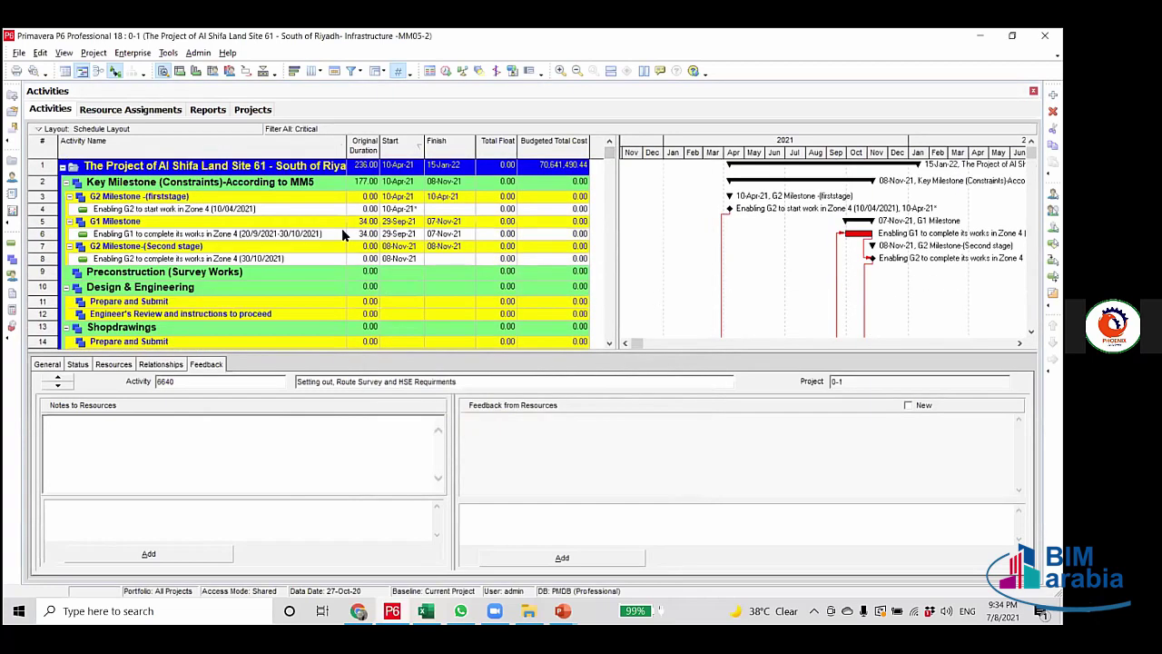
{"action": "left_click", "coordinate": [330, 236]}
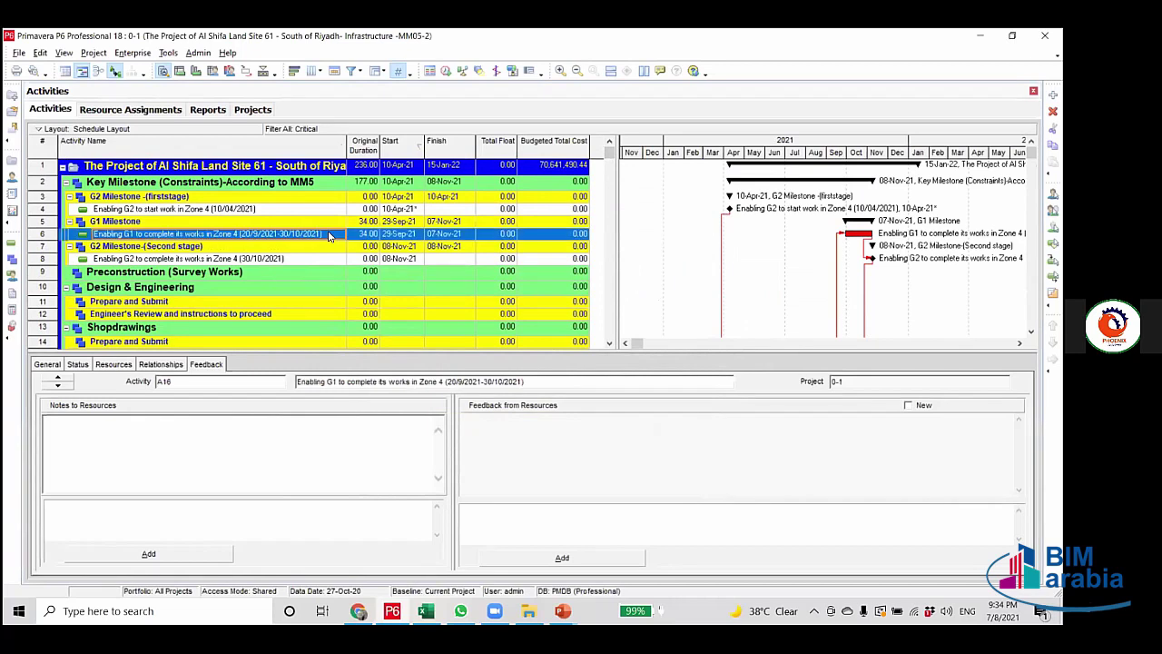
{"action": "scroll", "coordinate": [330, 237], "scroll_direction": "down", "scroll_amount": 6}
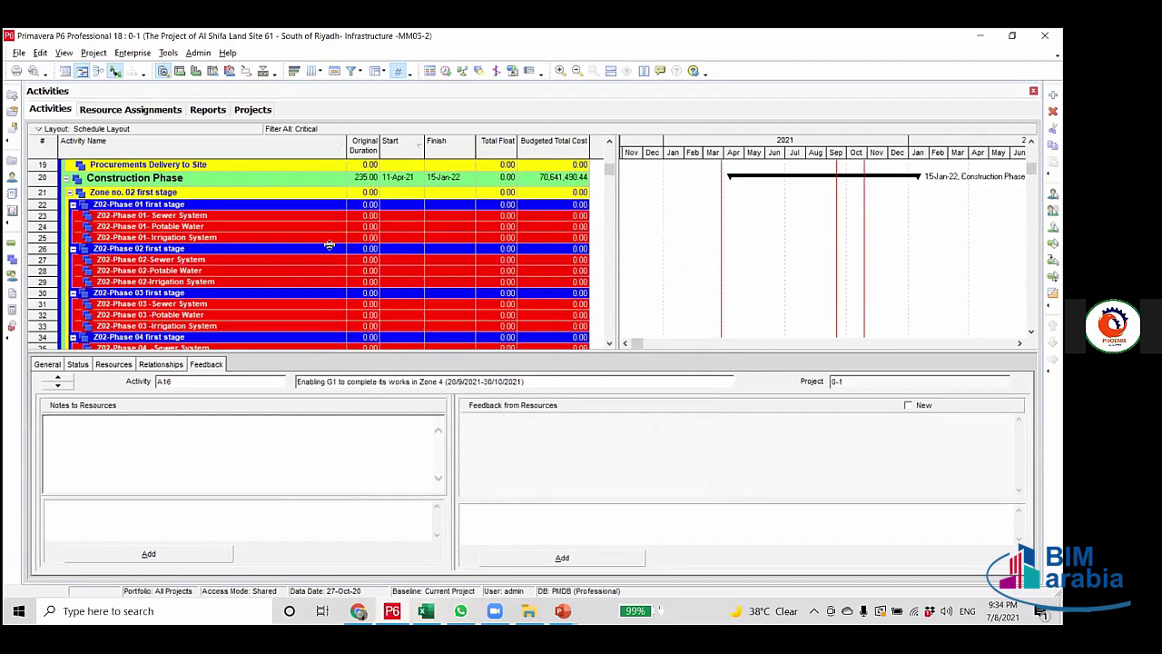
{"action": "scroll", "coordinate": [353, 260], "scroll_direction": "up", "scroll_amount": 6}
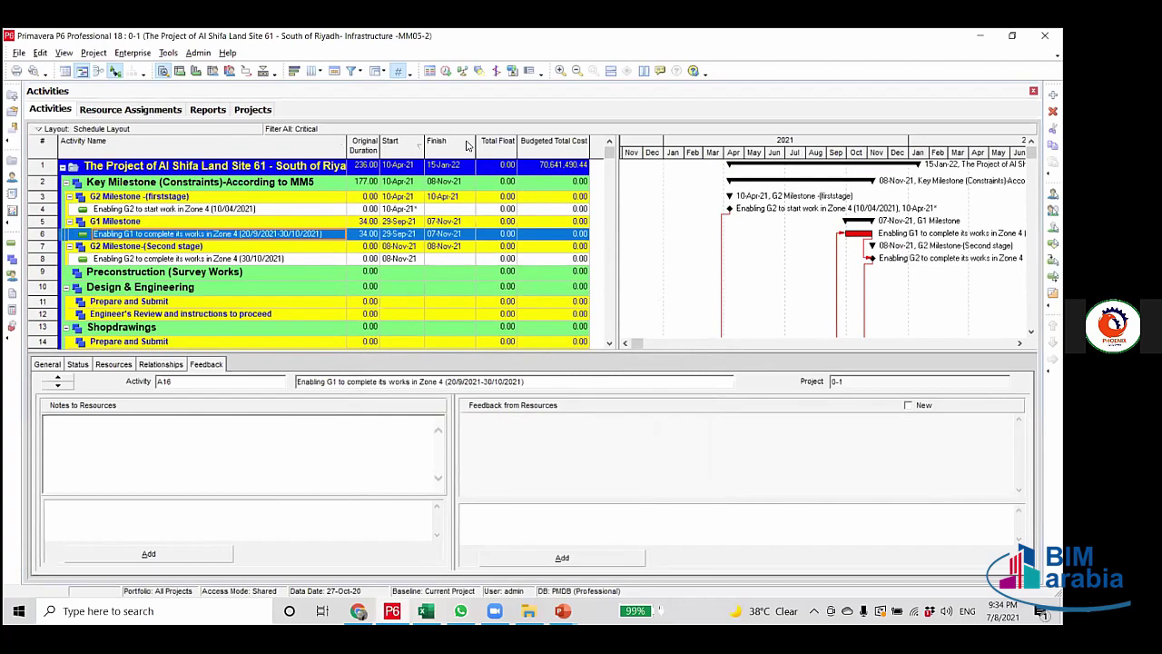
{"action": "scroll", "coordinate": [430, 319], "scroll_direction": "down", "scroll_amount": 13}
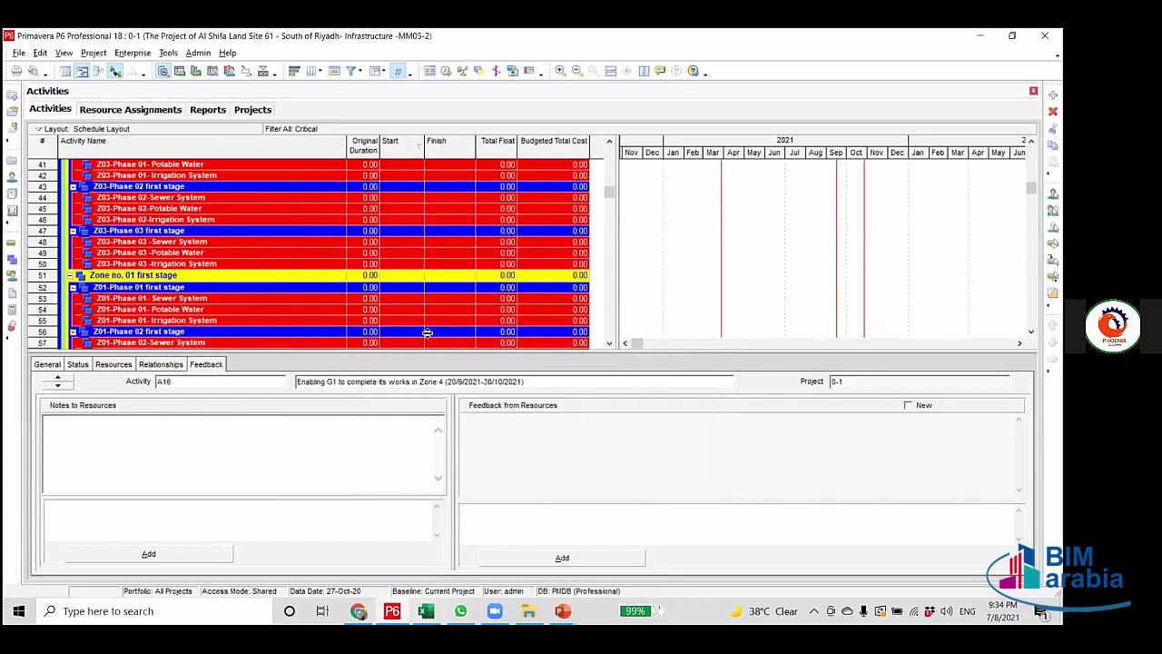
{"action": "scroll", "coordinate": [427, 334], "scroll_direction": "down", "scroll_amount": 8}
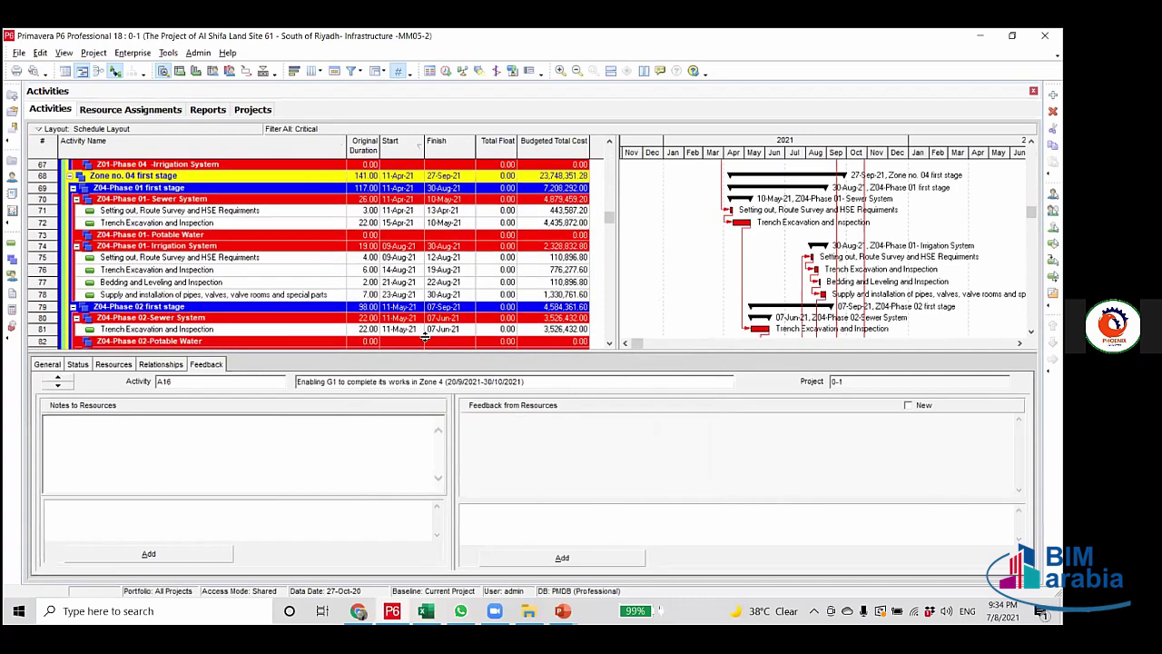
{"action": "scroll", "coordinate": [612, 214], "scroll_direction": "up", "scroll_amount": 3}
{"action": "left_click_drag", "start_coordinate": [612, 211], "coordinate": [610, 153]}
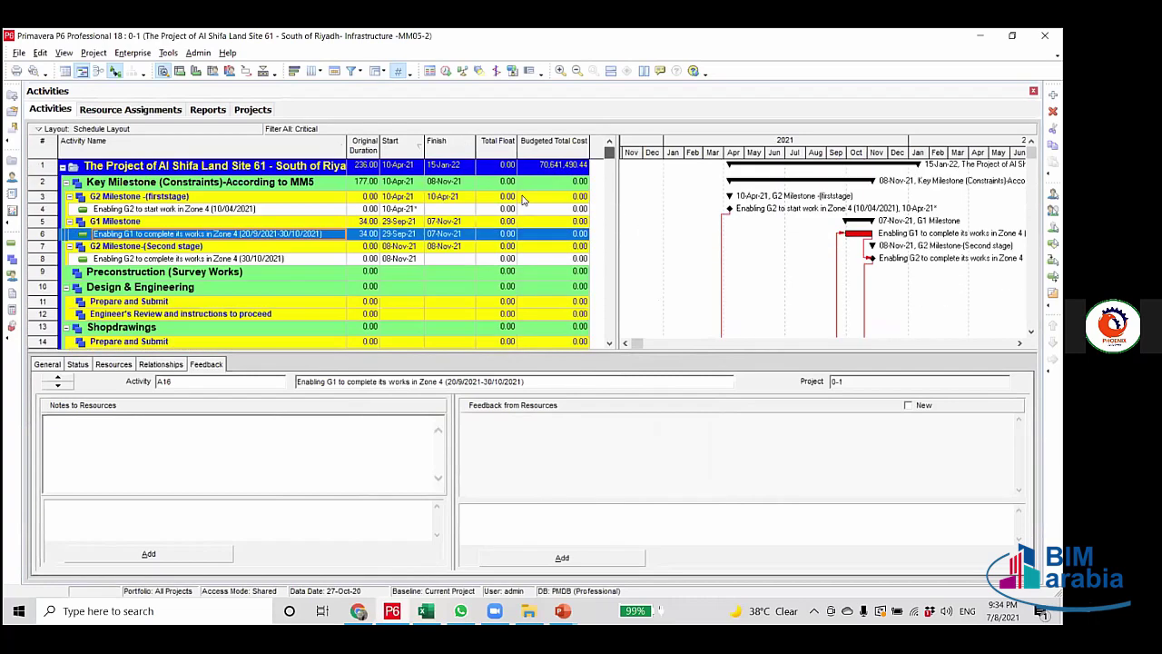
Hide the empty WBS bands in the Group and Sort options and apply the setting to the layout.
{"action": "left_click", "coordinate": [376, 71]}
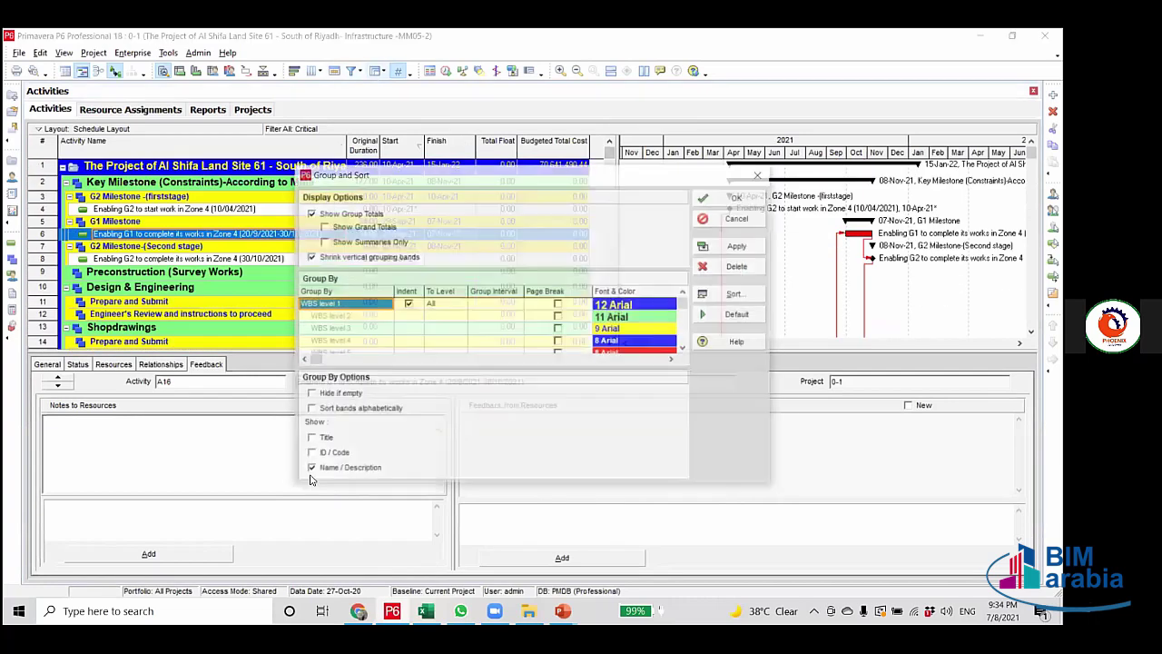
{"action": "left_click", "coordinate": [329, 398]}
{"action": "left_click", "coordinate": [732, 246]}
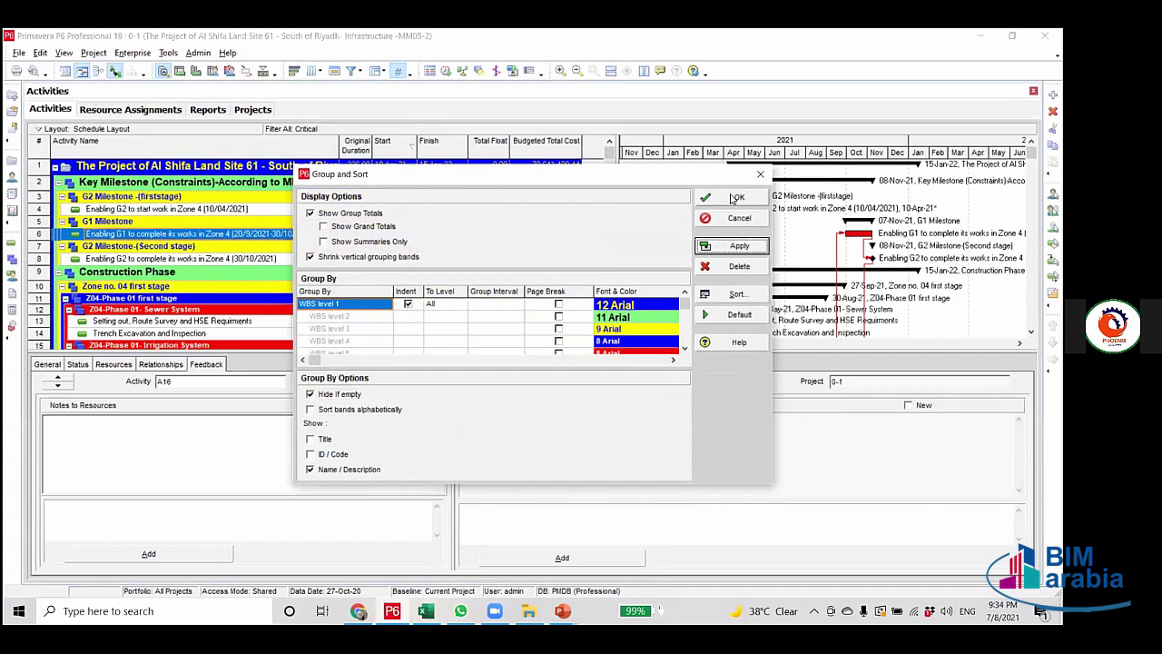
{"action": "left_click", "coordinate": [718, 197]}
Examine the Original Duration values of the critical activities, from the key milestones to the Zone 04 Phase 03 systems.
{"action": "scroll", "coordinate": [623, 279], "scroll_direction": "down", "scroll_amount": 5}
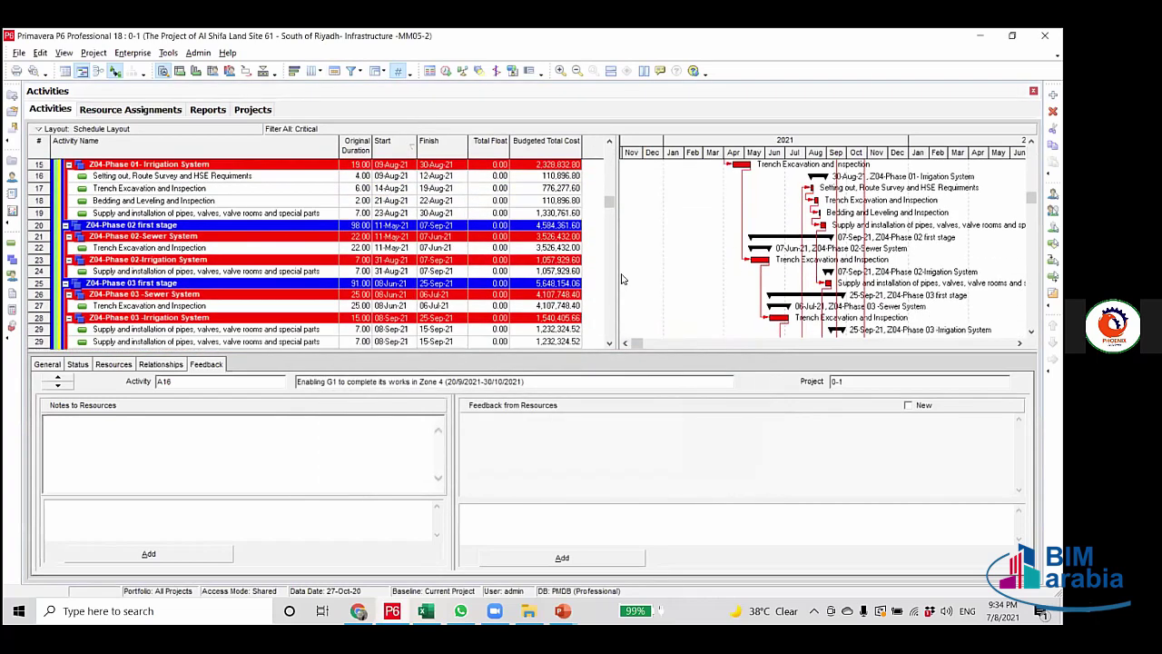
{"action": "scroll", "coordinate": [623, 279], "scroll_direction": "up", "scroll_amount": 5}
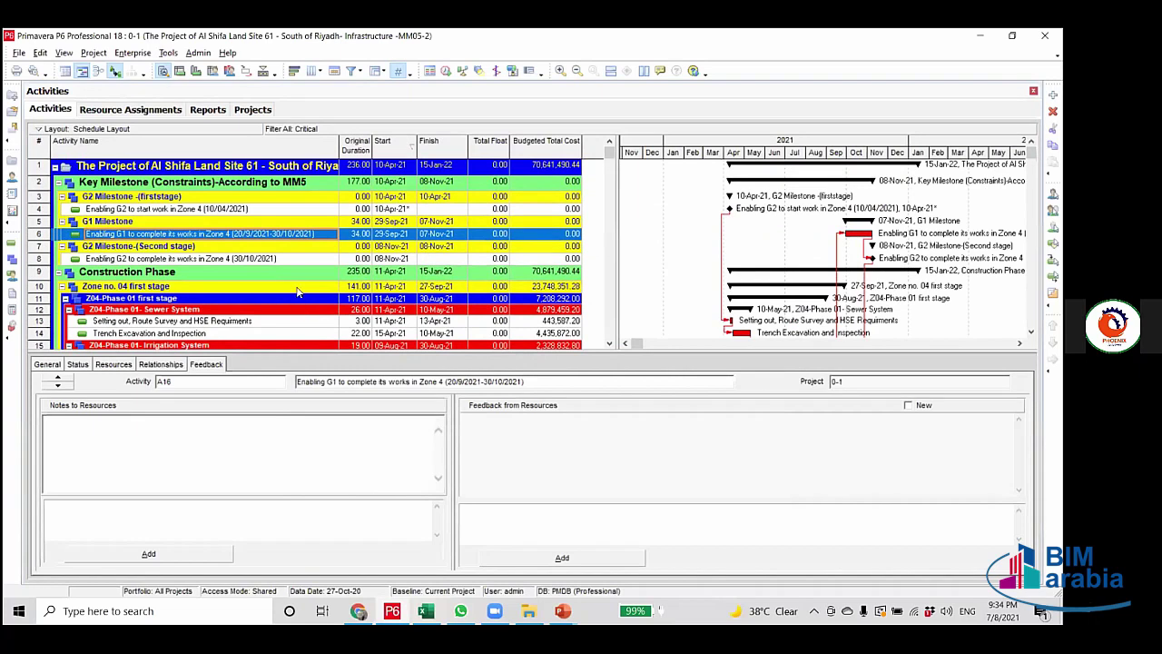
{"action": "scroll", "coordinate": [297, 291], "scroll_direction": "down", "scroll_amount": 2}
{"action": "scroll", "coordinate": [343, 227], "scroll_direction": "up", "scroll_amount": 2}
{"action": "left_click", "coordinate": [346, 210]}
{"action": "scroll", "coordinate": [335, 282], "scroll_direction": "down", "scroll_amount": 2}
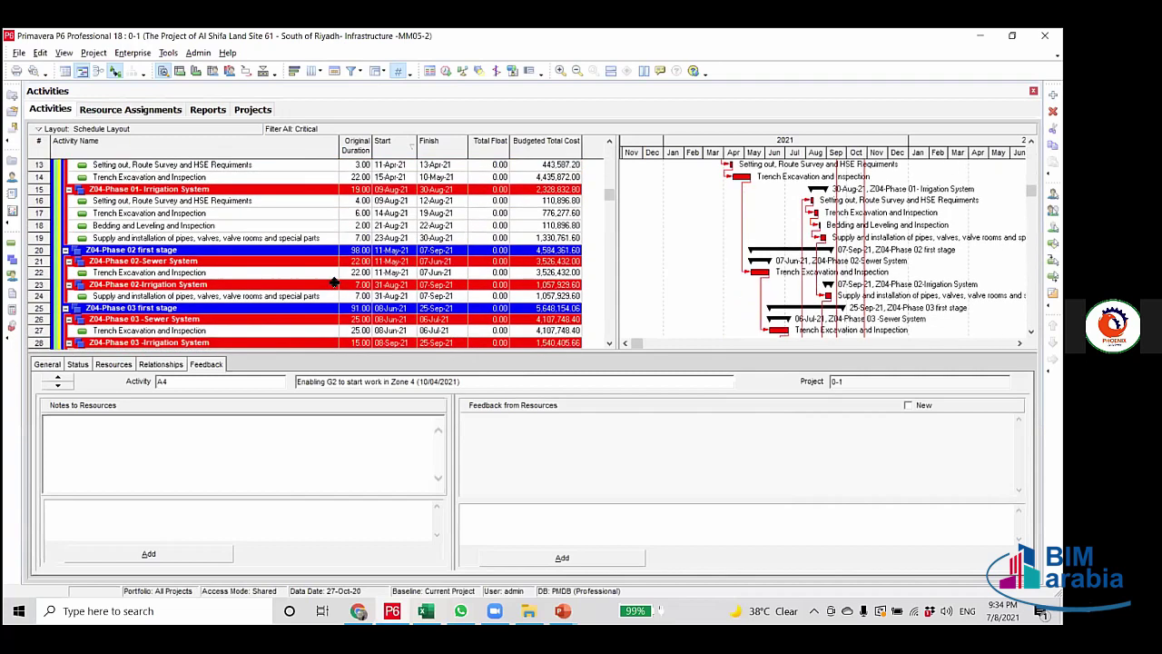
{"action": "scroll", "coordinate": [334, 282], "scroll_direction": "up", "scroll_amount": 2}
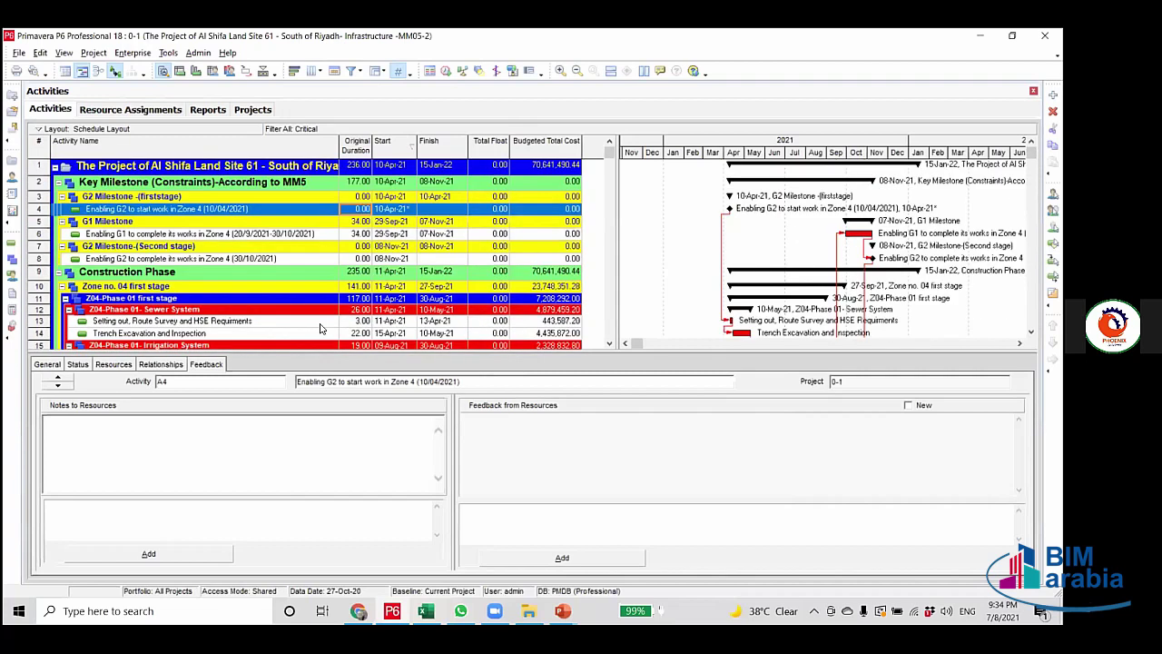
{"action": "scroll", "coordinate": [525, 272], "scroll_direction": "down", "scroll_amount": 1}
{"action": "scroll", "coordinate": [525, 272], "scroll_direction": "down", "scroll_amount": 5}
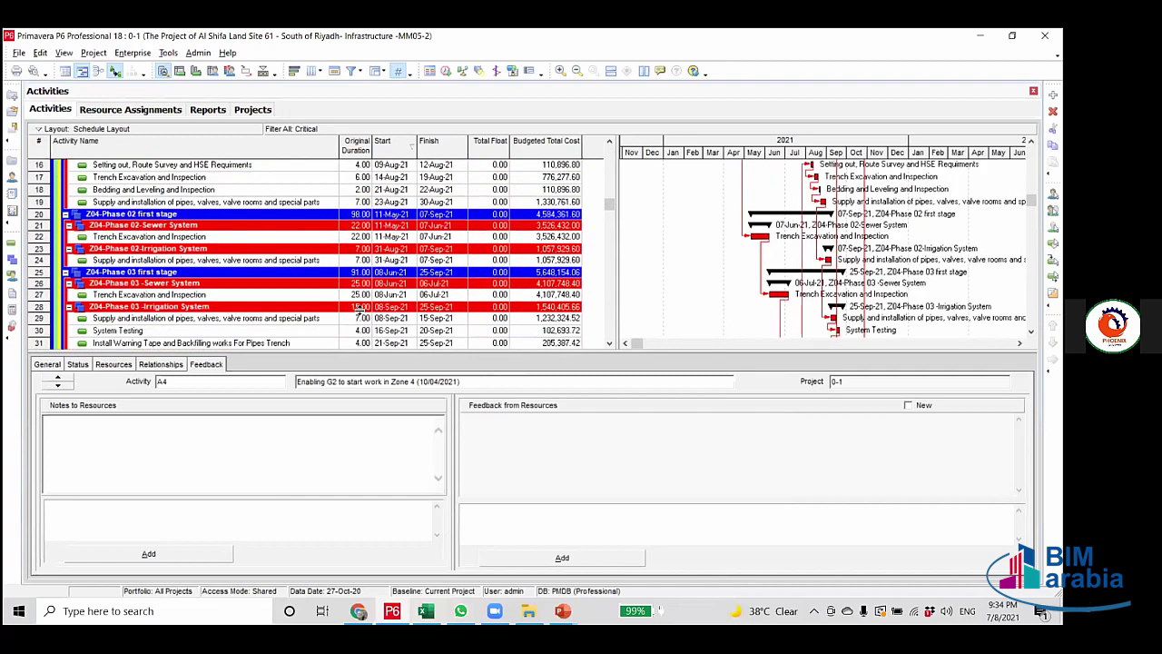
{"action": "scroll", "coordinate": [359, 313], "scroll_direction": "down", "scroll_amount": 2}
{"action": "scroll", "coordinate": [588, 242], "scroll_direction": "up", "scroll_amount": 3}
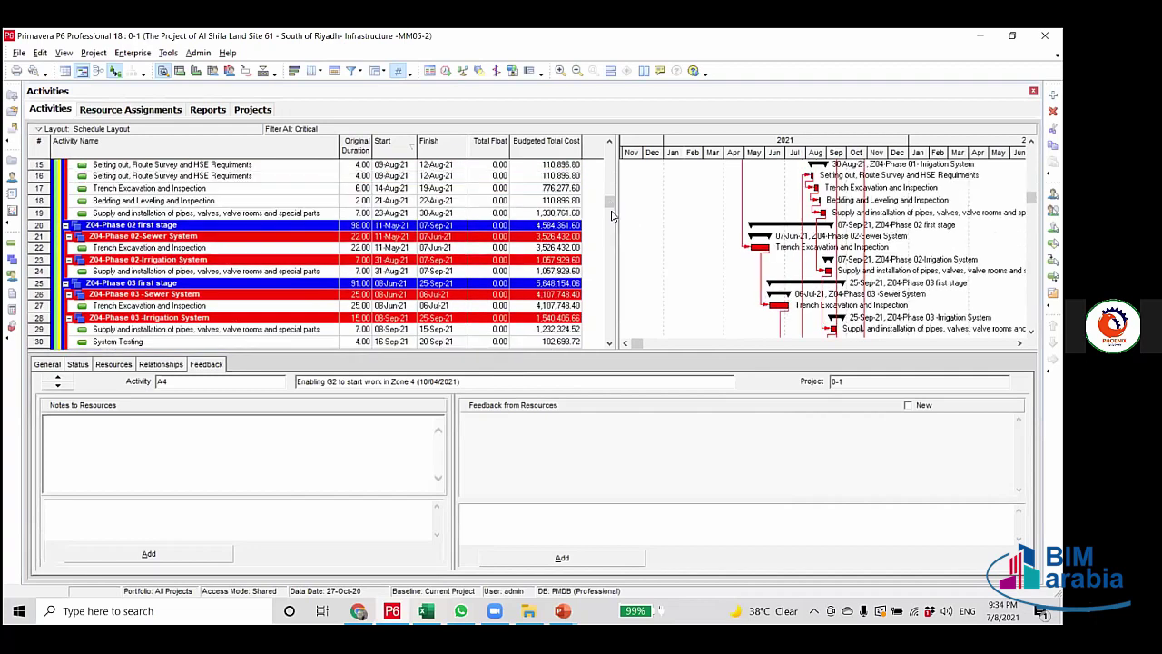
{"action": "scroll", "coordinate": [613, 189], "scroll_direction": "up", "scroll_amount": 5}
Check the filter selection, keep the Critical filter and review the top of the filtered activity list.
{"action": "left_click", "coordinate": [351, 71]}
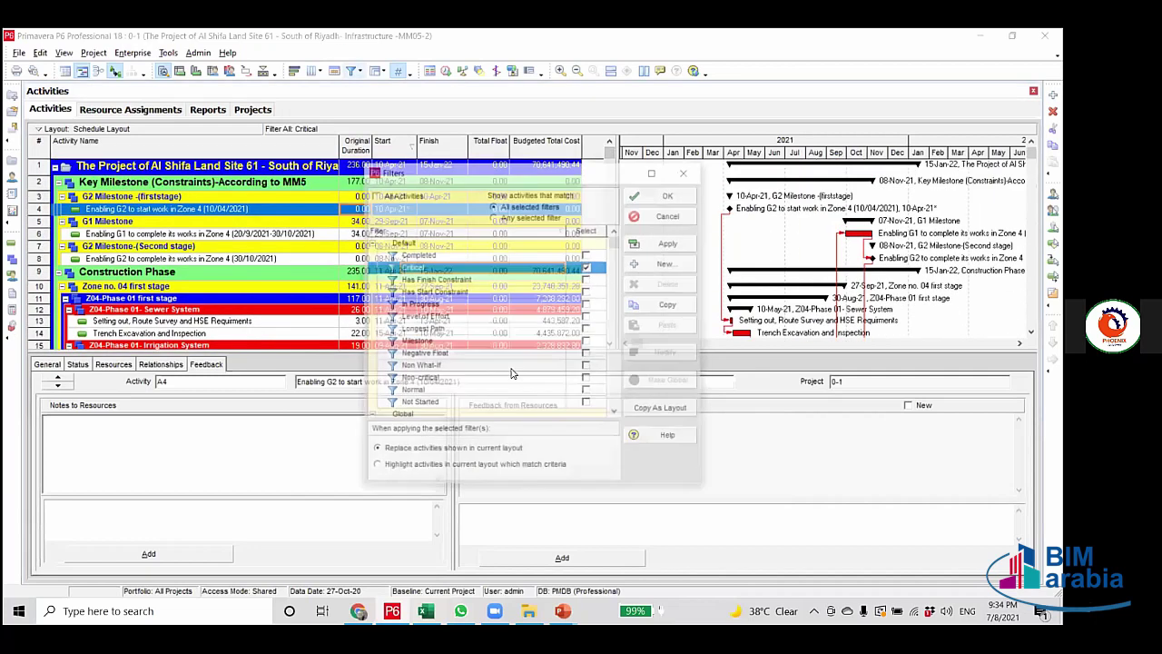
{"action": "left_click_drag", "start_coordinate": [615, 247], "coordinate": [616, 191]}
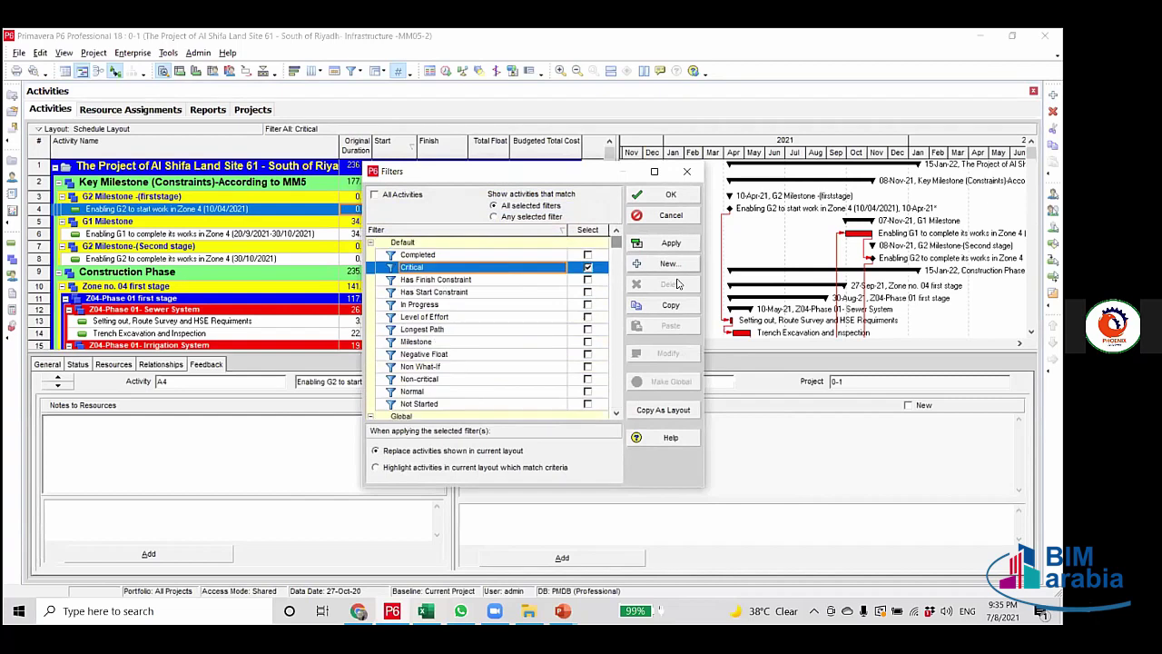
{"action": "left_click", "coordinate": [669, 194]}
{"action": "scroll", "coordinate": [542, 281], "scroll_direction": "down", "scroll_amount": 2}
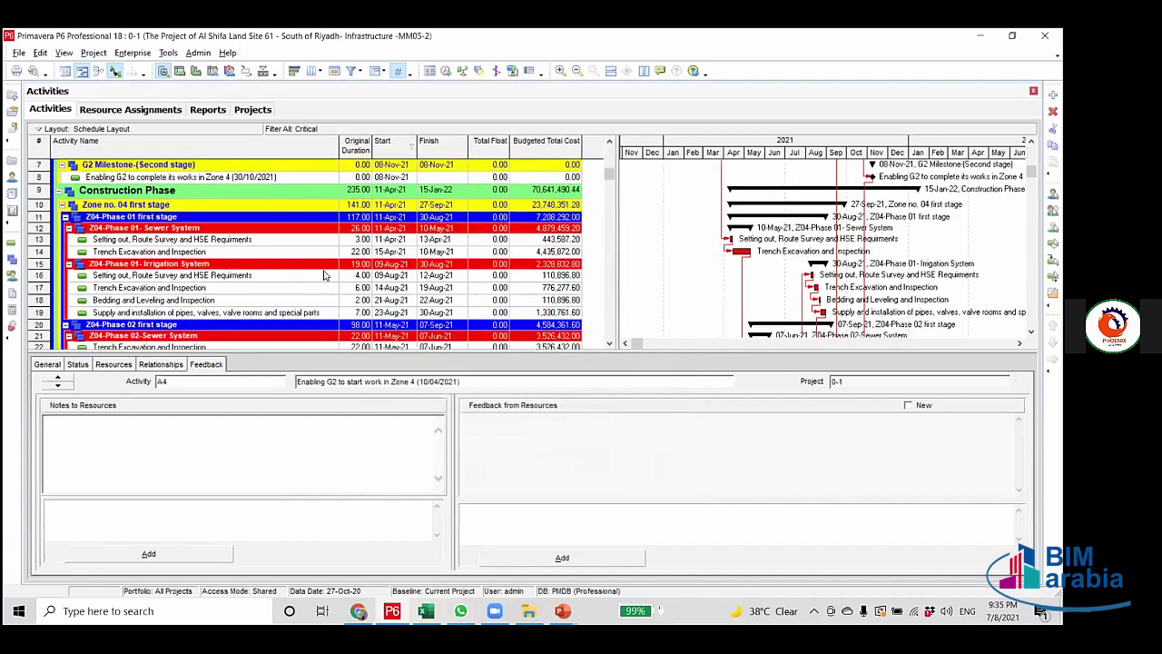
{"action": "scroll", "coordinate": [349, 293], "scroll_direction": "up", "scroll_amount": 1}
{"action": "scroll", "coordinate": [353, 298], "scroll_direction": "up", "scroll_amount": 1}
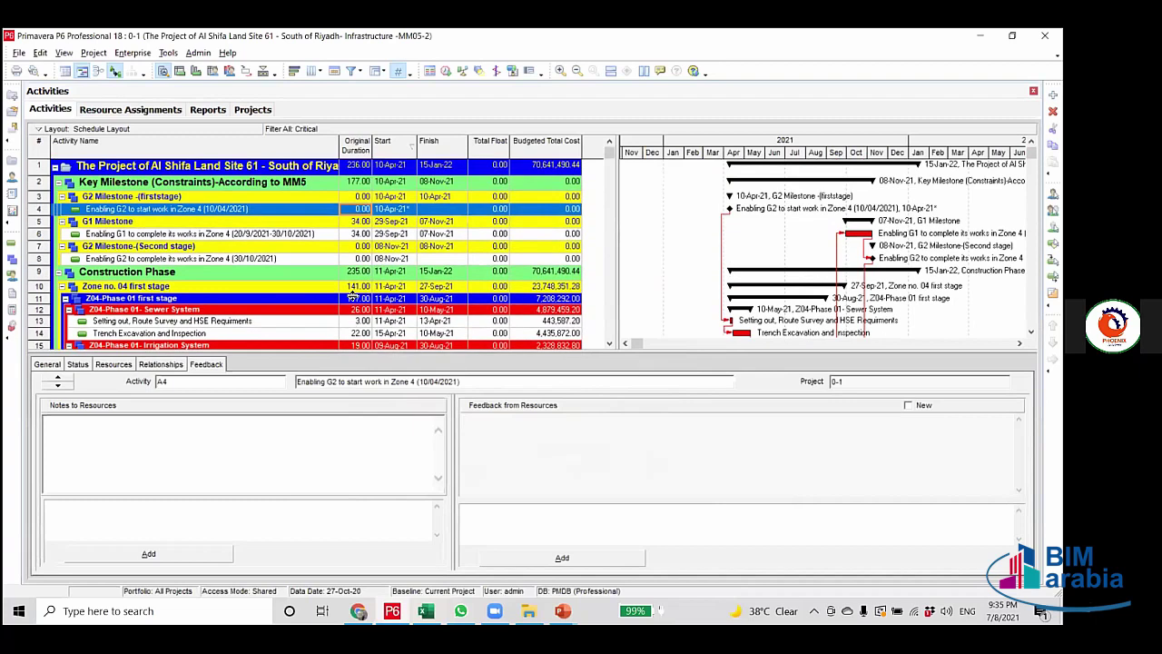
Set the Original Duration of the critical activity Enabling G1 to complete its works in Zone 4 to 634.
{"action": "left_click", "coordinate": [352, 234]}
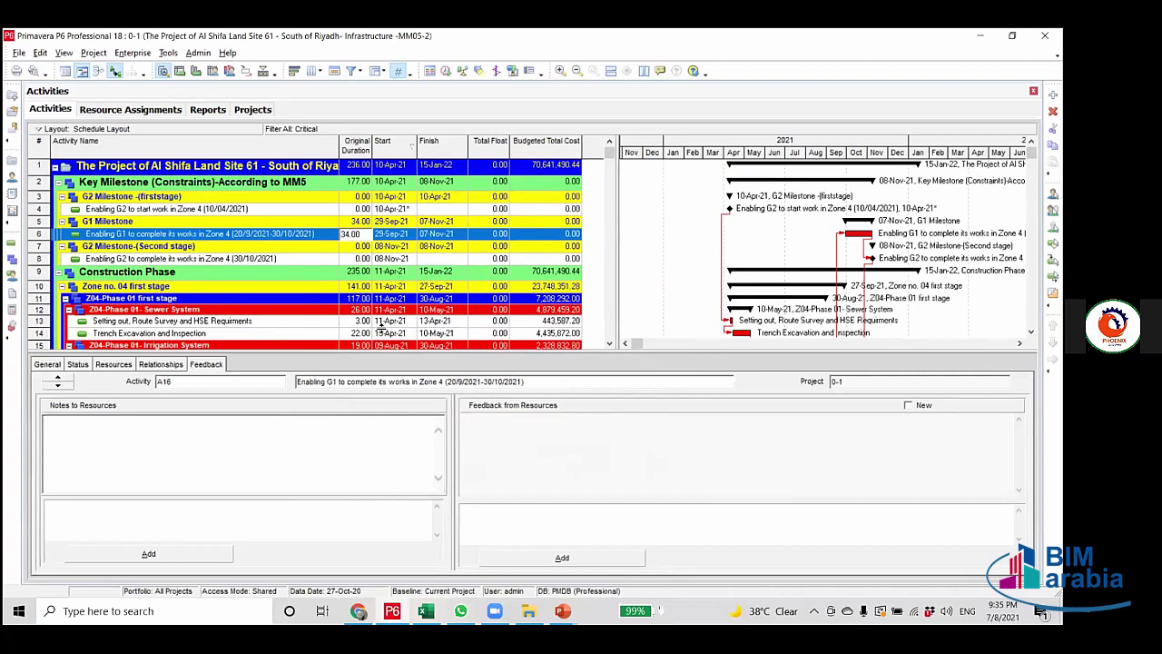
{"action": "type", "text": "6"}
{"action": "left_click", "coordinate": [365, 265]}
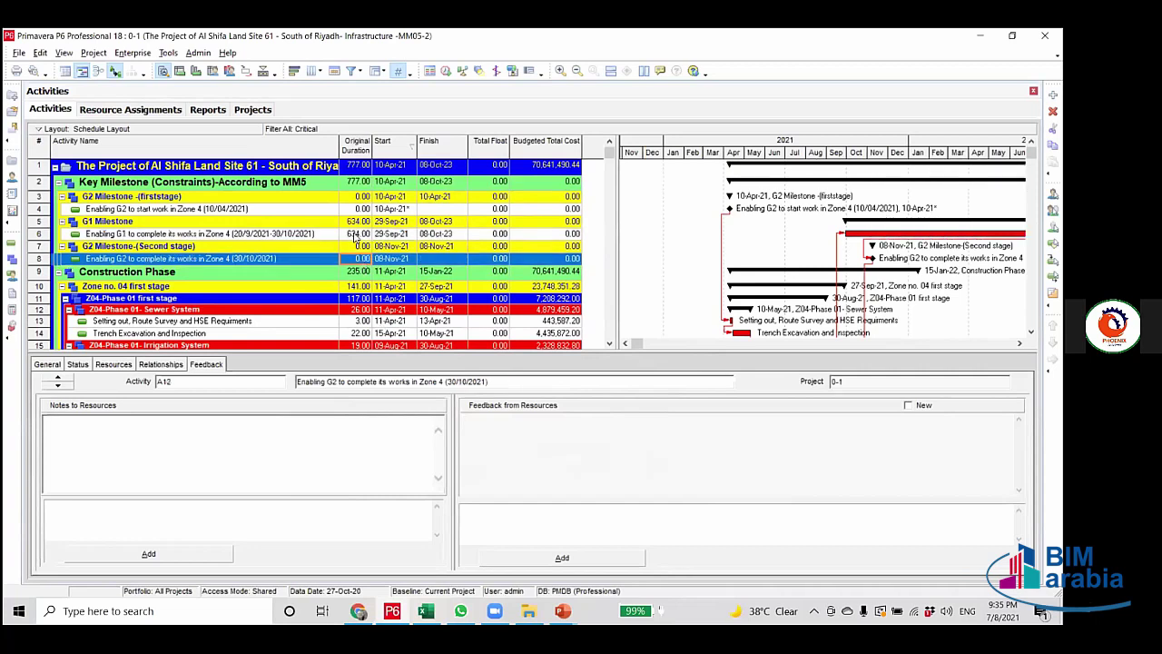
Reschedule the project with the data date 27-Oct-20 and the extended Zone 4 Enabling G1 activity.
{"action": "left_click", "coordinate": [355, 234]}
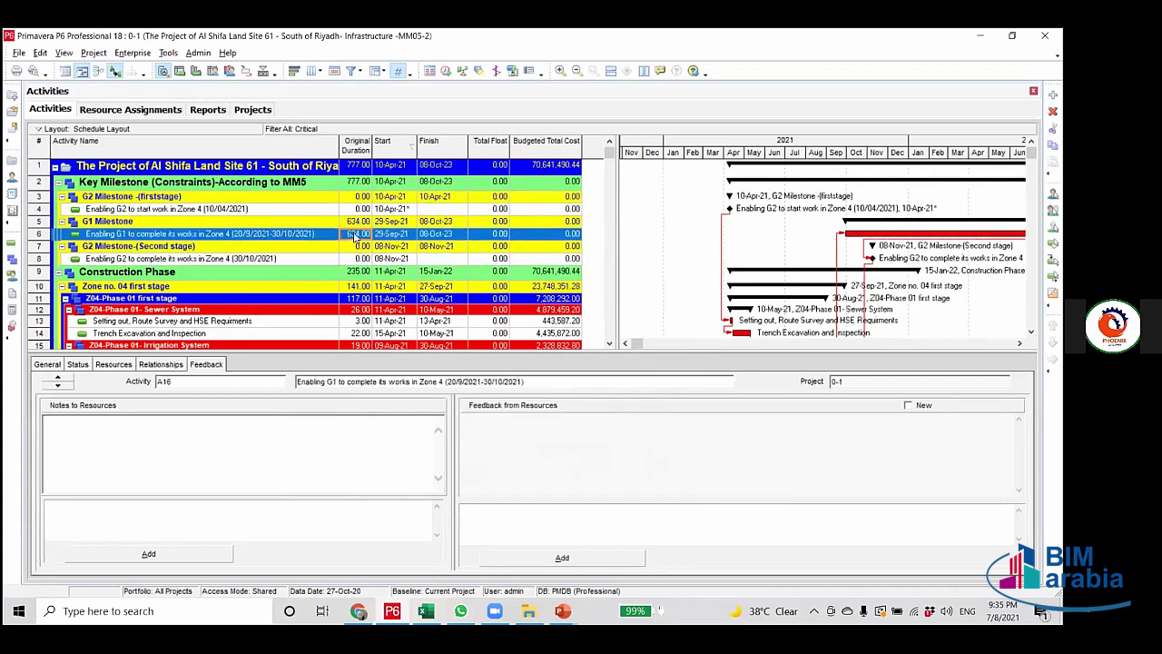
{"action": "left_click", "coordinate": [446, 72]}
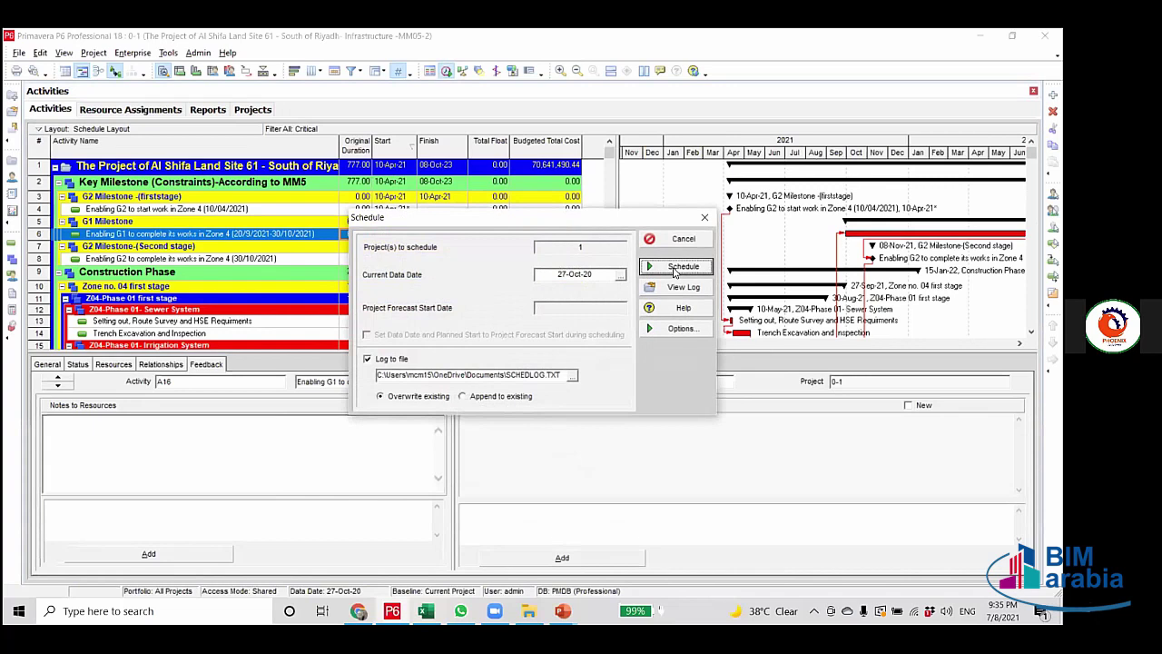
{"action": "left_click", "coordinate": [676, 268]}
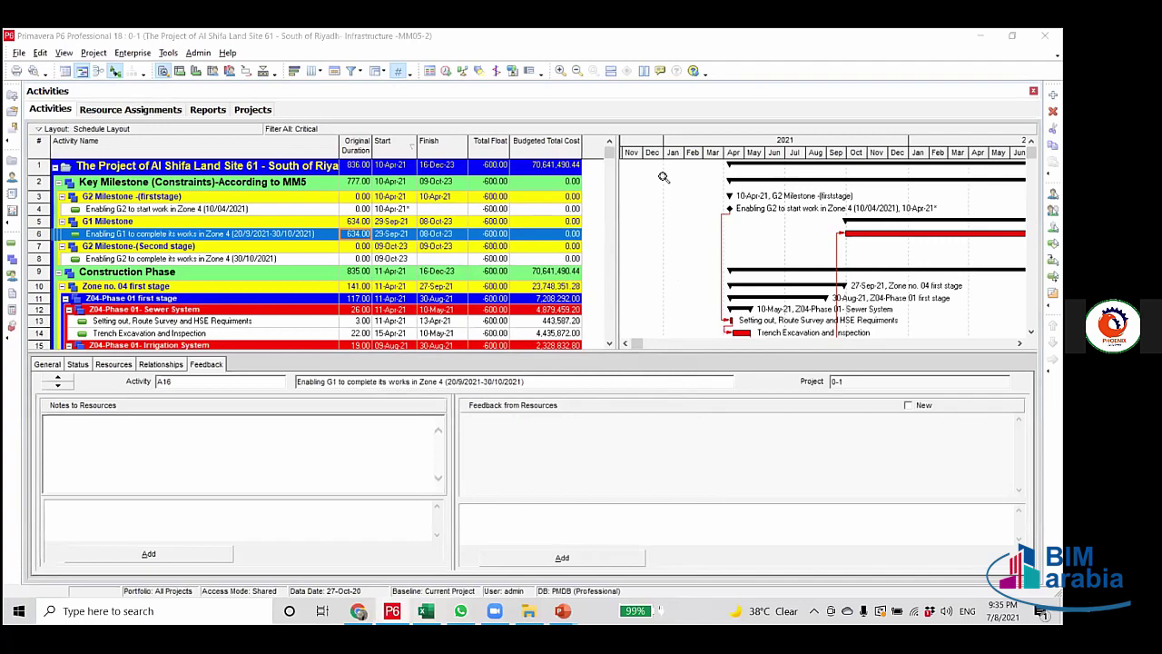
Set the Original Duration of Enabling G1 to complete its works in Zone 4 to 34 and reschedule the project.
{"action": "left_click", "coordinate": [345, 234]}
{"action": "left_click", "coordinate": [345, 236]}
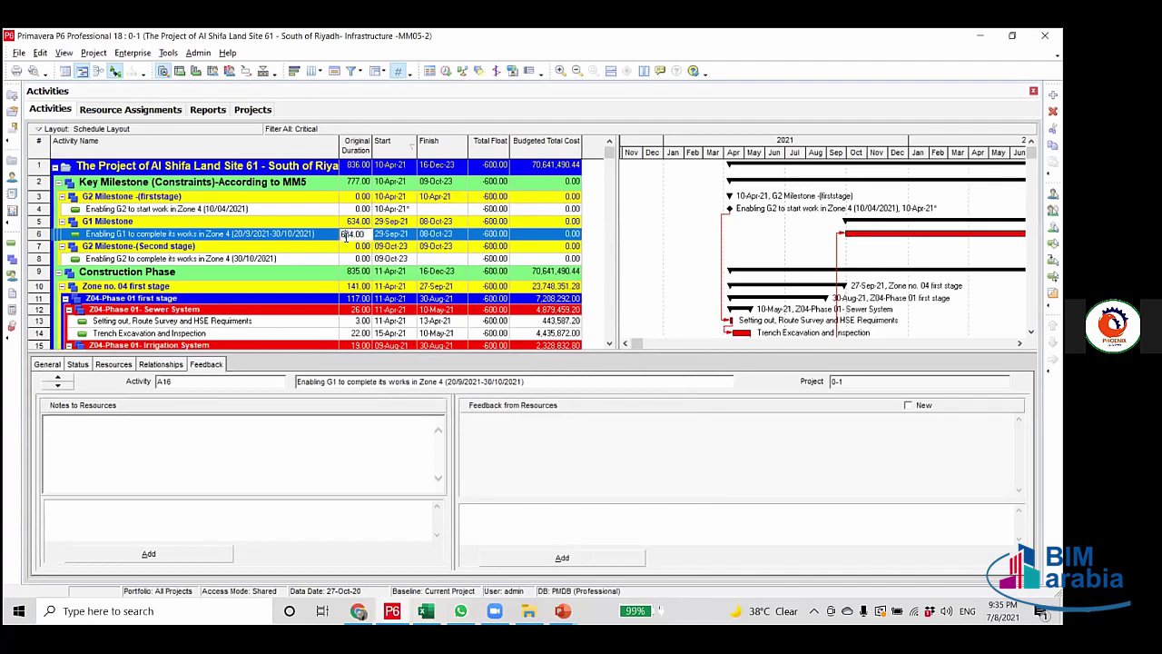
{"action": "key", "text": "BackSpace"}
{"action": "key", "text": "Return"}
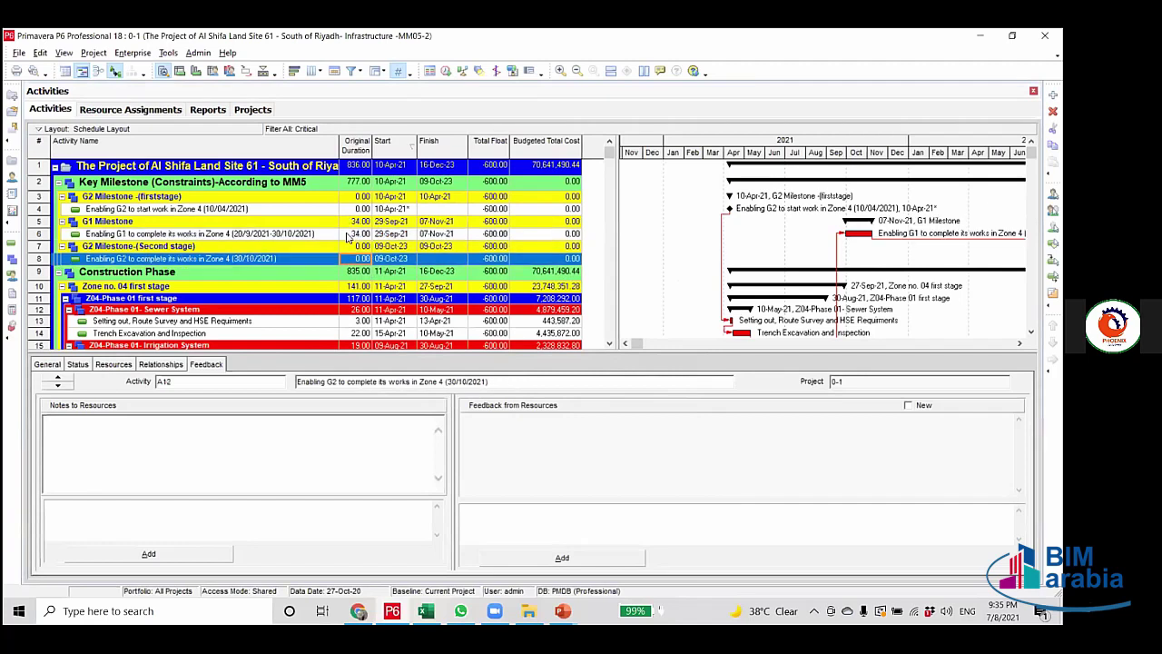
{"action": "left_click", "coordinate": [348, 237]}
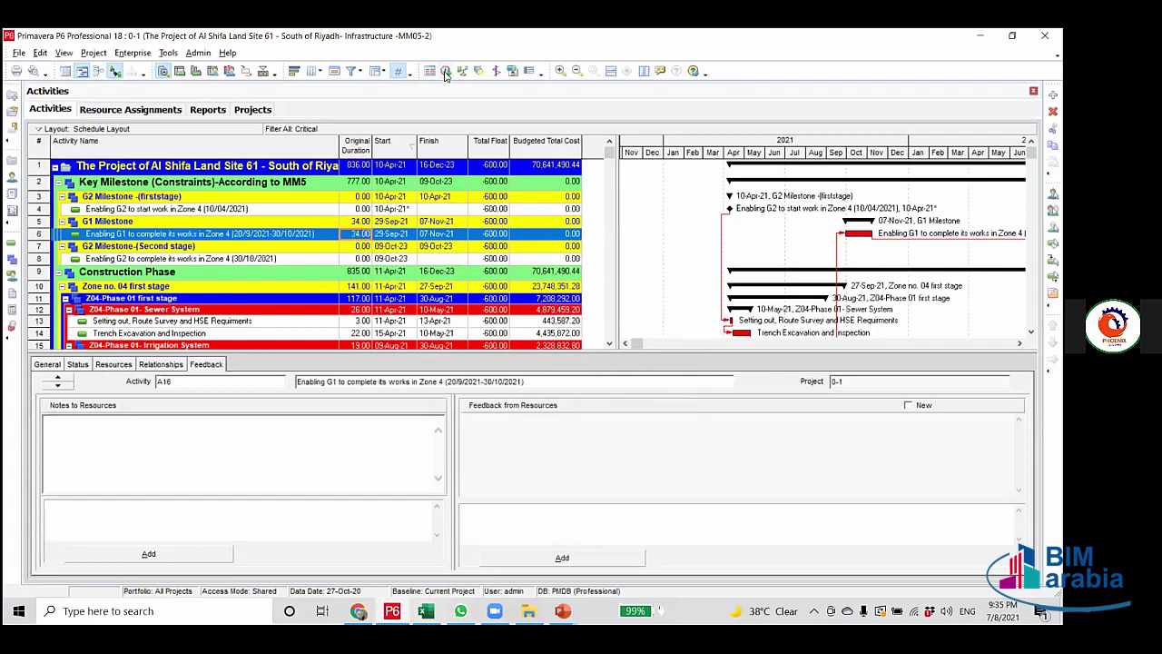
{"action": "key", "text": "F9"}
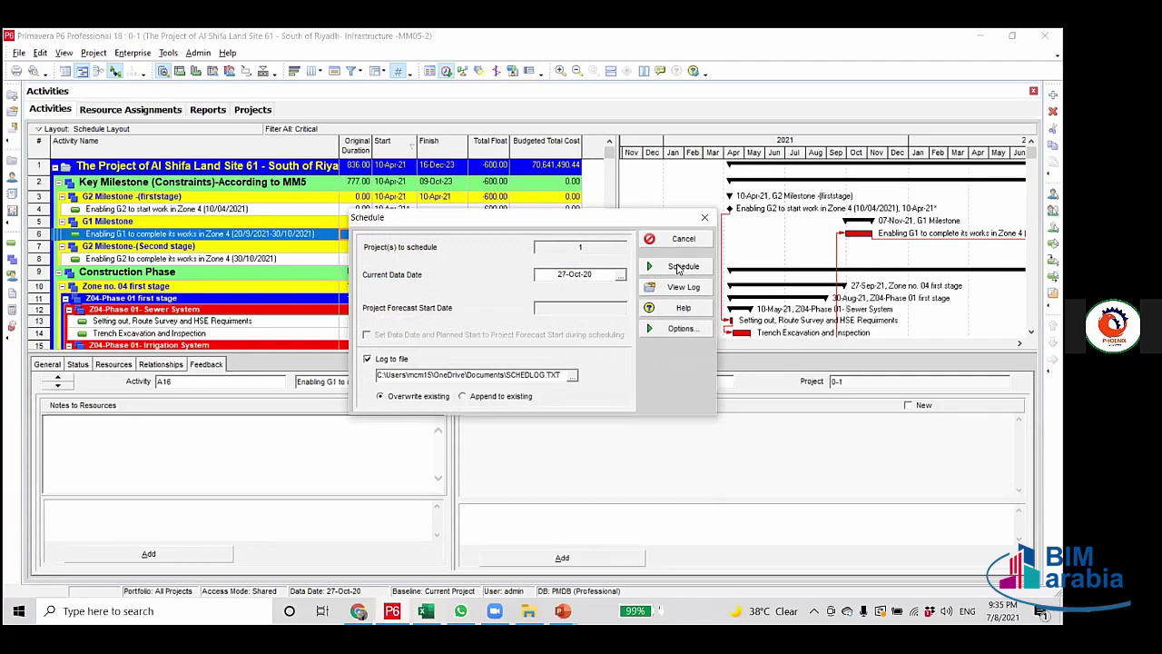
{"action": "left_click", "coordinate": [681, 267]}
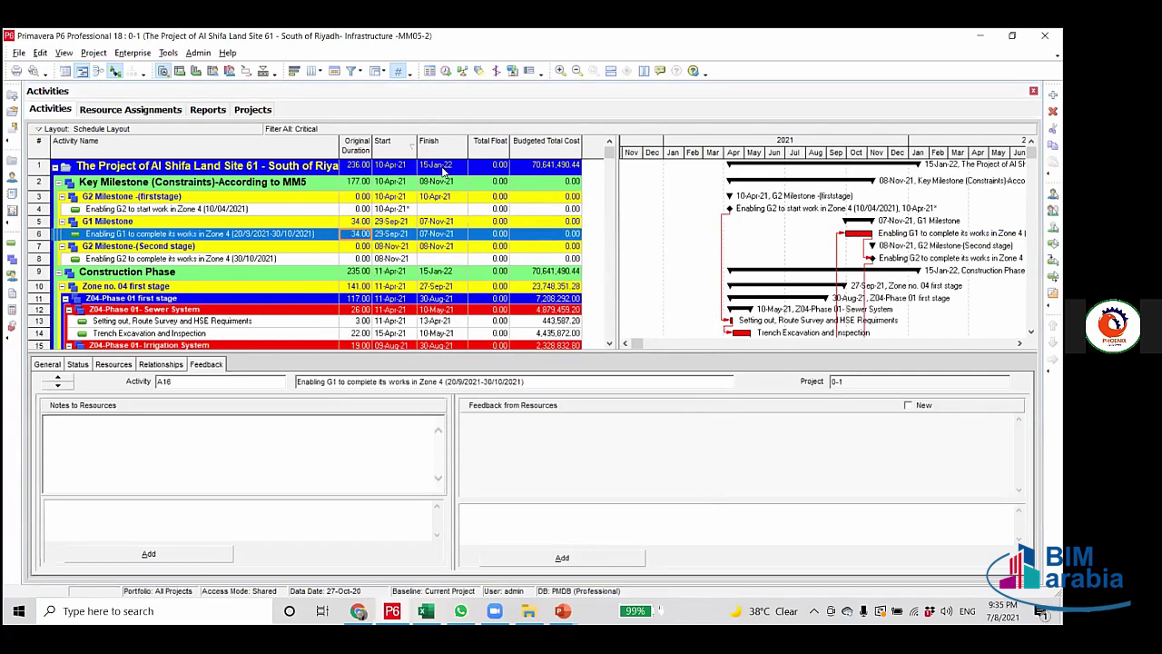
Set the Original Duration of Enabling G1 to complete its works in Zone 4 to 634 and run the schedule again.
{"action": "left_click", "coordinate": [349, 235]}
{"action": "type", "text": "6"}
{"action": "left_click", "coordinate": [357, 257]}
{"action": "left_click", "coordinate": [360, 239]}
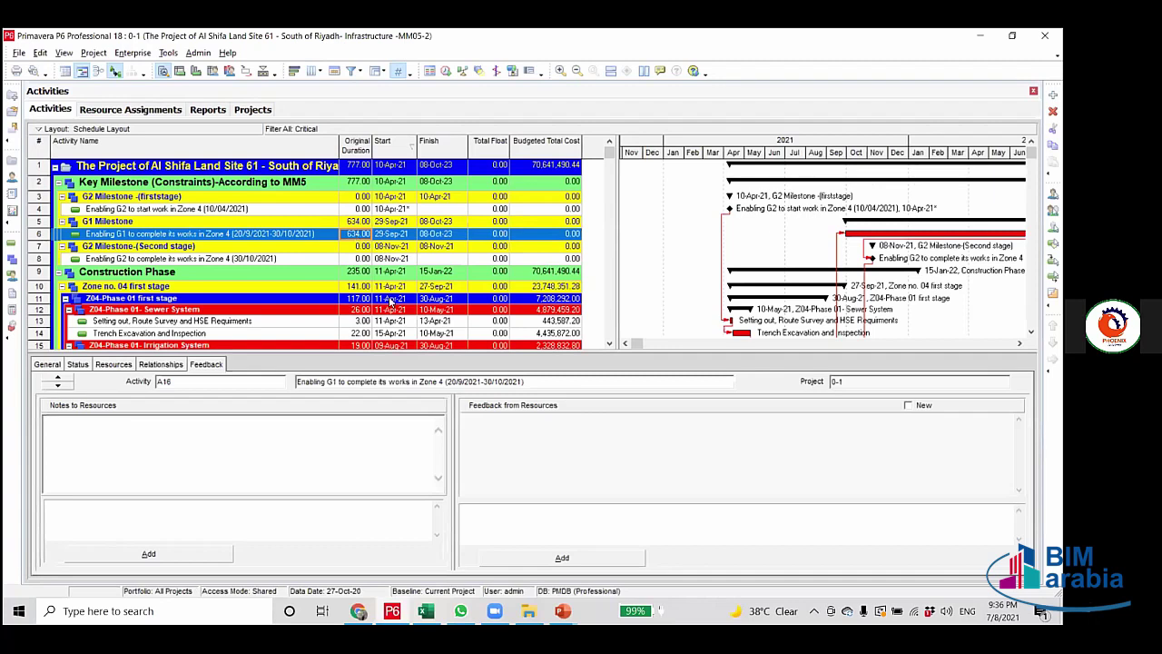
{"action": "left_click", "coordinate": [445, 72]}
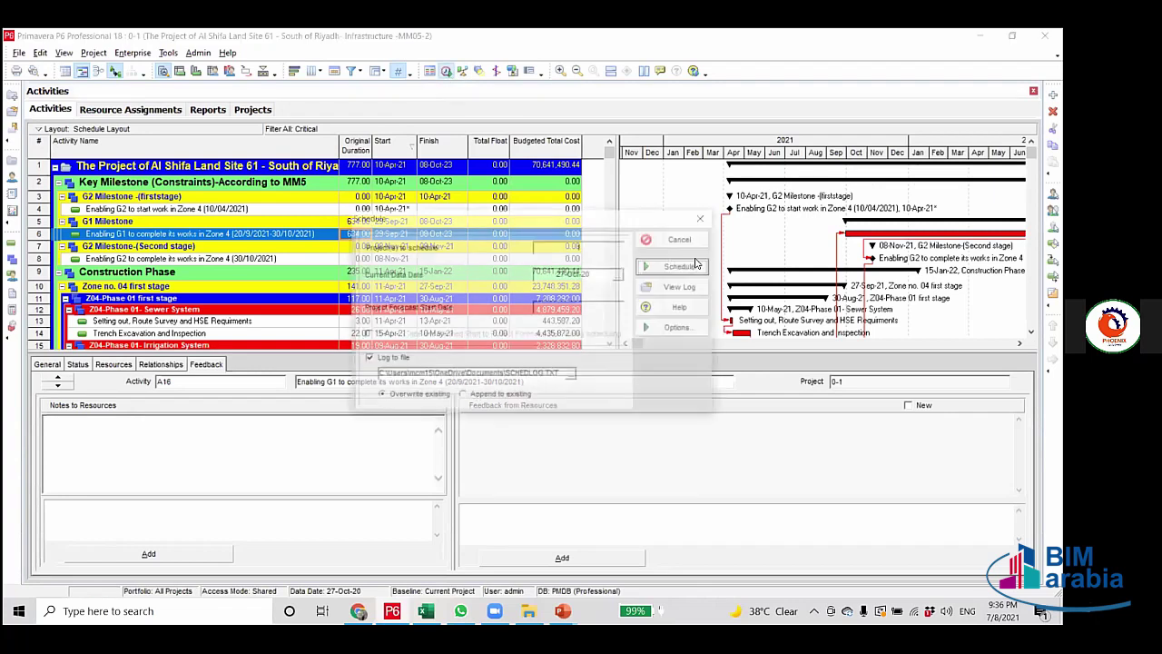
{"action": "left_click", "coordinate": [683, 272]}
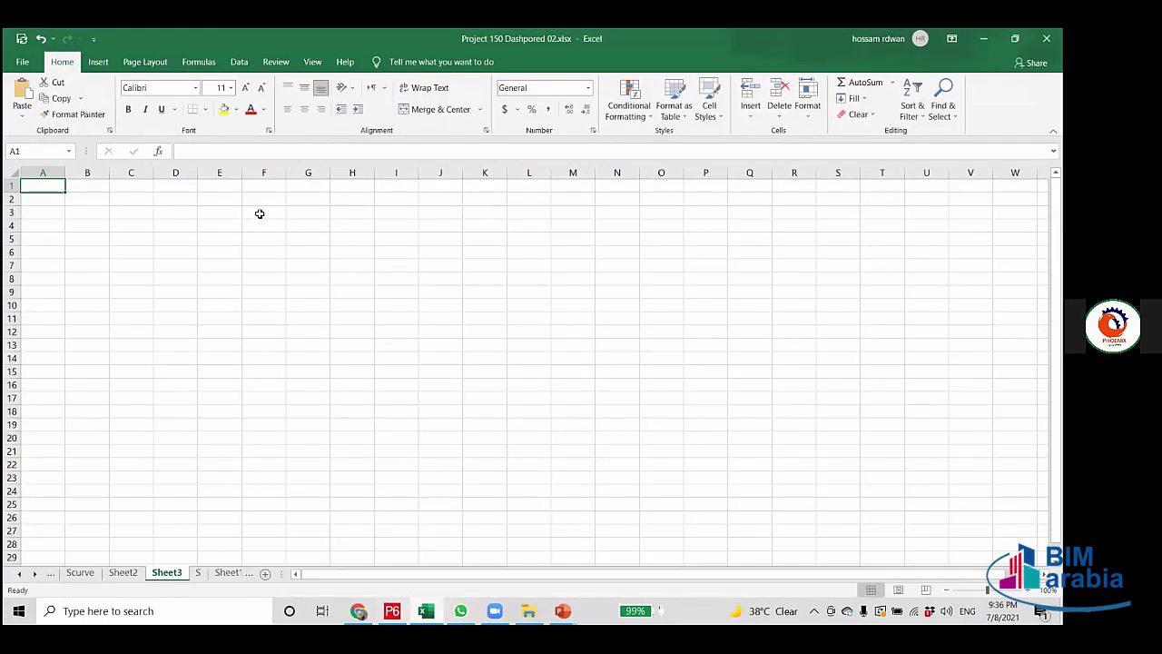
Switch to Excel and enter the date 15-Jan-2022 in cell F3 and 600 in cell G3 of Sheet3.
{"action": "left_click", "coordinate": [261, 214]}
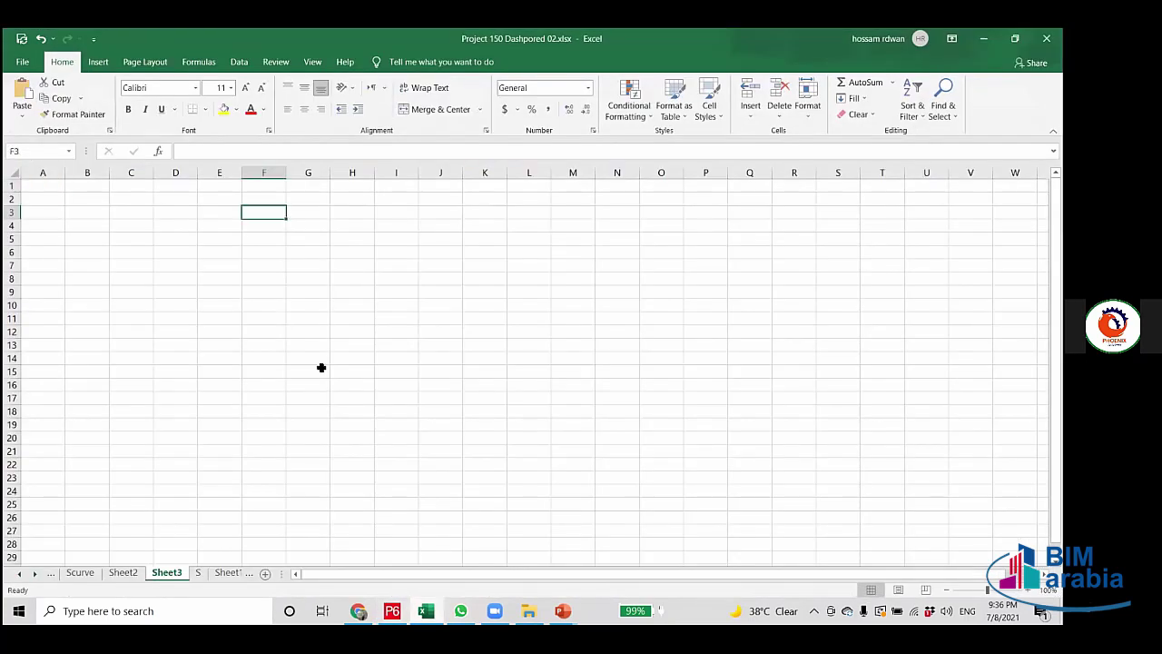
{"action": "type", "text": "15-jan-2"}
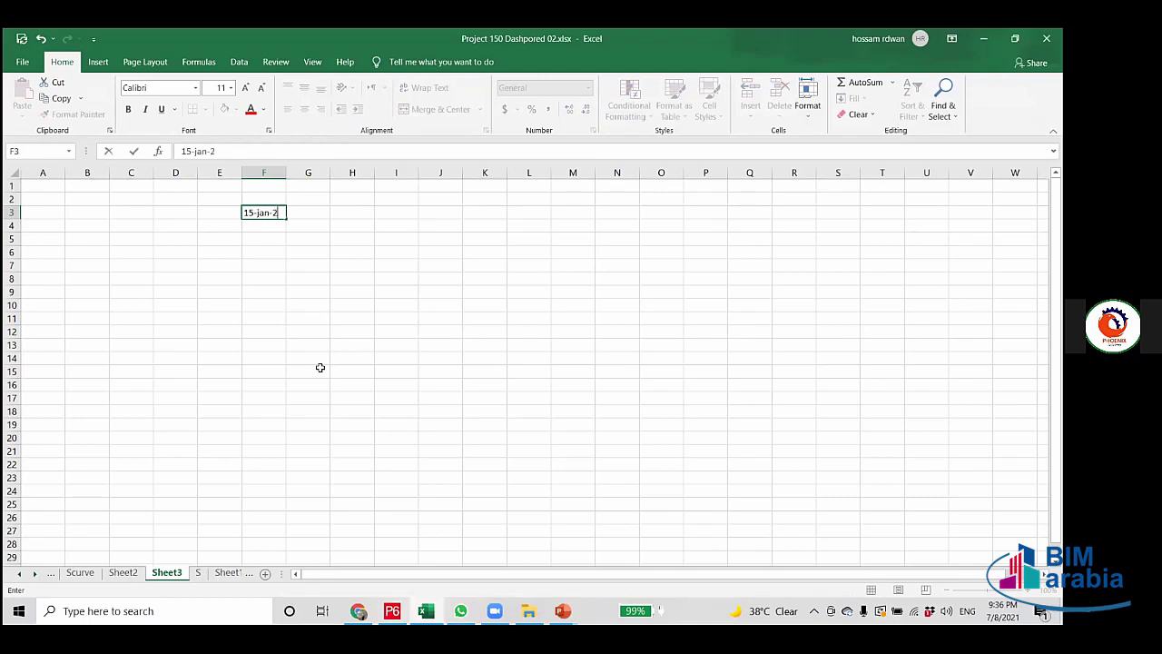
{"action": "type", "text": "022"}
{"action": "left_click", "coordinate": [310, 308]}
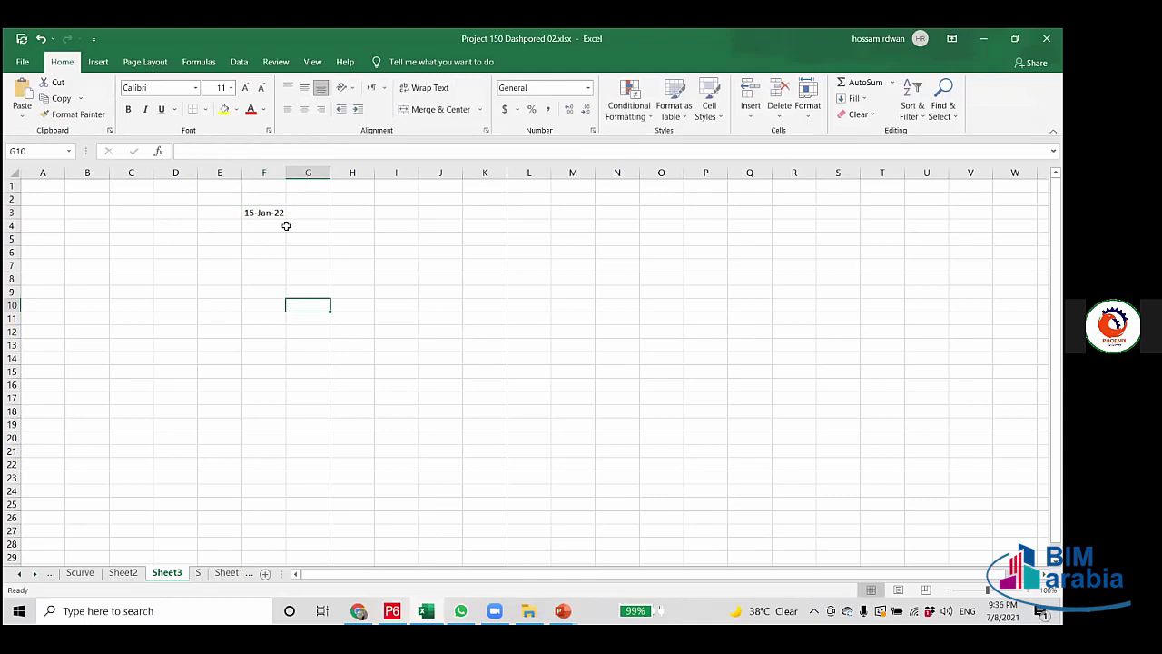
{"action": "left_click", "coordinate": [287, 211]}
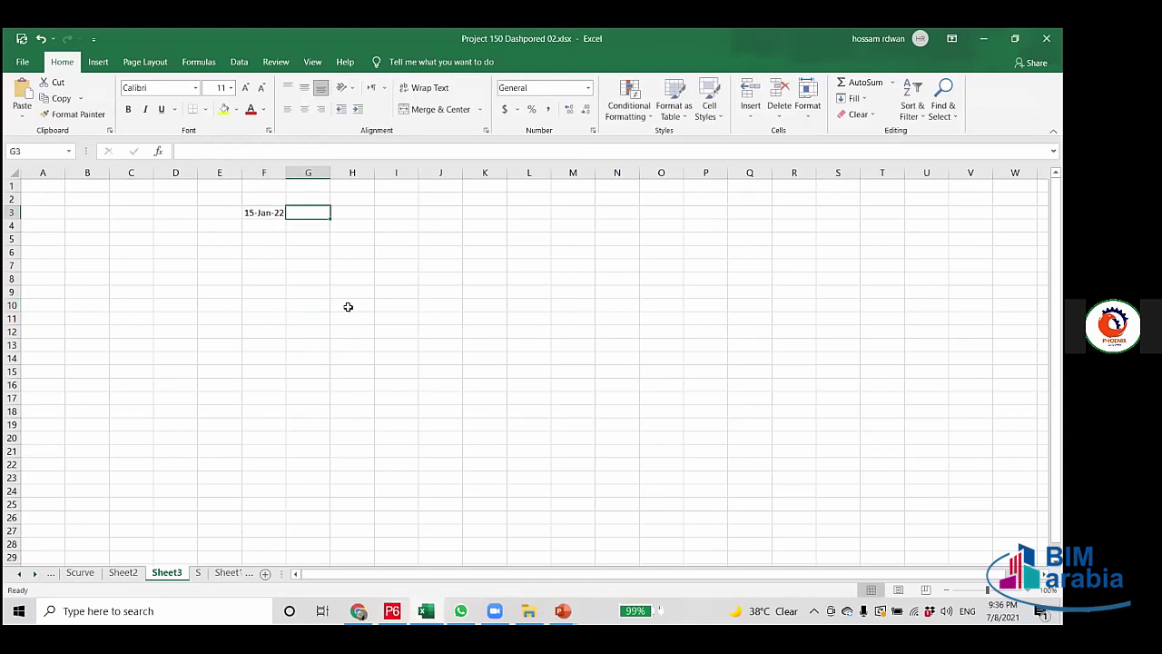
{"action": "type", "text": "600"}
{"action": "left_click", "coordinate": [327, 292]}
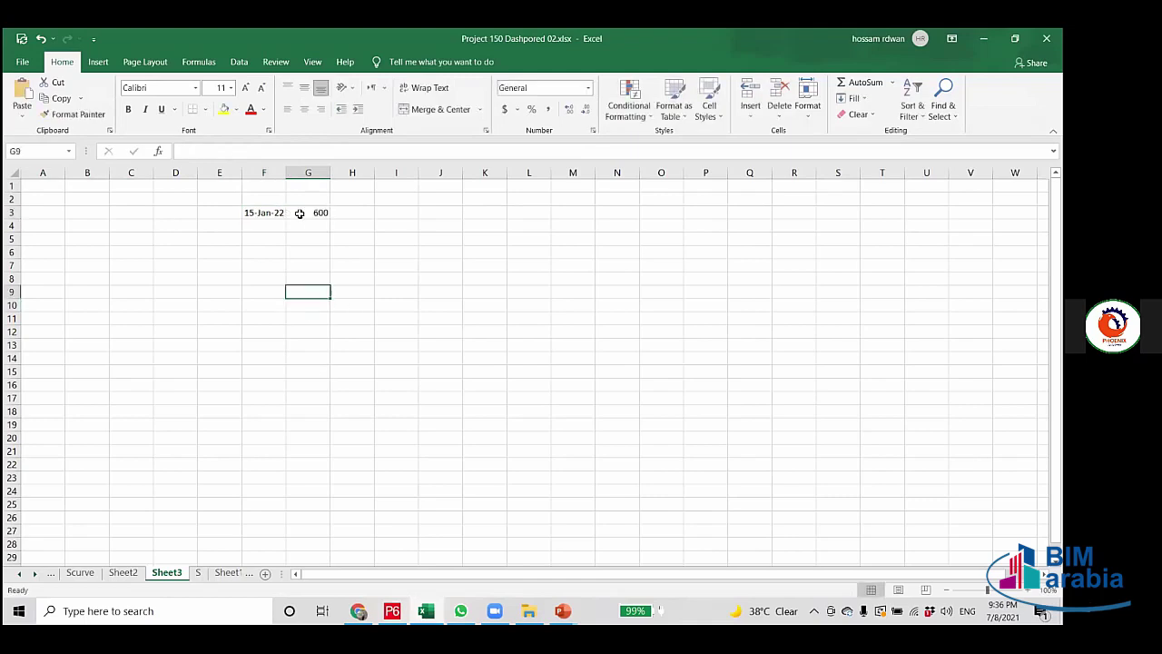
Check the sum of cells F3:G3 against the rescheduled project finish date in Primavera P6, then return to Excel.
{"action": "left_click", "coordinate": [265, 212]}
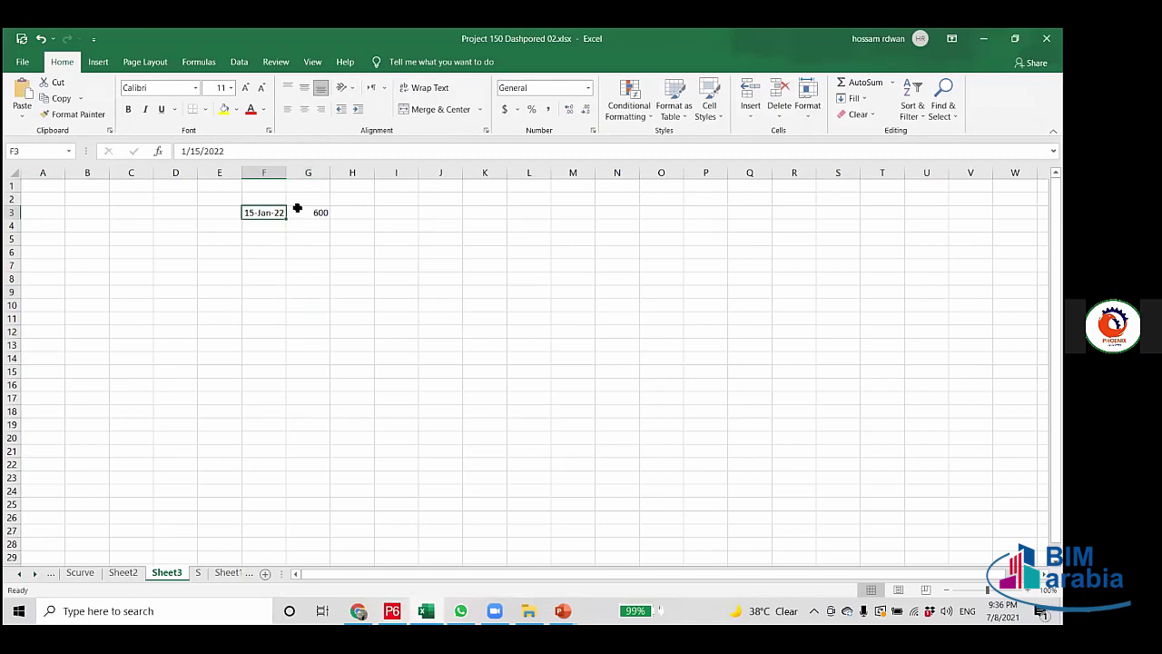
{"action": "left_click_drag", "start_coordinate": [297, 208], "coordinate": [301, 213]}
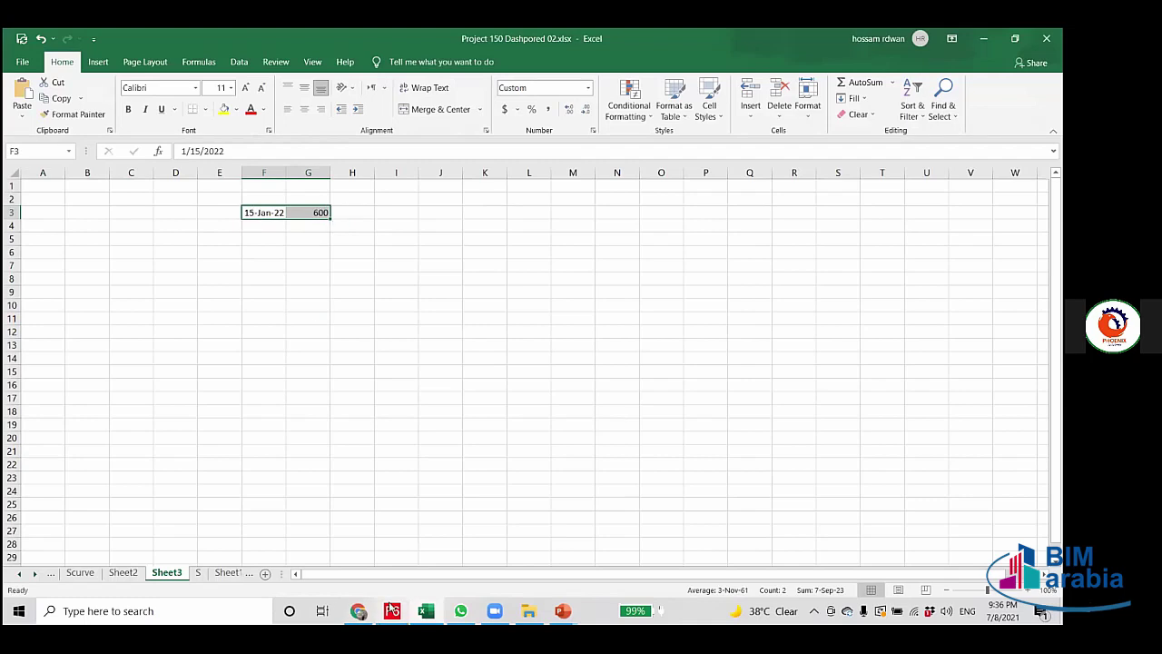
{"action": "key", "text": "alt+Tab"}
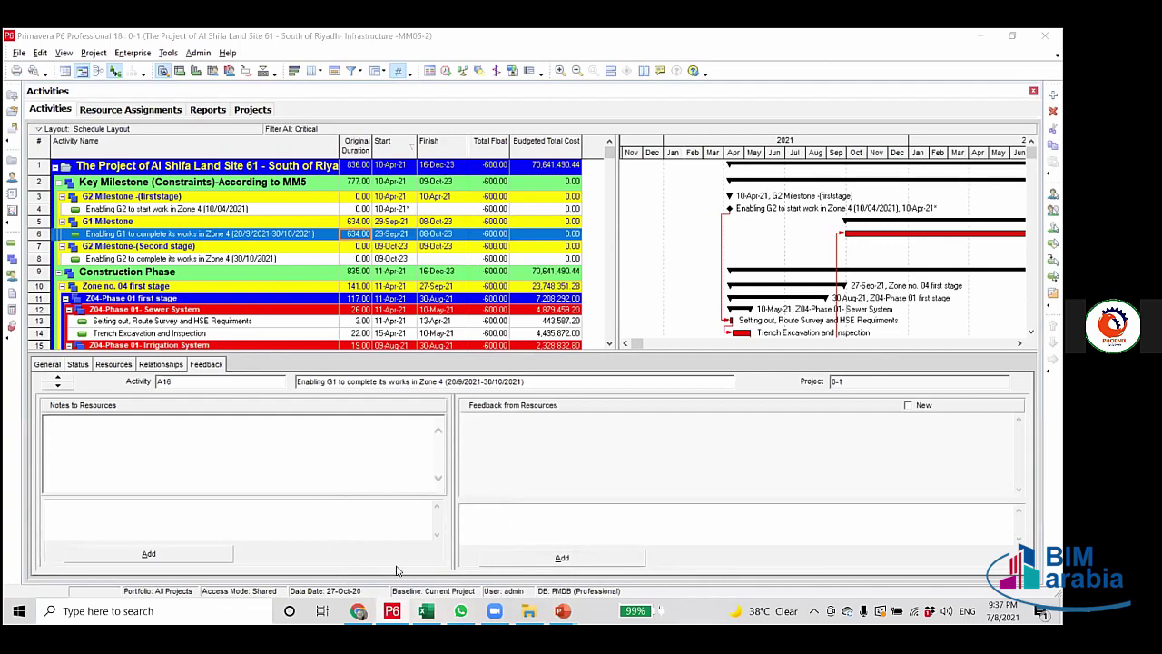
{"action": "key", "text": "alt+Tab"}
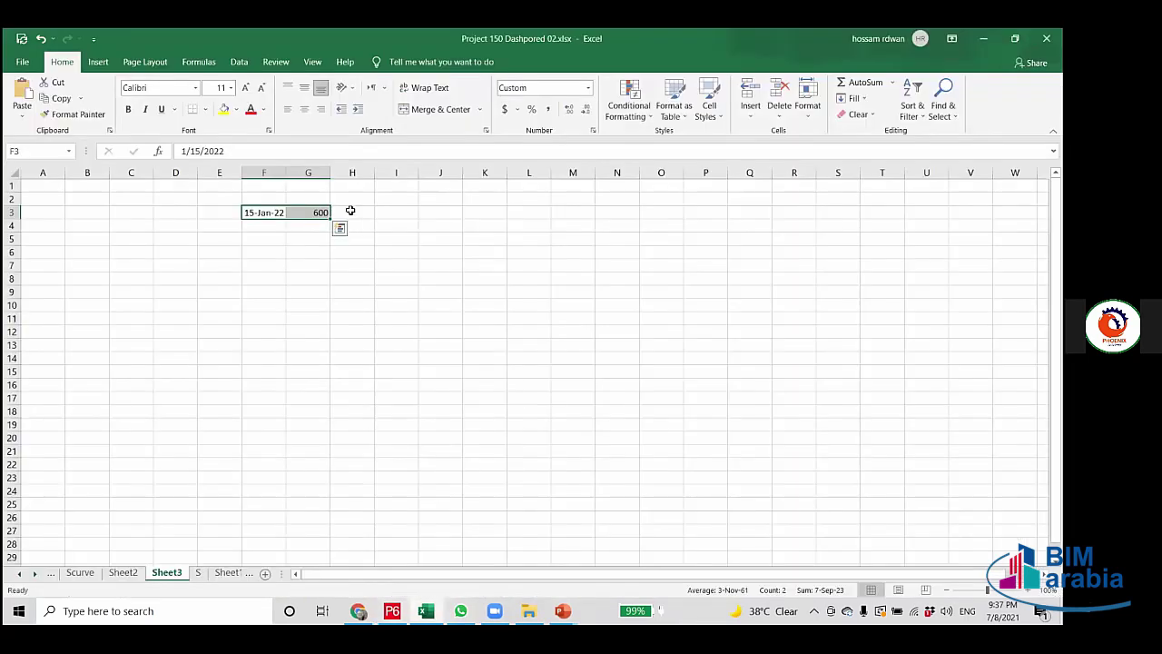
Add the 600 days to the date with the formula =F3+G3 in cell H3 and slightly widen column H.
{"action": "left_click", "coordinate": [351, 211]}
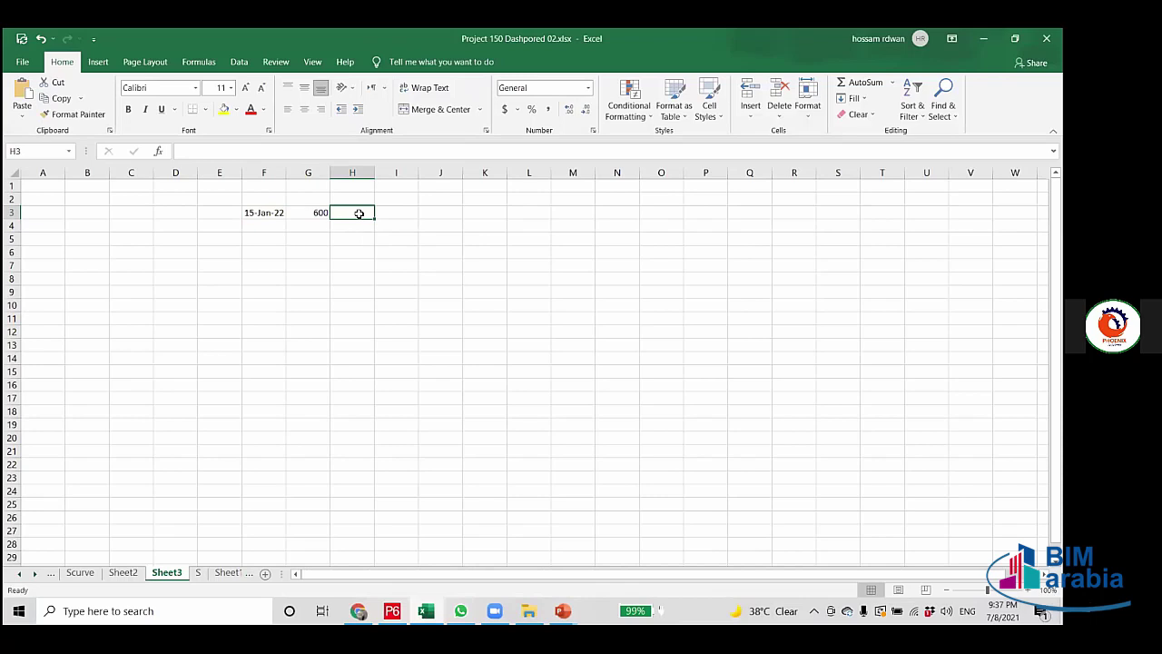
{"action": "type", "text": "="}
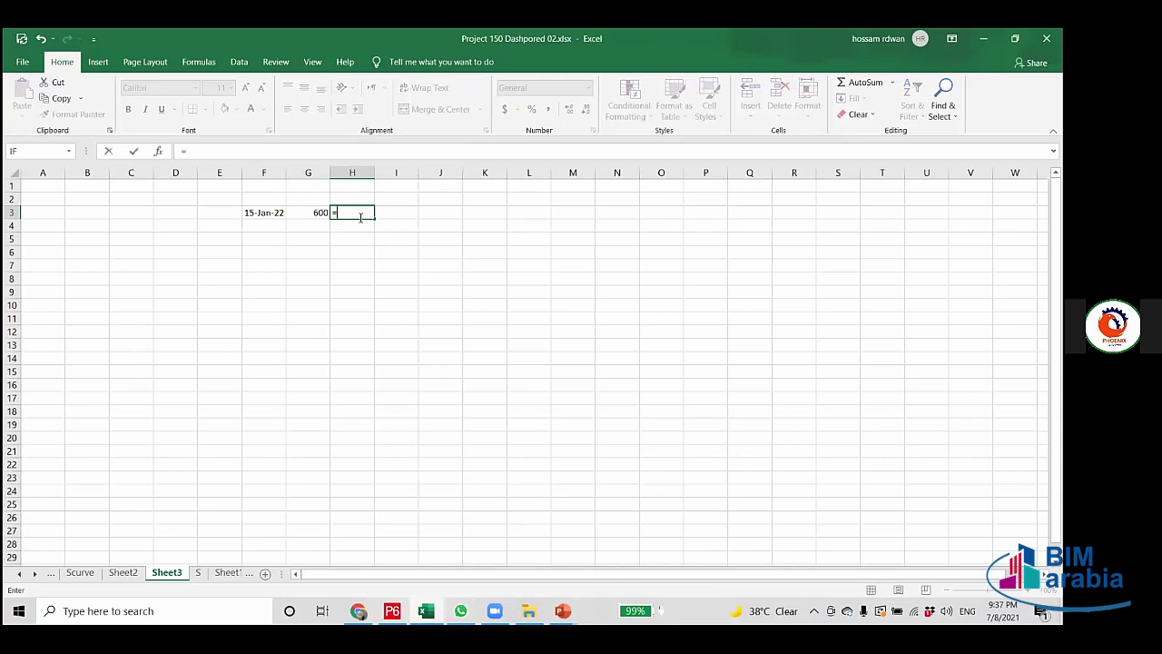
{"action": "left_click", "coordinate": [269, 212]}
{"action": "type", "text": "+"}
{"action": "left_click", "coordinate": [311, 212]}
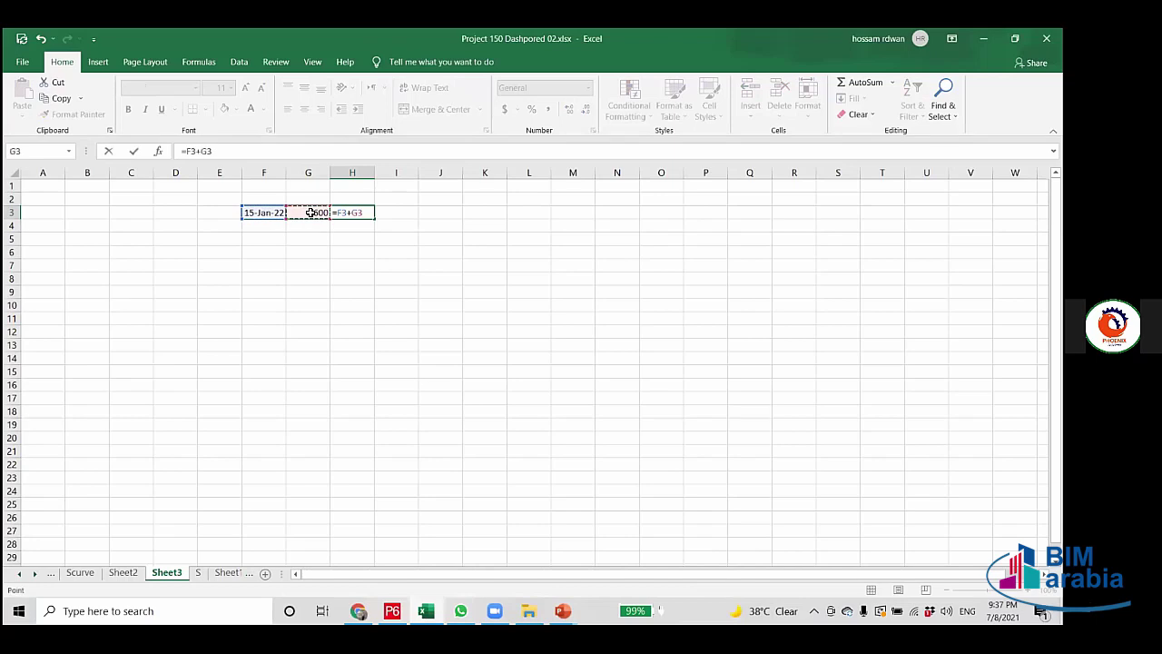
{"action": "key", "text": "Return"}
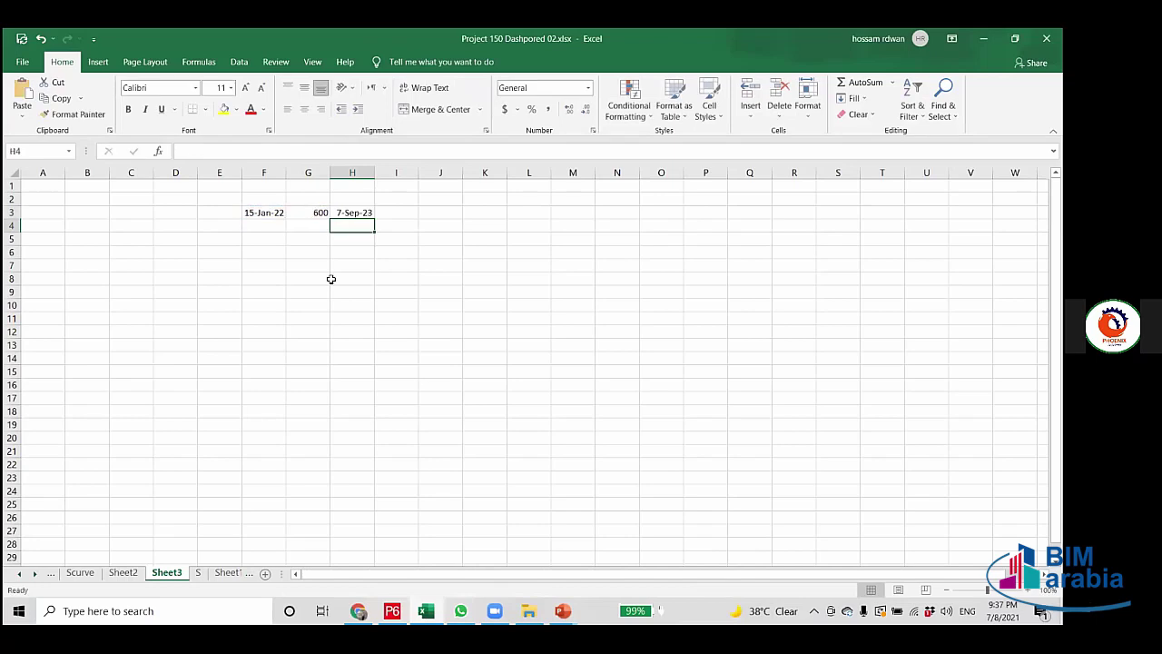
{"action": "left_click", "coordinate": [357, 212]}
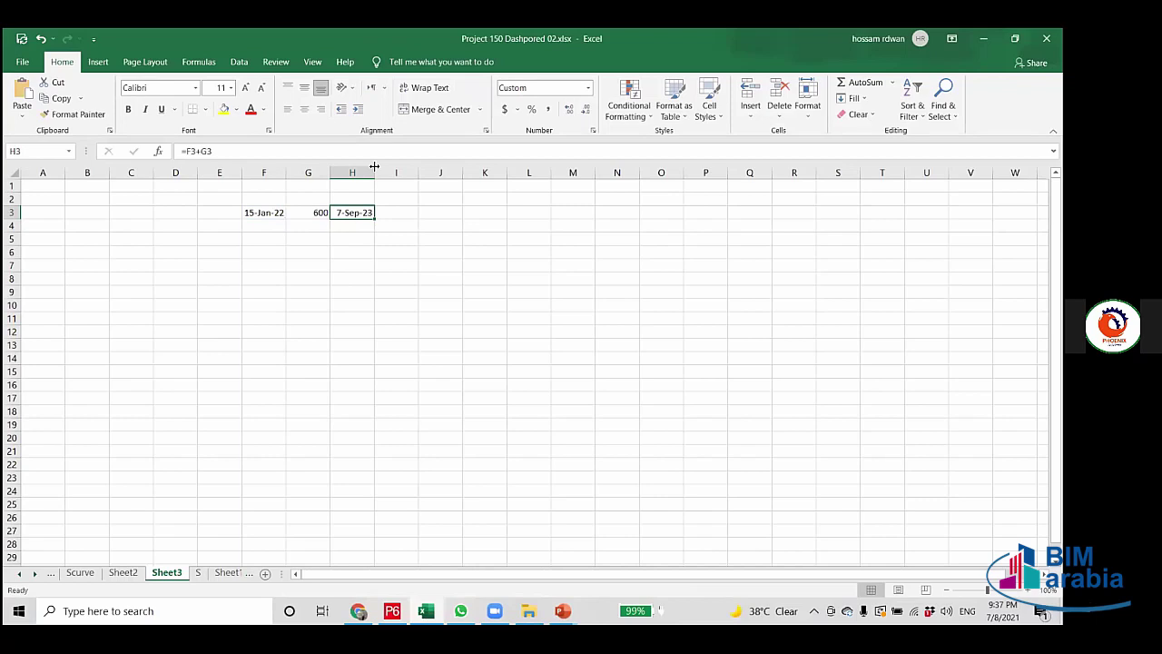
{"action": "left_click_drag", "start_coordinate": [375, 172], "coordinate": [382, 173]}
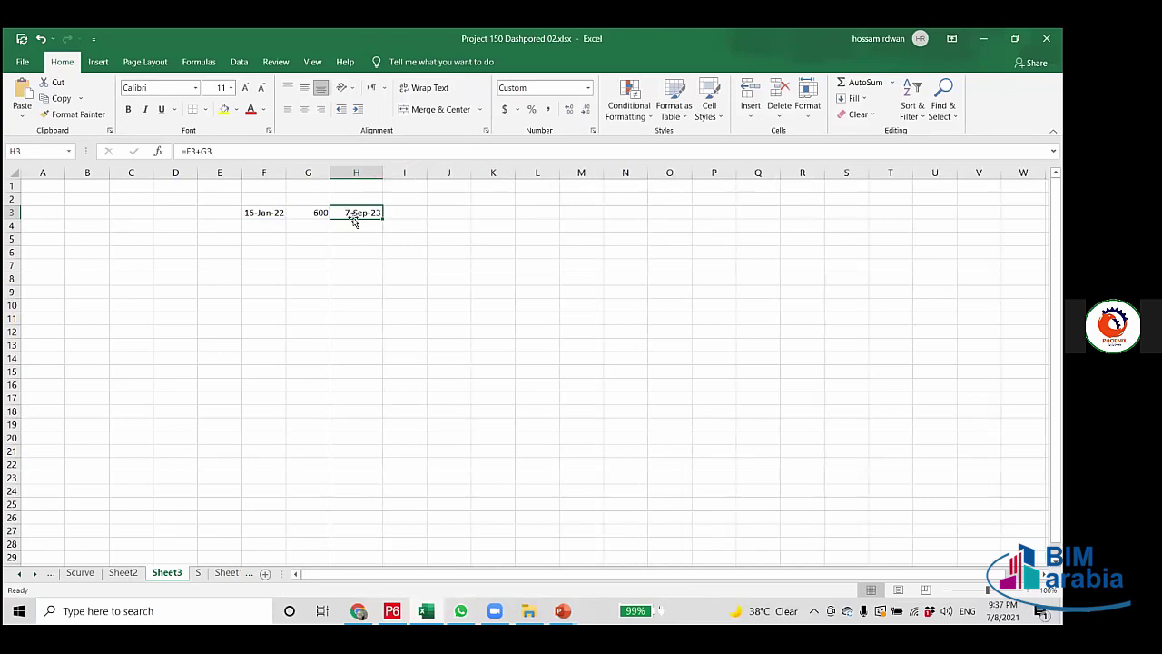
Compare the calculated date in cell H3 with the project finish date in Primavera P6.
{"action": "left_click", "coordinate": [350, 227]}
{"action": "left_click", "coordinate": [348, 211]}
{"action": "key", "text": "alt+Tab"}
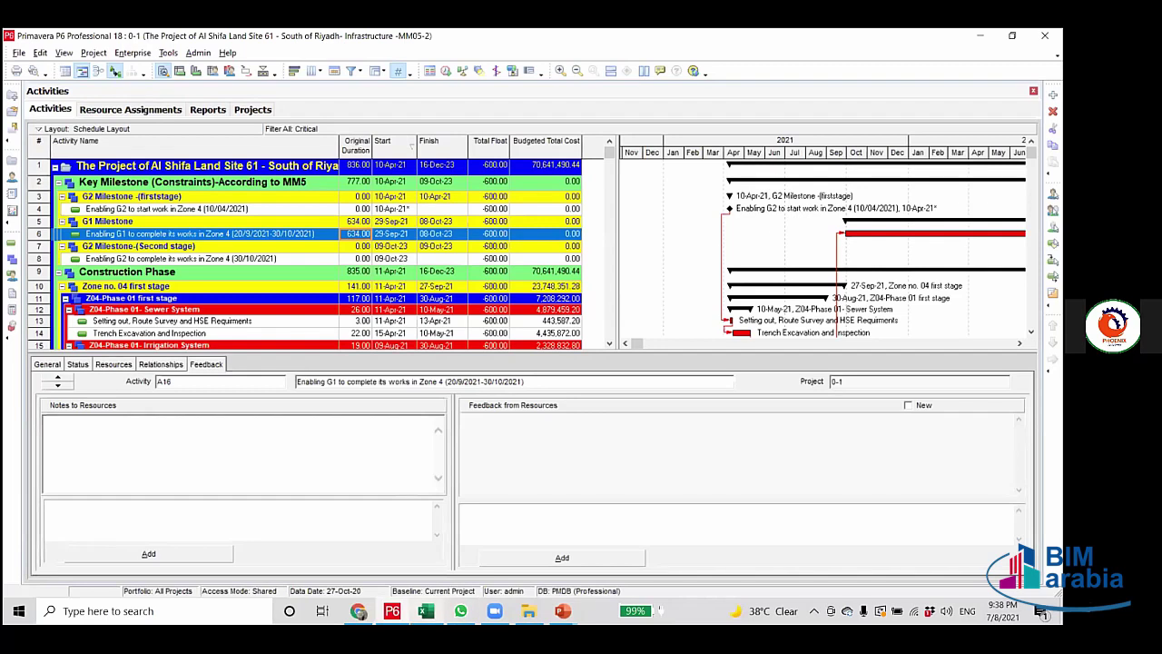
{"action": "left_click", "coordinate": [426, 610]}
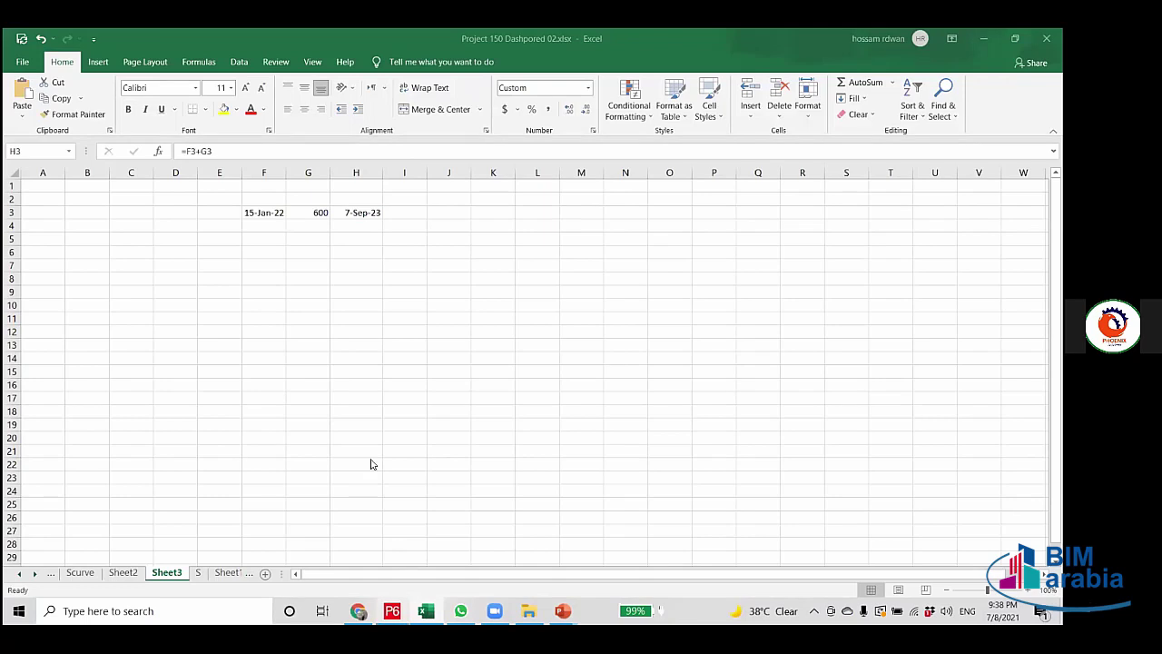
Return to Primavera P6, set the Original Duration of the Zone 4 Enabling G1 completion activity to 34 and reschedule the project.
{"action": "key", "text": "alt+Tab"}
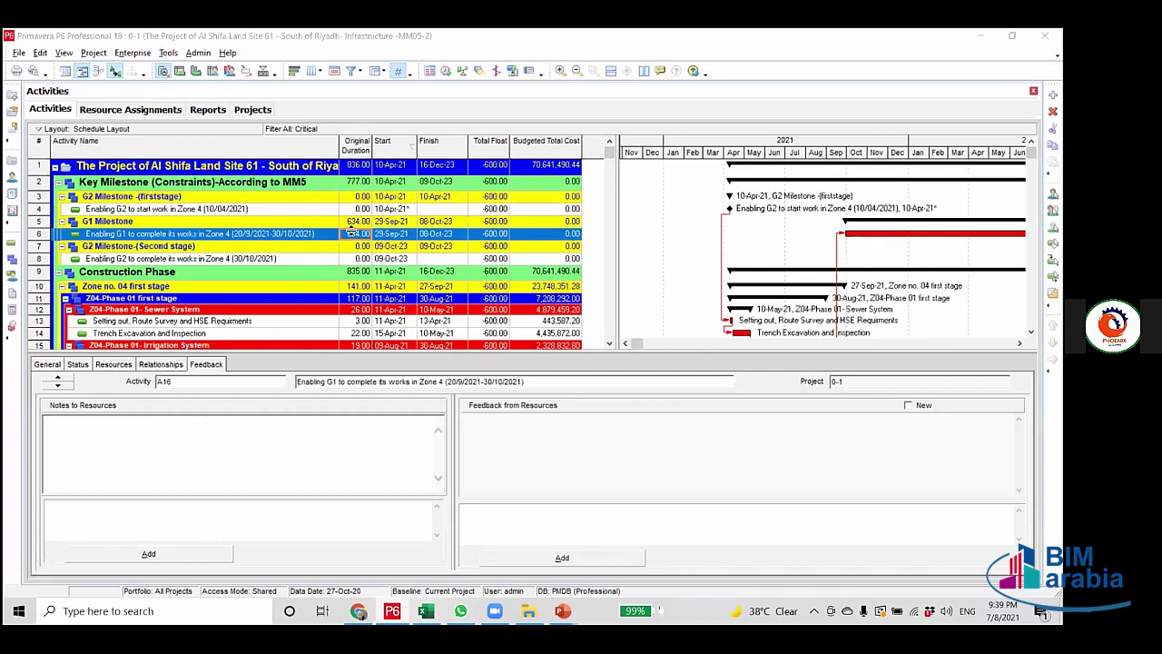
{"action": "left_click", "coordinate": [349, 234]}
{"action": "left_click", "coordinate": [342, 233]}
{"action": "key", "text": "Delete"}
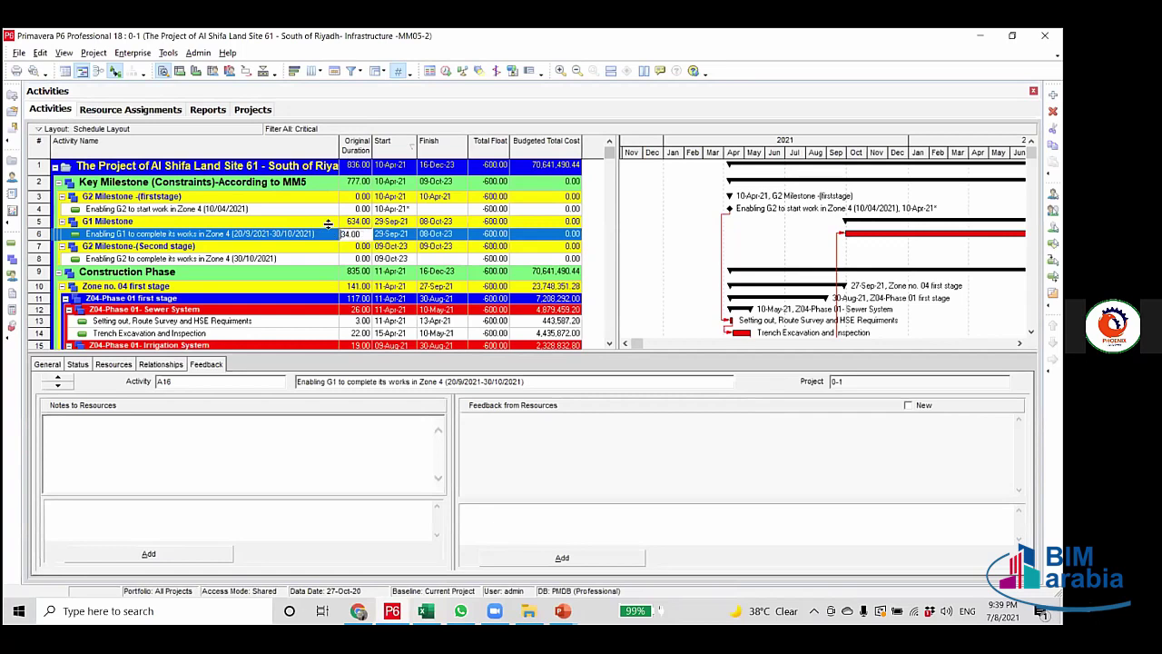
{"action": "left_click", "coordinate": [358, 264]}
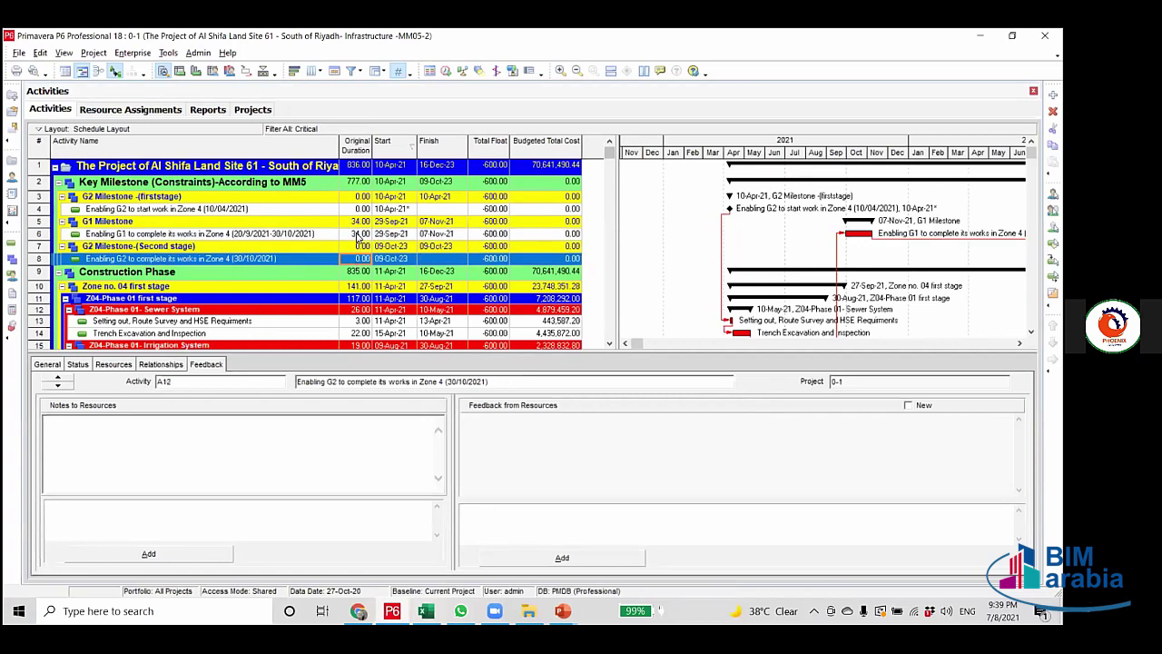
{"action": "left_click", "coordinate": [357, 235]}
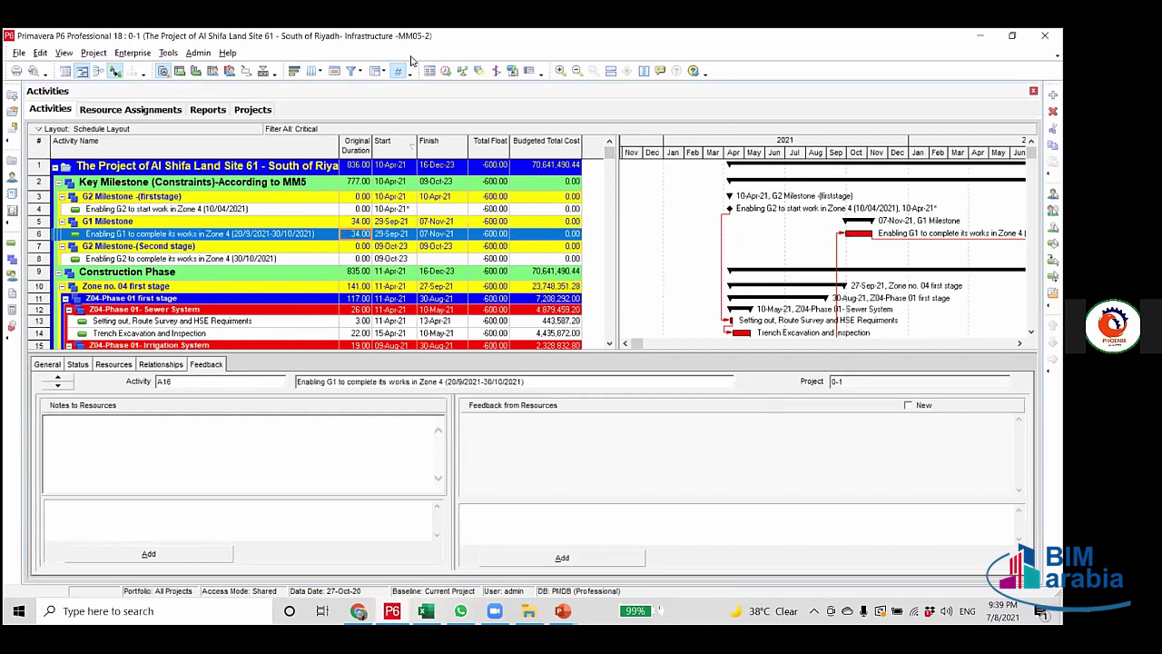
{"action": "left_click", "coordinate": [446, 71]}
{"action": "left_click", "coordinate": [681, 273]}
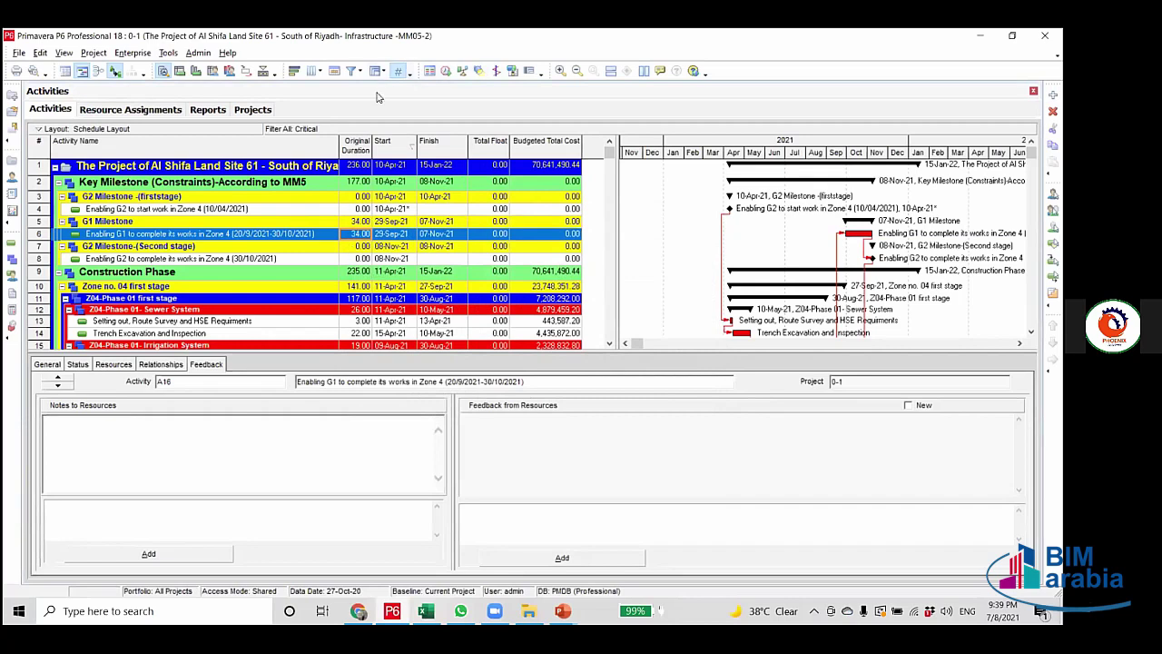
Replace the Critical filter with All Activities and apply it to the layout.
{"action": "left_click", "coordinate": [351, 72]}
{"action": "left_click", "coordinate": [400, 195]}
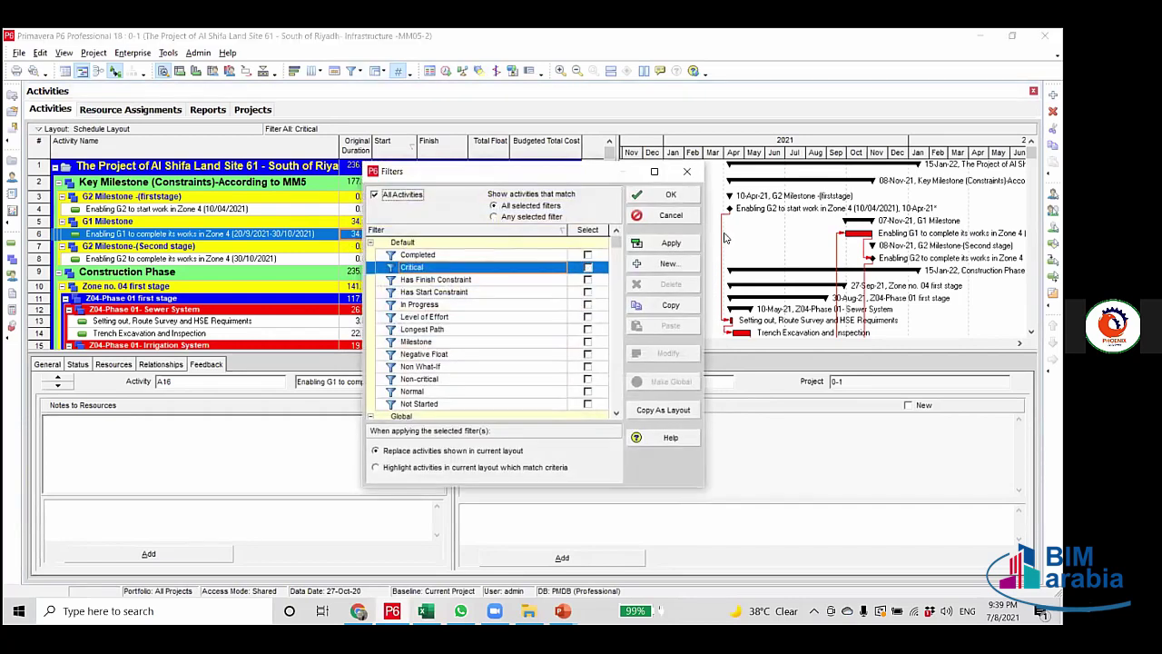
{"action": "left_click", "coordinate": [672, 244]}
{"action": "left_click", "coordinate": [671, 195]}
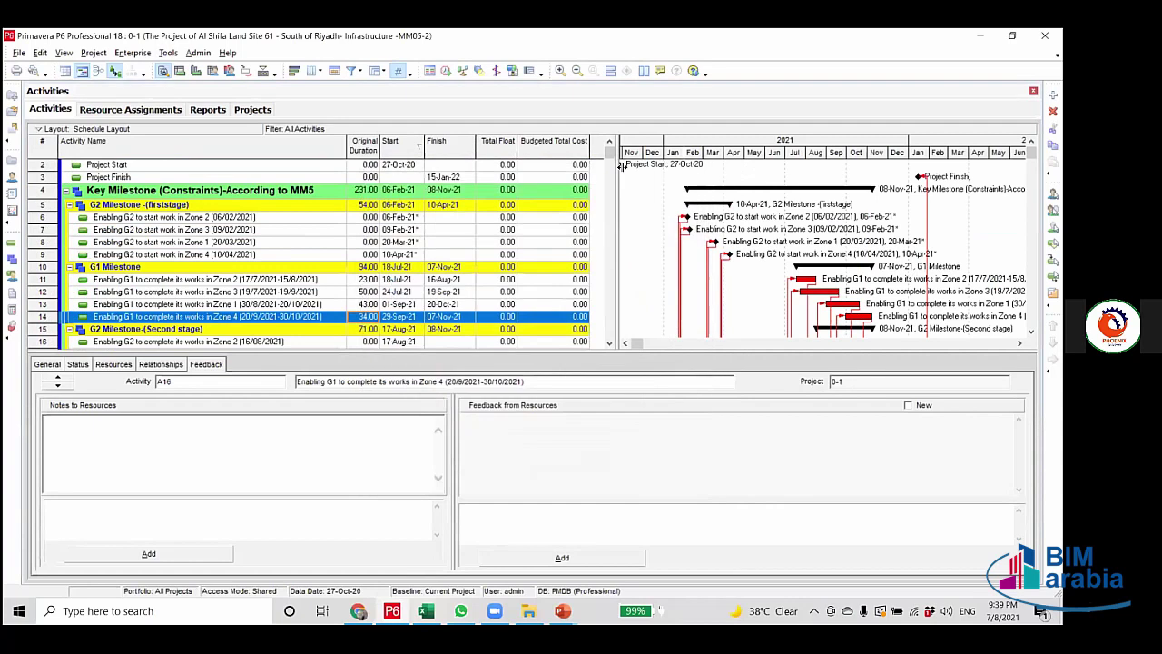
Review the Original Durations of the G1 Milestone activities for Zones 2, 3 and 4 against the project summary row.
{"action": "left_click", "coordinate": [610, 142]}
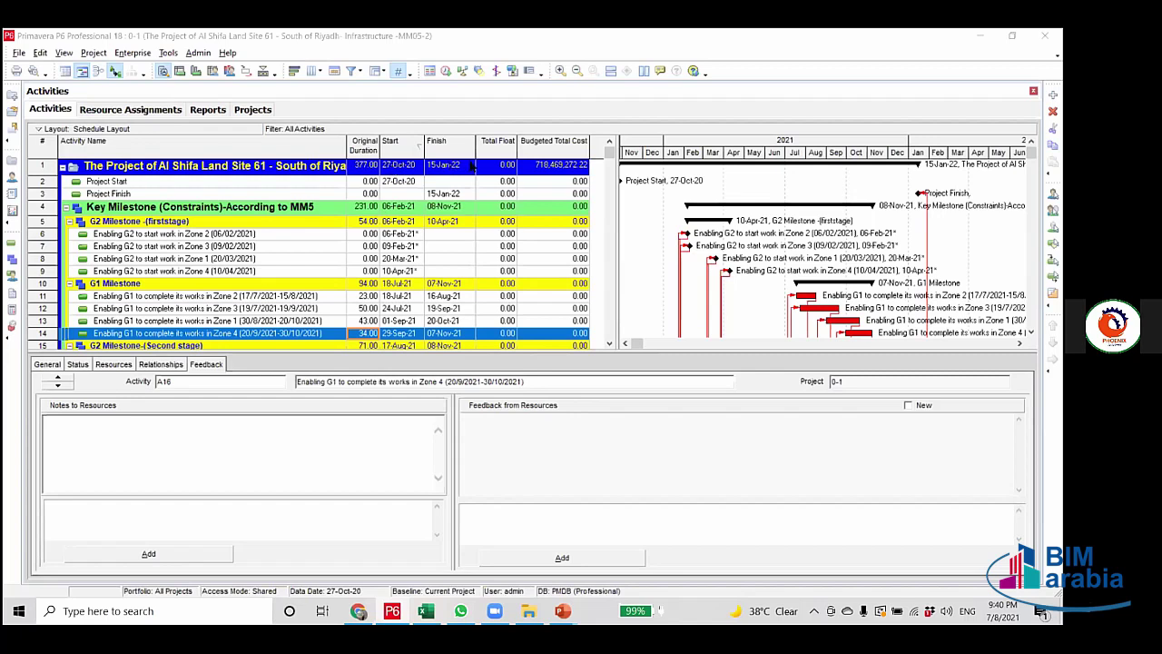
{"action": "left_click", "coordinate": [353, 309]}
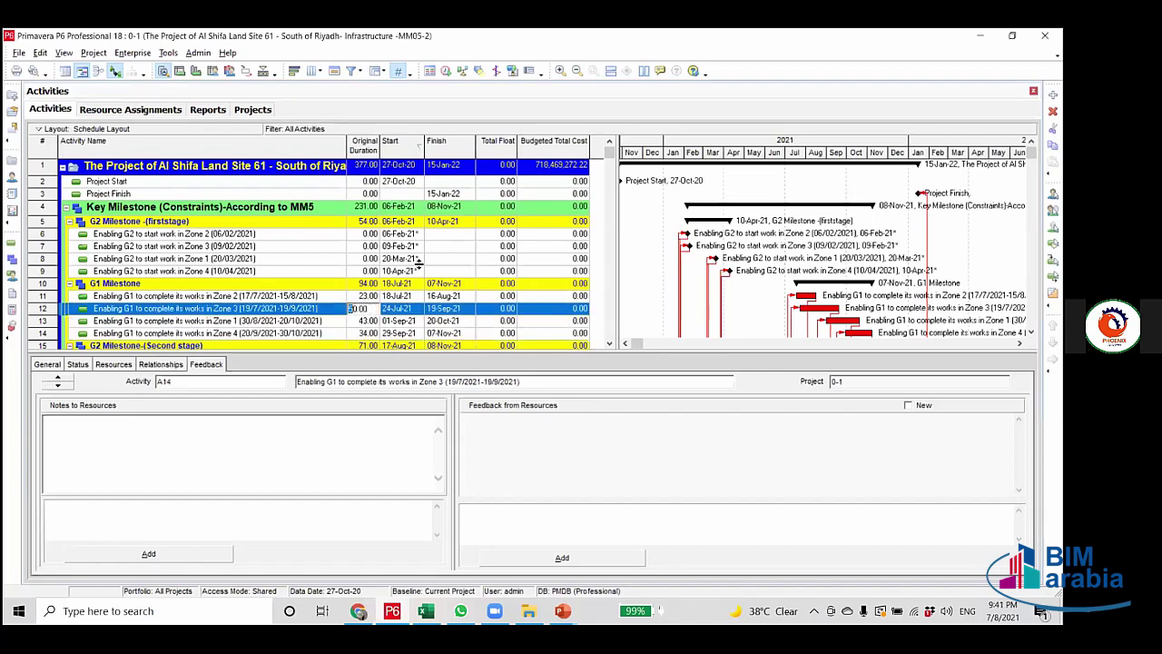
{"action": "left_click", "coordinate": [354, 333]}
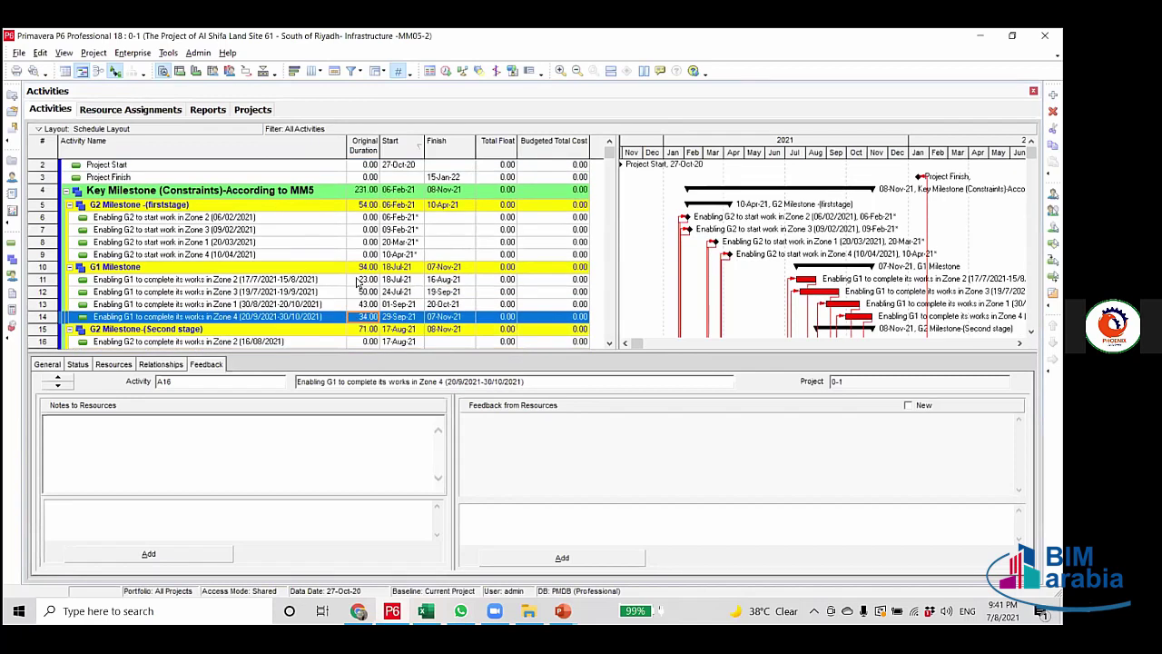
{"action": "left_click", "coordinate": [358, 279]}
{"action": "left_click", "coordinate": [358, 279]}
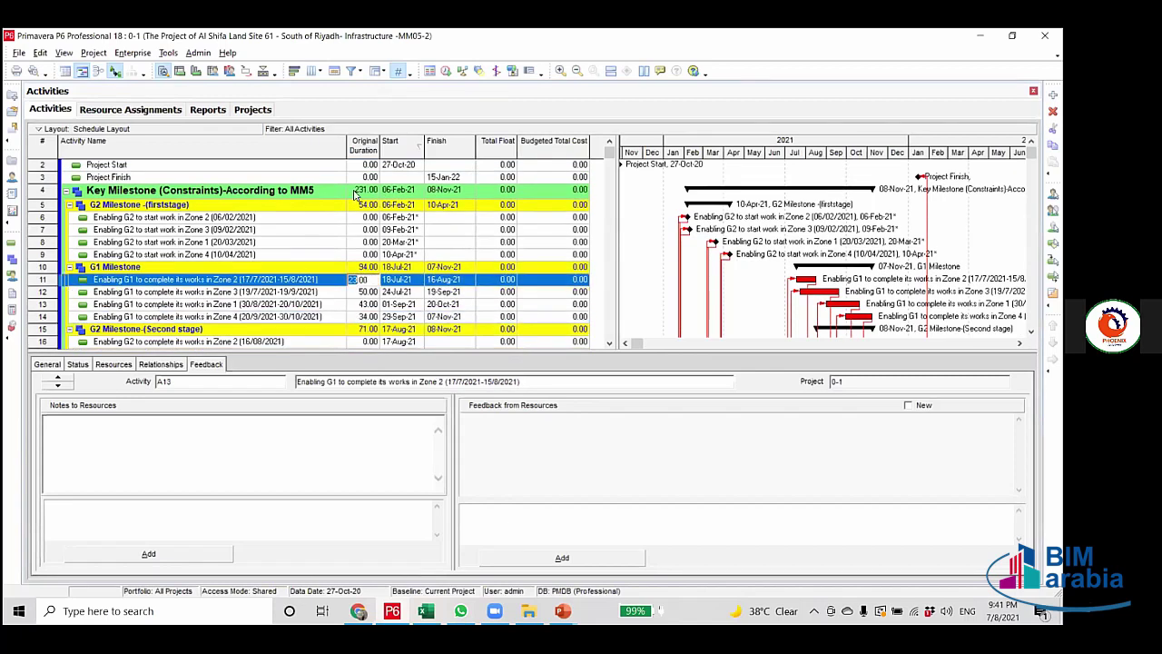
{"action": "left_click", "coordinate": [609, 141]}
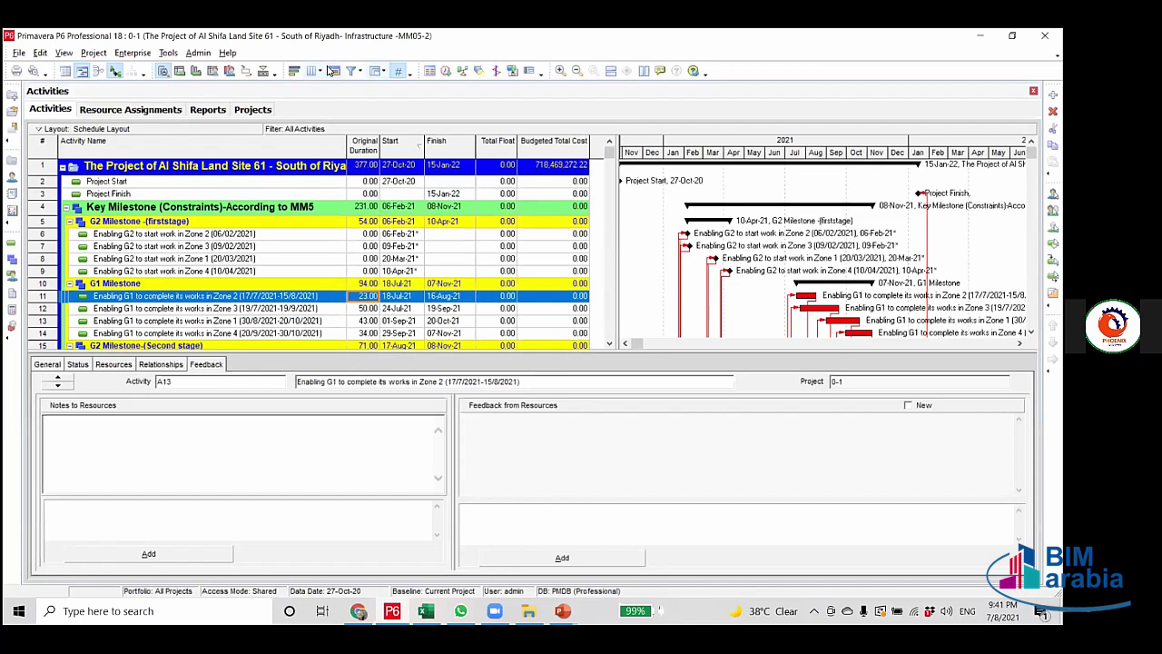
Filter the layout to show only activities matching the default Critical filter.
{"action": "left_click", "coordinate": [350, 71]}
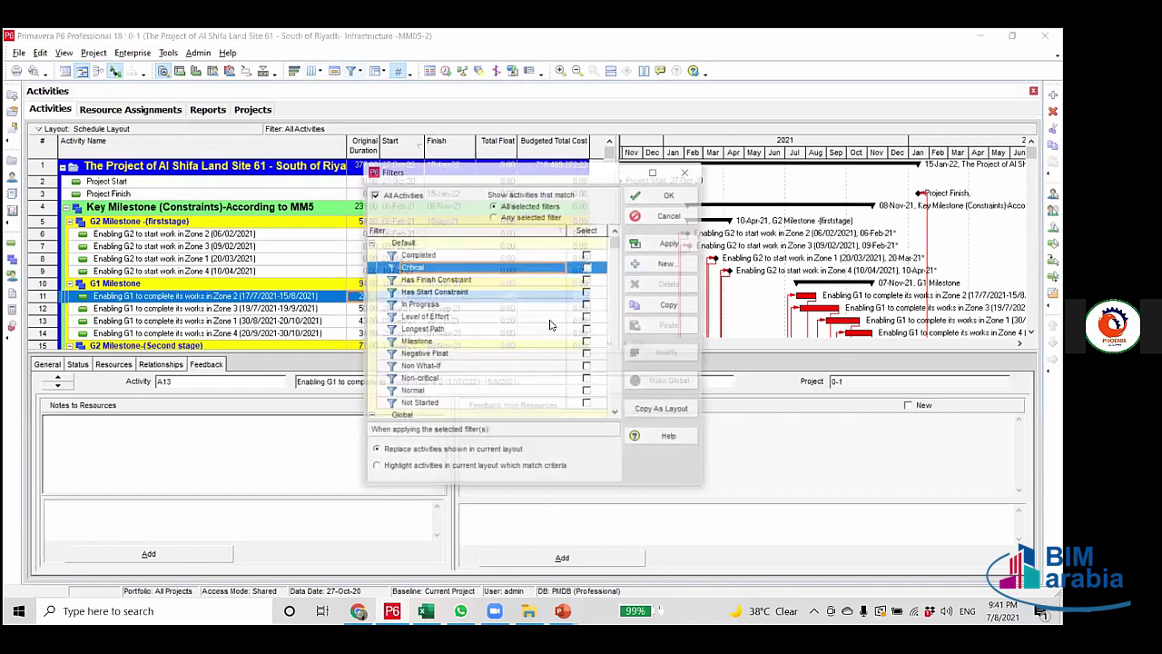
{"action": "left_click", "coordinate": [587, 267]}
{"action": "left_click", "coordinate": [671, 243]}
{"action": "left_click", "coordinate": [671, 195]}
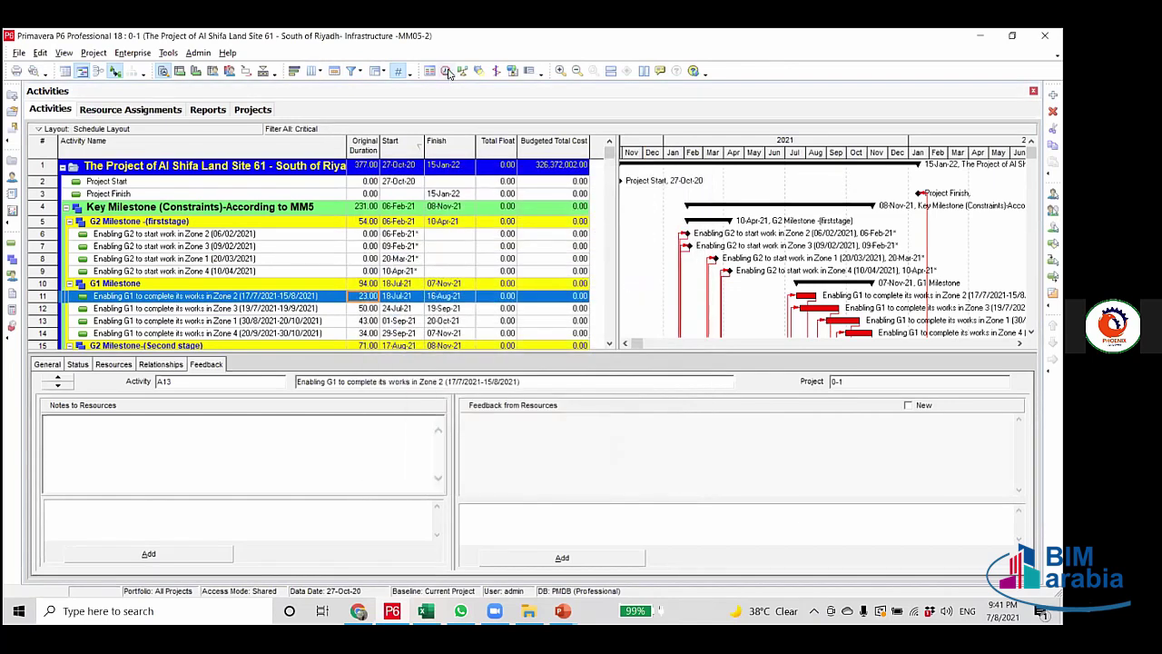
Review the critical activities and reschedule the project with the 27-Oct-20 data date.
{"action": "scroll", "coordinate": [483, 308], "scroll_direction": "down", "scroll_amount": 5}
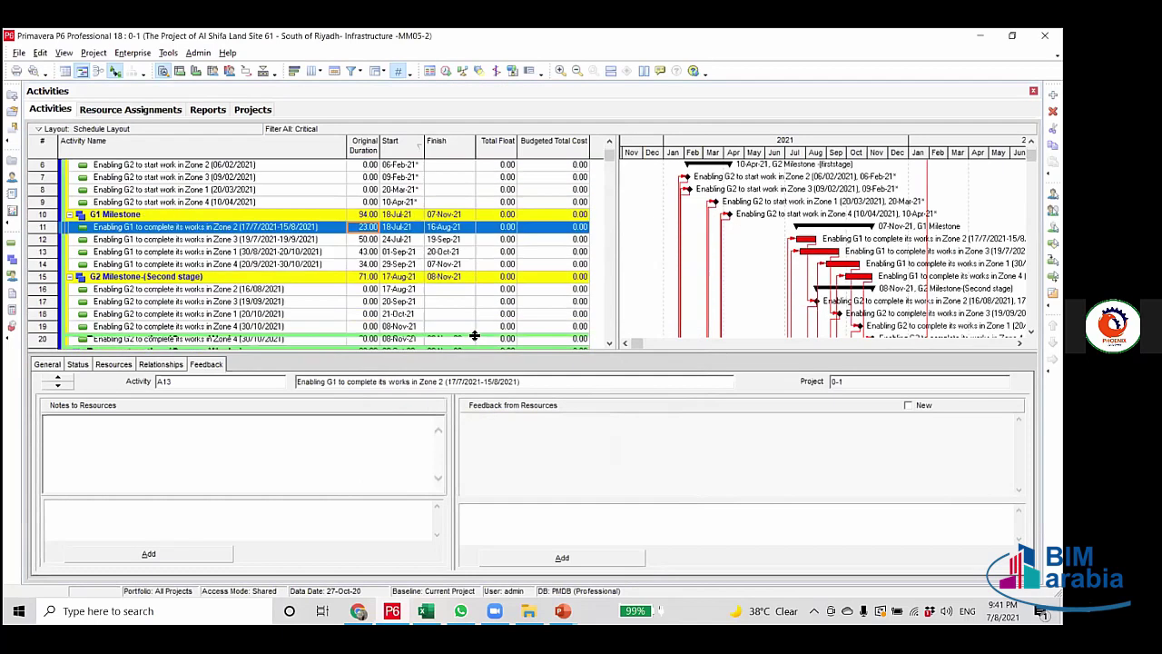
{"action": "scroll", "coordinate": [483, 308], "scroll_direction": "up", "scroll_amount": 5}
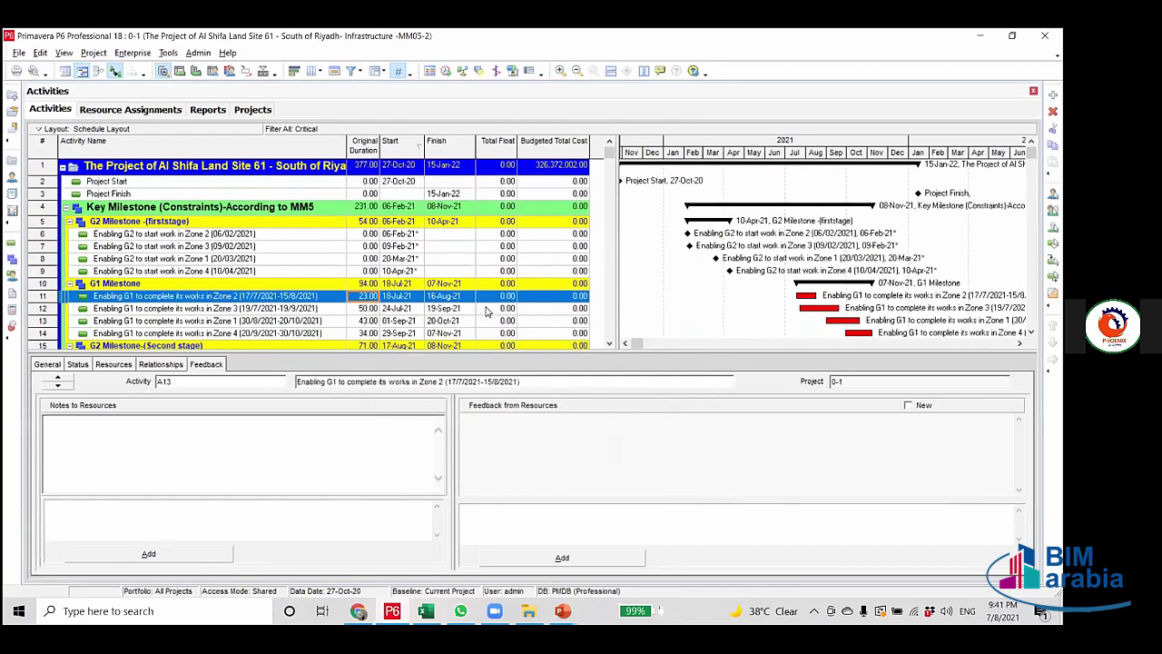
{"action": "key", "text": "F9"}
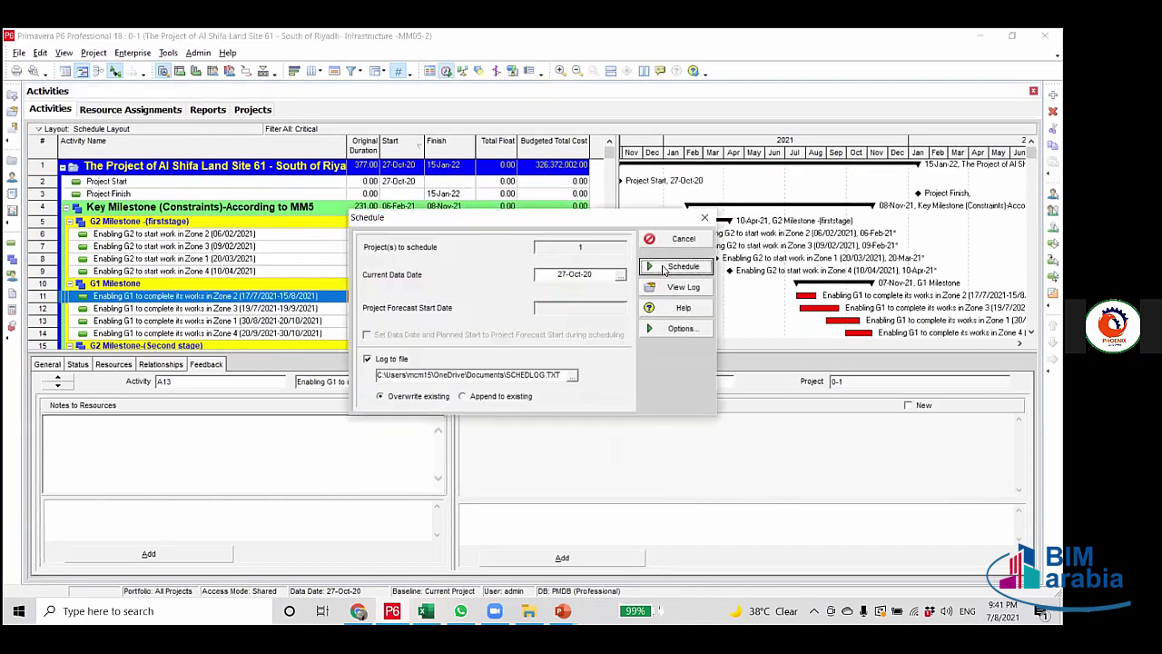
{"action": "left_click", "coordinate": [677, 268]}
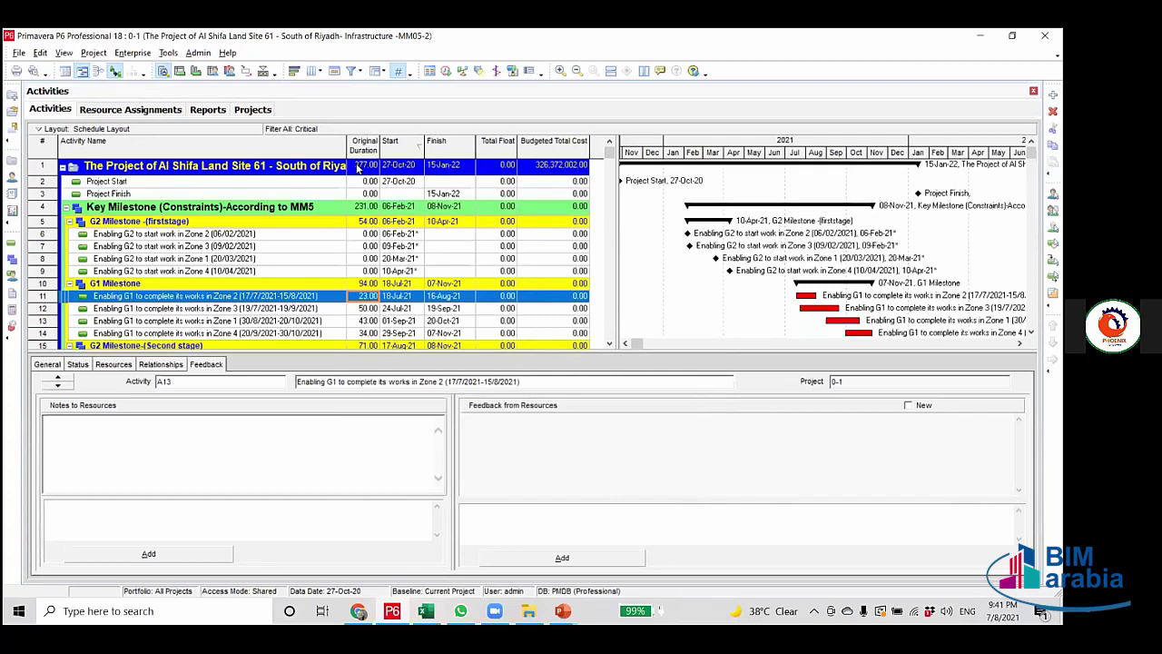
Inspect the Original Durations of the Zone 3 and Zone 4 Enabling G1 completion activities in the critical list.
{"action": "scroll", "coordinate": [355, 291], "scroll_direction": "down", "scroll_amount": 1}
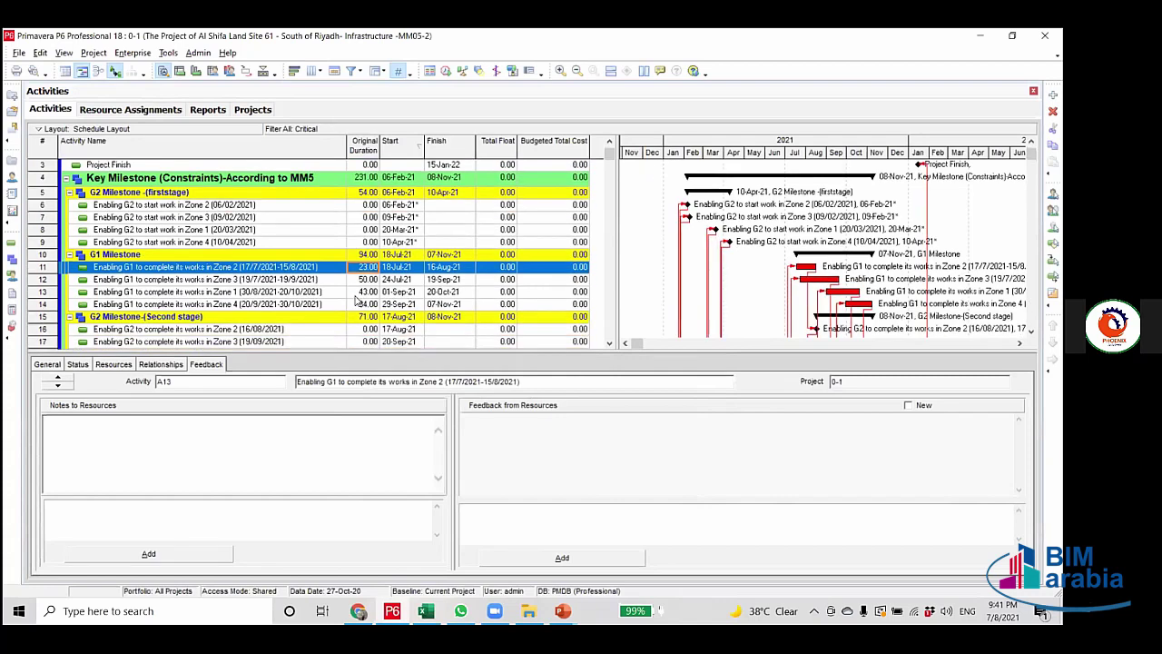
{"action": "left_click", "coordinate": [356, 281]}
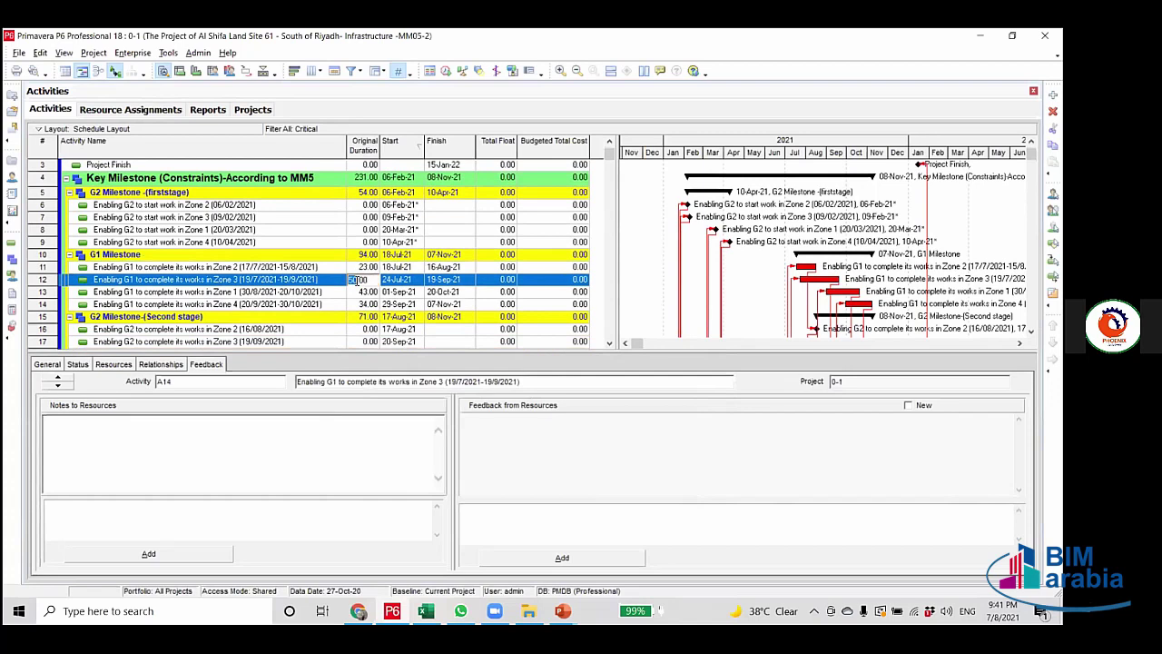
{"action": "left_click", "coordinate": [356, 306]}
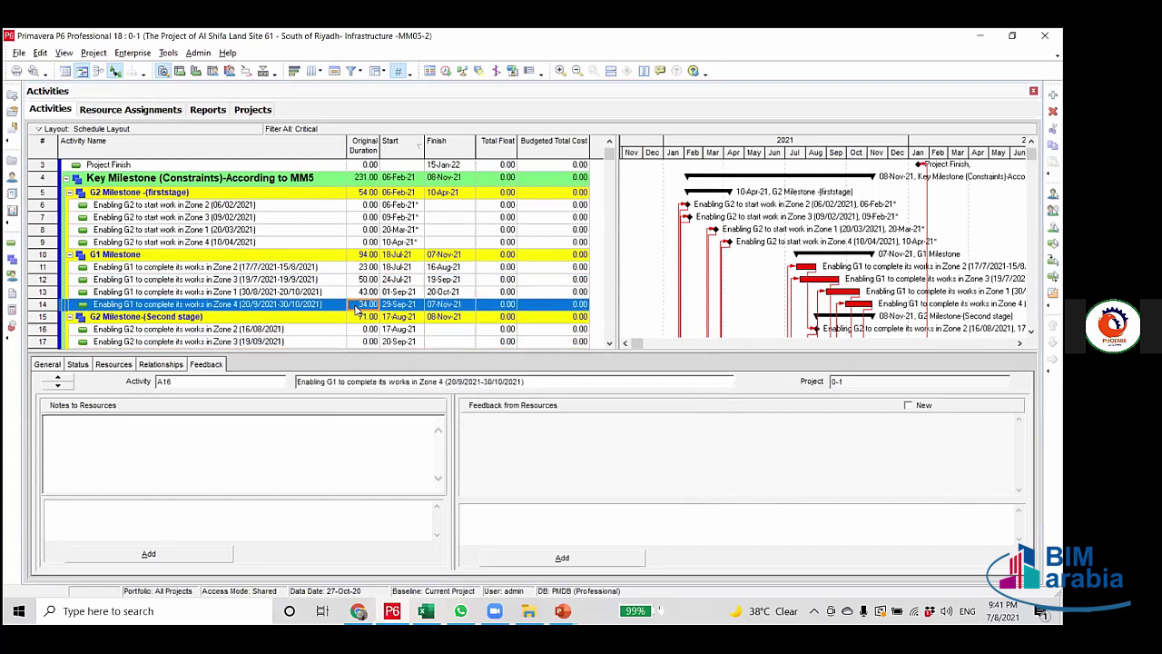
{"action": "scroll", "coordinate": [516, 256], "scroll_direction": "up", "scroll_amount": 1}
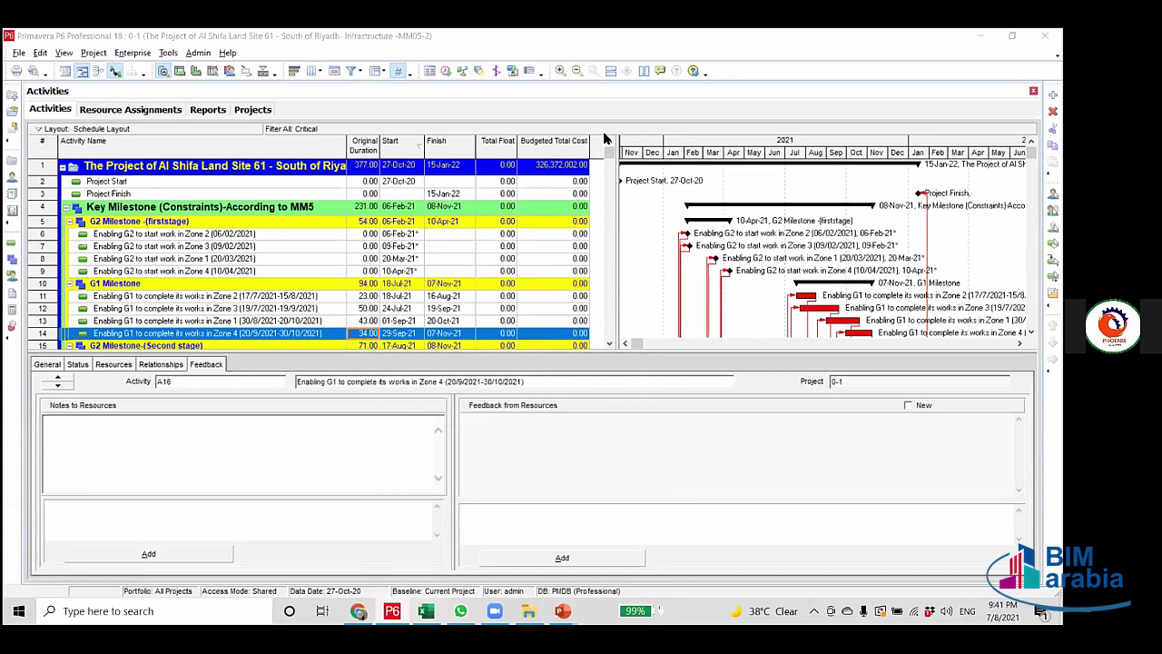
Restore the All Activities filter in place of Critical and switch to the PowerPoint presentation.
{"action": "left_click", "coordinate": [354, 71]}
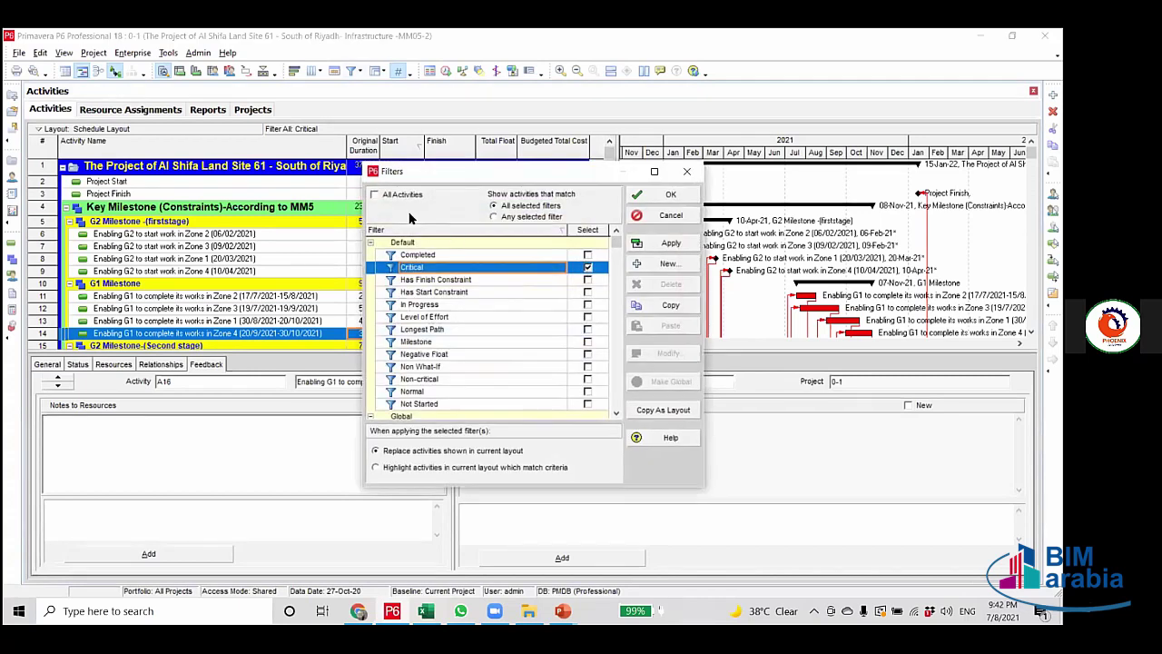
{"action": "left_click", "coordinate": [412, 196]}
{"action": "left_click", "coordinate": [677, 245]}
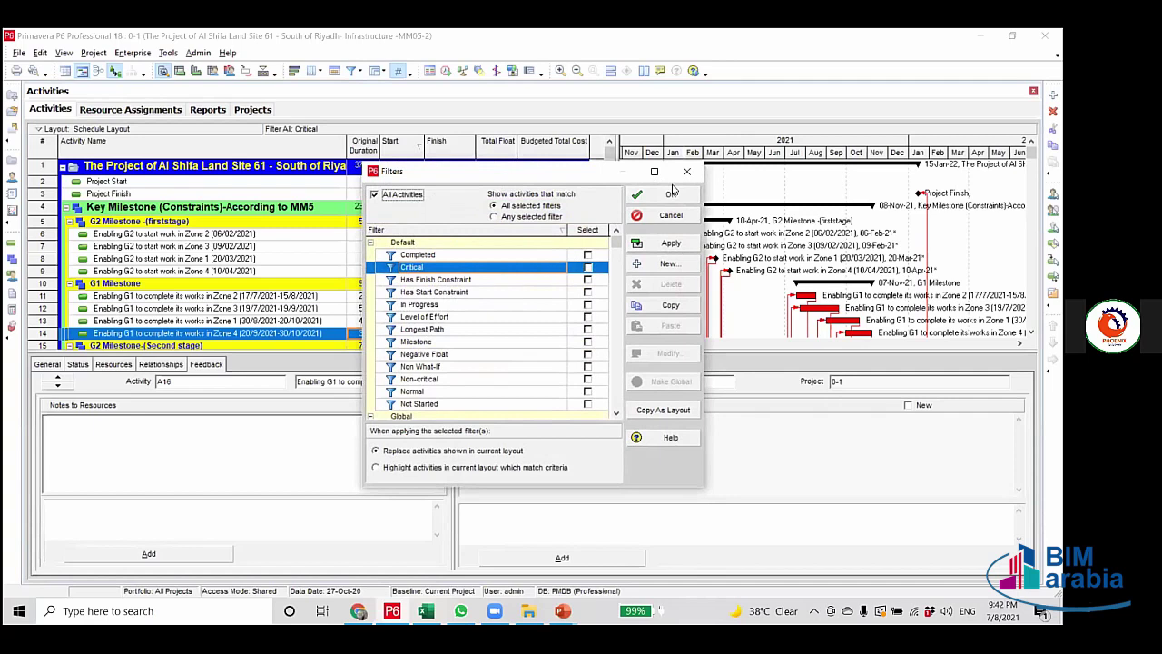
{"action": "left_click", "coordinate": [672, 195]}
{"action": "scroll", "coordinate": [476, 229], "scroll_direction": "up", "scroll_amount": 1}
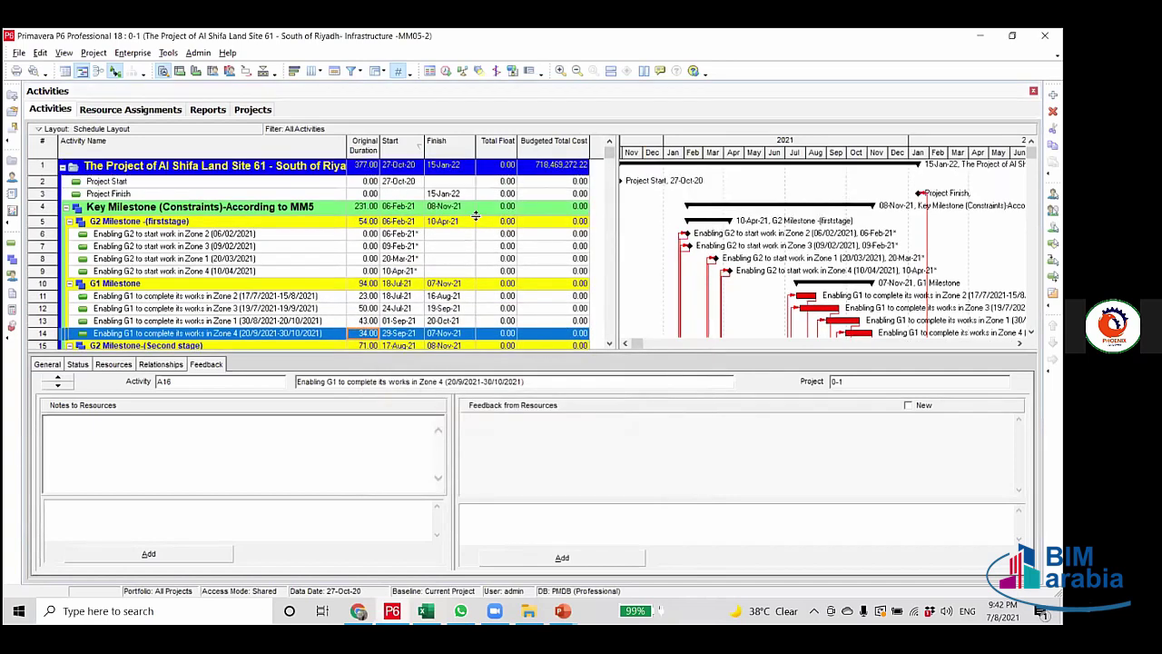
{"action": "left_click", "coordinate": [562, 608]}
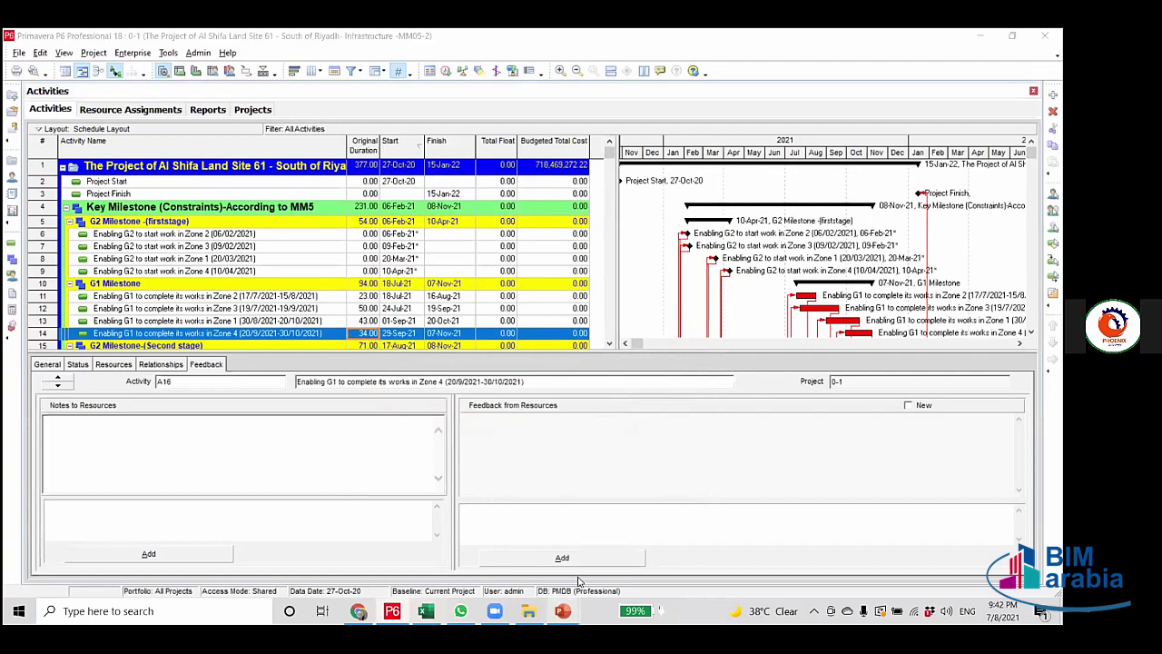
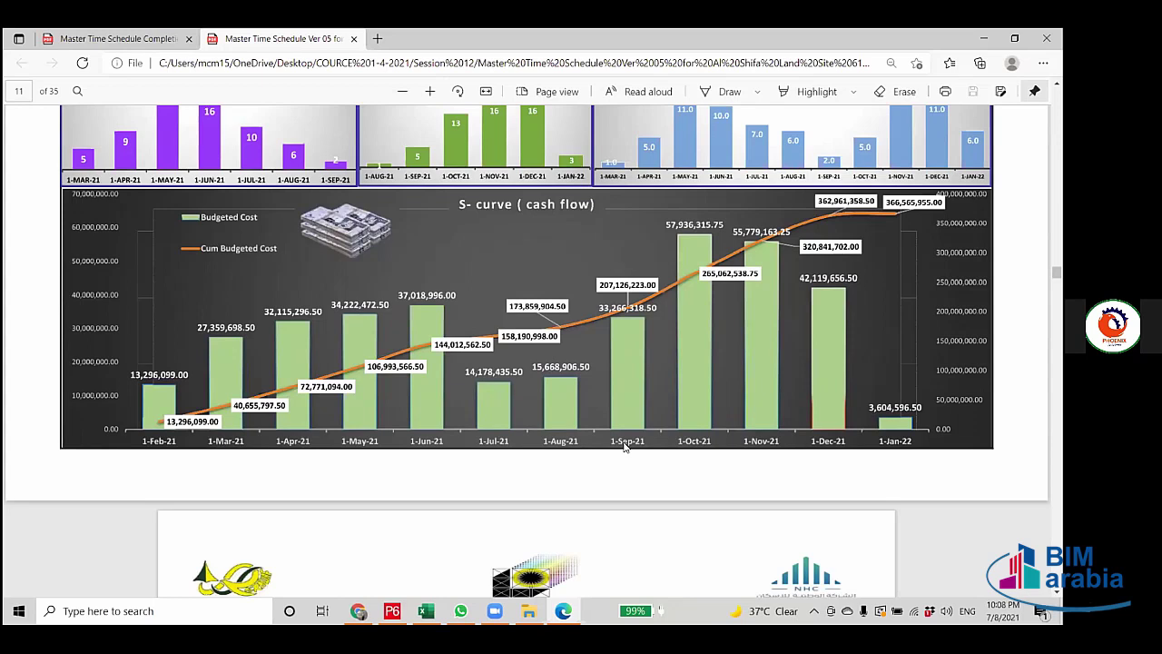
Compare the S-curve cash flow chart in the Ver 05 master schedule PDF with the one in the Completion of Infrastructure work PDF.
{"action": "scroll", "coordinate": [625, 446], "scroll_direction": "up", "scroll_amount": 4}
{"action": "scroll", "coordinate": [582, 229], "scroll_direction": "down", "scroll_amount": 5}
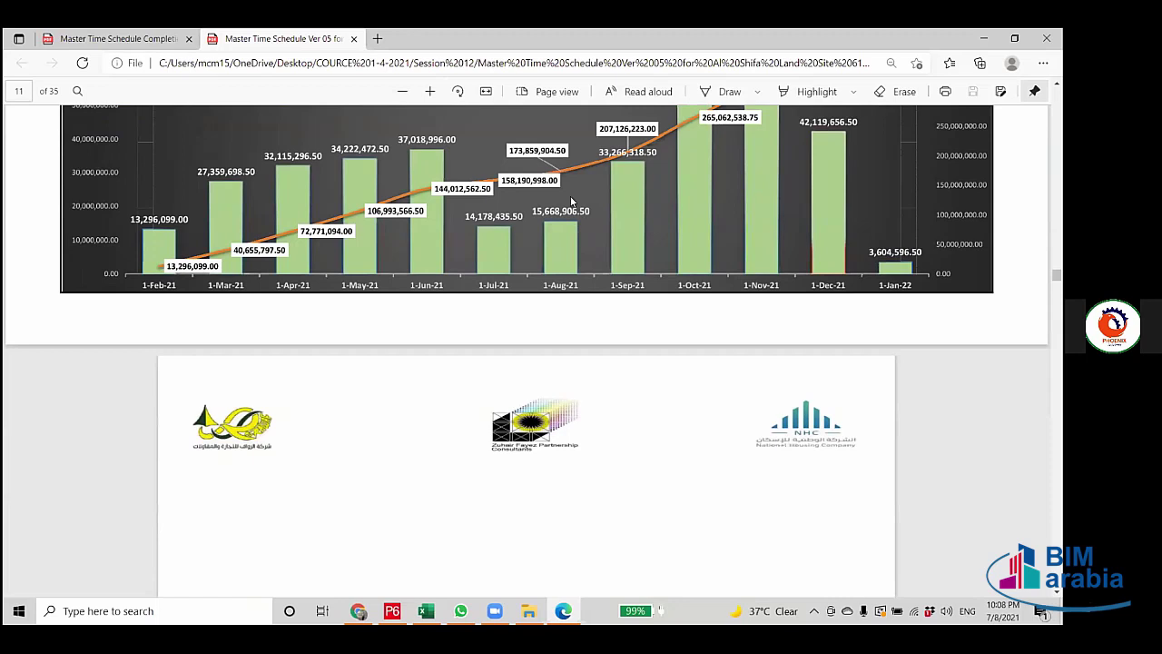
{"action": "left_click", "coordinate": [100, 38]}
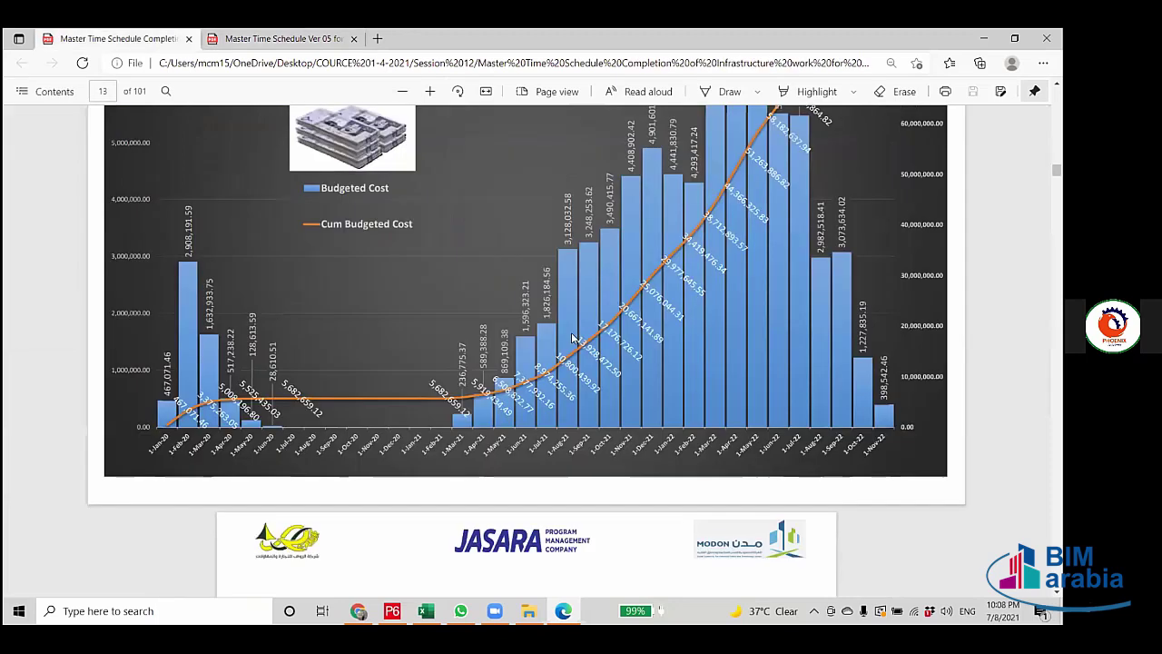
{"action": "scroll", "coordinate": [571, 332], "scroll_direction": "up", "scroll_amount": 3}
{"action": "scroll", "coordinate": [571, 332], "scroll_direction": "down", "scroll_amount": 1}
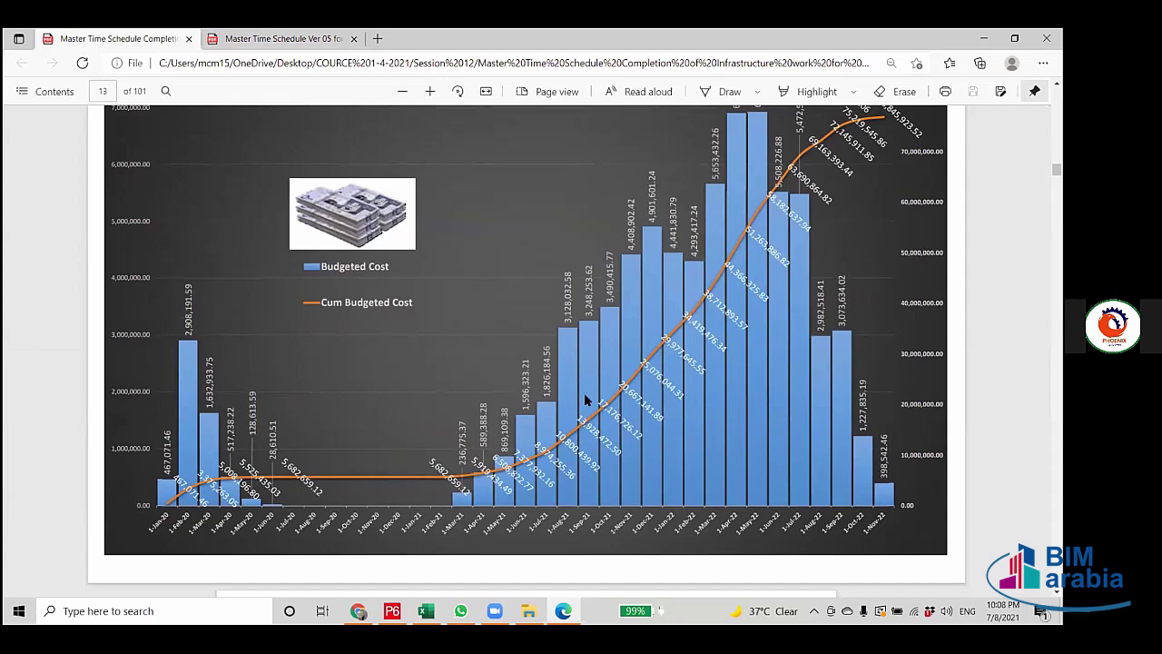
{"action": "scroll", "coordinate": [585, 387], "scroll_direction": "up", "scroll_amount": 1}
{"action": "scroll", "coordinate": [590, 381], "scroll_direction": "down", "scroll_amount": 1}
{"action": "scroll", "coordinate": [539, 285], "scroll_direction": "up", "scroll_amount": 2}
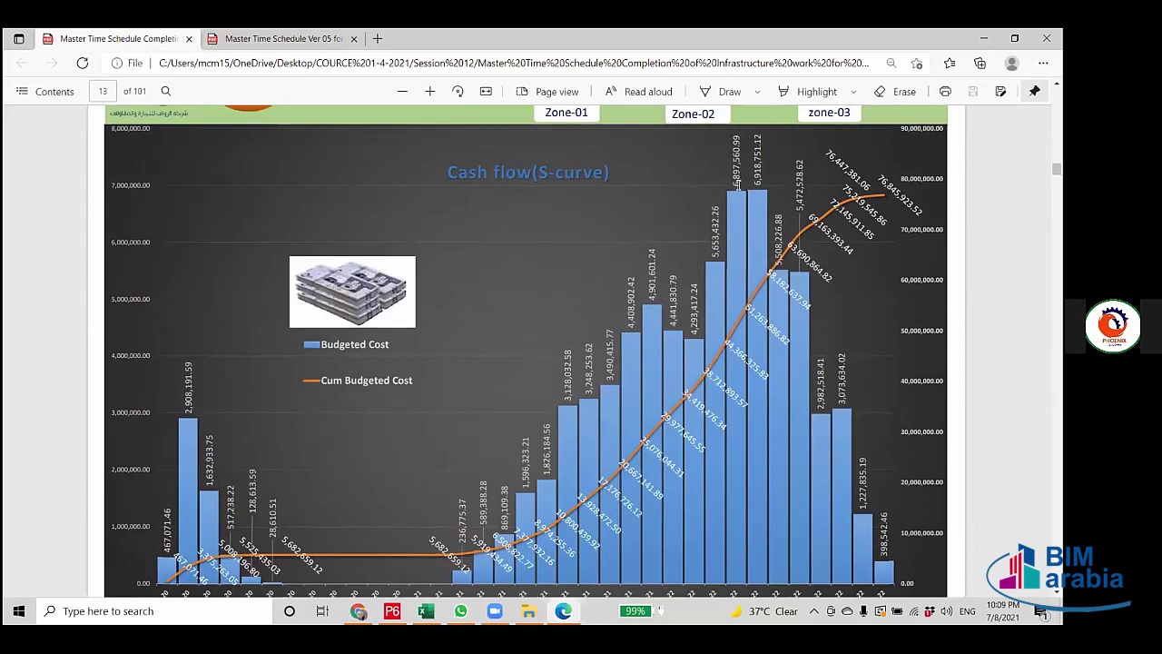
Examine the monthly budgeted costs and the cumulative cost curve in the page 13 Cash flow (S-curve) chart.
{"action": "scroll", "coordinate": [670, 290], "scroll_direction": "down", "scroll_amount": 1}
{"action": "scroll", "coordinate": [536, 352], "scroll_direction": "down", "scroll_amount": 3}
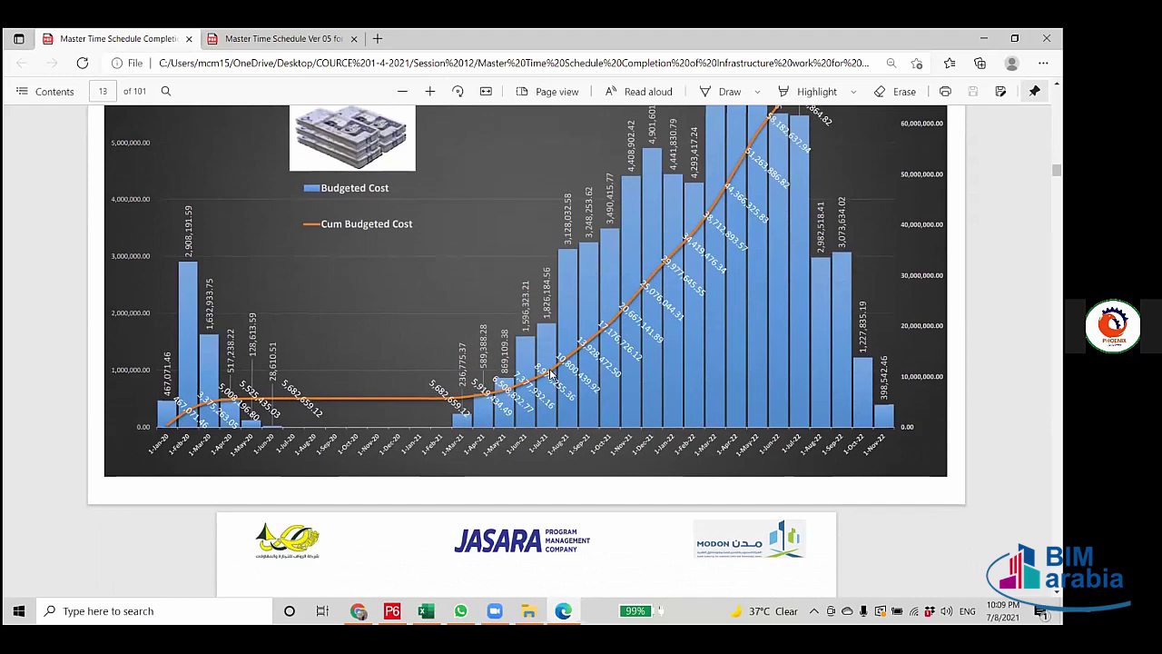
{"action": "scroll", "coordinate": [571, 385], "scroll_direction": "up", "scroll_amount": 2}
{"action": "scroll", "coordinate": [572, 385], "scroll_direction": "up", "scroll_amount": 2}
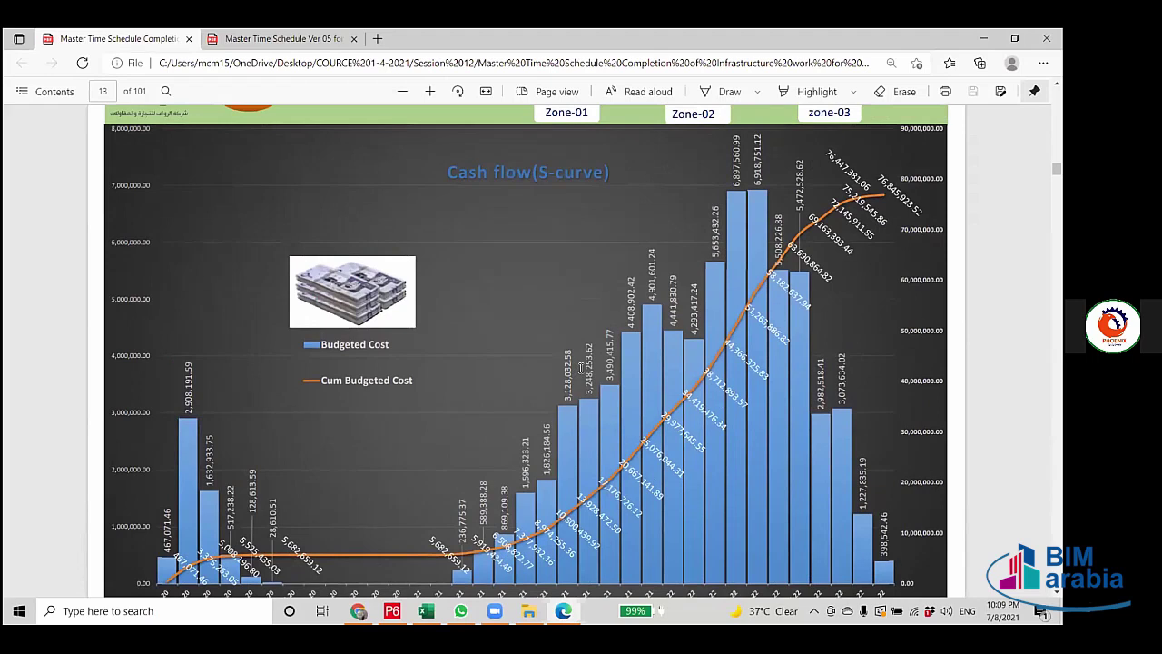
{"action": "scroll", "coordinate": [582, 370], "scroll_direction": "down", "scroll_amount": 5}
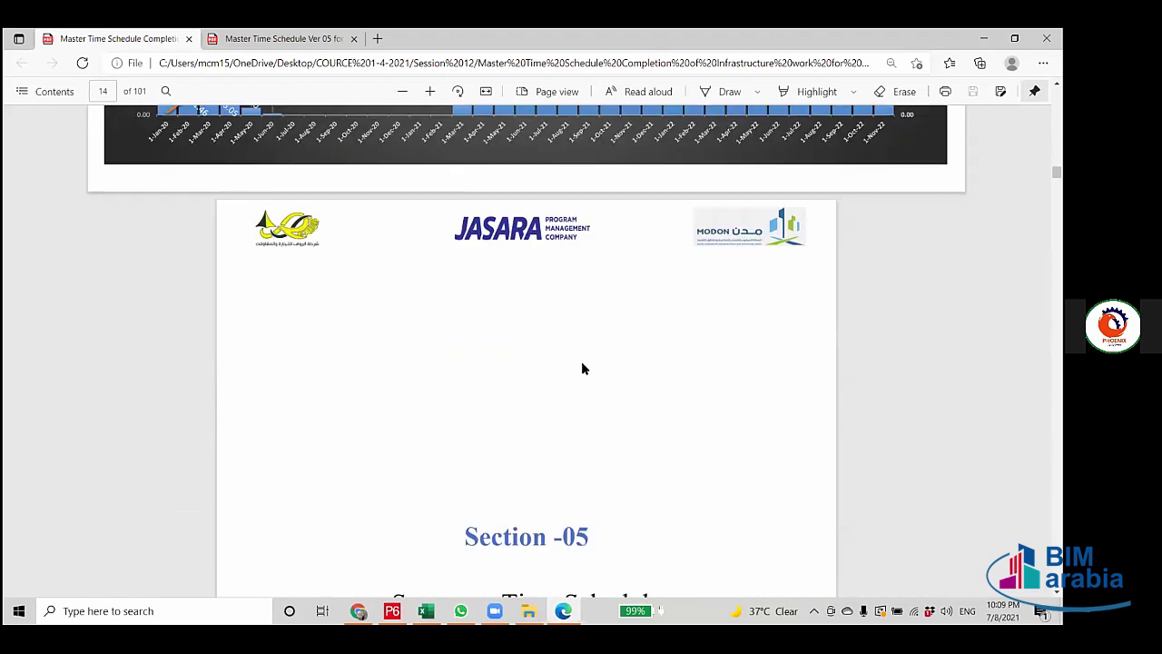
{"action": "scroll", "coordinate": [582, 368], "scroll_direction": "up", "scroll_amount": 3}
{"action": "scroll", "coordinate": [582, 354], "scroll_direction": "down", "scroll_amount": 2}
{"action": "scroll", "coordinate": [582, 351], "scroll_direction": "up", "scroll_amount": 3}
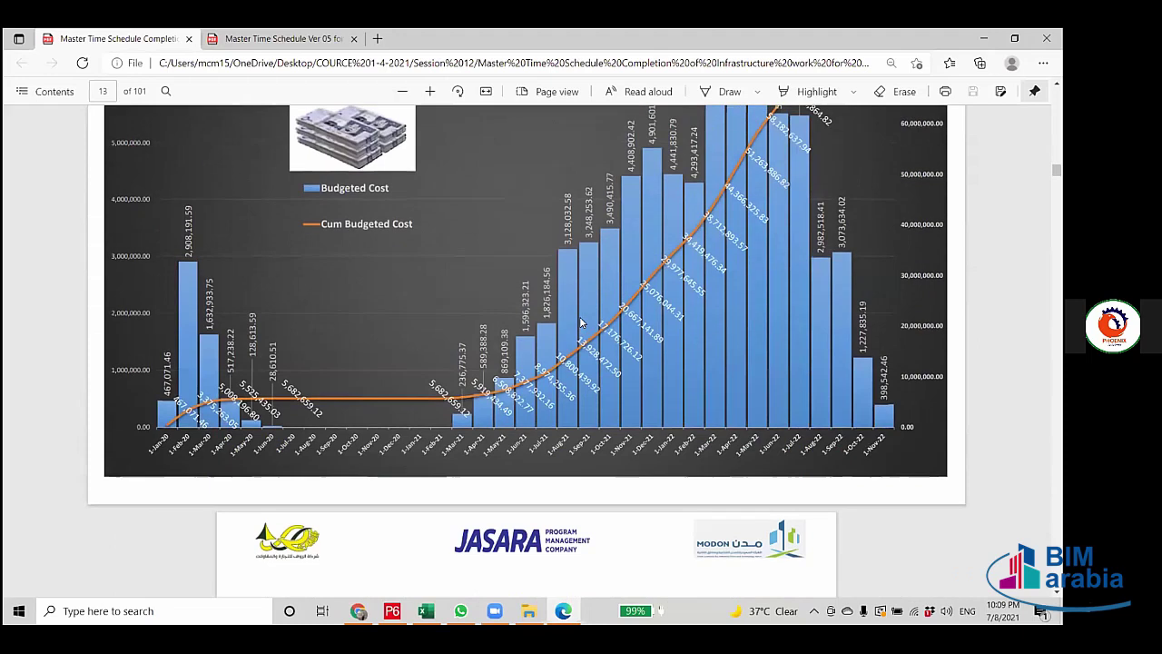
Read through the Section -05 Summery Time Schedule of the Qassim 2nd infrastructure project, from mobilization and shop drawings to the Zone-02 roads.
{"action": "scroll", "coordinate": [573, 364], "scroll_direction": "down", "scroll_amount": 6}
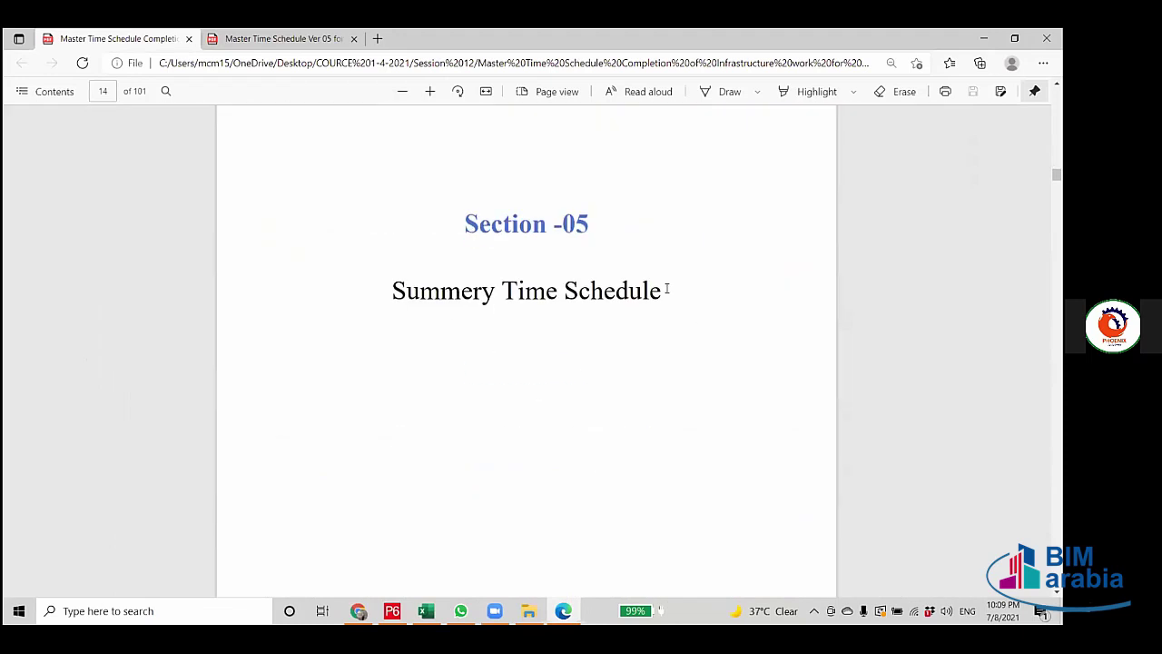
{"action": "scroll", "coordinate": [508, 397], "scroll_direction": "down", "scroll_amount": 5}
{"action": "scroll", "coordinate": [499, 400], "scroll_direction": "down", "scroll_amount": 5}
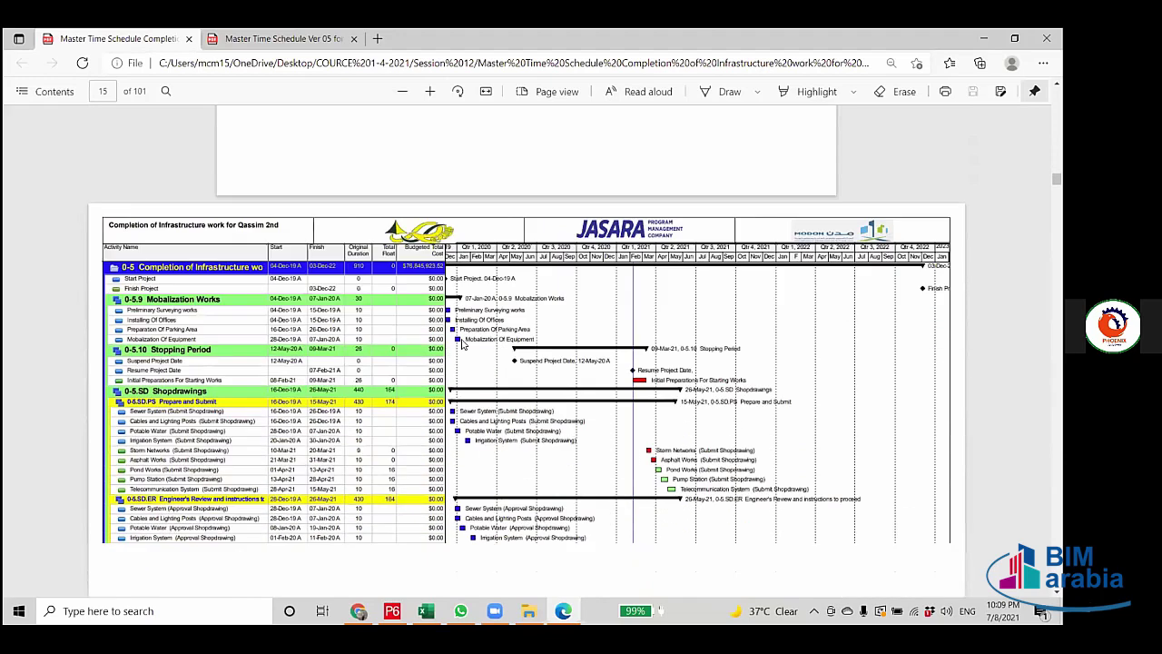
{"action": "scroll", "coordinate": [371, 235], "scroll_direction": "up", "scroll_amount": 1}
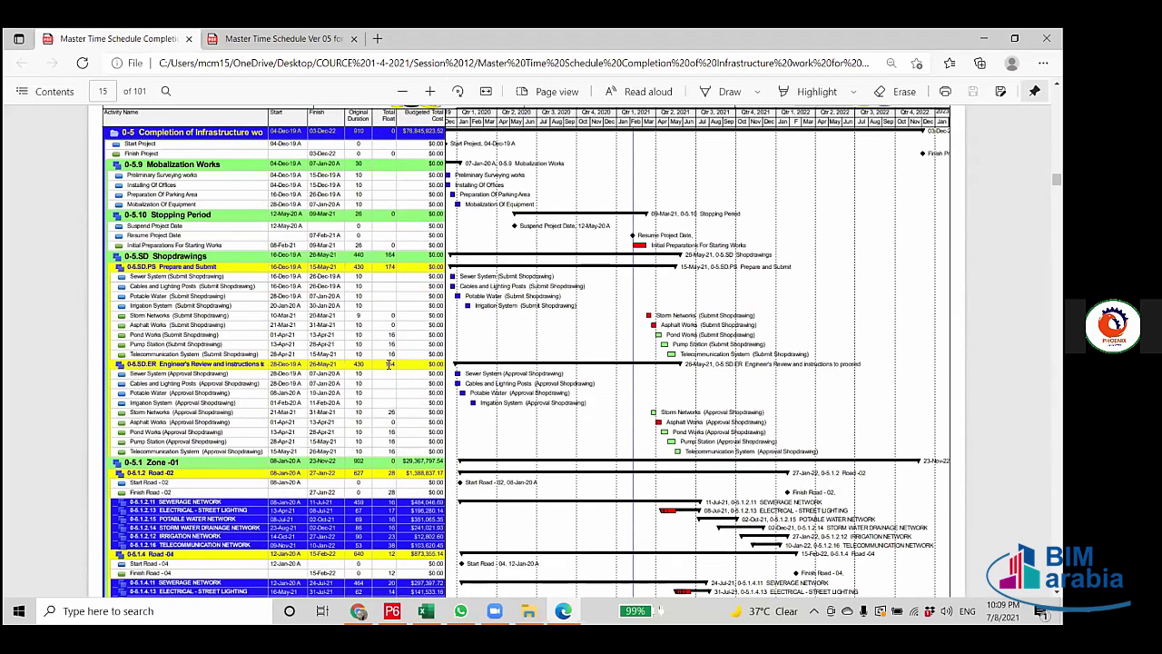
{"action": "scroll", "coordinate": [371, 235], "scroll_direction": "down", "scroll_amount": 4}
{"action": "scroll", "coordinate": [200, 381], "scroll_direction": "down", "scroll_amount": 5}
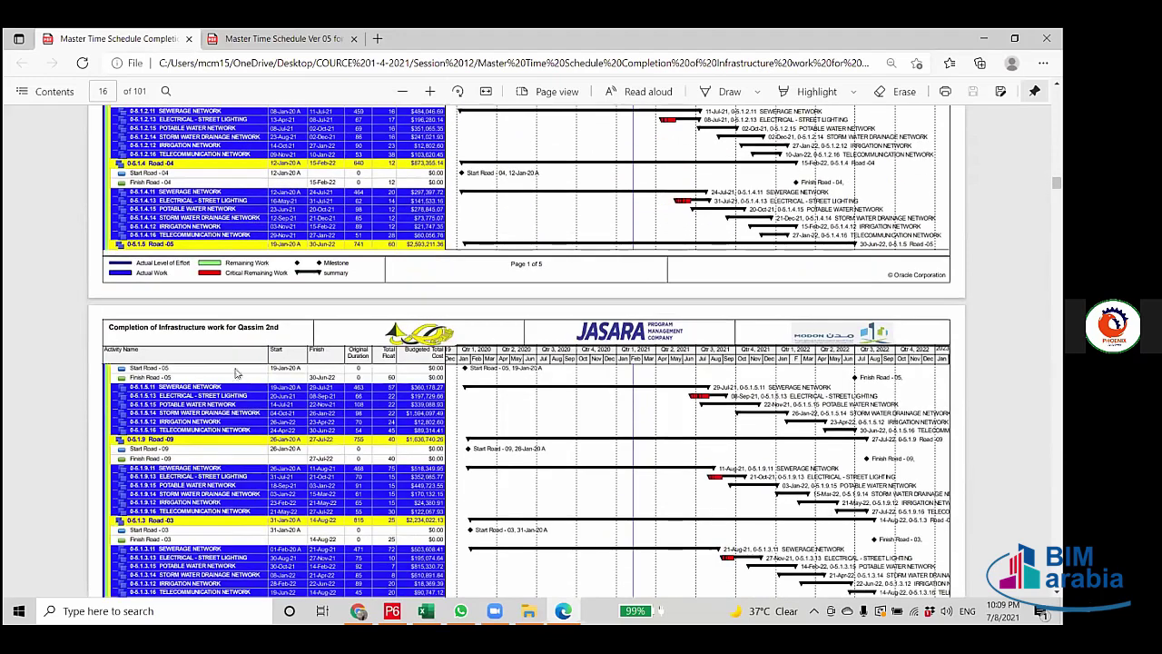
{"action": "scroll", "coordinate": [224, 221], "scroll_direction": "down", "scroll_amount": 1}
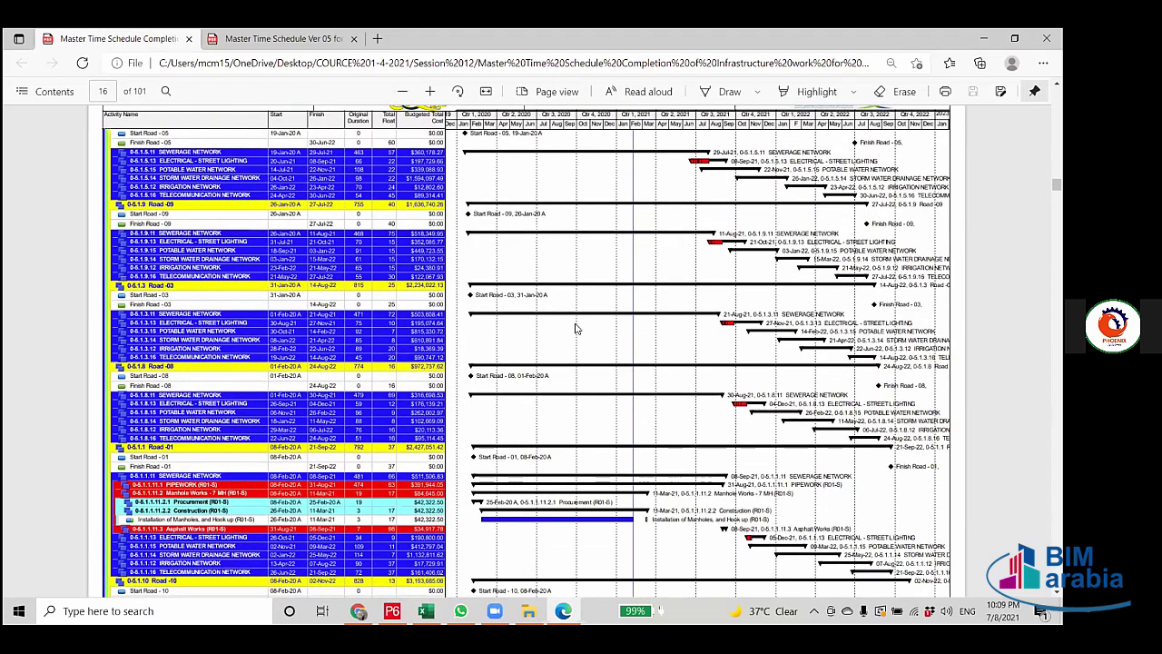
{"action": "scroll", "coordinate": [493, 425], "scroll_direction": "down", "scroll_amount": 6}
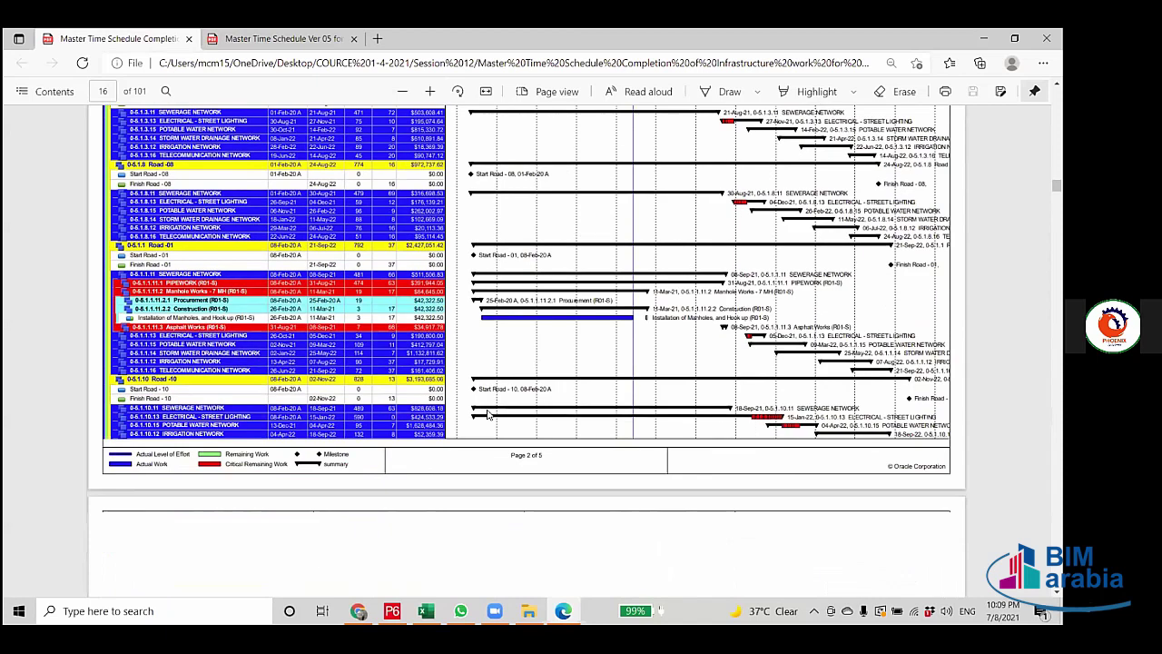
{"action": "scroll", "coordinate": [486, 412], "scroll_direction": "down", "scroll_amount": 10}
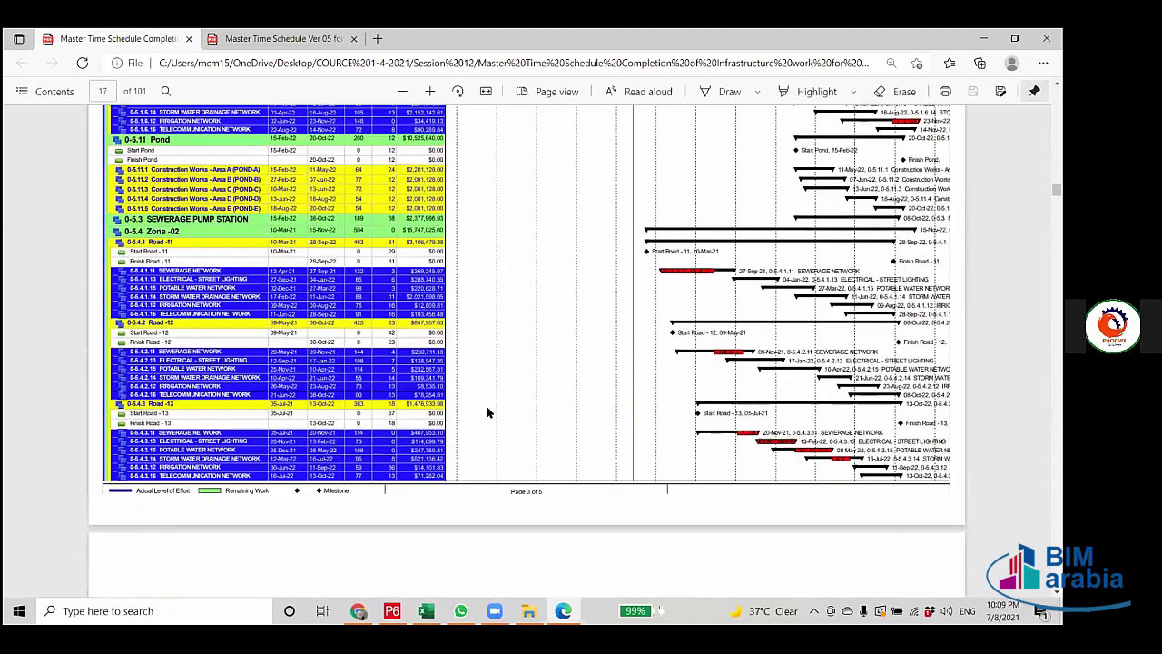
Read the rest of the summary schedule through Zone-03 and the opening pages of the critical activity schedule starting on page 21.
{"action": "scroll", "coordinate": [487, 405], "scroll_direction": "down", "scroll_amount": 20}
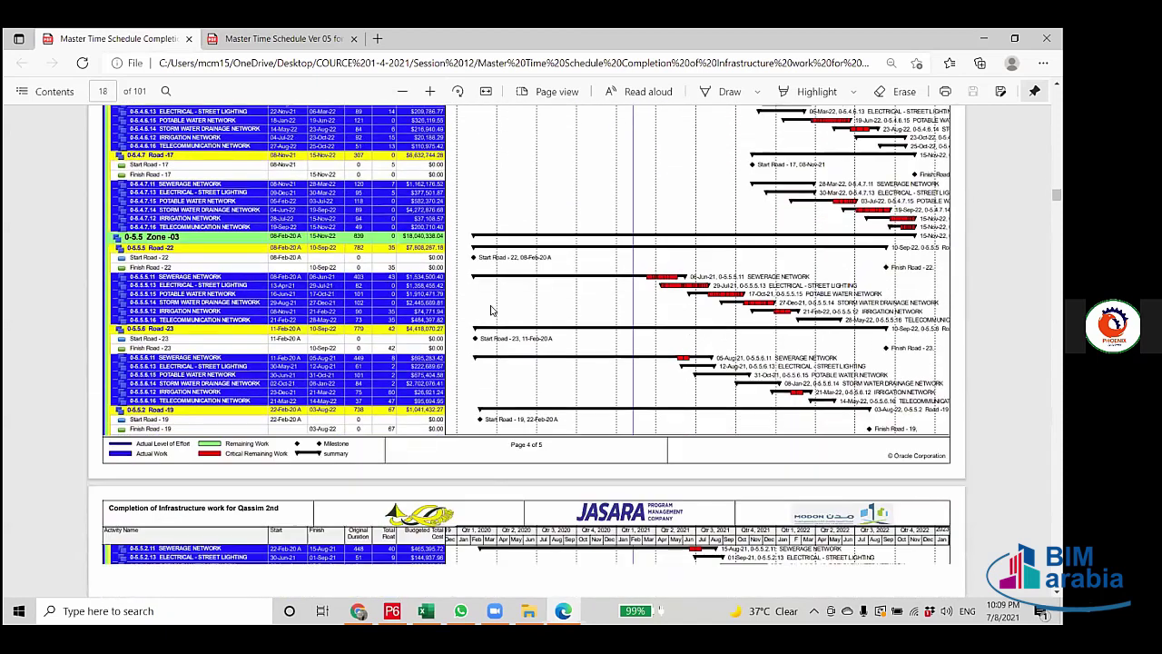
{"action": "scroll", "coordinate": [571, 407], "scroll_direction": "down", "scroll_amount": 20}
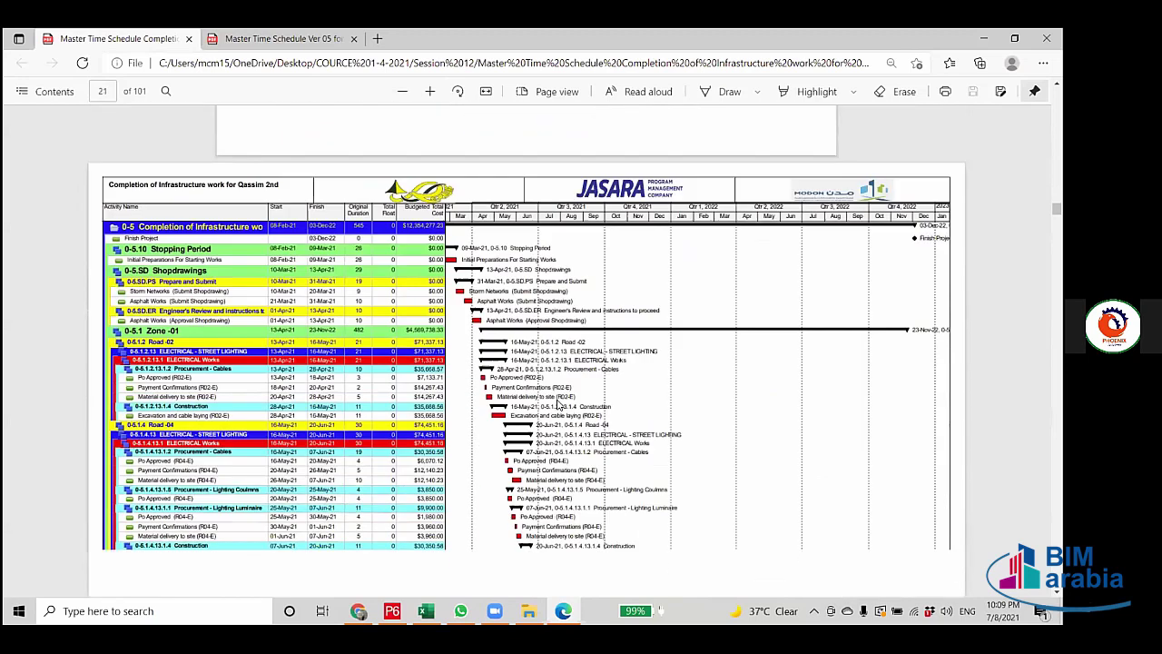
{"action": "scroll", "coordinate": [558, 401], "scroll_direction": "down", "scroll_amount": 20}
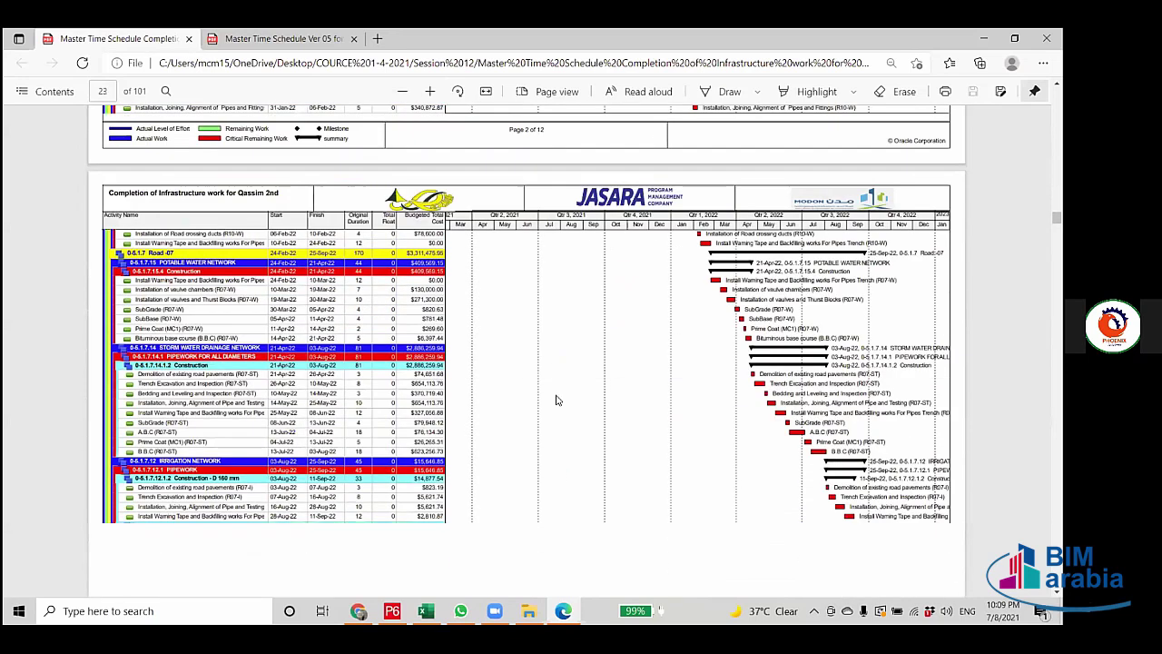
{"action": "scroll", "coordinate": [558, 400], "scroll_direction": "down", "scroll_amount": 10}
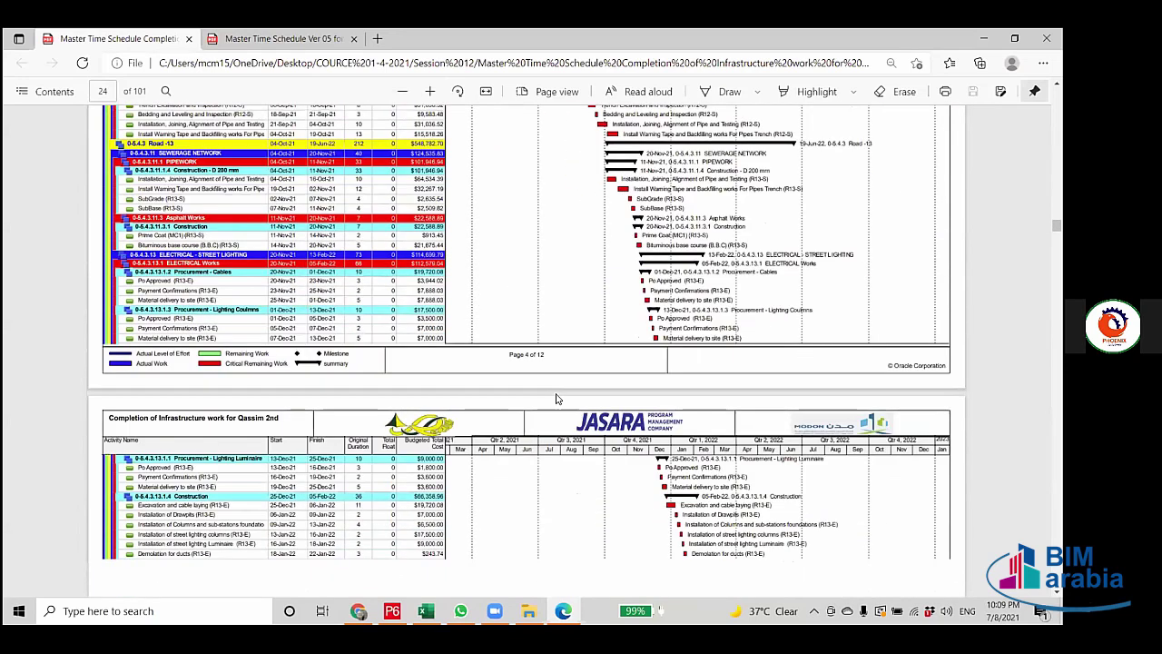
{"action": "scroll", "coordinate": [558, 400], "scroll_direction": "down", "scroll_amount": 5}
{"action": "scroll", "coordinate": [912, 411], "scroll_direction": "down", "scroll_amount": 18}
{"action": "scroll", "coordinate": [697, 372], "scroll_direction": "down", "scroll_amount": 5}
Examine the critical activities of the Zone-02 roads, from Road -11 to Road -17, on pages 23 to 28.
{"action": "scroll", "coordinate": [703, 372], "scroll_direction": "up", "scroll_amount": 20}
{"action": "scroll", "coordinate": [707, 368], "scroll_direction": "up", "scroll_amount": 6}
{"action": "scroll", "coordinate": [709, 370], "scroll_direction": "up", "scroll_amount": 10}
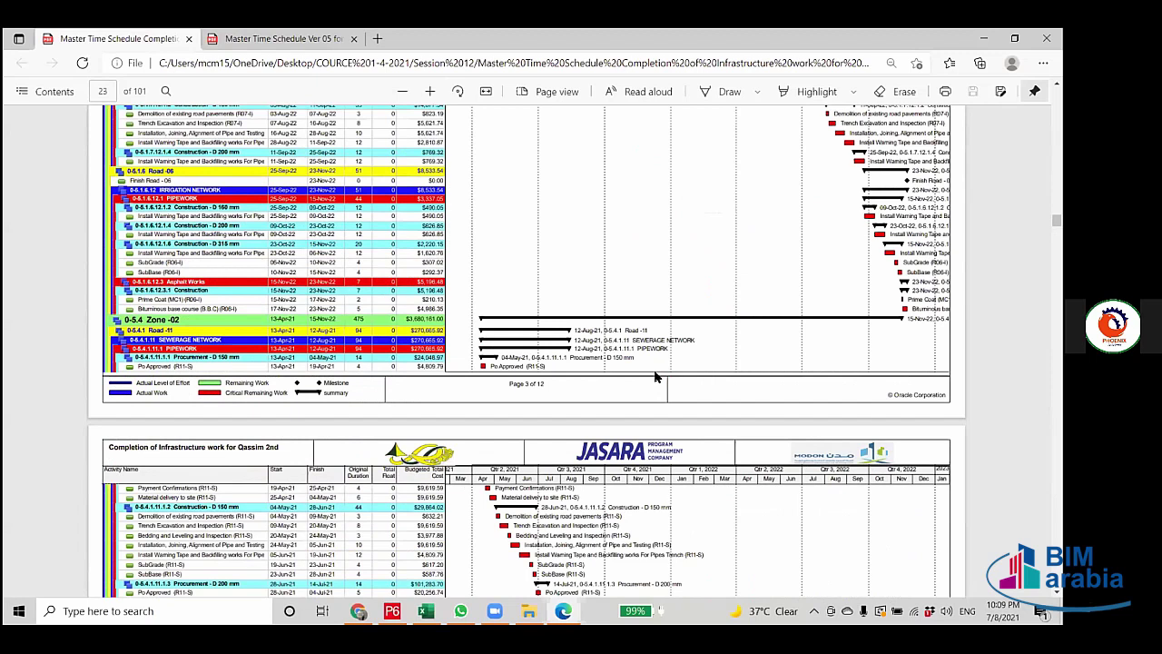
{"action": "scroll", "coordinate": [566, 233], "scroll_direction": "down", "scroll_amount": 10}
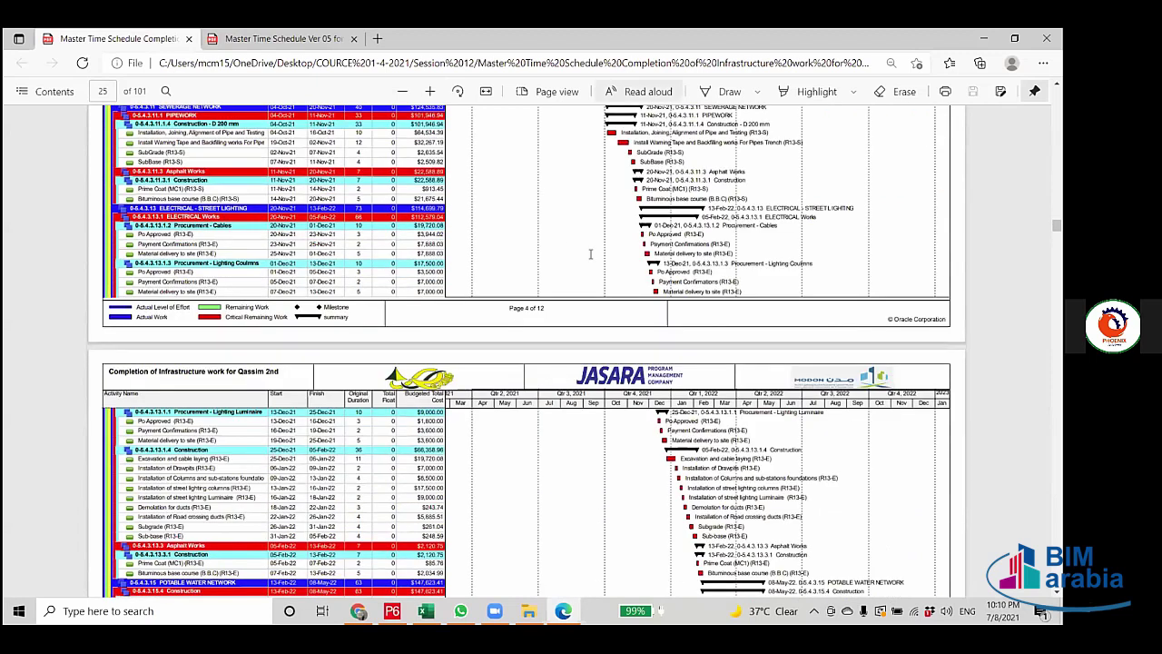
{"action": "scroll", "coordinate": [484, 199], "scroll_direction": "up", "scroll_amount": 5}
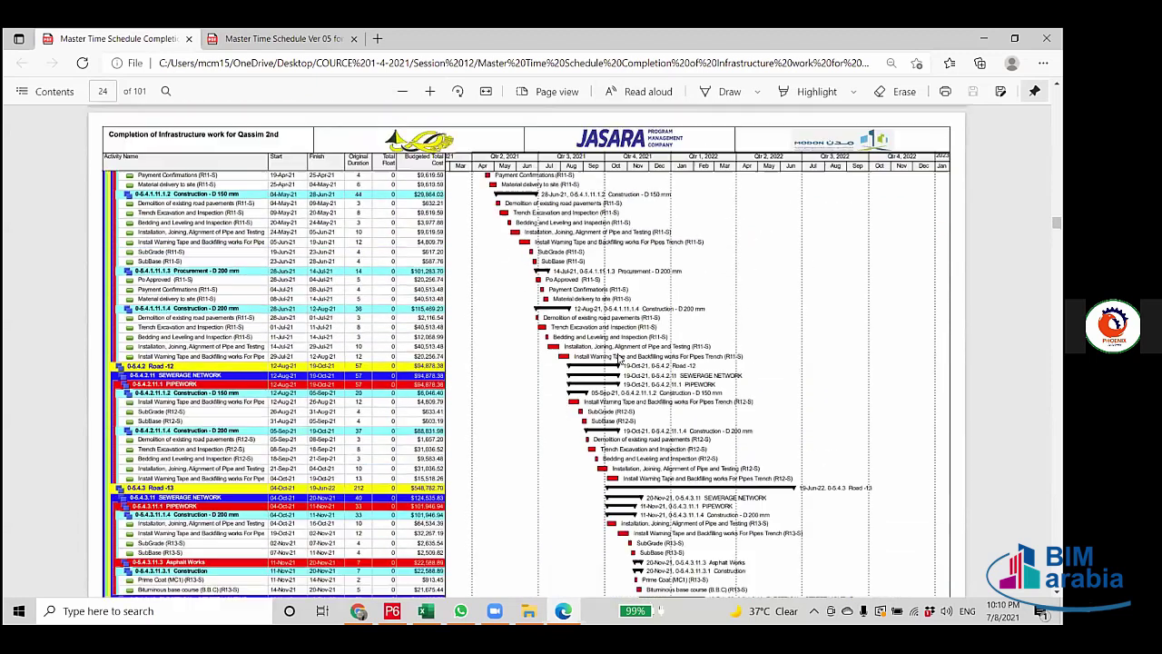
{"action": "scroll", "coordinate": [573, 338], "scroll_direction": "down", "scroll_amount": 10}
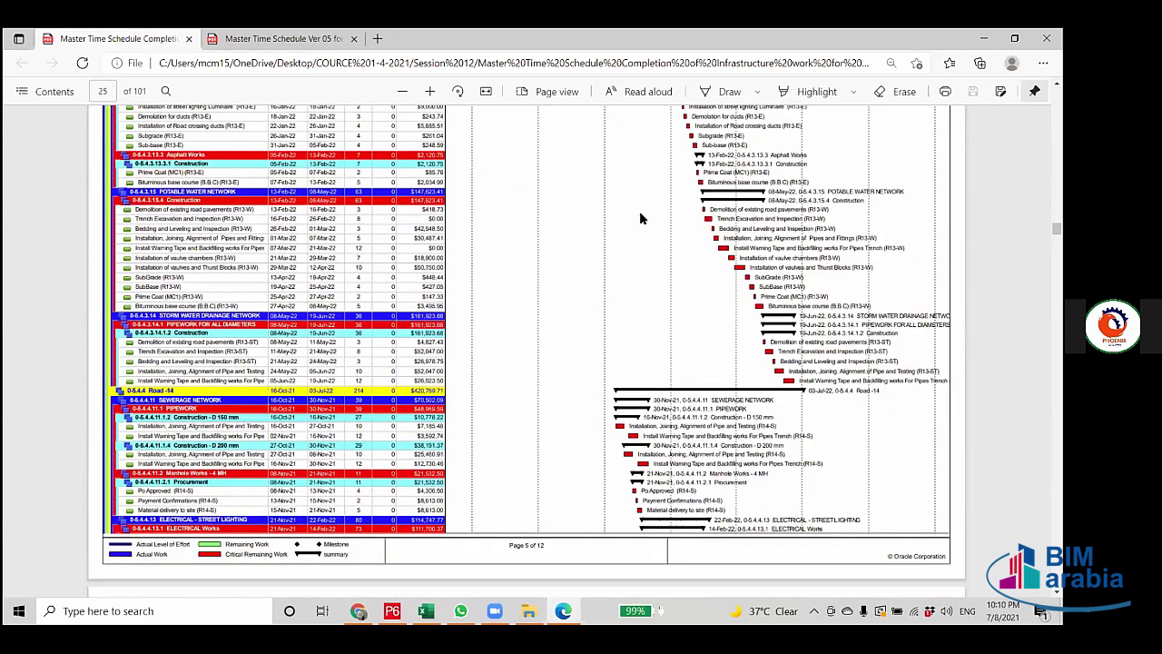
{"action": "scroll", "coordinate": [619, 409], "scroll_direction": "down", "scroll_amount": 5}
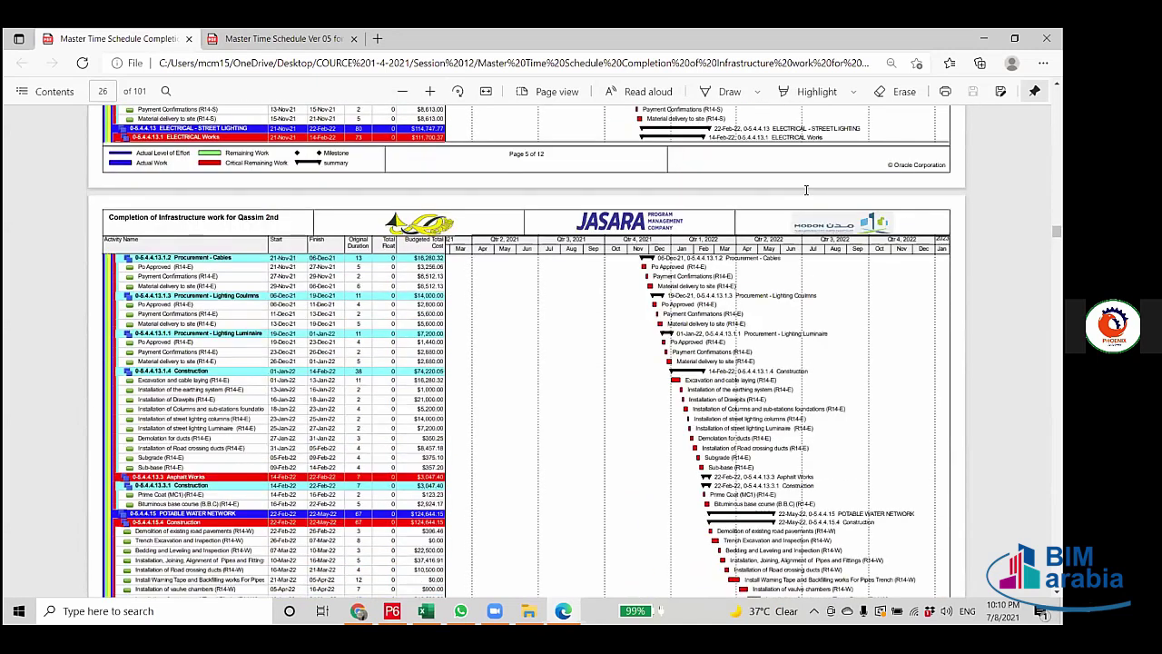
{"action": "scroll", "coordinate": [792, 174], "scroll_direction": "down", "scroll_amount": 5}
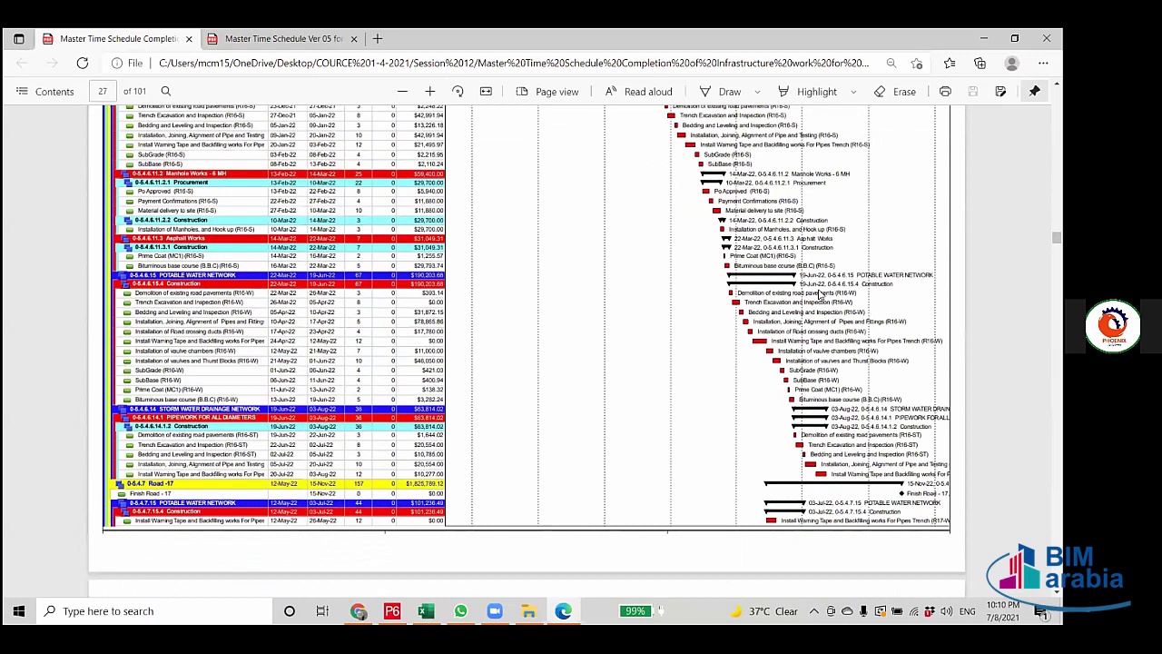
{"action": "scroll", "coordinate": [801, 259], "scroll_direction": "down", "scroll_amount": 8}
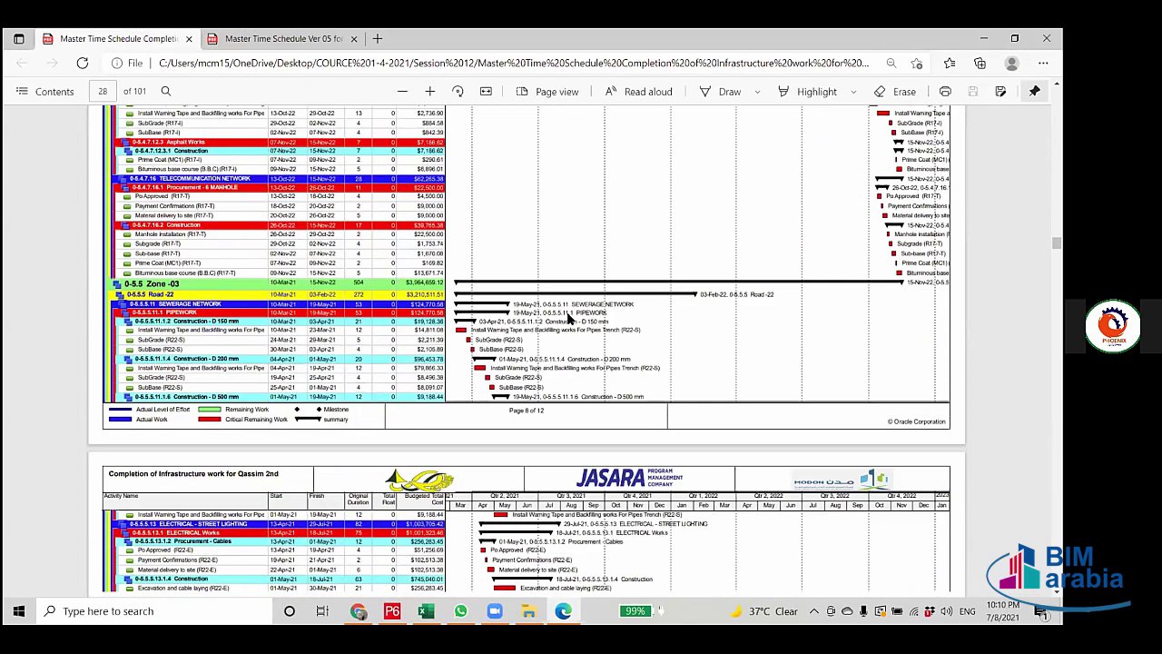
Read the critical Zone-03 roads through Project Closeout on page 32, plus the first pages of the Section -07 Detailed Time Schedule.
{"action": "scroll", "coordinate": [570, 317], "scroll_direction": "down", "scroll_amount": 5}
{"action": "scroll", "coordinate": [572, 313], "scroll_direction": "down", "scroll_amount": 5}
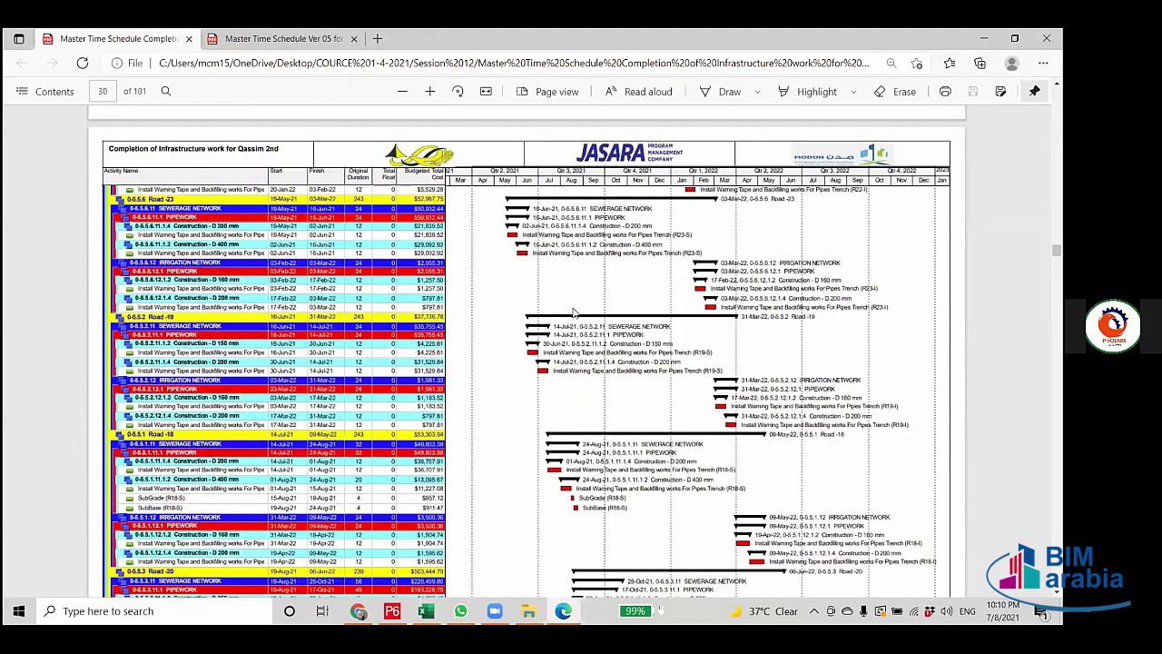
{"action": "scroll", "coordinate": [572, 315], "scroll_direction": "up", "scroll_amount": 1}
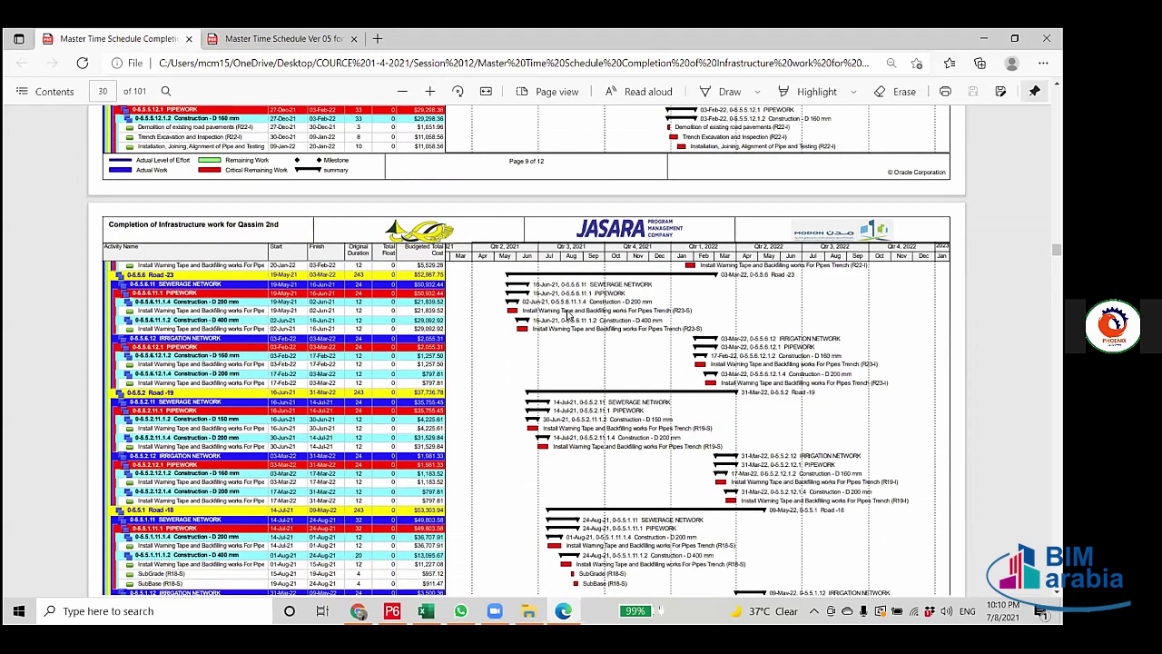
{"action": "scroll", "coordinate": [569, 316], "scroll_direction": "down", "scroll_amount": 2}
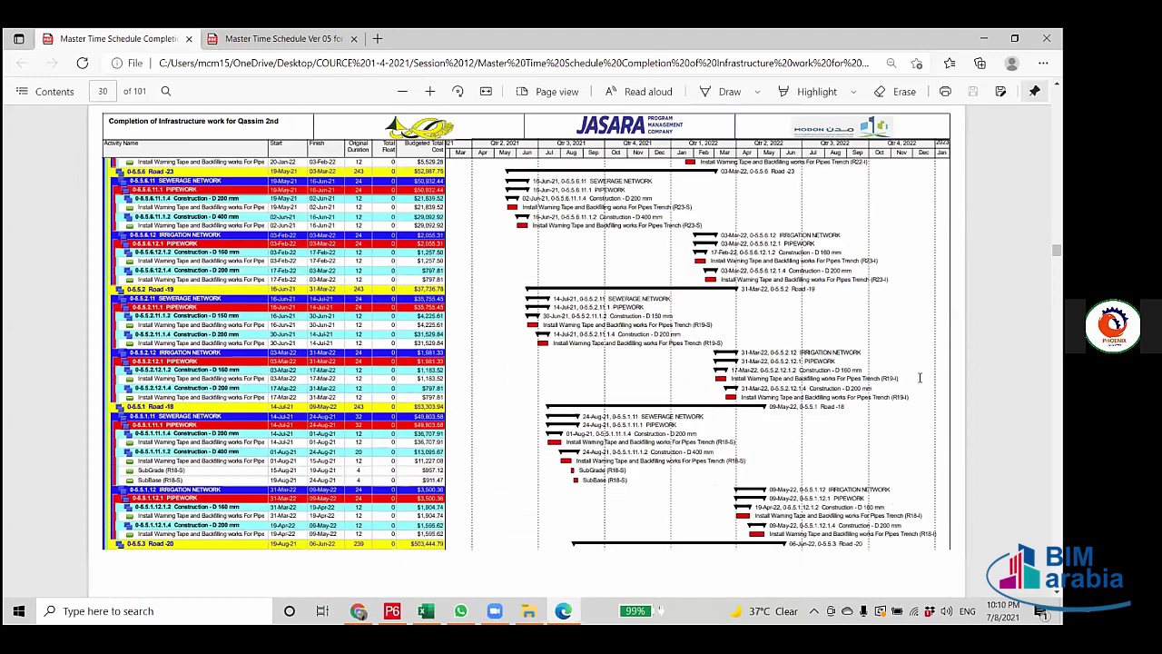
{"action": "scroll", "coordinate": [915, 368], "scroll_direction": "down", "scroll_amount": 5}
{"action": "scroll", "coordinate": [513, 451], "scroll_direction": "down", "scroll_amount": 4}
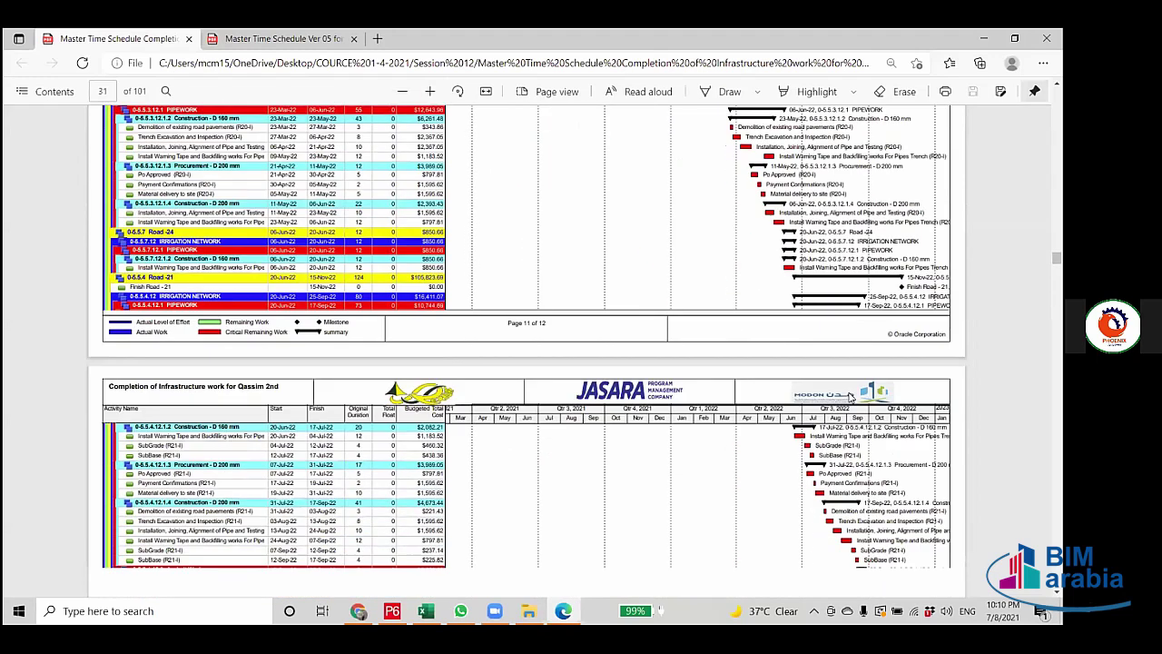
{"action": "scroll", "coordinate": [514, 451], "scroll_direction": "down", "scroll_amount": 2}
{"action": "scroll", "coordinate": [512, 448], "scroll_direction": "down", "scroll_amount": 5}
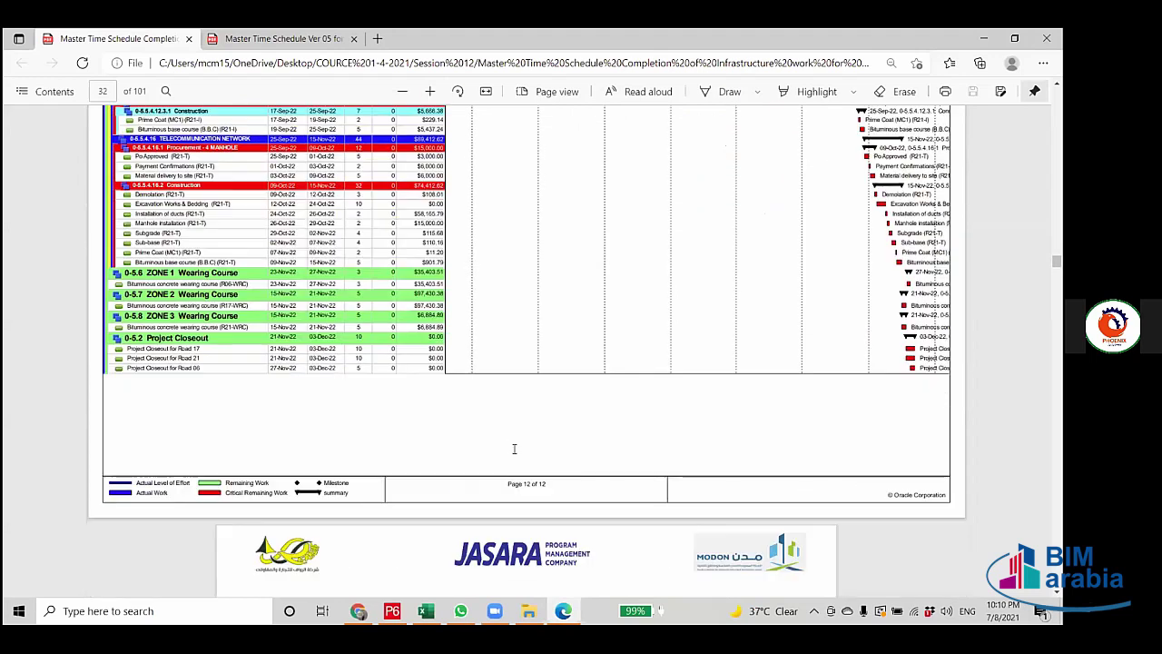
{"action": "scroll", "coordinate": [513, 447], "scroll_direction": "down", "scroll_amount": 5}
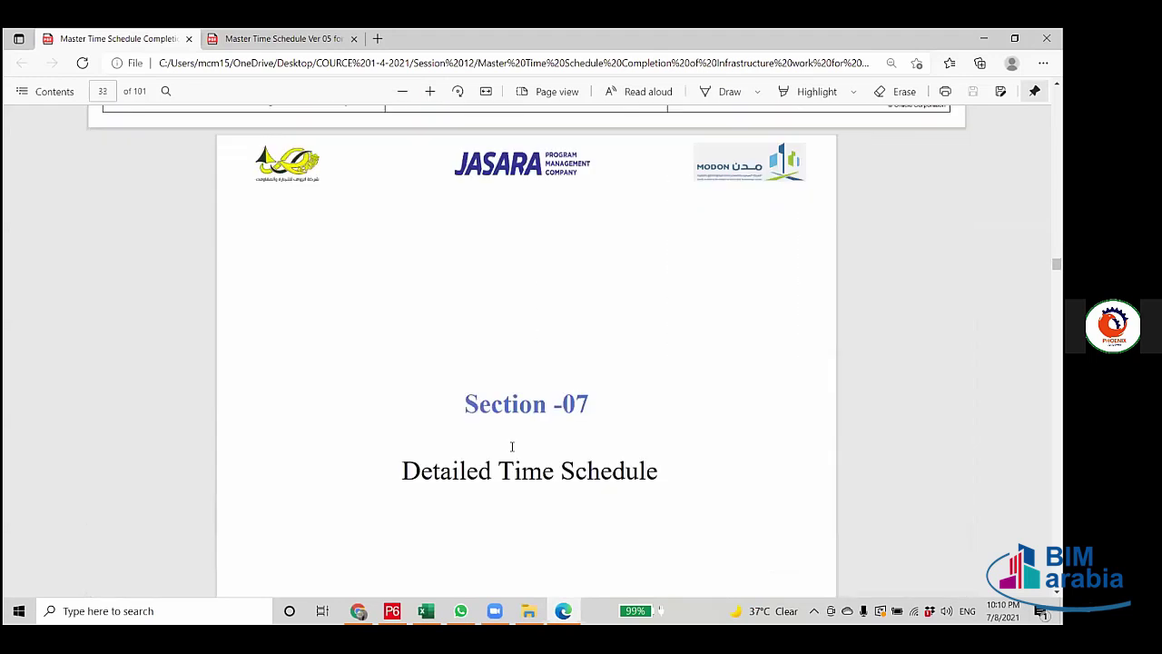
{"action": "scroll", "coordinate": [512, 447], "scroll_direction": "down", "scroll_amount": 15}
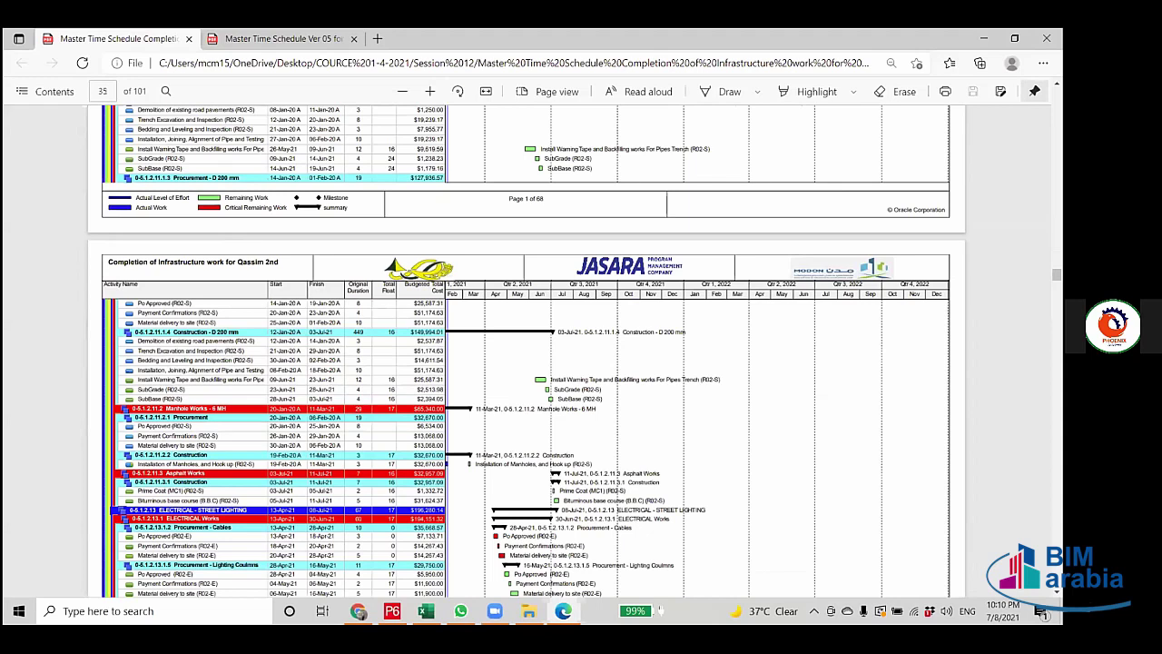
Return to the start of the PDF and skim the front pages up to the Section 2 site layout divided into zones.
{"action": "left_click_drag", "start_coordinate": [1056, 275], "coordinate": [1056, 96]}
{"action": "scroll", "coordinate": [894, 155], "scroll_direction": "down", "scroll_amount": 3}
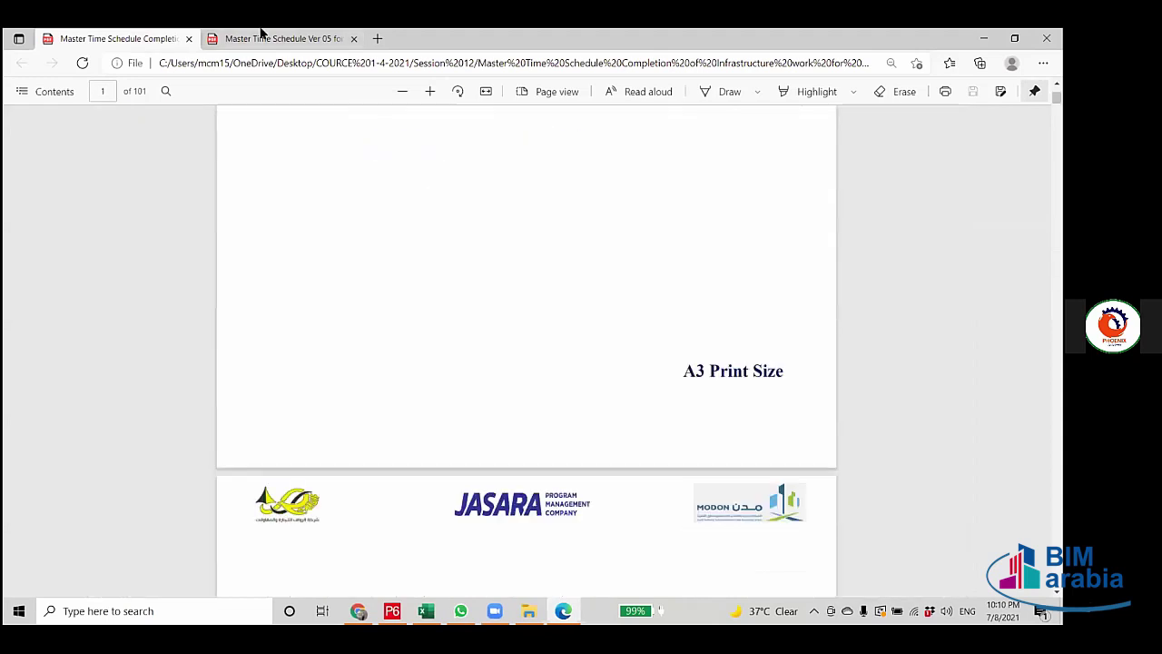
{"action": "scroll", "coordinate": [386, 269], "scroll_direction": "down", "scroll_amount": 2}
{"action": "scroll", "coordinate": [409, 303], "scroll_direction": "down", "scroll_amount": 10}
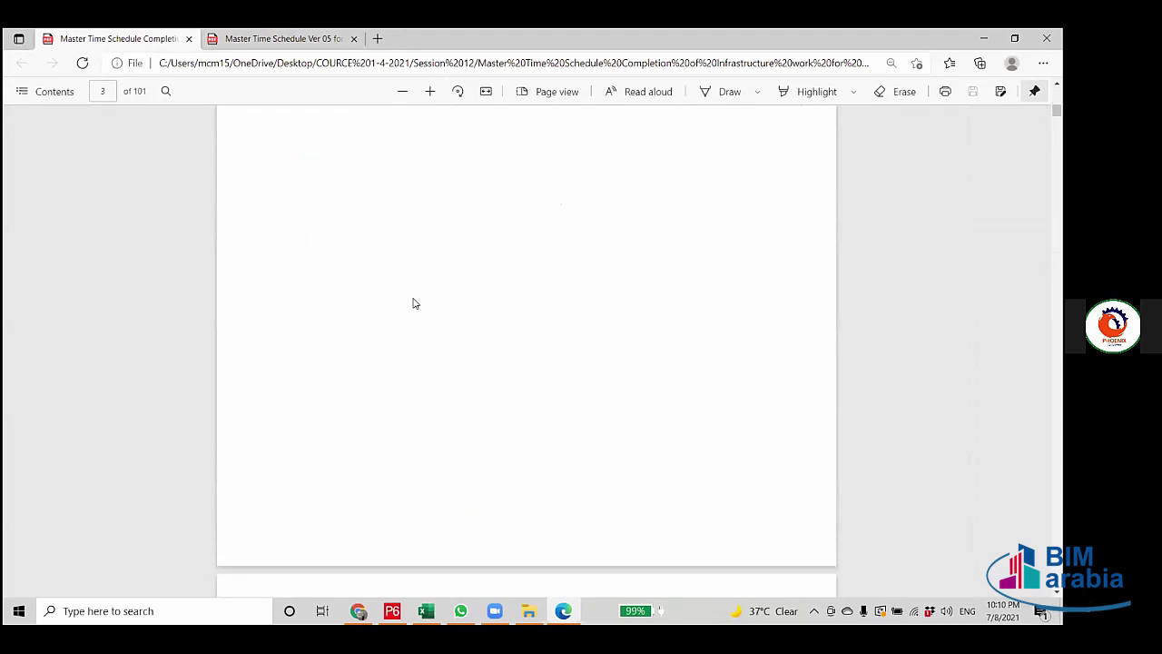
{"action": "scroll", "coordinate": [409, 304], "scroll_direction": "down", "scroll_amount": 20}
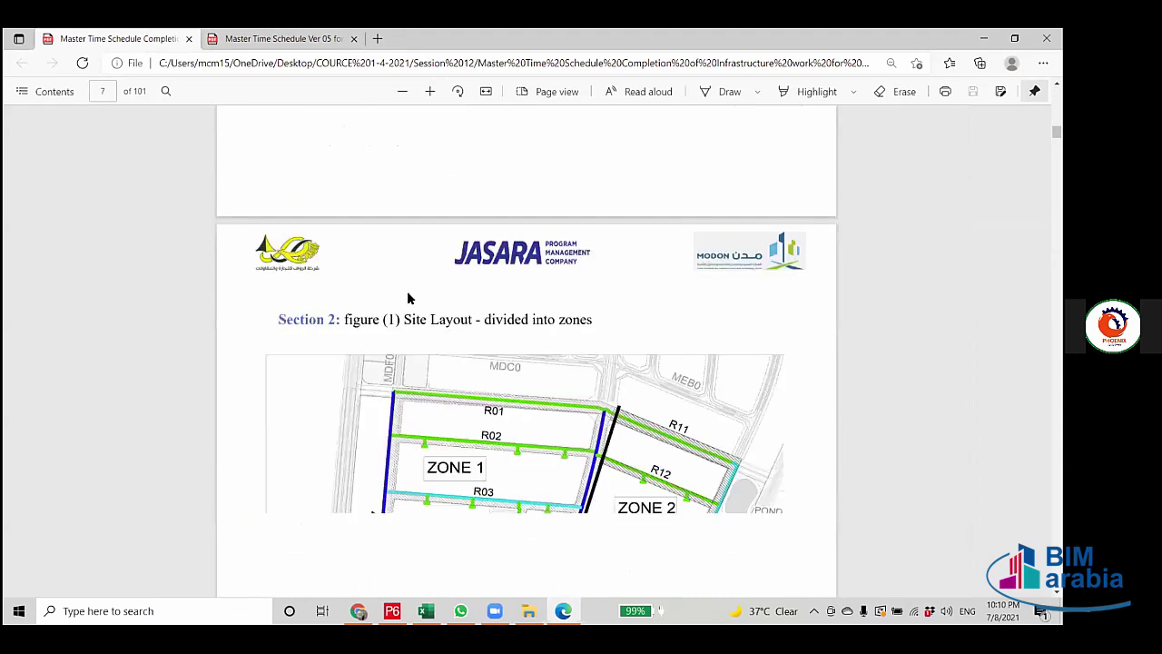
Examine the monthly labor and equipment resource histograms on pages 11 and 12.
{"action": "scroll", "coordinate": [409, 290], "scroll_direction": "down", "scroll_amount": 10}
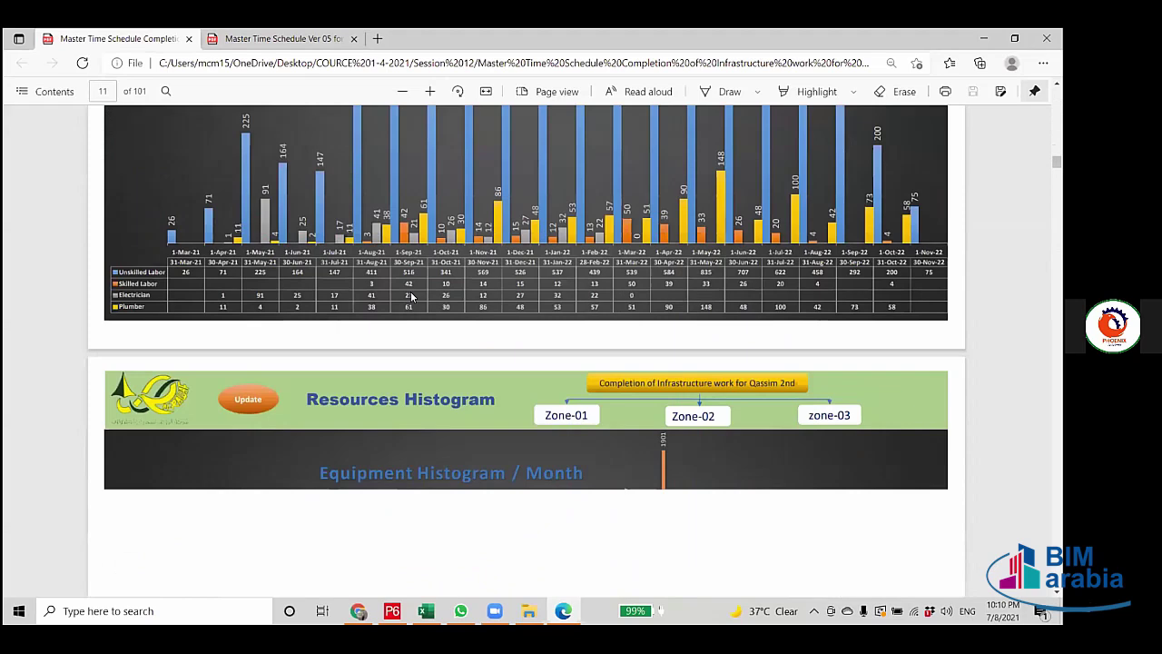
{"action": "scroll", "coordinate": [409, 293], "scroll_direction": "up", "scroll_amount": 8}
{"action": "scroll", "coordinate": [366, 188], "scroll_direction": "down", "scroll_amount": 8}
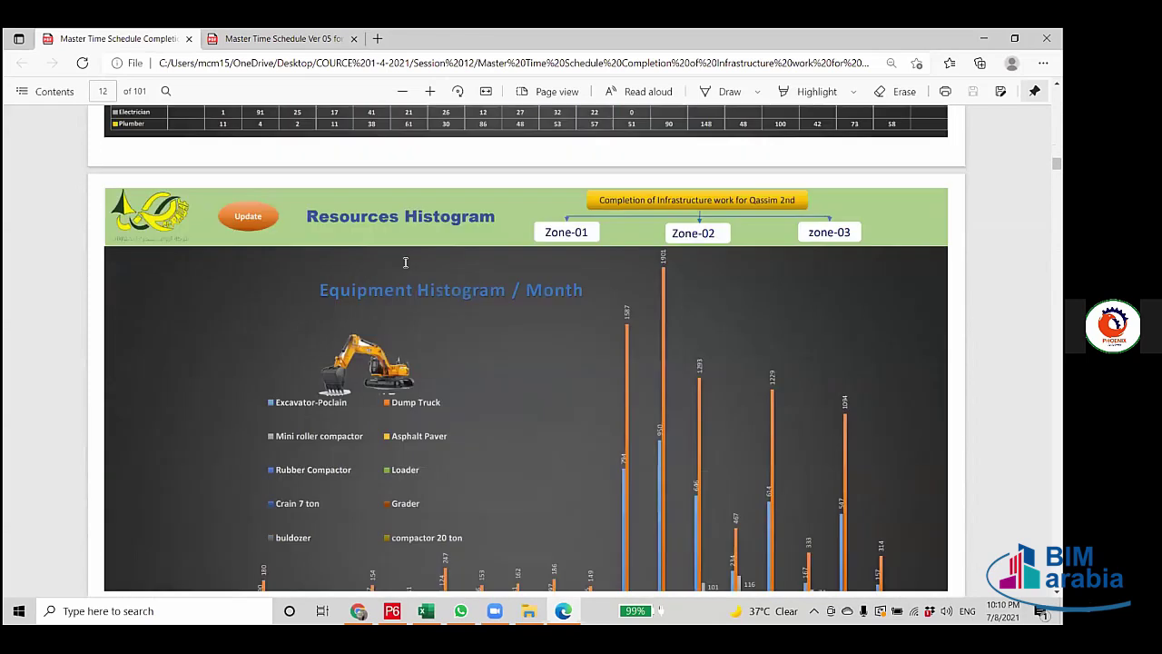
{"action": "scroll", "coordinate": [372, 253], "scroll_direction": "down", "scroll_amount": 5}
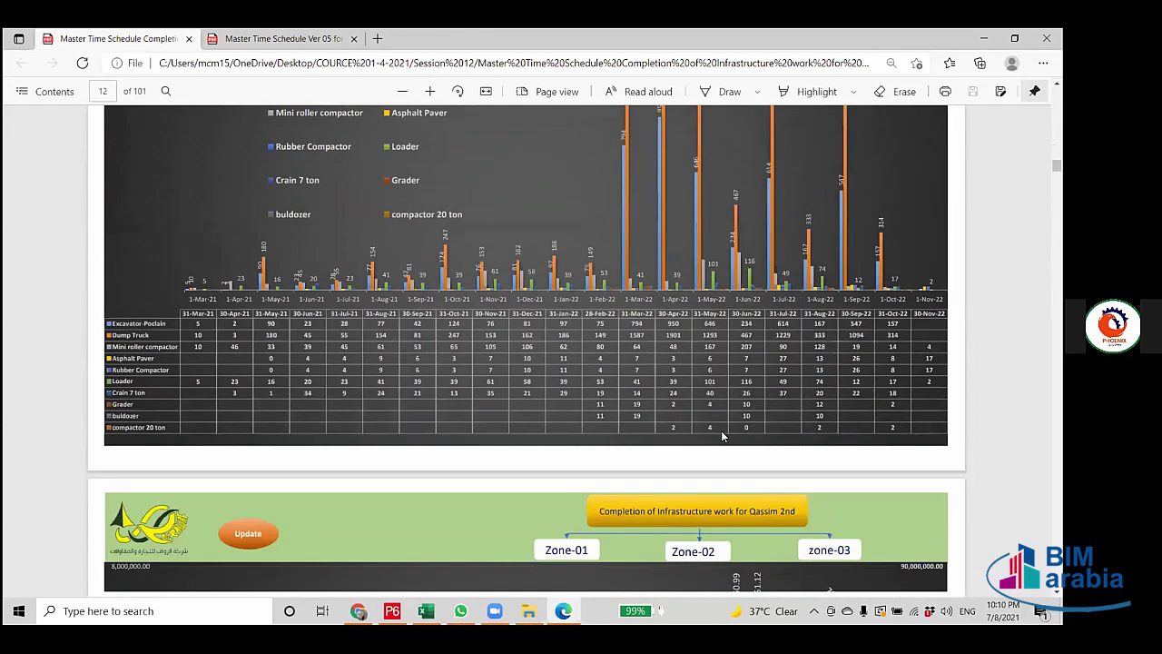
{"action": "scroll", "coordinate": [457, 452], "scroll_direction": "down", "scroll_amount": 5}
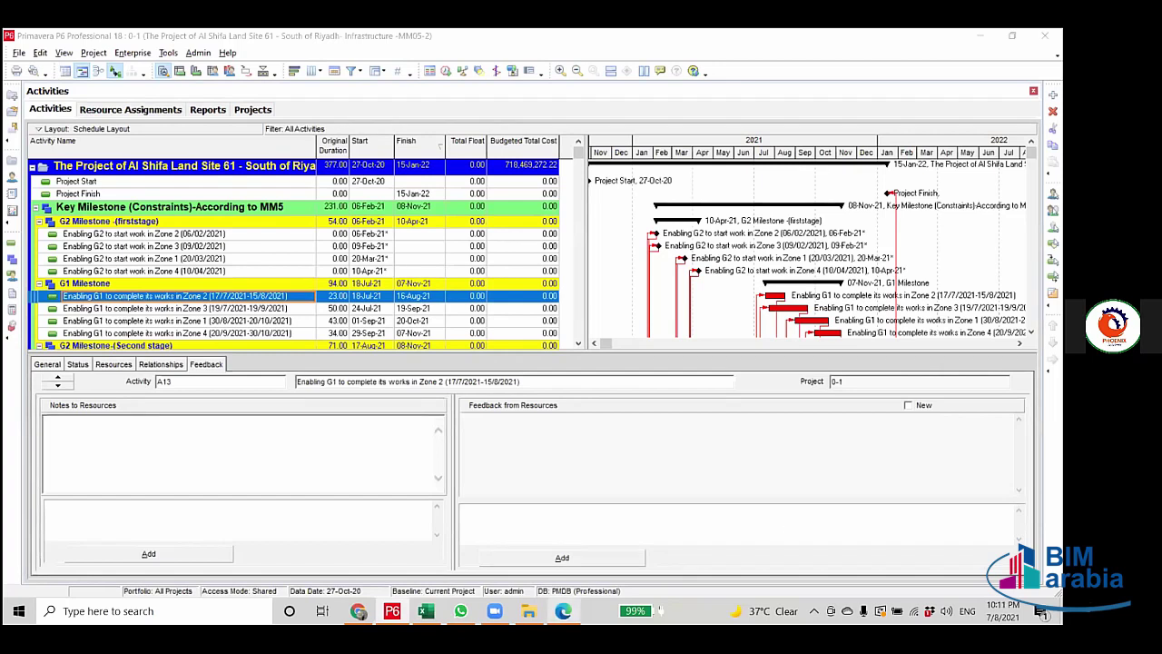
Switch from Primavera P6 to the PDFs in Edge and check the Ver 05 cash flow chart alongside the Qassim 2nd one.
{"action": "mouse_move", "coordinate": [563, 610]}
{"action": "mouse_move", "coordinate": [564, 611]}
{"action": "left_click", "coordinate": [547, 550]}
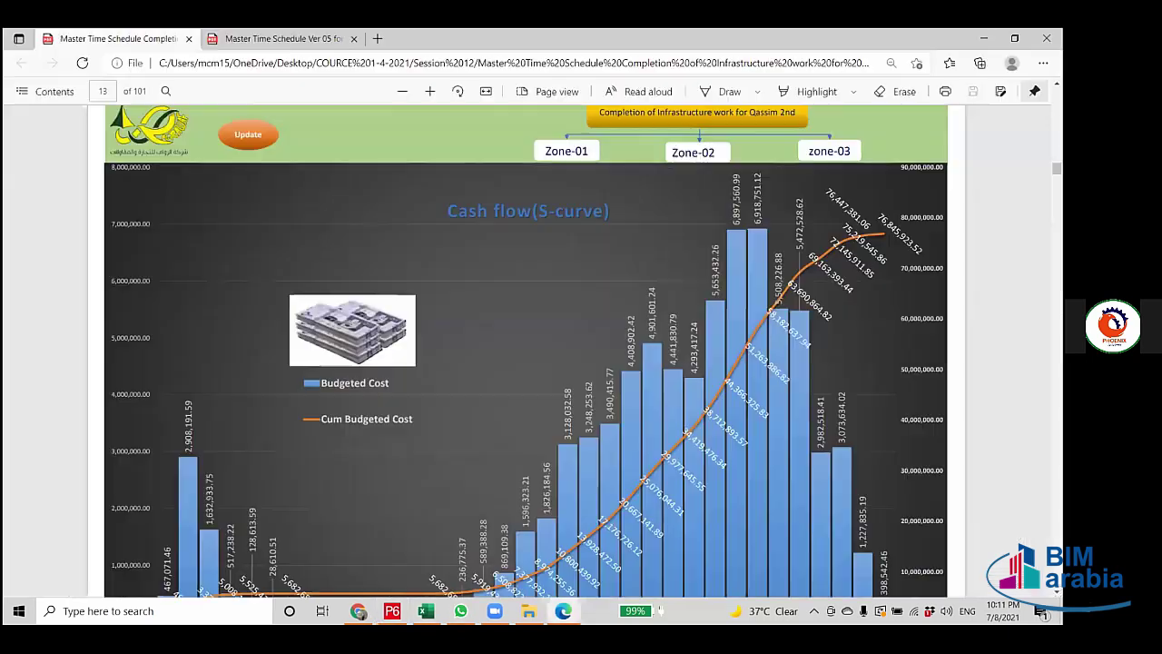
{"action": "left_click", "coordinate": [263, 38]}
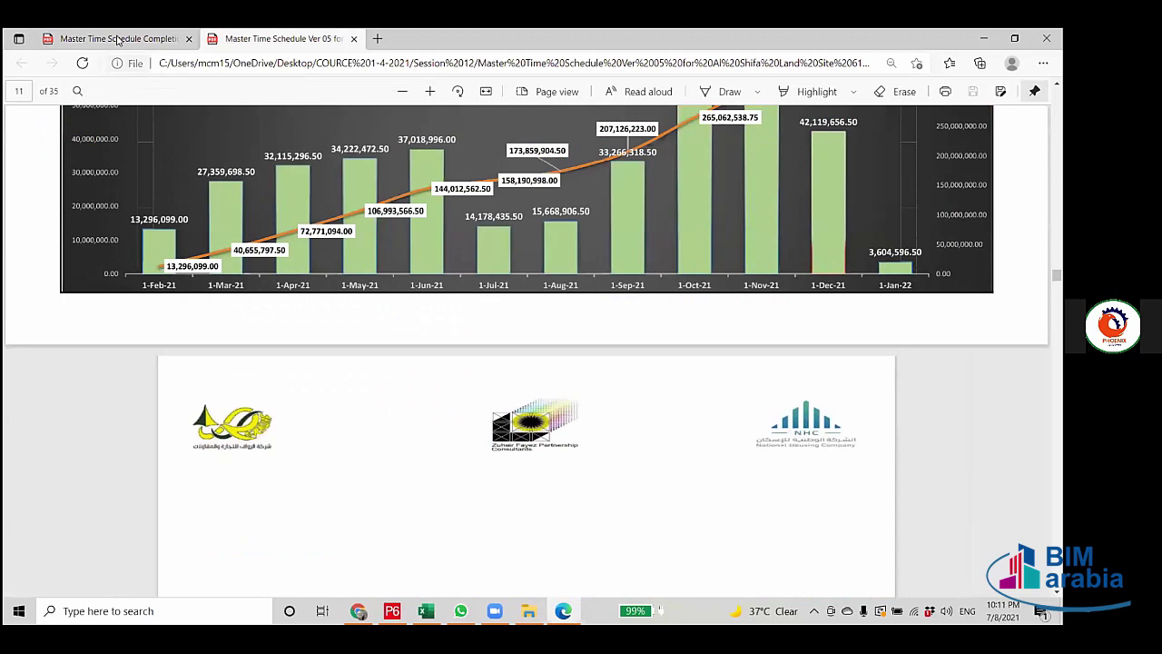
{"action": "left_click", "coordinate": [127, 38]}
Skim the Qassim 2nd summary schedule from page 14 through Zone-01 and on to the critical activities on page 25.
{"action": "scroll", "coordinate": [573, 449], "scroll_direction": "down", "scroll_amount": 5}
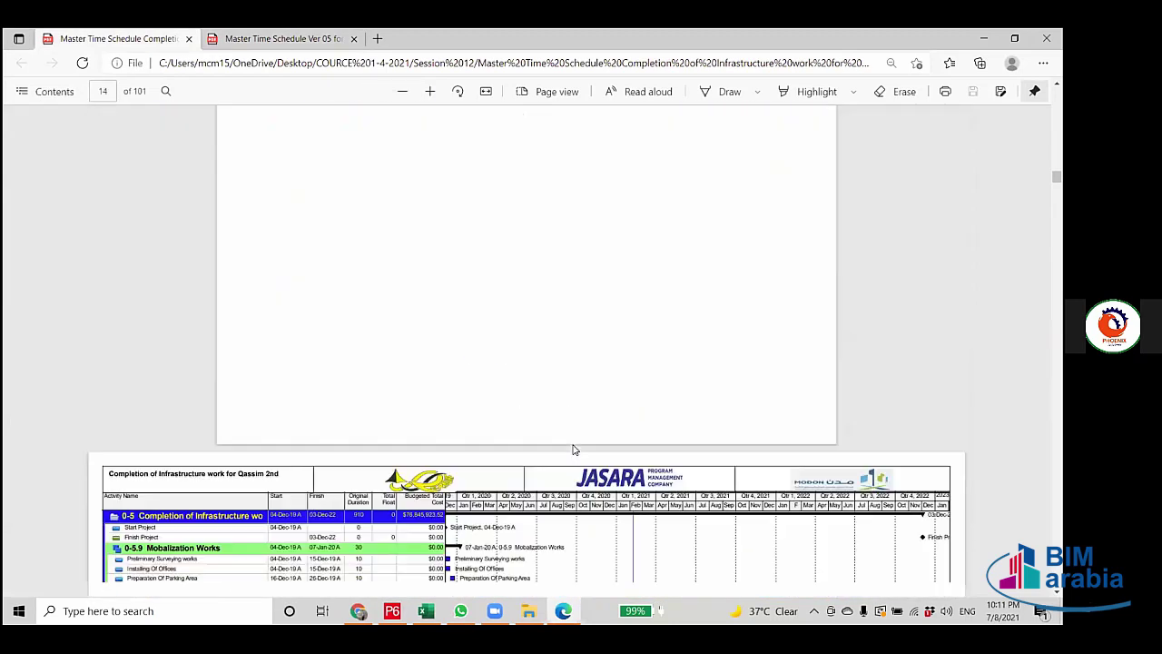
{"action": "scroll", "coordinate": [573, 449], "scroll_direction": "down", "scroll_amount": 3}
{"action": "scroll", "coordinate": [590, 519], "scroll_direction": "up", "scroll_amount": 2}
{"action": "scroll", "coordinate": [590, 519], "scroll_direction": "down", "scroll_amount": 4}
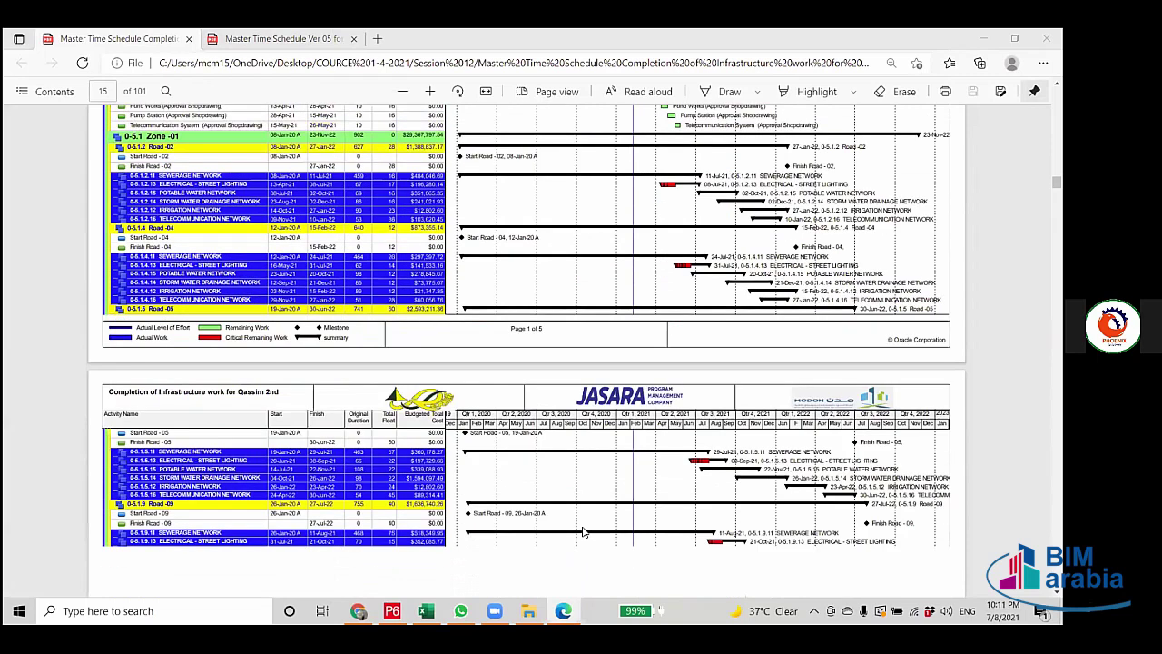
{"action": "scroll", "coordinate": [584, 535], "scroll_direction": "down", "scroll_amount": 15}
{"action": "scroll", "coordinate": [225, 484], "scroll_direction": "down", "scroll_amount": 8}
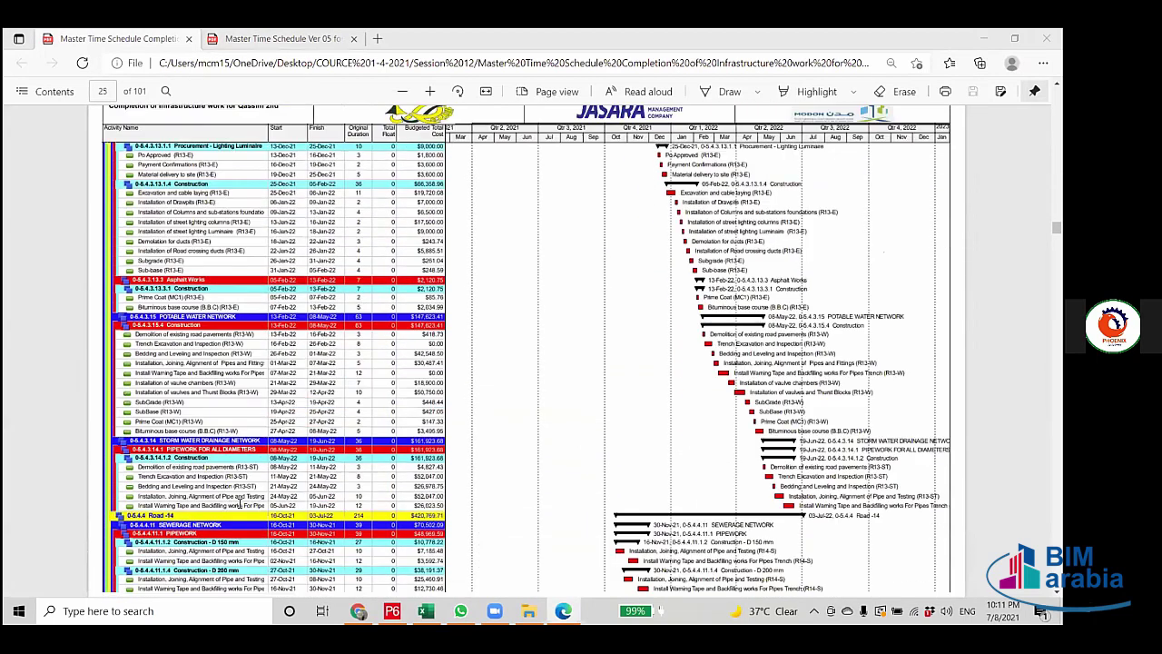
Examine the critical activities of Road -13 and Road -14 on page 25, selecting the R14-S pipe installation and testing row text.
{"action": "scroll", "coordinate": [240, 505], "scroll_direction": "down", "scroll_amount": 1}
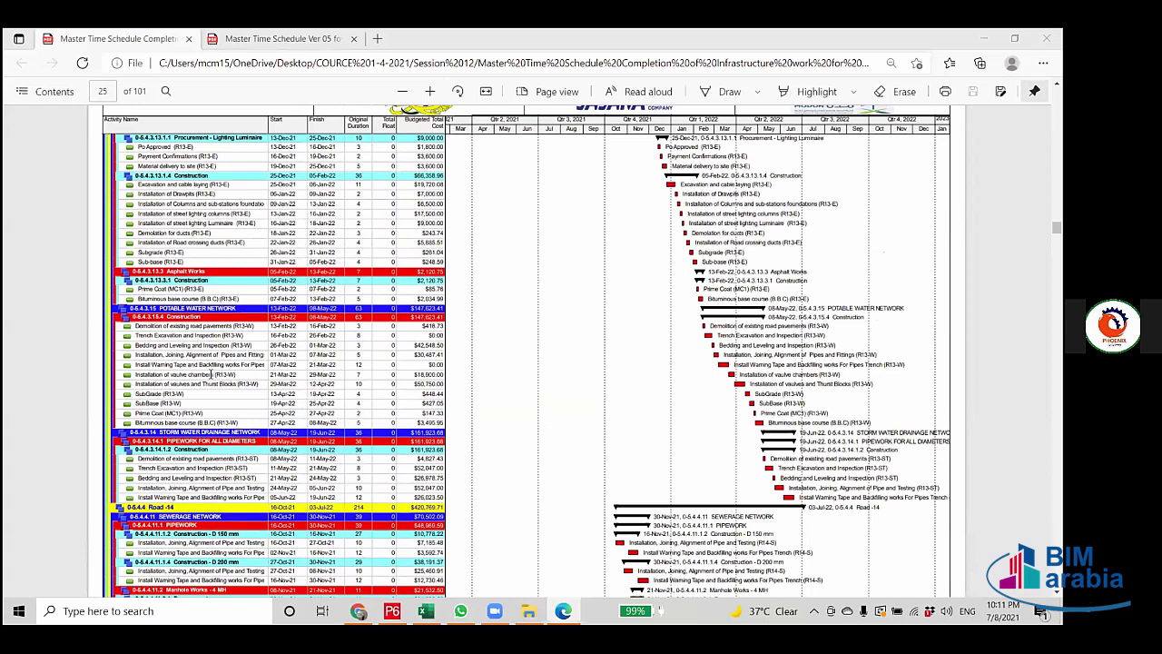
{"action": "scroll", "coordinate": [211, 373], "scroll_direction": "up", "scroll_amount": 2}
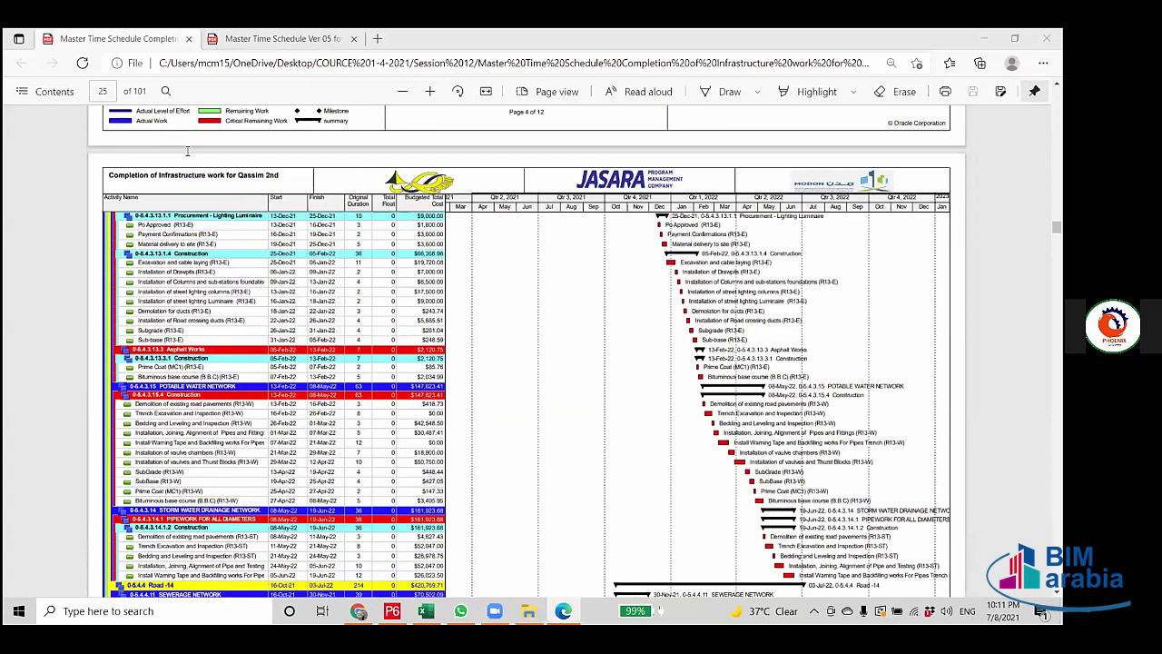
{"action": "scroll", "coordinate": [218, 186], "scroll_direction": "down", "scroll_amount": 4}
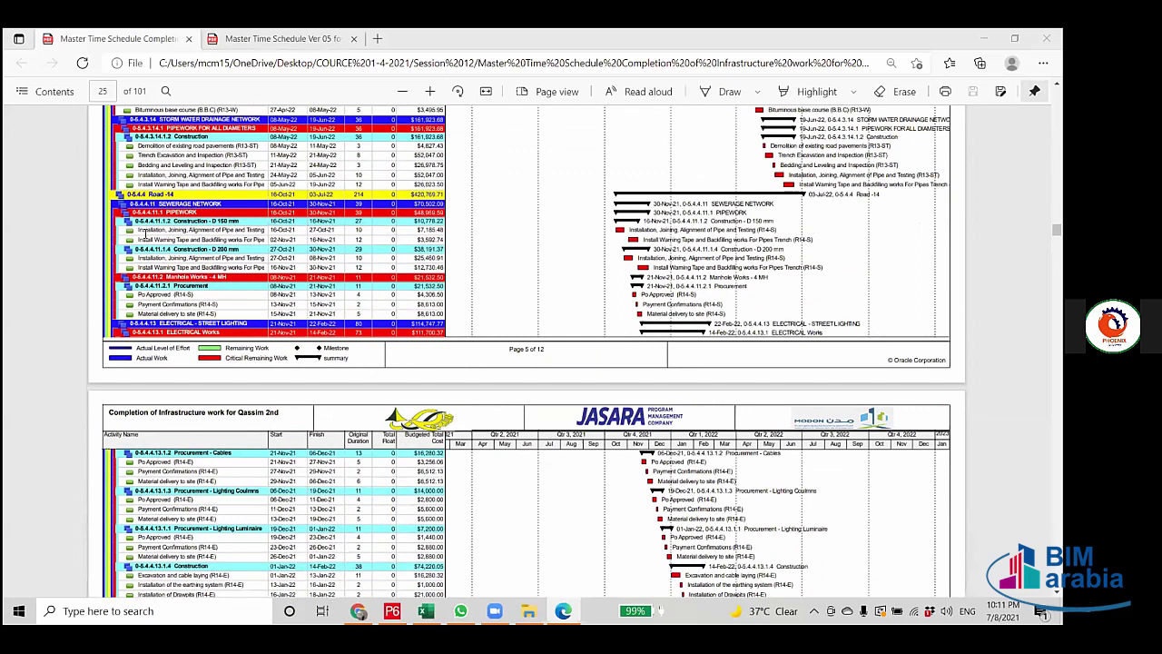
{"action": "left_click_drag", "start_coordinate": [139, 231], "coordinate": [319, 272]}
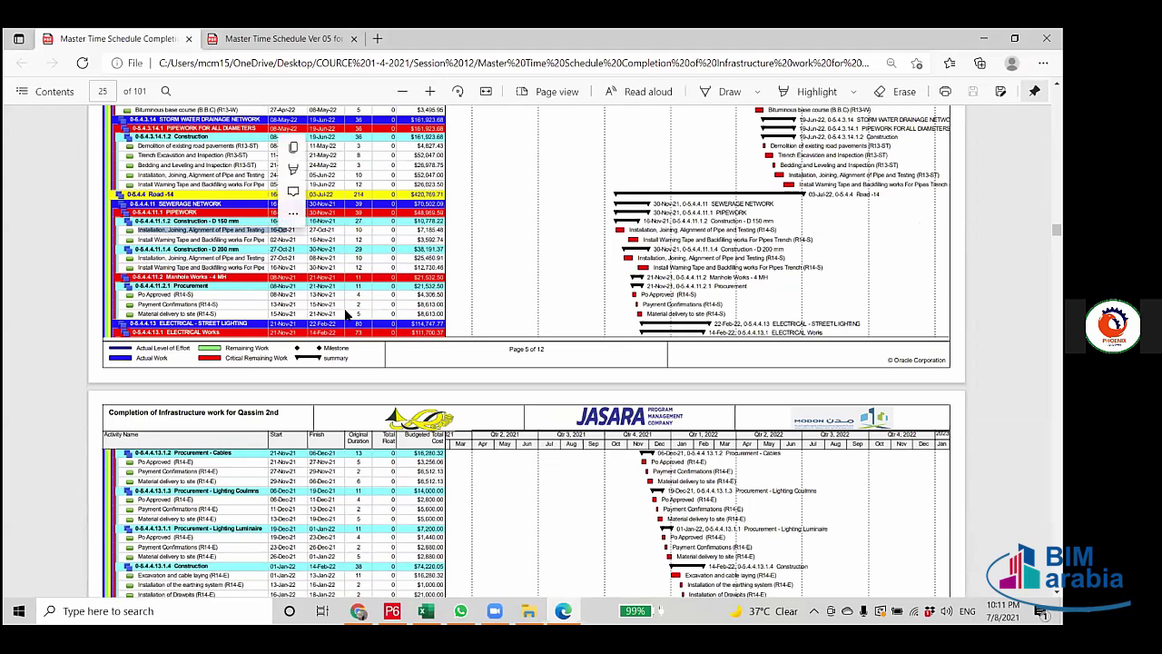
{"action": "scroll", "coordinate": [359, 358], "scroll_direction": "down", "scroll_amount": 5}
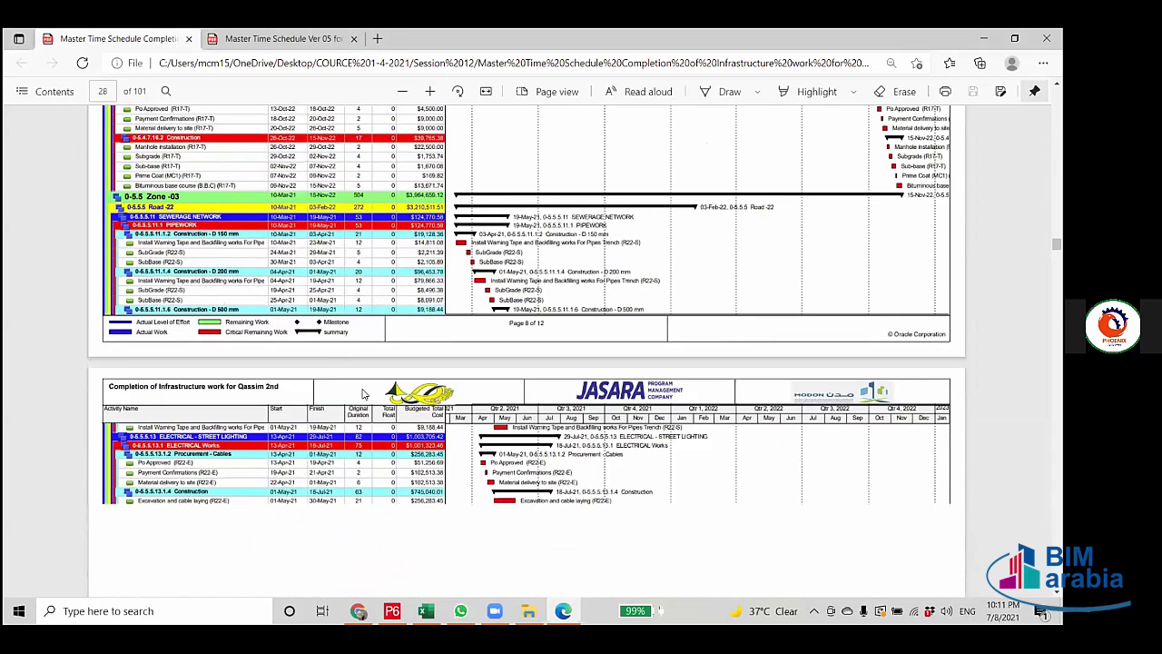
Skim the rest of the Qassim 2nd critical activities and move through the detailed schedule to the Road -04 irrigation works on page 39.
{"action": "scroll", "coordinate": [363, 399], "scroll_direction": "down", "scroll_amount": 12}
{"action": "scroll", "coordinate": [365, 404], "scroll_direction": "down", "scroll_amount": 15}
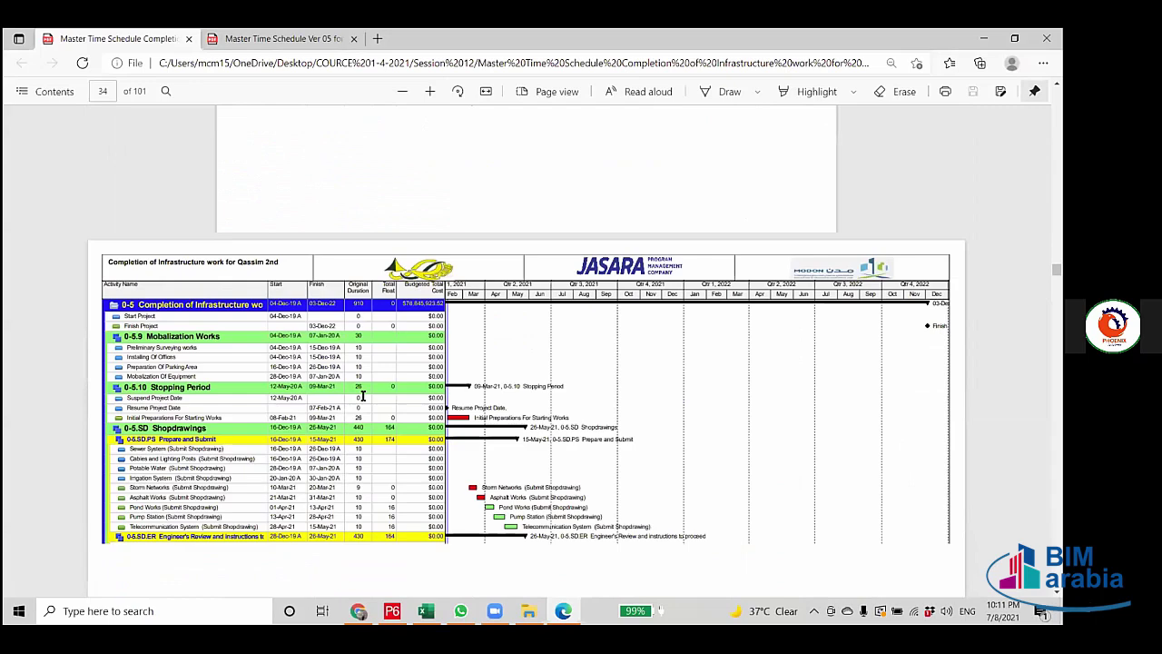
{"action": "scroll", "coordinate": [360, 389], "scroll_direction": "down", "scroll_amount": 8}
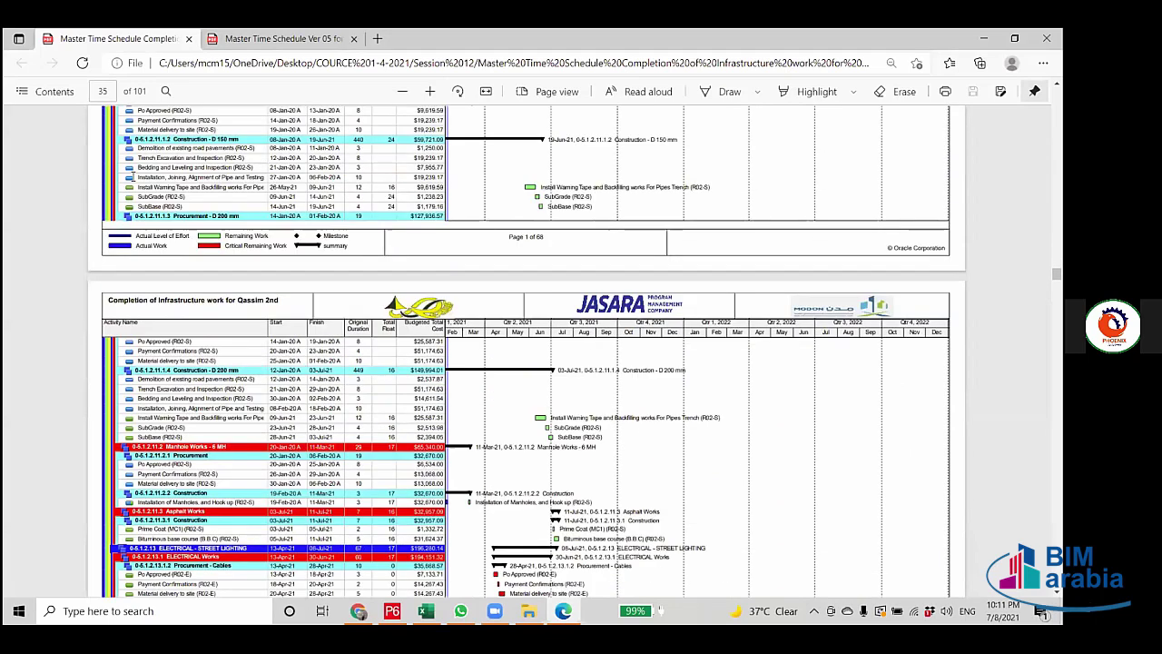
{"action": "scroll", "coordinate": [145, 182], "scroll_direction": "down", "scroll_amount": 12}
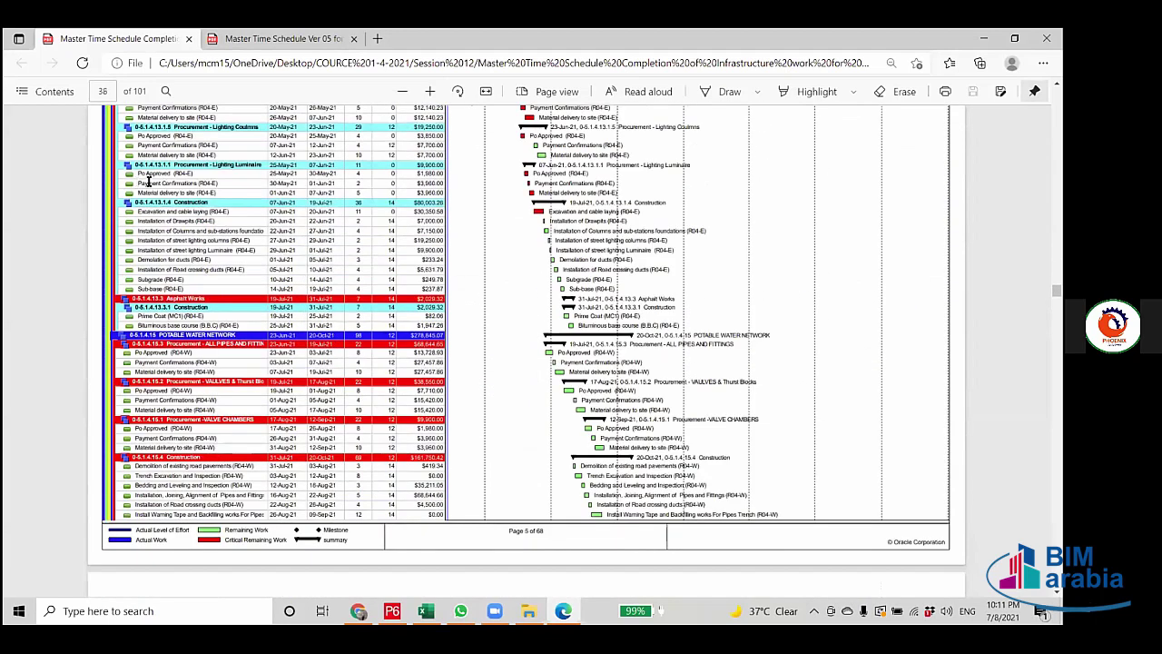
{"action": "scroll", "coordinate": [159, 182], "scroll_direction": "down", "scroll_amount": 3}
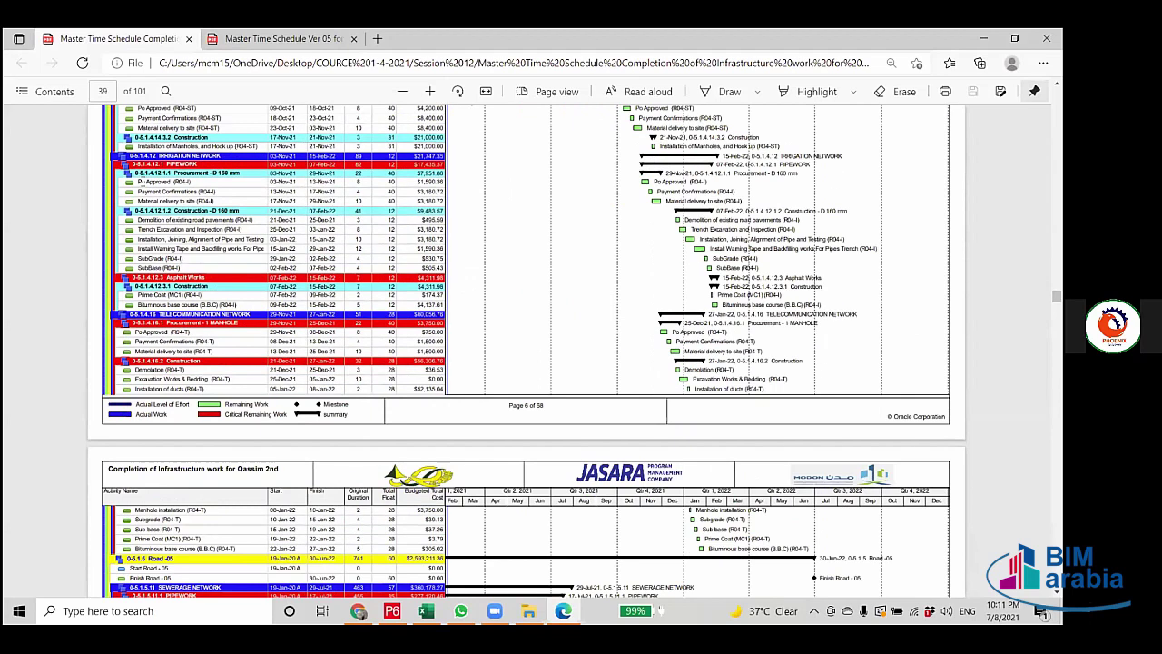
Examine the R04-I Procurement - D 160 mm activities, selecting the Po Approved, Payment Confirmations and Material delivery to site rows in turn.
{"action": "left_click_drag", "start_coordinate": [173, 182], "coordinate": [138, 183]}
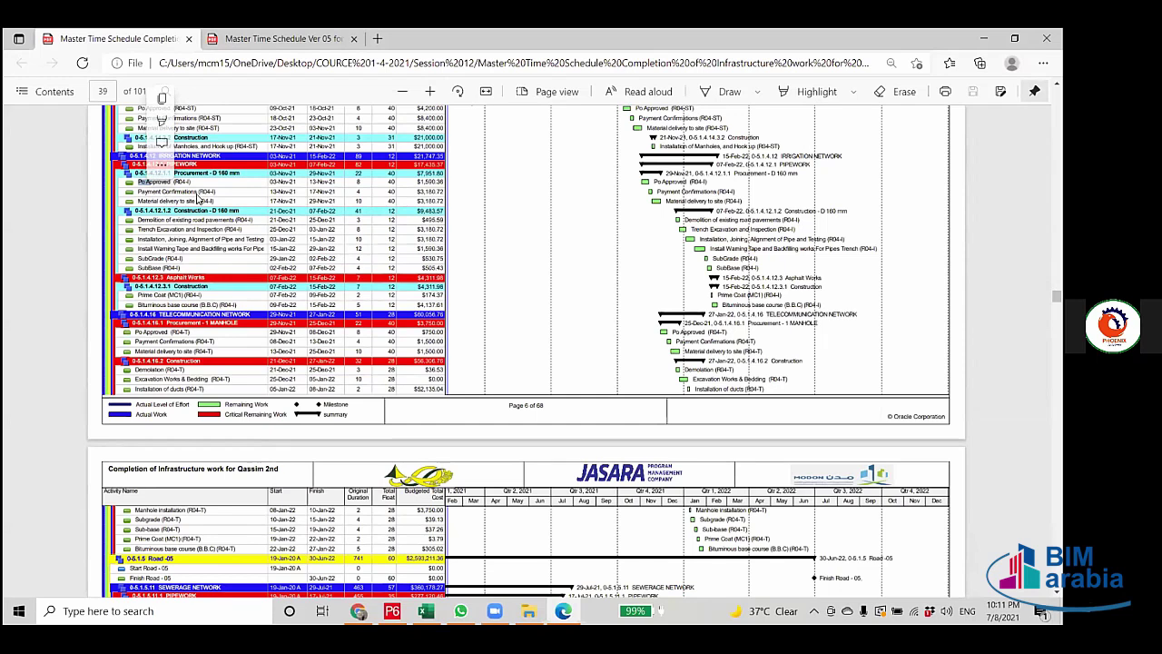
{"action": "left_click", "coordinate": [194, 191]}
{"action": "left_click_drag", "start_coordinate": [194, 192], "coordinate": [137, 194]}
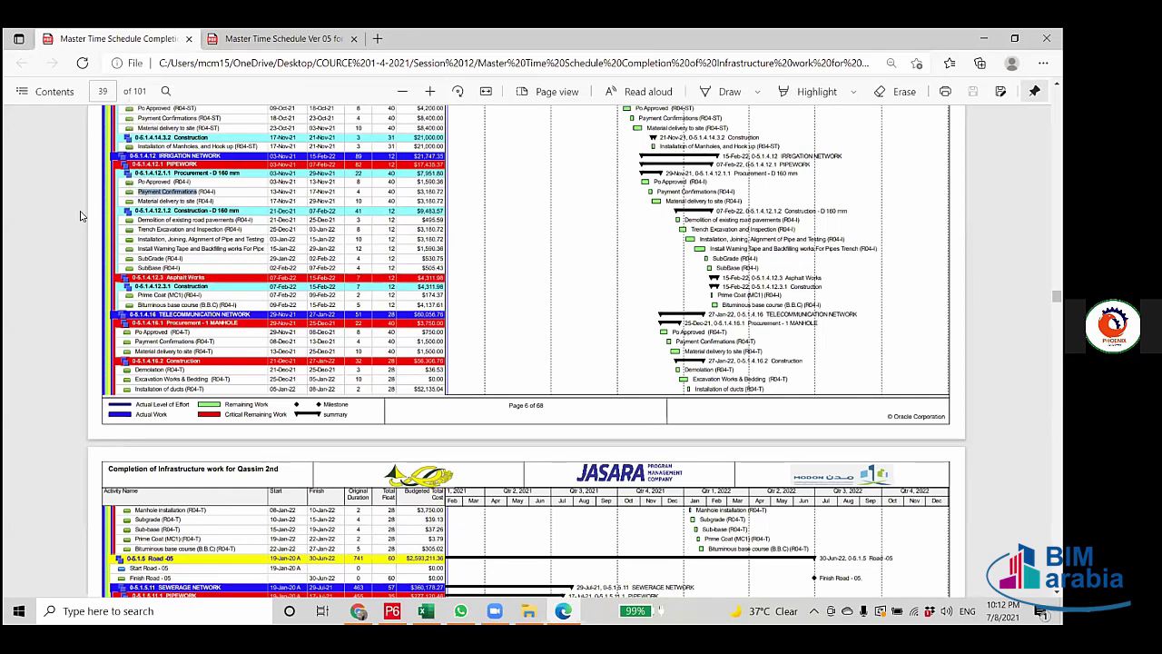
{"action": "left_click_drag", "start_coordinate": [138, 202], "coordinate": [196, 201]}
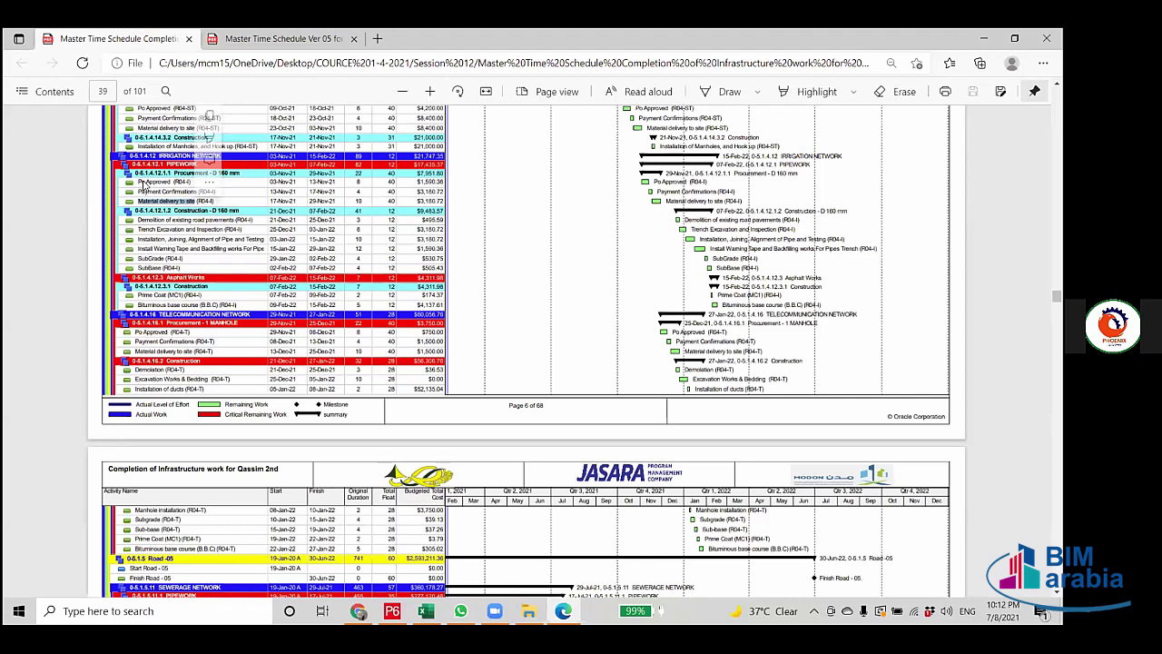
{"action": "left_click", "coordinate": [142, 186]}
{"action": "left_click_drag", "start_coordinate": [138, 191], "coordinate": [196, 189]}
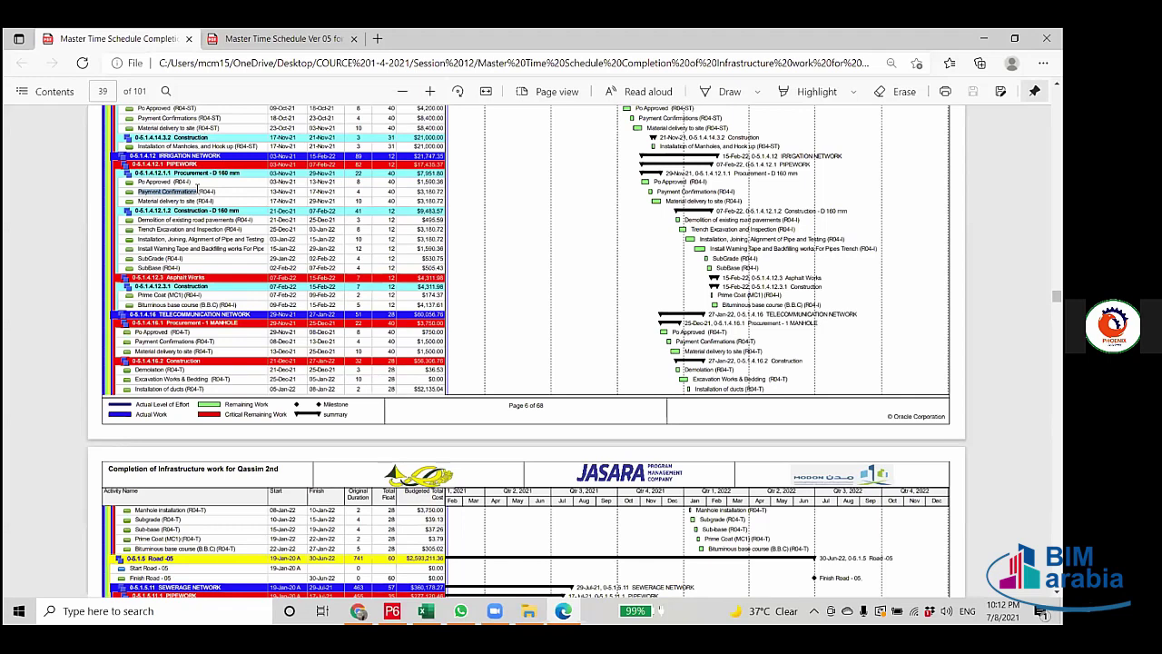
{"action": "mouse_move", "coordinate": [196, 191]}
{"action": "left_mouse_down"}
{"action": "mouse_move", "coordinate": [187, 198]}
{"action": "mouse_move", "coordinate": [210, 200]}
{"action": "left_mouse_up"}
{"action": "left_click", "coordinate": [187, 197]}
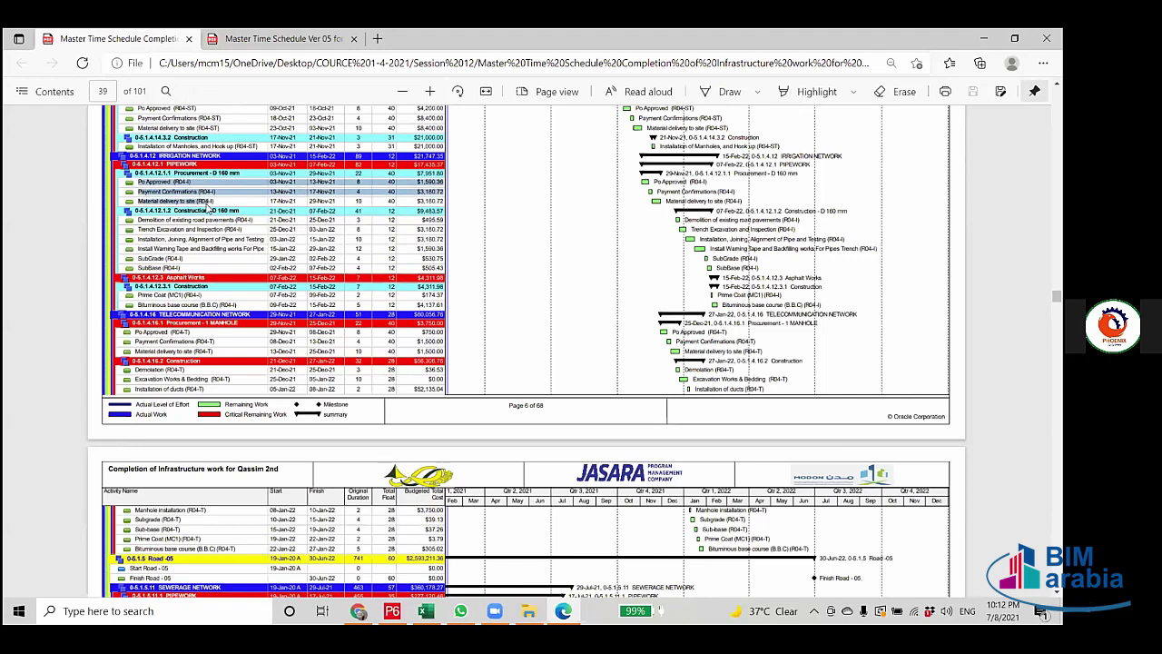
Glance at page 40 and return to page 39 to recheck the R04-I purchase order and payment confirmation rows.
{"action": "scroll", "coordinate": [210, 201], "scroll_direction": "down", "scroll_amount": 3}
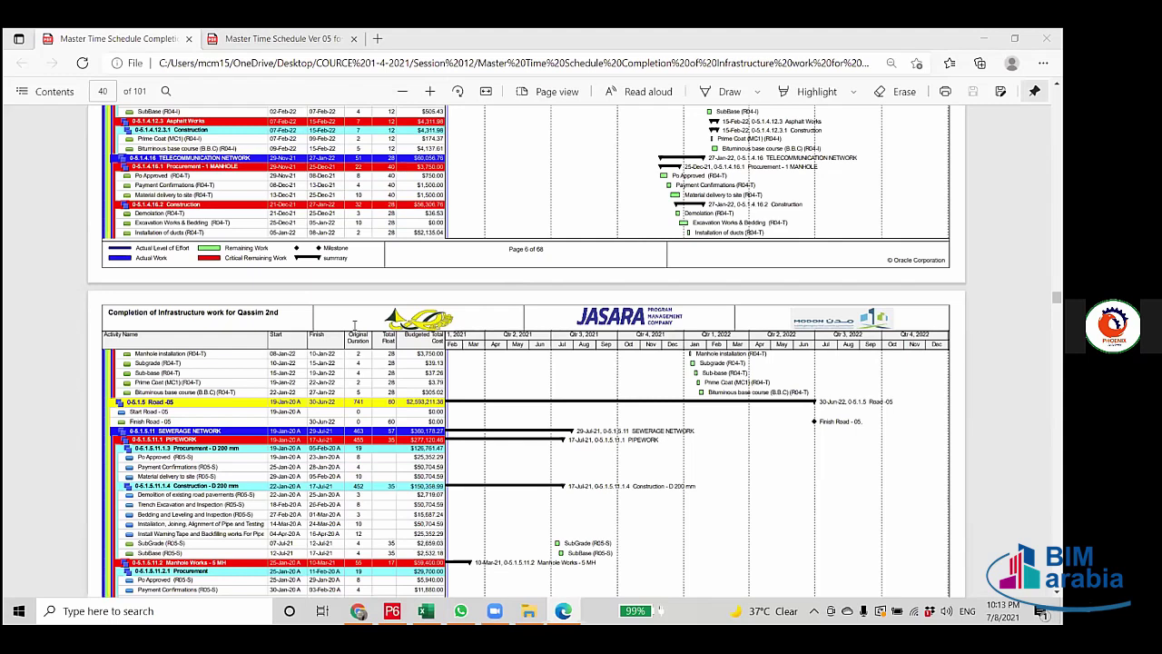
{"action": "scroll", "coordinate": [184, 307], "scroll_direction": "up", "scroll_amount": 3}
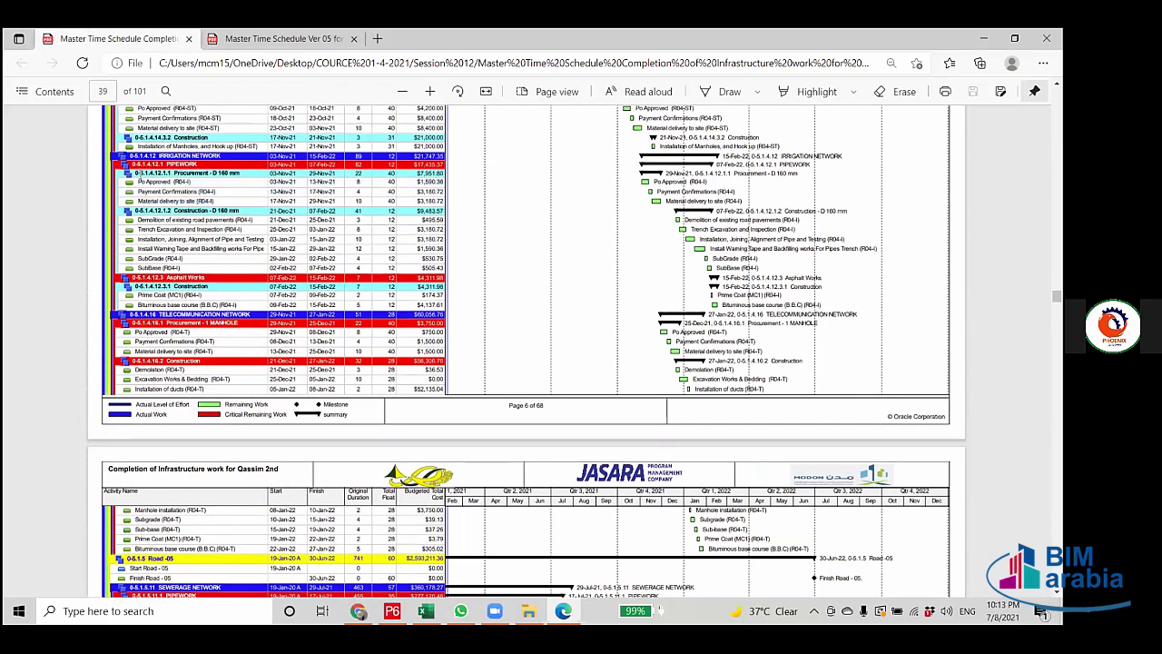
{"action": "left_click_drag", "start_coordinate": [172, 182], "coordinate": [200, 198]}
{"action": "left_click", "coordinate": [144, 198]}
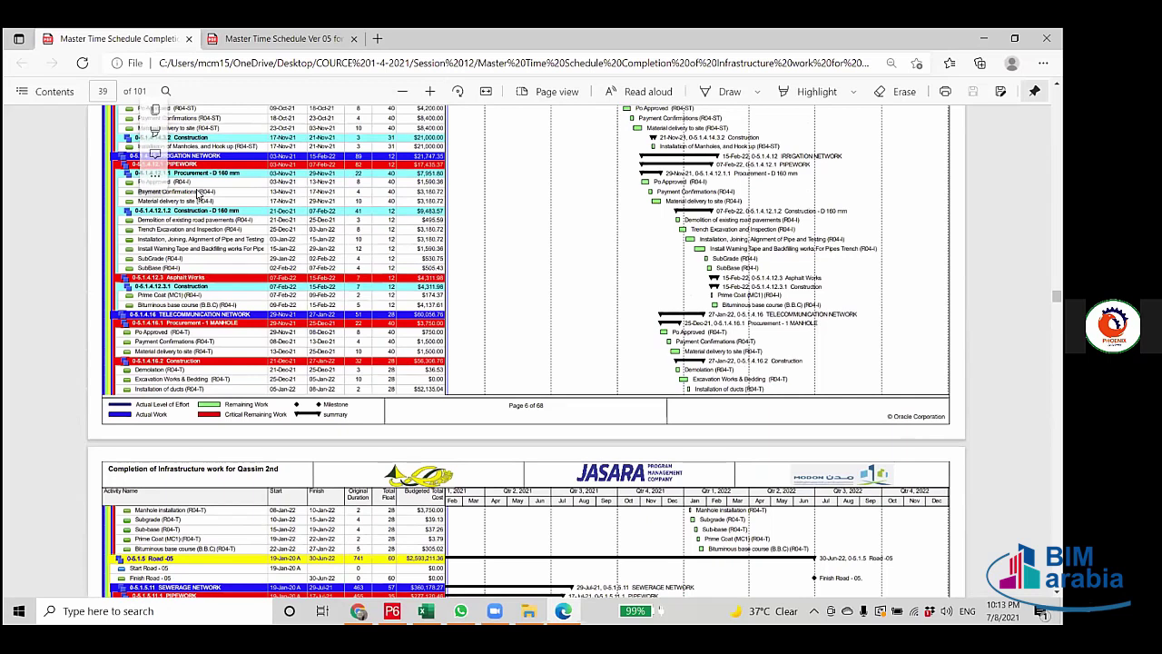
{"action": "left_click", "coordinate": [197, 193]}
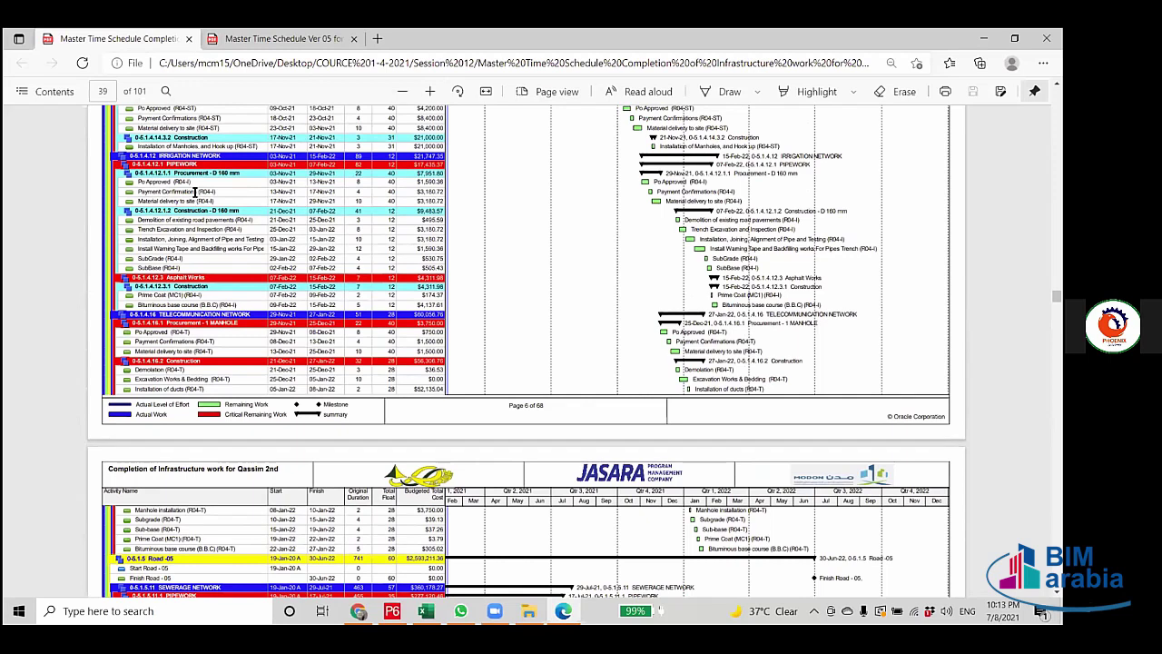
Examine the R04-T manhole procurement rows and the Road -05 sewerage Construction - D 200 mm rows, selecting each group's text.
{"action": "scroll", "coordinate": [194, 192], "scroll_direction": "down", "scroll_amount": 3}
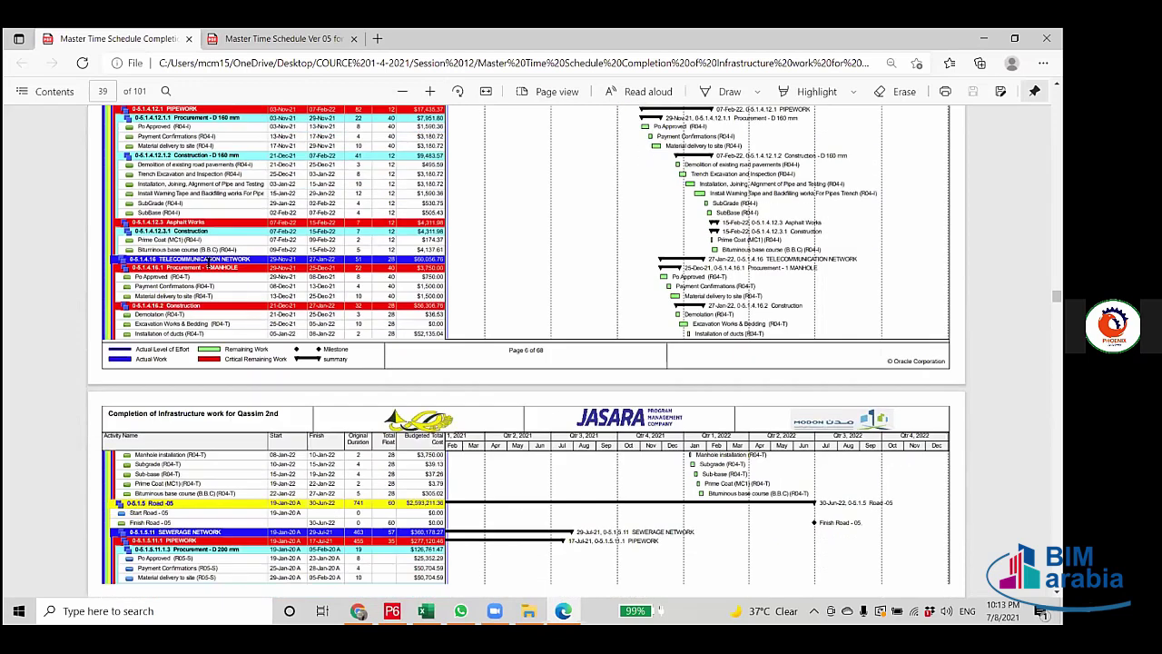
{"action": "left_click_drag", "start_coordinate": [138, 174], "coordinate": [233, 197]}
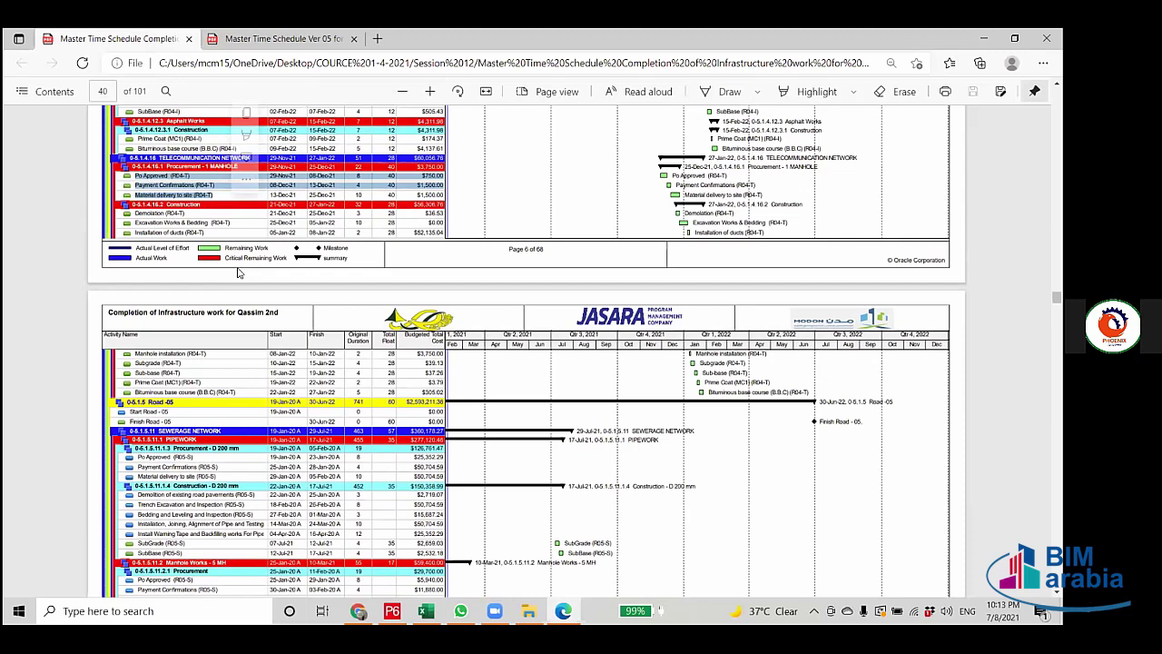
{"action": "scroll", "coordinate": [237, 273], "scroll_direction": "down", "scroll_amount": 5}
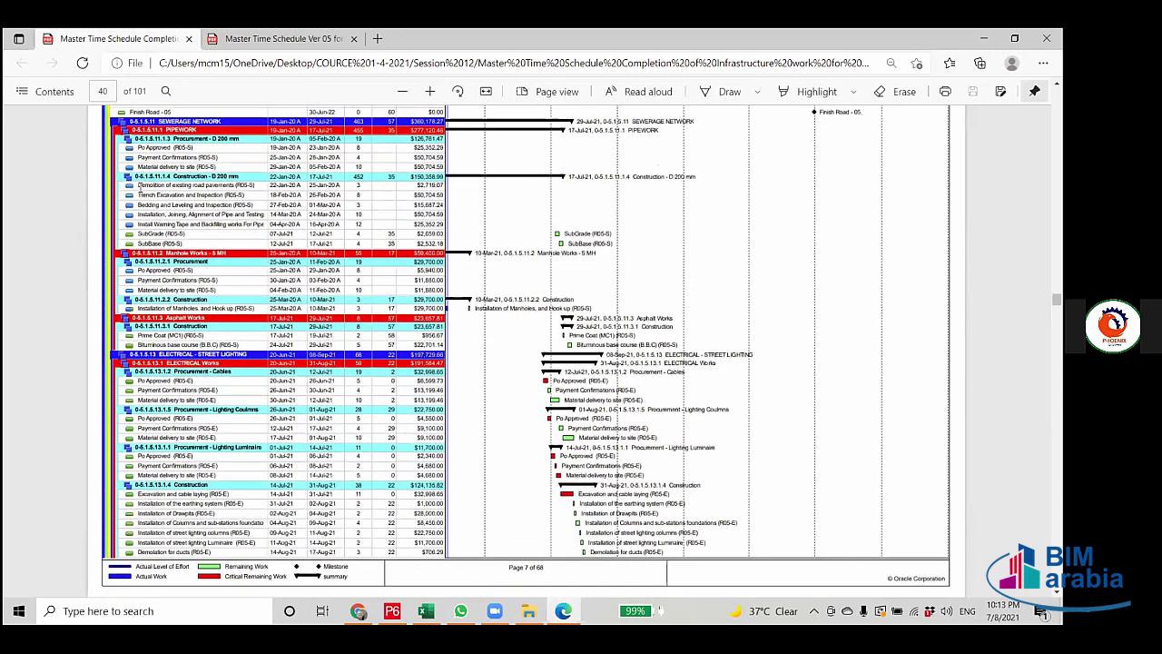
{"action": "left_click_drag", "start_coordinate": [141, 186], "coordinate": [186, 228]}
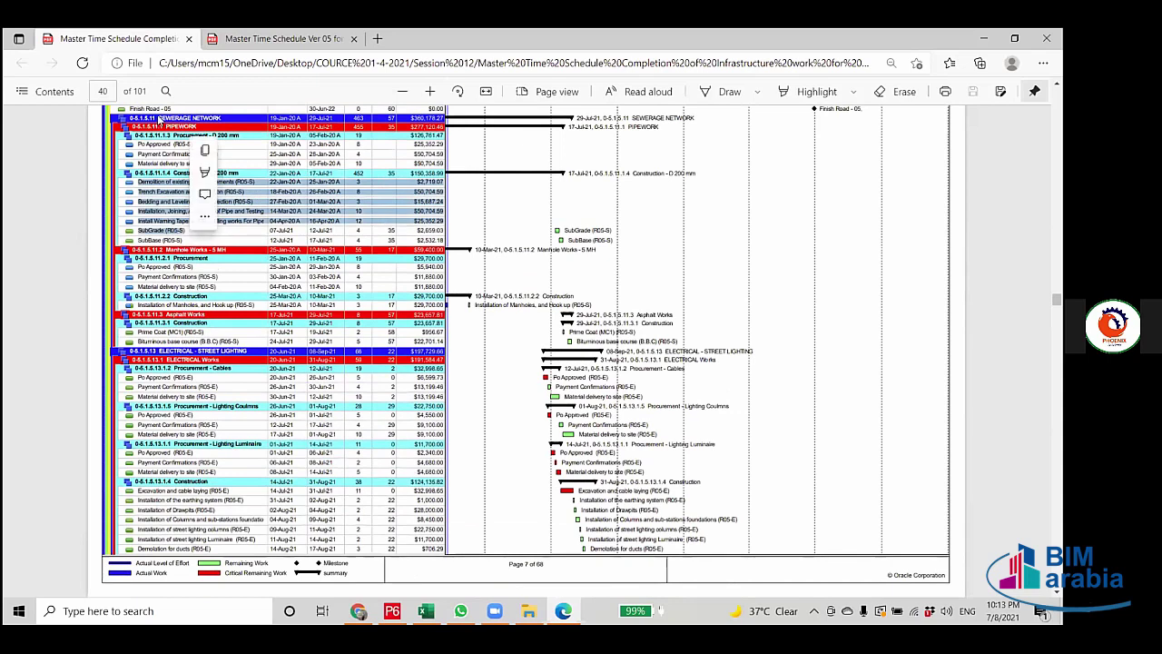
{"action": "left_click", "coordinate": [156, 285]}
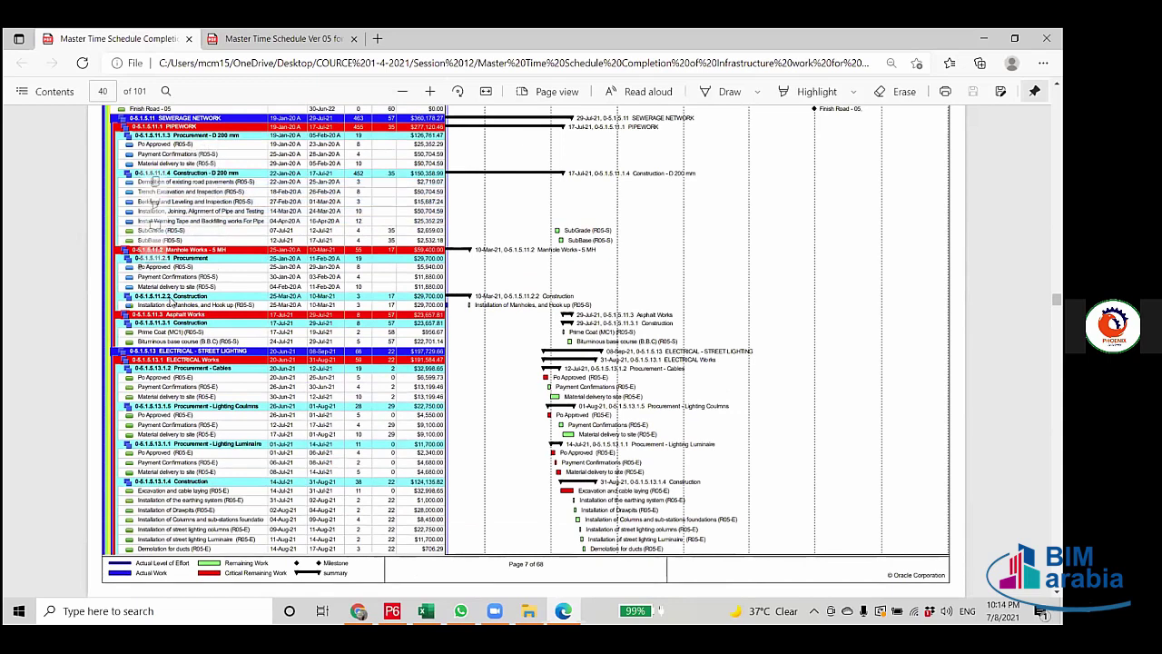
Examine the Road -05 street lighting activities, selecting the three lighting columns procurement rows.
{"action": "scroll", "coordinate": [403, 164], "scroll_direction": "down", "scroll_amount": 4}
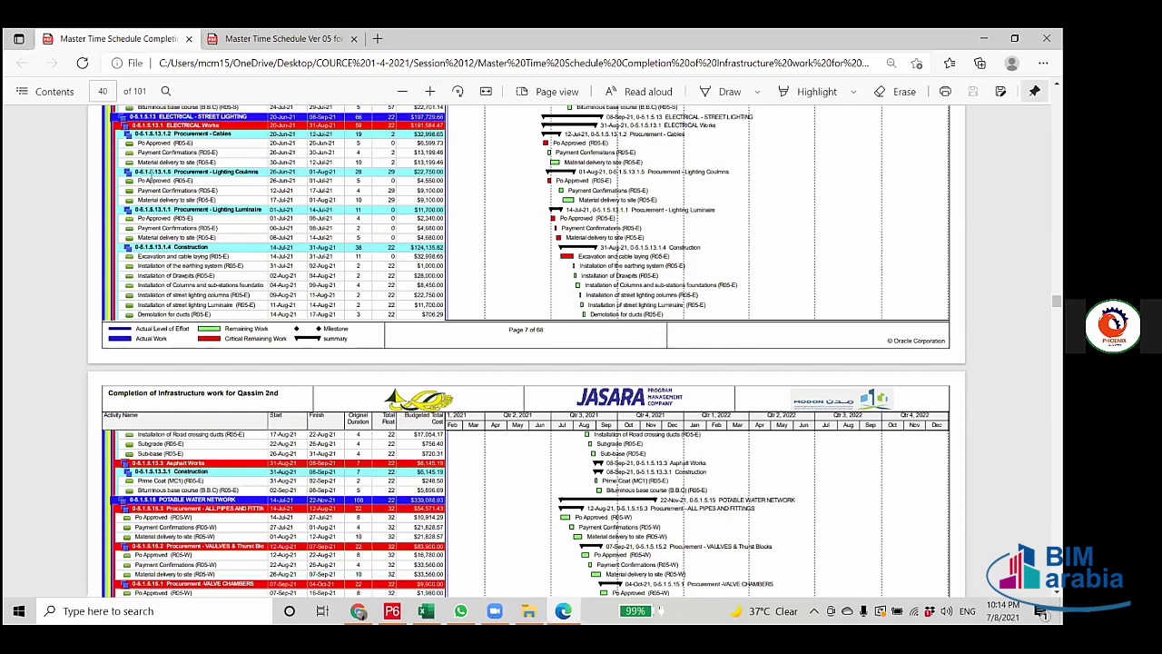
{"action": "left_click_drag", "start_coordinate": [138, 181], "coordinate": [222, 211]}
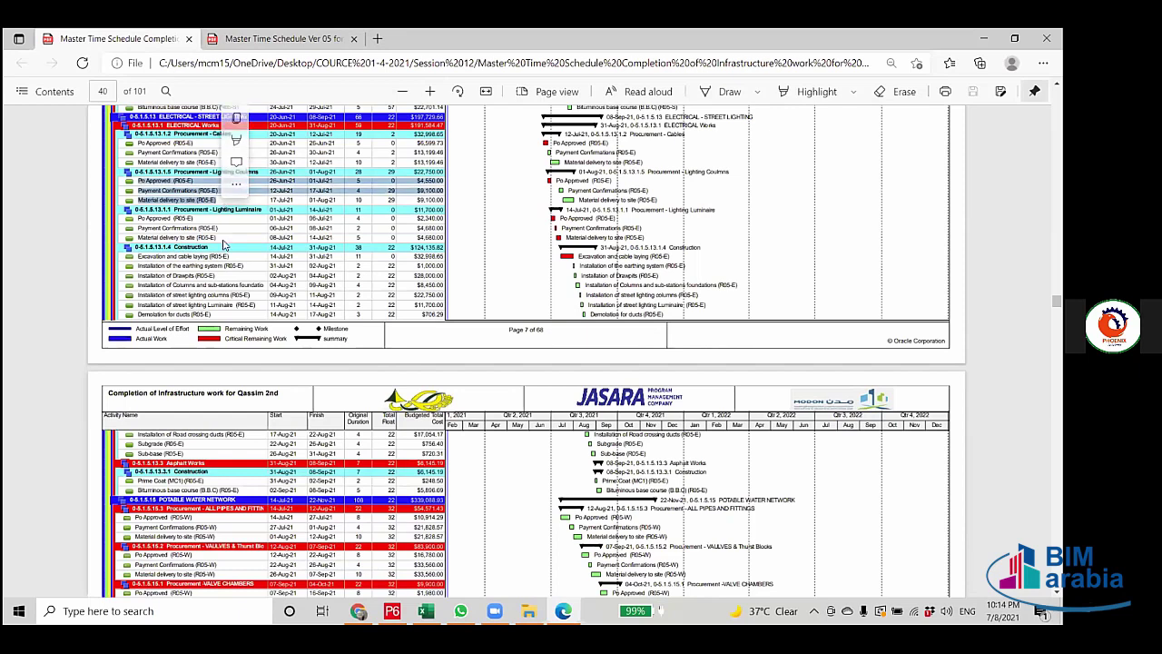
{"action": "left_click", "coordinate": [213, 240]}
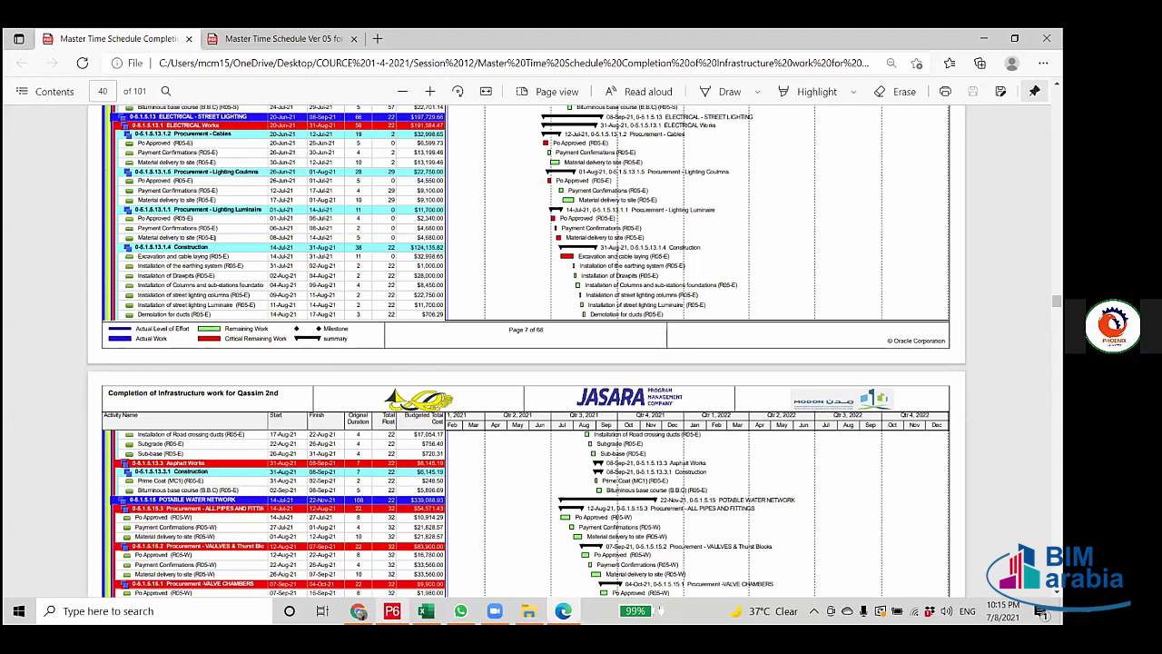
Switch to Primavera P6, select the Zone 3 (09/02/2021) G2 milestone and display the Resource Usage Profile below the activities.
{"action": "left_click", "coordinate": [477, 565]}
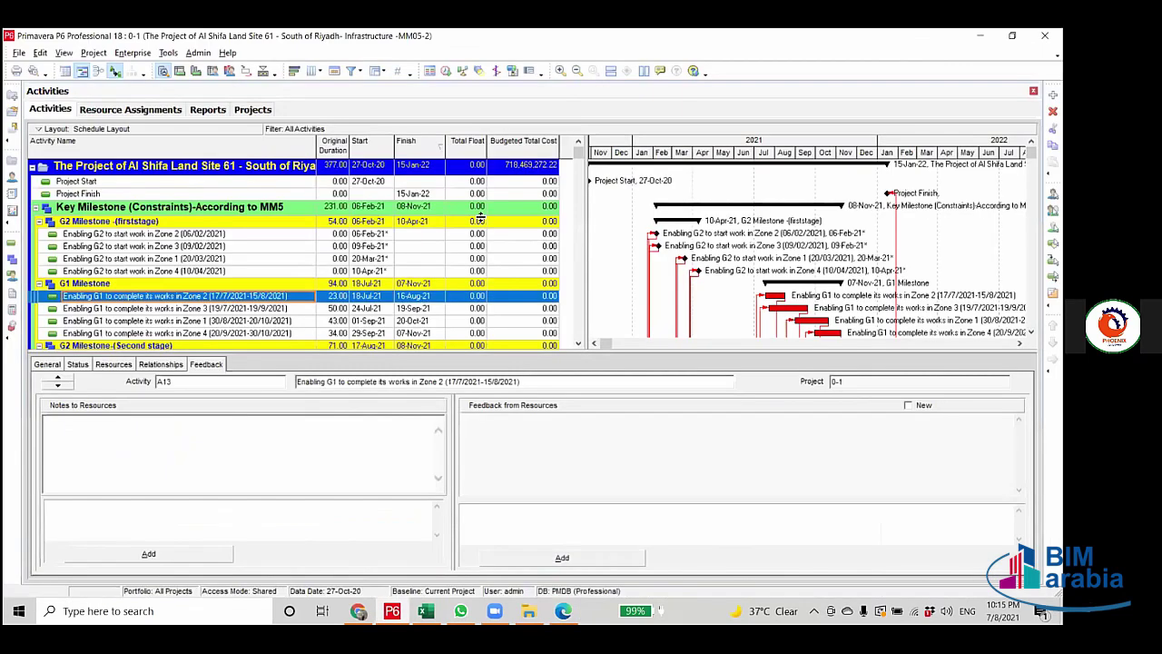
{"action": "left_click", "coordinate": [260, 237]}
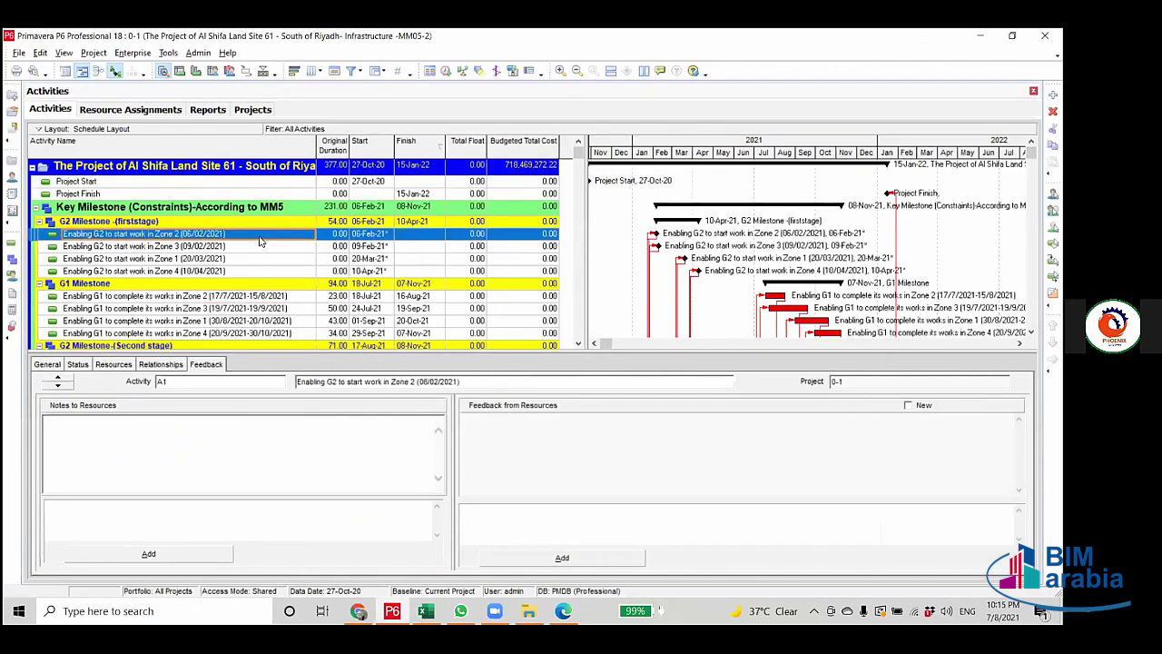
{"action": "left_click", "coordinate": [243, 249]}
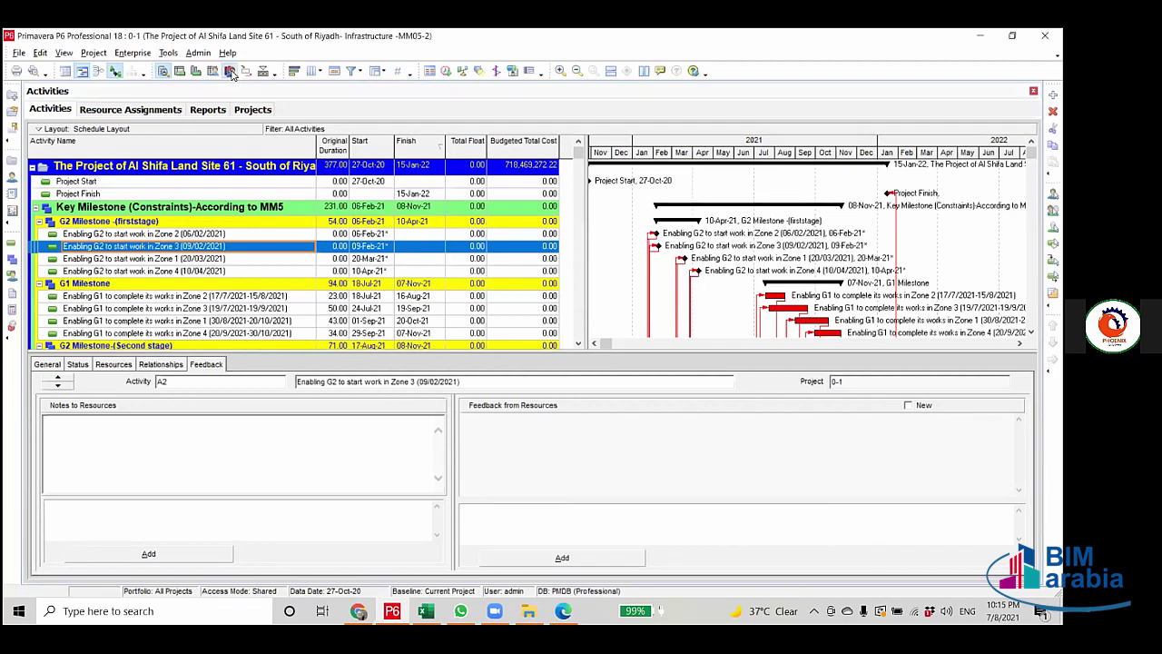
{"action": "left_click", "coordinate": [230, 72]}
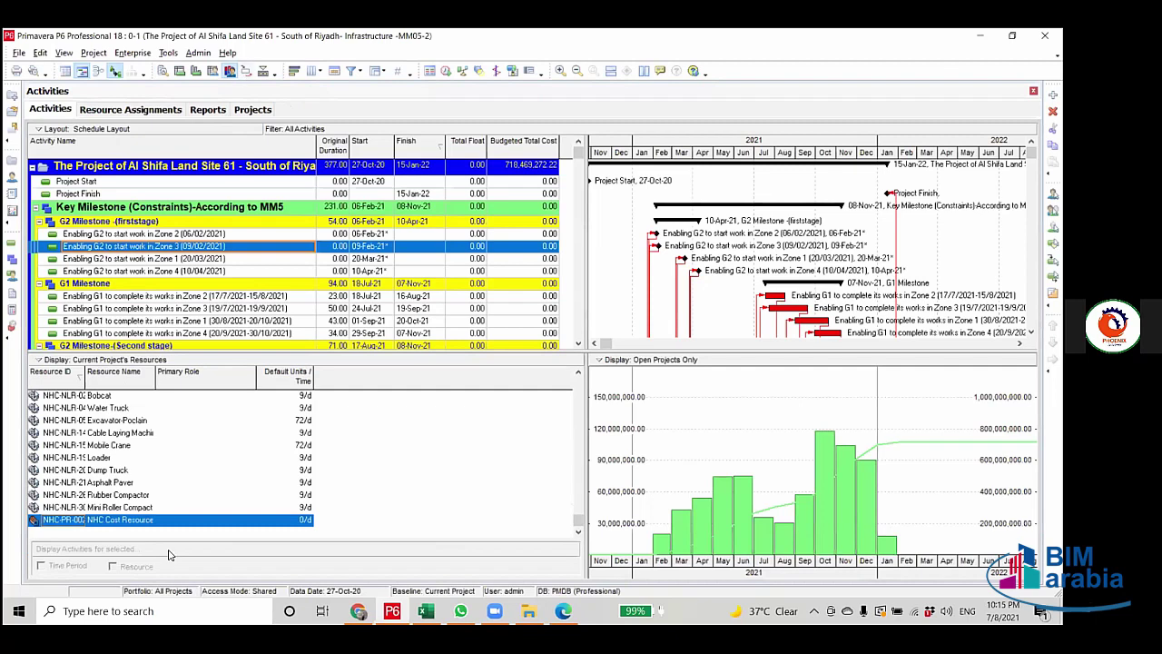
Check the usage profiles of the Mini Roller Compactor, Asphalt Paver, Bobcat, Water Truck and Excavator-Poclain resources.
{"action": "left_click", "coordinate": [133, 507]}
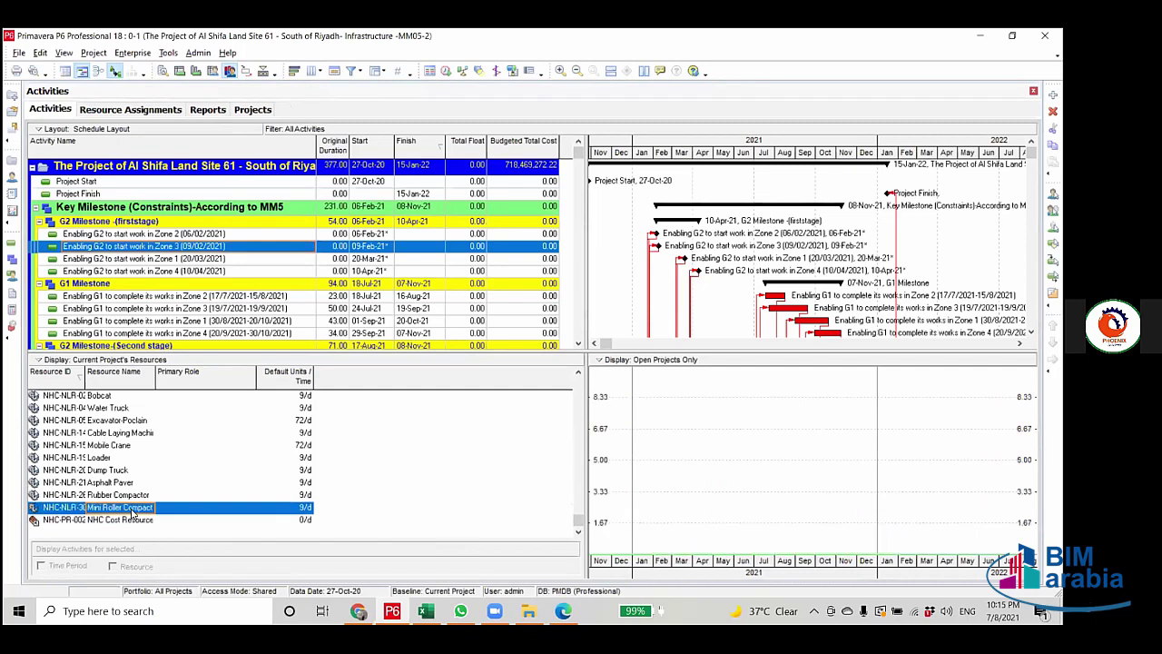
{"action": "left_click", "coordinate": [114, 482]}
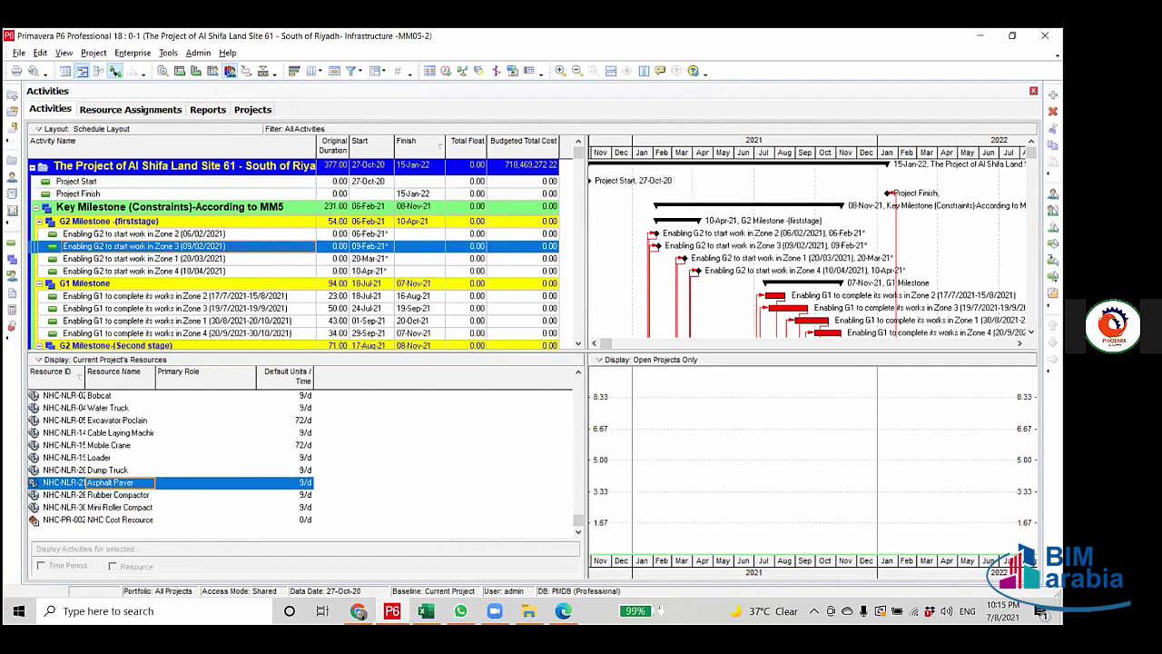
{"action": "left_click", "coordinate": [105, 397]}
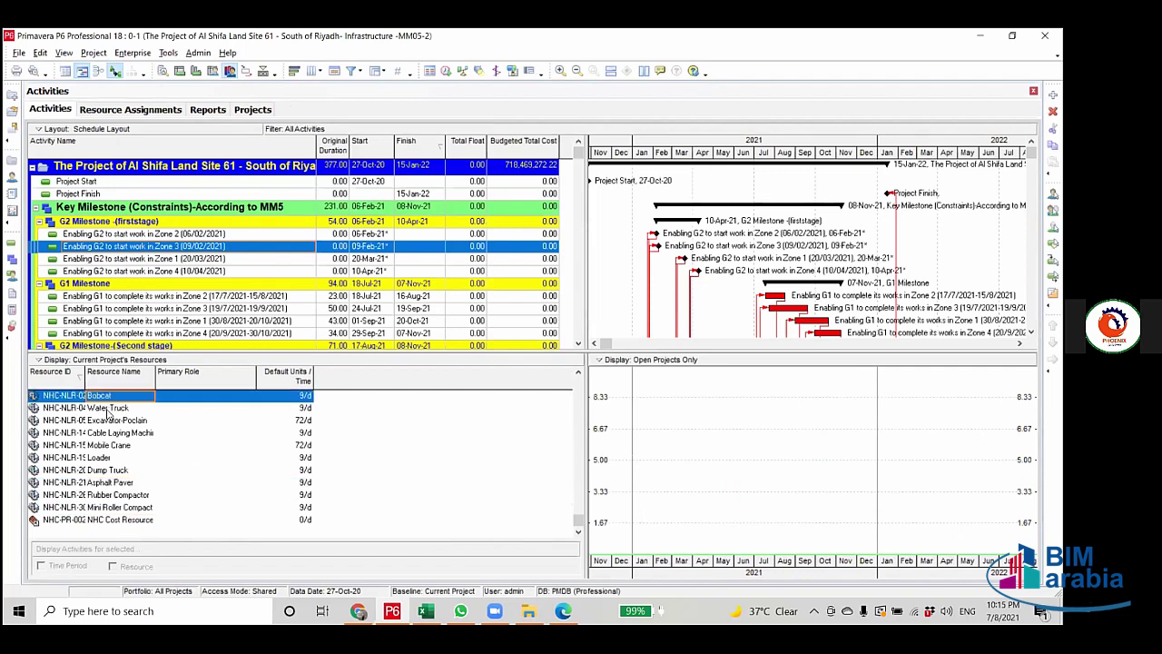
{"action": "left_click", "coordinate": [109, 408]}
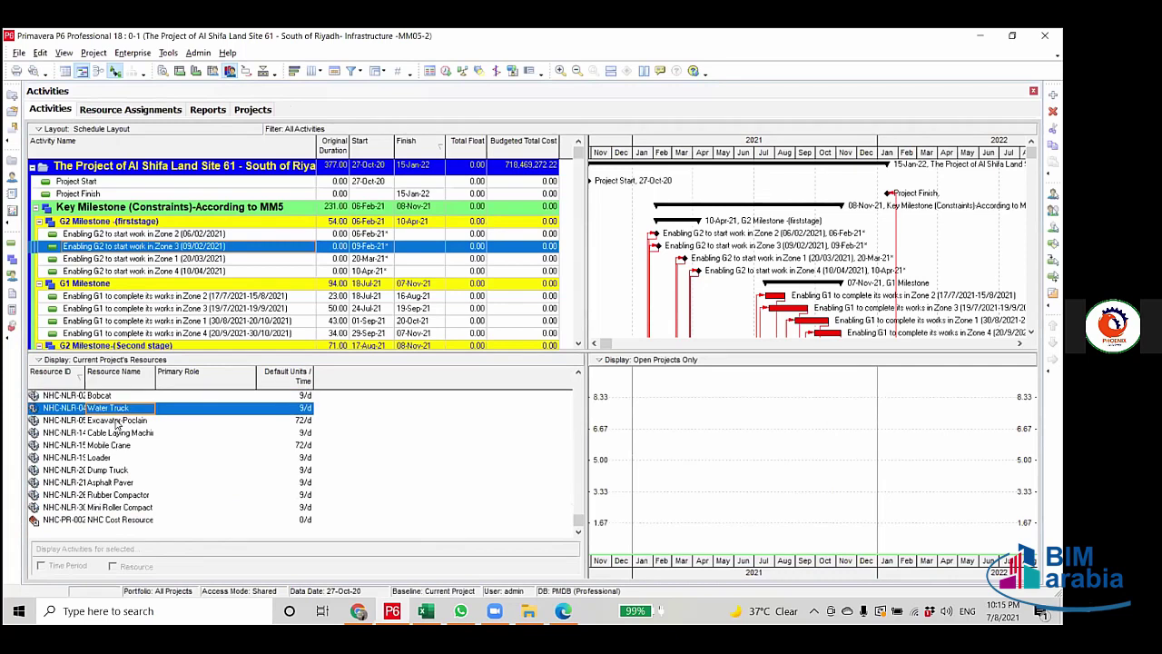
{"action": "left_click", "coordinate": [116, 421]}
Compare the Units and Cost display choices in the Resource Usage Profile Options, apply Cost and view the NHC Cost Resource histogram.
{"action": "right_click", "coordinate": [664, 392]}
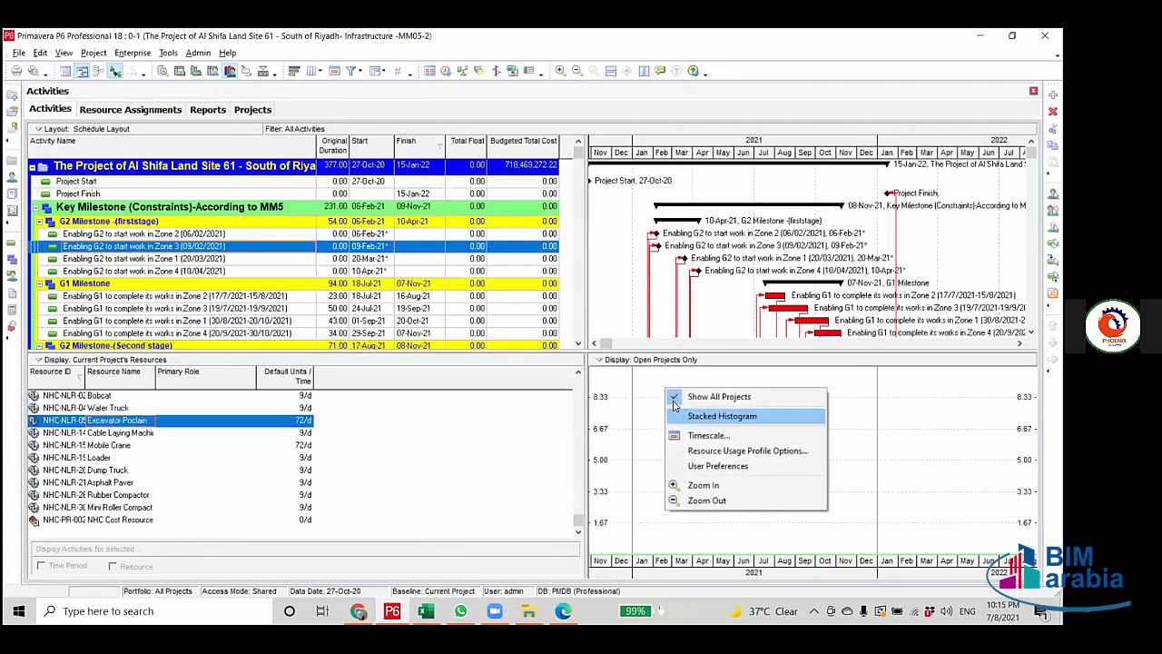
{"action": "left_click", "coordinate": [729, 451]}
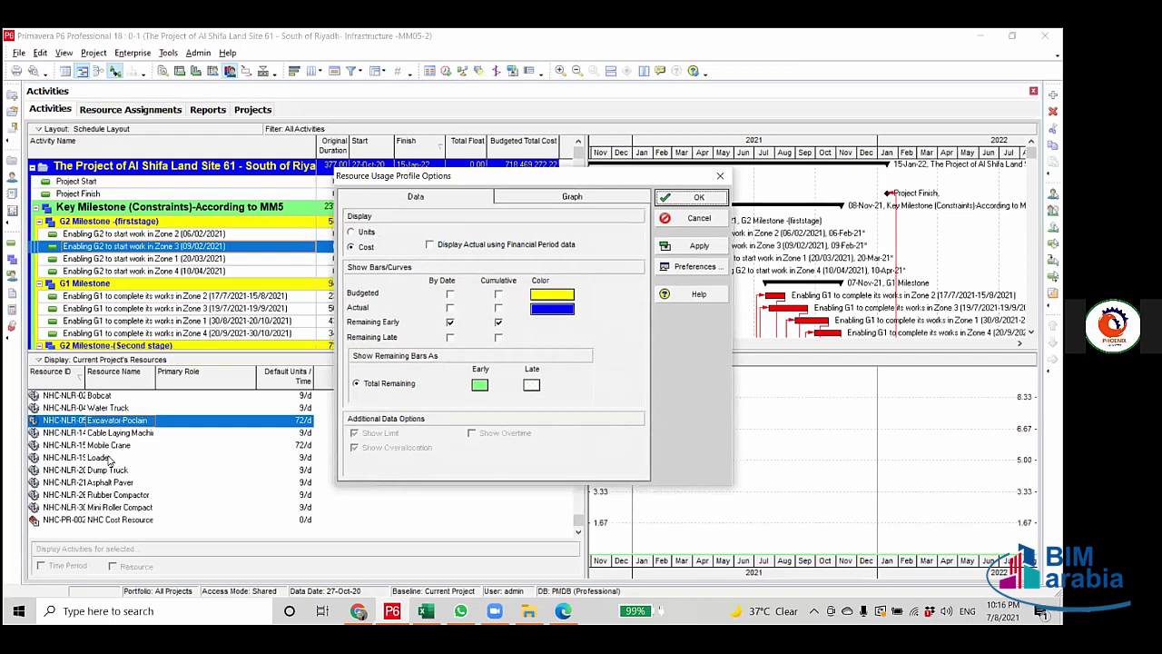
{"action": "left_click", "coordinate": [353, 233]}
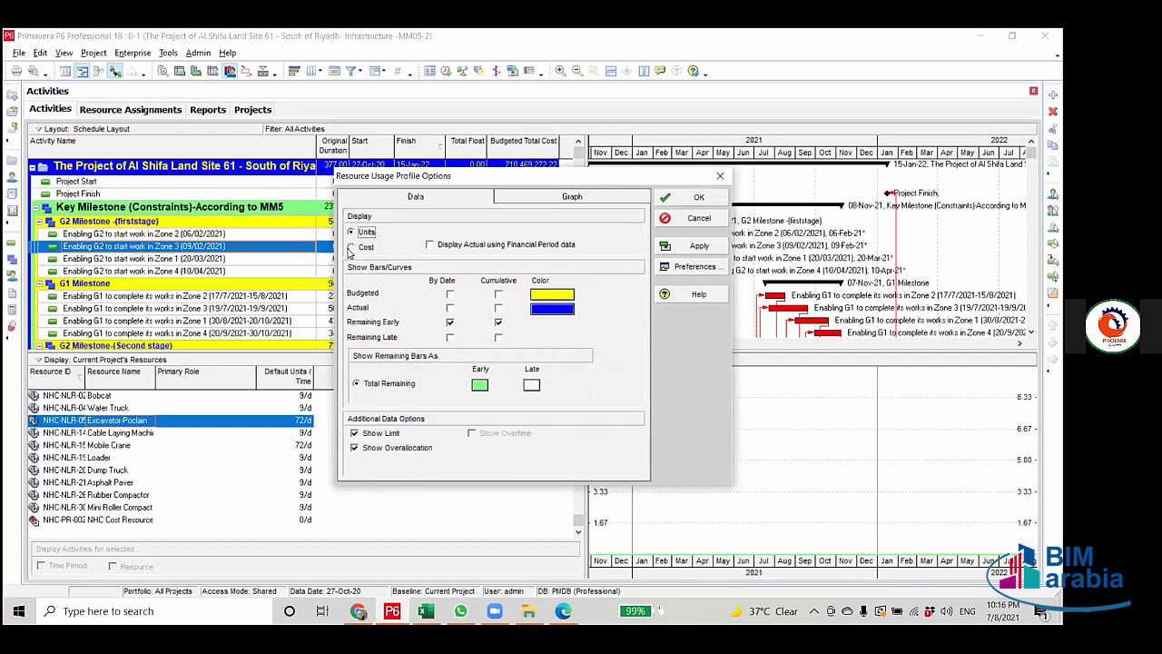
{"action": "left_click", "coordinate": [352, 247]}
{"action": "left_click", "coordinate": [700, 247]}
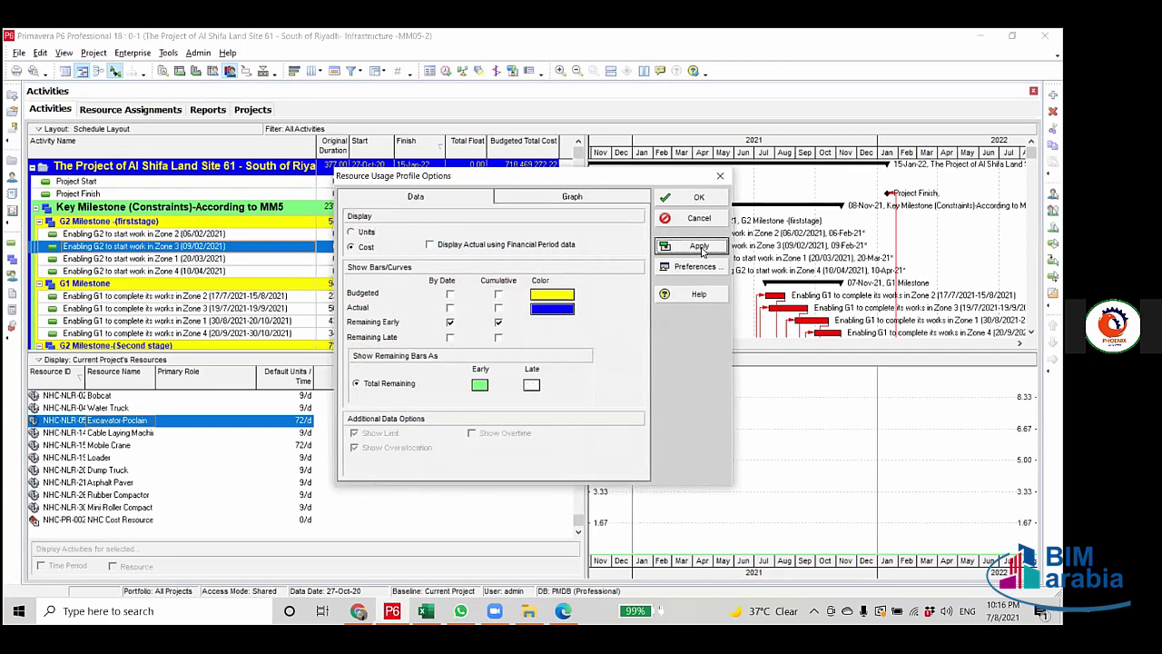
{"action": "left_click", "coordinate": [696, 198]}
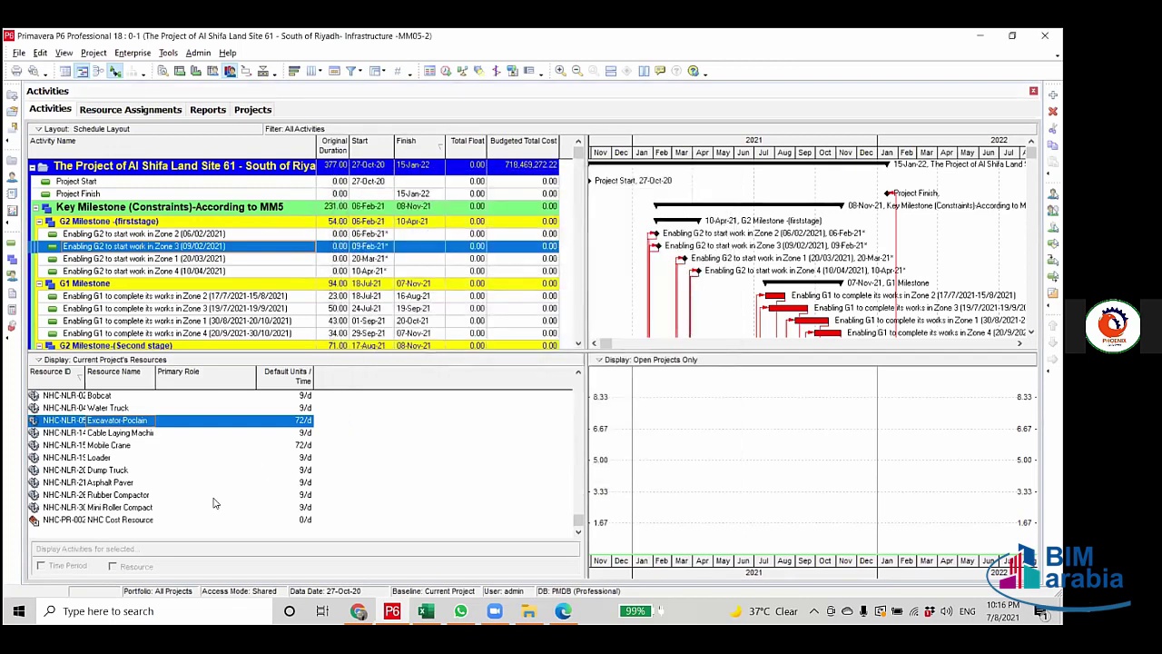
{"action": "left_click", "coordinate": [126, 519]}
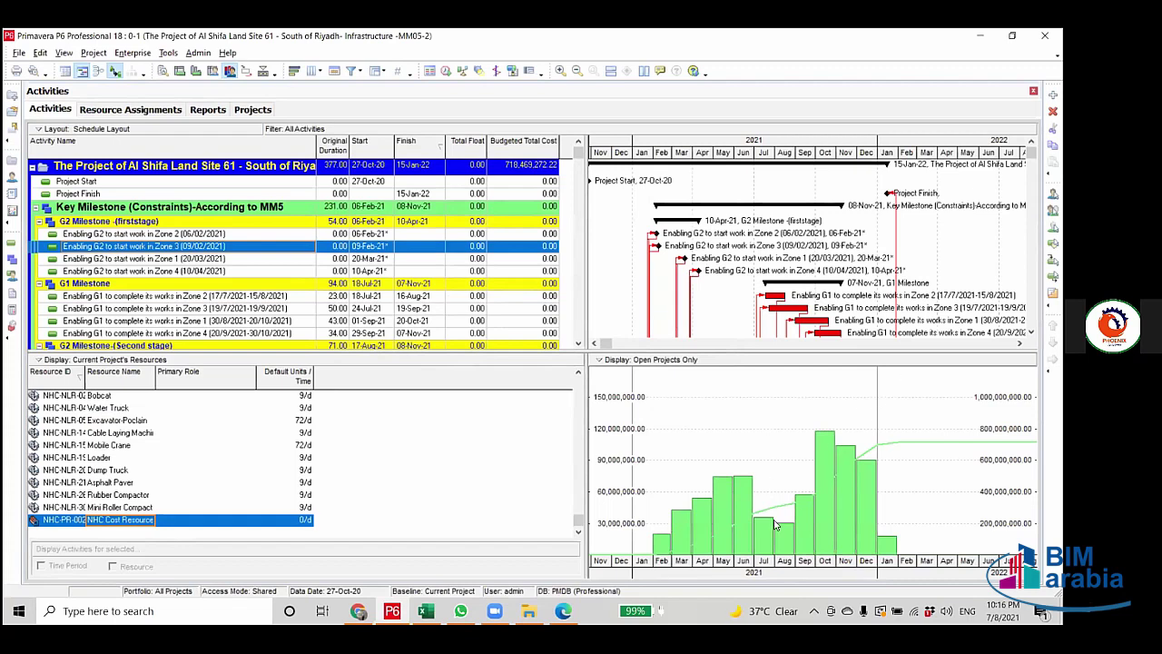
Widen the monthly timescale of the Gantt chart and cost histogram, and switch to the Resource Assignments view.
{"action": "left_click_drag", "start_coordinate": [857, 160], "coordinate": [953, 160]}
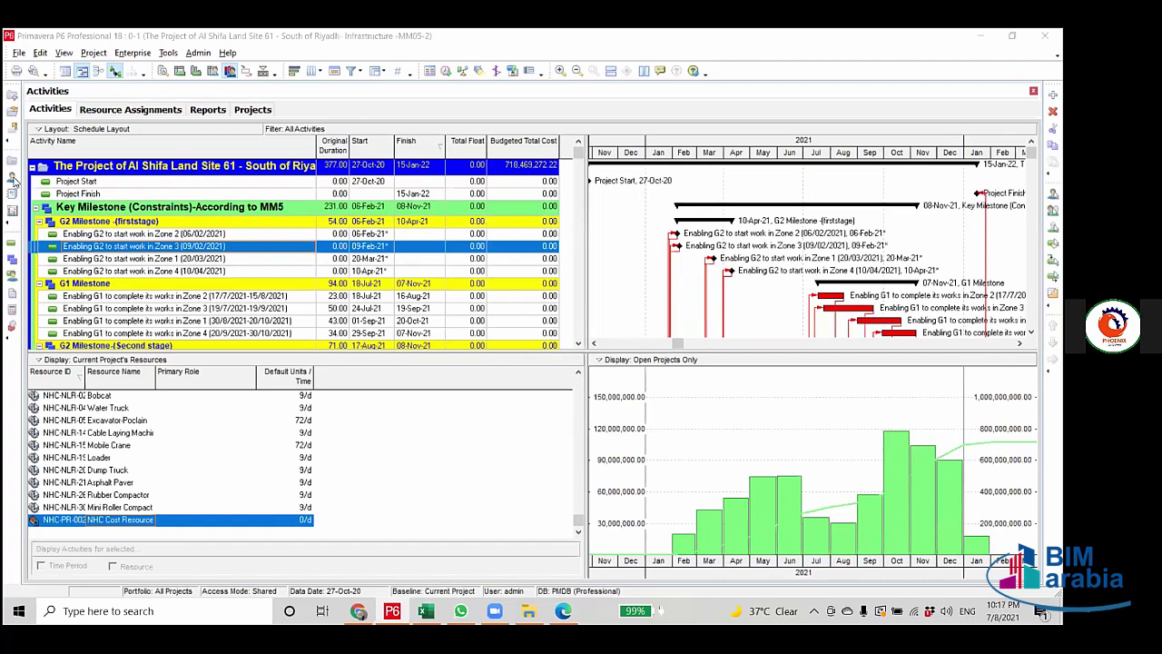
{"action": "left_click", "coordinate": [12, 278]}
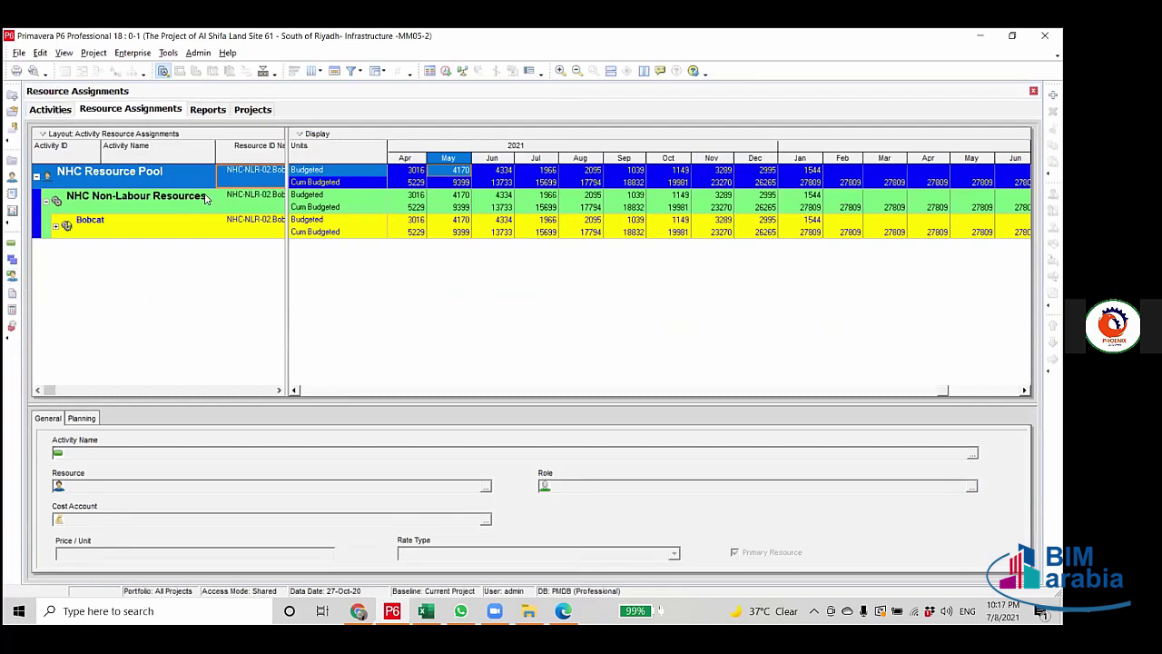
Filter the resource assignments to Resource ID Name under NHC-PR-002 NHC Cost Resource and collapse that resource's activity list.
{"action": "left_click", "coordinate": [351, 71]}
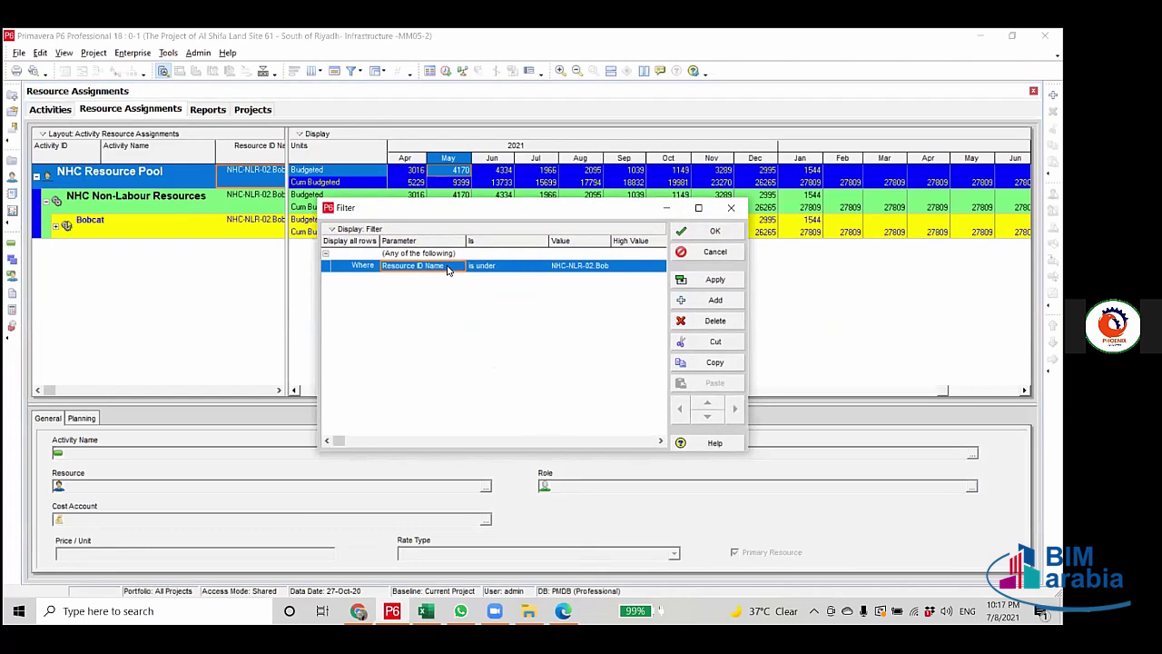
{"action": "left_click_drag", "start_coordinate": [454, 207], "coordinate": [448, 165]}
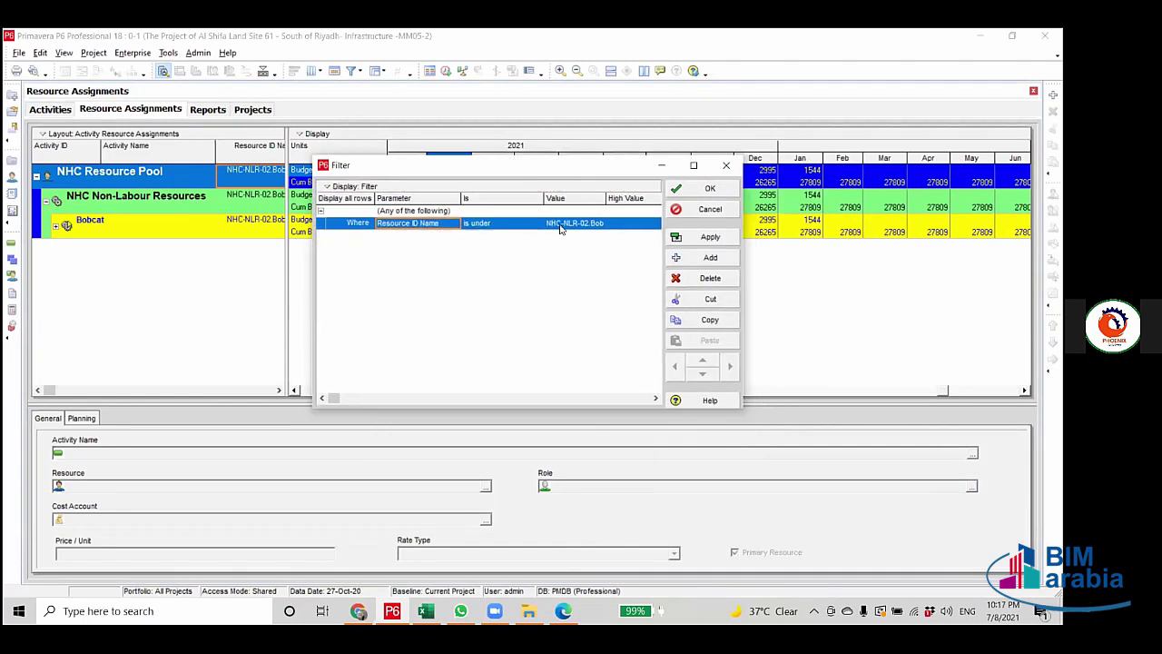
{"action": "left_click", "coordinate": [600, 225]}
{"action": "left_click", "coordinate": [603, 223]}
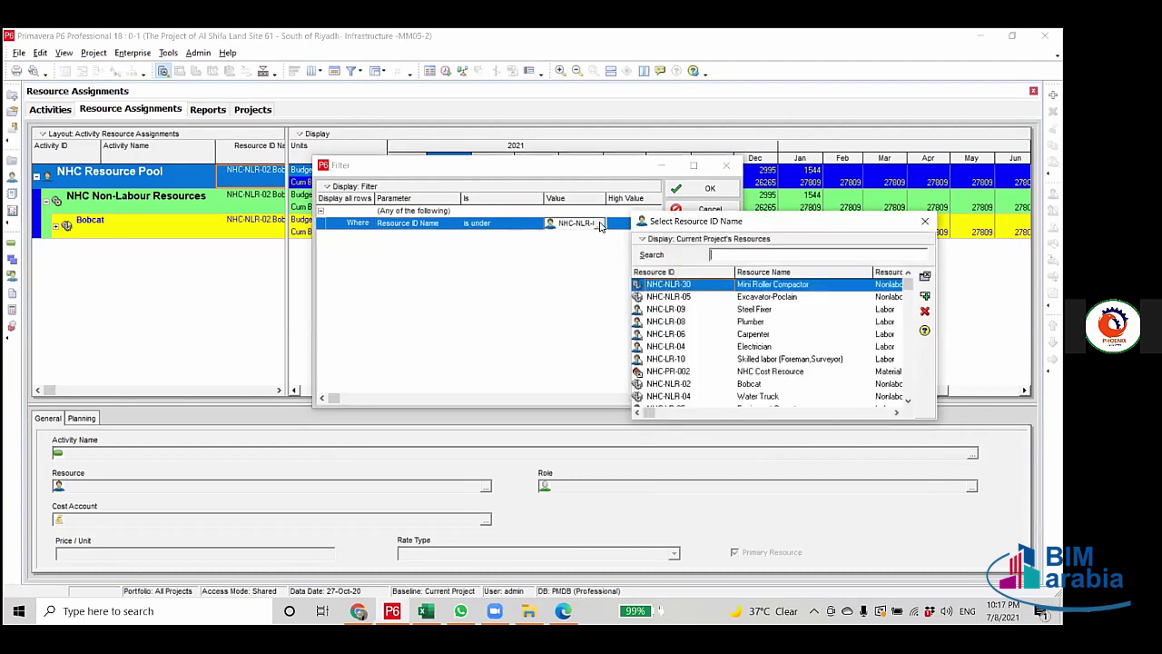
{"action": "double_click", "coordinate": [781, 377]}
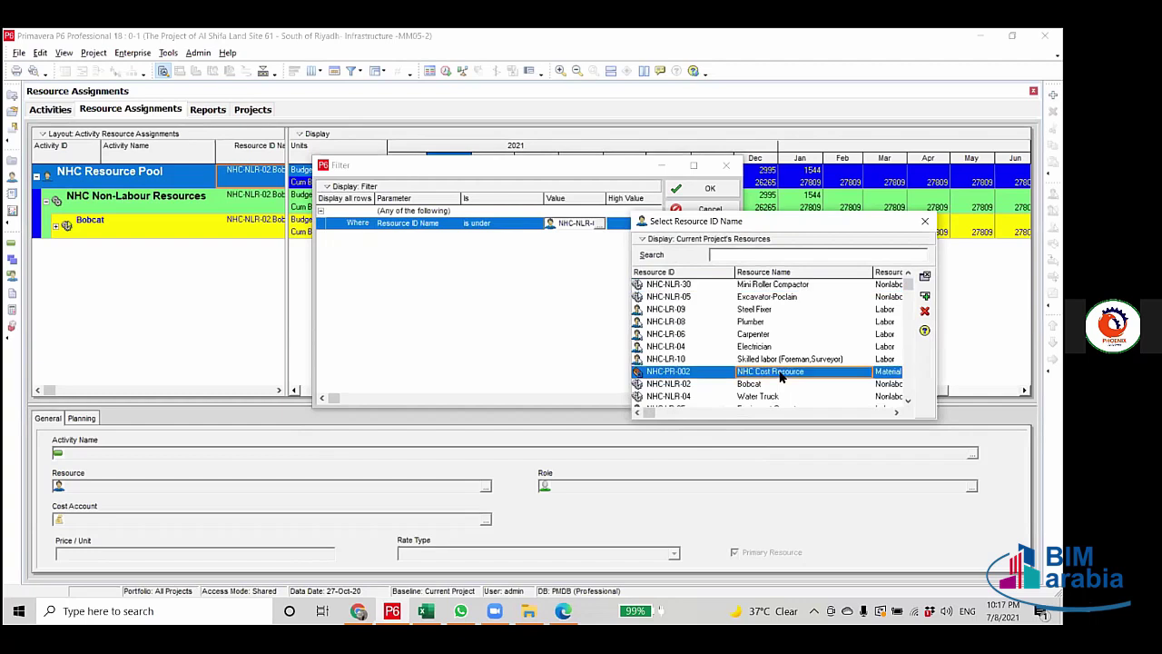
{"action": "left_click", "coordinate": [590, 224]}
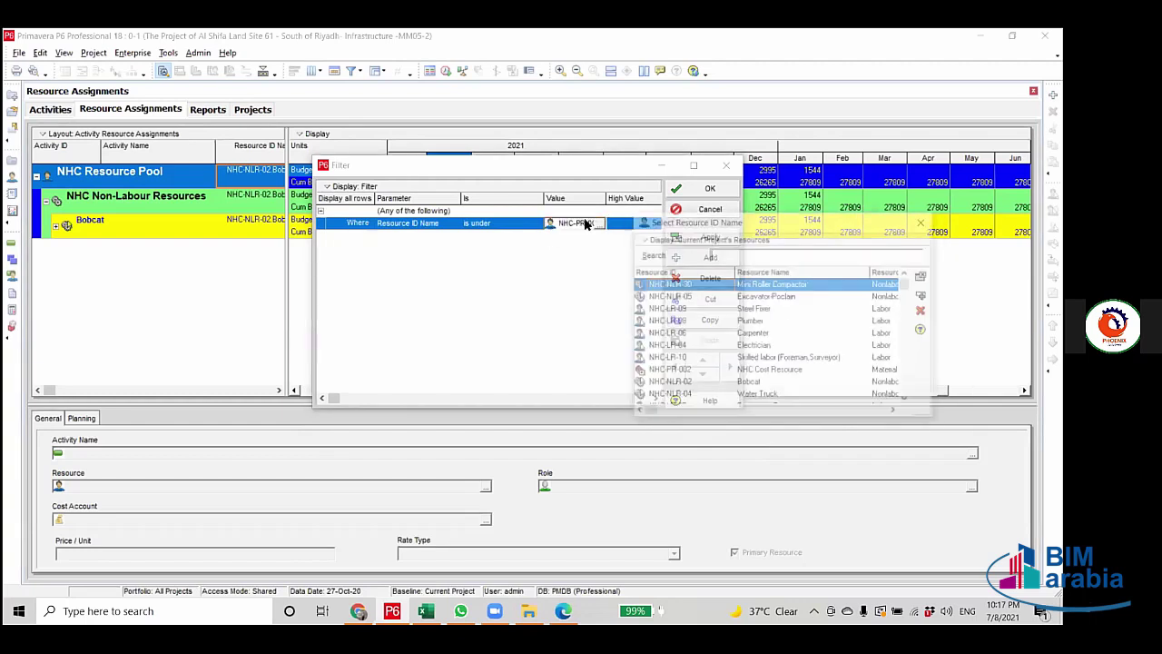
{"action": "left_click", "coordinate": [770, 373]}
{"action": "double_click", "coordinate": [771, 373]}
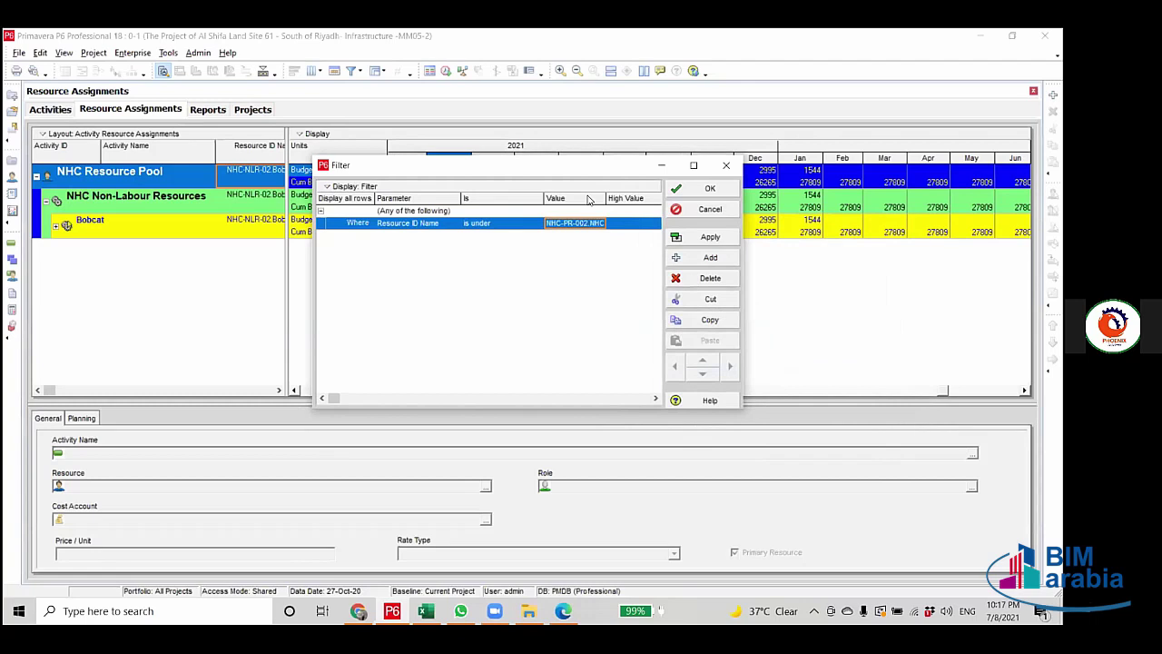
{"action": "left_click", "coordinate": [710, 237]}
{"action": "left_click", "coordinate": [701, 190]}
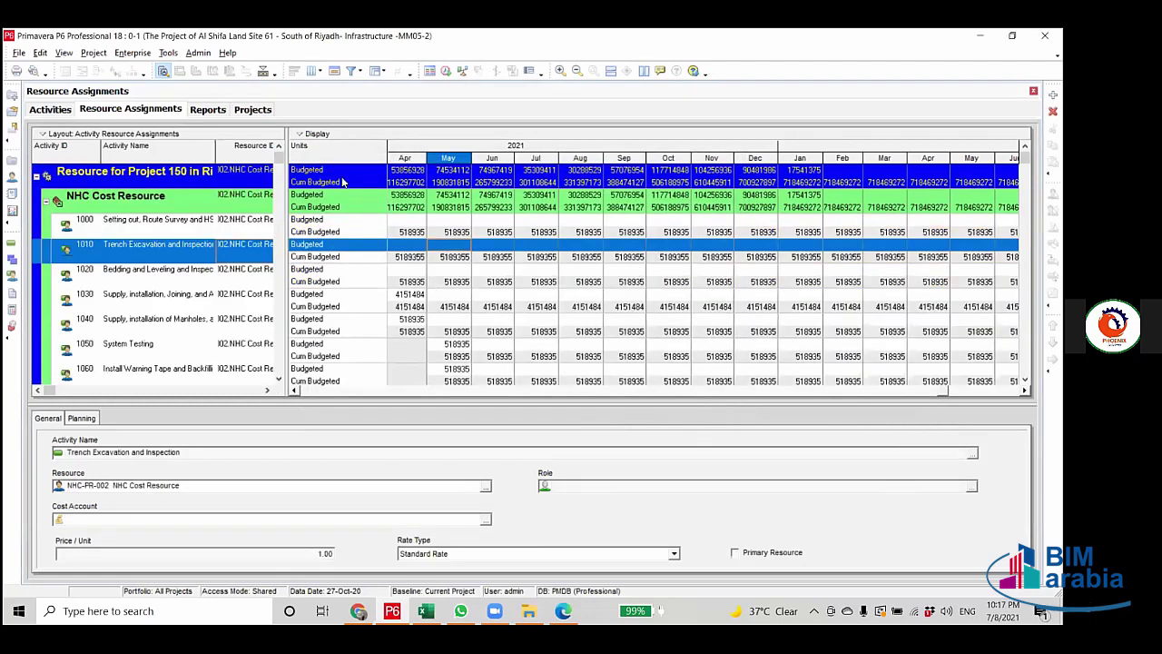
{"action": "left_click", "coordinate": [47, 205]}
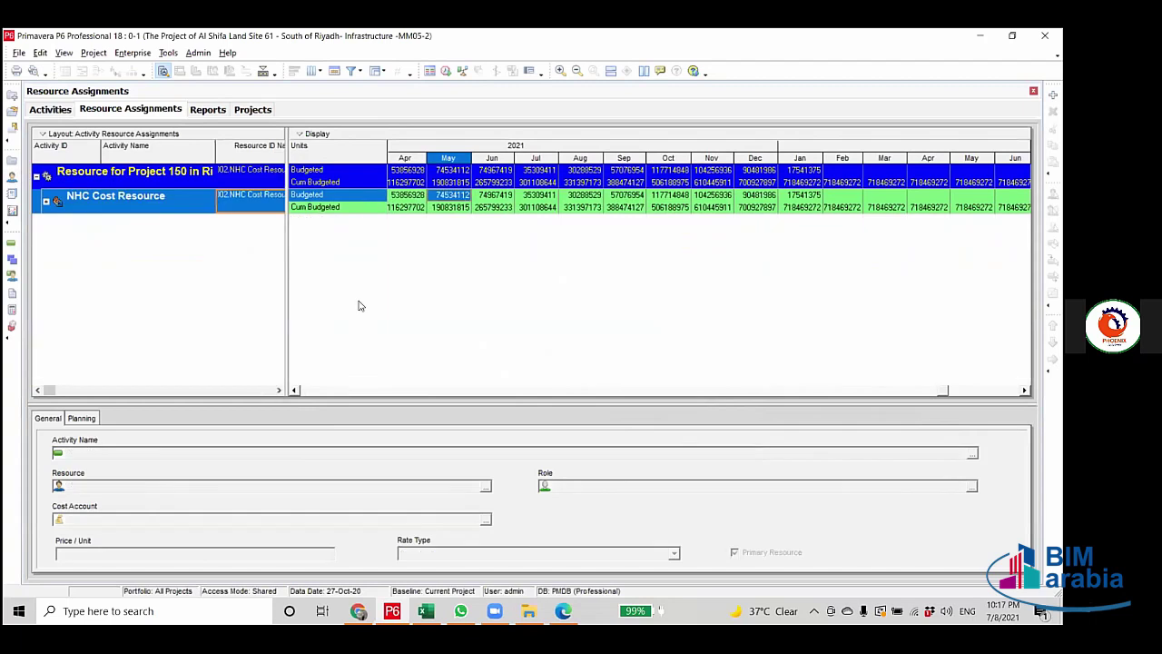
Open the spreadsheet fields customization and expand the Cumulative Costs fields among the available options.
{"action": "right_click", "coordinate": [354, 182]}
{"action": "mouse_move", "coordinate": [407, 263]}
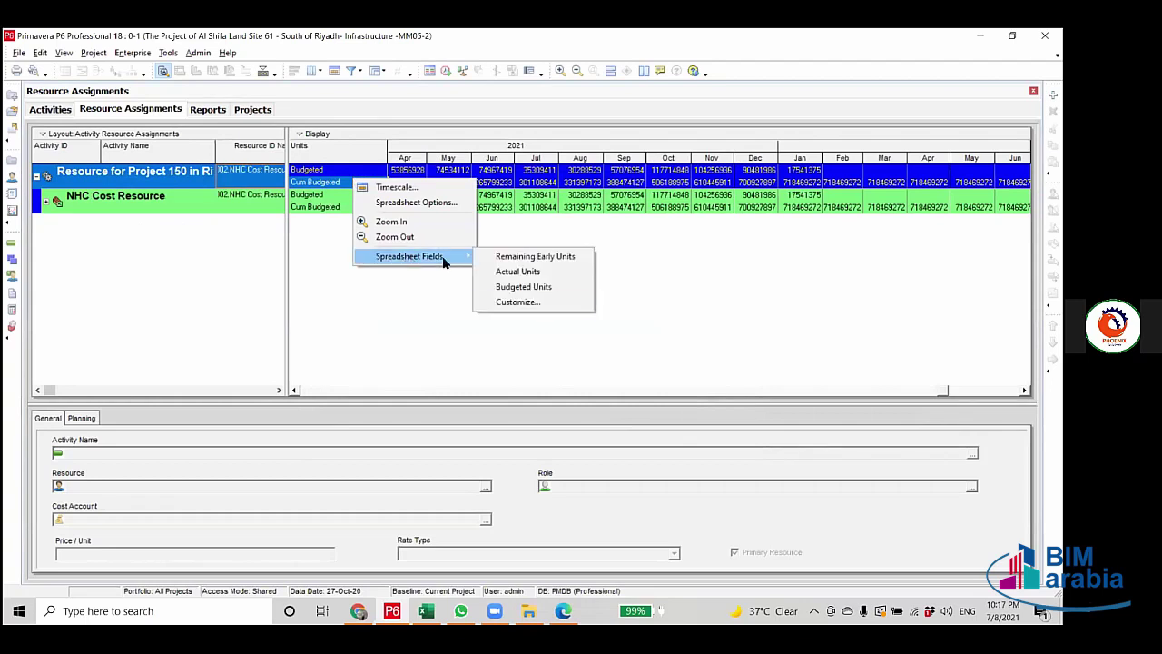
{"action": "left_click", "coordinate": [527, 304]}
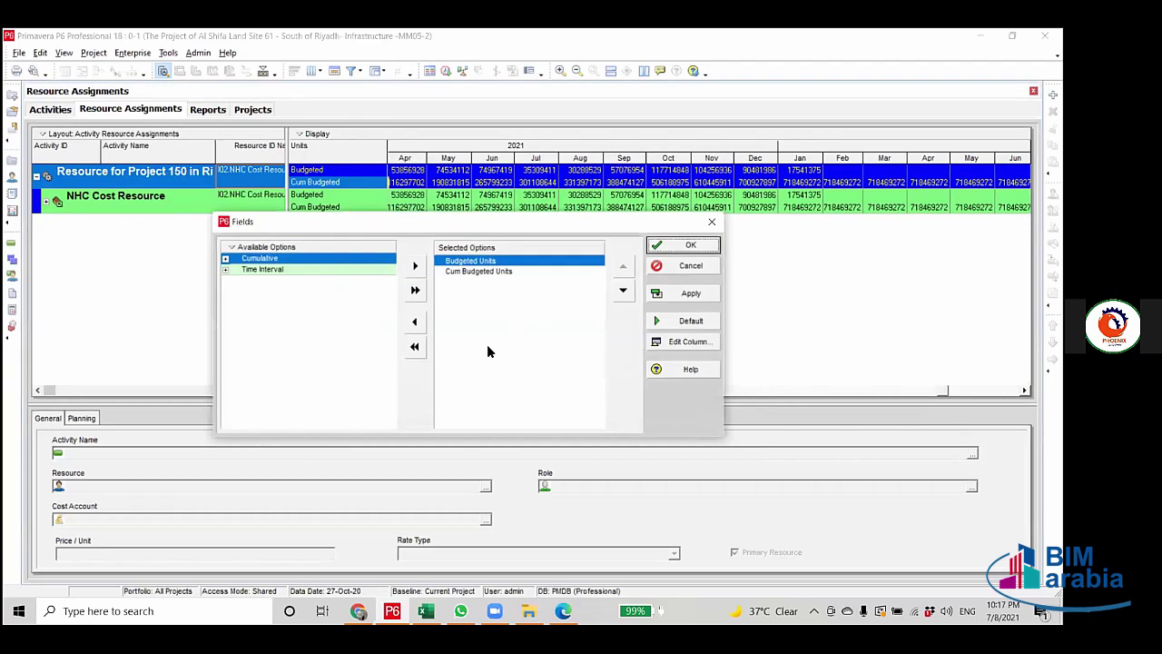
{"action": "left_click", "coordinate": [226, 260]}
{"action": "left_click", "coordinate": [235, 271]}
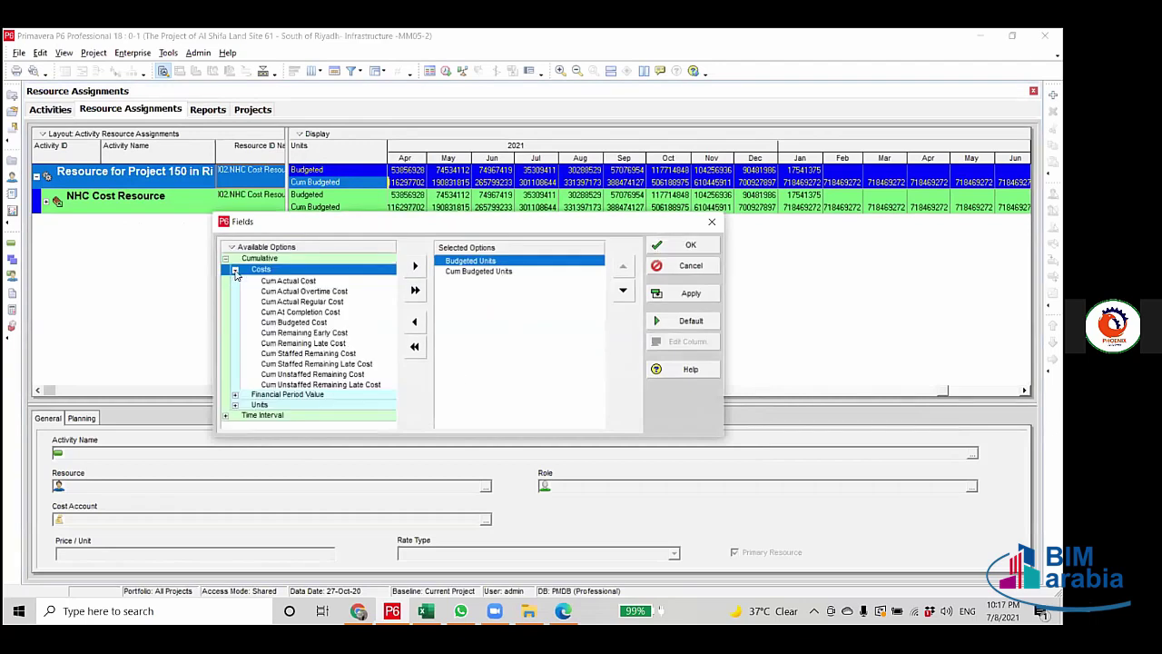
{"action": "left_click", "coordinate": [225, 259]}
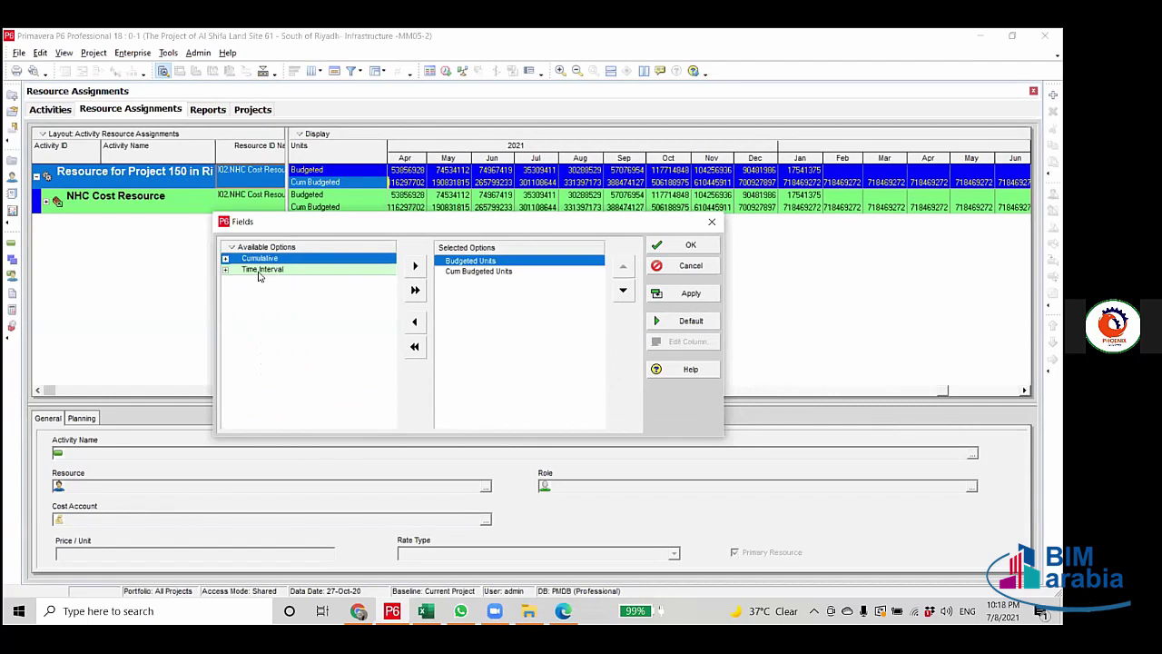
{"action": "left_click", "coordinate": [225, 259]}
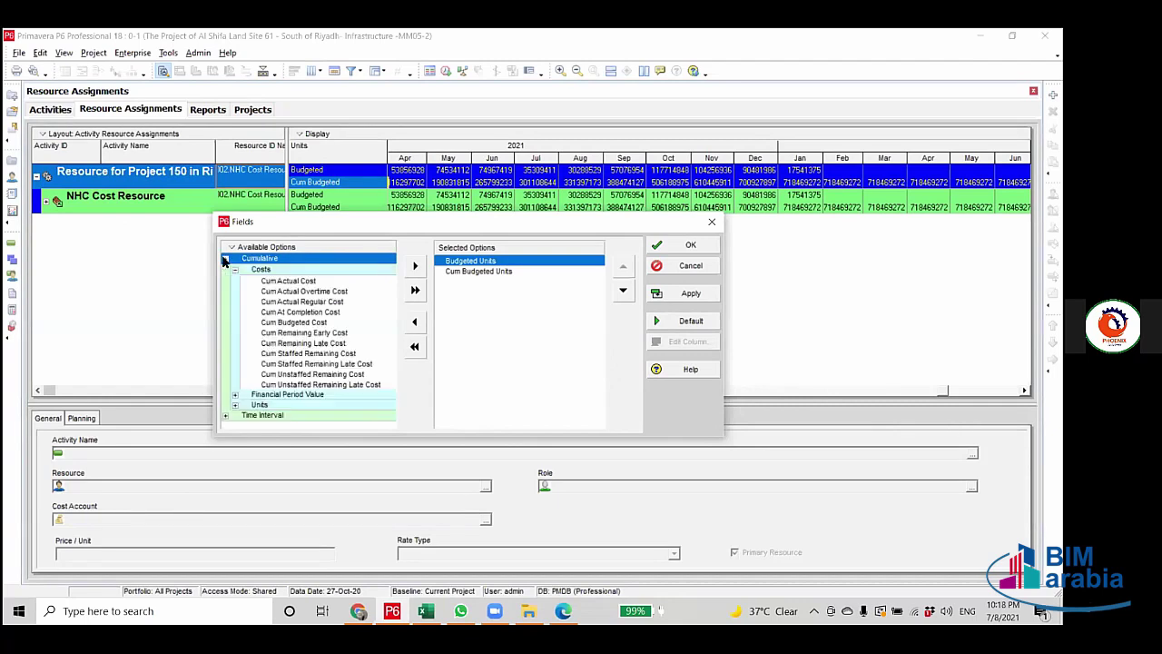
Add Cum Budgeted Cost to the selected spreadsheet fields and remove Budgeted Units and Cum Budgeted Units.
{"action": "left_click", "coordinate": [286, 324]}
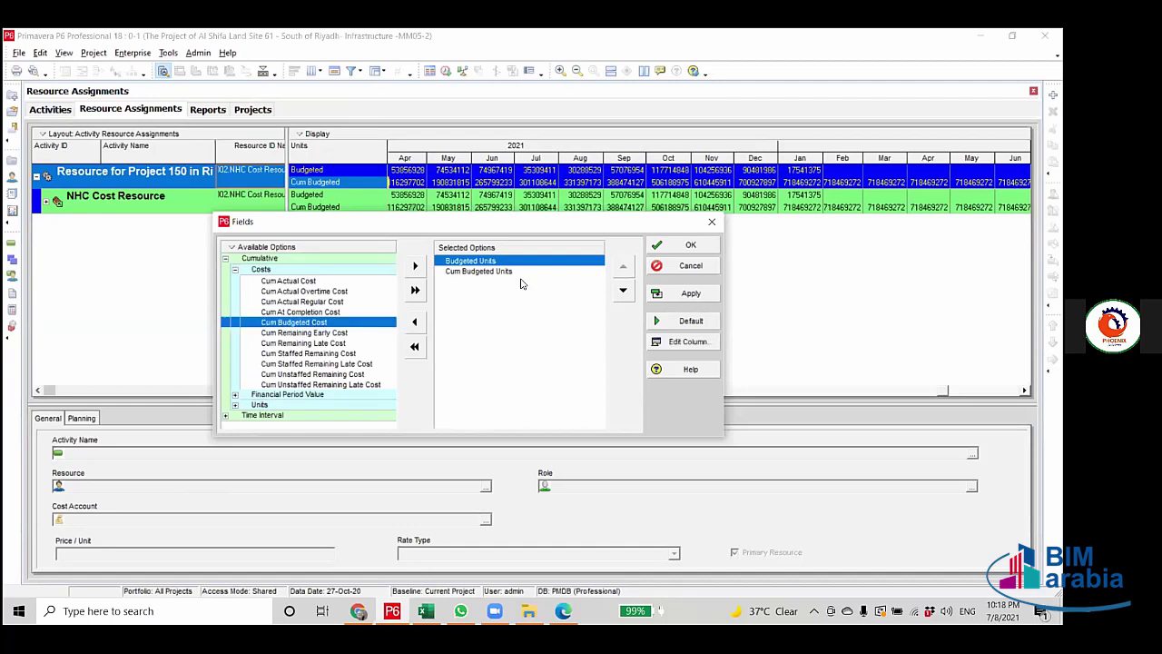
{"action": "left_click", "coordinate": [414, 267]}
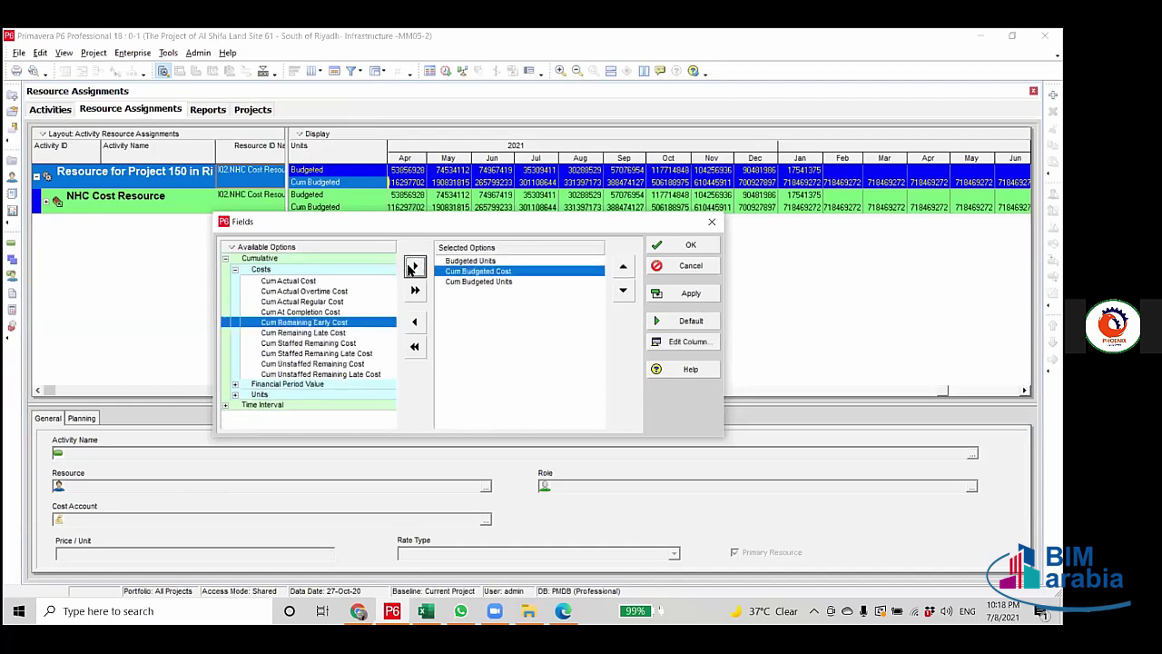
{"action": "left_click", "coordinate": [482, 261]}
{"action": "left_click", "coordinate": [414, 321]}
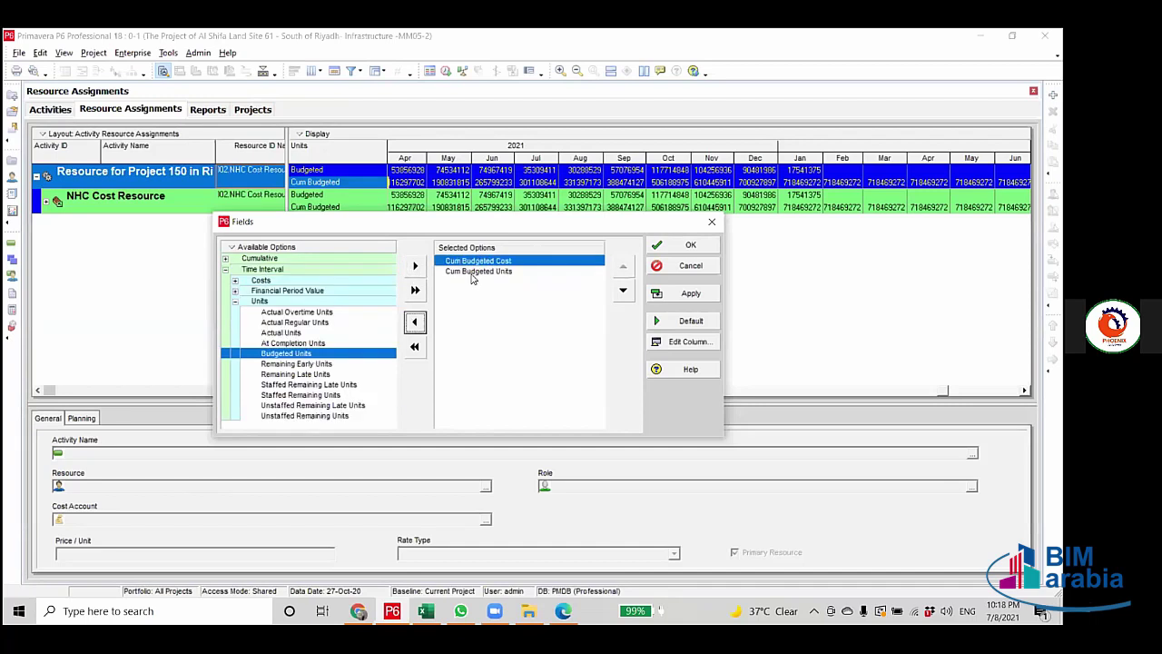
{"action": "left_click", "coordinate": [477, 272]}
{"action": "left_click", "coordinate": [415, 322]}
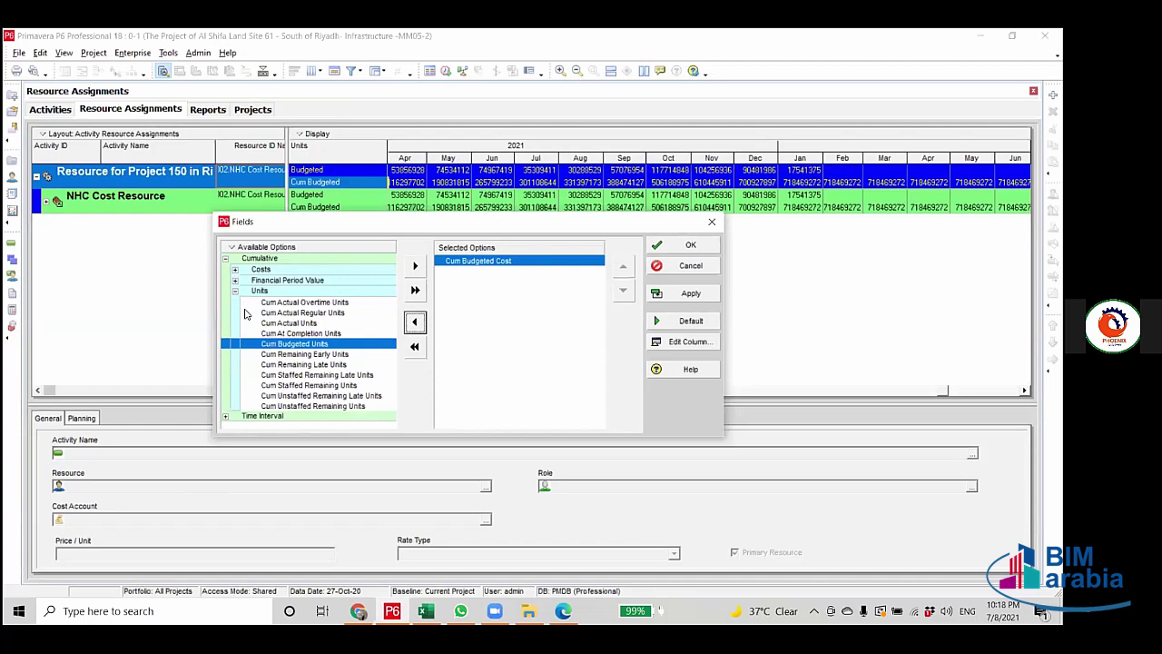
Add the time-interval Budgeted Cost field, place it above Cum Budgeted Cost, and apply the field selection.
{"action": "left_click", "coordinate": [226, 259]}
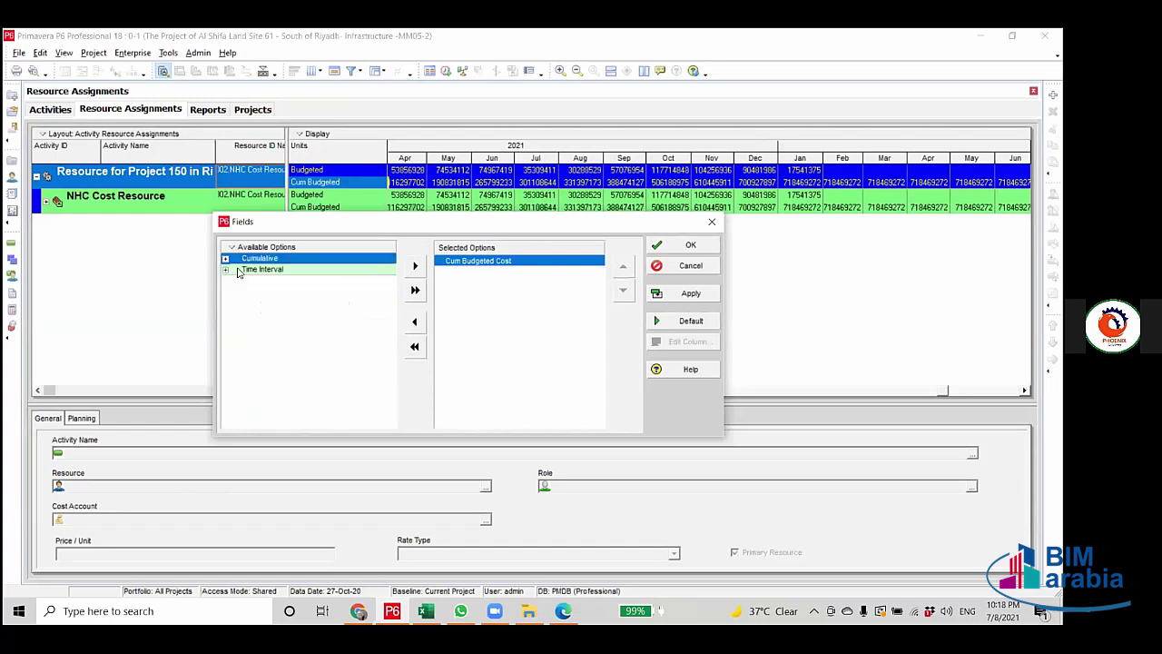
{"action": "left_click", "coordinate": [249, 271]}
{"action": "left_click", "coordinate": [225, 271]}
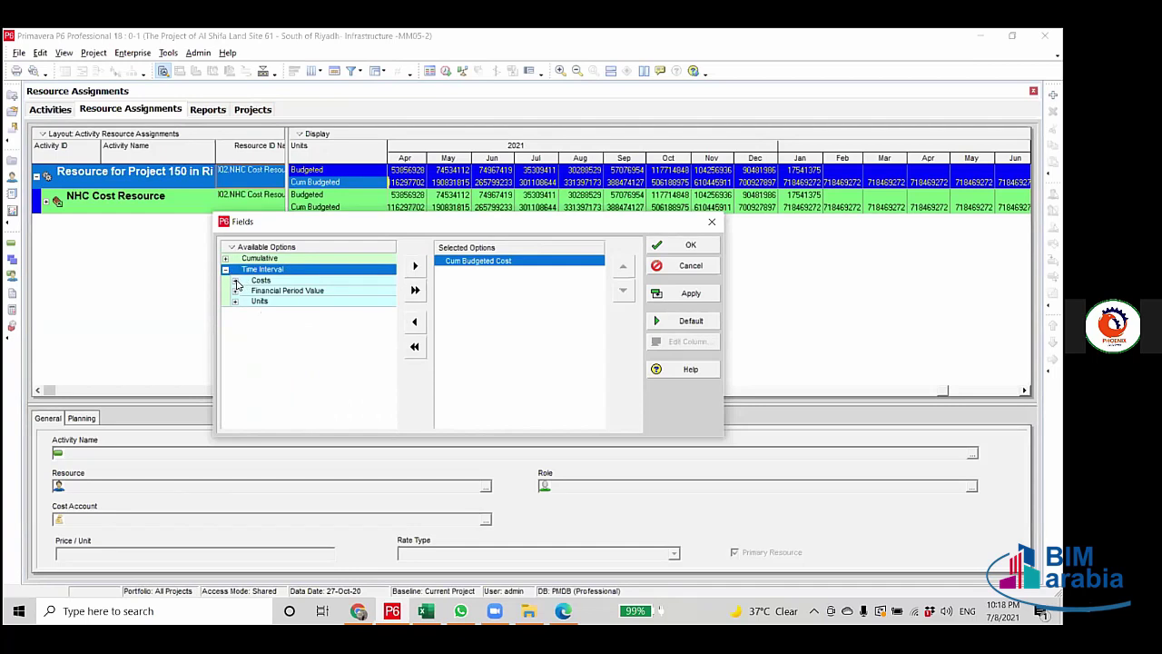
{"action": "left_click", "coordinate": [235, 282]}
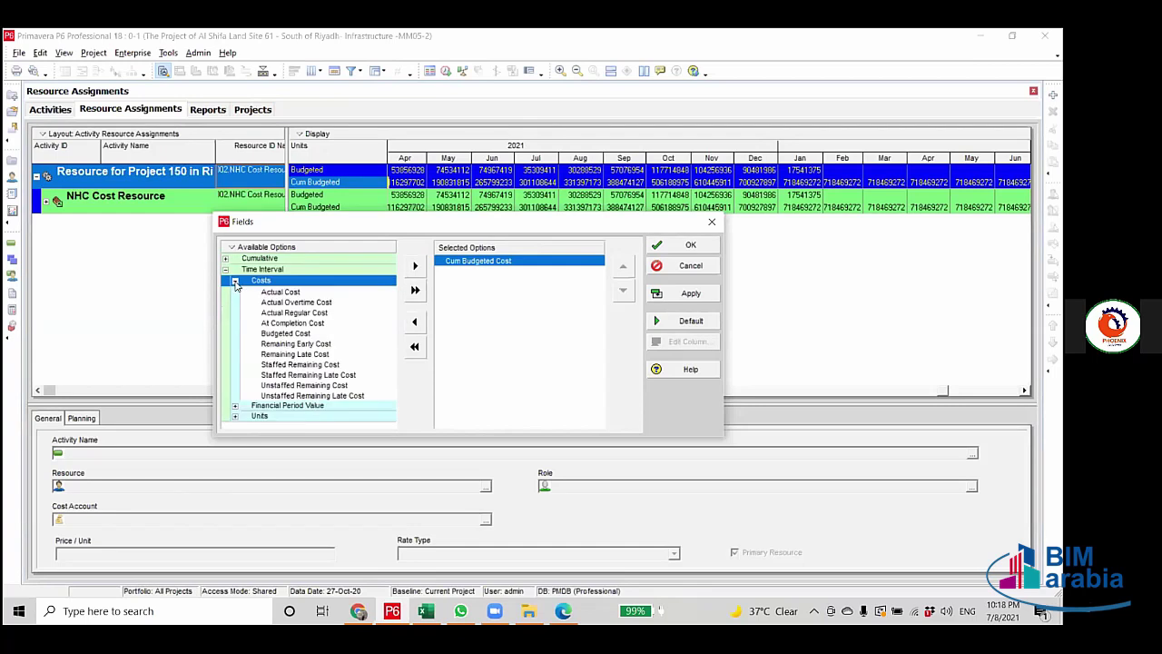
{"action": "left_click", "coordinate": [289, 335]}
{"action": "left_click", "coordinate": [415, 265]}
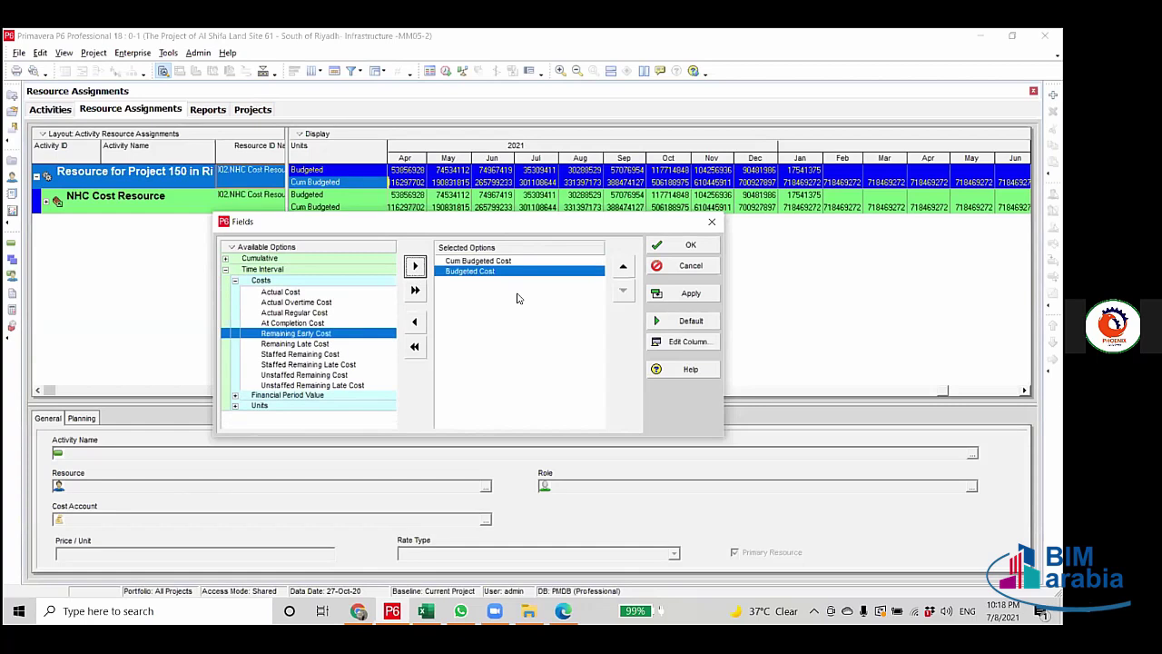
{"action": "left_click", "coordinate": [623, 266]}
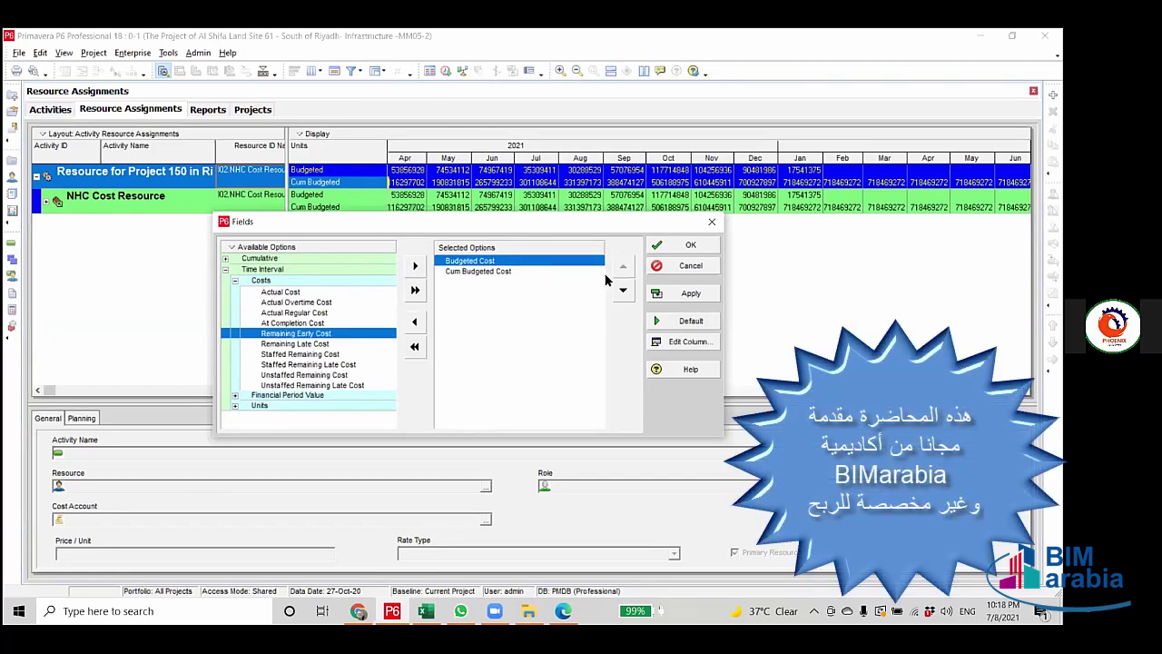
{"action": "left_click", "coordinate": [688, 294]}
{"action": "left_click", "coordinate": [688, 247]}
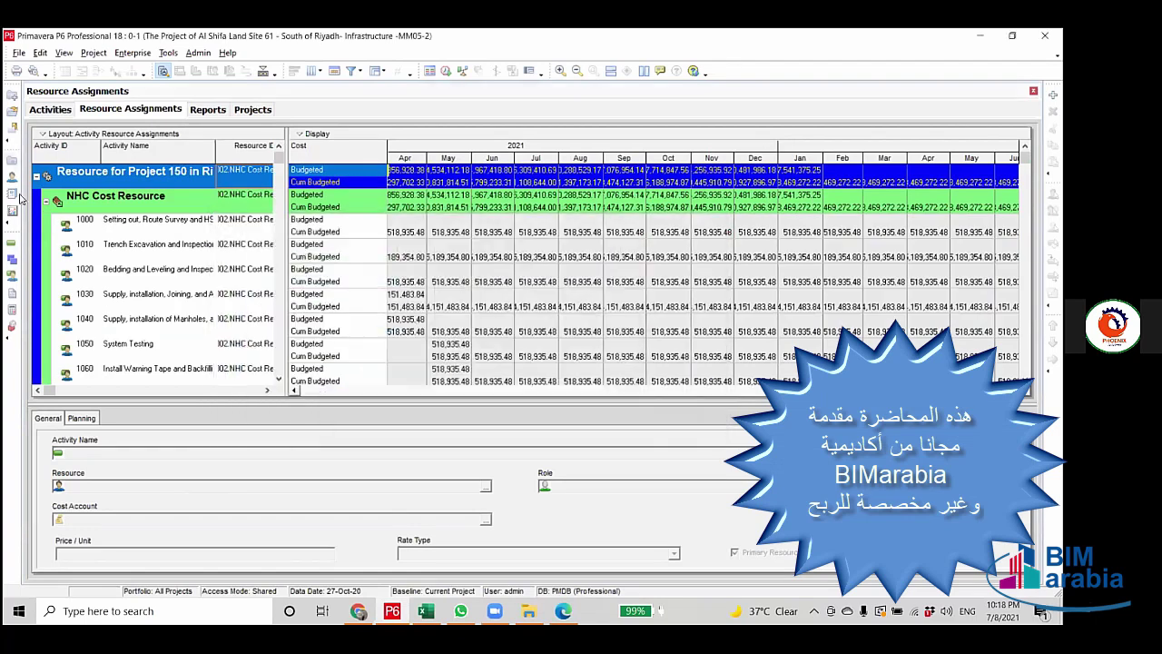
Collapse the Resource for Project 150 group and copy its summary row with the monthly cost values.
{"action": "left_click", "coordinate": [34, 178]}
{"action": "left_click", "coordinate": [37, 178]}
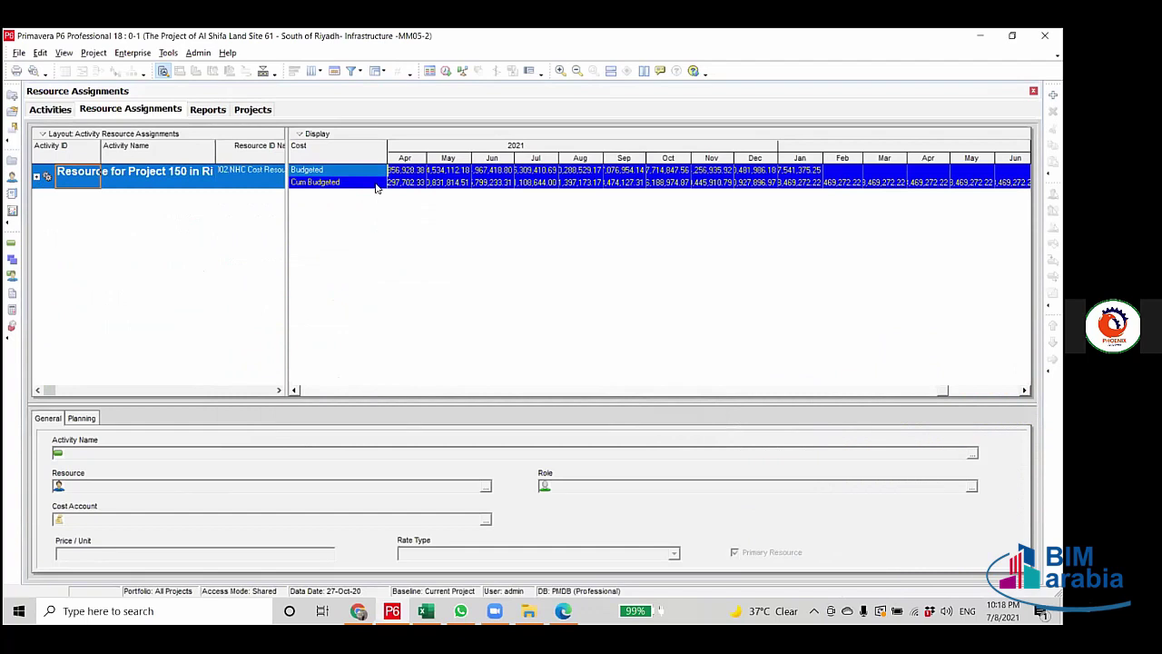
{"action": "left_click", "coordinate": [403, 285]}
{"action": "left_click", "coordinate": [227, 174]}
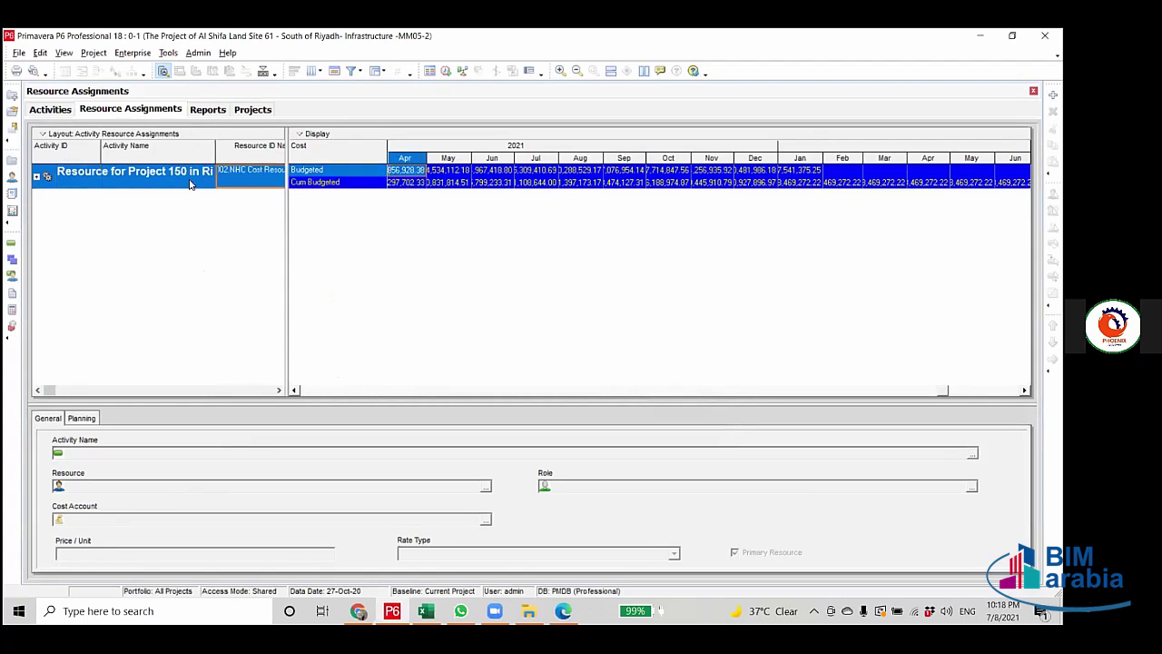
{"action": "left_click", "coordinate": [186, 182]}
{"action": "right_click", "coordinate": [178, 183]}
{"action": "left_click", "coordinate": [208, 187]}
Switch to the Project 150 dashboard workbook in Excel and open Sheet2.
{"action": "left_click", "coordinate": [426, 610]}
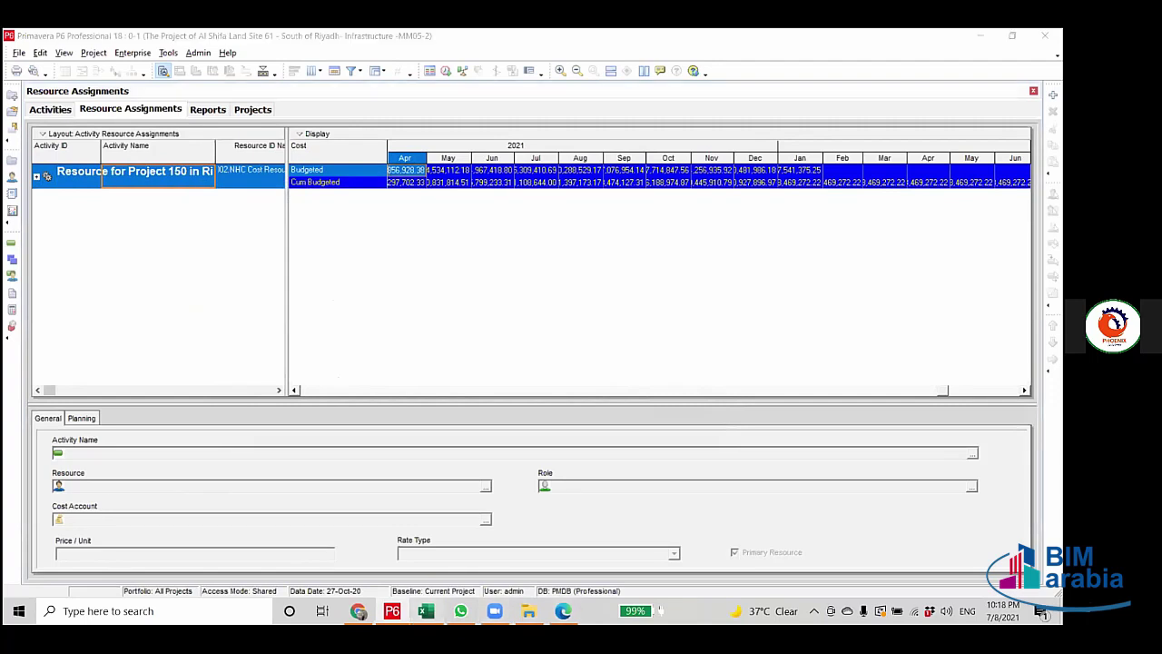
{"action": "left_click", "coordinate": [19, 578]}
{"action": "left_click", "coordinate": [86, 573]}
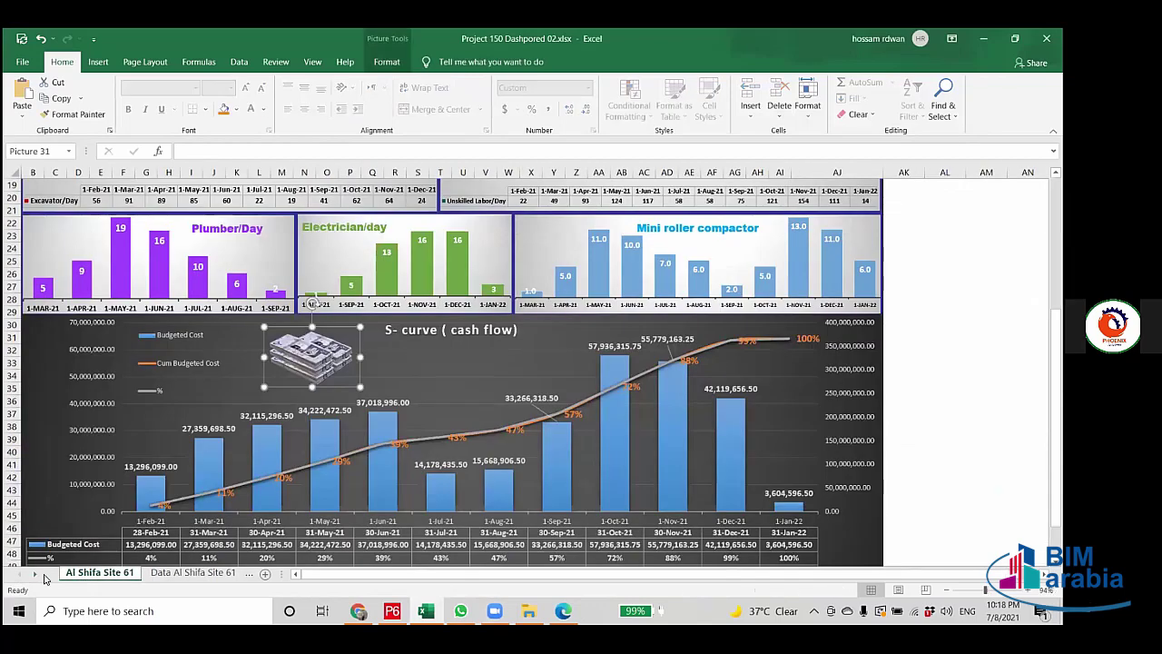
{"action": "left_click", "coordinate": [34, 574]}
{"action": "left_click", "coordinate": [35, 574]}
{"action": "left_click", "coordinate": [123, 573]}
Examine the Bobcat and budgeted cost S-curve charts with their data tables on Sheet2.
{"action": "scroll", "coordinate": [116, 563], "scroll_direction": "down", "scroll_amount": 2}
{"action": "scroll", "coordinate": [181, 550], "scroll_direction": "up", "scroll_amount": 1}
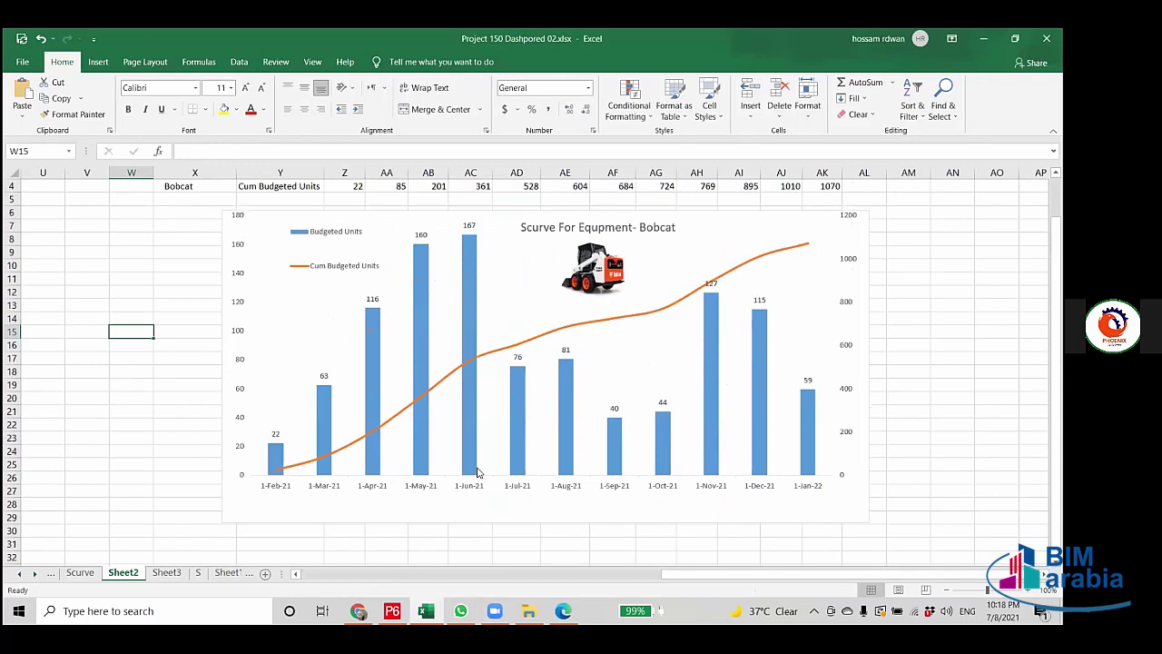
{"action": "scroll", "coordinate": [612, 367], "scroll_direction": "up", "scroll_amount": 1}
{"action": "scroll", "coordinate": [612, 367], "scroll_direction": "down", "scroll_amount": 2}
{"action": "scroll", "coordinate": [441, 511], "scroll_direction": "up", "scroll_amount": 2}
{"action": "left_click_drag", "start_coordinate": [732, 576], "coordinate": [346, 589]}
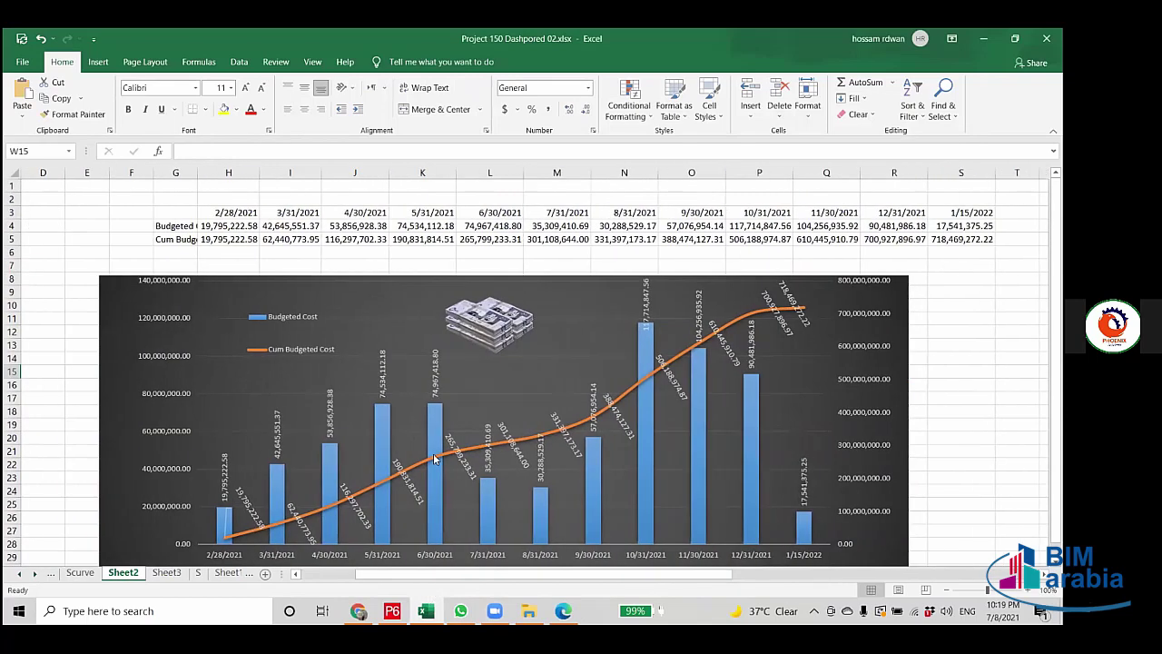
{"action": "scroll", "coordinate": [433, 459], "scroll_direction": "down", "scroll_amount": 9}
{"action": "scroll", "coordinate": [433, 453], "scroll_direction": "down", "scroll_amount": 3}
{"action": "scroll", "coordinate": [440, 454], "scroll_direction": "up", "scroll_amount": 3}
{"action": "scroll", "coordinate": [433, 450], "scroll_direction": "down", "scroll_amount": 3}
{"action": "left_click", "coordinate": [206, 289]}
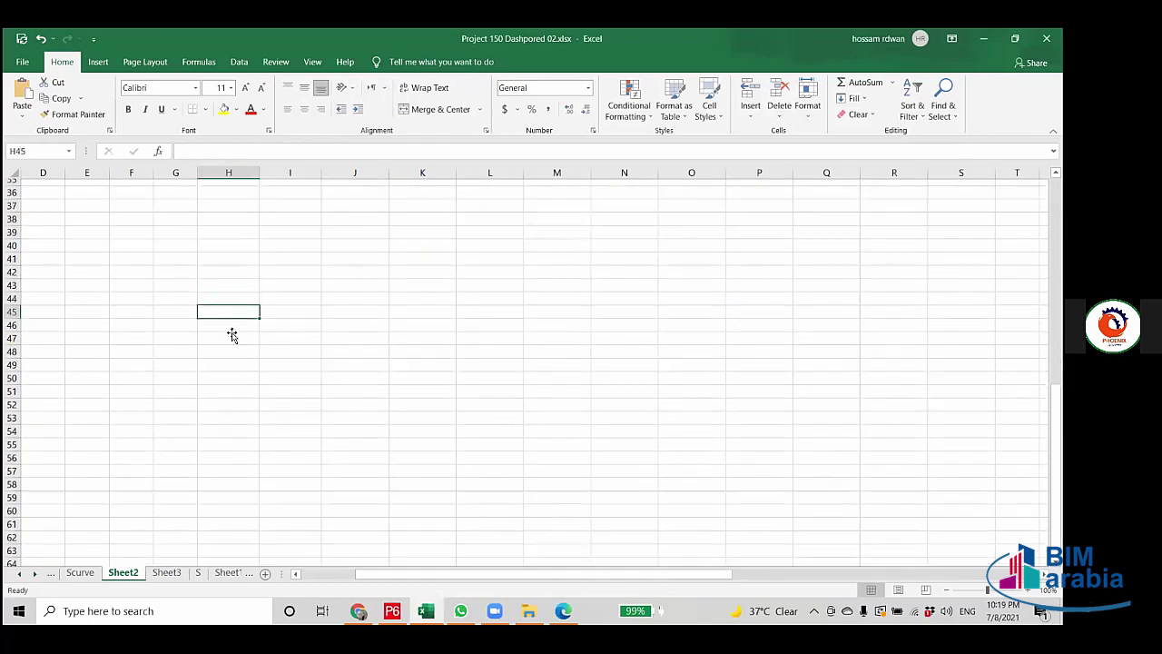
{"action": "scroll", "coordinate": [234, 332], "scroll_direction": "up", "scroll_amount": 12}
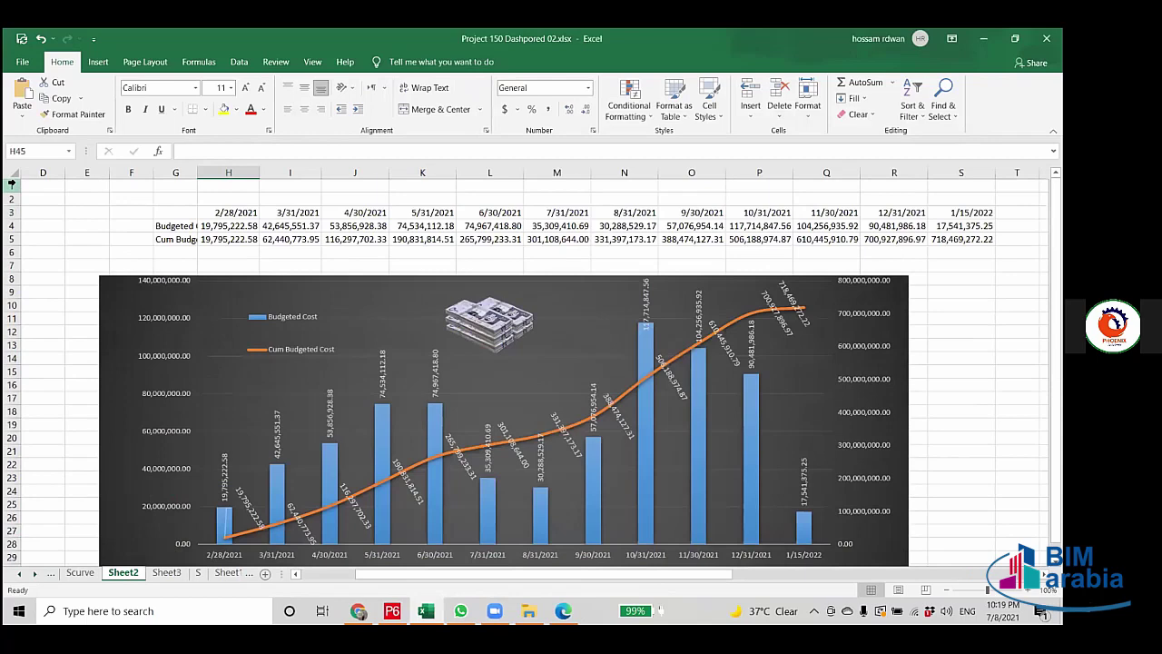
Add a new worksheet, paste the copied cost data at cell D2, and autofit the pasted columns.
{"action": "left_click", "coordinate": [266, 573]}
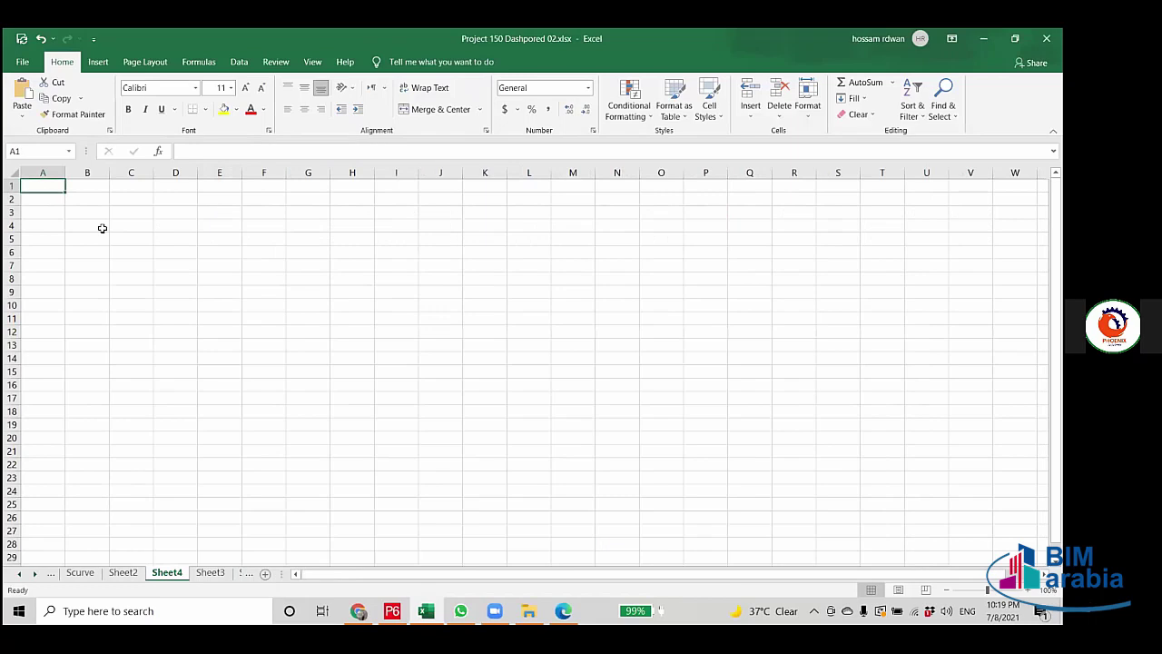
{"action": "left_click", "coordinate": [173, 198]}
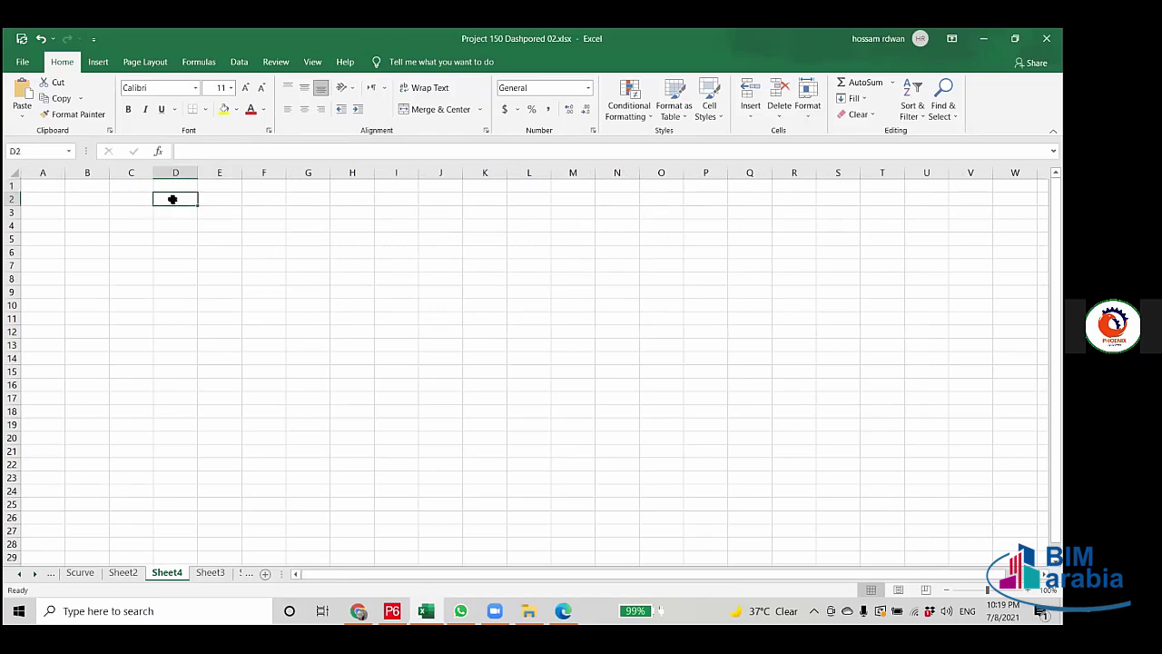
{"action": "right_click", "coordinate": [175, 201]}
{"action": "left_click", "coordinate": [201, 262]}
{"action": "left_click", "coordinate": [308, 384]}
{"action": "mouse_move", "coordinate": [176, 173]}
{"action": "left_mouse_down"}
{"action": "mouse_move", "coordinate": [963, 198]}
{"action": "mouse_move", "coordinate": [951, 202]}
{"action": "left_mouse_up"}
{"action": "double_click", "coordinate": [950, 199]}
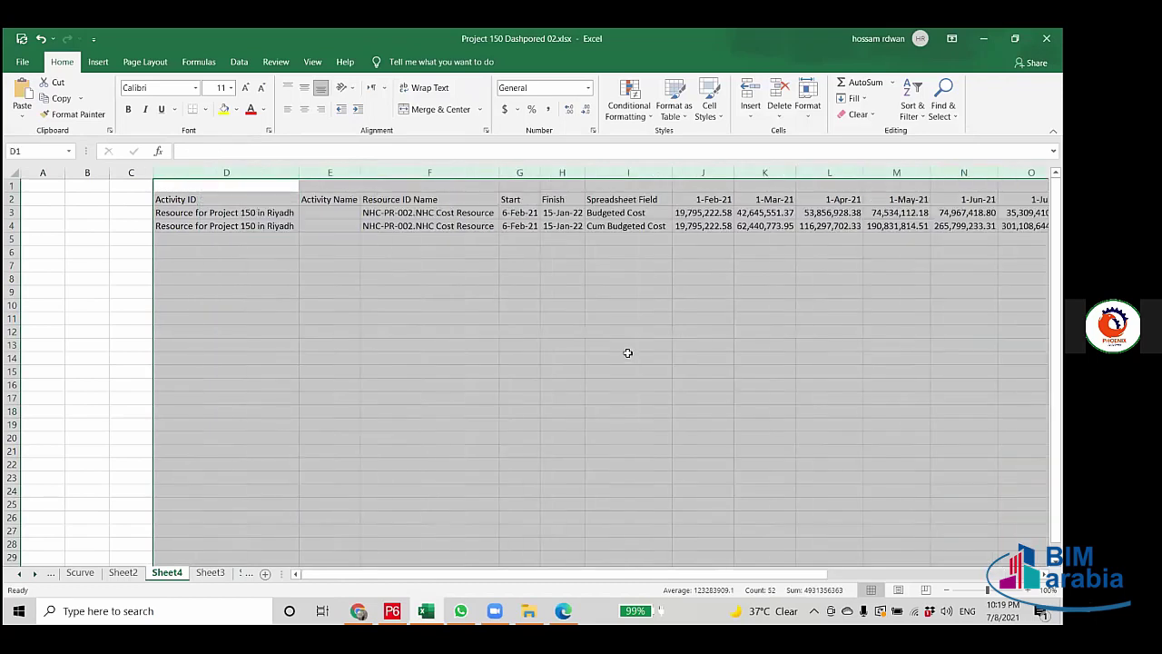
{"action": "left_click", "coordinate": [407, 357]}
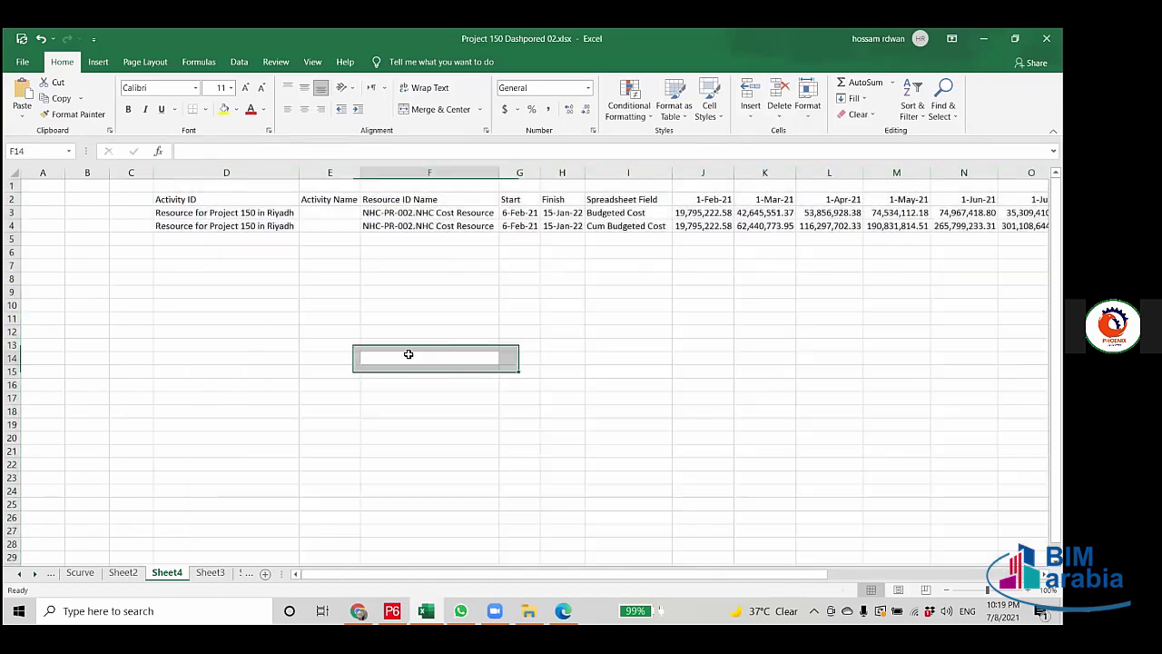
Delete the Activity ID and Activity Name columns from the pasted data.
{"action": "left_click", "coordinate": [179, 172]}
{"action": "right_click", "coordinate": [181, 174]}
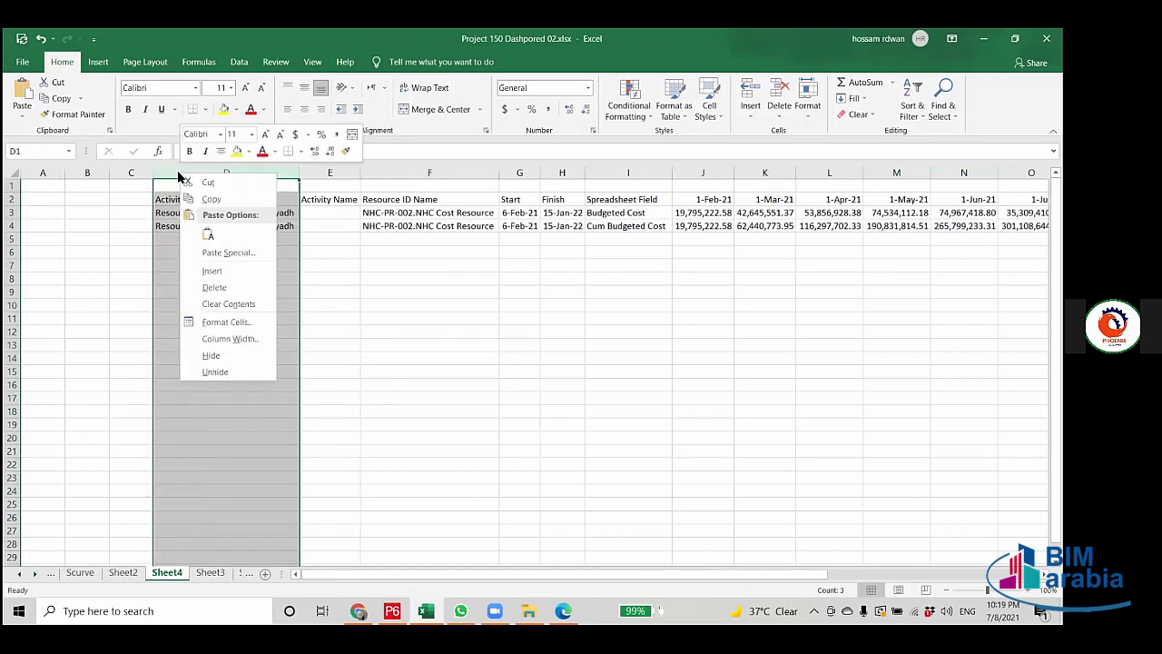
{"action": "left_click", "coordinate": [215, 288]}
{"action": "left_click", "coordinate": [319, 356]}
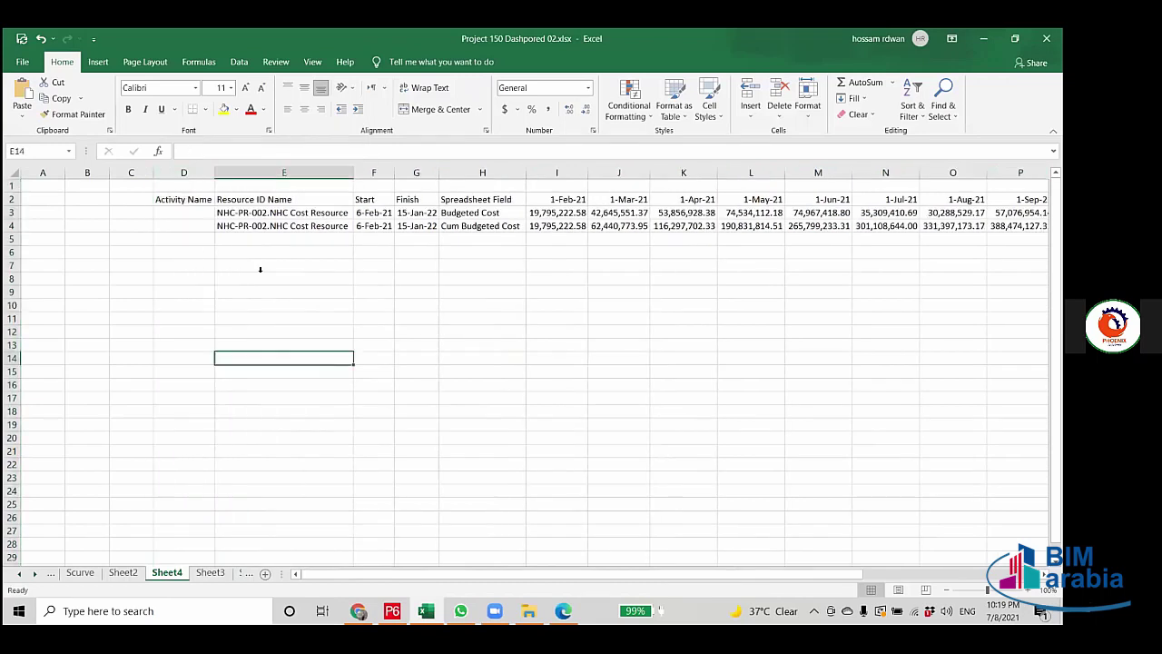
{"action": "right_click", "coordinate": [193, 173]}
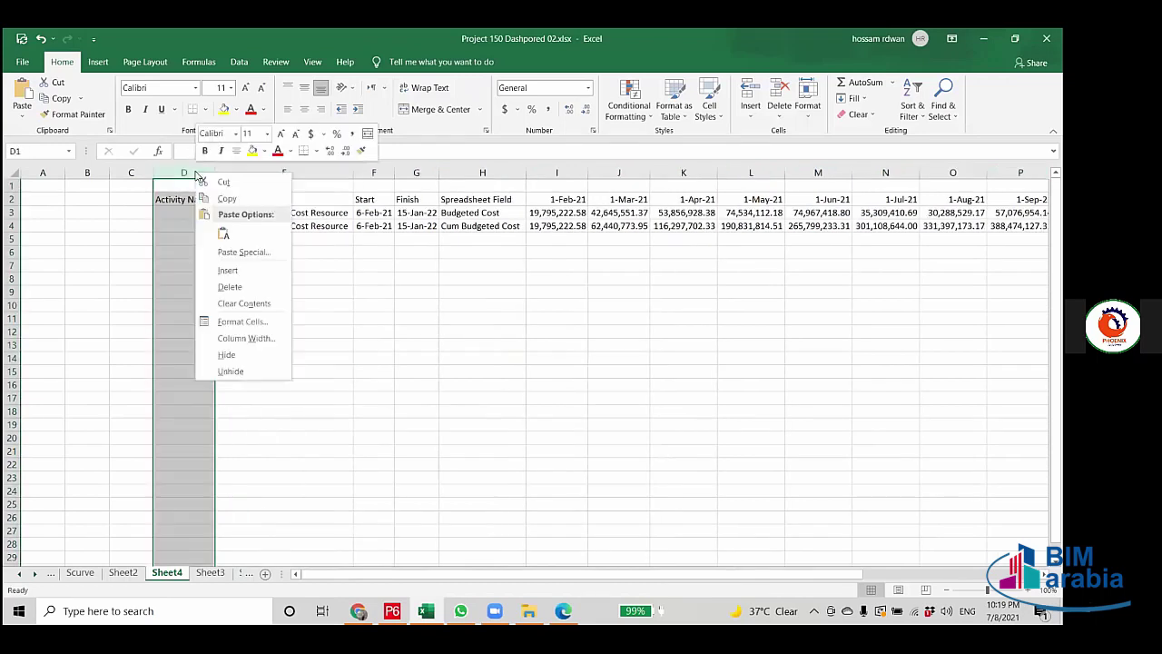
{"action": "left_click", "coordinate": [232, 287]}
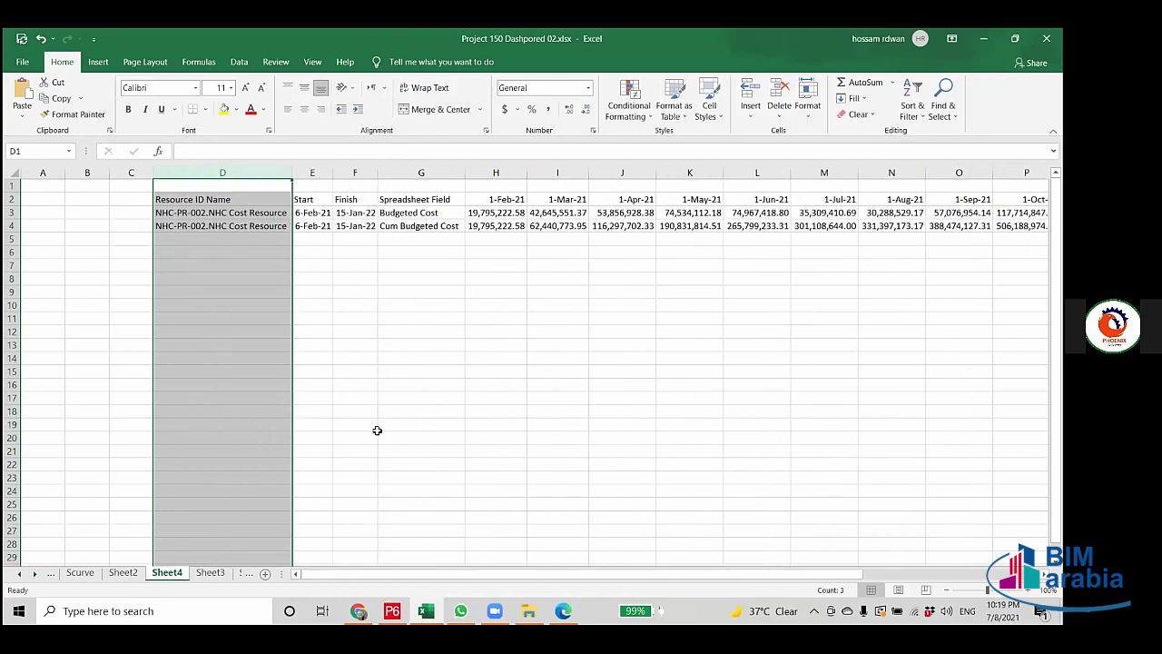
{"action": "left_click", "coordinate": [349, 315]}
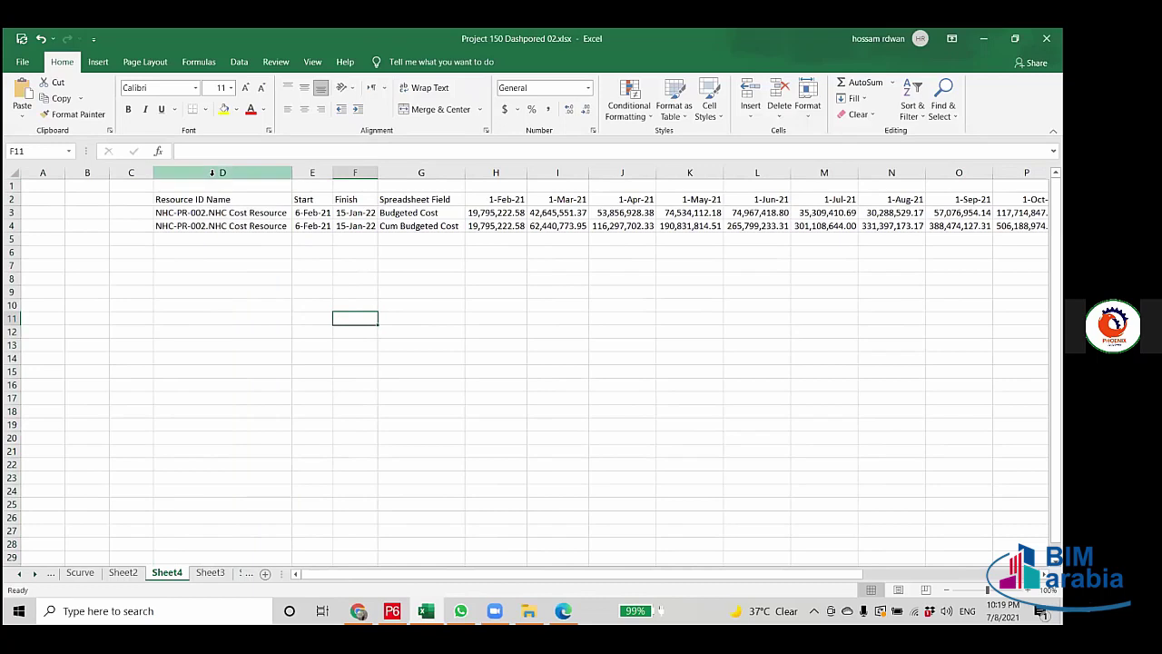
Delete the Resource ID Name, Start and Finish columns, and clear the Spreadsheet Field heading in D2.
{"action": "left_click_drag", "start_coordinate": [177, 174], "coordinate": [357, 164]}
{"action": "right_click", "coordinate": [348, 175]}
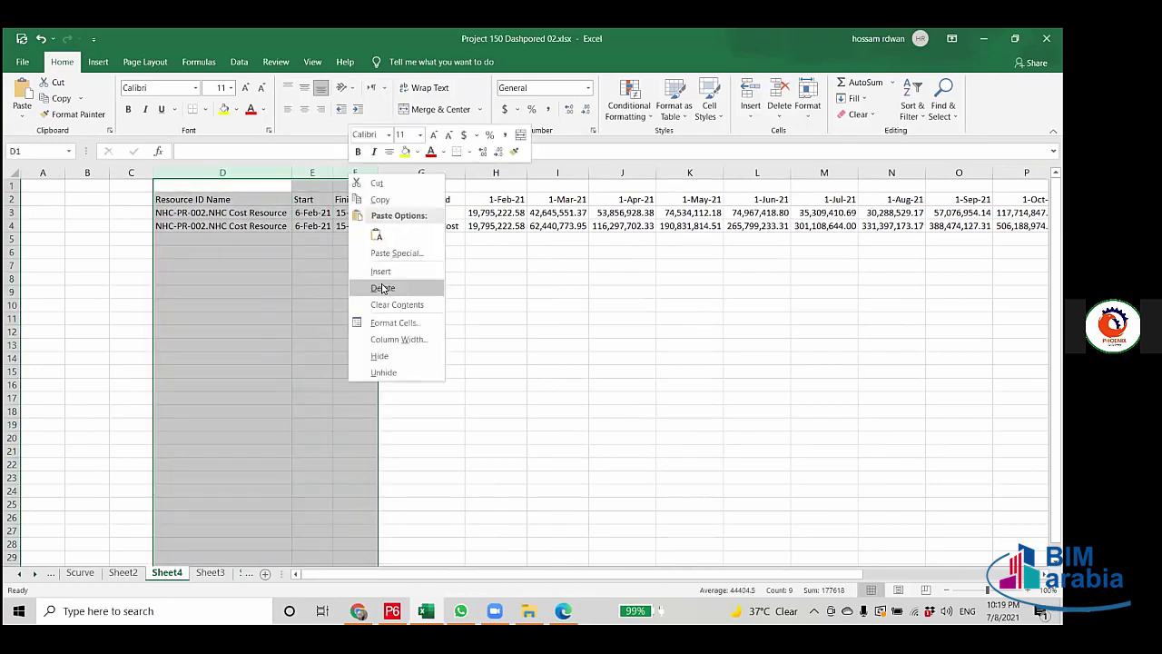
{"action": "left_click", "coordinate": [382, 285]}
{"action": "left_click", "coordinate": [465, 391]}
{"action": "left_click", "coordinate": [211, 199]}
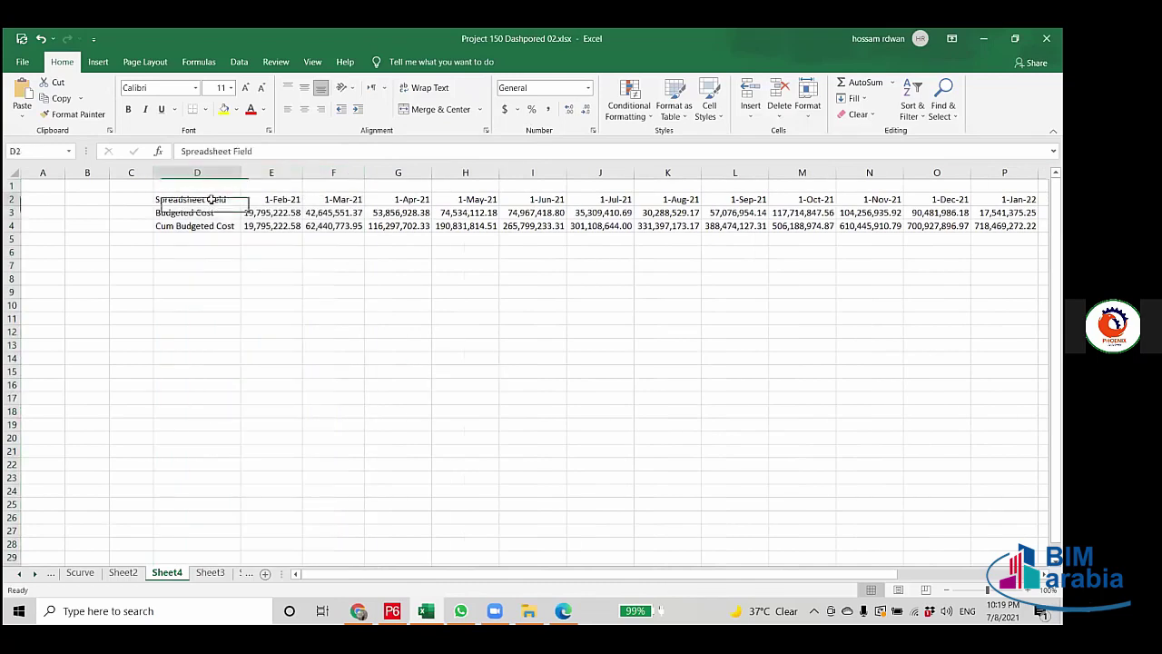
{"action": "key", "text": "Delete"}
{"action": "left_click", "coordinate": [542, 449]}
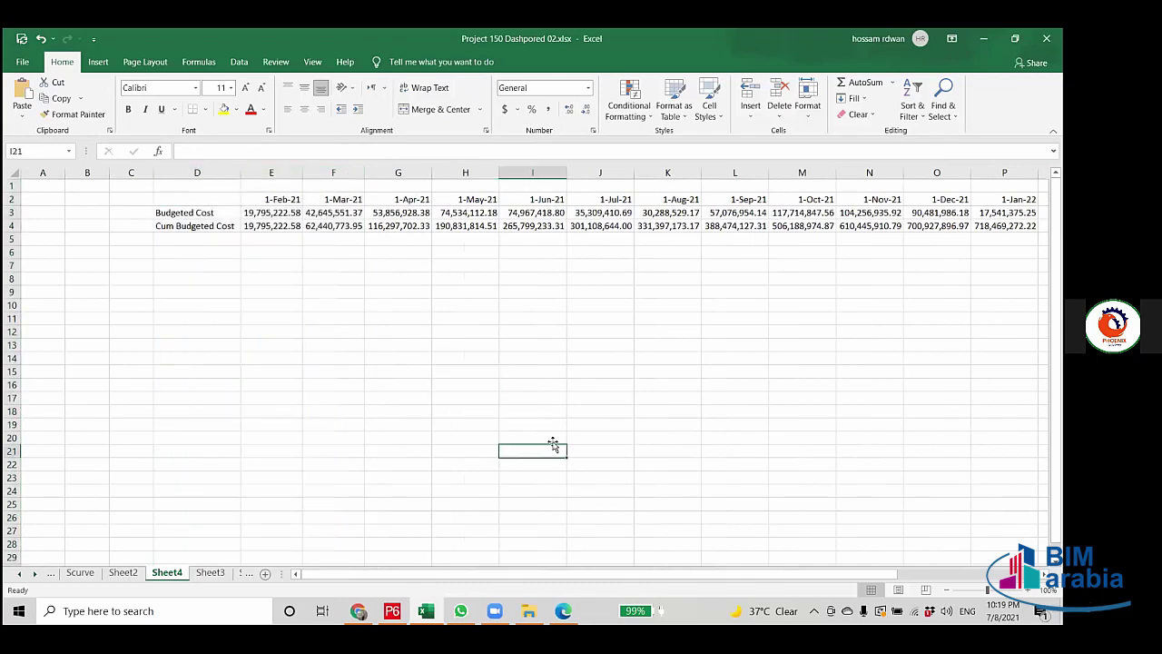
Check the month dates in row 2, and switch to the Activities view in Primavera P6.
{"action": "left_click_drag", "start_coordinate": [438, 573], "coordinate": [491, 573]}
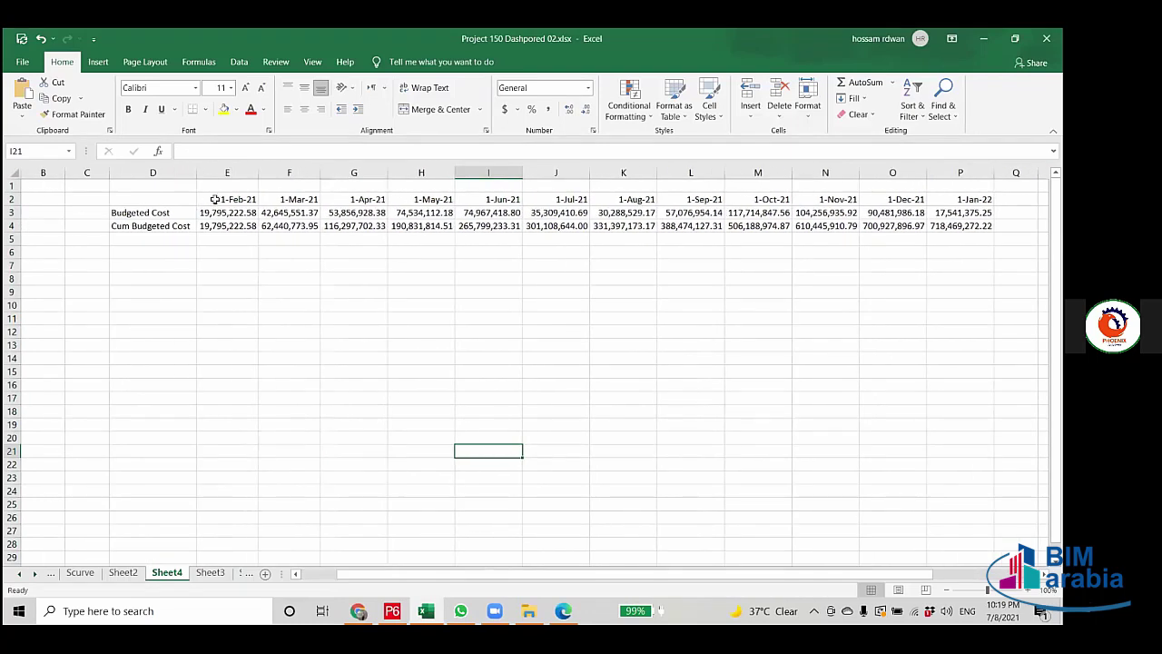
{"action": "left_click_drag", "start_coordinate": [217, 198], "coordinate": [990, 200]}
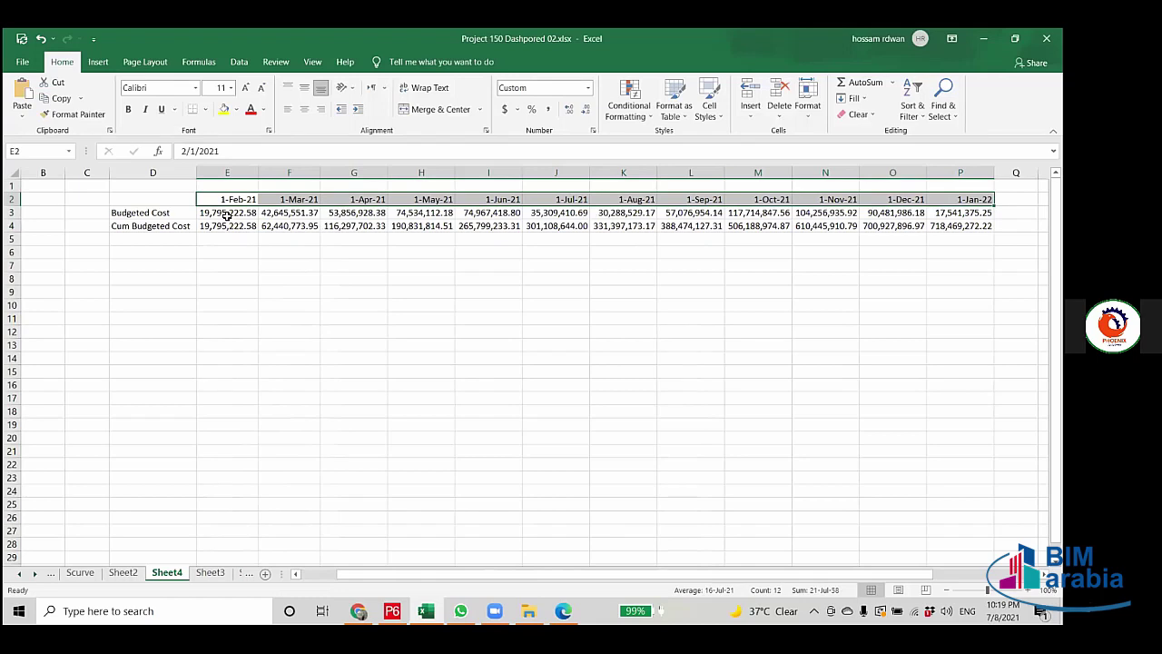
{"action": "left_click", "coordinate": [226, 216]}
{"action": "left_click", "coordinate": [221, 198]}
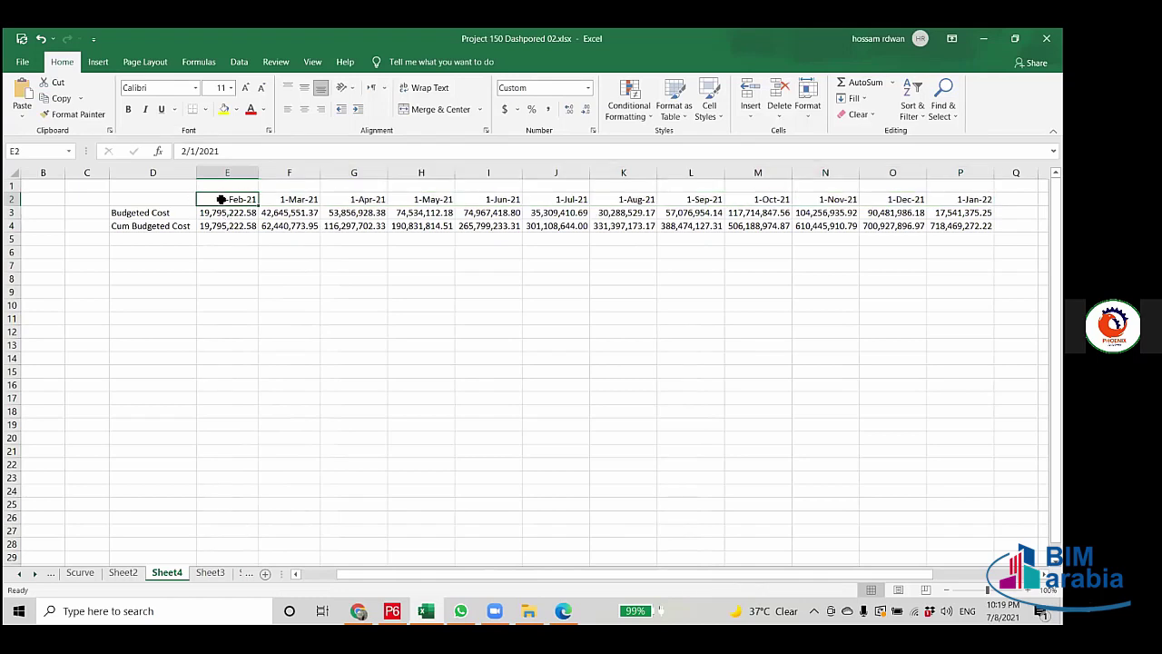
{"action": "left_click", "coordinate": [392, 611]}
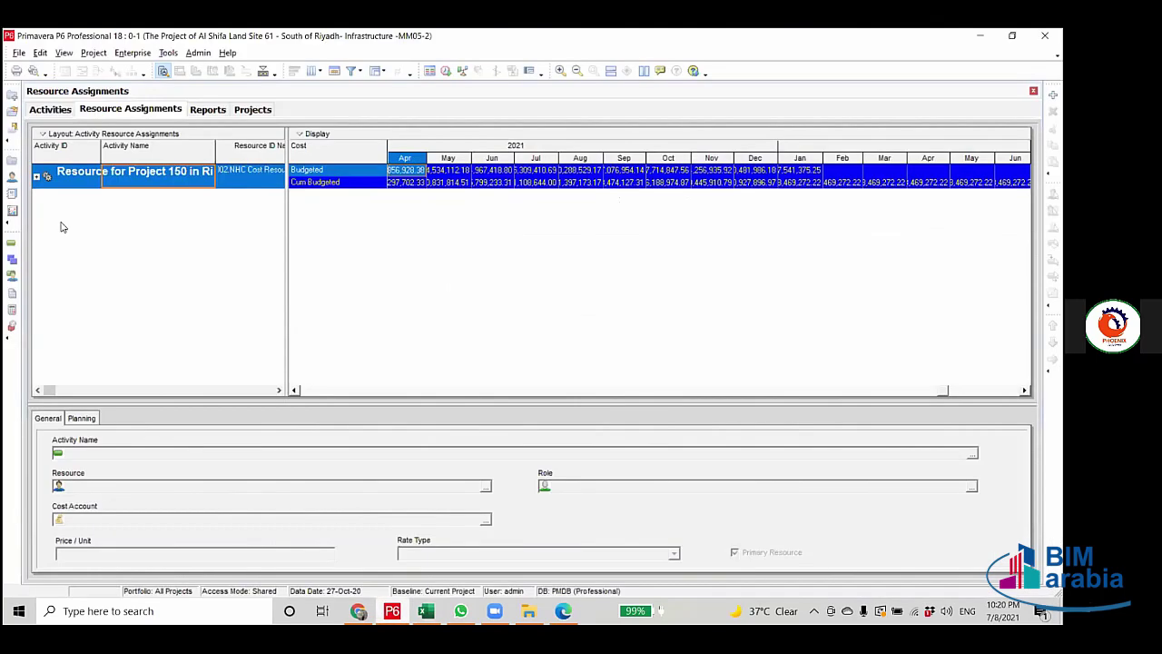
{"action": "left_click", "coordinate": [52, 109]}
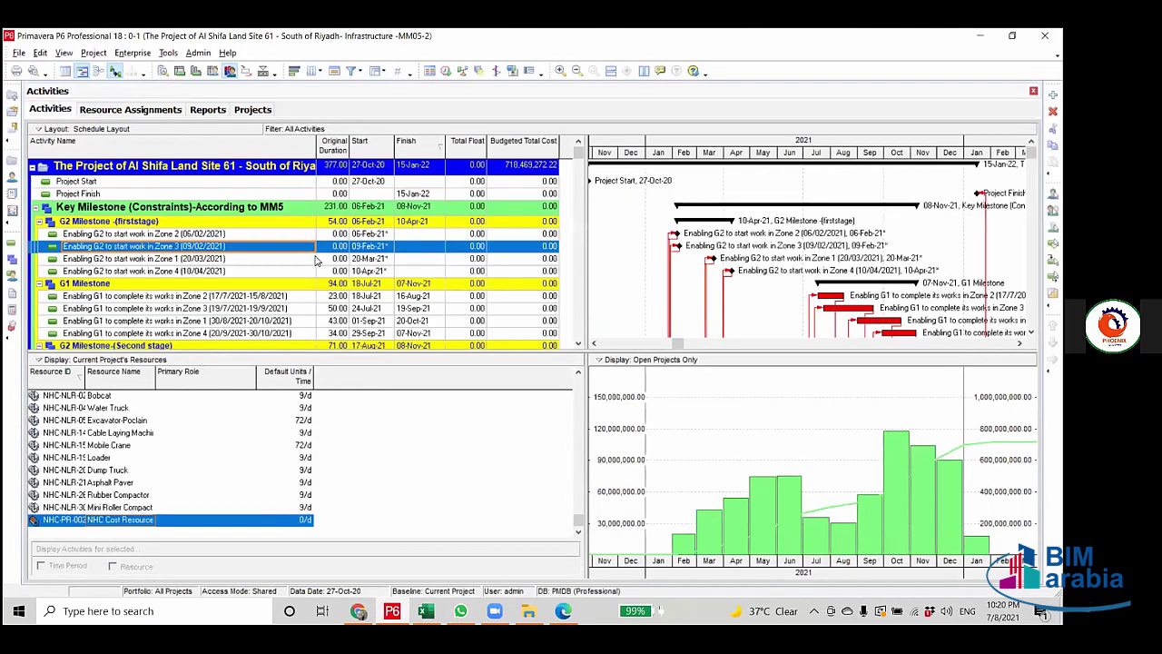
Switch to the Excel workbook and move the month dates from E2:P2 up to E1:P1.
{"action": "left_click", "coordinate": [368, 234]}
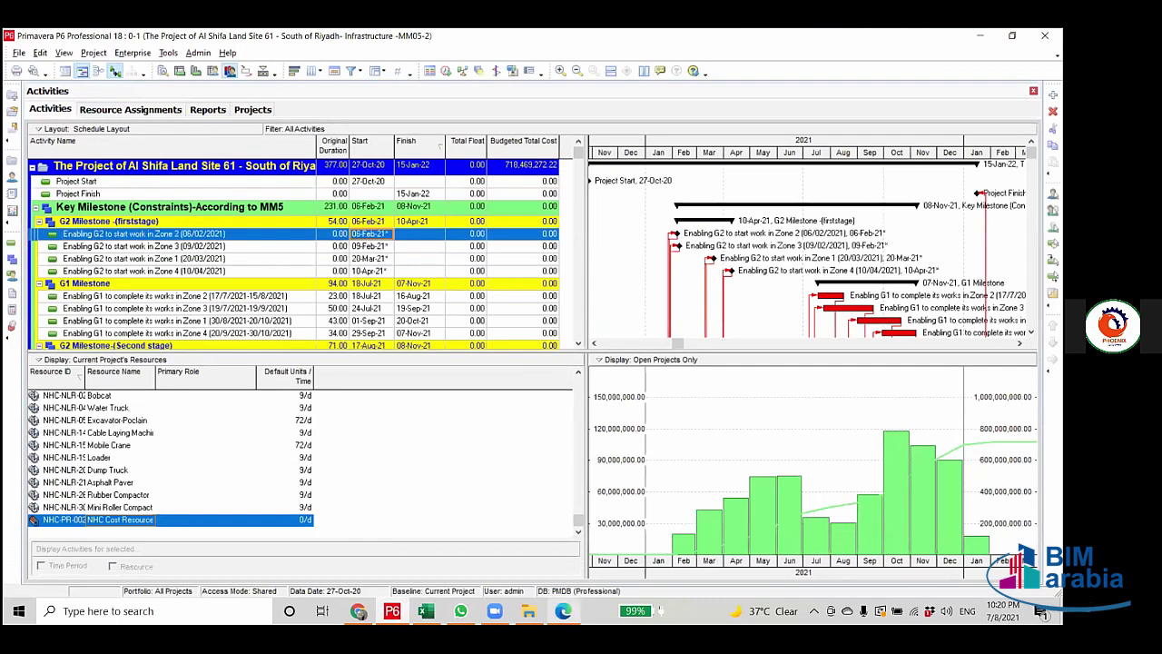
{"action": "left_click", "coordinate": [425, 610]}
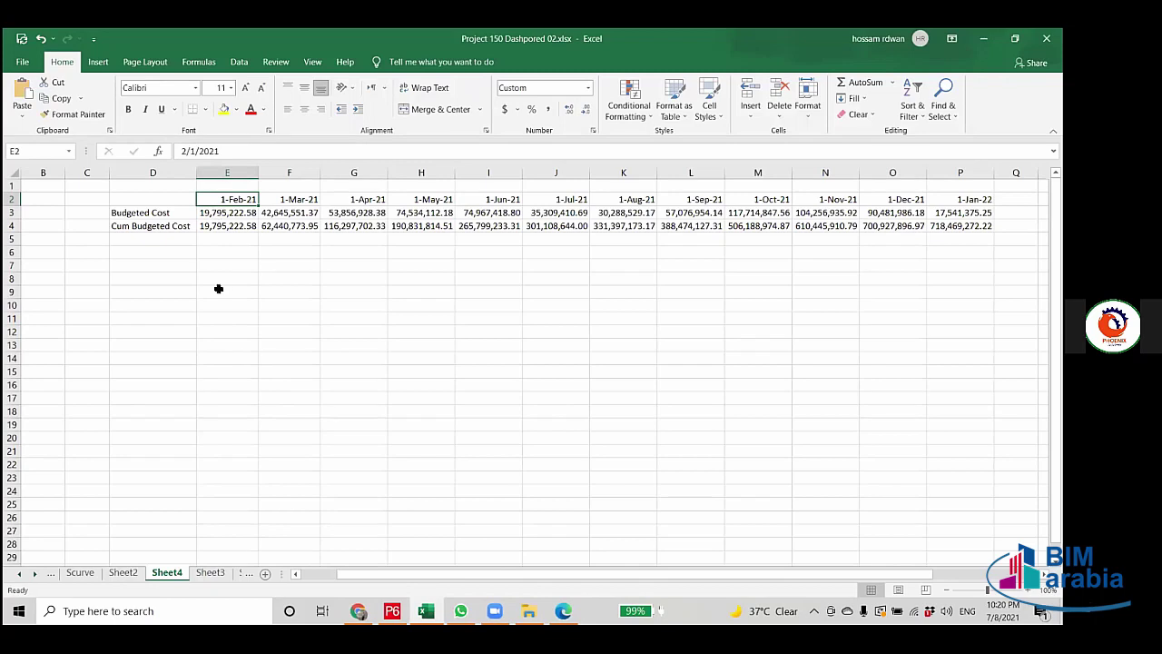
{"action": "left_click_drag", "start_coordinate": [226, 197], "coordinate": [995, 186]}
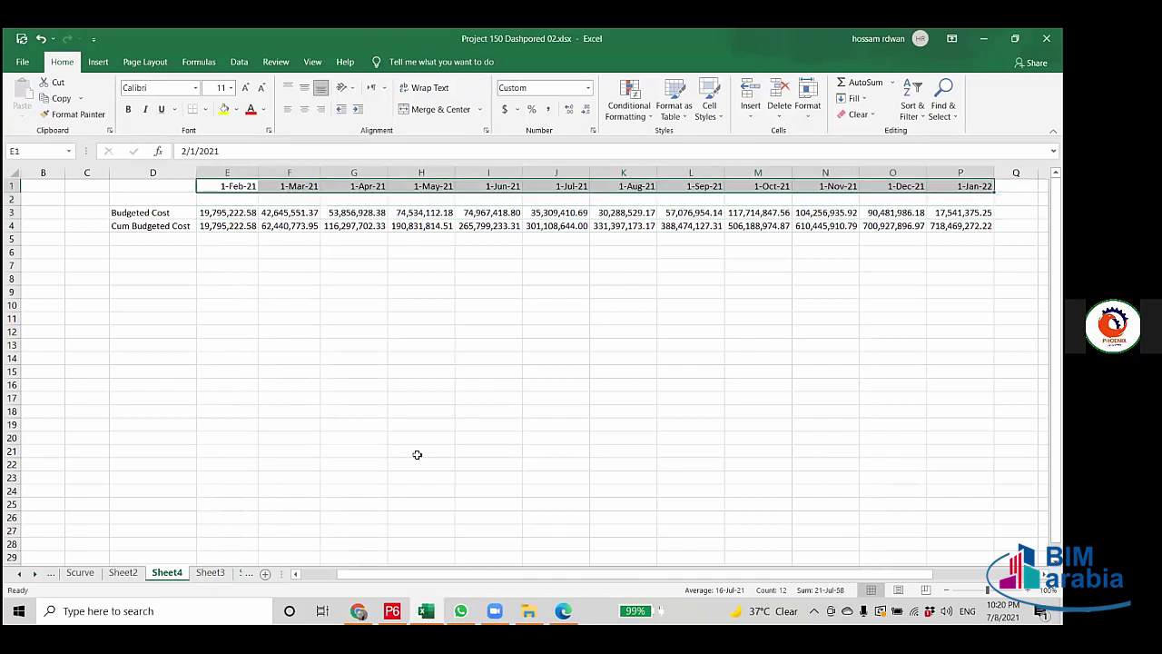
Enter the month-end formula =EOMONTH(E1,0) in cell E2.
{"action": "left_click", "coordinate": [221, 200]}
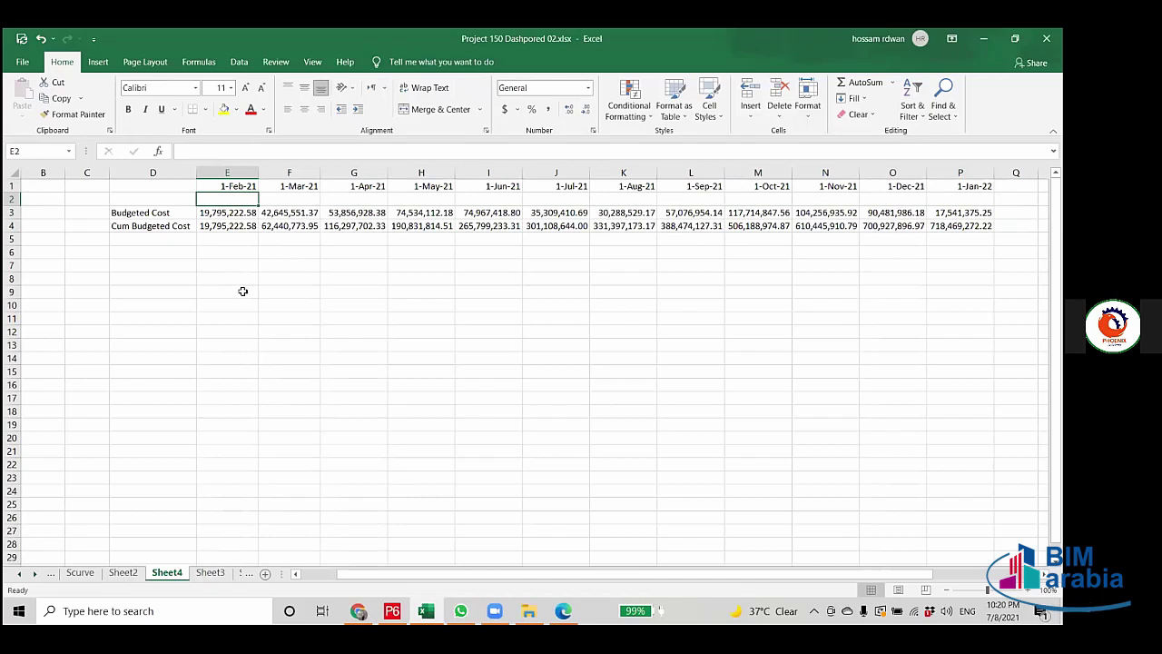
{"action": "type", "text": "="}
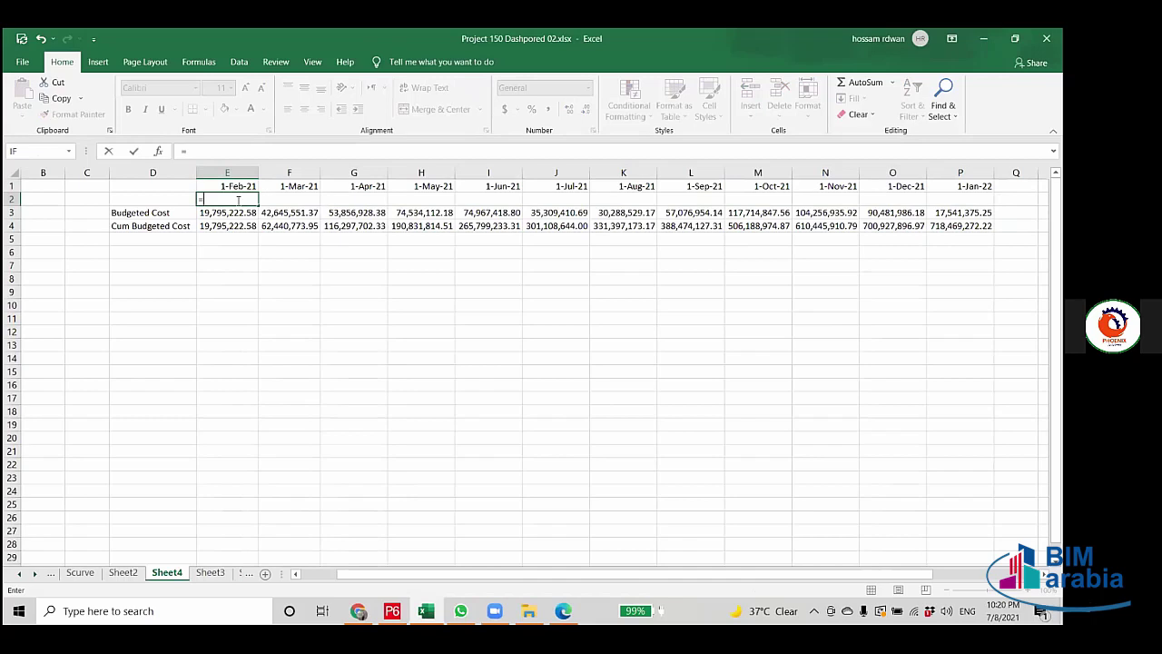
{"action": "type", "text": "eo"}
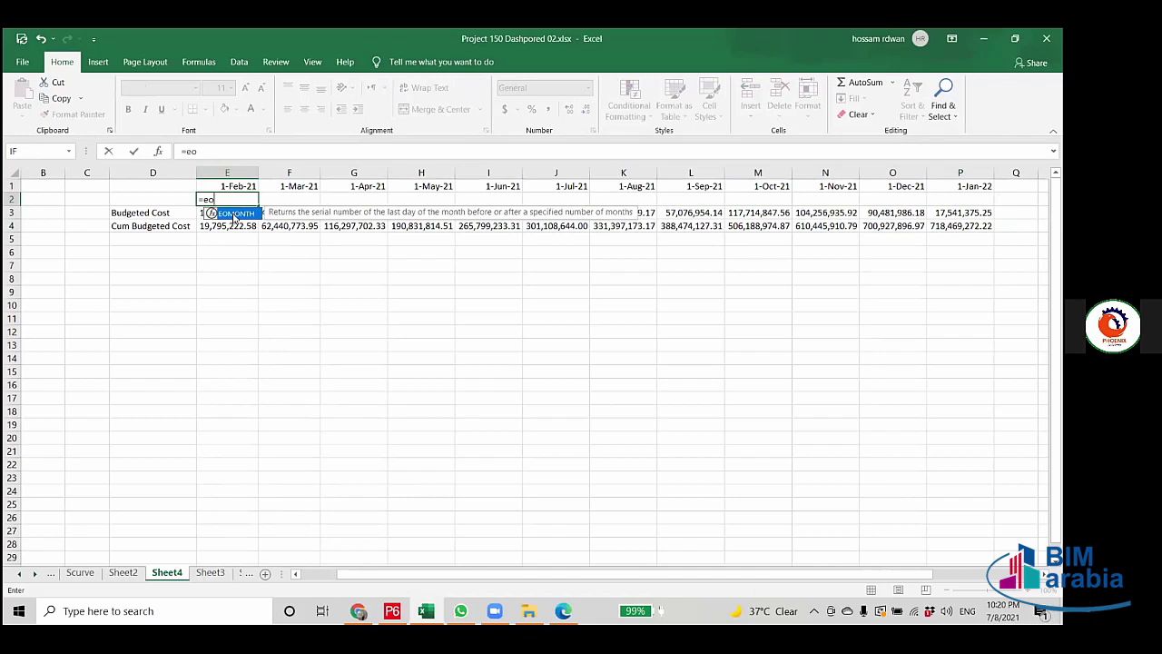
{"action": "double_click", "coordinate": [232, 215]}
{"action": "left_click", "coordinate": [240, 186]}
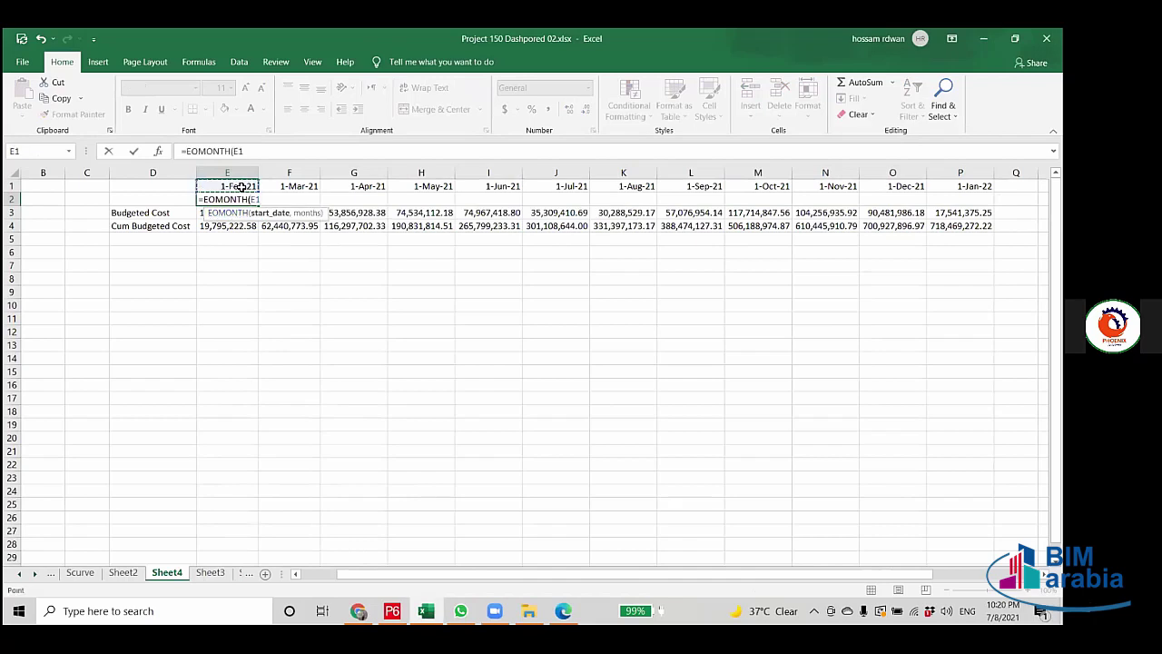
{"action": "left_click", "coordinate": [252, 151]}
{"action": "type", "text": ",0"}
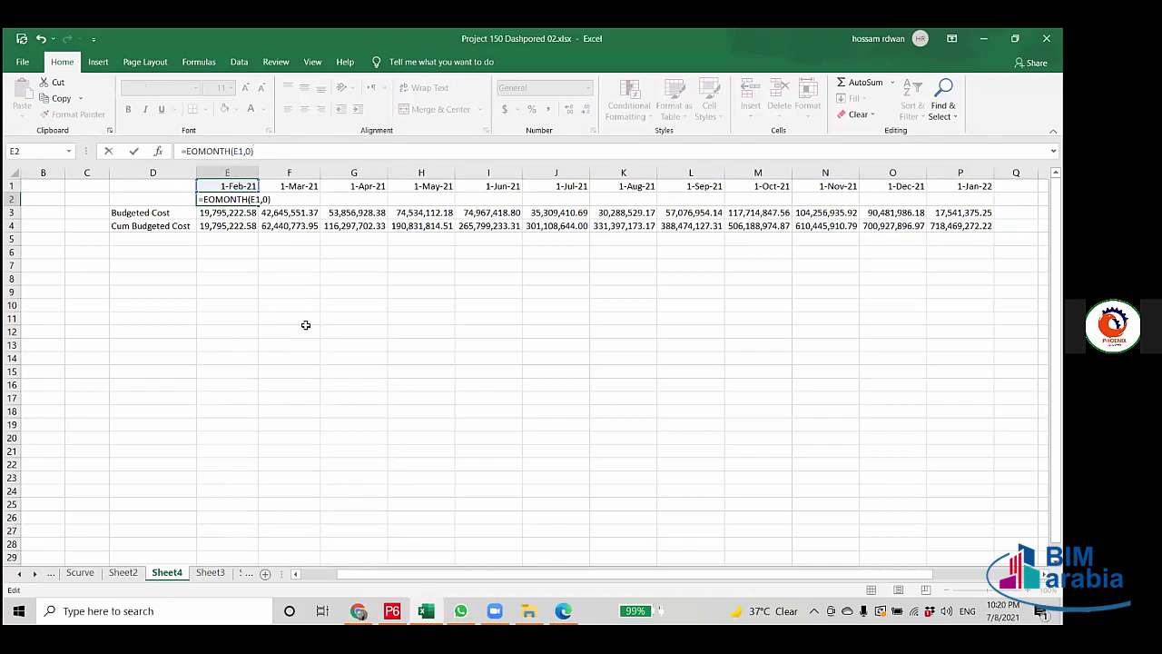
{"action": "key", "text": "Return"}
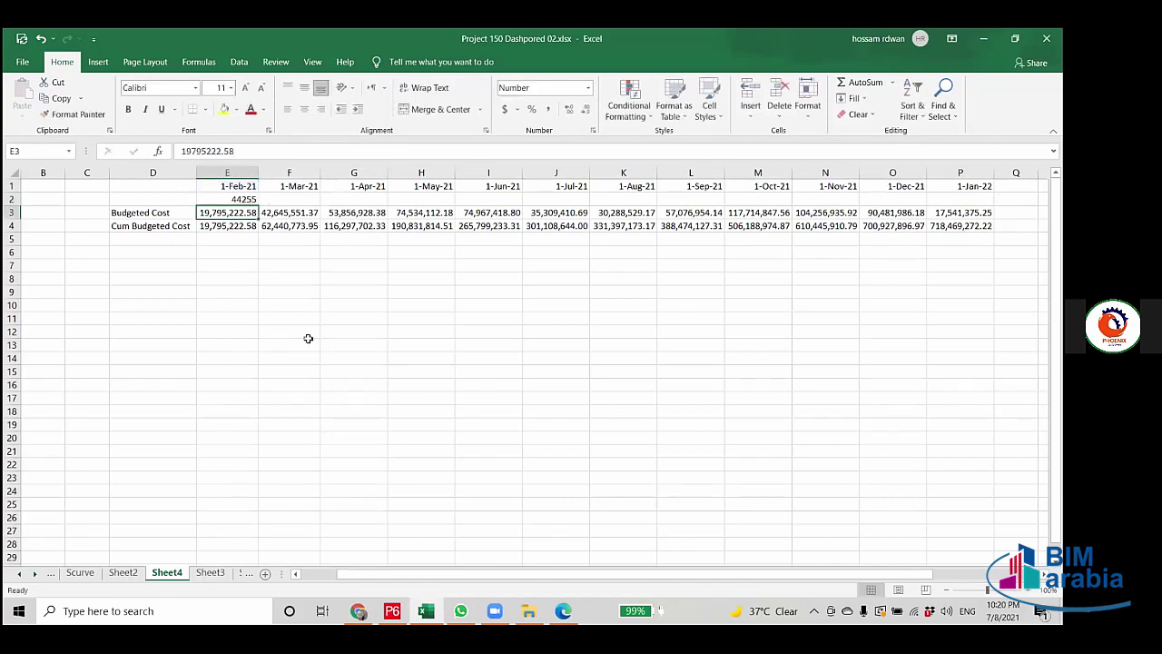
{"action": "double_click", "coordinate": [240, 198]}
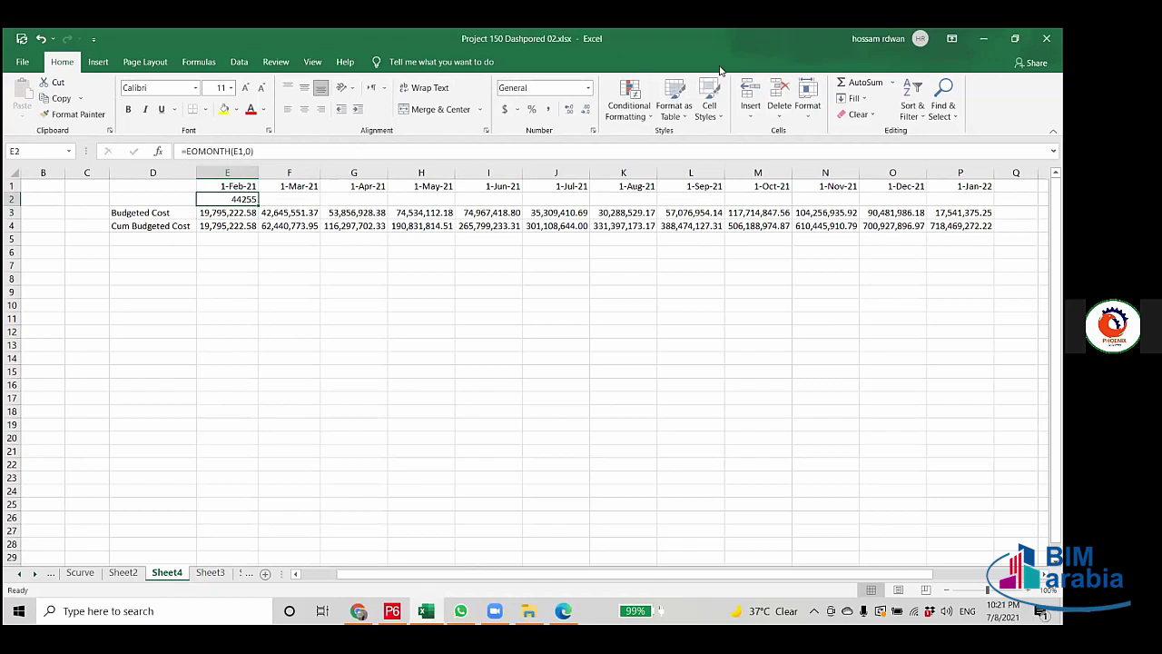
{"action": "key", "text": "Escape"}
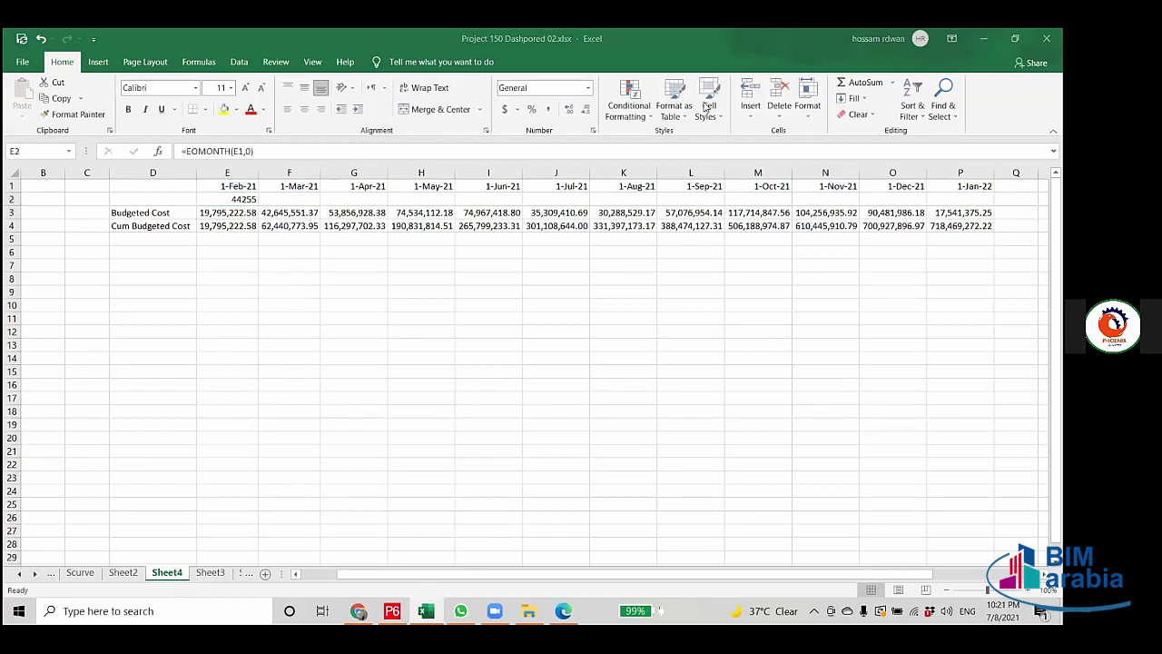
Copy the date format of E1 onto E2 with Format Painter, and look over the available number formats.
{"action": "left_click", "coordinate": [206, 187]}
{"action": "left_click", "coordinate": [73, 114]}
{"action": "left_click", "coordinate": [211, 200]}
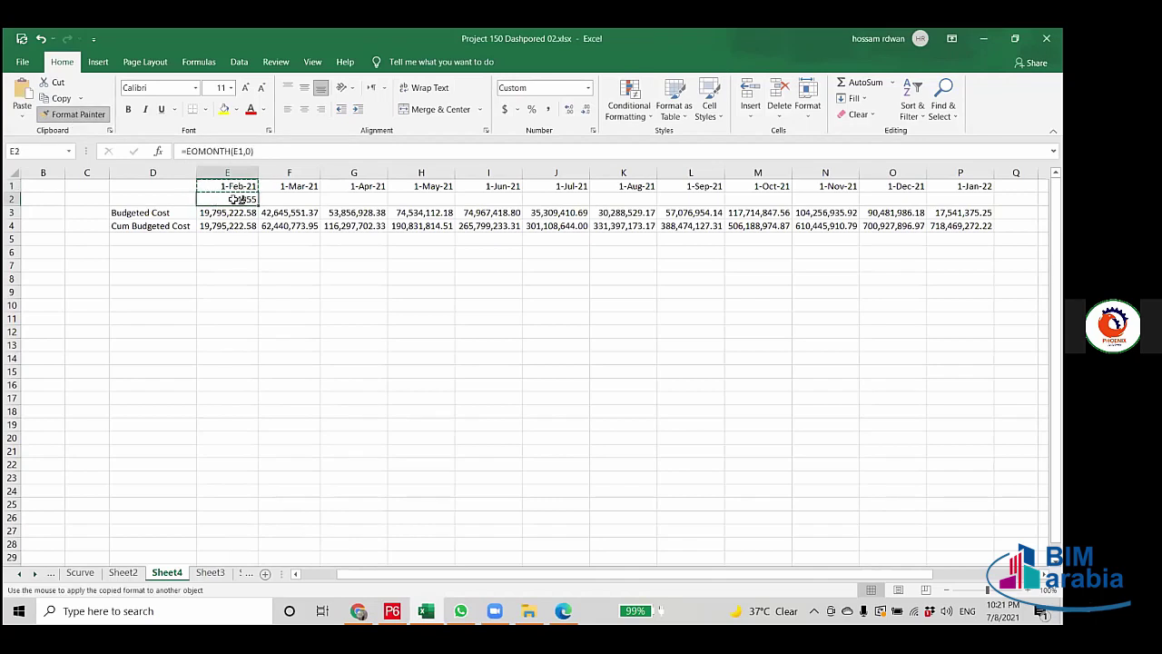
{"action": "left_click", "coordinate": [289, 345]}
{"action": "left_click", "coordinate": [587, 88]}
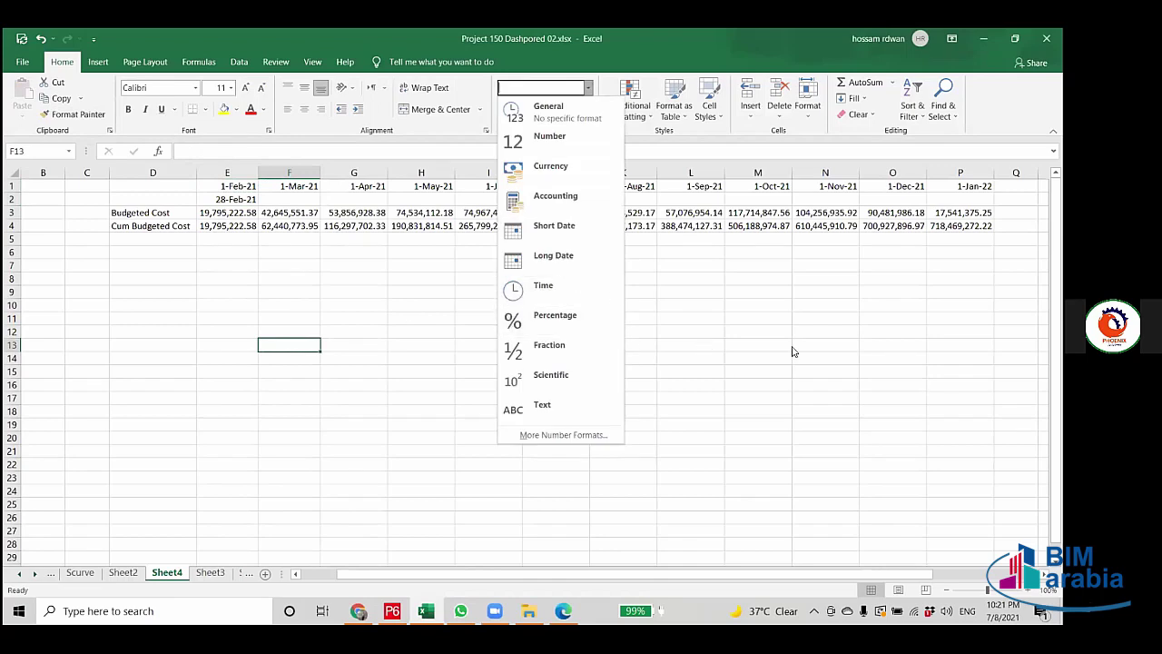
{"action": "left_click", "coordinate": [763, 392]}
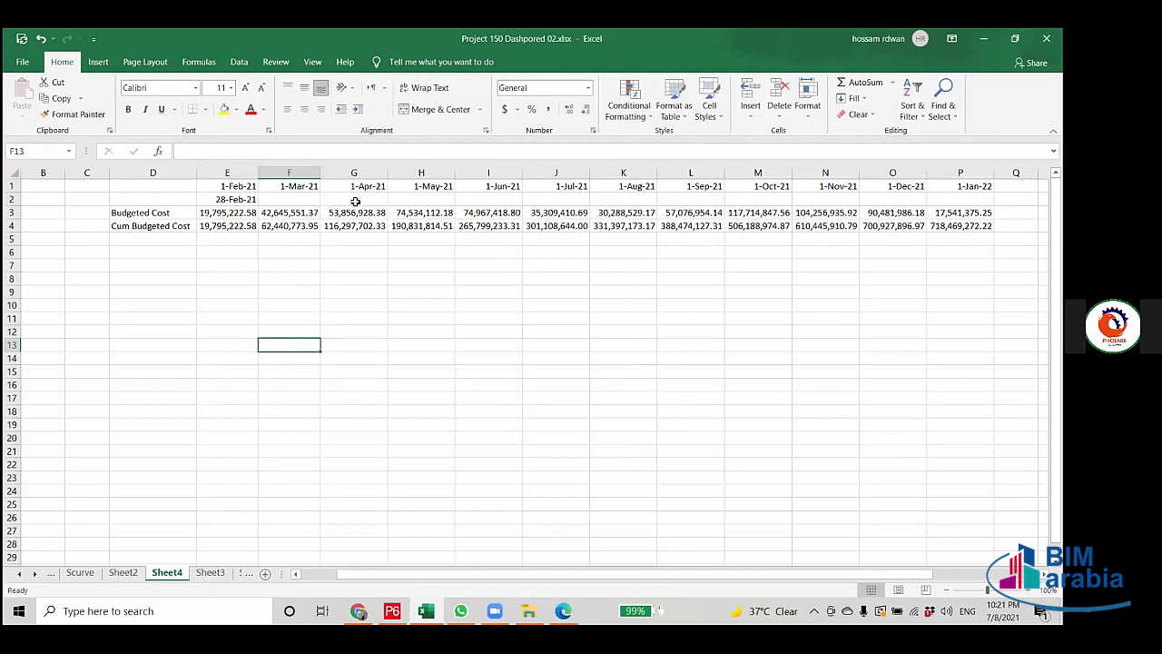
Fill the month-end formula from E2 across the row to P2 and check the last month's date.
{"action": "left_click", "coordinate": [247, 198]}
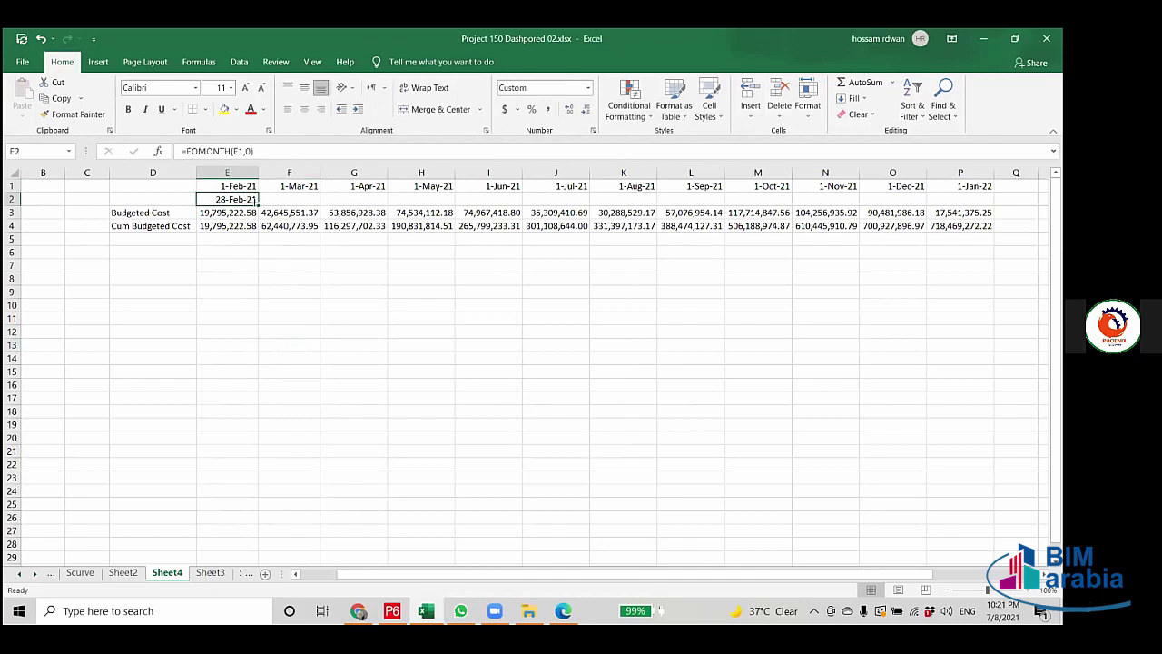
{"action": "left_click_drag", "start_coordinate": [257, 204], "coordinate": [749, 206]}
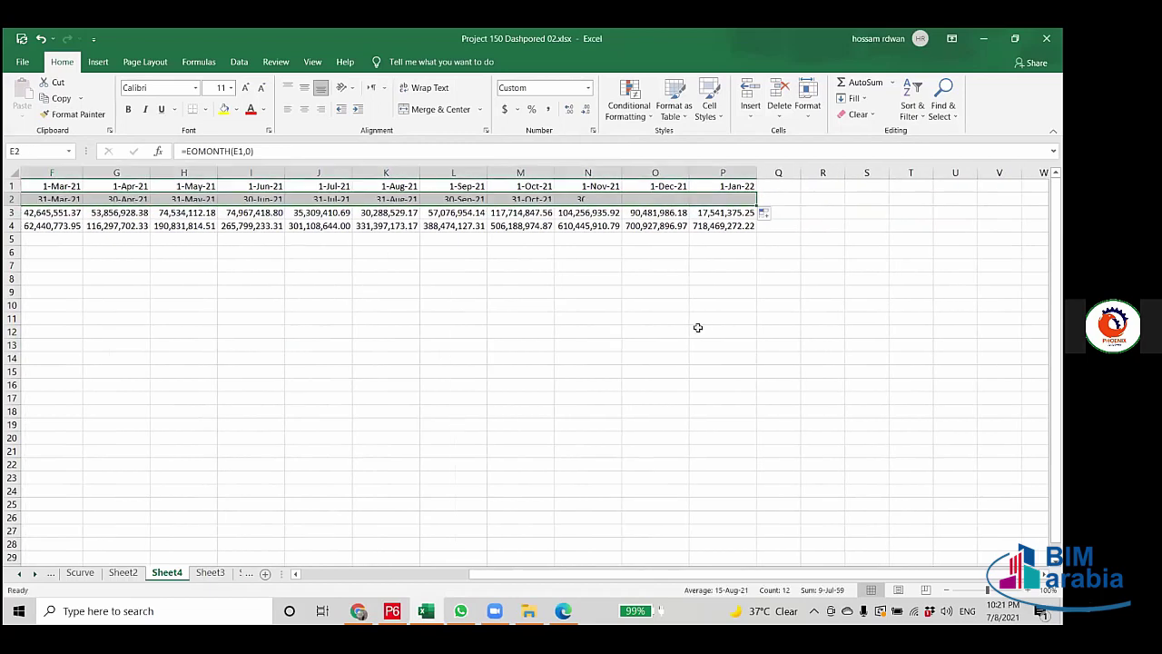
{"action": "left_click", "coordinate": [659, 385]}
{"action": "left_click_drag", "start_coordinate": [706, 575], "coordinate": [606, 578]}
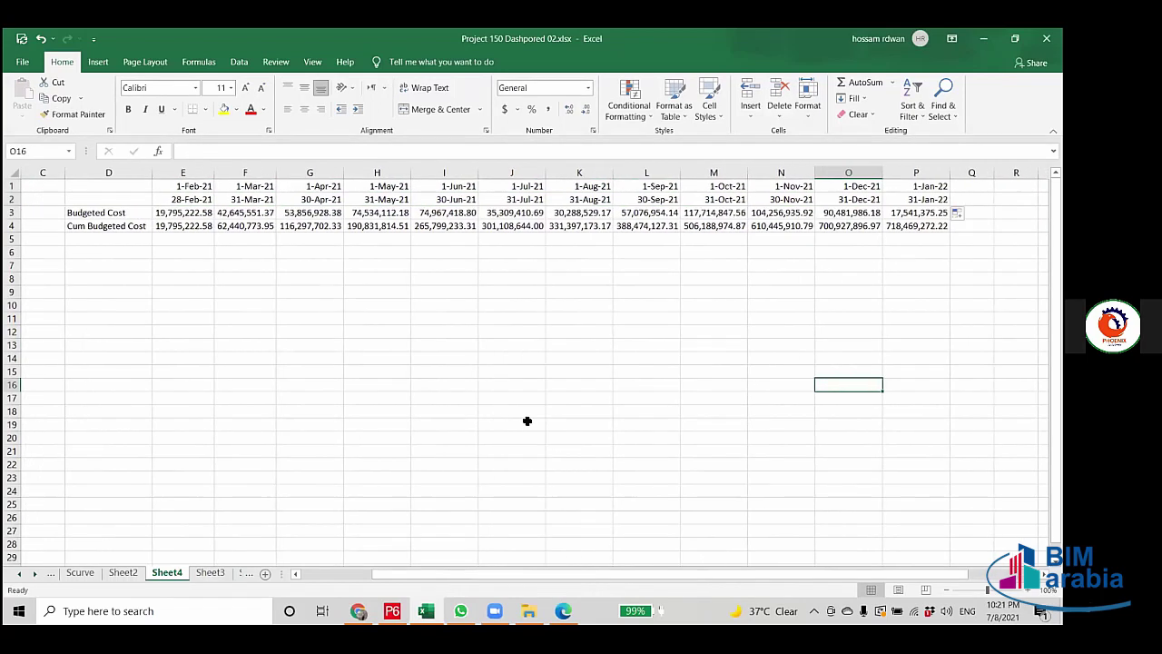
{"action": "left_click", "coordinate": [917, 199]}
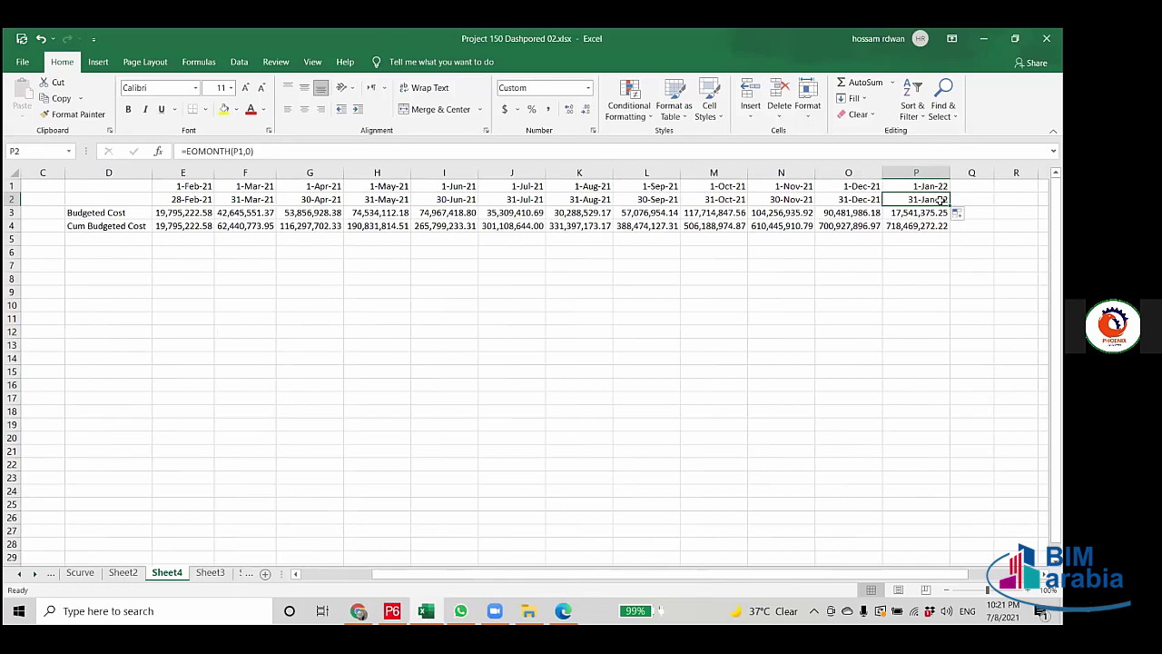
Replace the month-end formulas in E2:P2 with their values.
{"action": "left_click_drag", "start_coordinate": [165, 199], "coordinate": [913, 205]}
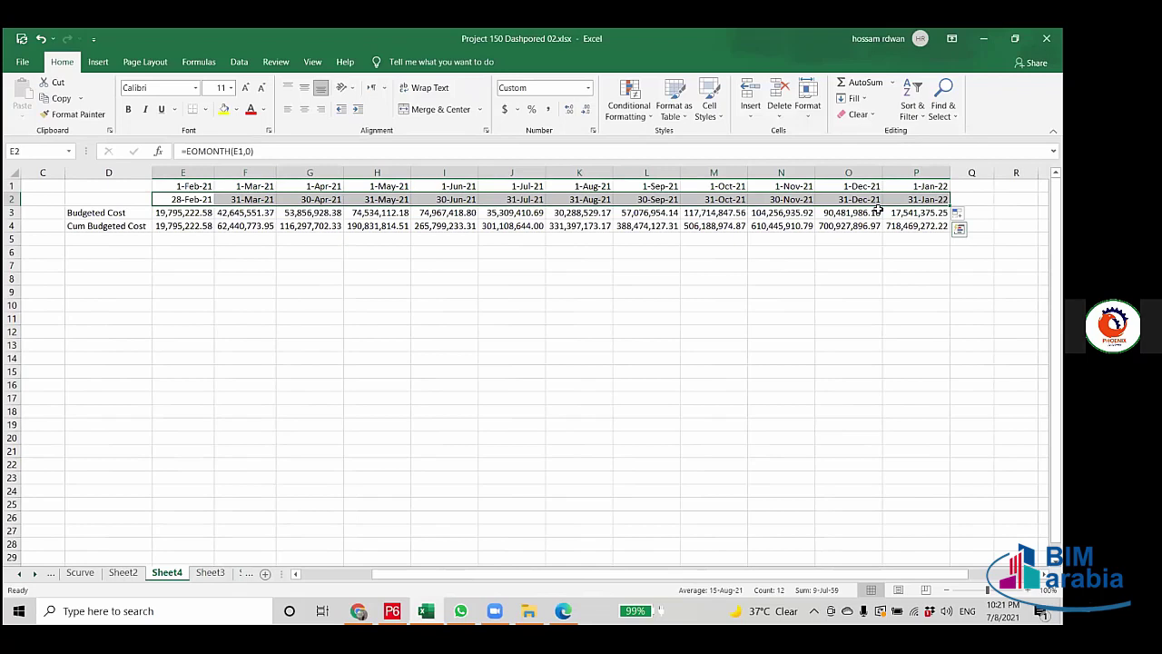
{"action": "key", "text": "ctrl+c"}
{"action": "right_click", "coordinate": [193, 202]}
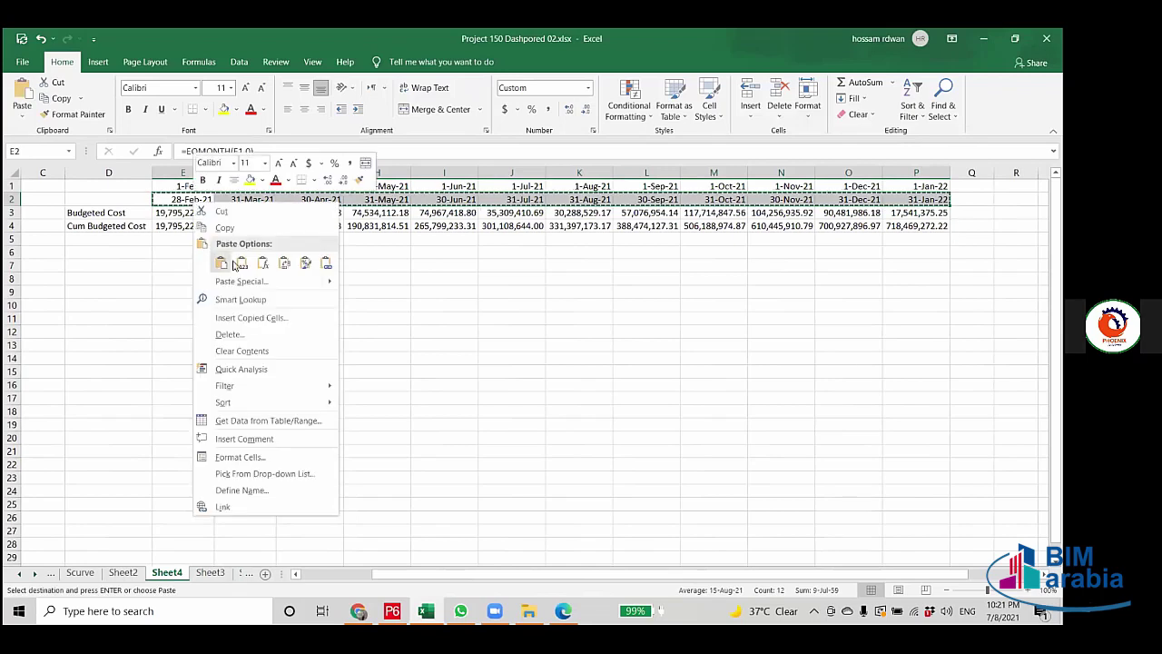
{"action": "left_click", "coordinate": [242, 262]}
{"action": "left_click", "coordinate": [288, 360]}
Clear the first-of-month dates from E1:P1.
{"action": "left_click_drag", "start_coordinate": [181, 187], "coordinate": [916, 186]}
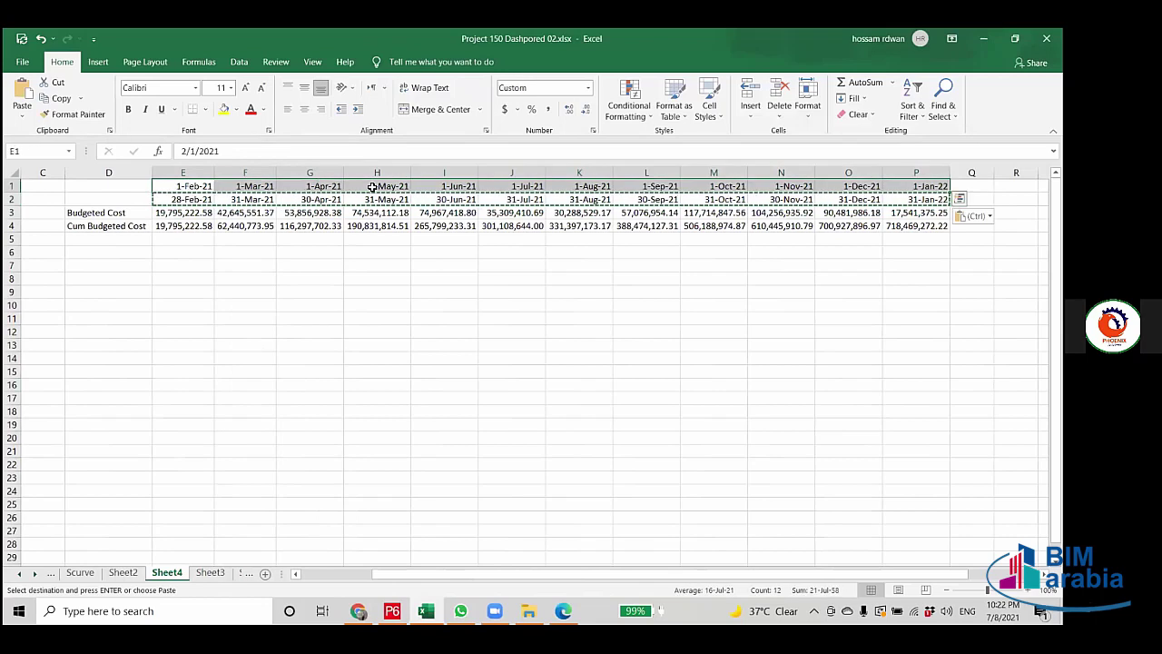
{"action": "key", "text": "Delete"}
{"action": "left_click", "coordinate": [708, 477]}
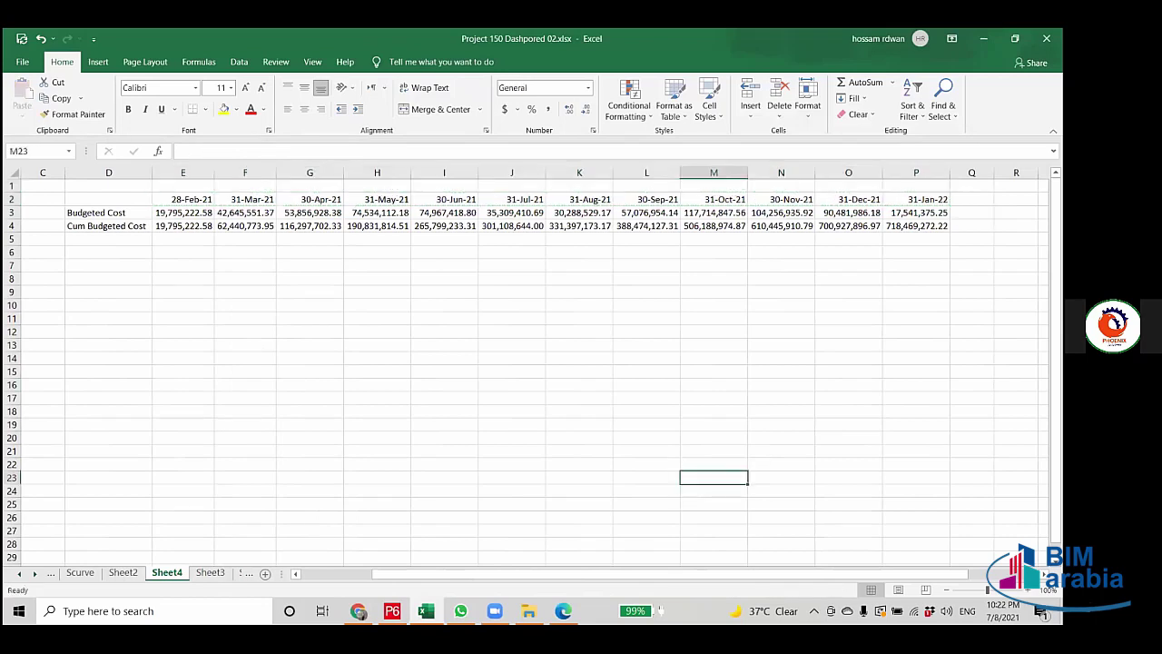
Change the last date in P2 to 1/15/2022, the project finish date.
{"action": "double_click", "coordinate": [910, 201]}
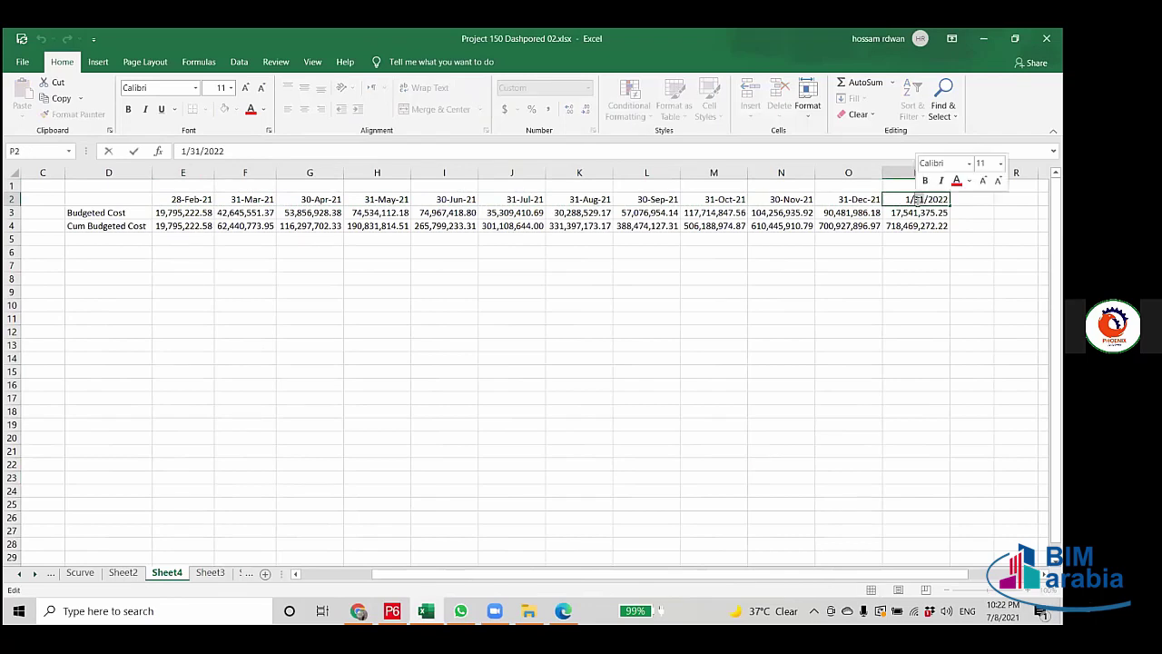
{"action": "key", "text": "Delete"}
{"action": "key", "text": "Delete"}
{"action": "type", "text": "15"}
{"action": "left_click", "coordinate": [865, 340]}
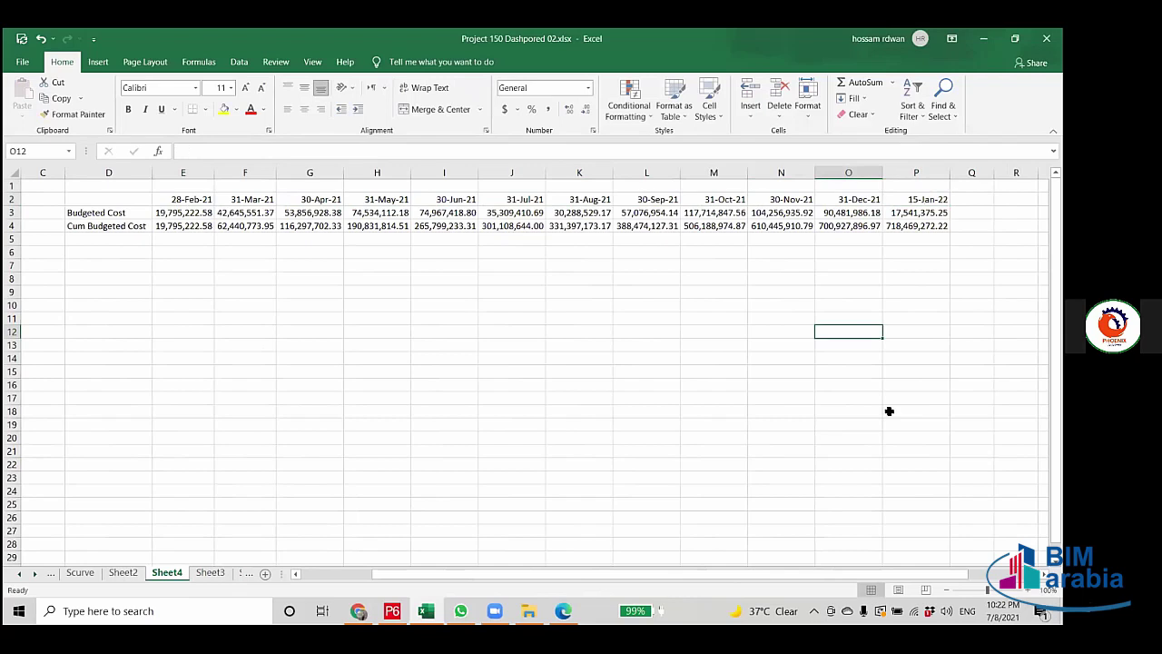
Insert a 2-D clustered column chart from the dates and cost rows in D2:P4.
{"action": "left_click", "coordinate": [169, 198]}
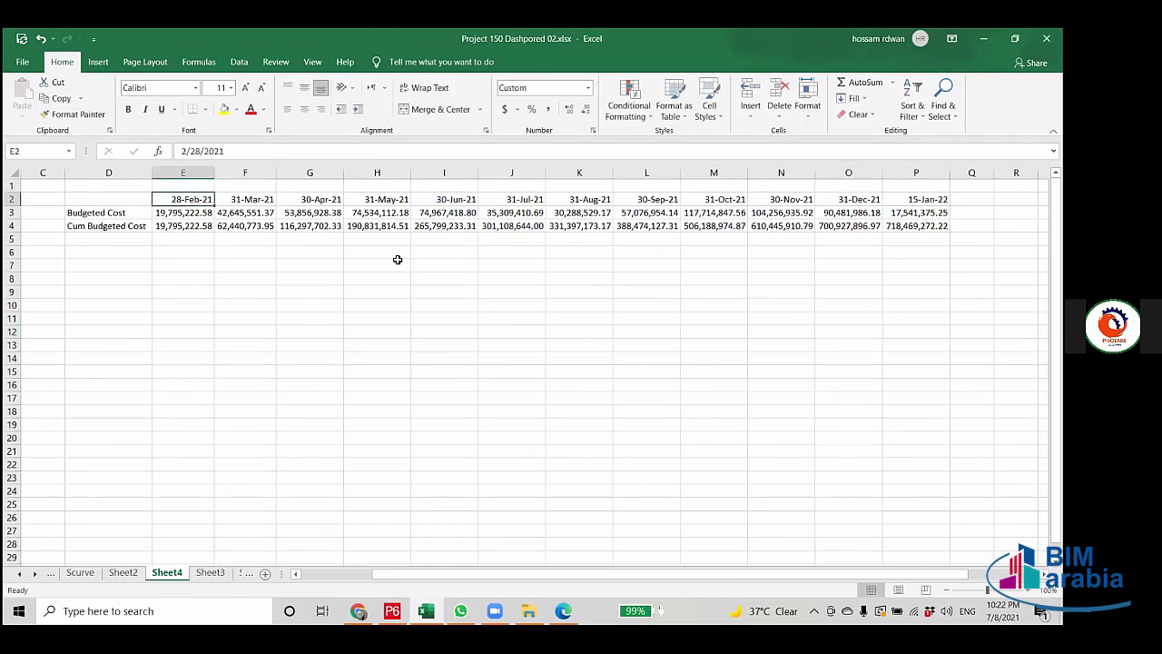
{"action": "left_click", "coordinate": [113, 202]}
{"action": "left_click_drag", "start_coordinate": [166, 204], "coordinate": [908, 230]}
{"action": "left_click", "coordinate": [96, 63]}
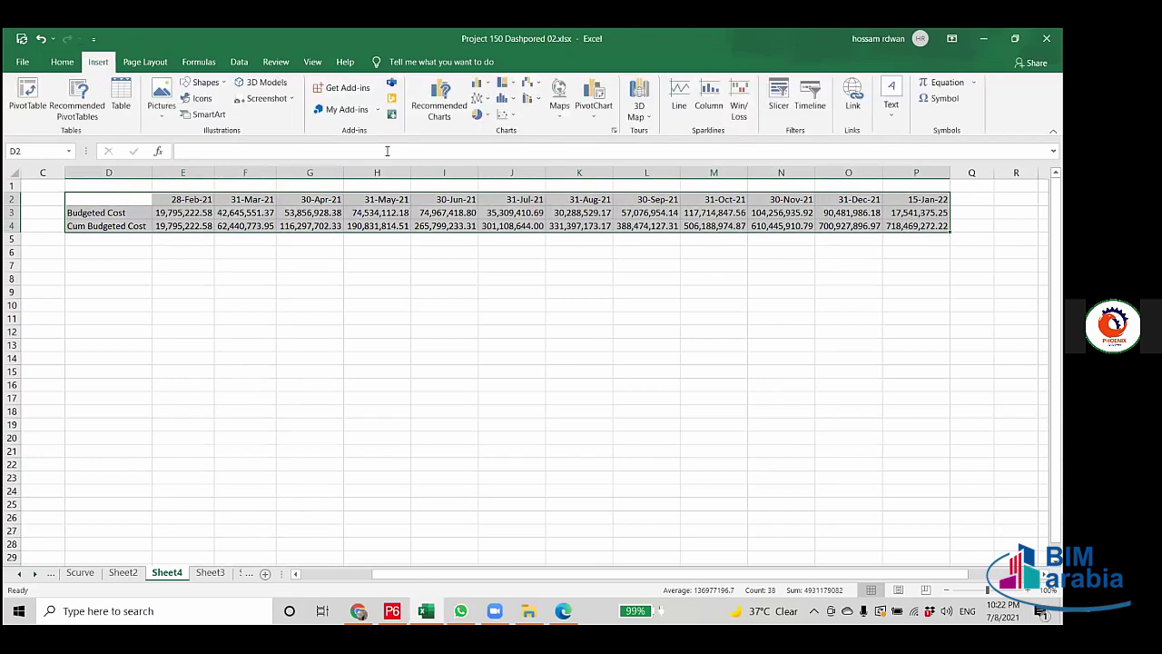
{"action": "left_click", "coordinate": [477, 84]}
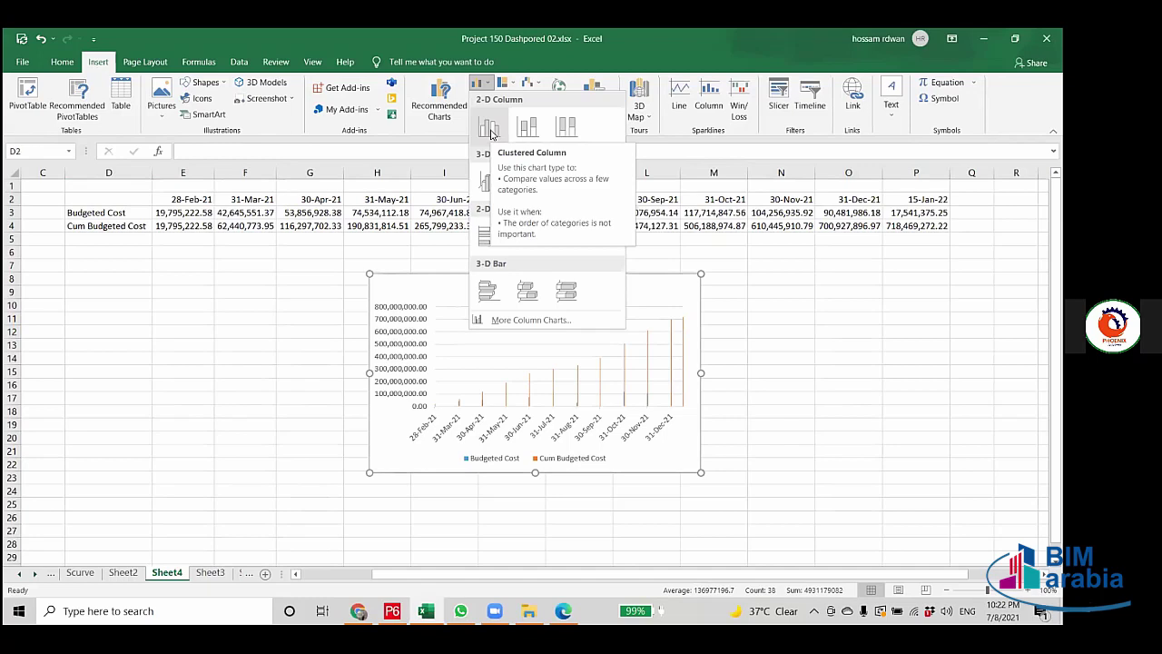
{"action": "left_click", "coordinate": [492, 134]}
Enlarge the chart to span about columns F to N and rows 8 to 25, and compare it with the cost histogram in Primavera P6.
{"action": "left_click_drag", "start_coordinate": [697, 372], "coordinate": [790, 372]}
{"action": "left_click_drag", "start_coordinate": [370, 373], "coordinate": [247, 374]}
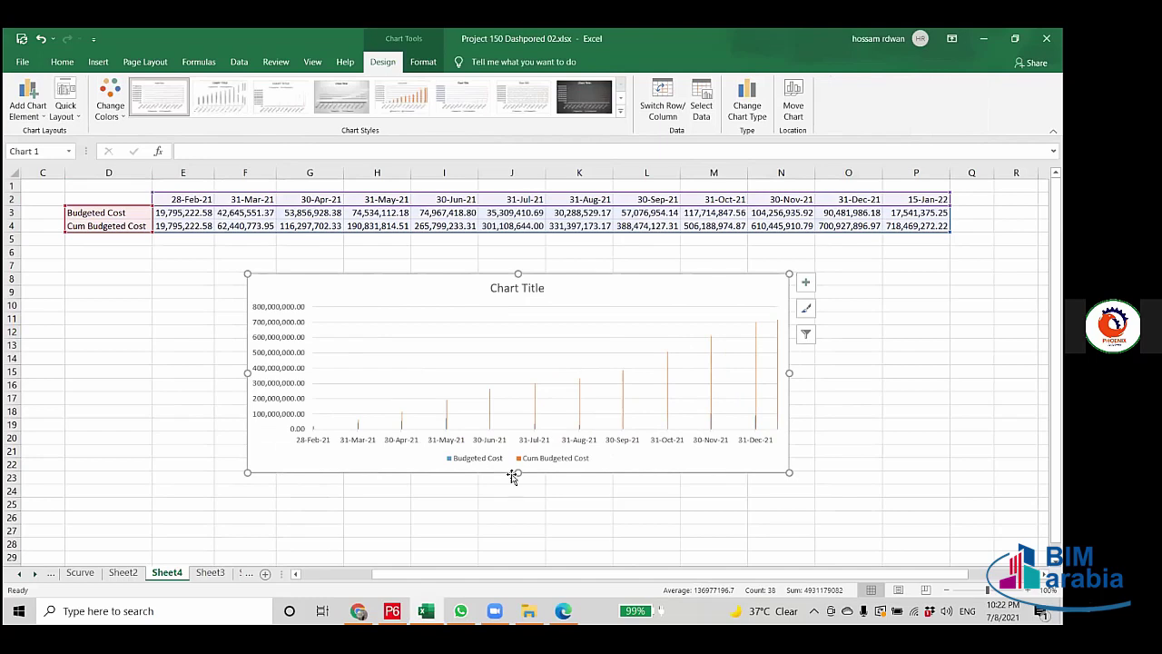
{"action": "left_click_drag", "start_coordinate": [517, 472], "coordinate": [518, 507]}
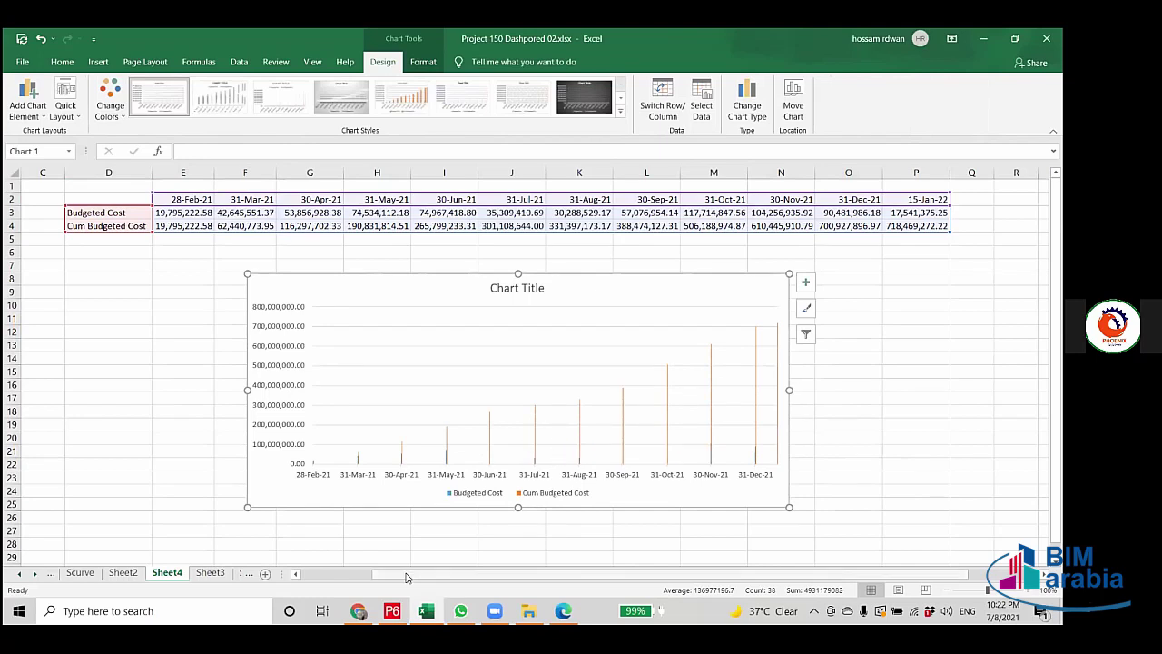
{"action": "left_click", "coordinate": [392, 610]}
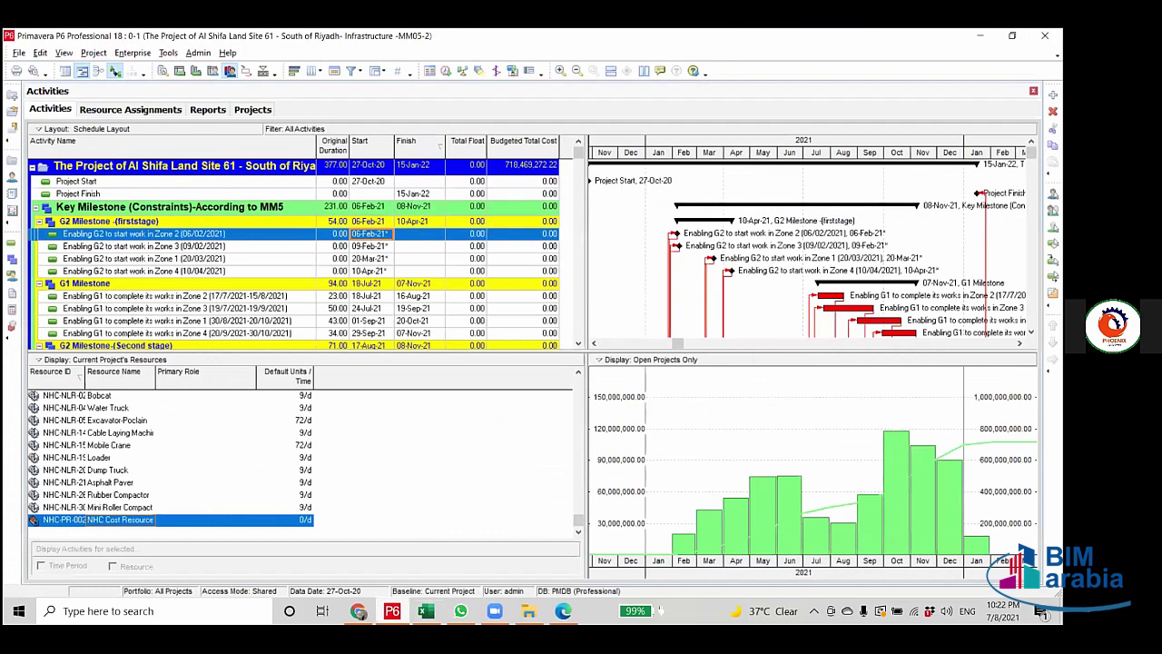
{"action": "left_click", "coordinate": [426, 611]}
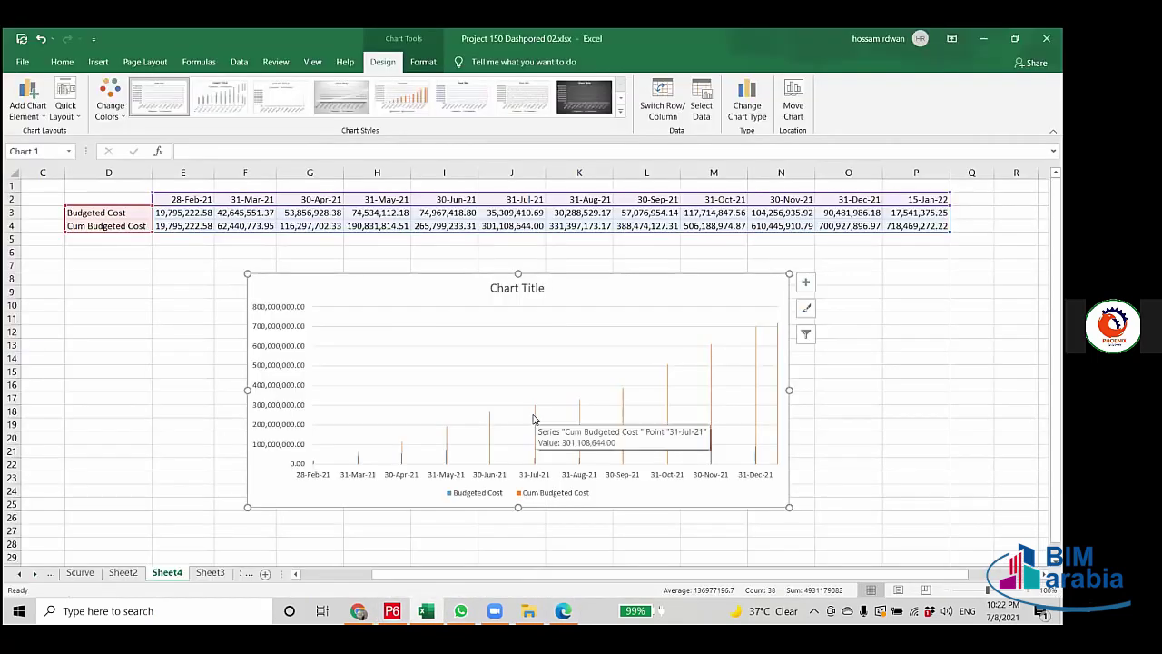
Change the chart's Cum Budgeted Cost series to a 2-D line, keeping Budgeted Cost as columns.
{"action": "left_click", "coordinate": [534, 418]}
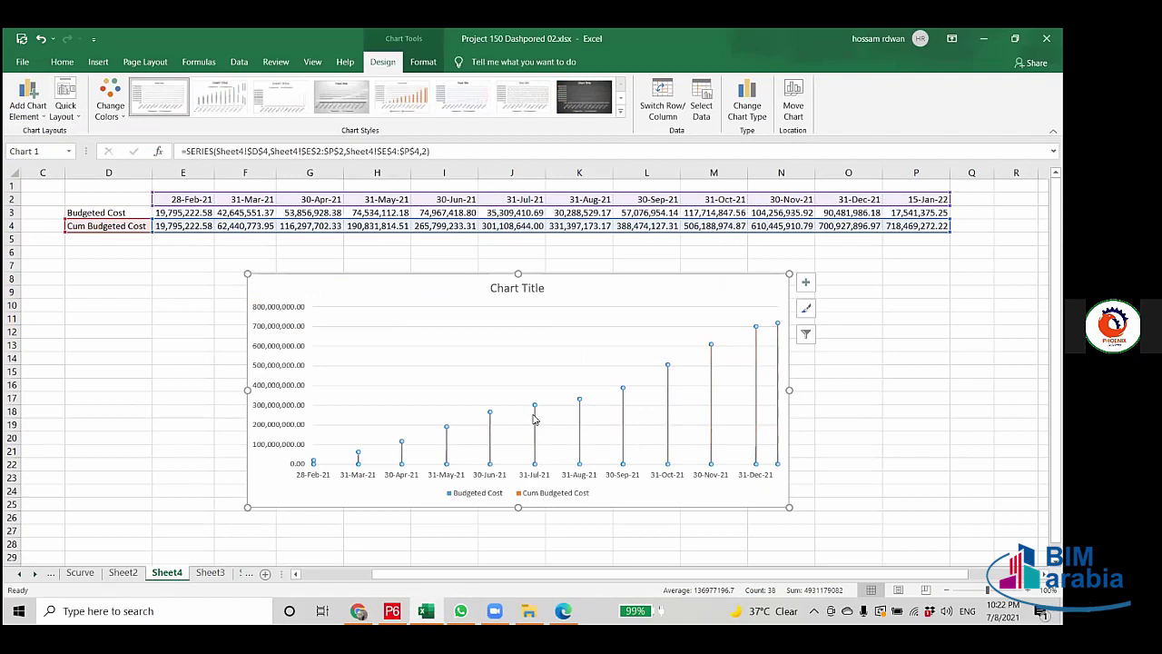
{"action": "left_click", "coordinate": [98, 61]}
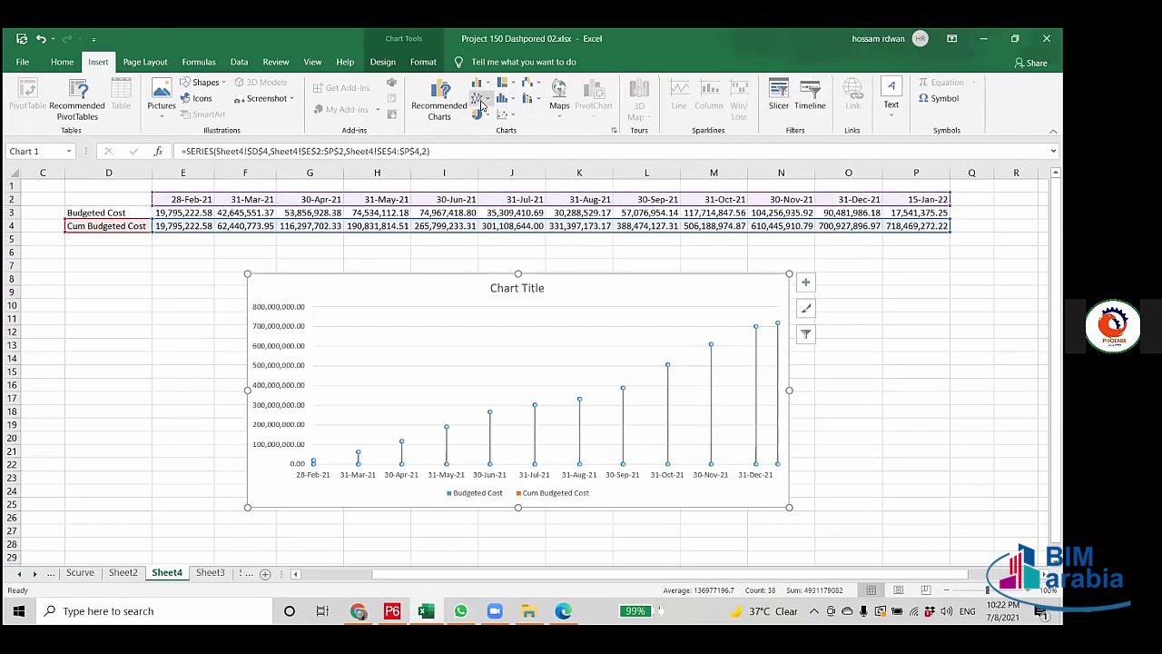
{"action": "left_click", "coordinate": [484, 103]}
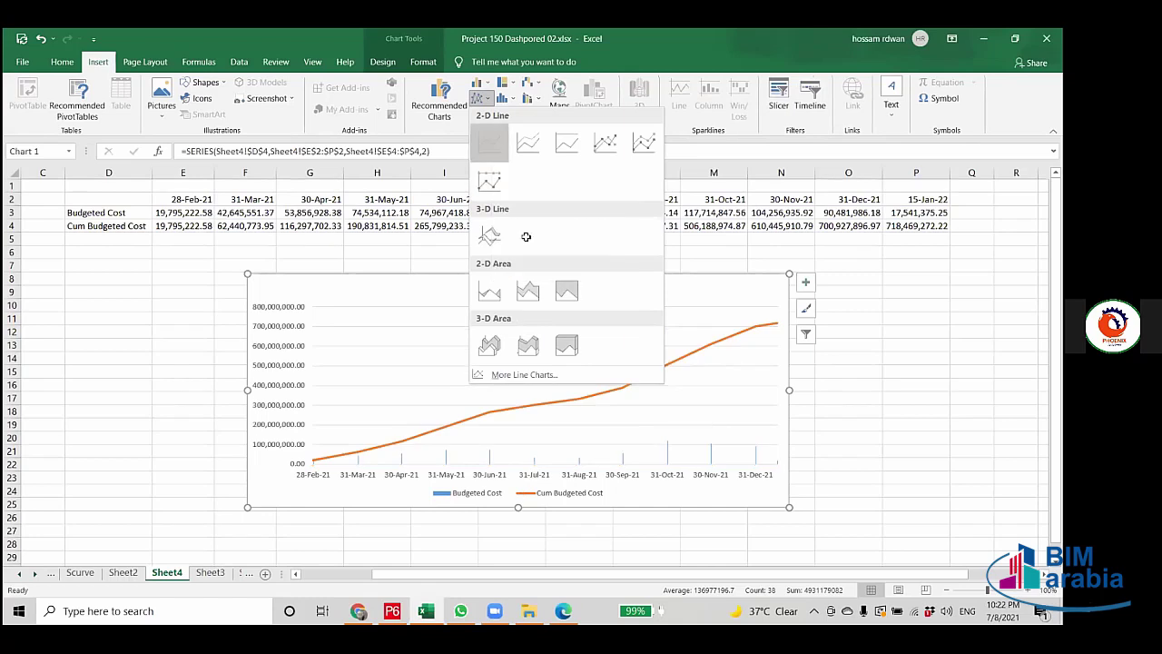
{"action": "left_click", "coordinate": [492, 157]}
{"action": "left_click", "coordinate": [861, 437]}
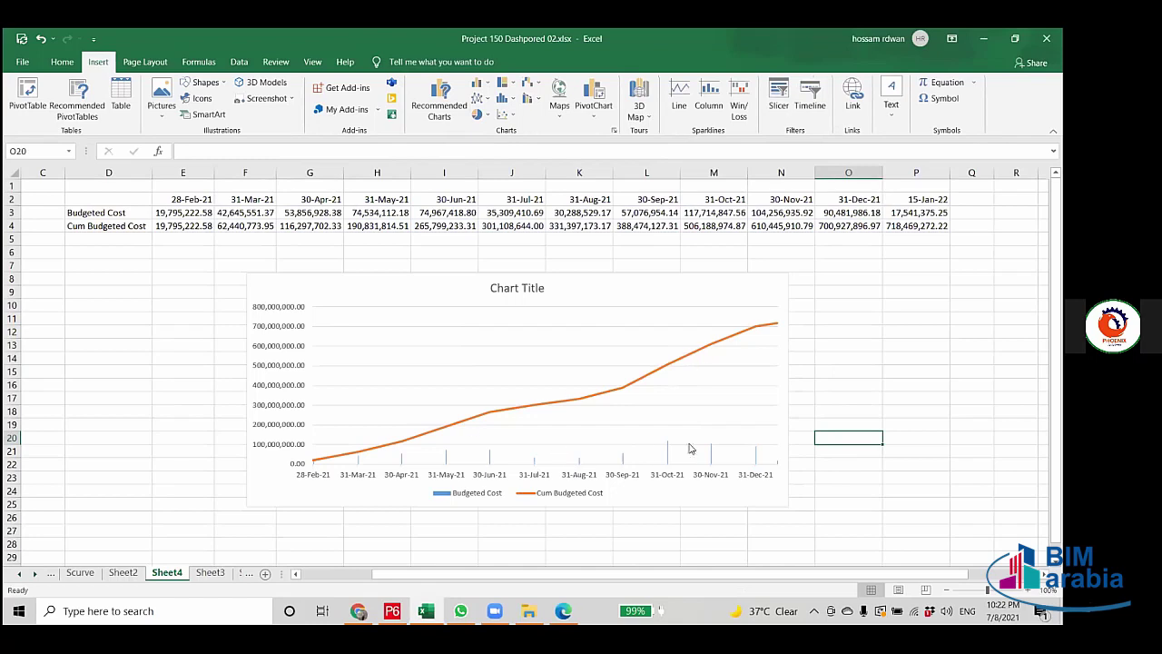
Plot the Cum Budgeted Cost line on the secondary axis of the cost chart.
{"action": "right_click", "coordinate": [657, 373]}
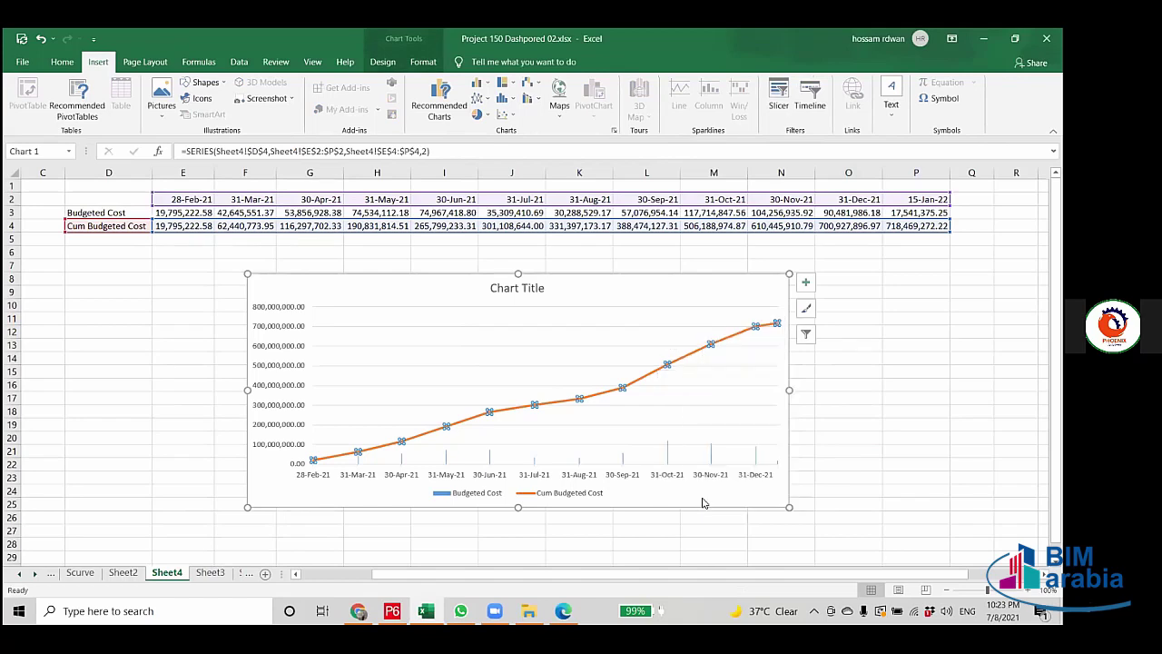
{"action": "left_click", "coordinate": [716, 500]}
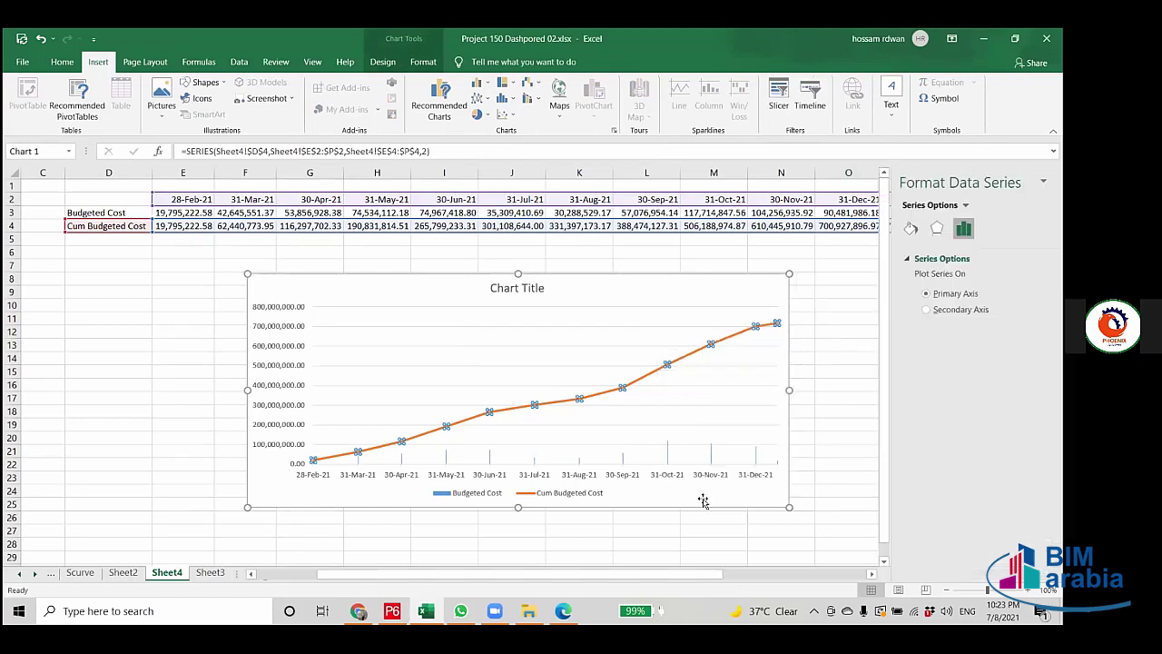
{"action": "left_click", "coordinate": [903, 311]}
{"action": "left_click", "coordinate": [827, 461]}
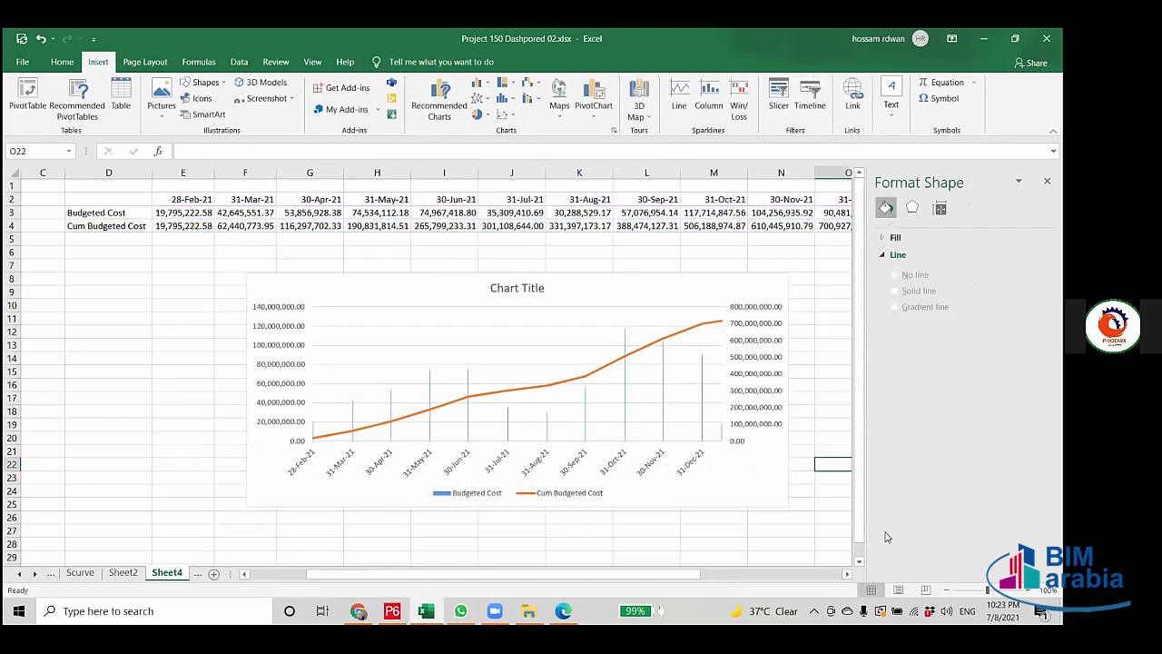
{"action": "left_click", "coordinate": [1047, 181]}
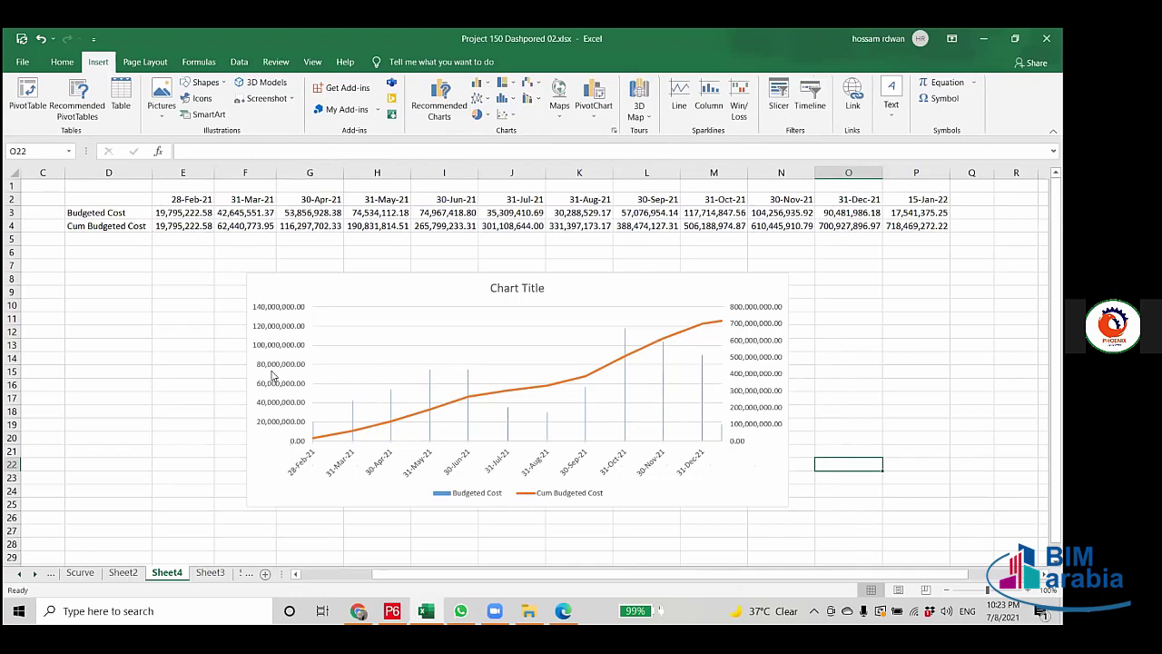
Widen the chart so that it starts at about column E.
{"action": "left_click", "coordinate": [314, 353]}
{"action": "left_click_drag", "start_coordinate": [247, 390], "coordinate": [159, 390]}
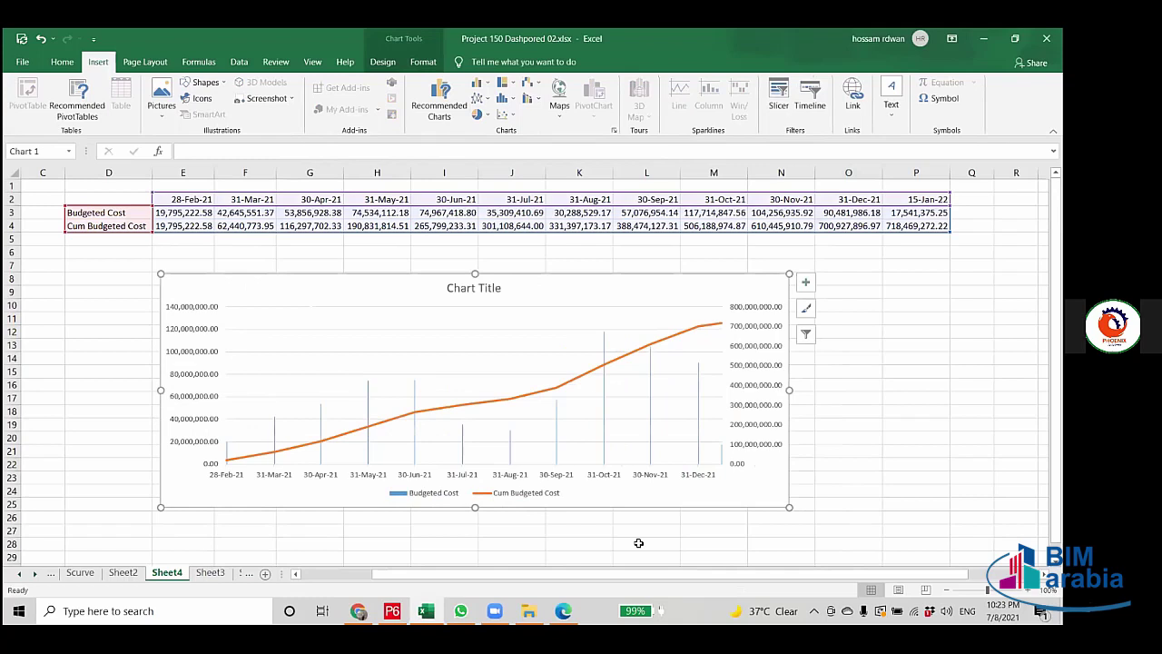
{"action": "left_click", "coordinate": [698, 393]}
{"action": "left_click", "coordinate": [917, 416]}
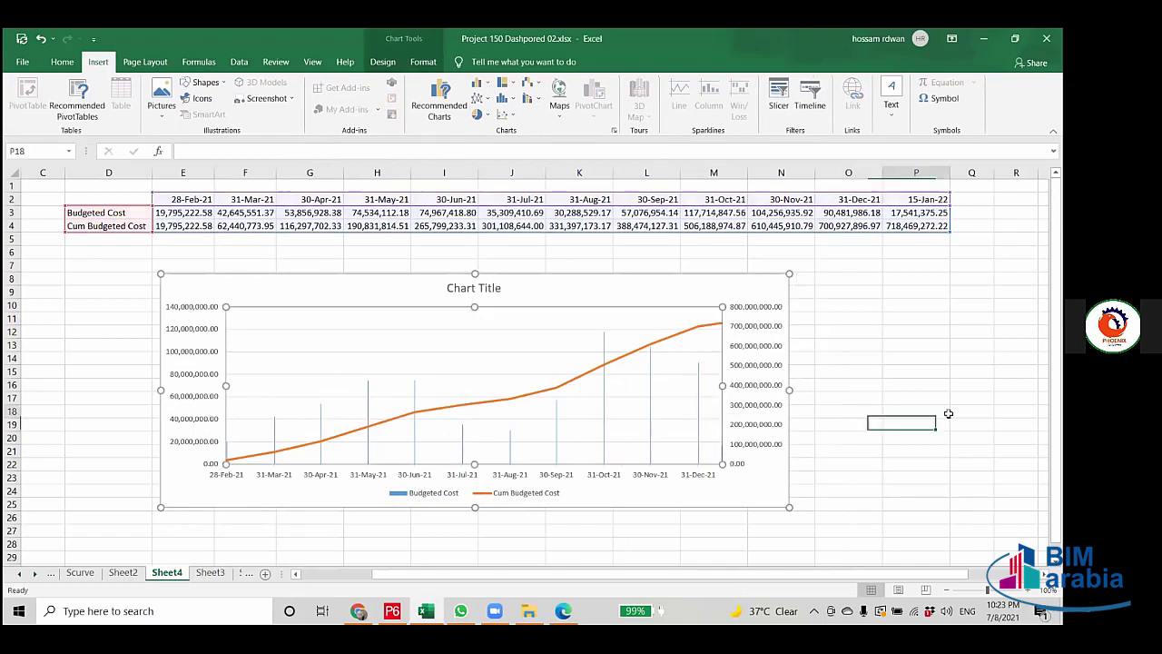
{"action": "left_click", "coordinate": [698, 405]}
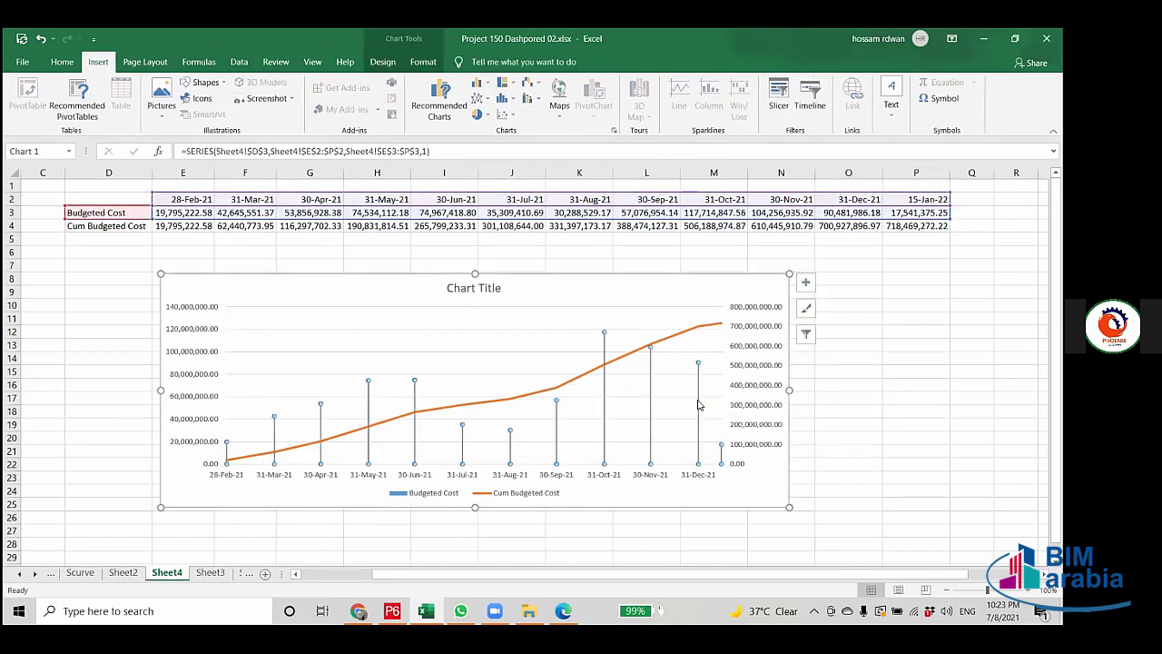
{"action": "left_click", "coordinate": [807, 284]}
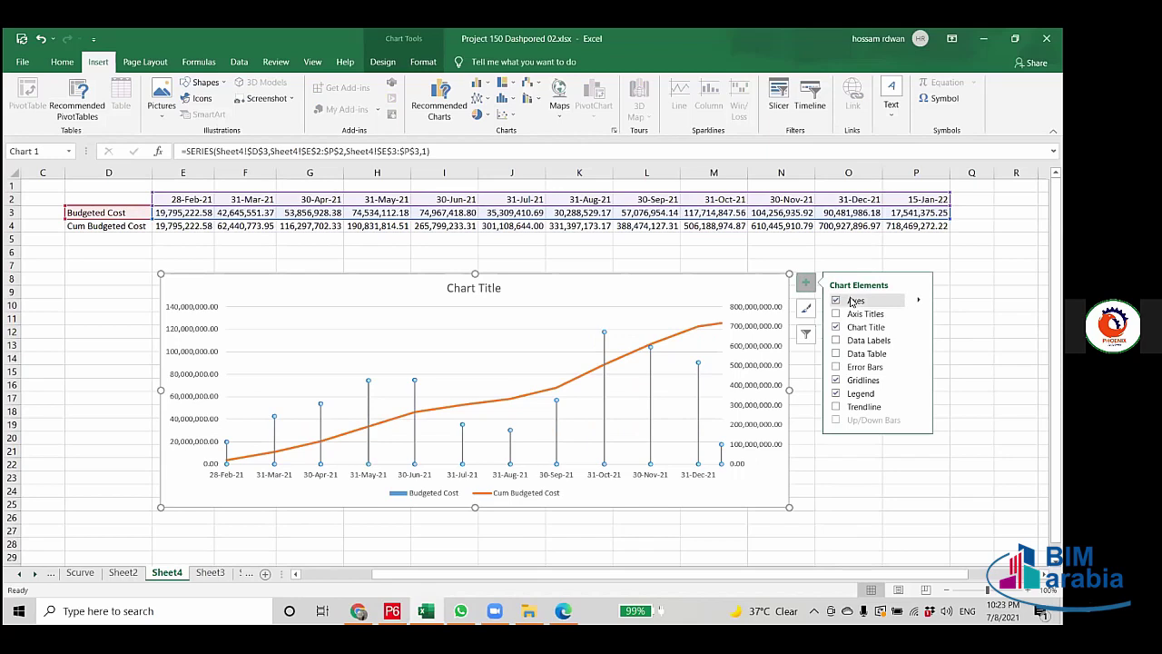
{"action": "left_click", "coordinate": [917, 303]}
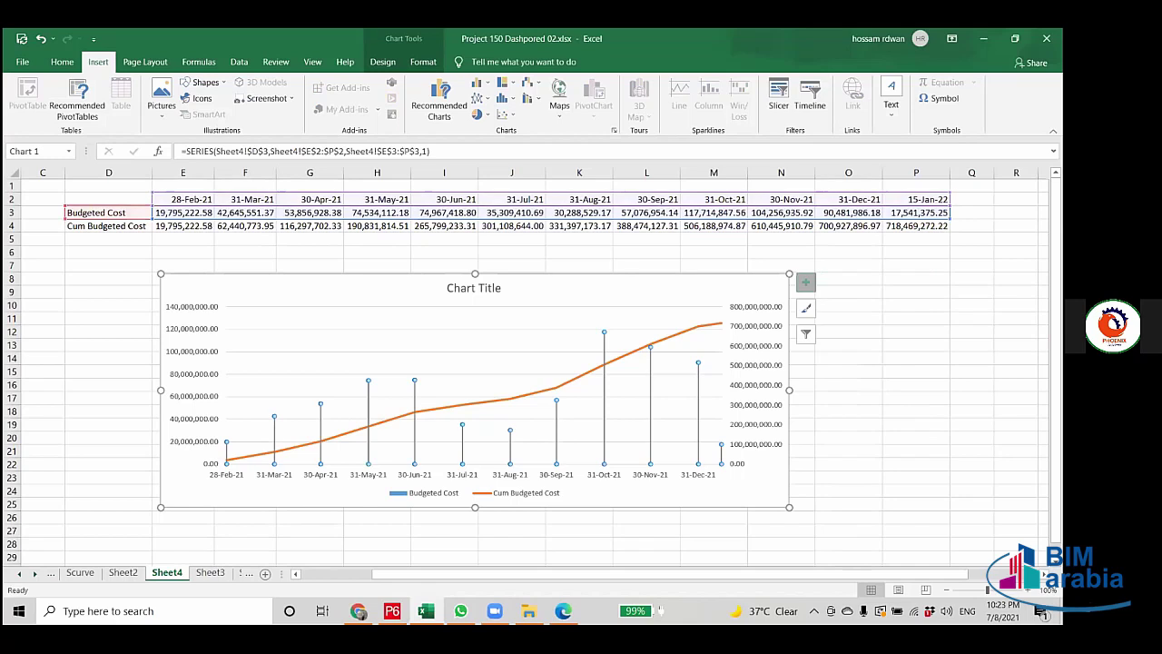
{"action": "left_click", "coordinate": [980, 357]}
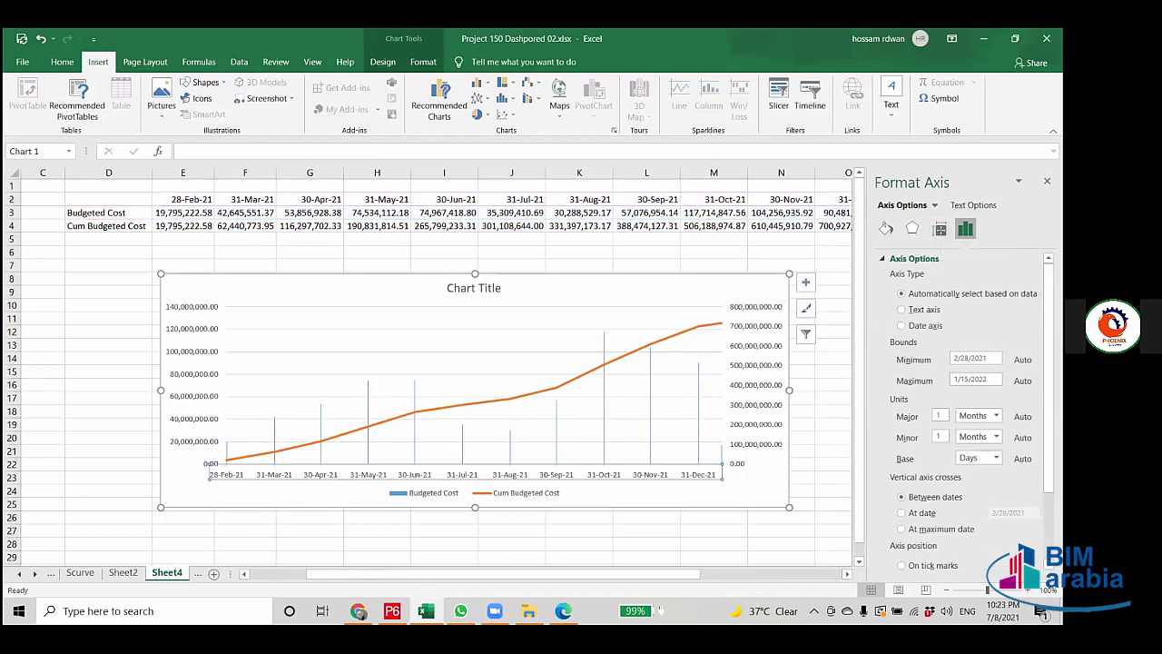
{"action": "left_click", "coordinate": [912, 230]}
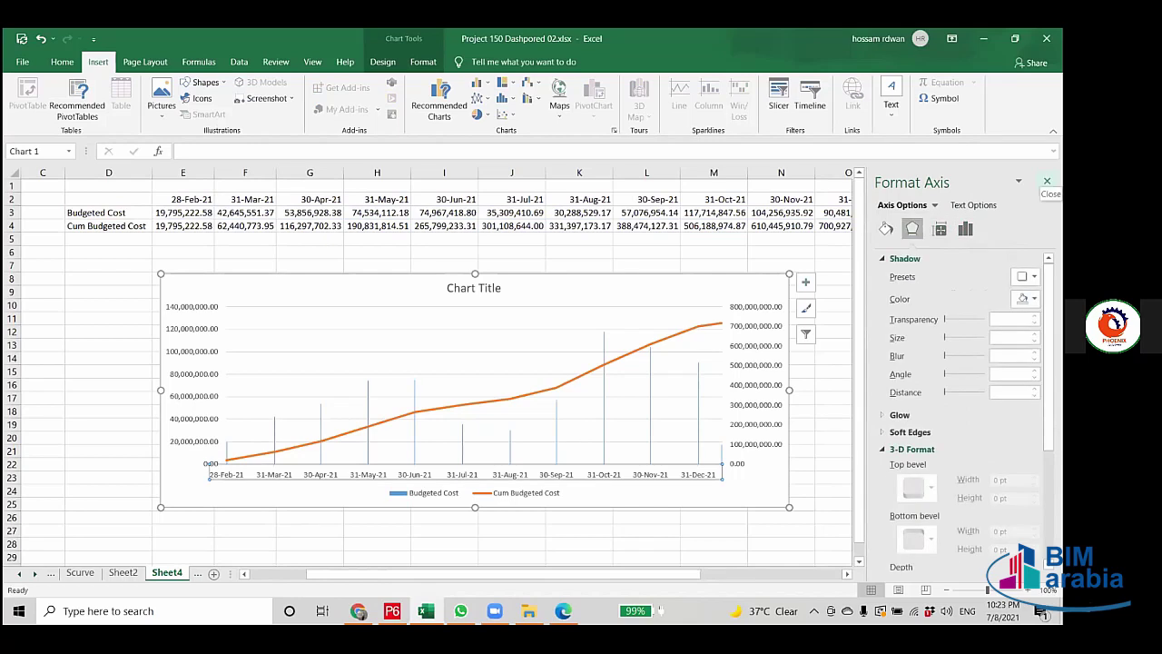
{"action": "left_click", "coordinate": [1048, 180]}
Add axis titles to the chart's primary horizontal, primary vertical and secondary vertical axes.
{"action": "left_click", "coordinate": [805, 284]}
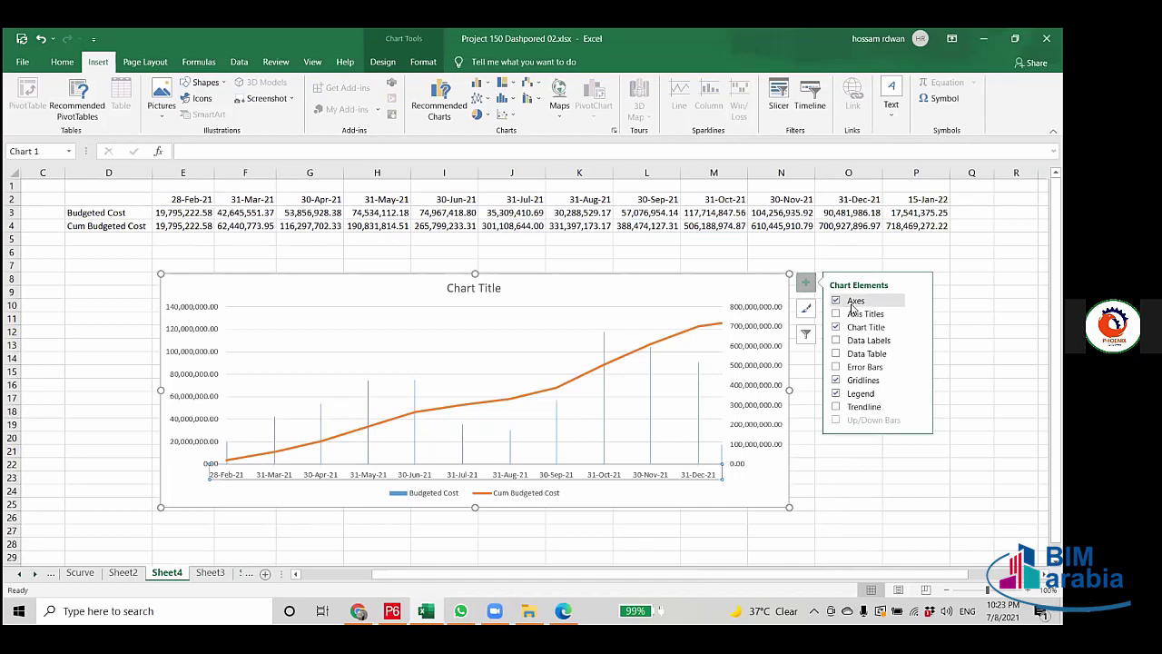
{"action": "mouse_move", "coordinate": [922, 315]}
{"action": "left_click", "coordinate": [963, 370]}
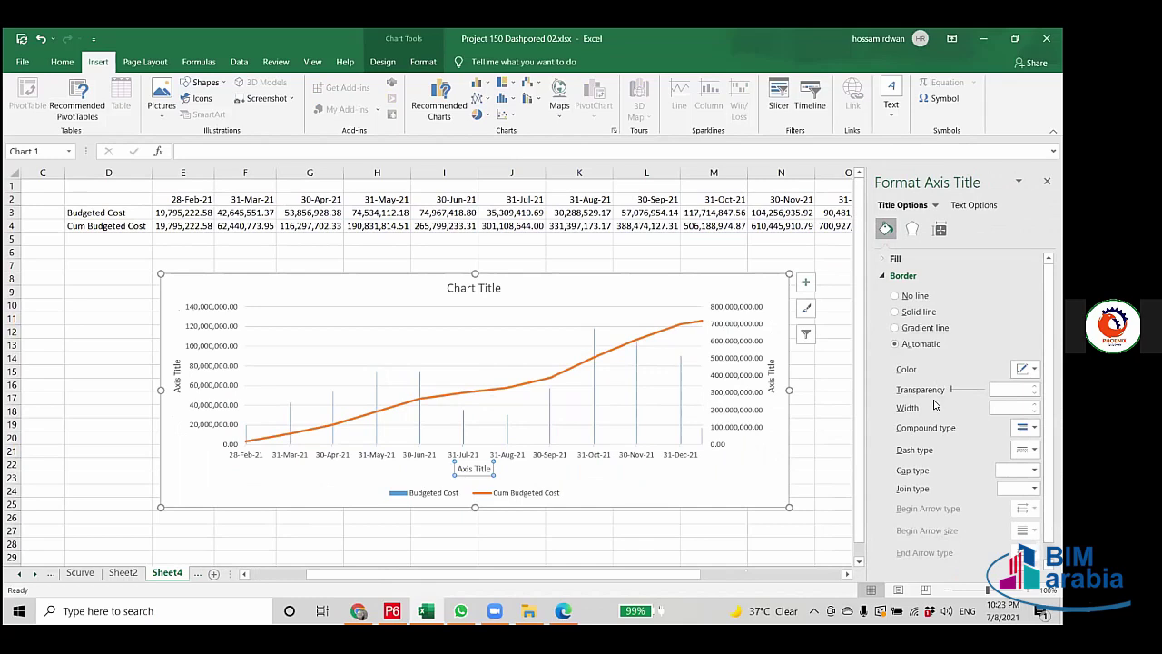
Review the horizontal axis title's border, effects and alignment options, and check which axis titles are enabled for the chart.
{"action": "left_click", "coordinate": [941, 230]}
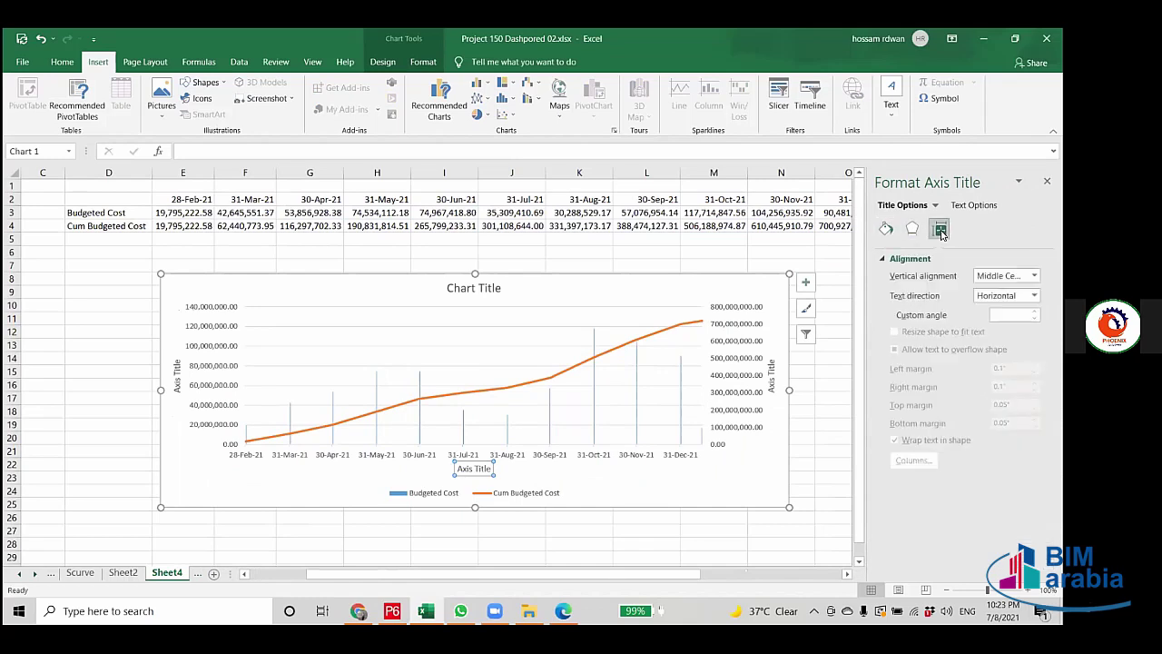
{"action": "left_click", "coordinate": [912, 229]}
{"action": "left_click", "coordinate": [886, 230]}
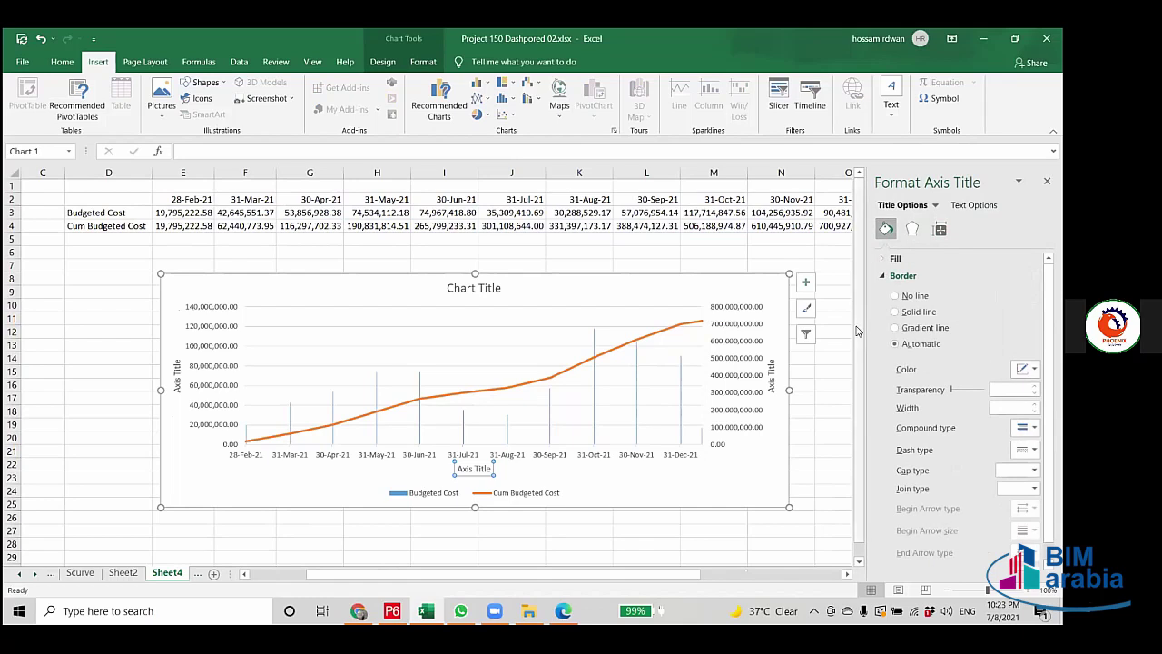
{"action": "left_click", "coordinate": [940, 229]}
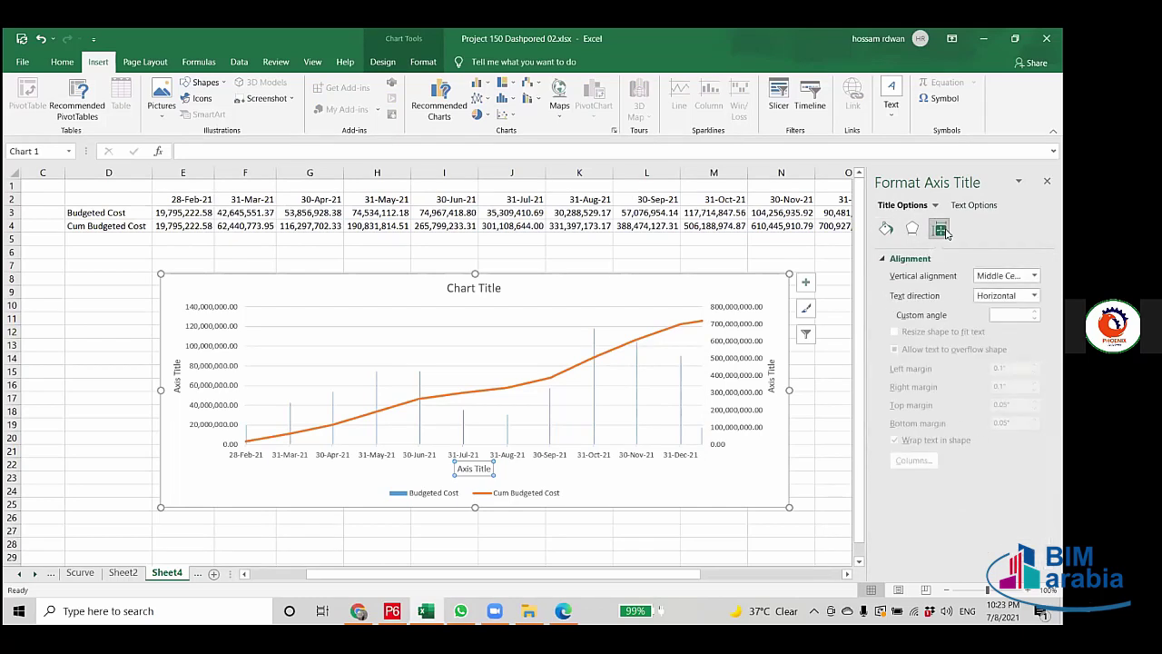
{"action": "left_click", "coordinate": [914, 230]}
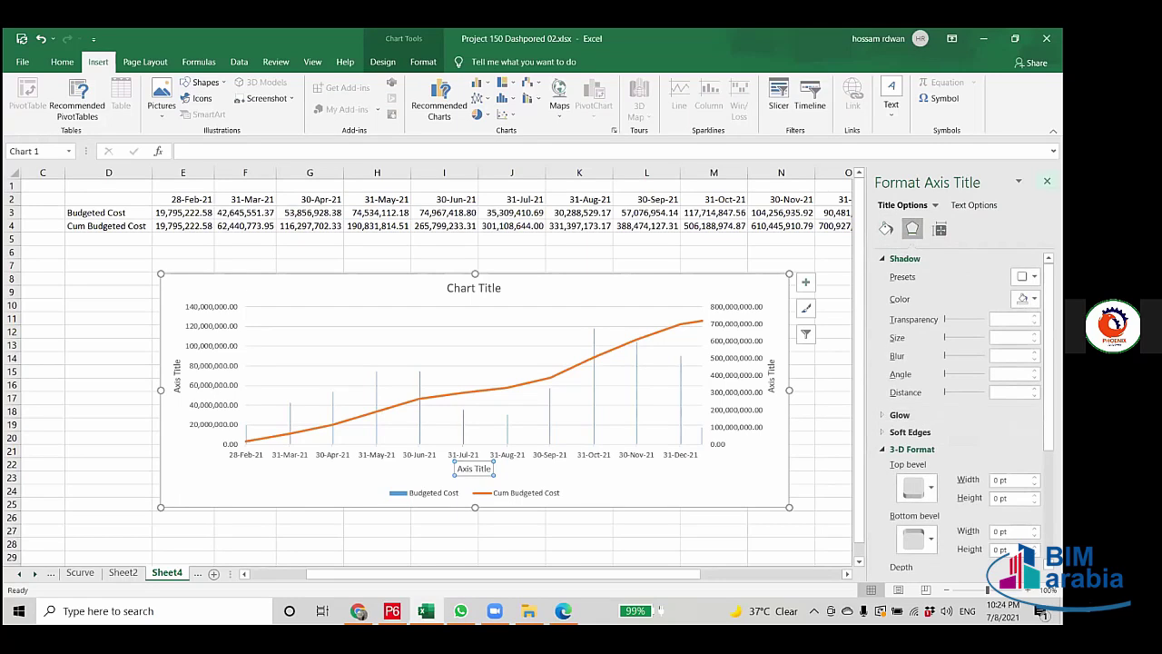
{"action": "left_click", "coordinate": [1047, 180]}
{"action": "left_click", "coordinate": [807, 284]}
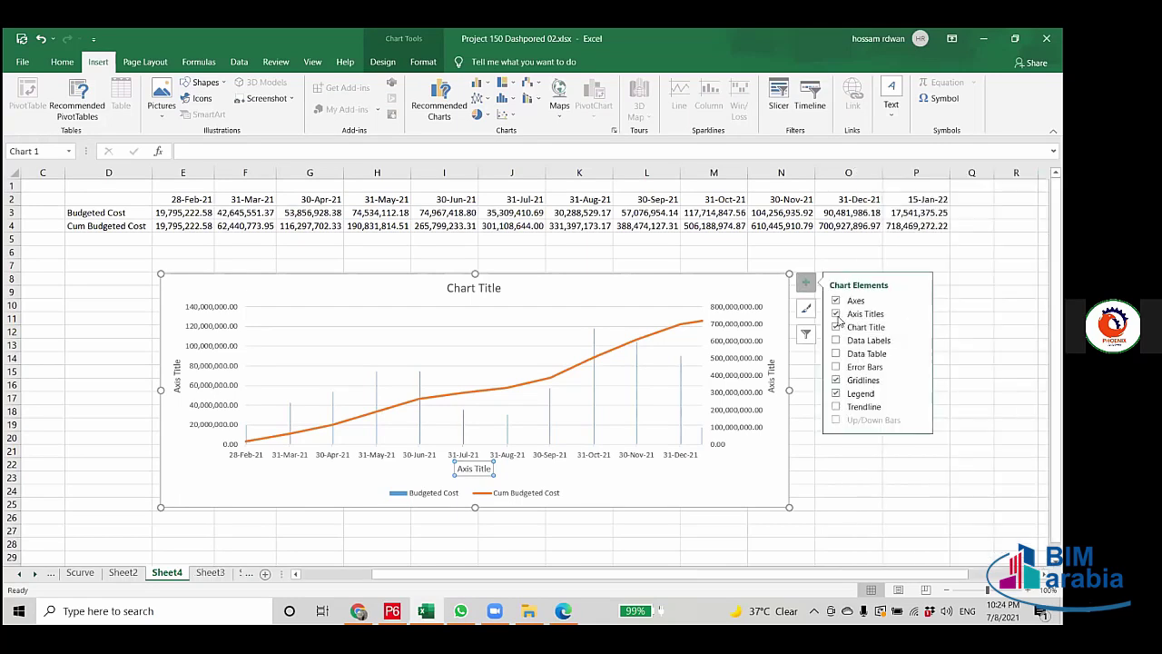
{"action": "left_click", "coordinate": [920, 314]}
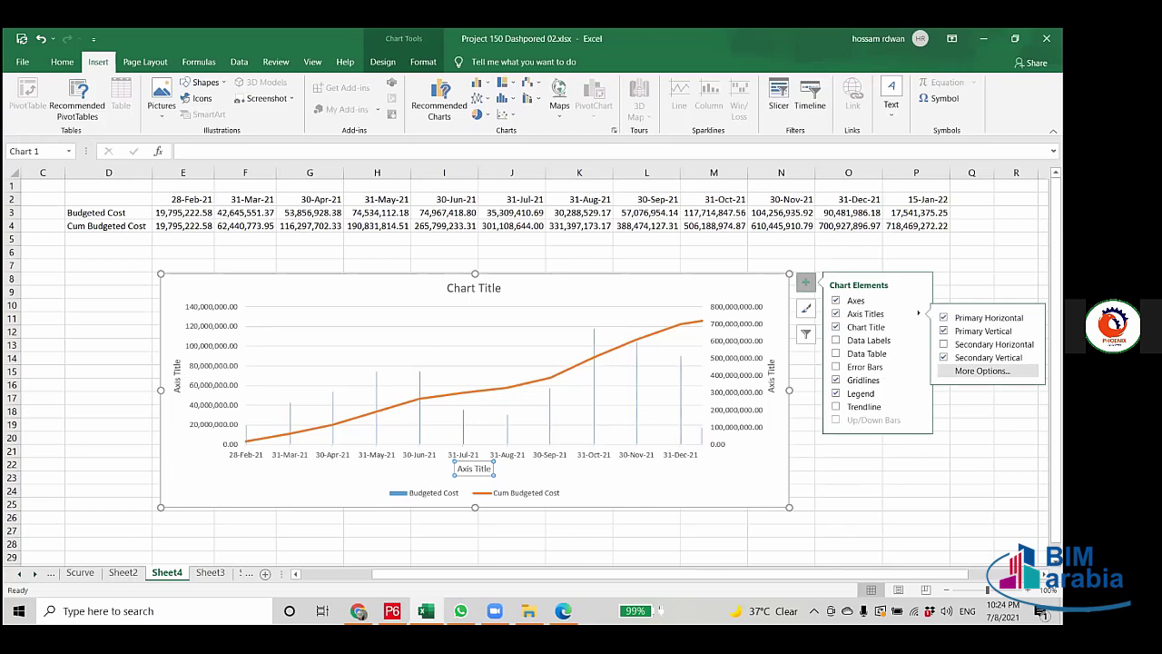
{"action": "left_click", "coordinate": [982, 371]}
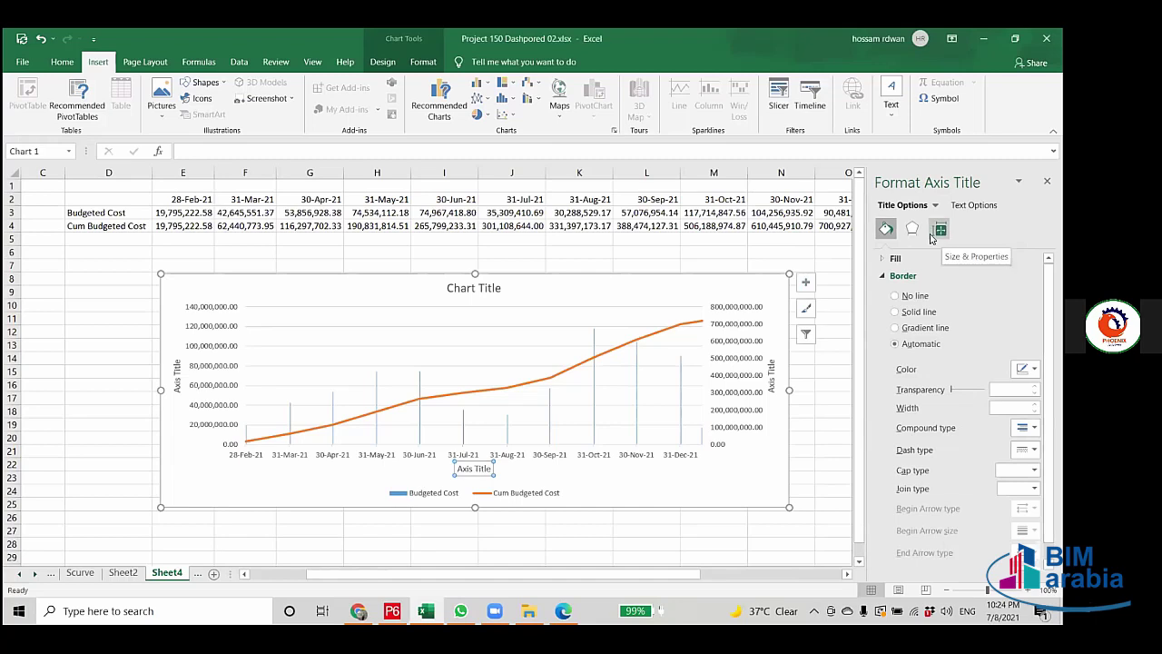
{"action": "left_click", "coordinate": [914, 230]}
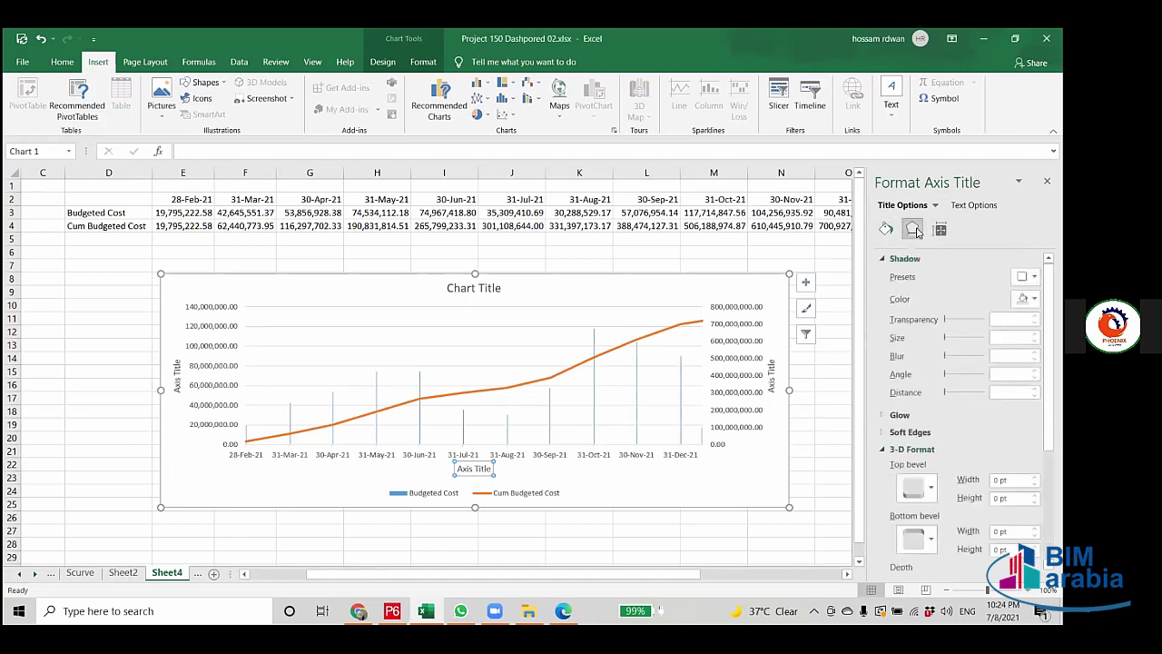
{"action": "left_click", "coordinate": [941, 230]}
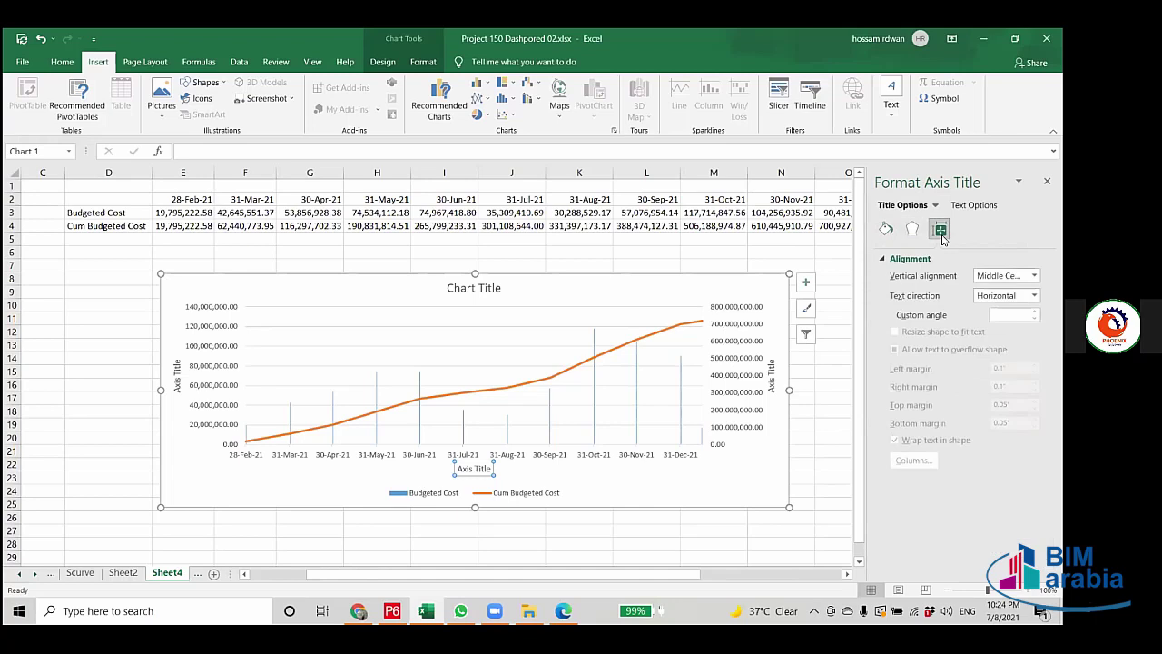
{"action": "left_click", "coordinate": [886, 233]}
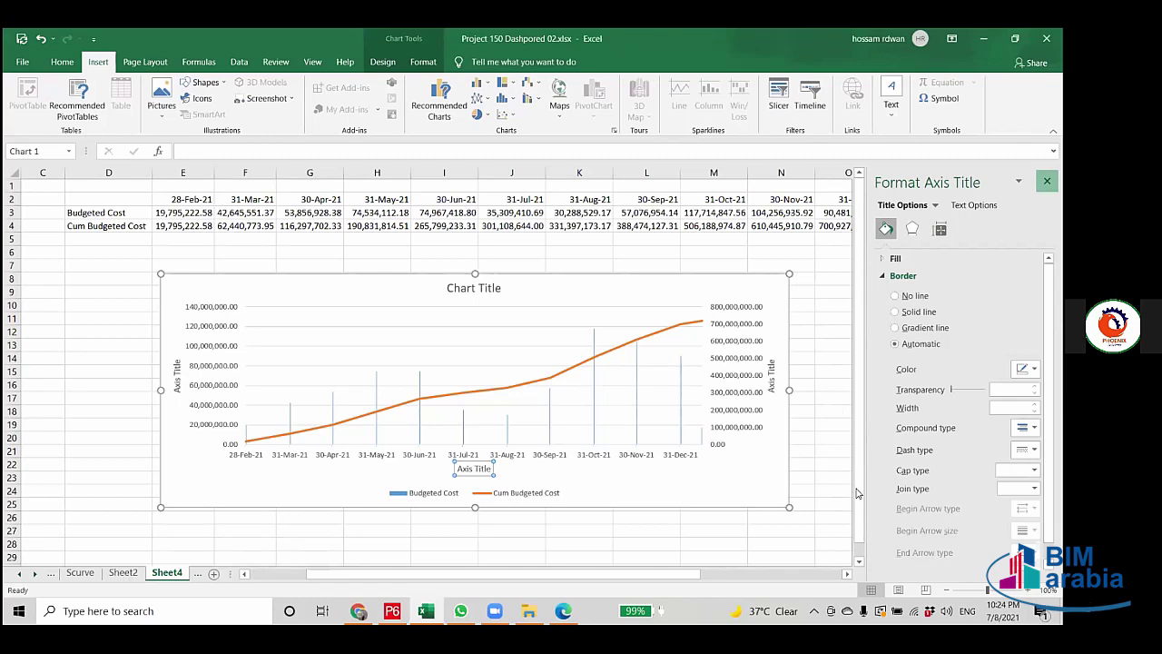
{"action": "left_click", "coordinate": [1047, 181]}
Set the chart's horizontal date axis to the Text axis type.
{"action": "double_click", "coordinate": [681, 399]}
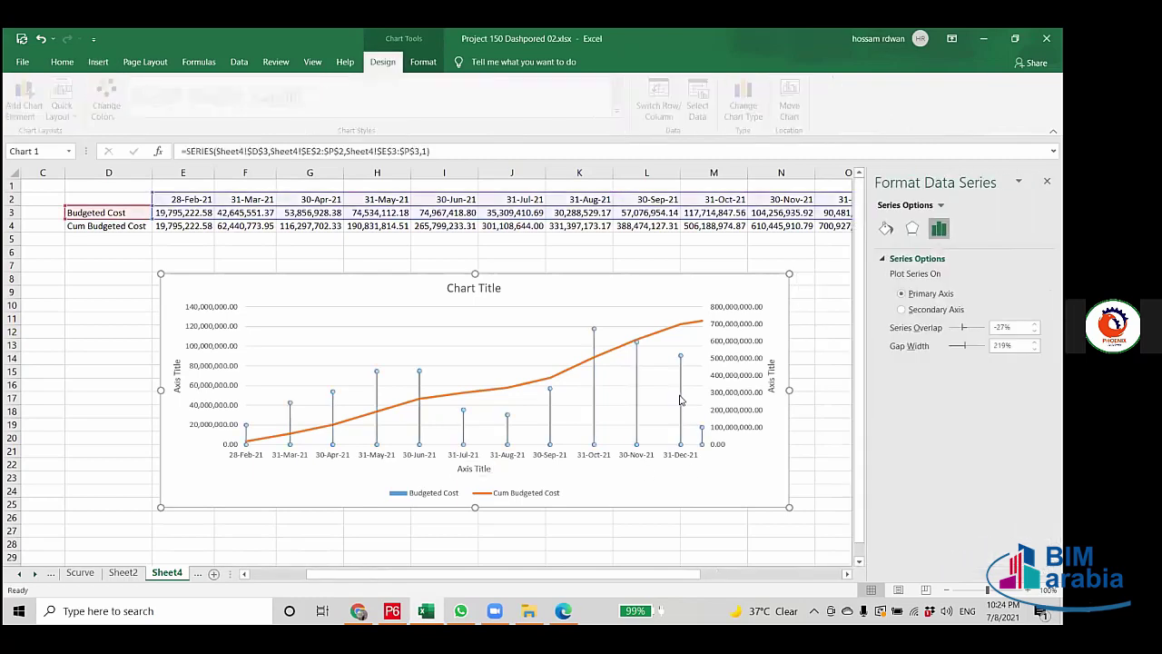
{"action": "left_click", "coordinate": [680, 399]}
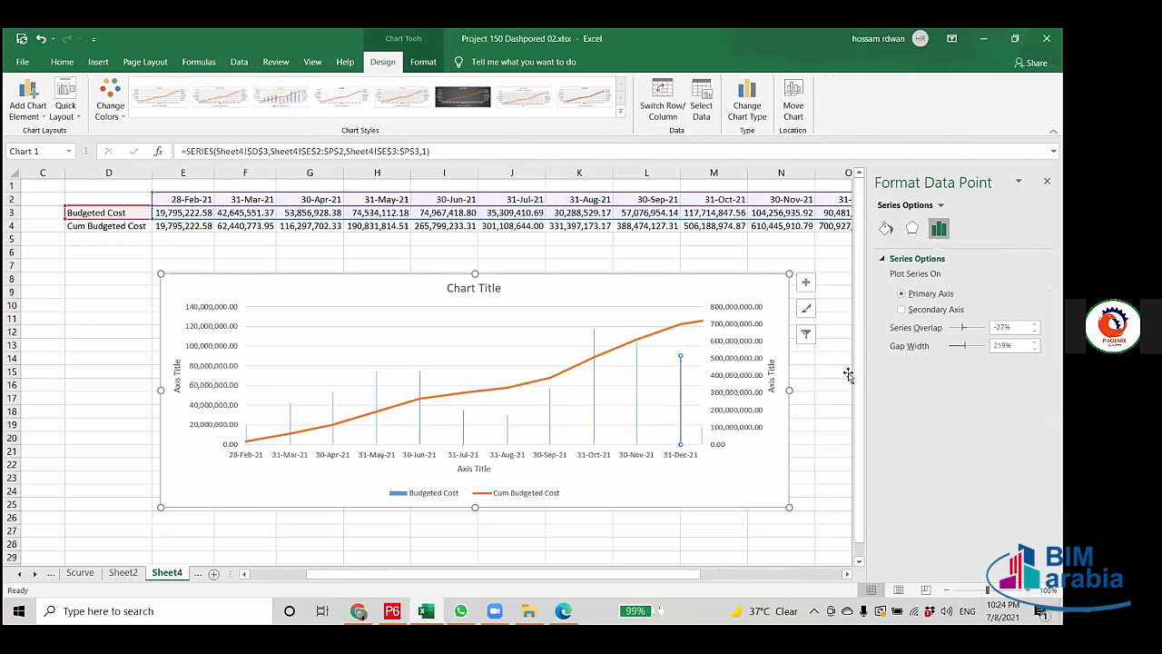
{"action": "left_click", "coordinate": [806, 285]}
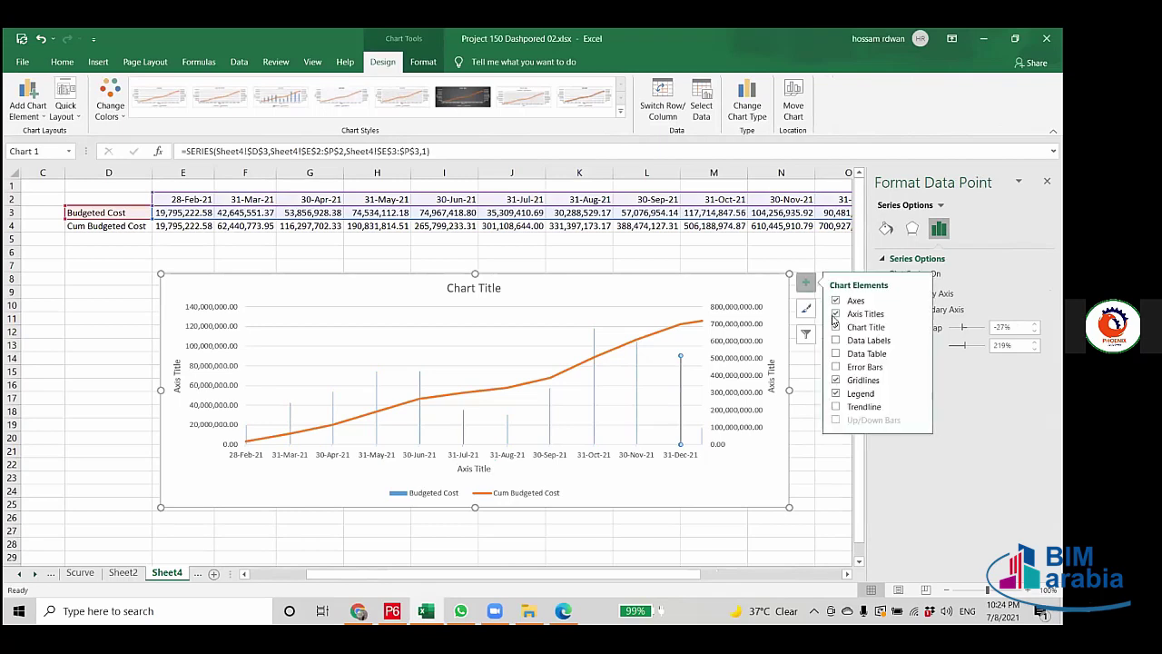
{"action": "left_click", "coordinate": [918, 299]}
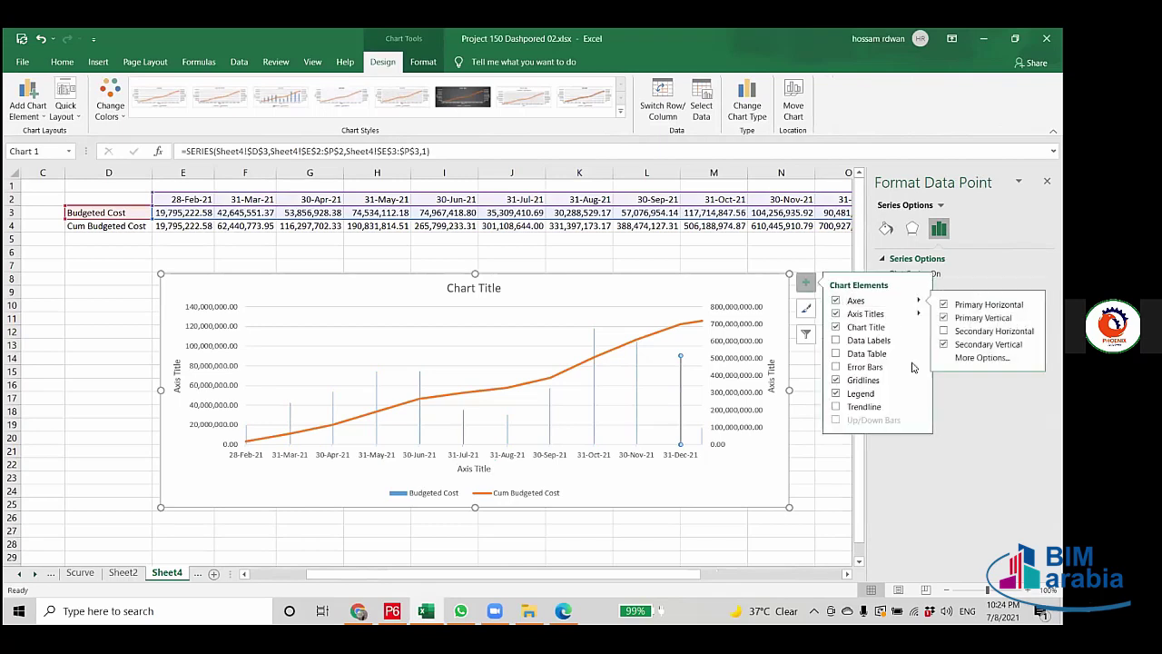
{"action": "left_click", "coordinate": [963, 358]}
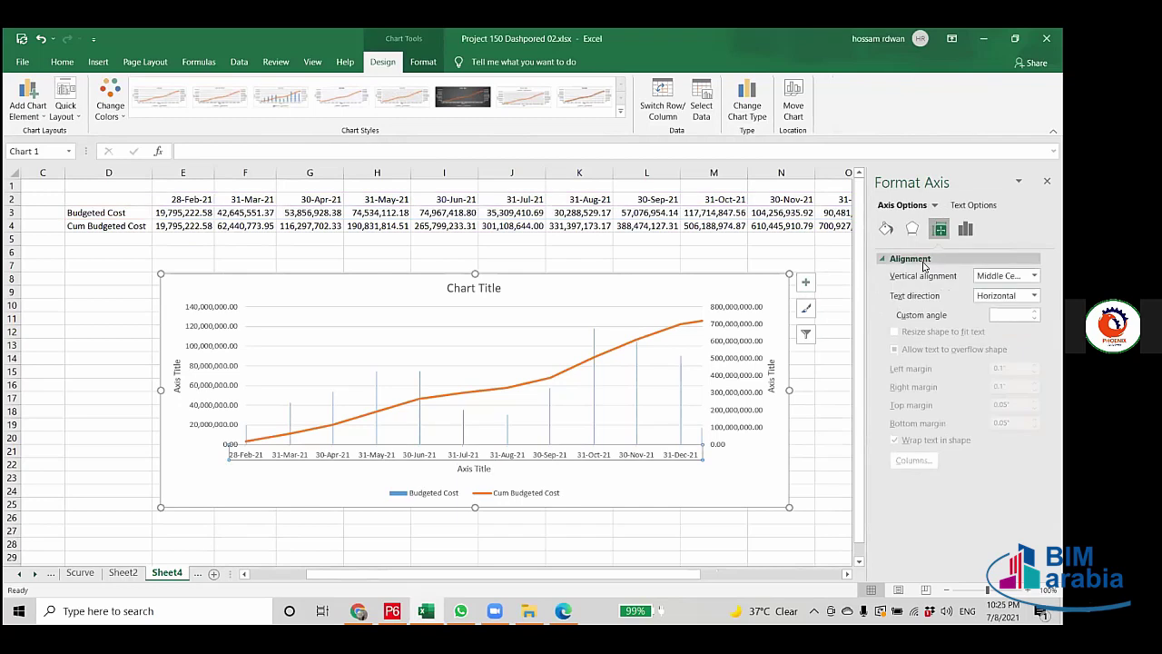
{"action": "left_click", "coordinate": [965, 228]}
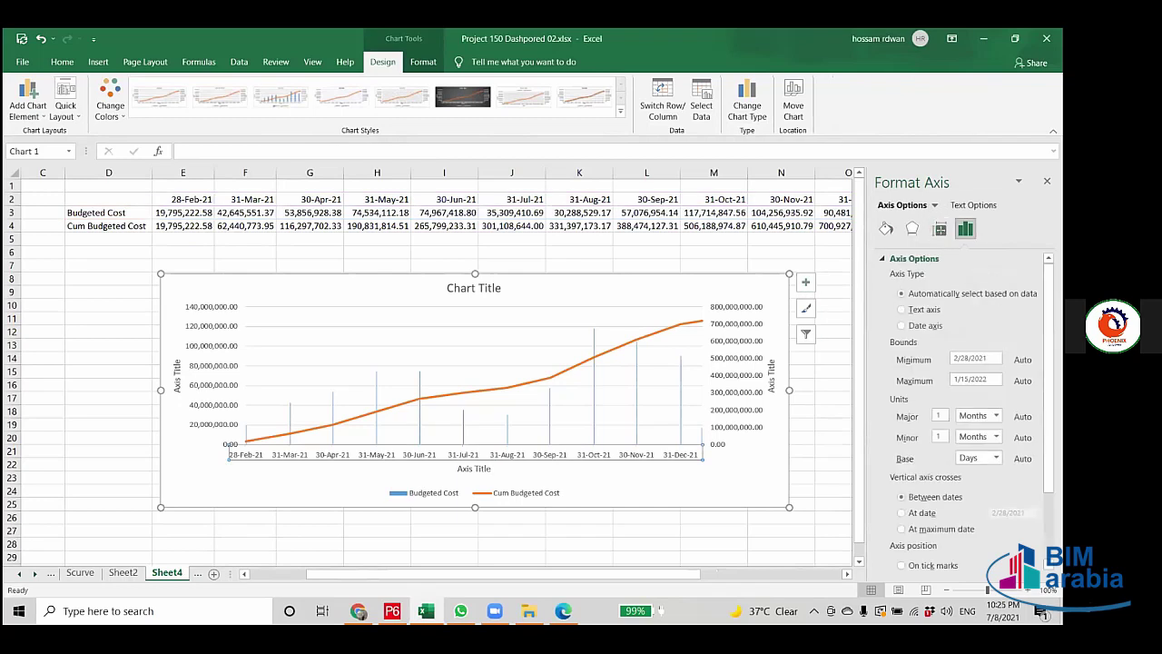
{"action": "left_click", "coordinate": [901, 325]}
{"action": "left_click", "coordinate": [900, 312]}
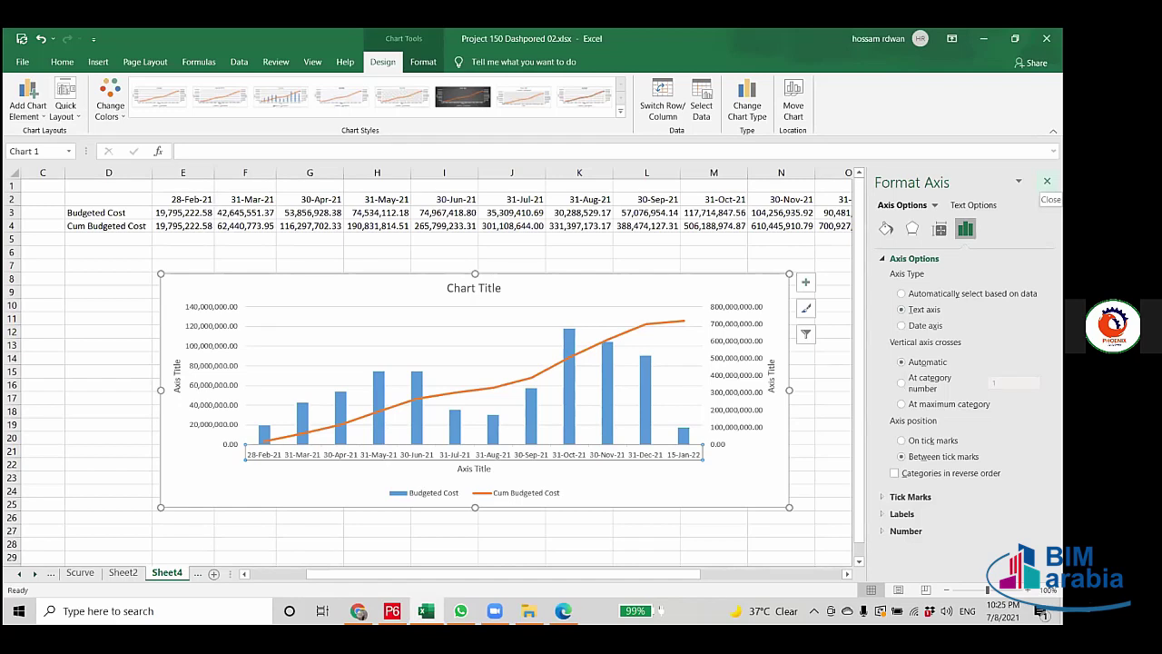
{"action": "left_click", "coordinate": [1047, 181]}
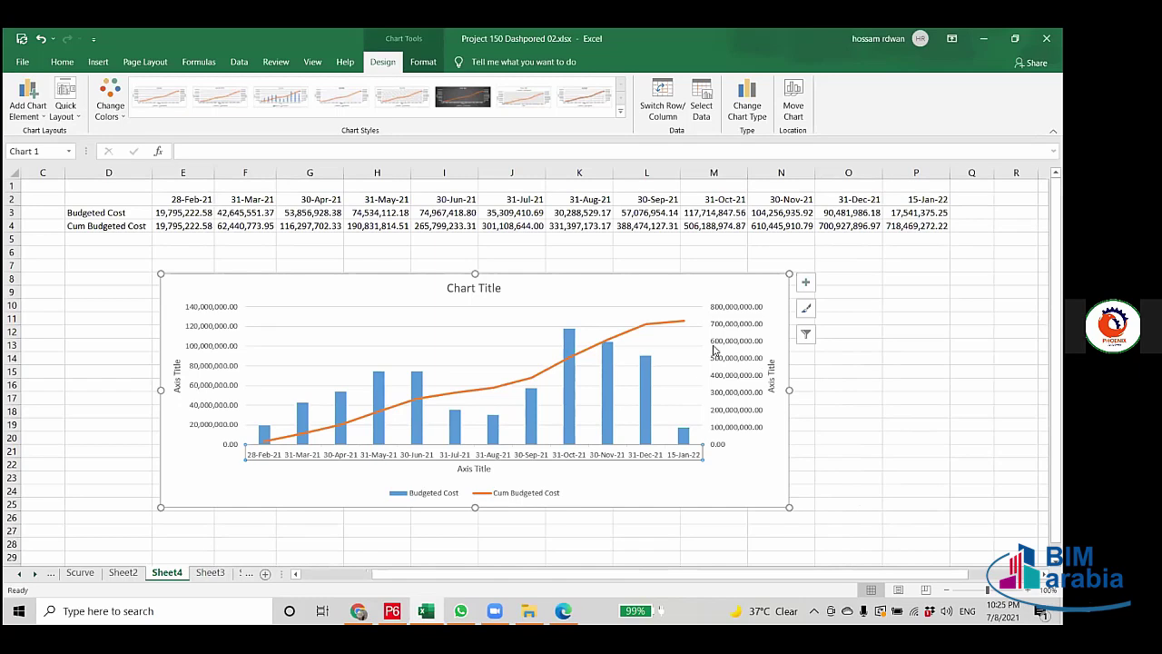
Widen the chart on both sides so that it spans about columns D to O.
{"action": "left_click", "coordinate": [790, 389]}
{"action": "left_click_drag", "start_coordinate": [790, 390], "coordinate": [855, 389]}
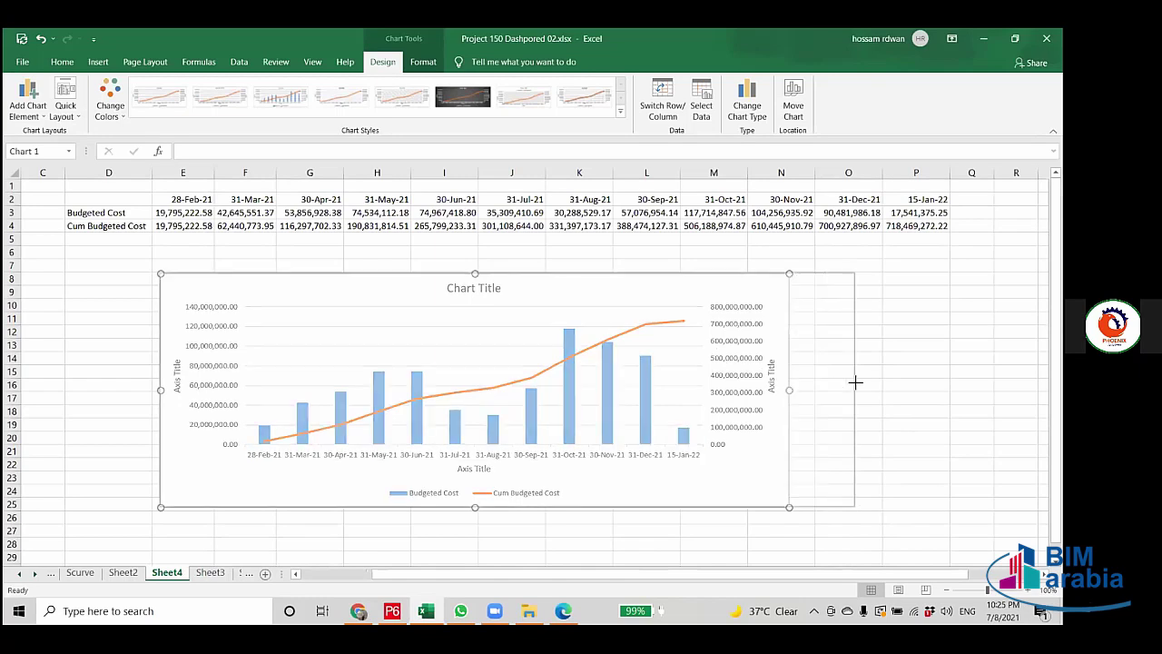
{"action": "left_click_drag", "start_coordinate": [161, 389], "coordinate": [120, 391]}
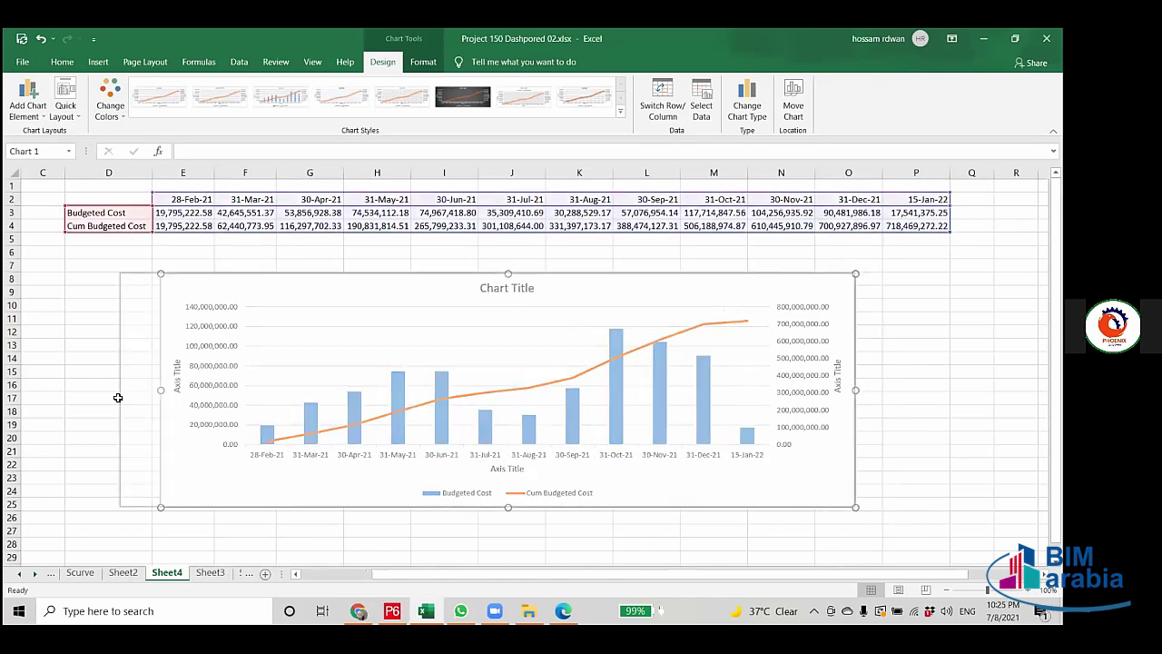
Replace the placeholder chart title with "S-Curve(Cash Flow)" and close the formatting options.
{"action": "left_click", "coordinate": [465, 288]}
{"action": "double_click", "coordinate": [465, 289]}
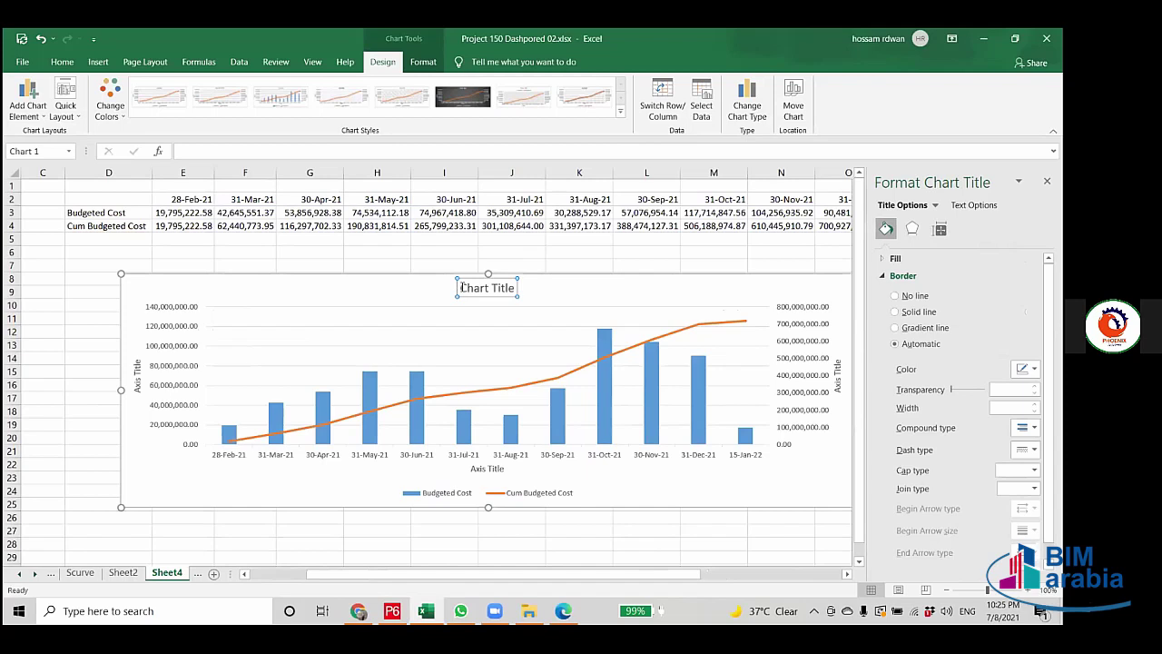
{"action": "left_click_drag", "start_coordinate": [462, 287], "coordinate": [518, 288]}
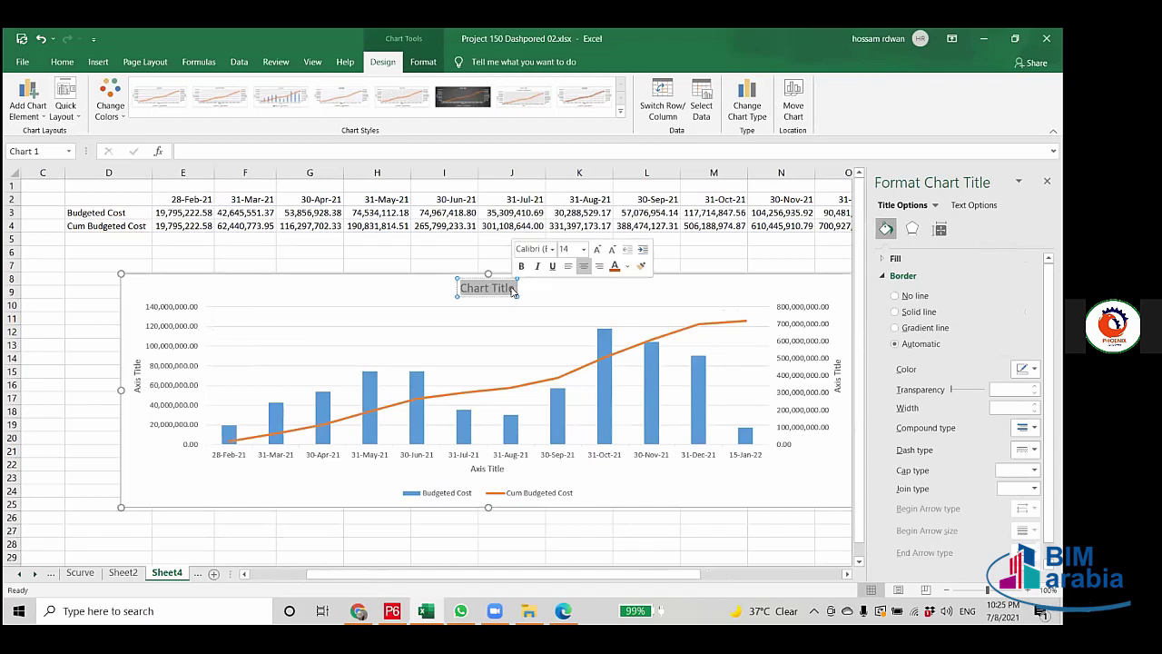
{"action": "type", "text": "SC"}
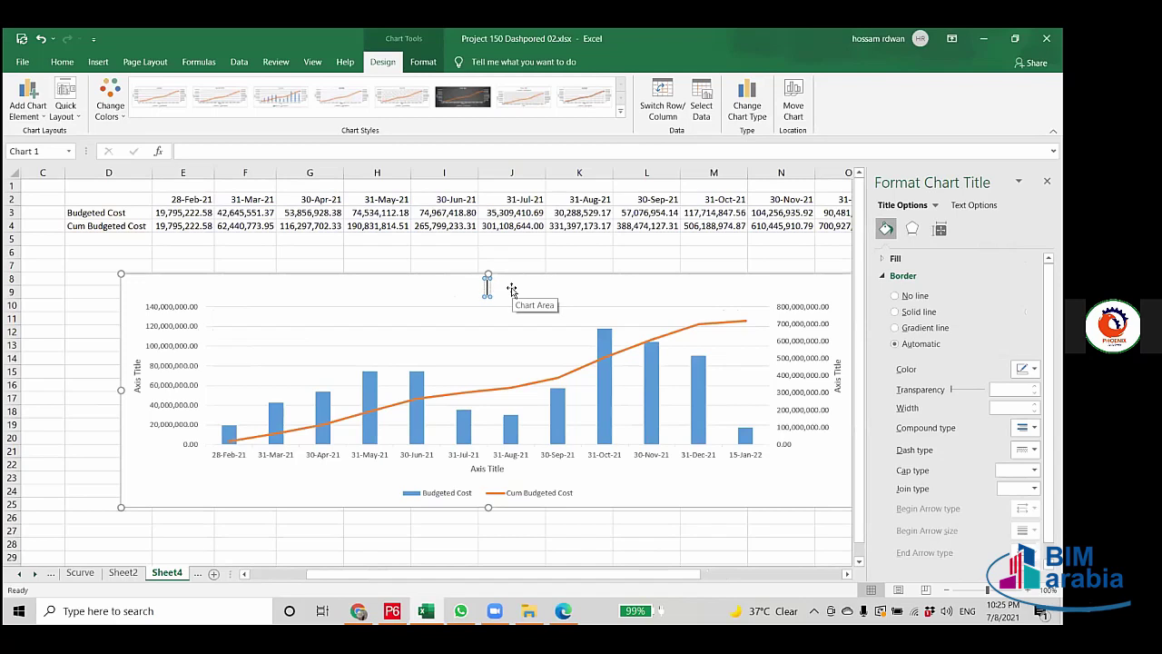
{"action": "key", "text": "BackSpace"}
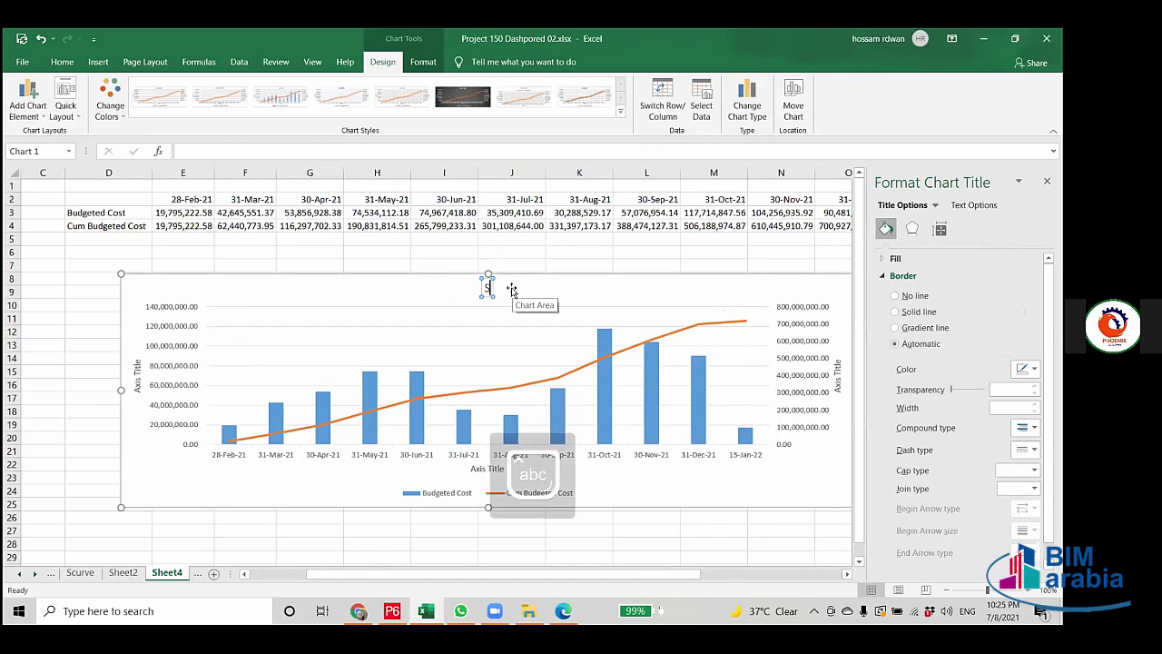
{"action": "type", "text": "-Curve"}
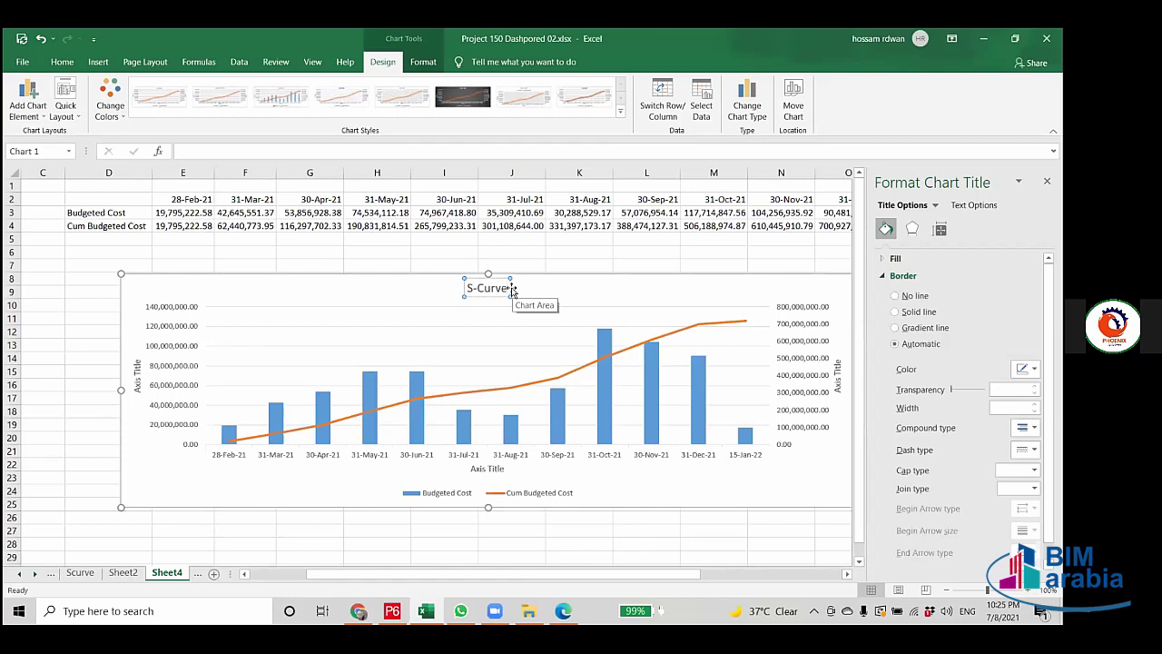
{"action": "type", "text": "("}
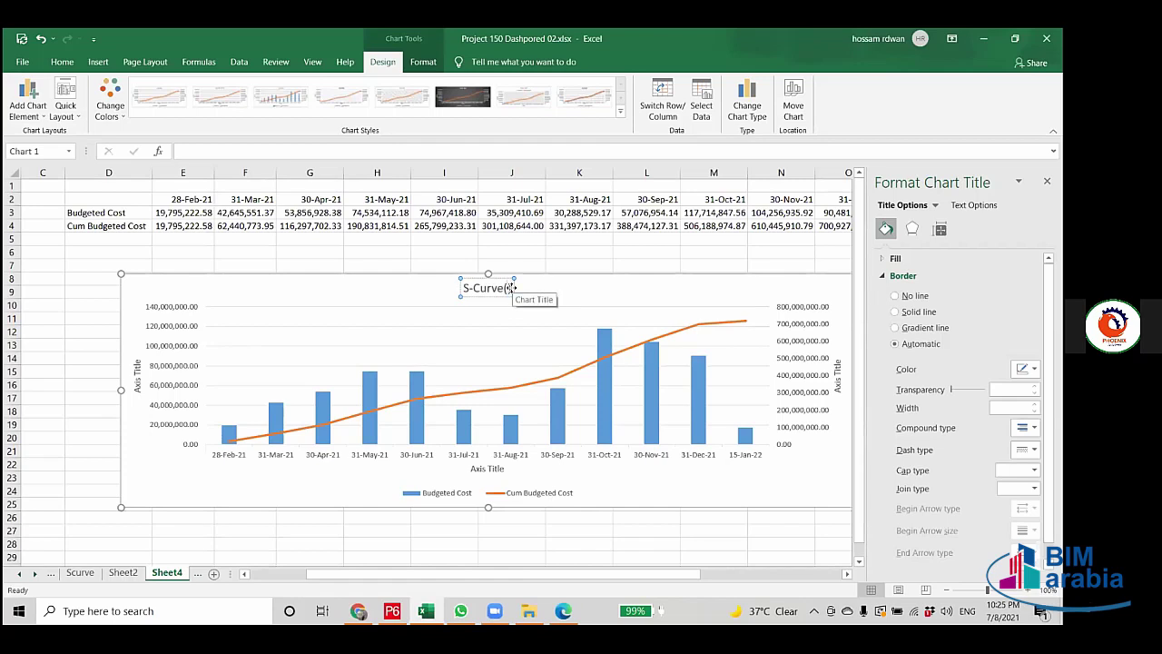
{"action": "type", "text": "Cas"}
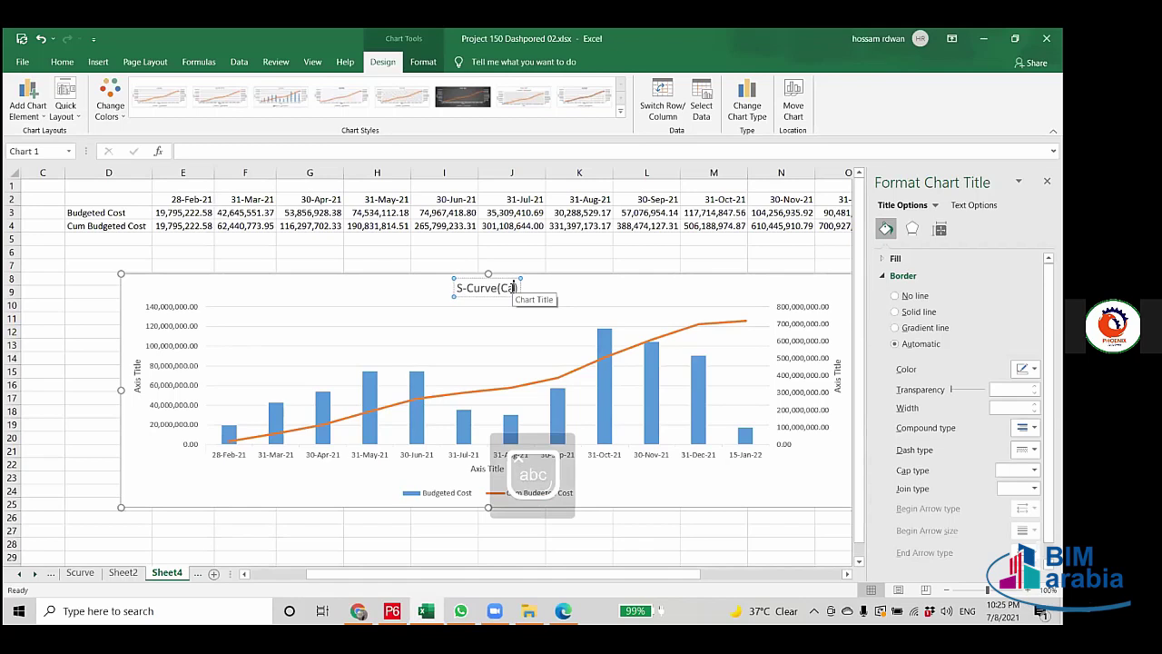
{"action": "type", "text": "h)"}
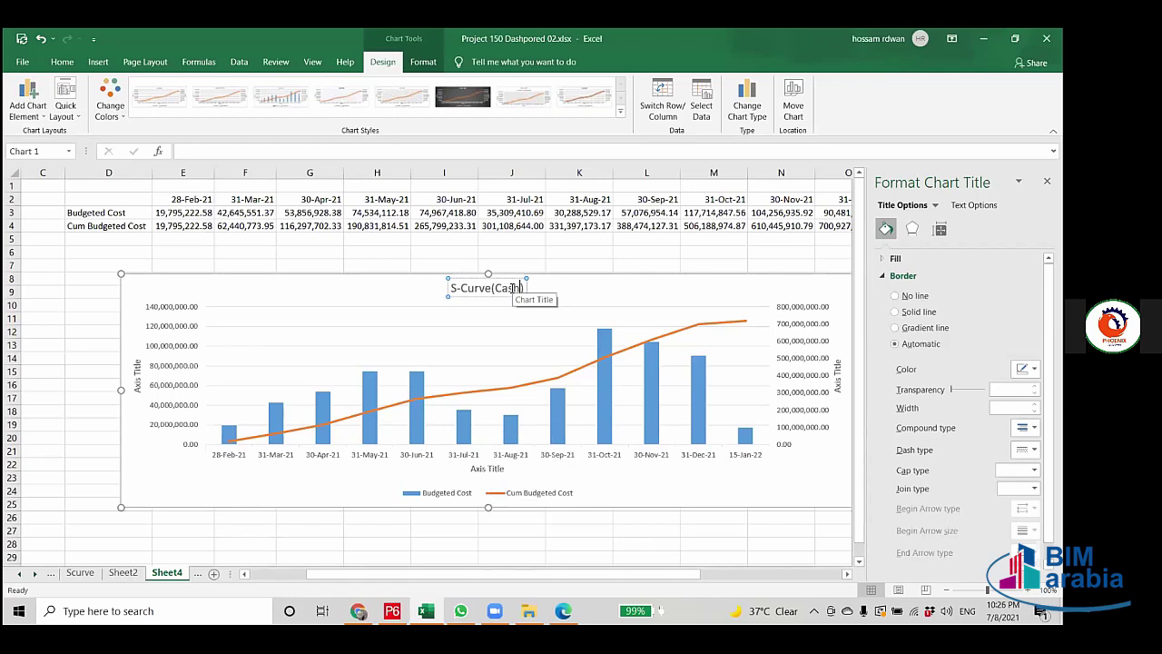
{"action": "type", "text": "Flow"}
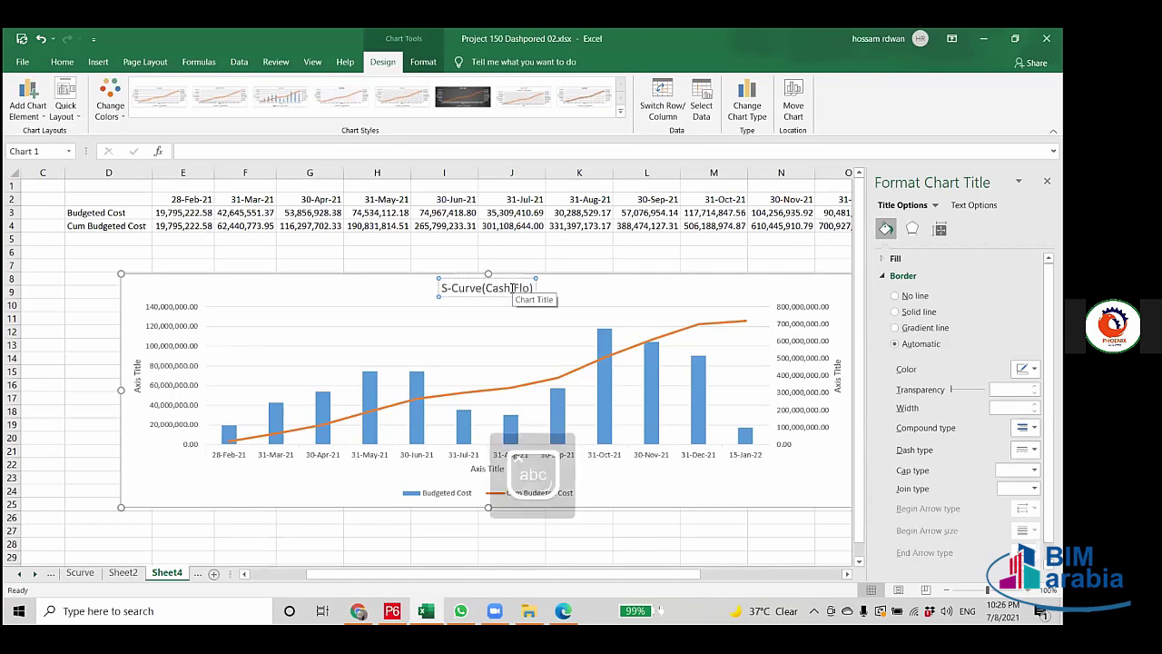
{"action": "left_click", "coordinate": [380, 302]}
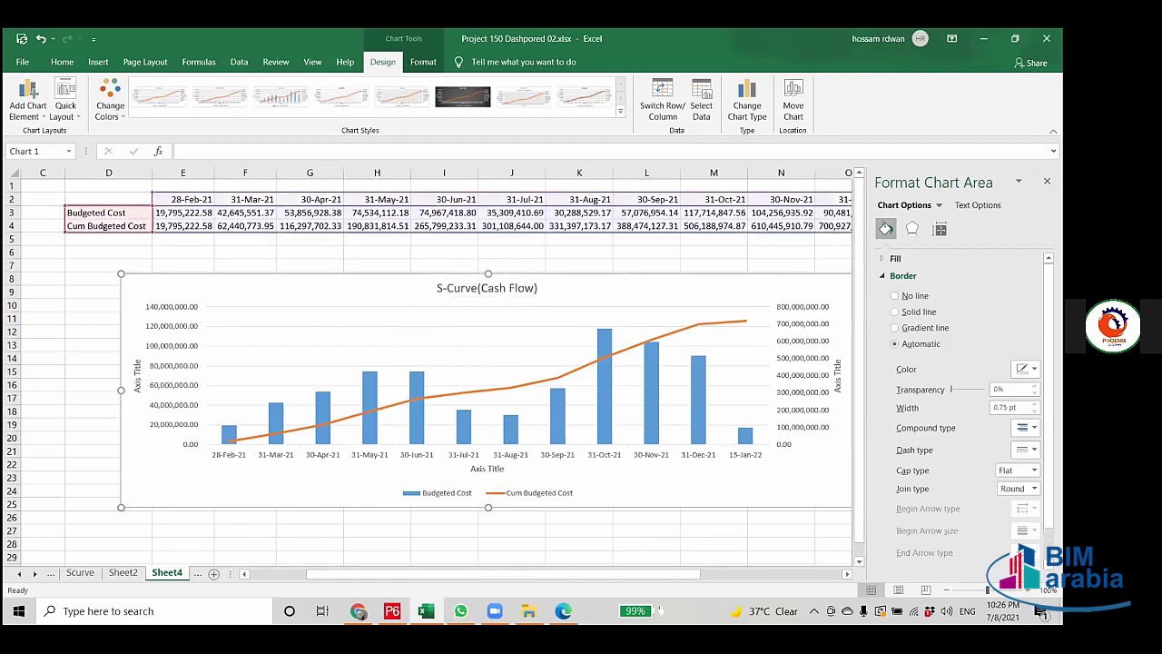
{"action": "left_click", "coordinate": [1047, 181]}
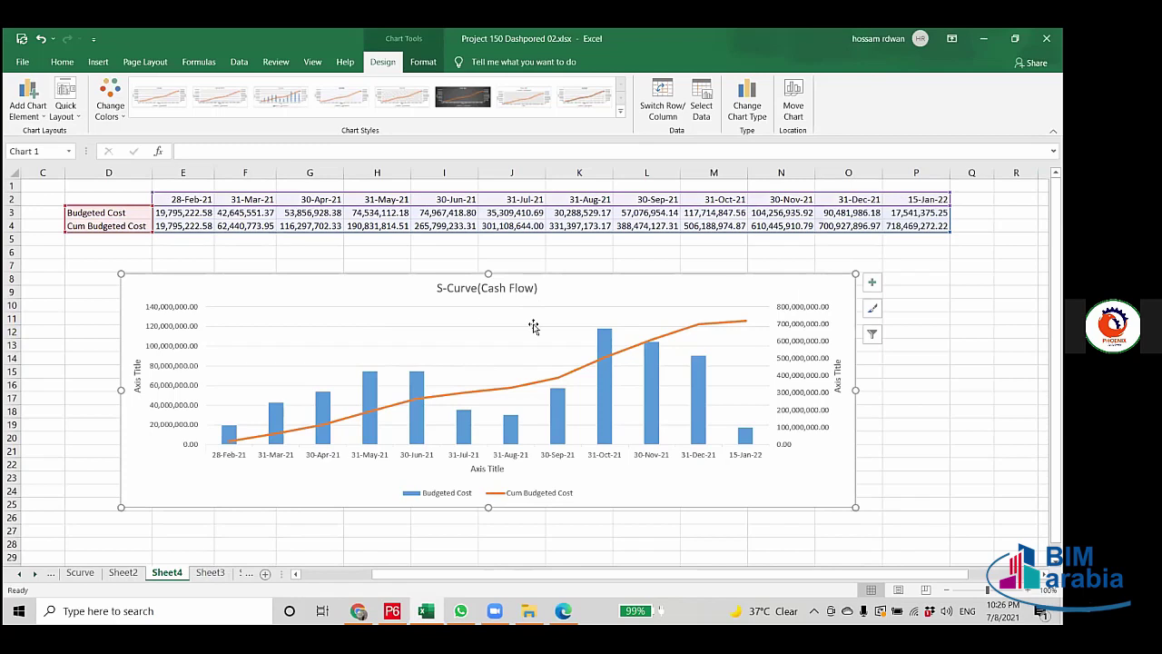
Enlarge the chart by extending its lower edge to about row 30 and its right edge to the start of column P.
{"action": "left_click", "coordinate": [482, 324]}
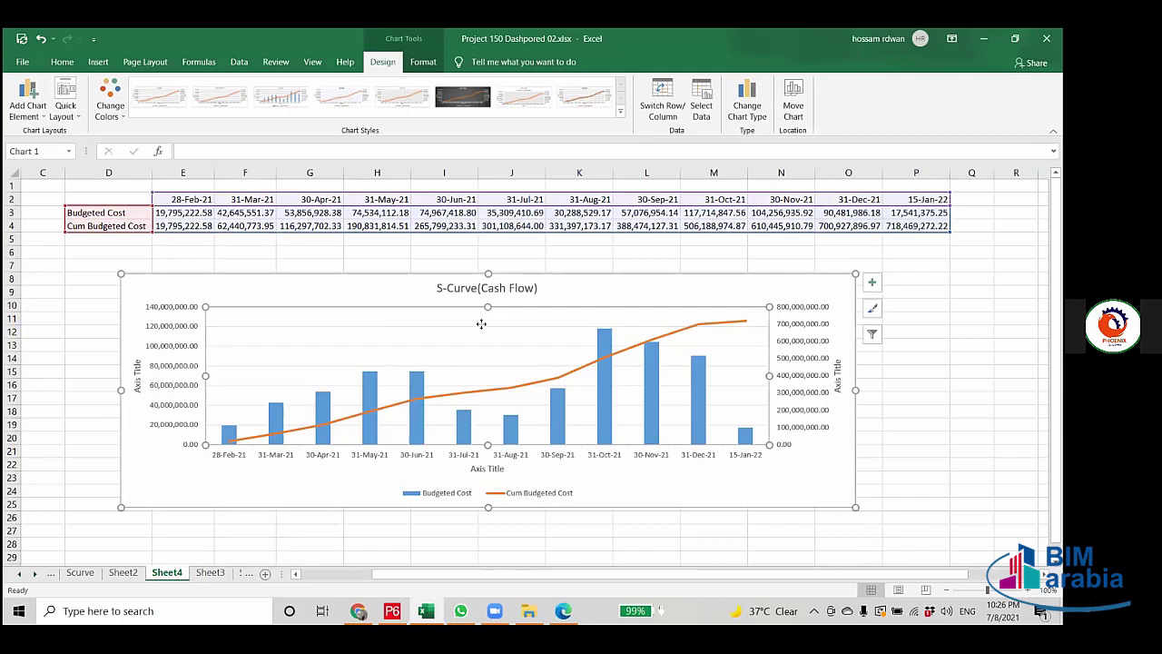
{"action": "left_click", "coordinate": [423, 349]}
{"action": "key", "text": "Escape"}
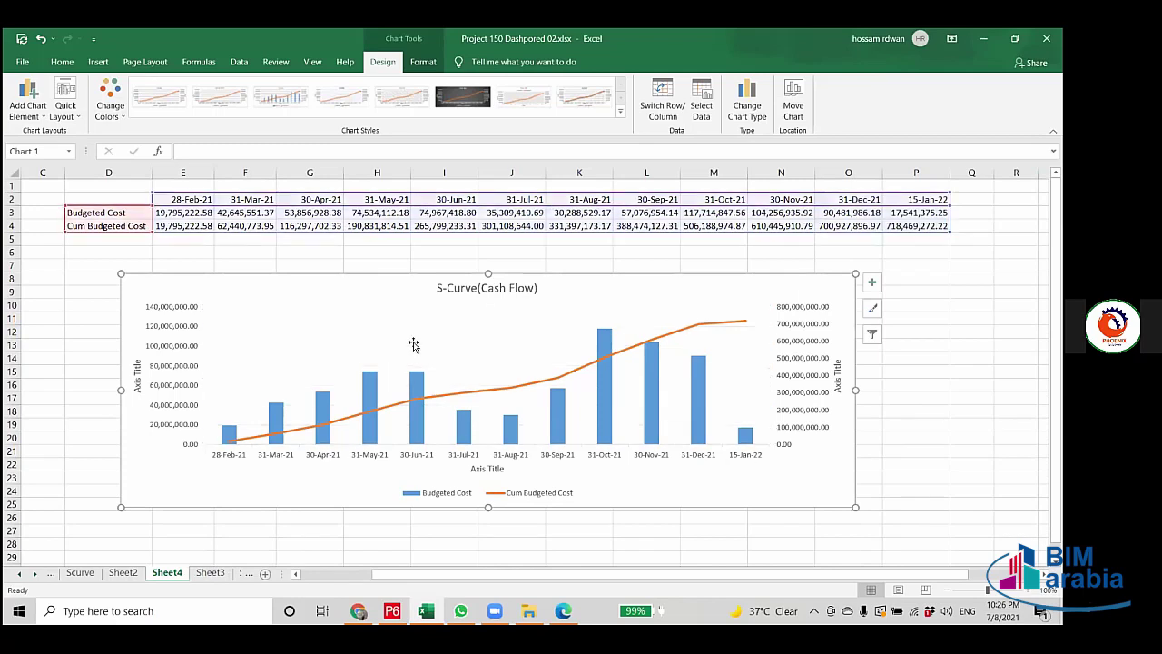
{"action": "scroll", "coordinate": [791, 523], "scroll_direction": "down", "scroll_amount": 2}
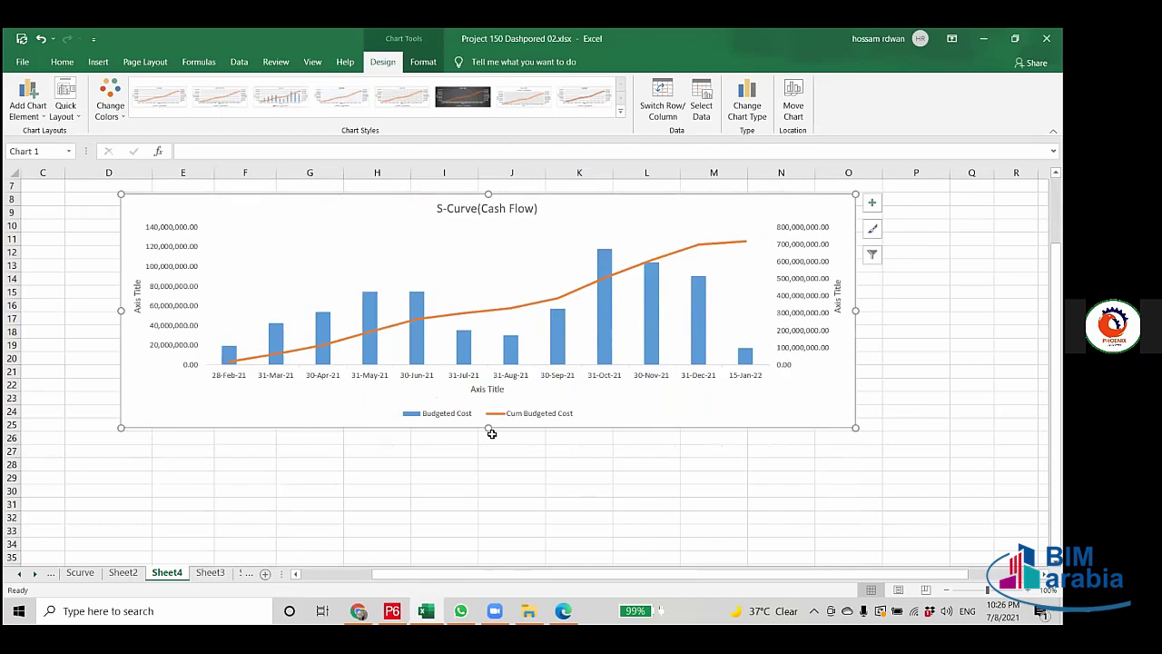
{"action": "left_click_drag", "start_coordinate": [488, 428], "coordinate": [488, 498]}
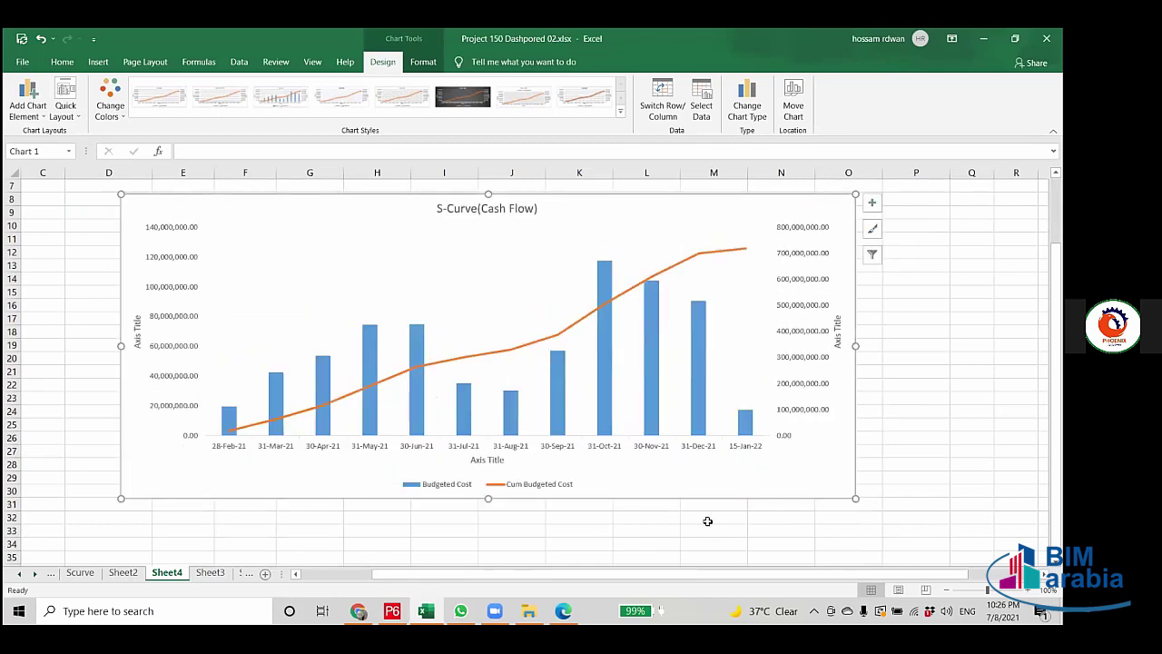
{"action": "scroll", "coordinate": [452, 392], "scroll_direction": "up", "scroll_amount": 1}
{"action": "scroll", "coordinate": [452, 392], "scroll_direction": "up", "scroll_amount": 1}
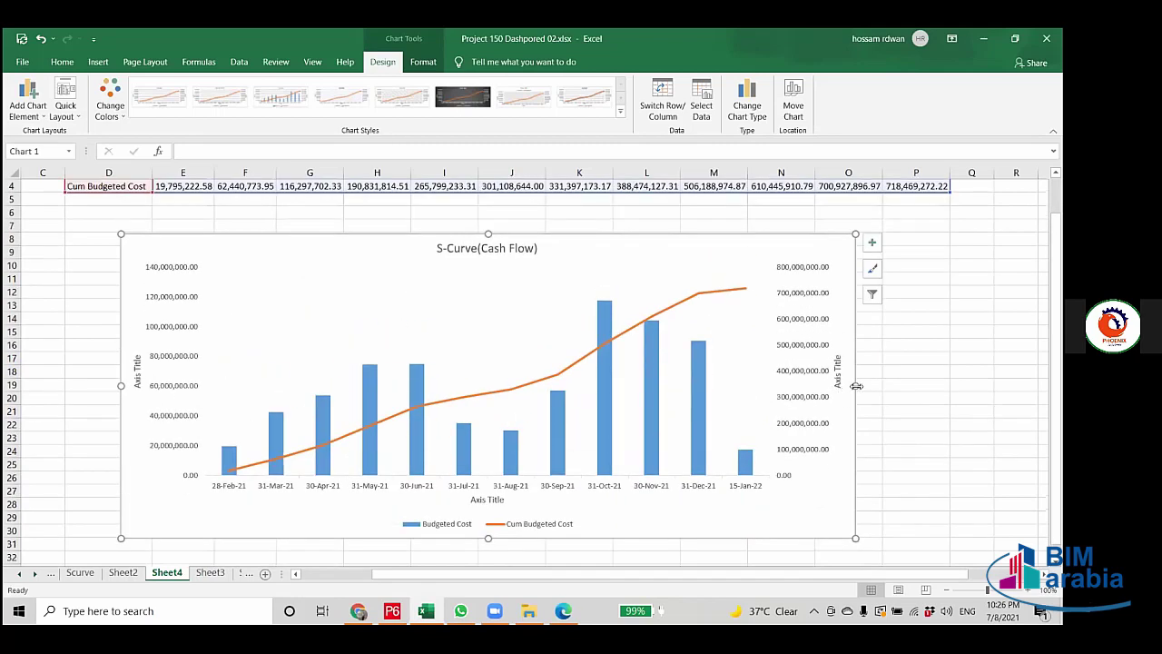
{"action": "left_click_drag", "start_coordinate": [856, 385], "coordinate": [887, 382]}
Remove all axis titles from the chart.
{"action": "left_click", "coordinate": [134, 370]}
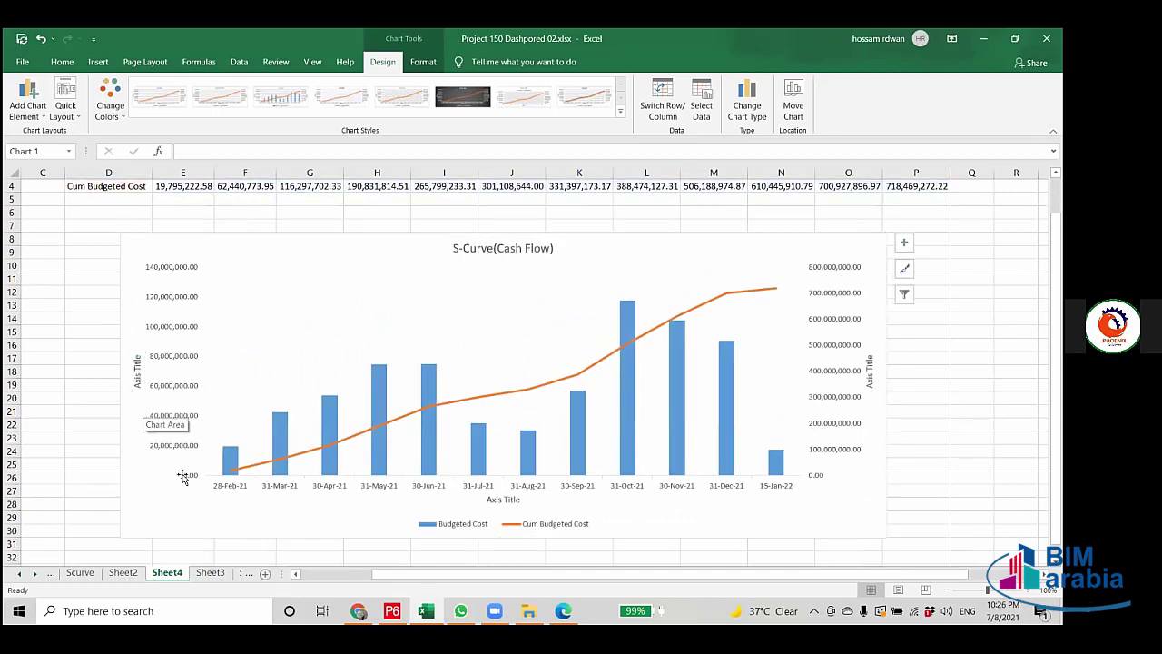
{"action": "key", "text": "Delete"}
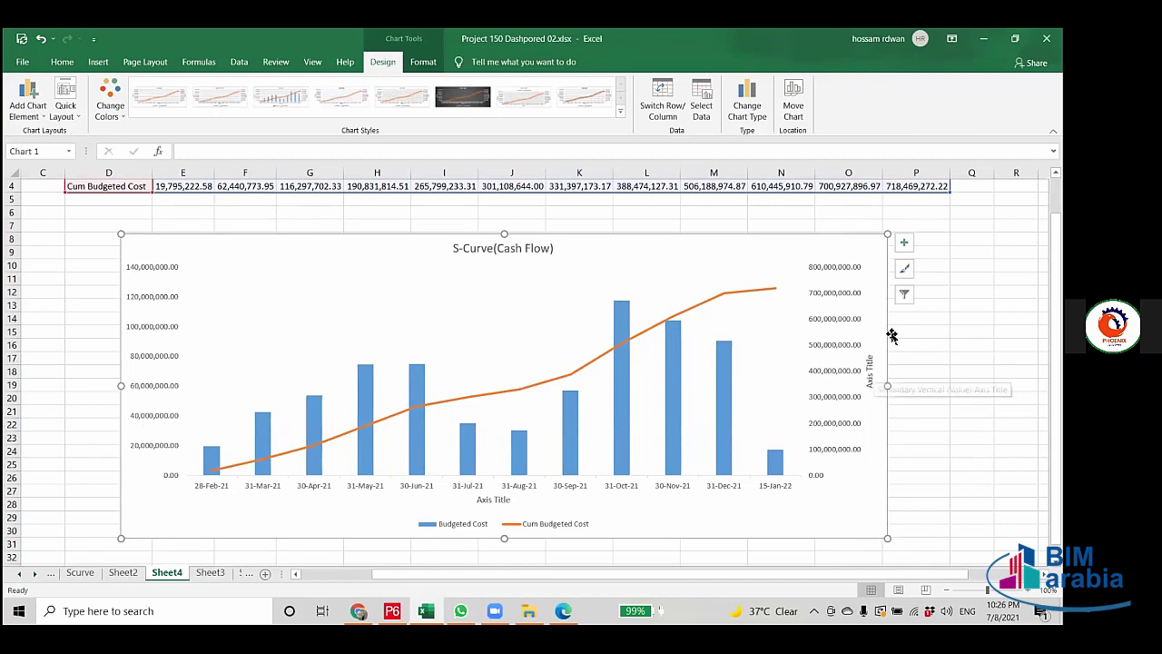
{"action": "left_click", "coordinate": [901, 247]}
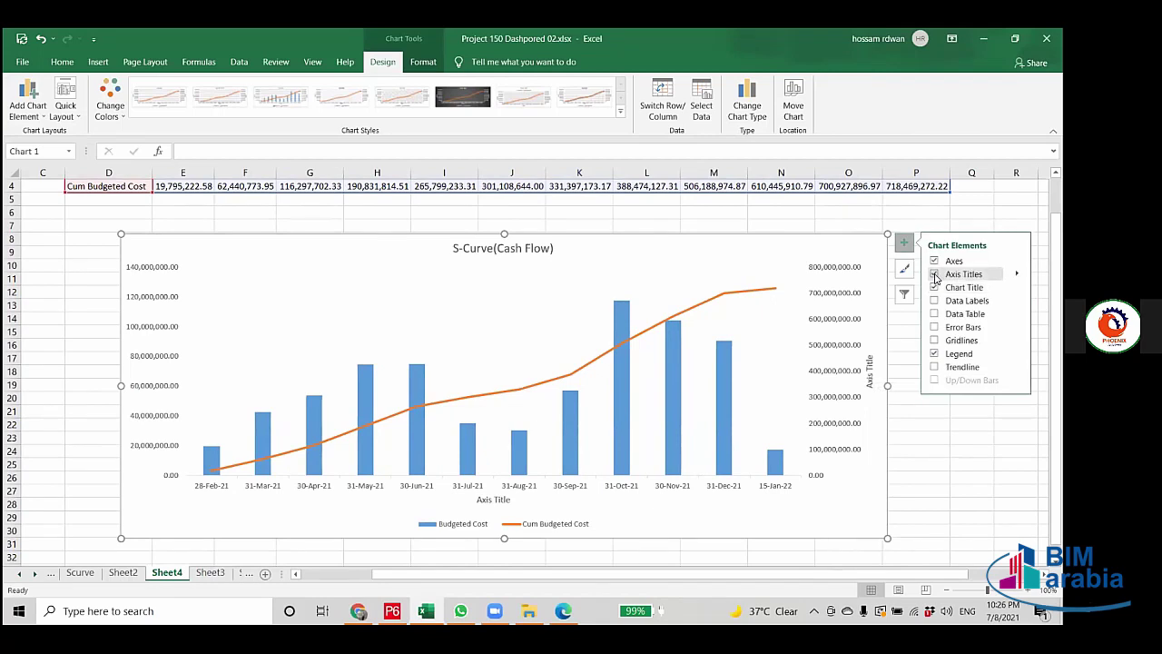
{"action": "left_click", "coordinate": [935, 274]}
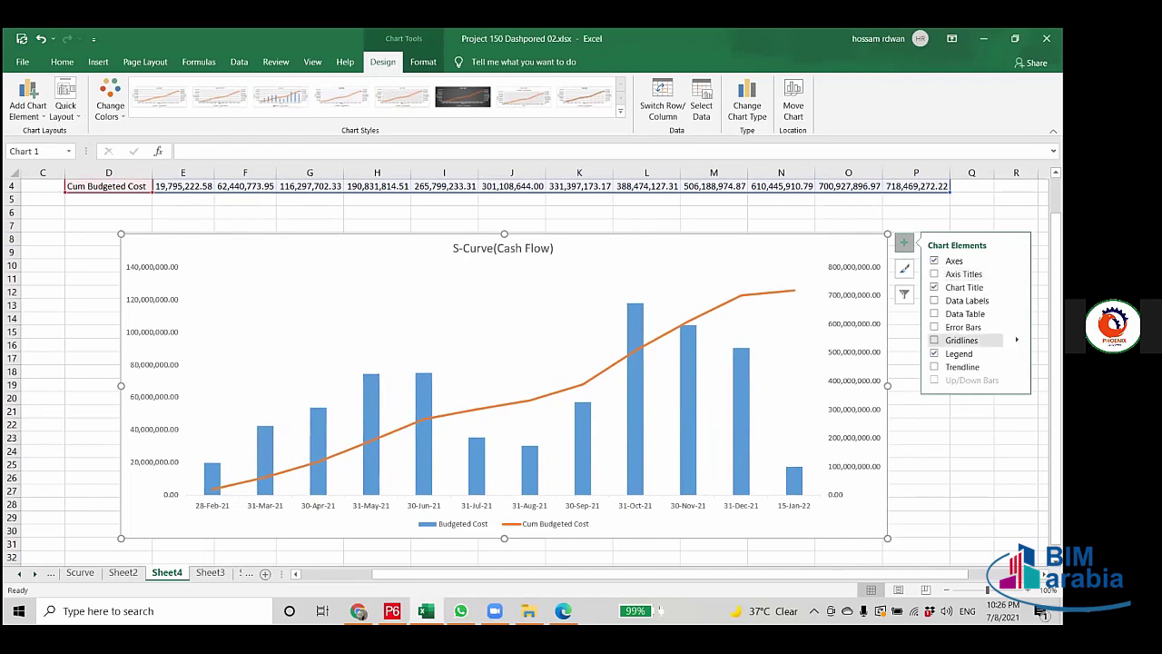
{"action": "left_click", "coordinate": [948, 465]}
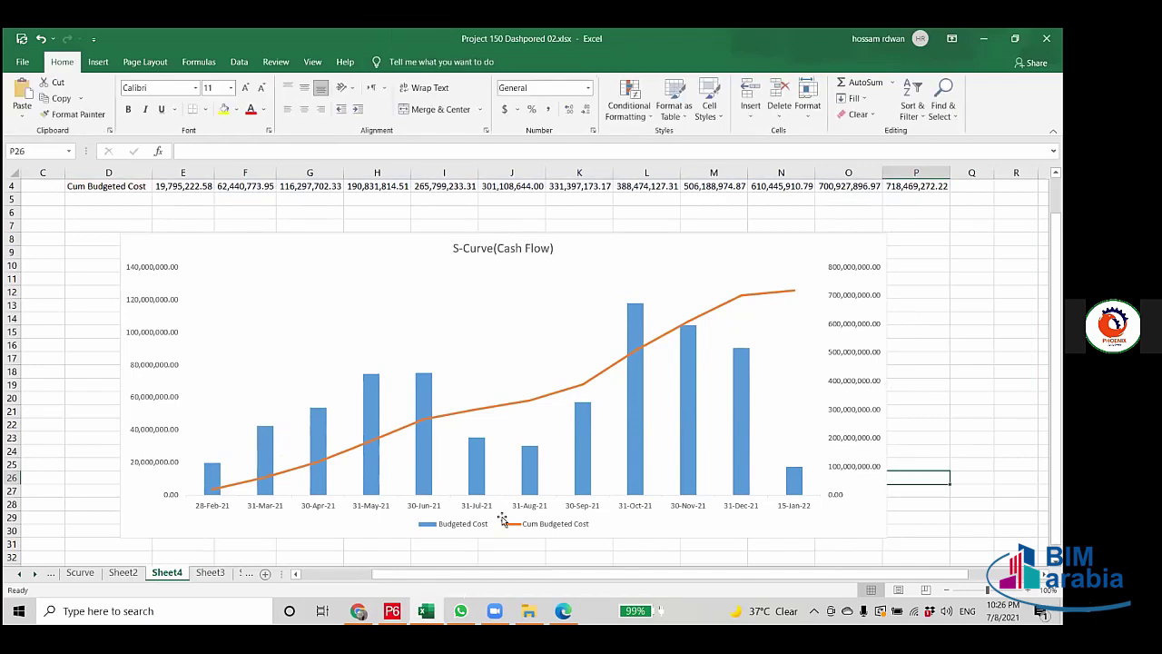
Move the legend from below the date axis into the empty upper-left area of the plot.
{"action": "left_click", "coordinate": [469, 525]}
{"action": "left_click_drag", "start_coordinate": [468, 526], "coordinate": [299, 284]}
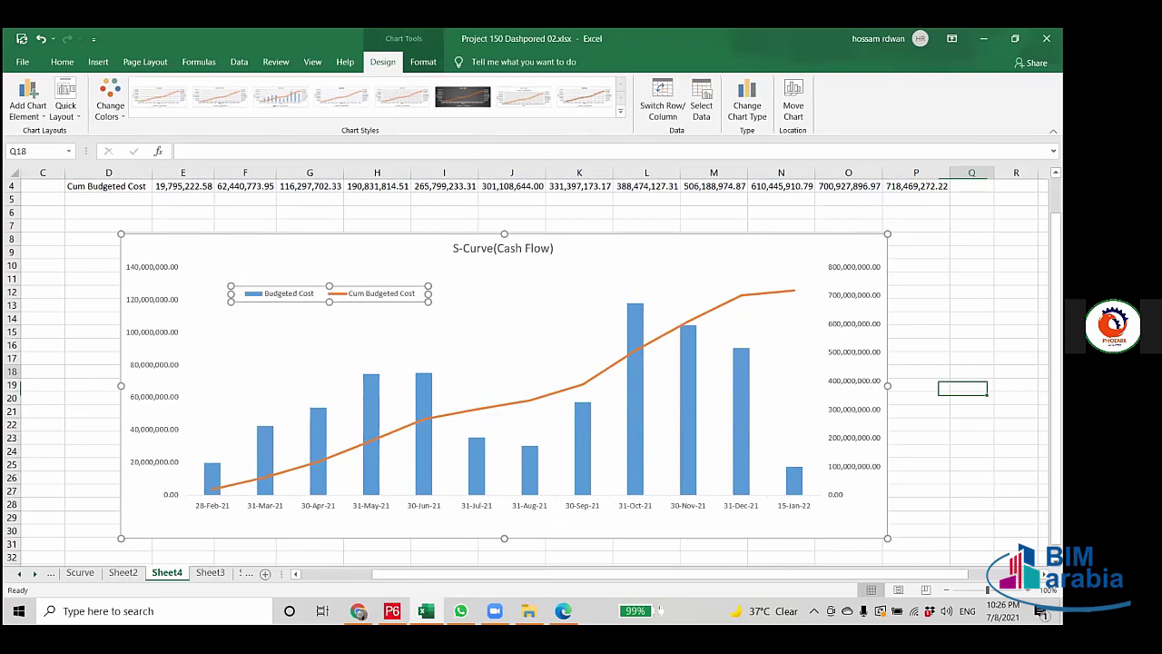
{"action": "left_click", "coordinate": [953, 370]}
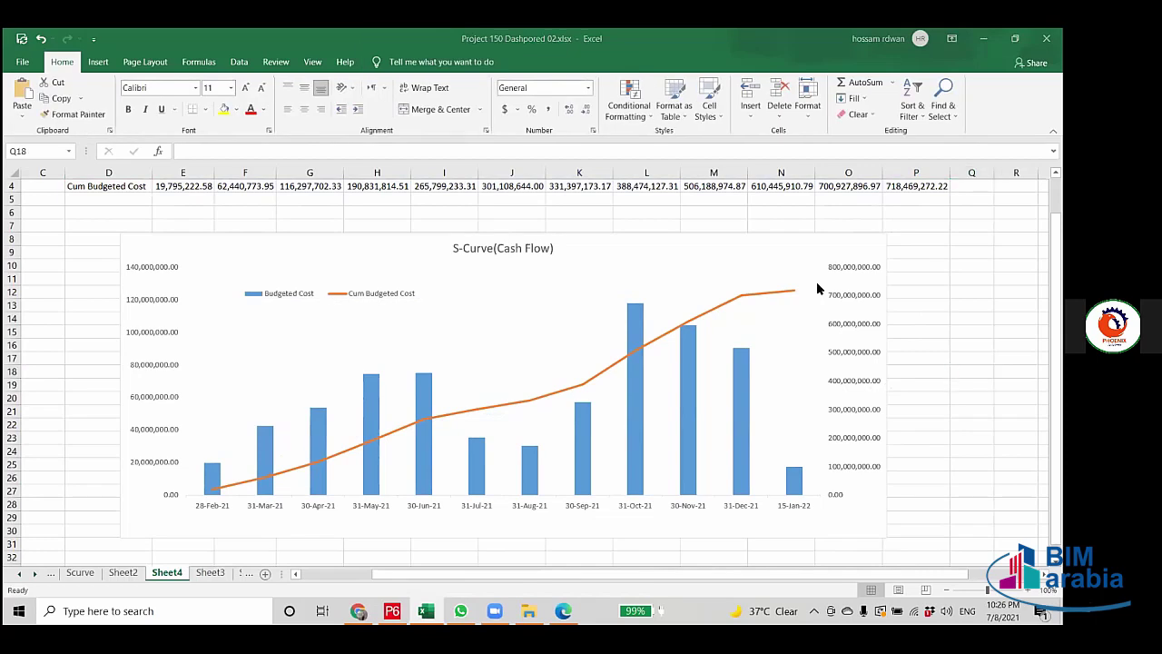
Make the legend taller and narrower so its two entries stack vertically, and shift it slightly up and right within the plot.
{"action": "double_click", "coordinate": [325, 294]}
{"action": "left_click", "coordinate": [1047, 181]}
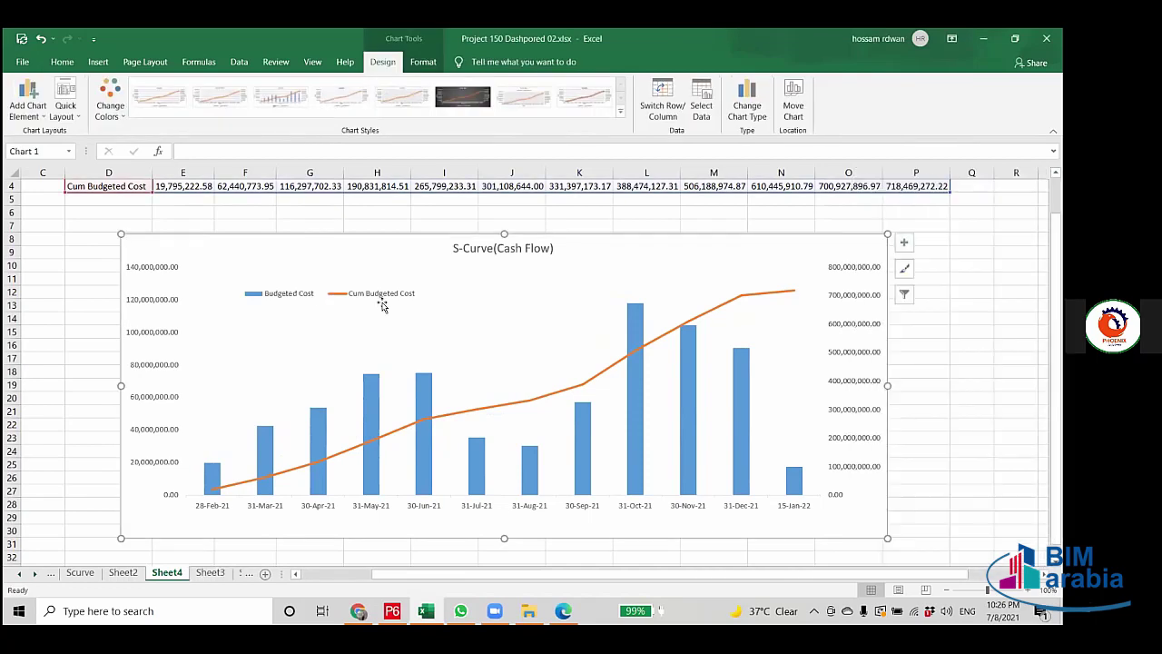
{"action": "double_click", "coordinate": [390, 293]}
{"action": "left_click_drag", "start_coordinate": [330, 302], "coordinate": [331, 337]}
{"action": "left_click_drag", "start_coordinate": [410, 314], "coordinate": [342, 322]}
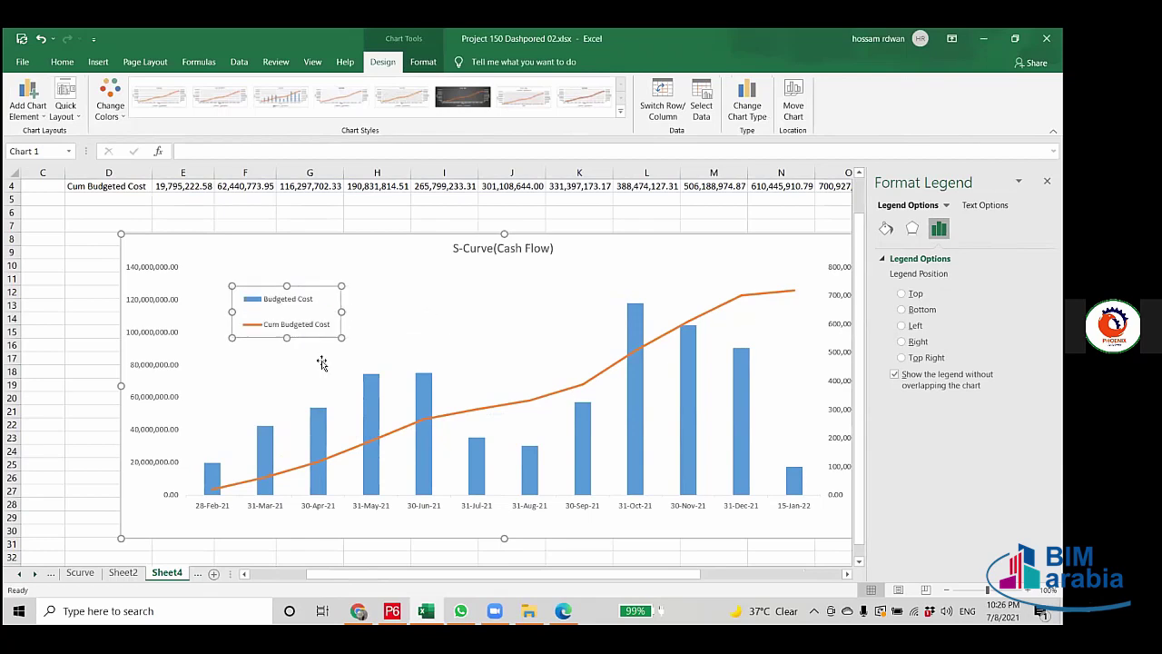
{"action": "left_click_drag", "start_coordinate": [285, 282], "coordinate": [314, 266]}
{"action": "left_click", "coordinate": [1047, 181]}
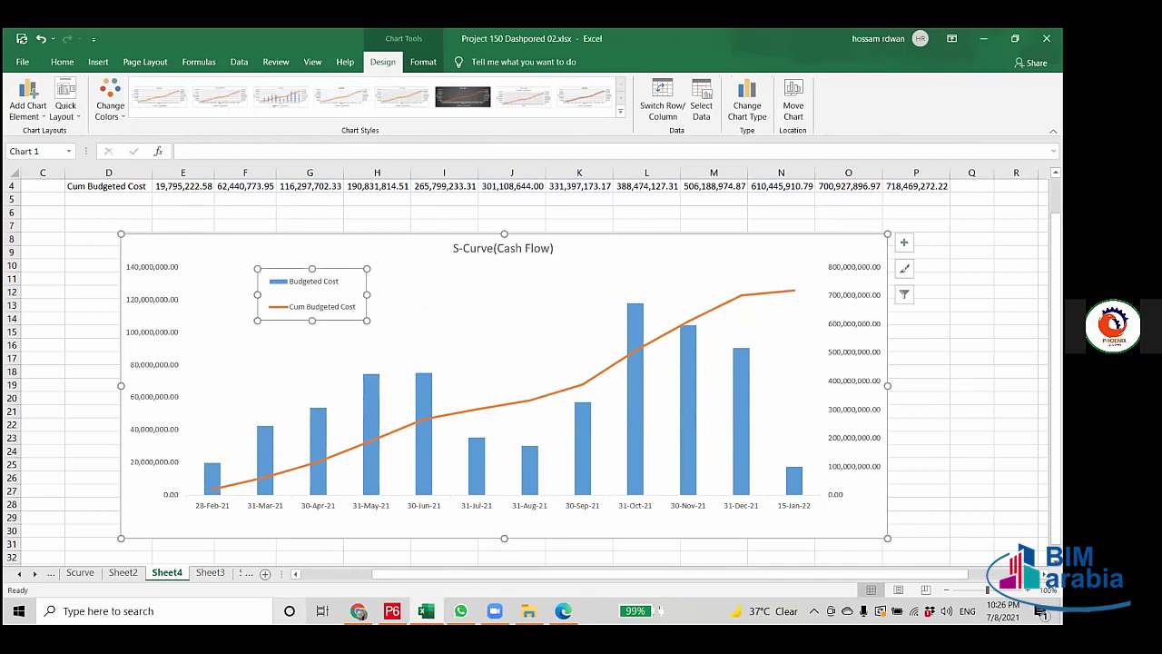
Copy the S-curve chart and paste it at cell D4 of a new blank worksheet.
{"action": "left_click", "coordinate": [168, 243]}
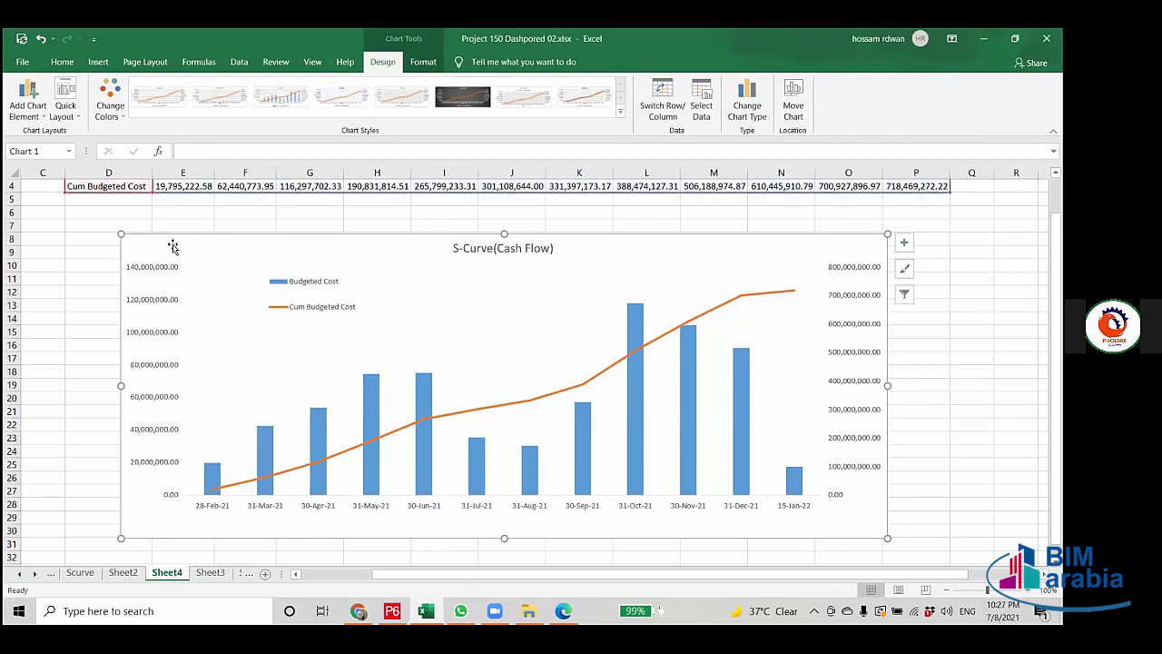
{"action": "left_click", "coordinate": [250, 574]}
{"action": "left_click", "coordinate": [249, 574]}
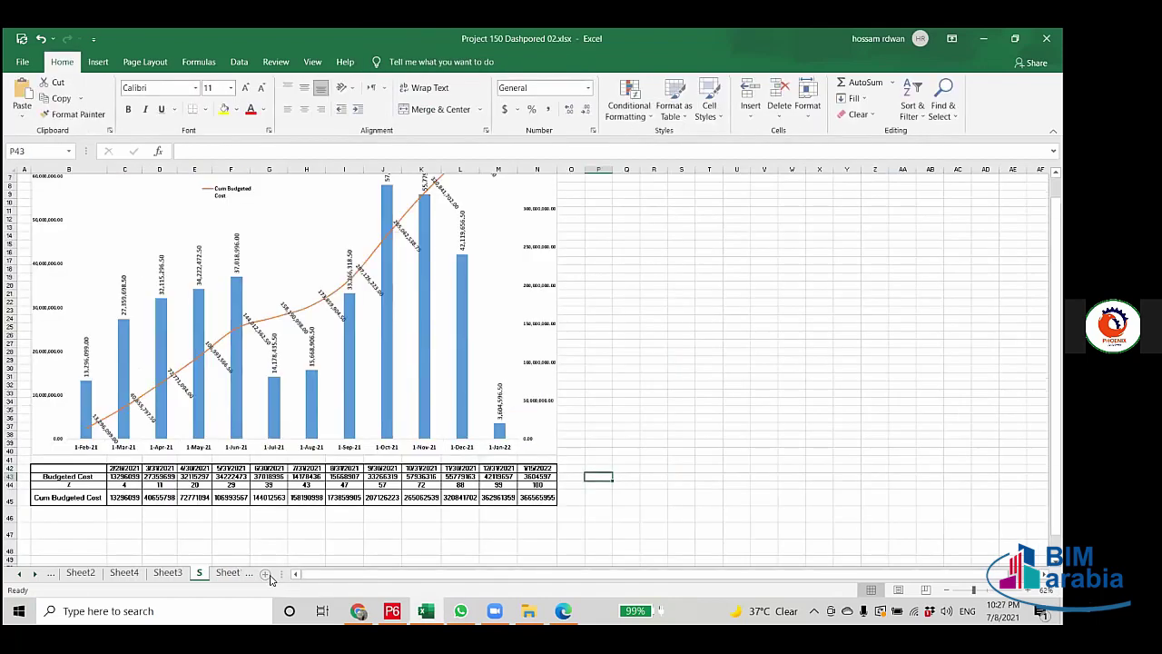
{"action": "left_click", "coordinate": [266, 575]}
{"action": "left_click_drag", "start_coordinate": [54, 187], "coordinate": [794, 533]}
{"action": "left_click", "coordinate": [792, 424]}
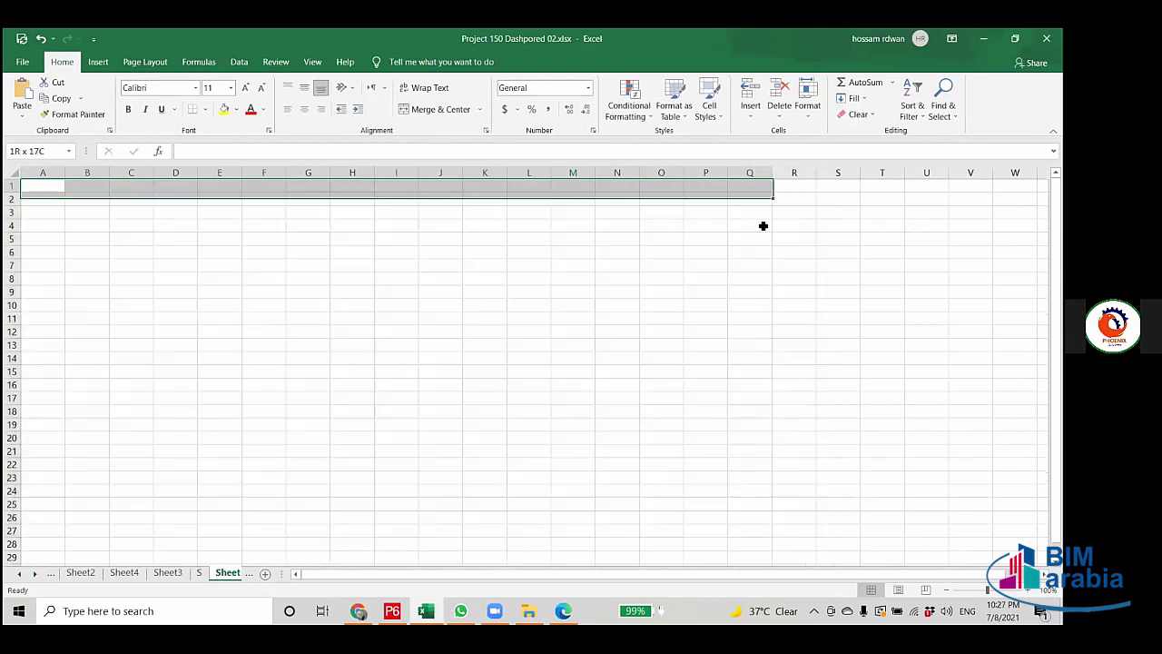
{"action": "left_click", "coordinate": [284, 225]}
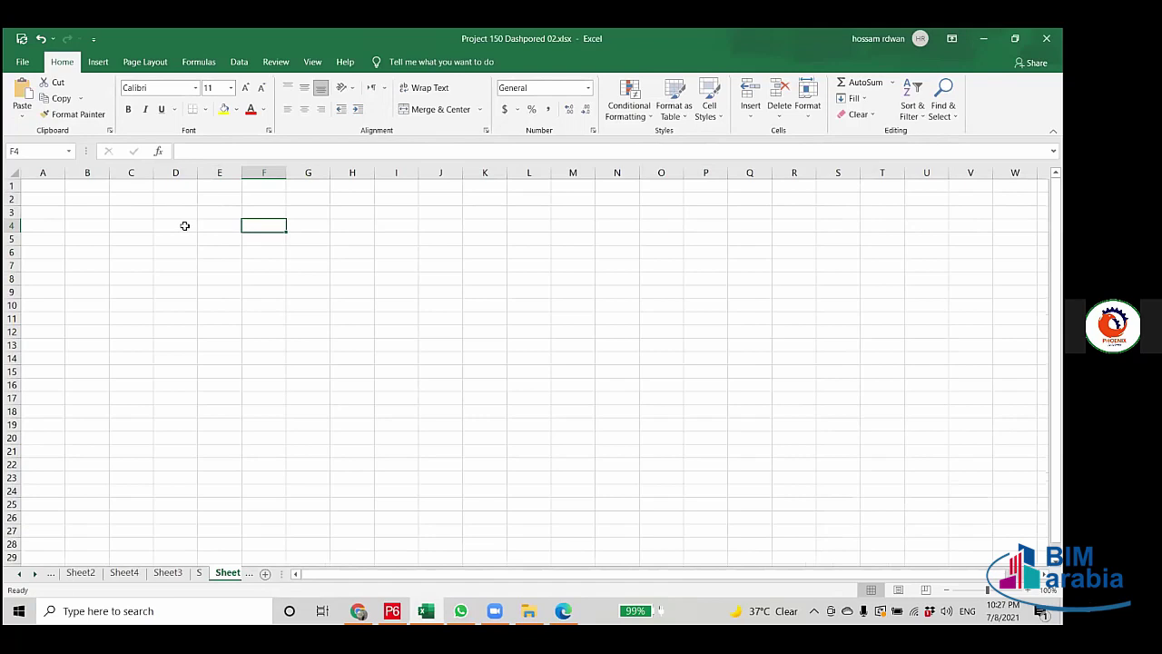
{"action": "left_click", "coordinate": [185, 225]}
{"action": "key", "text": "ctrl+v"}
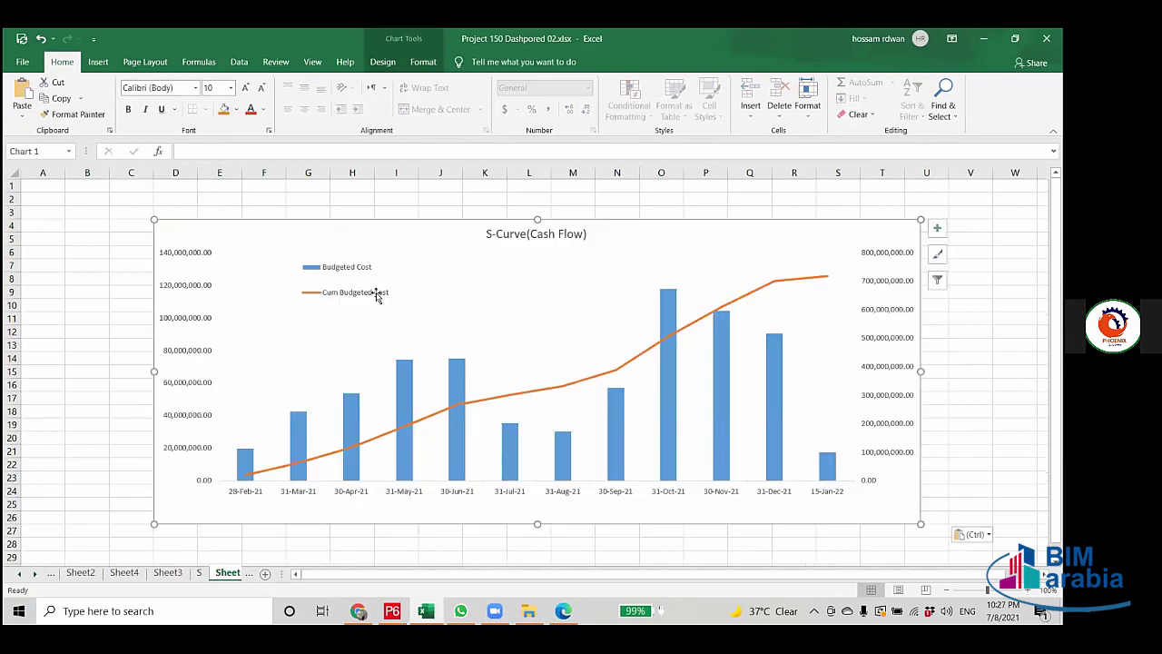
Move the pasted chart so it starts at about cell B4 and extend its lower edge to the end of row 27.
{"action": "left_click_drag", "start_coordinate": [324, 218], "coordinate": [237, 224]}
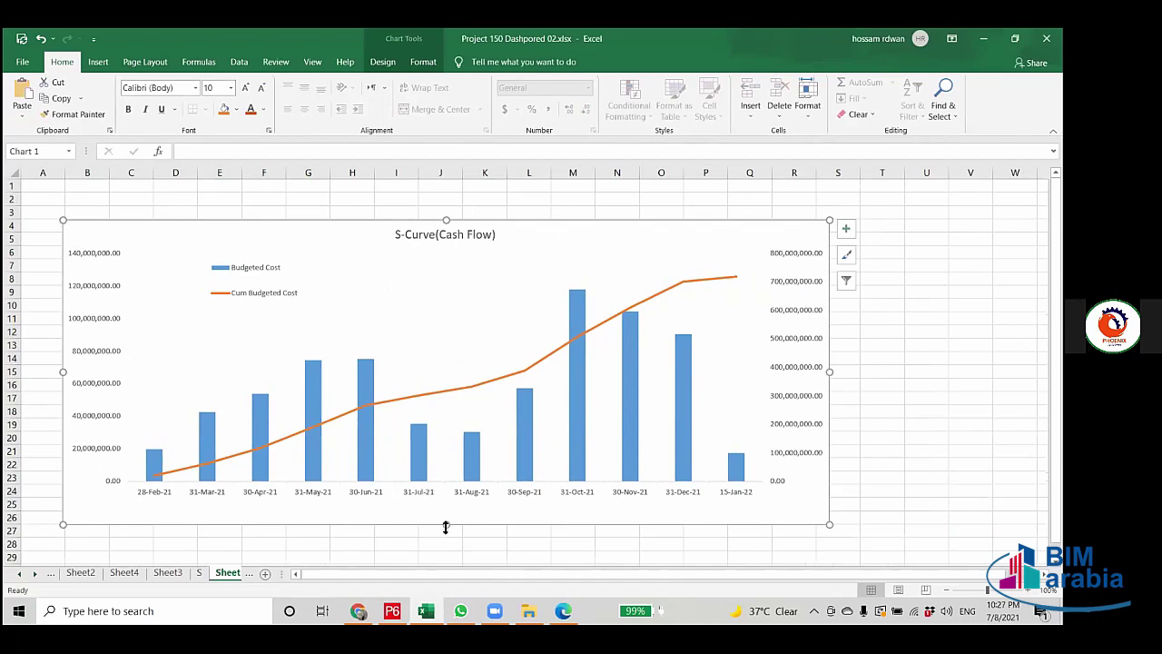
{"action": "left_click_drag", "start_coordinate": [446, 528], "coordinate": [446, 539]}
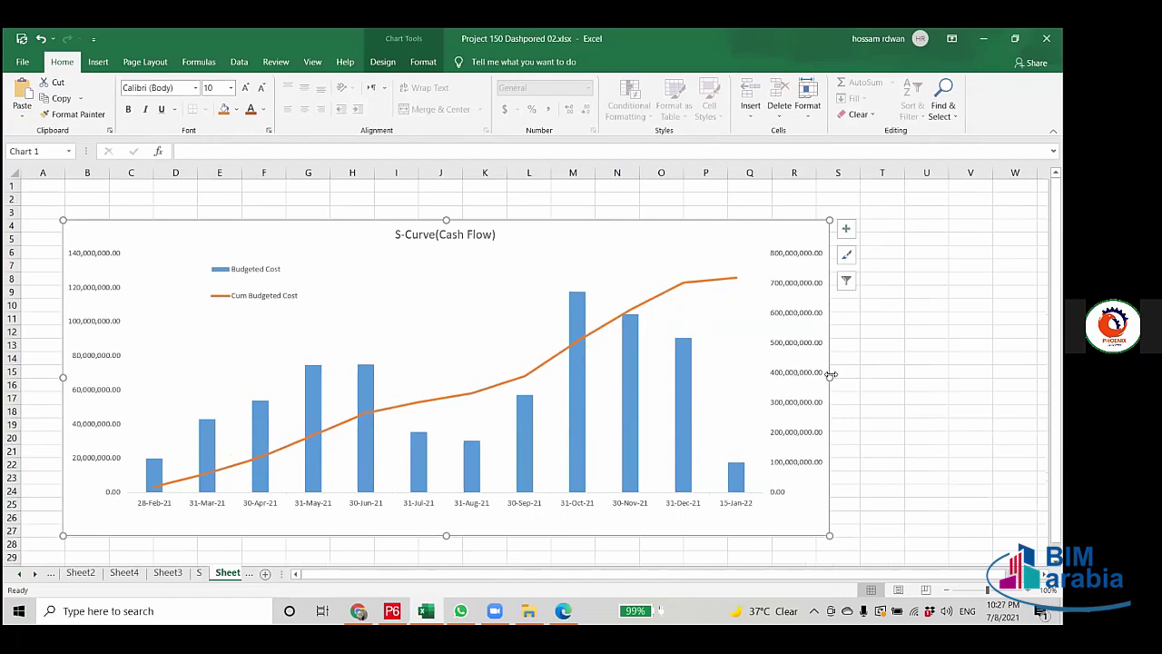
Stretch the plot area upward to nearly the chart's upper edge, behind the title.
{"action": "left_click", "coordinate": [423, 289]}
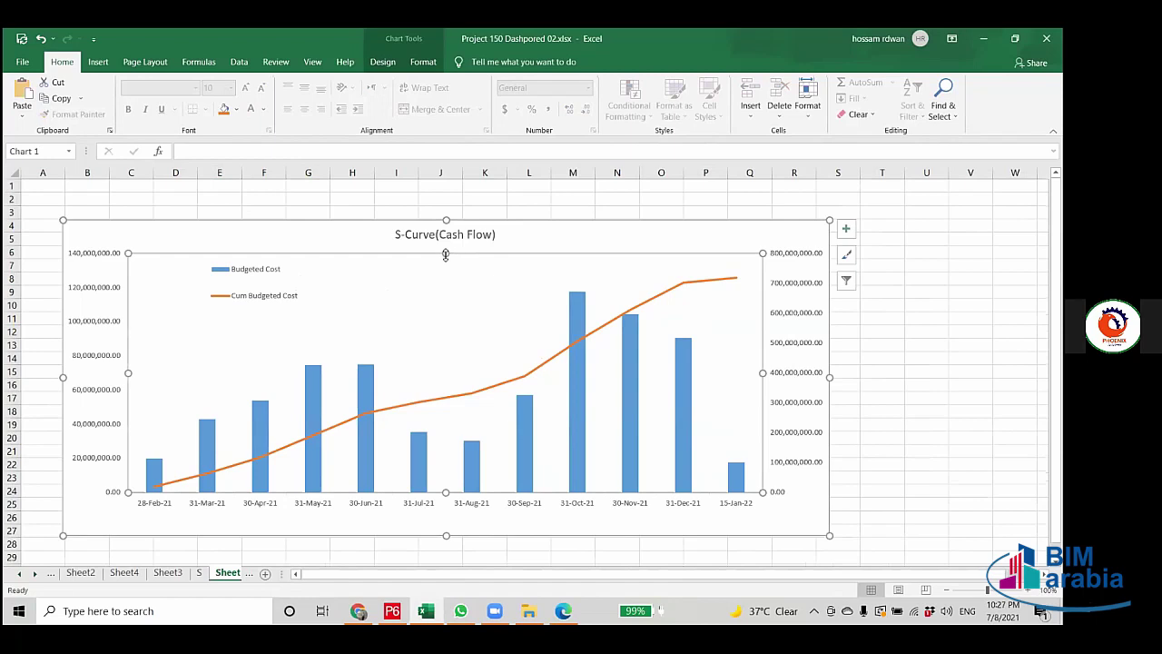
{"action": "left_click_drag", "start_coordinate": [444, 220], "coordinate": [444, 222]}
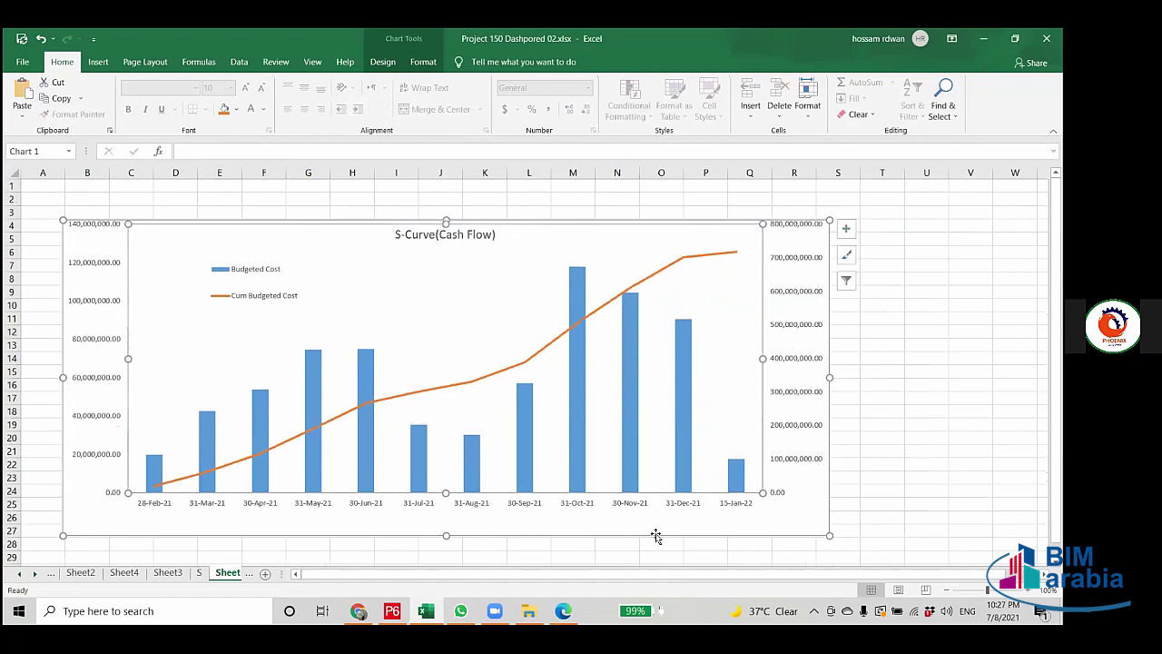
Stretch the plot area down toward the chart's lower edge and add data labels to the Budgeted Cost columns.
{"action": "left_click_drag", "start_coordinate": [444, 492], "coordinate": [444, 510]}
{"action": "left_click", "coordinate": [683, 461]}
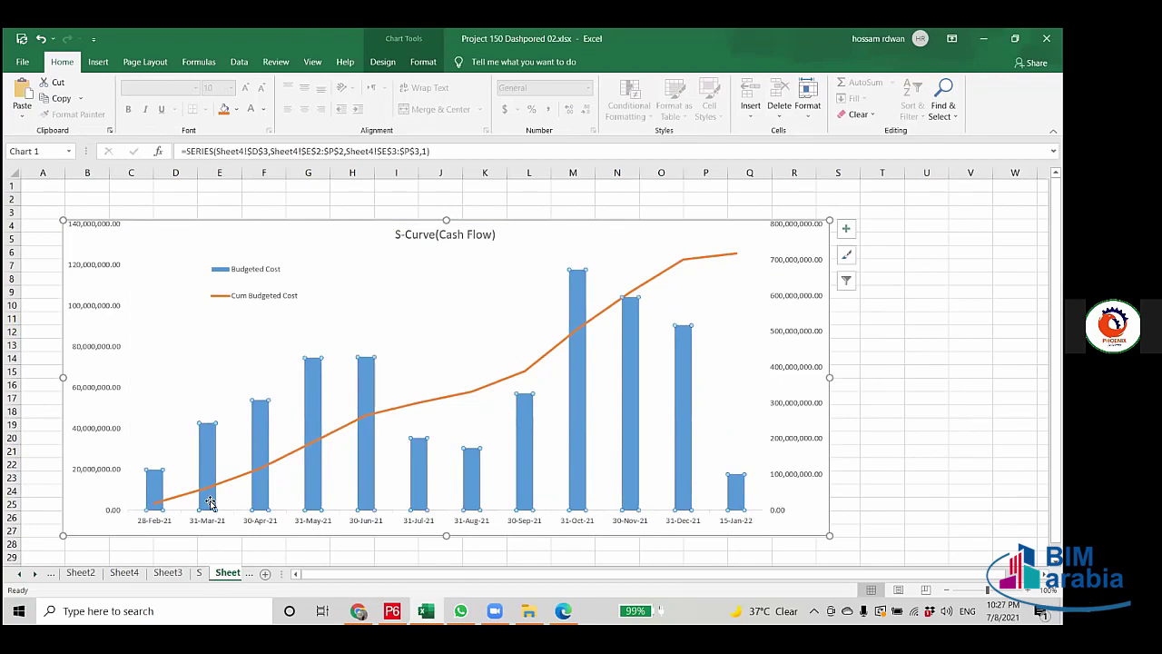
{"action": "right_click", "coordinate": [680, 419]}
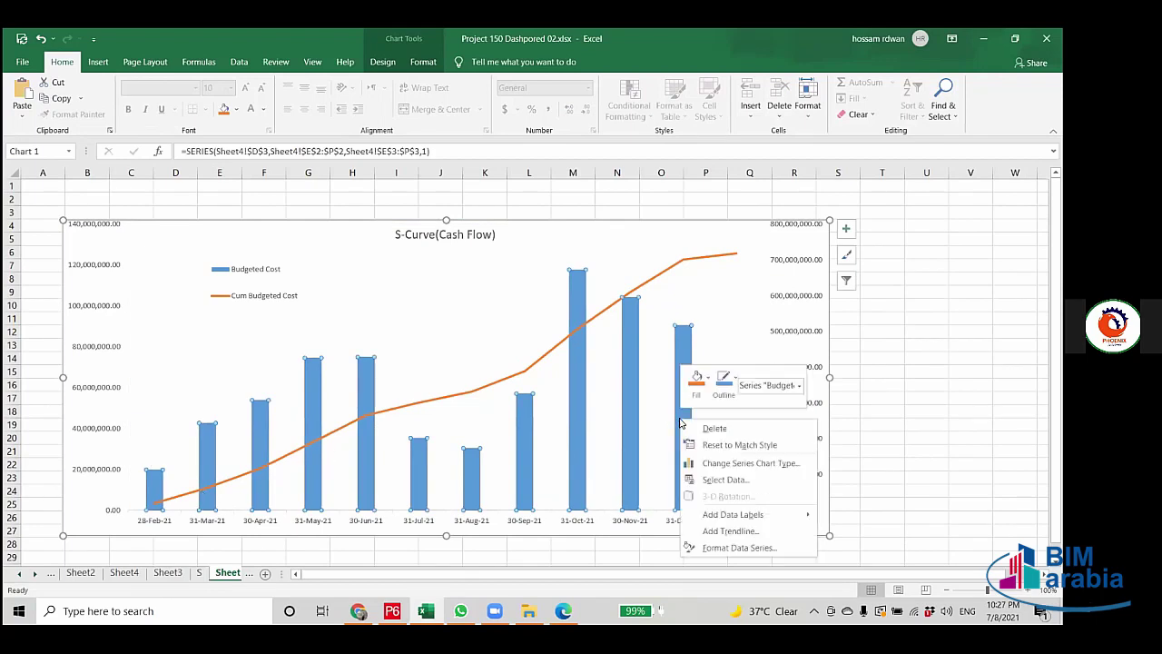
{"action": "left_click", "coordinate": [737, 547]}
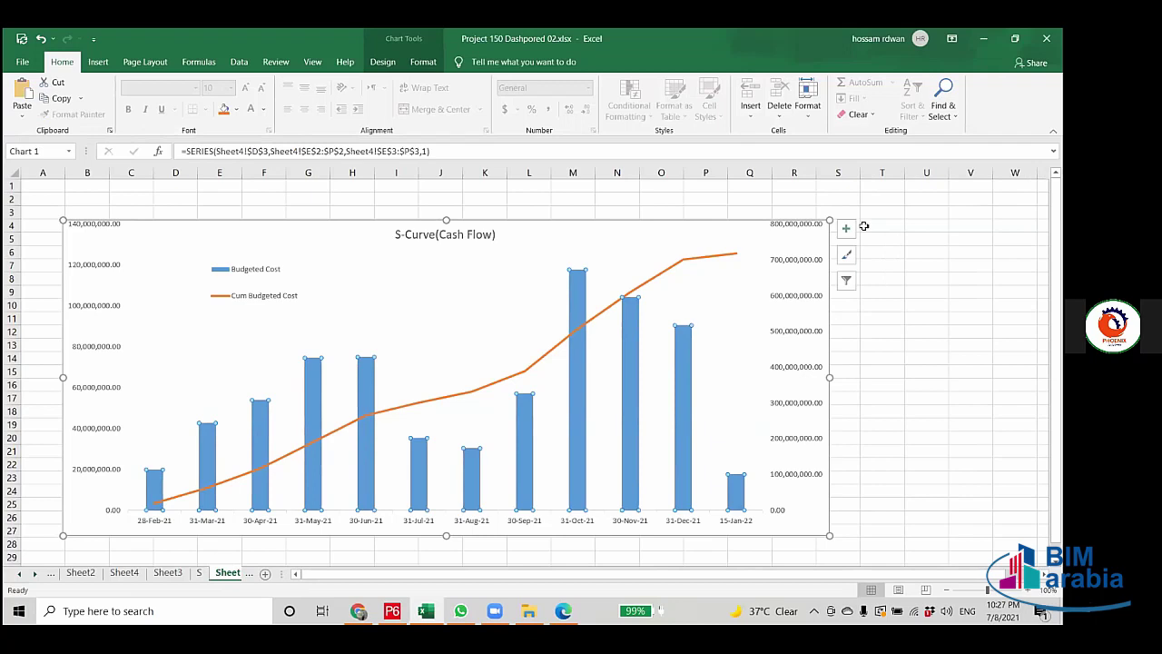
{"action": "left_click", "coordinate": [845, 228]}
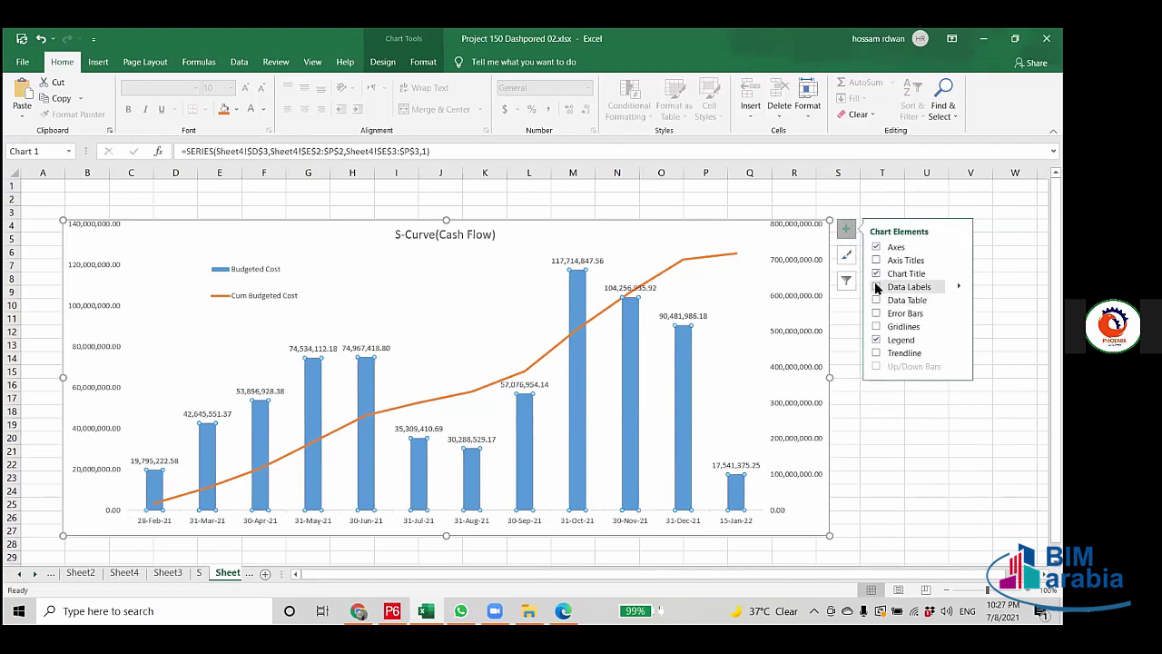
{"action": "left_click", "coordinate": [877, 288]}
{"action": "key", "text": "Escape"}
{"action": "key", "text": "Escape"}
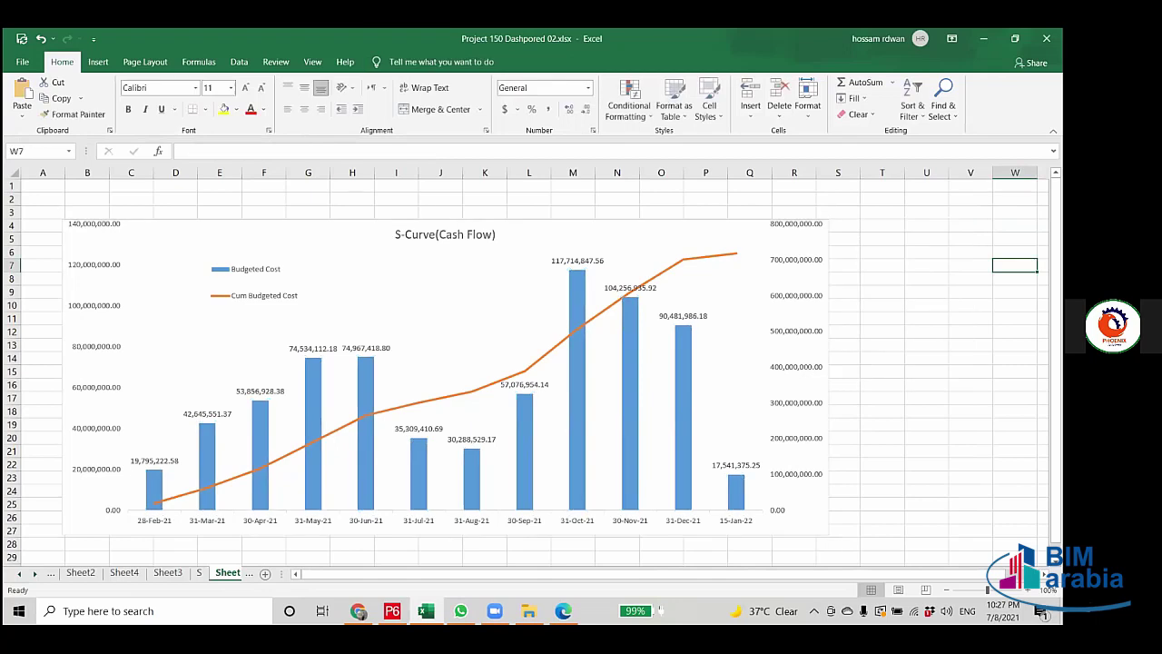
Set the text direction of the Budgeted Cost data labels to Rotate all text 270°.
{"action": "left_click", "coordinate": [727, 462]}
{"action": "right_click", "coordinate": [730, 465]}
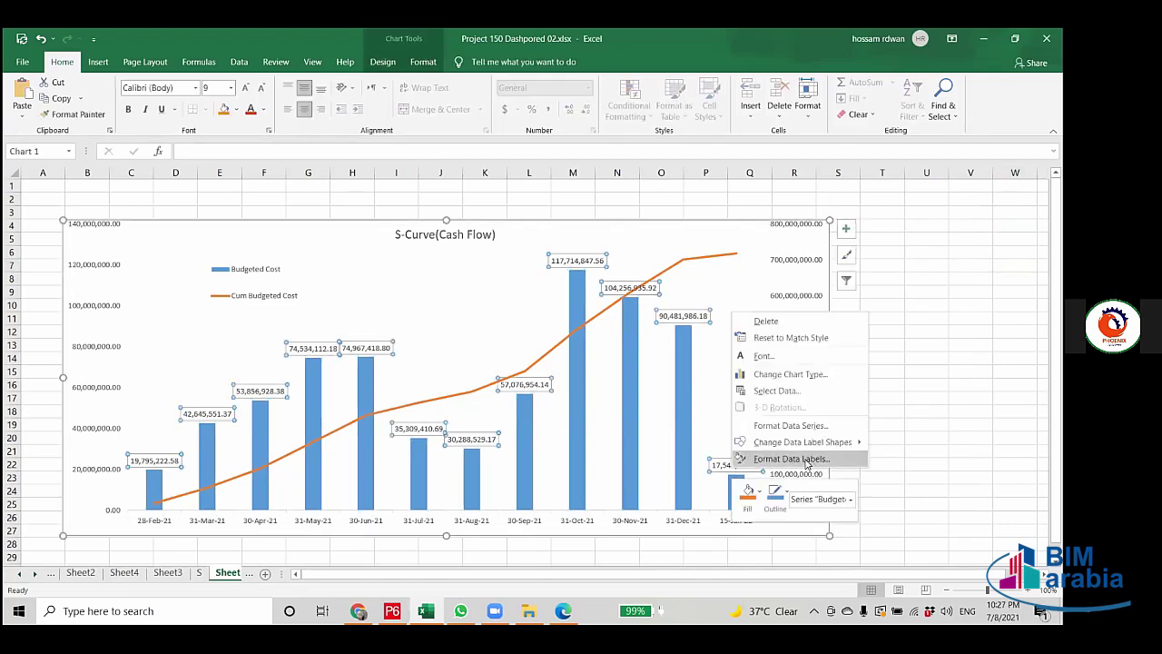
{"action": "left_click", "coordinate": [790, 459]}
{"action": "left_click", "coordinate": [940, 232]}
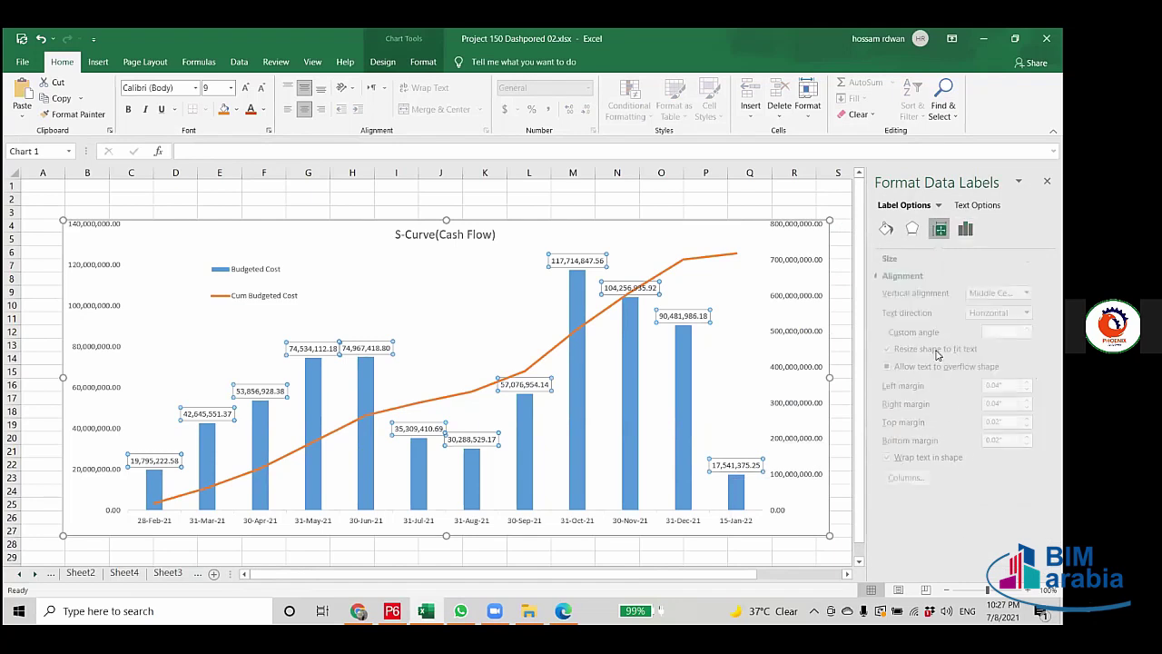
{"action": "left_click", "coordinate": [1034, 312]}
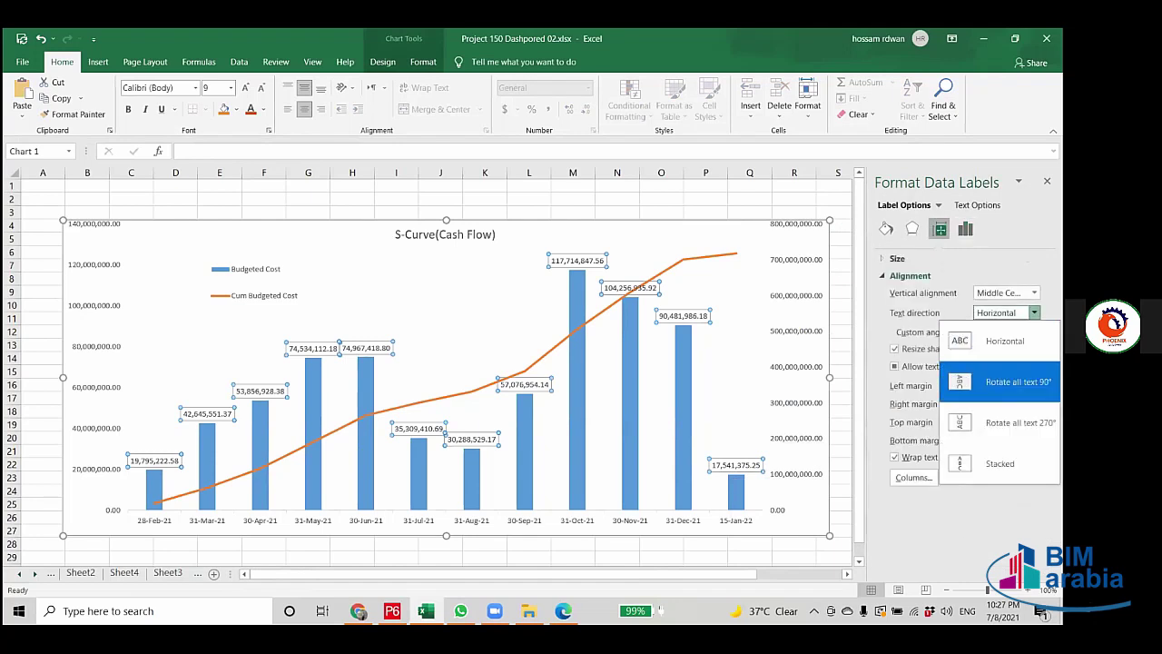
{"action": "left_click", "coordinate": [1008, 422]}
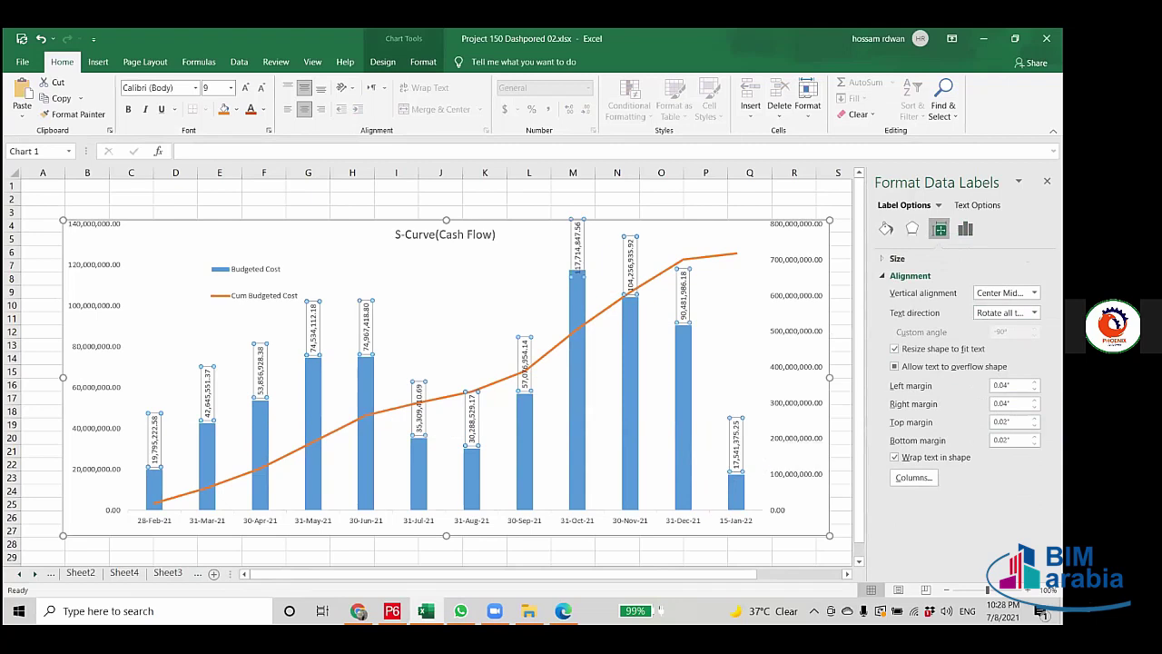
{"action": "left_click", "coordinate": [88, 198]}
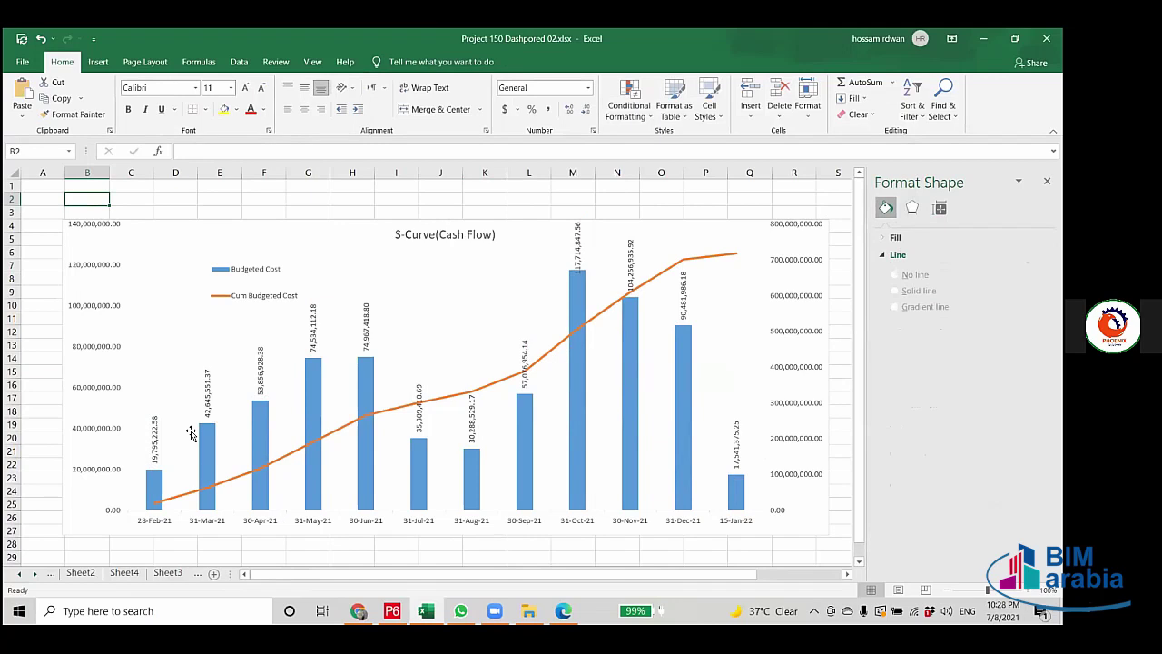
Add data labels to the Cum Budgeted Cost line.
{"action": "left_click", "coordinate": [400, 411]}
{"action": "right_click", "coordinate": [397, 414]}
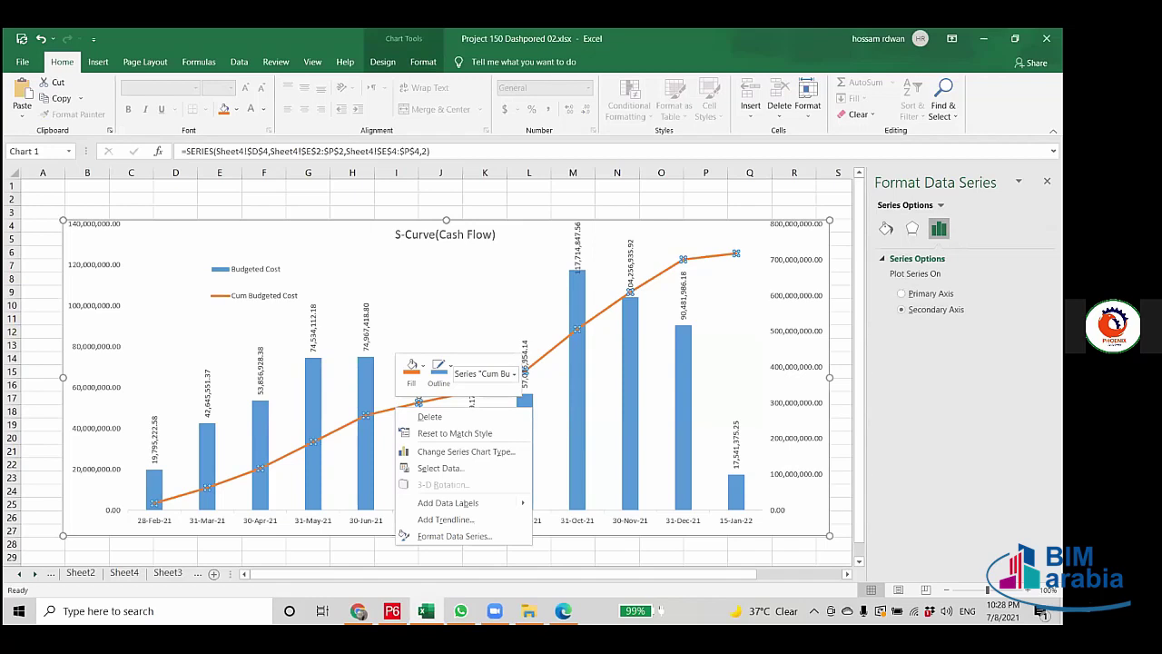
{"action": "key", "text": "Escape"}
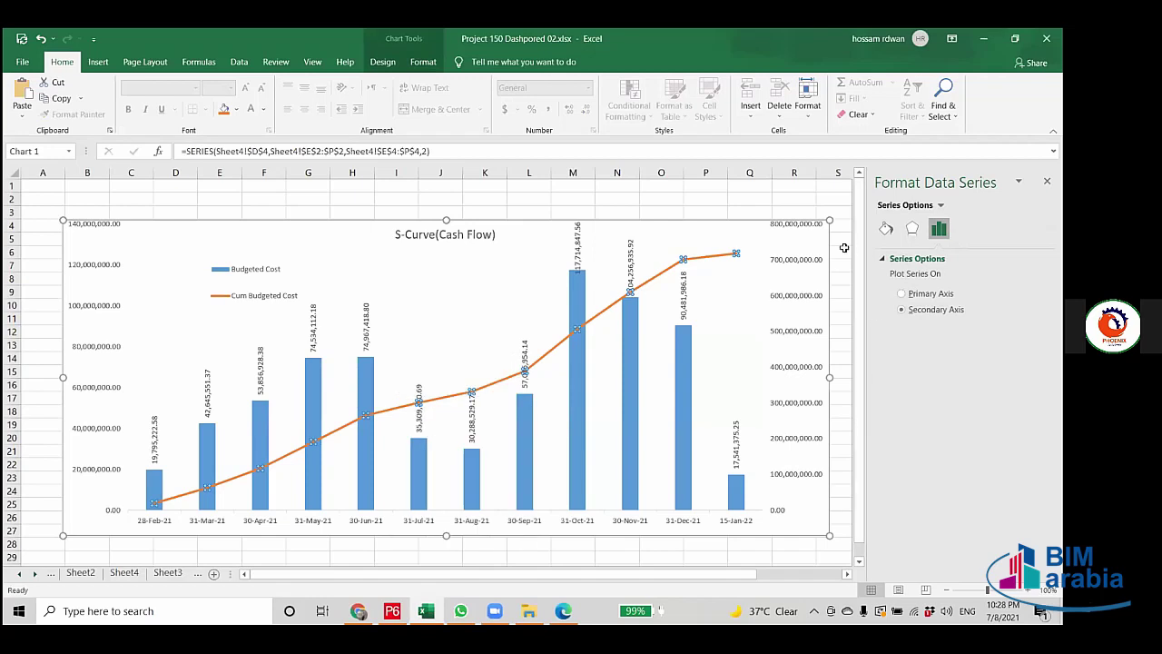
{"action": "left_click", "coordinate": [1047, 181]}
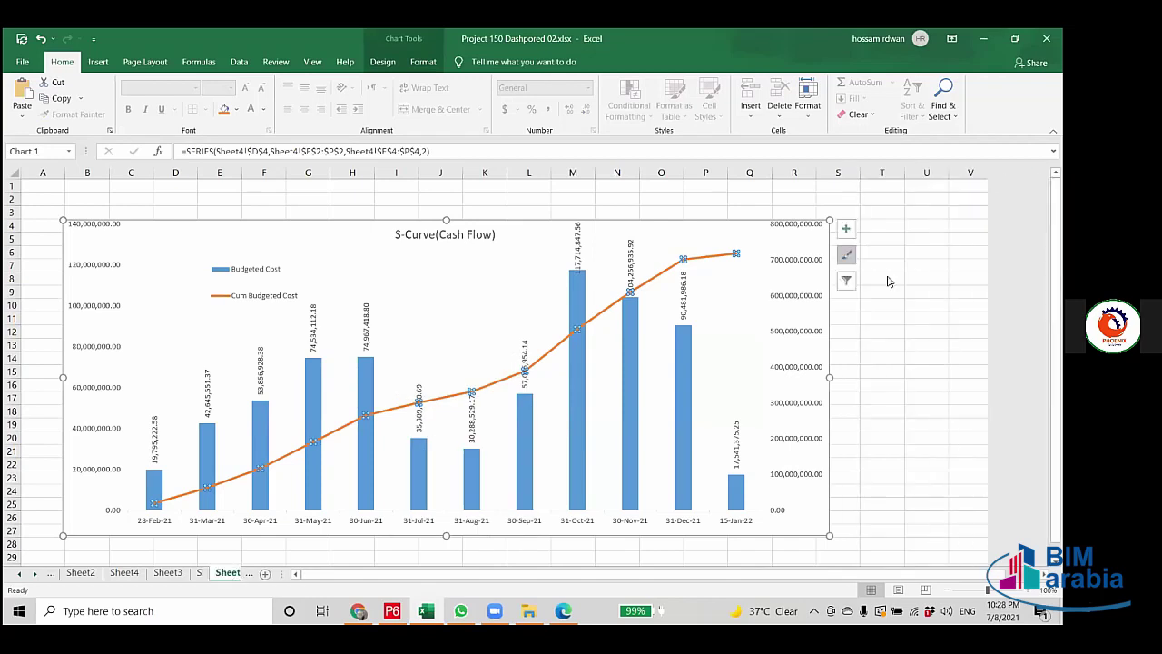
{"action": "left_click", "coordinate": [845, 228]}
{"action": "left_click", "coordinate": [877, 287]}
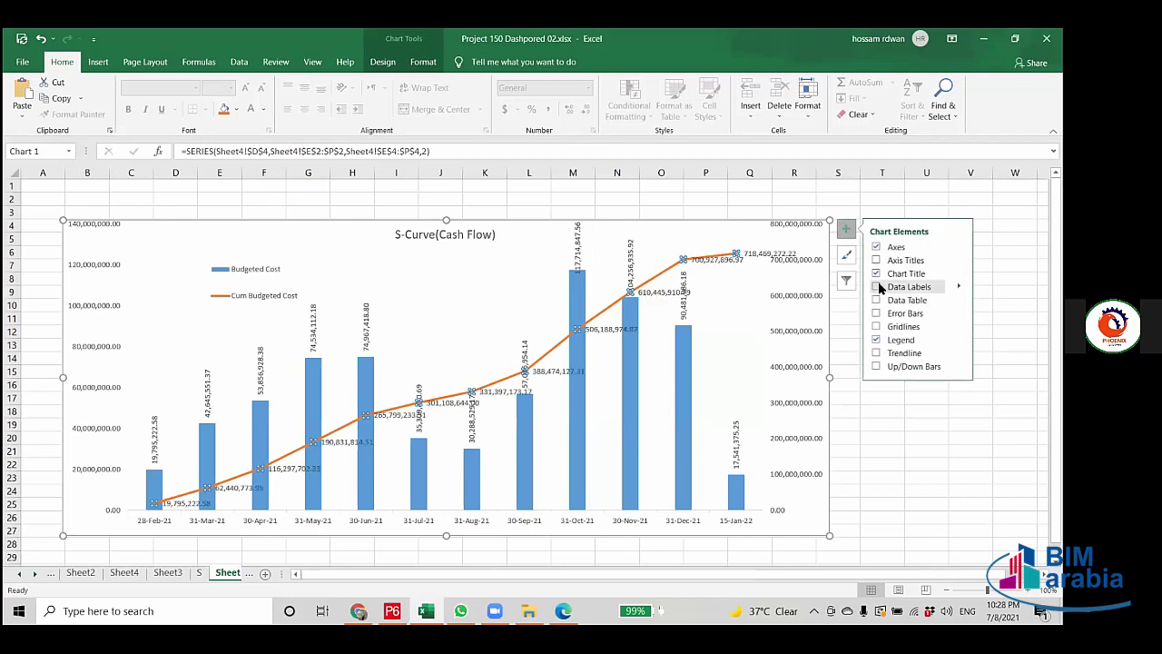
Set a custom text angle of 45° for the Cum Budgeted Cost data labels.
{"action": "left_click", "coordinate": [394, 420]}
{"action": "right_click", "coordinate": [395, 420]}
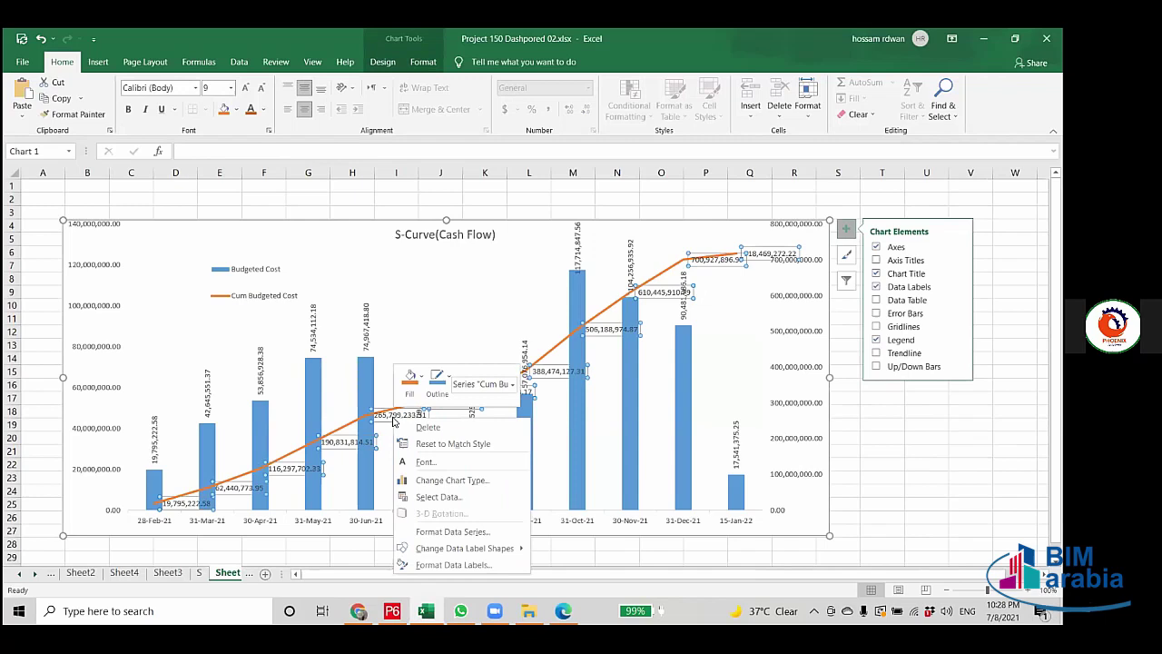
{"action": "left_click", "coordinate": [445, 565]}
{"action": "left_click", "coordinate": [939, 229]}
{"action": "left_click", "coordinate": [1009, 331]}
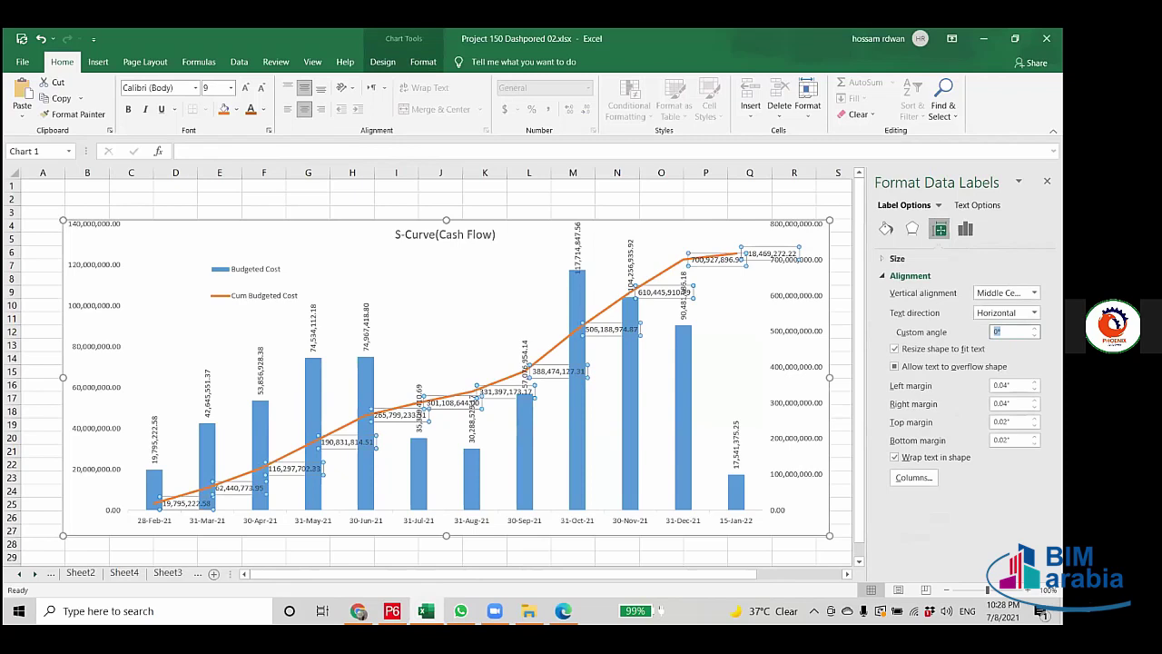
{"action": "type", "text": "45"}
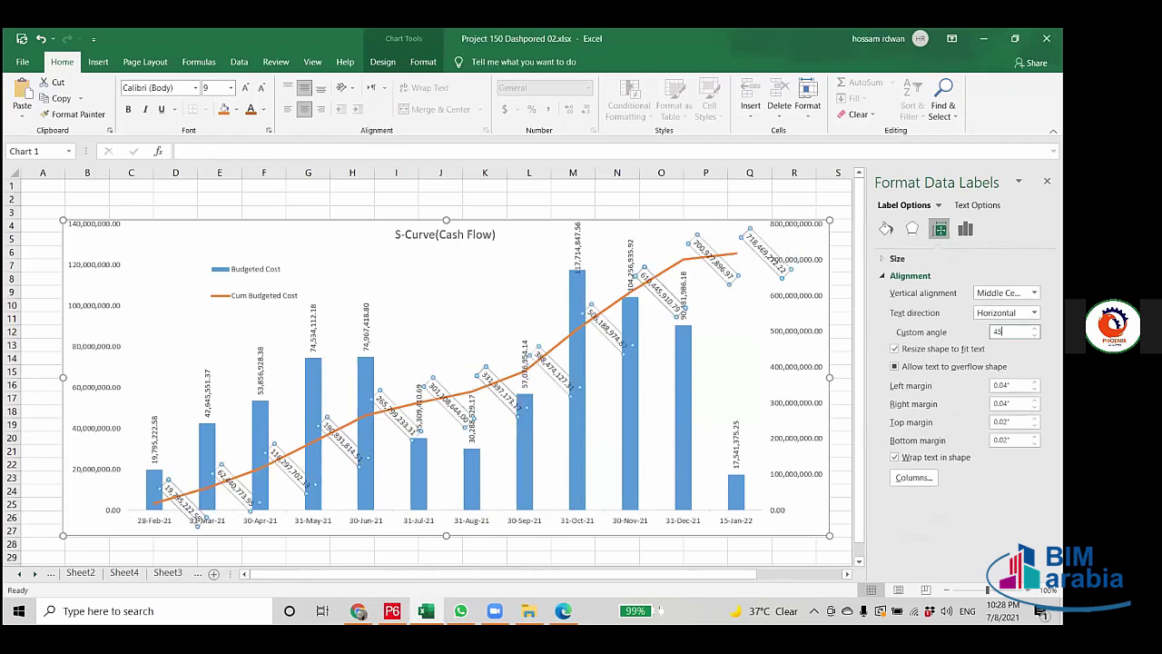
{"action": "left_click", "coordinate": [1047, 180]}
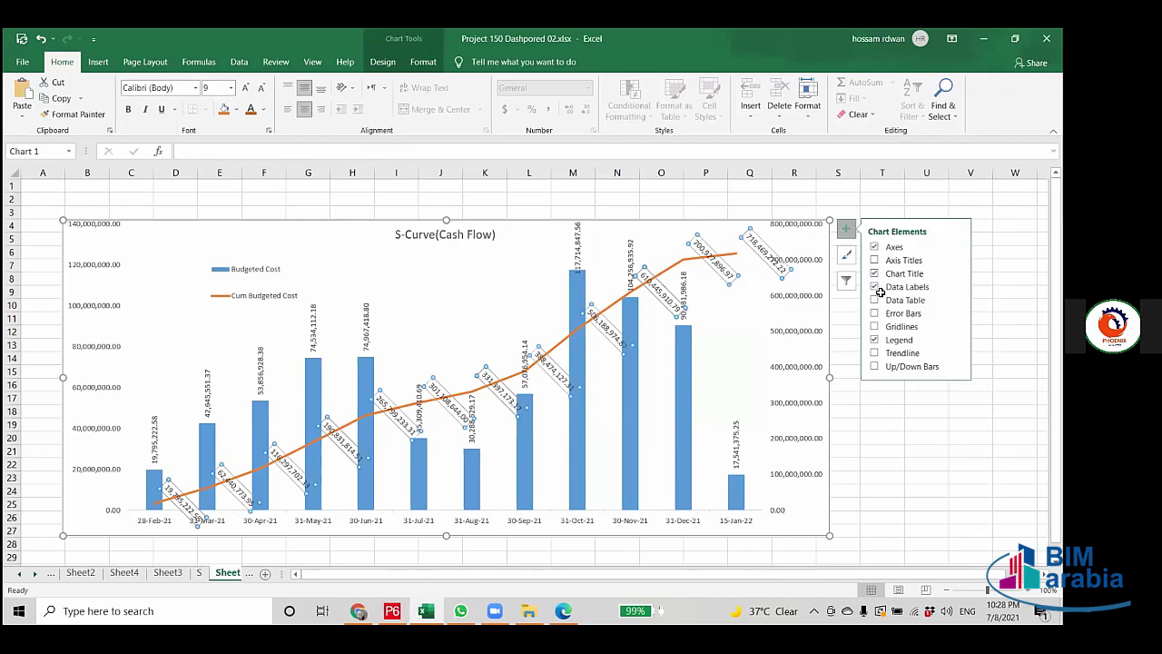
{"action": "left_click", "coordinate": [921, 476]}
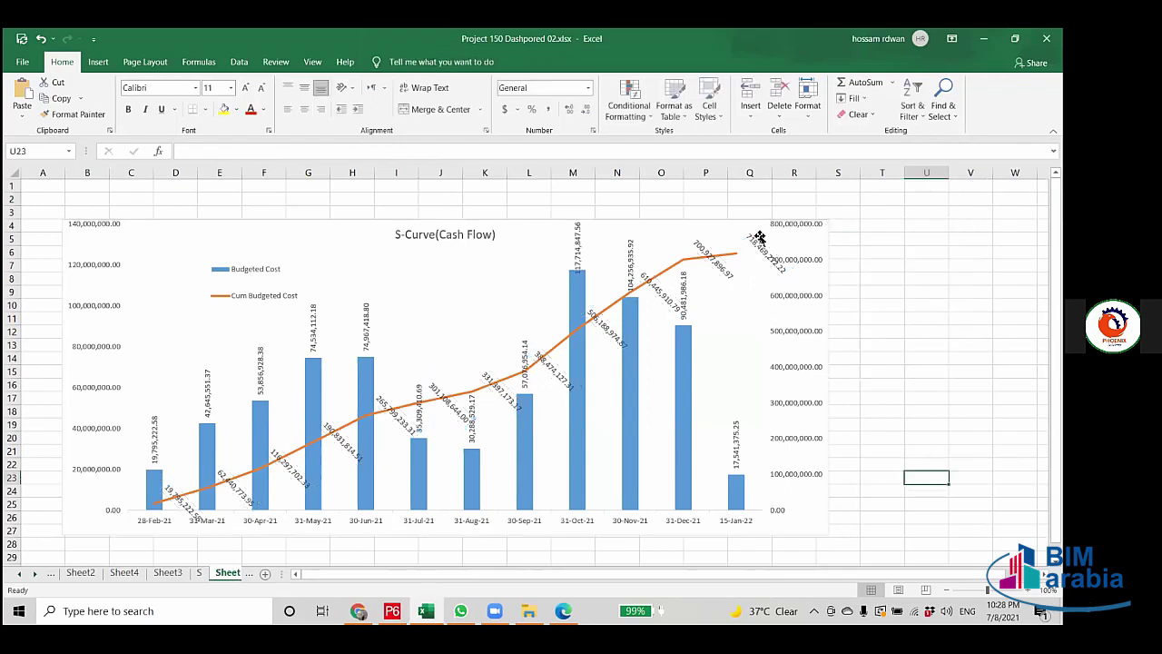
Move the 15-Jan-22 cumulative data label slightly up and left, clear of the secondary axis values.
{"action": "left_click", "coordinate": [746, 243]}
{"action": "left_click", "coordinate": [747, 244]}
{"action": "mouse_move", "coordinate": [746, 244]}
{"action": "left_mouse_down"}
{"action": "mouse_move", "coordinate": [713, 229]}
{"action": "mouse_move", "coordinate": [732, 235]}
{"action": "left_mouse_up"}
{"action": "left_click", "coordinate": [712, 358]}
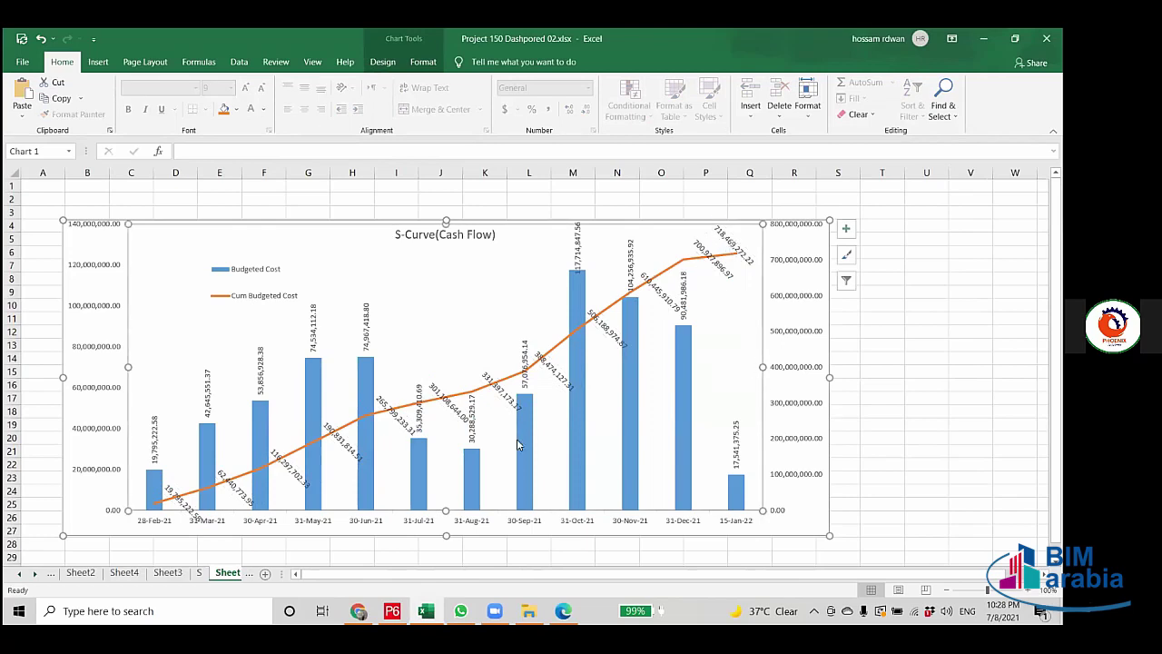
Move the 28-Feb-21 cumulative data label up, clear of the date axis.
{"action": "scroll", "coordinate": [282, 443], "scroll_direction": "down", "scroll_amount": 1}
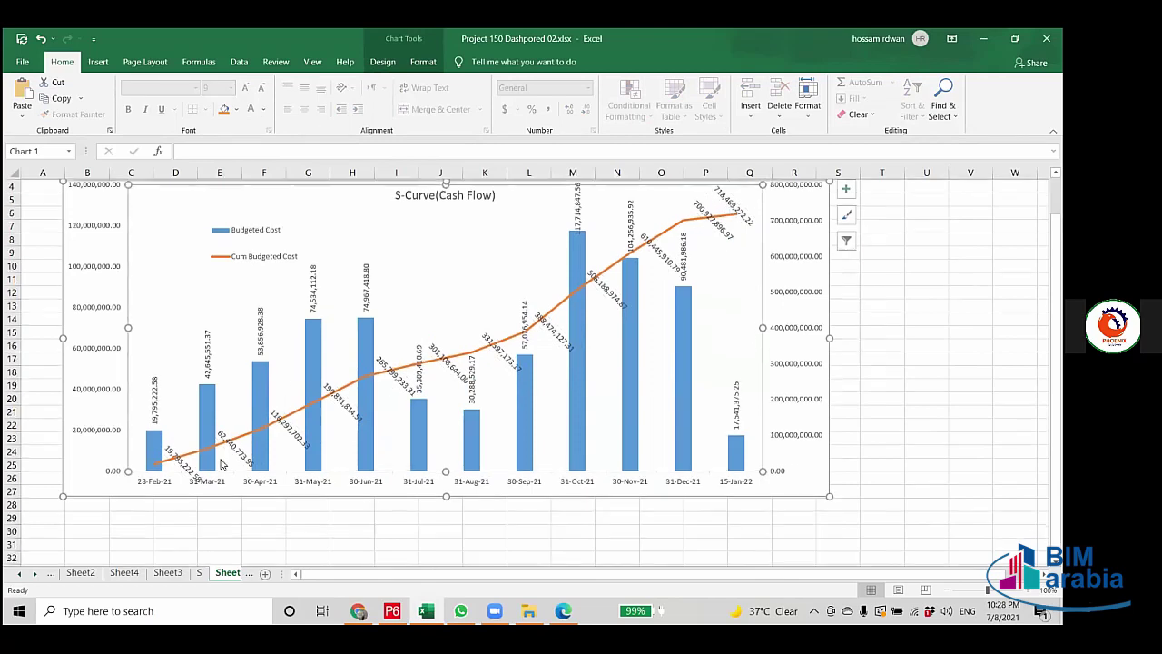
{"action": "left_click", "coordinate": [169, 448]}
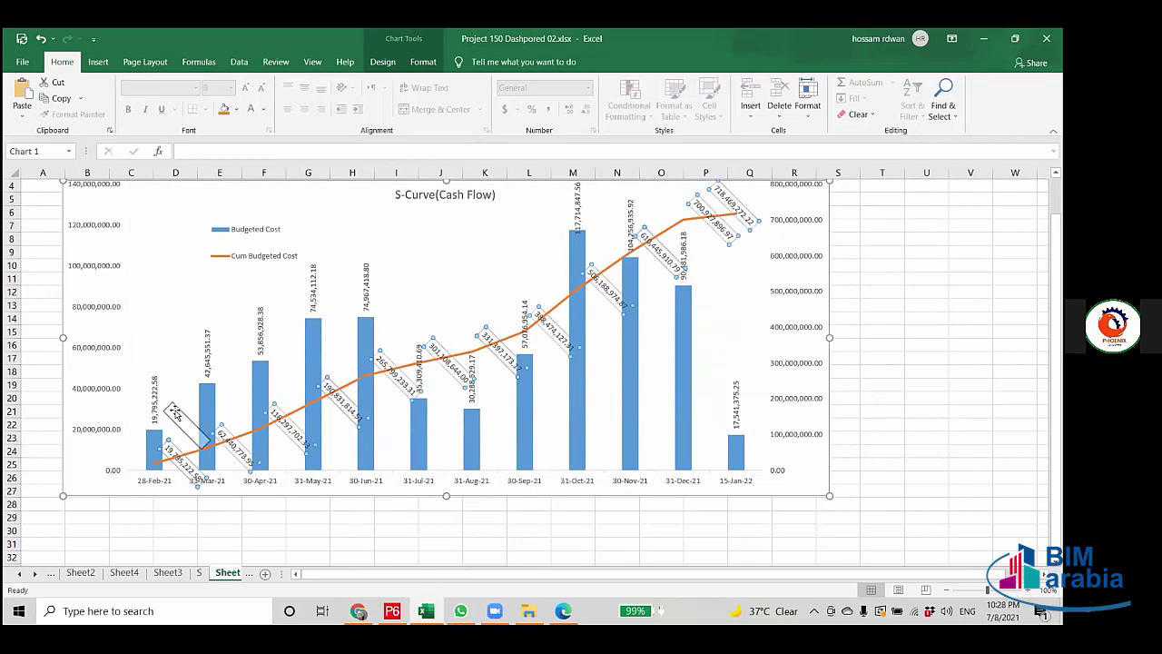
{"action": "left_click", "coordinate": [169, 448]}
{"action": "left_click_drag", "start_coordinate": [170, 455], "coordinate": [172, 427]}
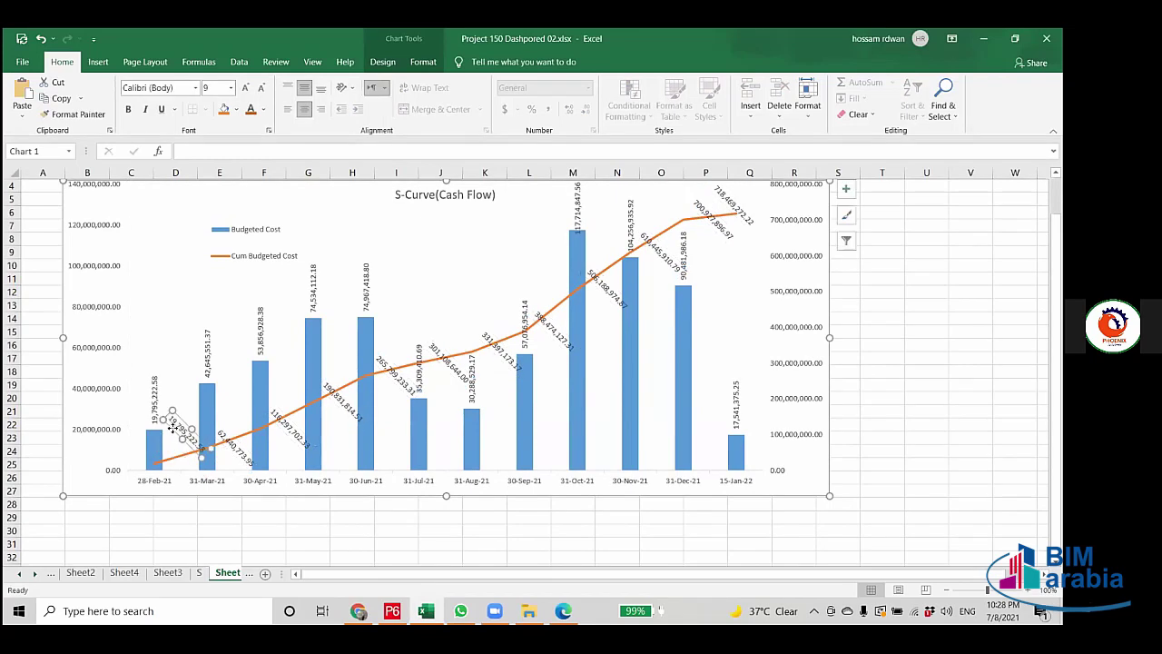
{"action": "left_click", "coordinate": [926, 450]}
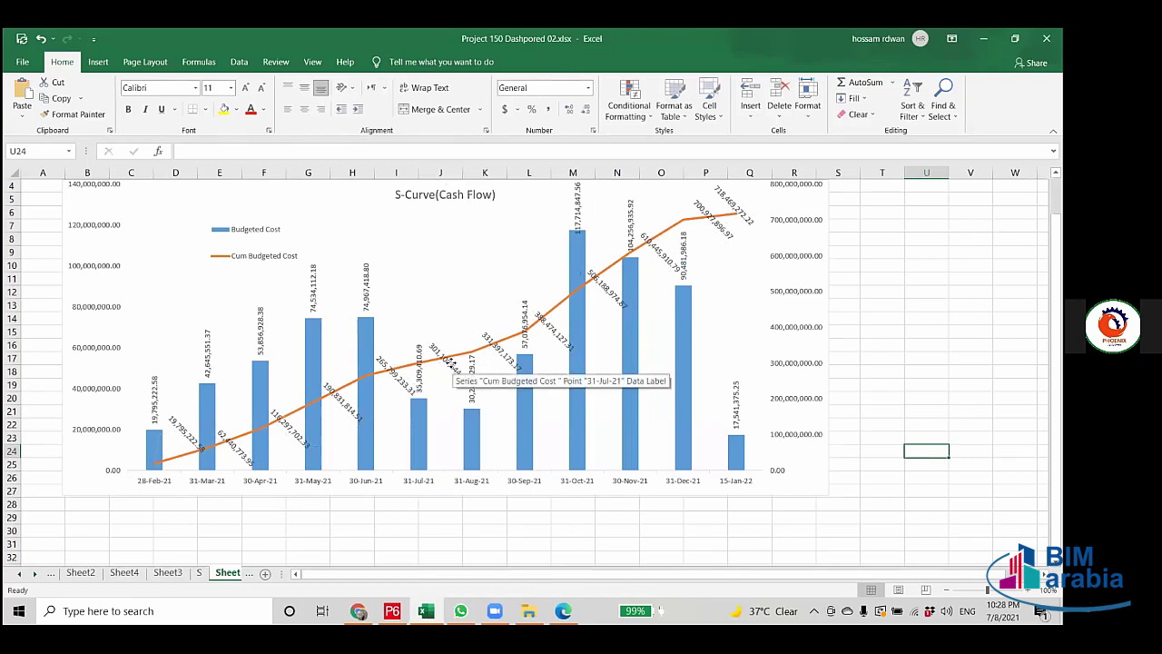
Move the 31-Jul-21 cumulative data label up above the line.
{"action": "left_click", "coordinate": [436, 366]}
{"action": "left_click_drag", "start_coordinate": [436, 366], "coordinate": [438, 316]}
{"action": "left_click", "coordinate": [444, 356]}
{"action": "left_click", "coordinate": [936, 447]}
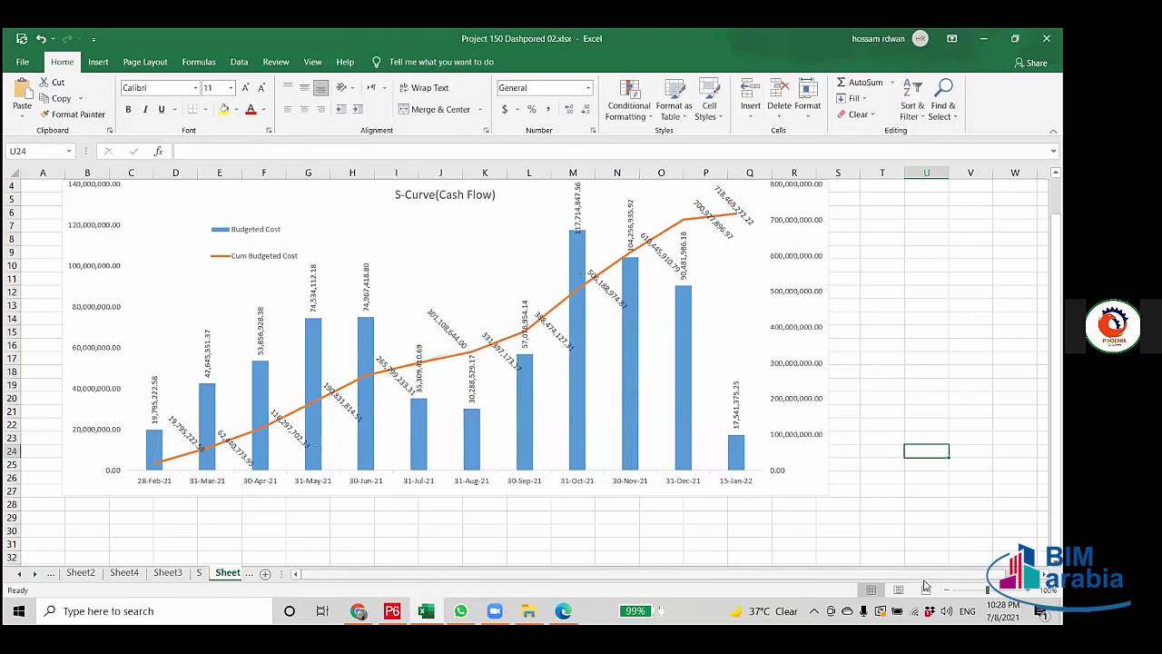
Change the font colour of all Cum Budgeted Cost data labels to dark orange.
{"action": "left_click", "coordinate": [495, 354]}
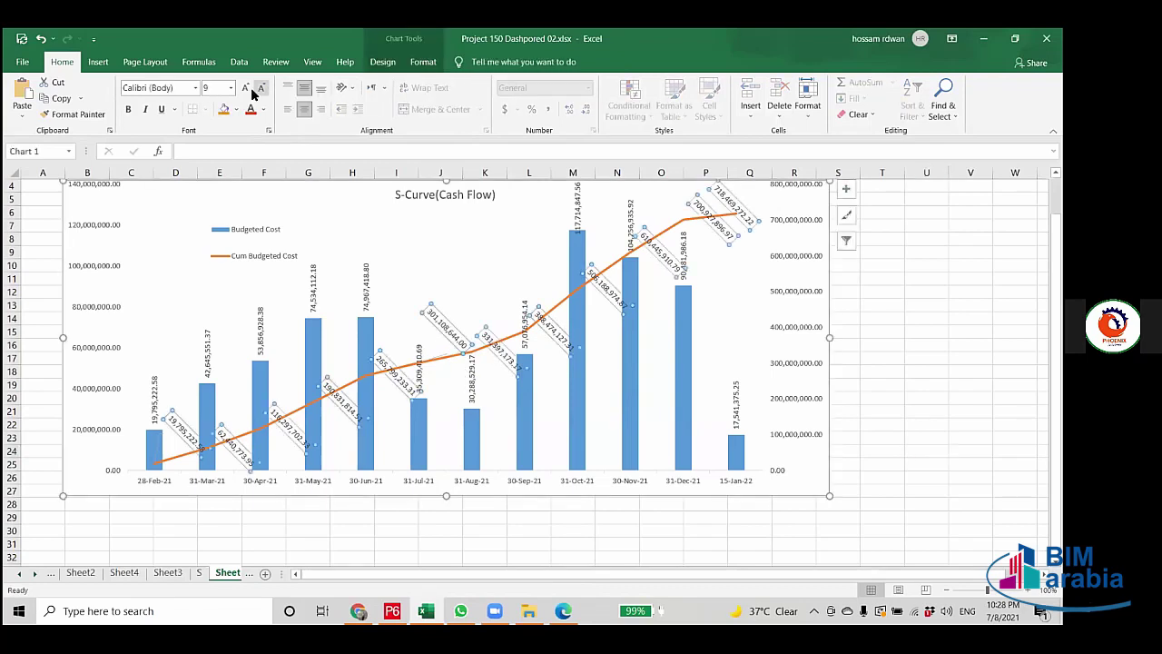
{"action": "left_click", "coordinate": [246, 116]}
{"action": "left_click", "coordinate": [880, 425]}
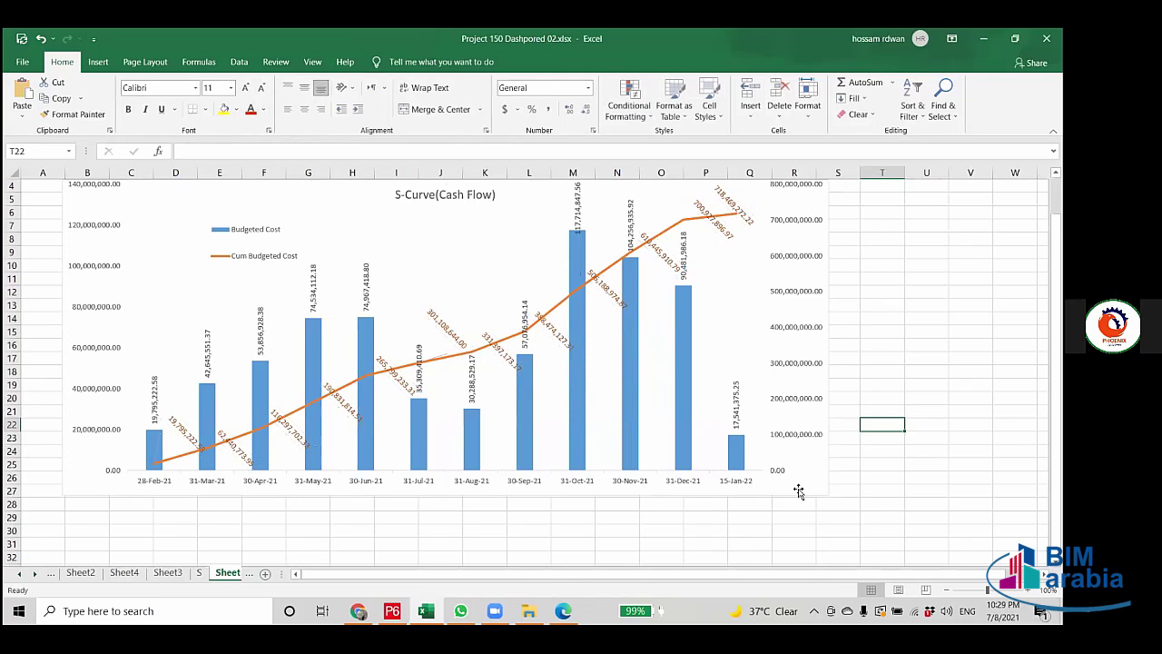
Enlarge the chart slightly to the end of row 28 and apply the chart style with the dark background.
{"action": "left_click", "coordinate": [805, 483]}
{"action": "left_click_drag", "start_coordinate": [826, 497], "coordinate": [841, 509]}
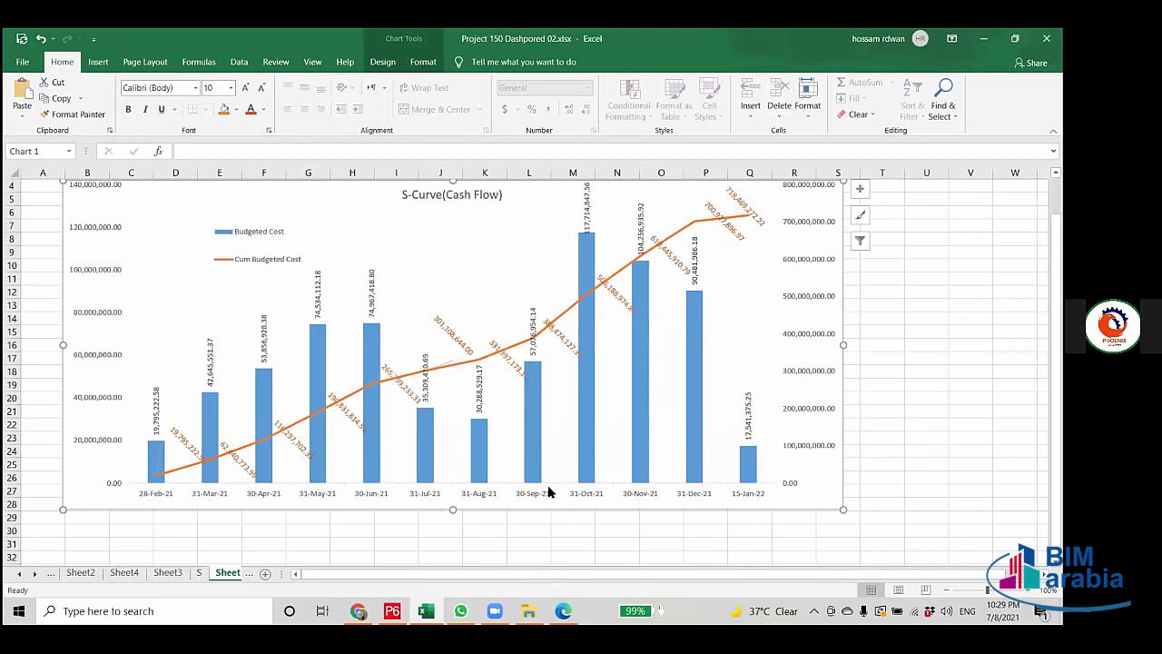
{"action": "left_click", "coordinate": [493, 222]}
{"action": "left_click", "coordinate": [383, 62]}
{"action": "left_click", "coordinate": [462, 100]}
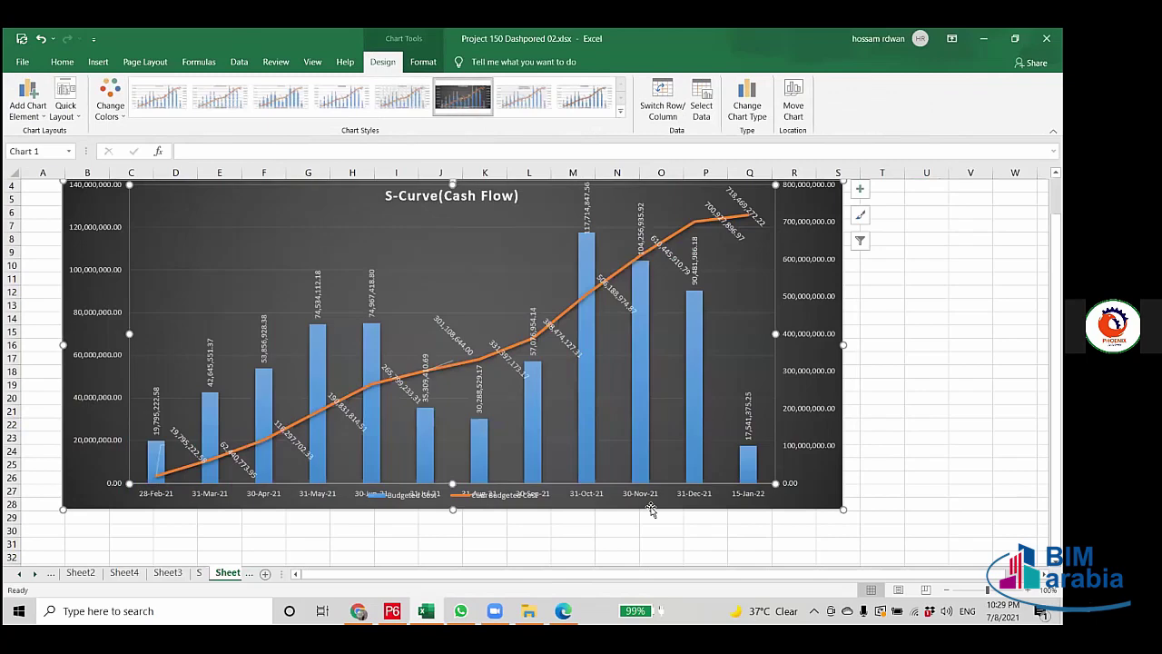
Move the legend to the plot's upper-left area and make it narrower and taller so its two entries stack vertically.
{"action": "left_click", "coordinate": [393, 497]}
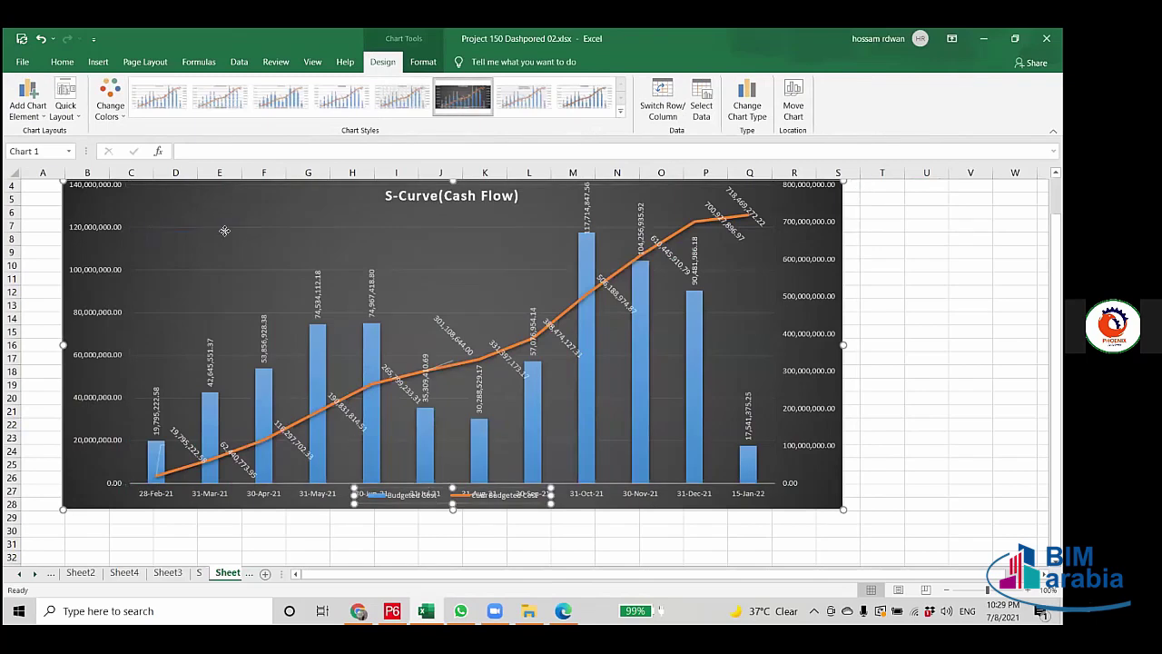
{"action": "left_click_drag", "start_coordinate": [256, 223], "coordinate": [256, 223]}
{"action": "key", "text": "Escape"}
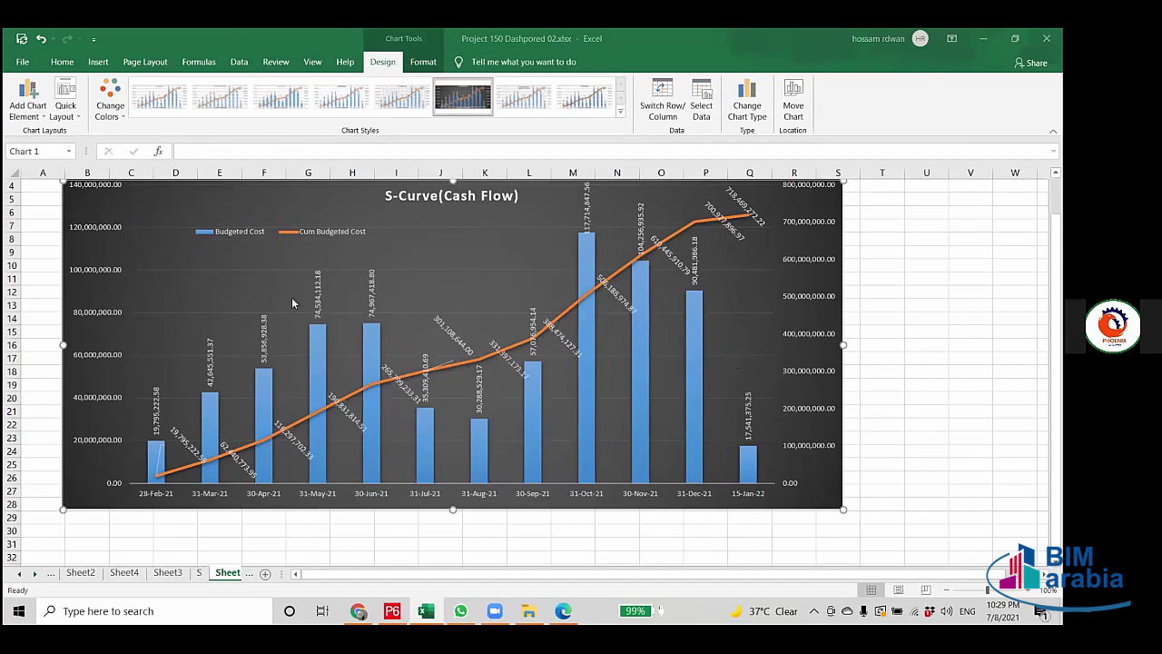
{"action": "left_click", "coordinate": [259, 269]}
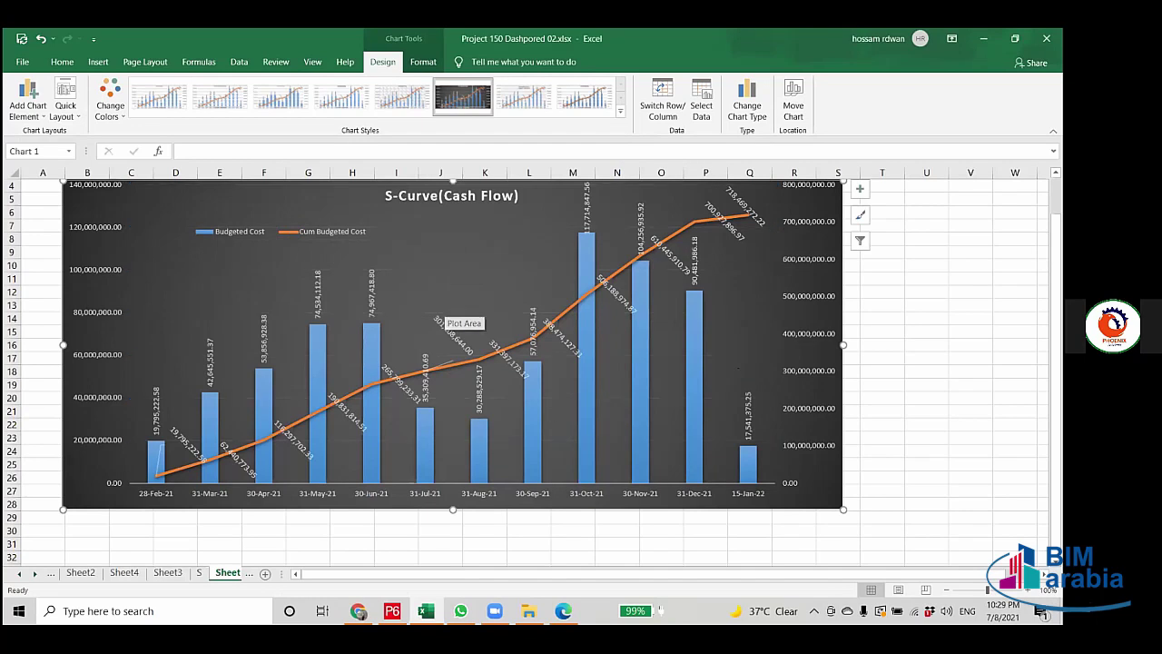
{"action": "left_click", "coordinate": [278, 233]}
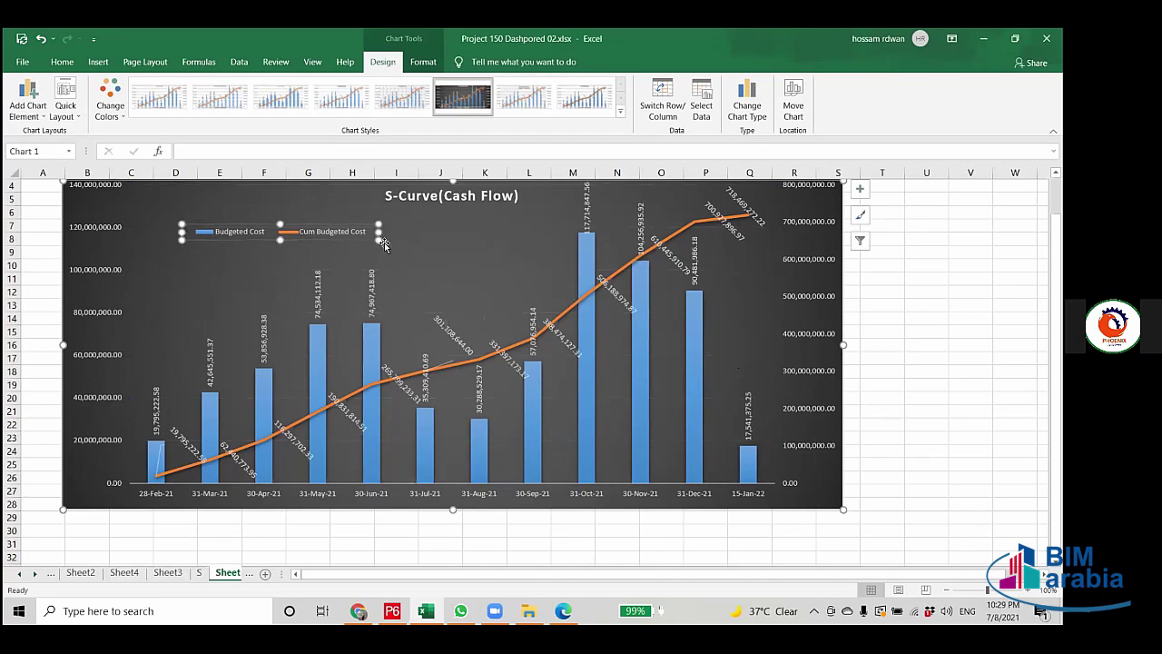
{"action": "left_click_drag", "start_coordinate": [381, 233], "coordinate": [240, 291]}
{"action": "left_click", "coordinate": [971, 410]}
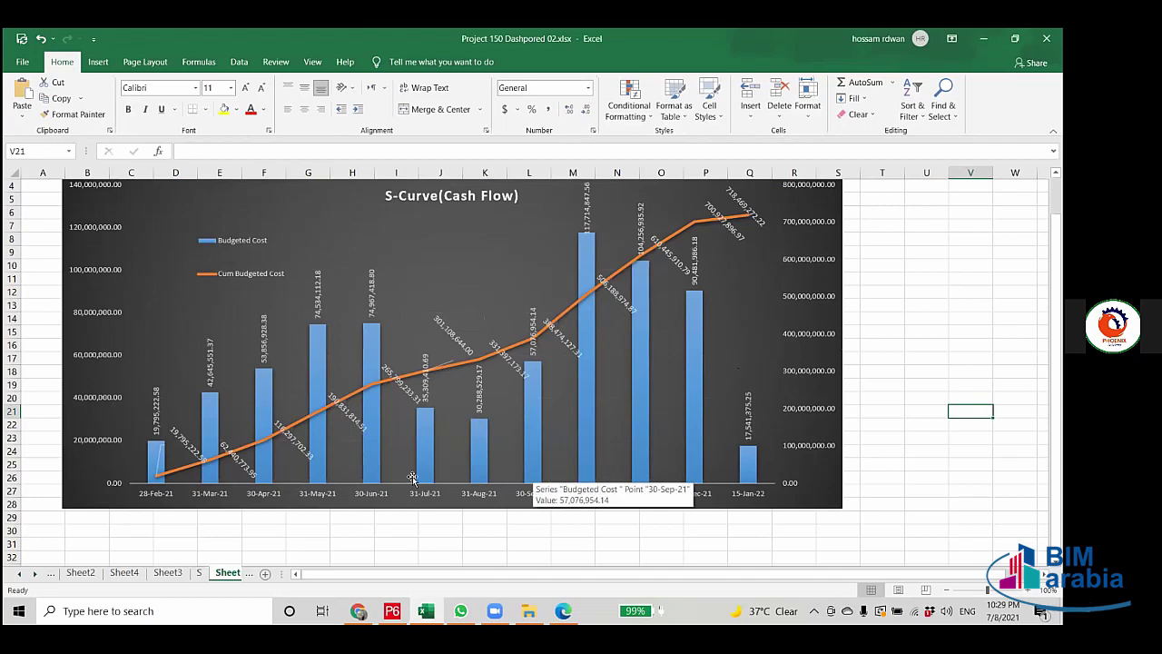
Switch to the Data Al Shifa Site 61 worksheet.
{"action": "left_click", "coordinate": [25, 574]}
{"action": "left_click", "coordinate": [24, 574]}
{"action": "left_click", "coordinate": [24, 574]}
{"action": "left_click", "coordinate": [109, 573]}
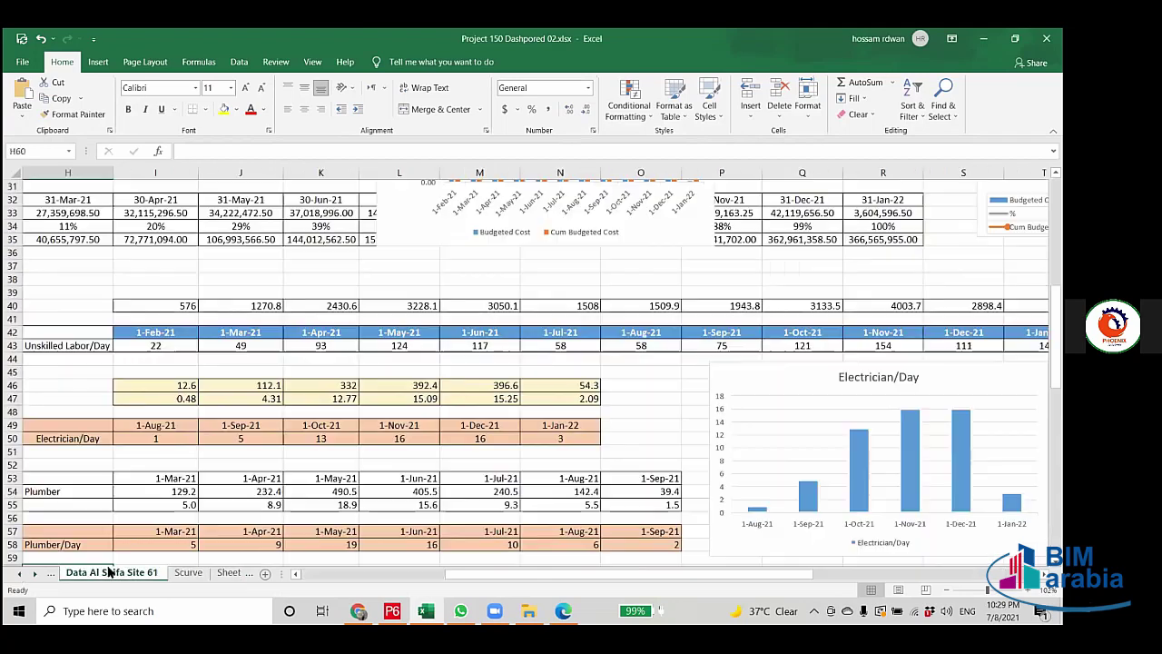
Copy the picture of stacked banknotes from the dark S-curve chart on Sheet2.
{"action": "left_click", "coordinate": [188, 572]}
{"action": "scroll", "coordinate": [330, 427], "scroll_direction": "up", "scroll_amount": 3}
{"action": "scroll", "coordinate": [330, 427], "scroll_direction": "up", "scroll_amount": 5}
{"action": "left_click", "coordinate": [234, 572]}
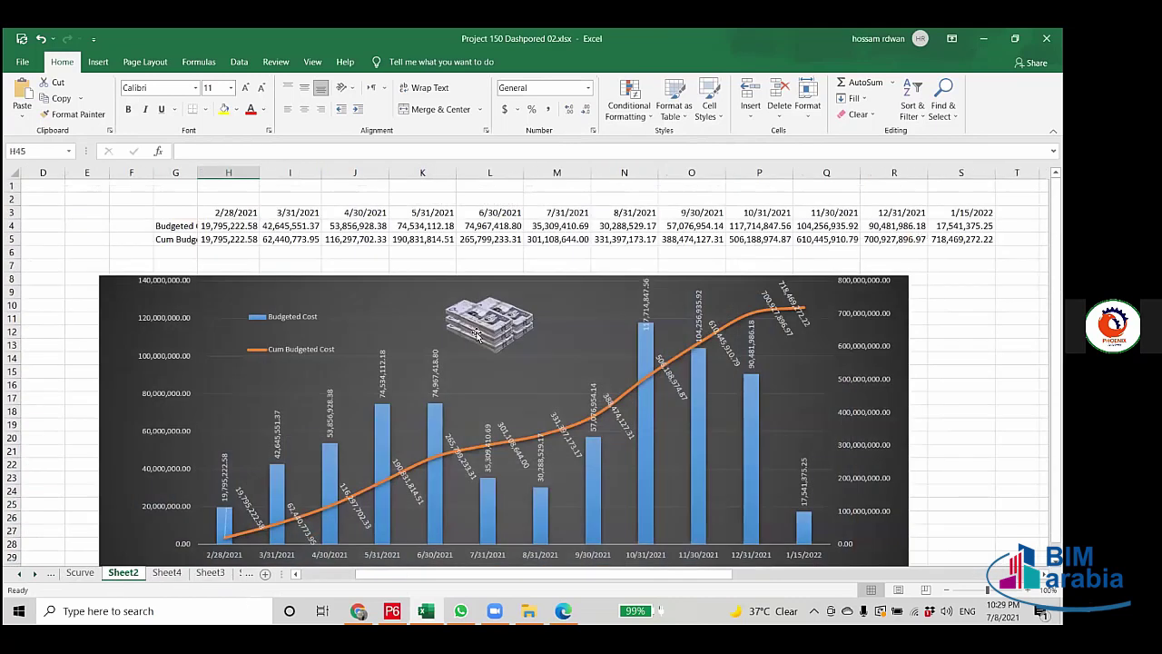
{"action": "left_click", "coordinate": [476, 336]}
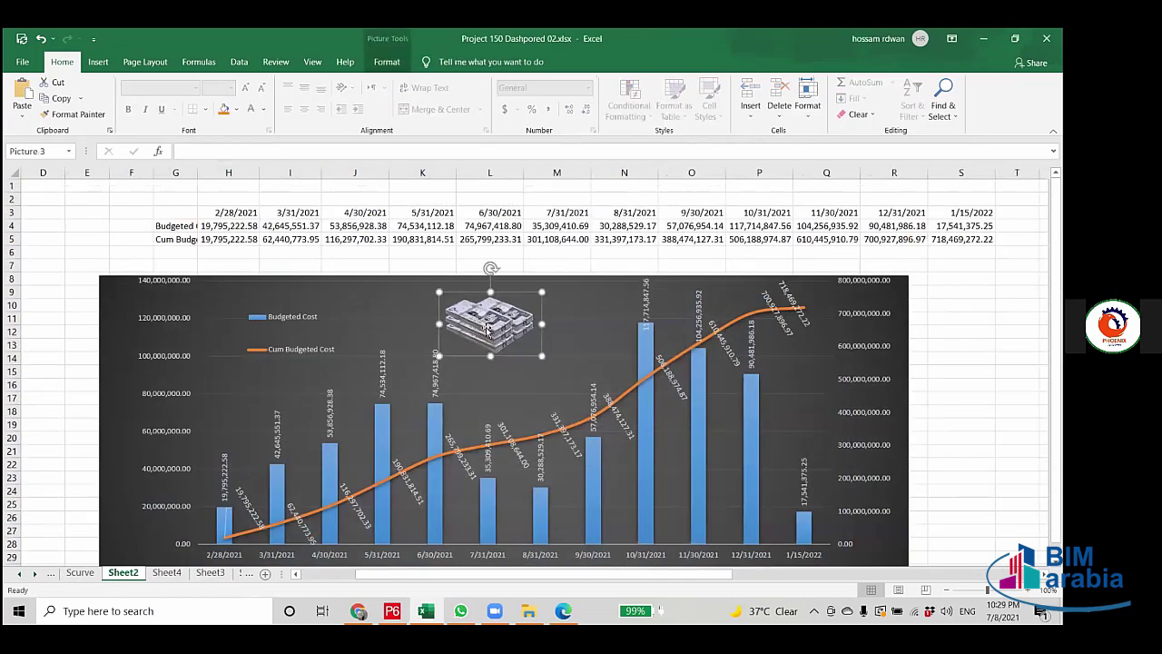
{"action": "right_click", "coordinate": [478, 336]}
{"action": "key", "text": "Escape"}
Return to the Sheet11 worksheet that holds the styled S-Curve(Cash Flow) chart.
{"action": "left_click", "coordinate": [35, 573]}
{"action": "left_click", "coordinate": [35, 573]}
{"action": "left_click", "coordinate": [35, 573]}
{"action": "left_click", "coordinate": [173, 572]}
{"action": "left_click", "coordinate": [216, 573]}
{"action": "left_click", "coordinate": [172, 572]}
{"action": "left_click", "coordinate": [129, 572]}
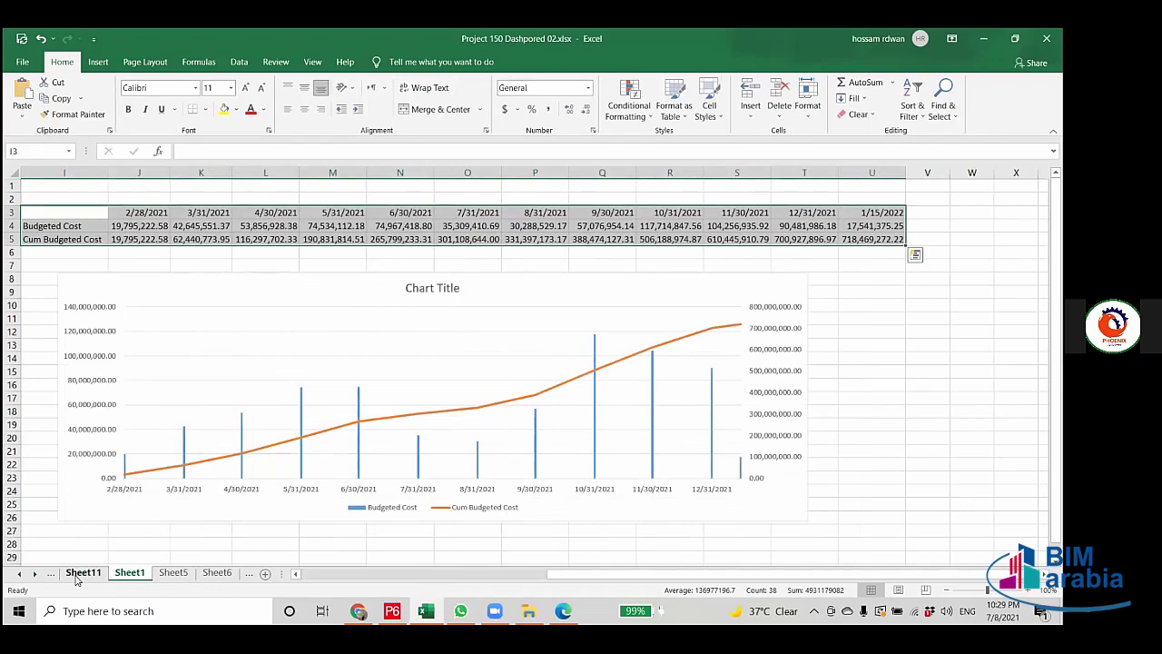
{"action": "left_click", "coordinate": [82, 573]}
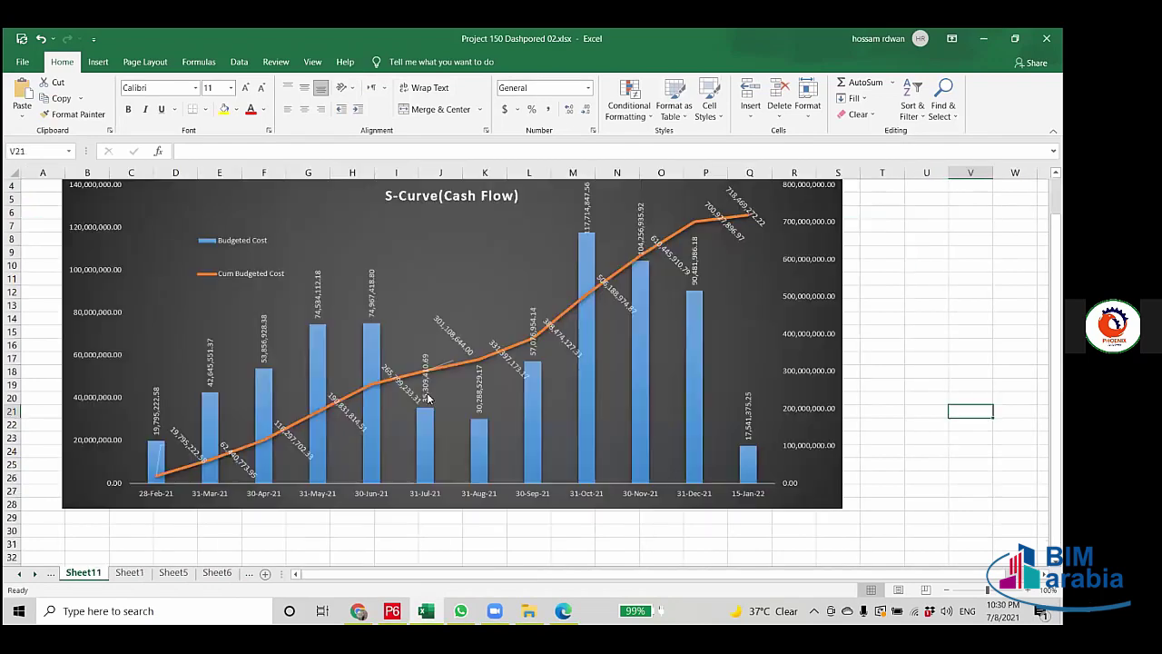
Paste the banknote picture and place it on the chart just below the S-Curve(Cash Flow) title.
{"action": "scroll", "coordinate": [426, 390], "scroll_direction": "up", "scroll_amount": 1}
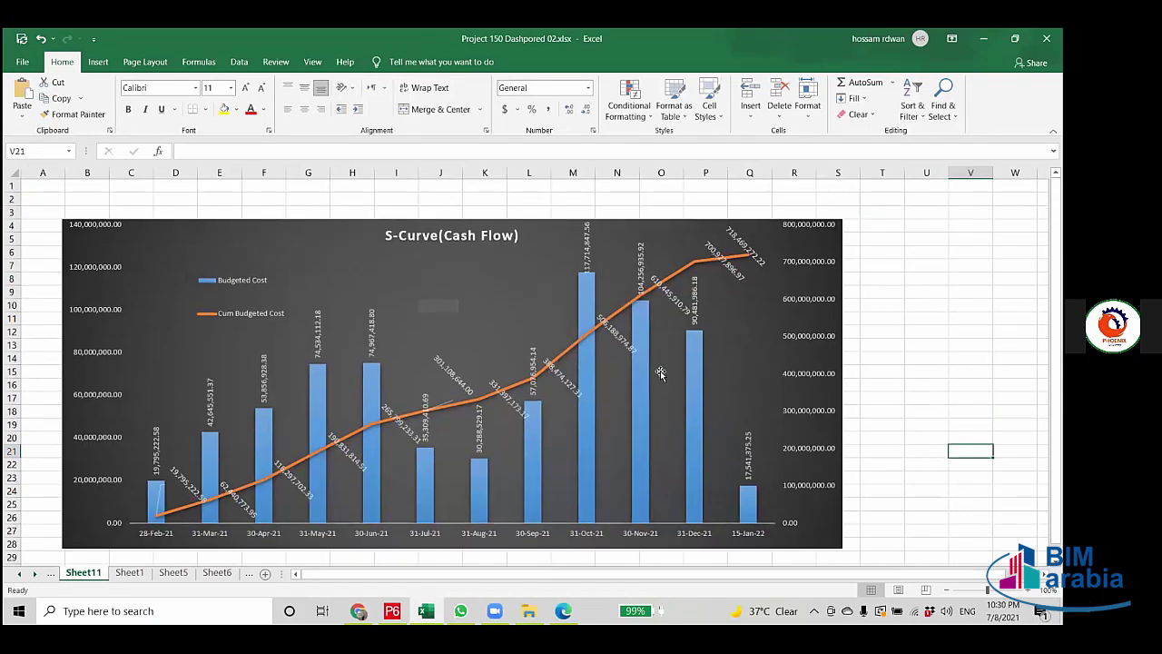
{"action": "key", "text": "ctrl+v"}
{"action": "left_click_drag", "start_coordinate": [1005, 490], "coordinate": [447, 297]}
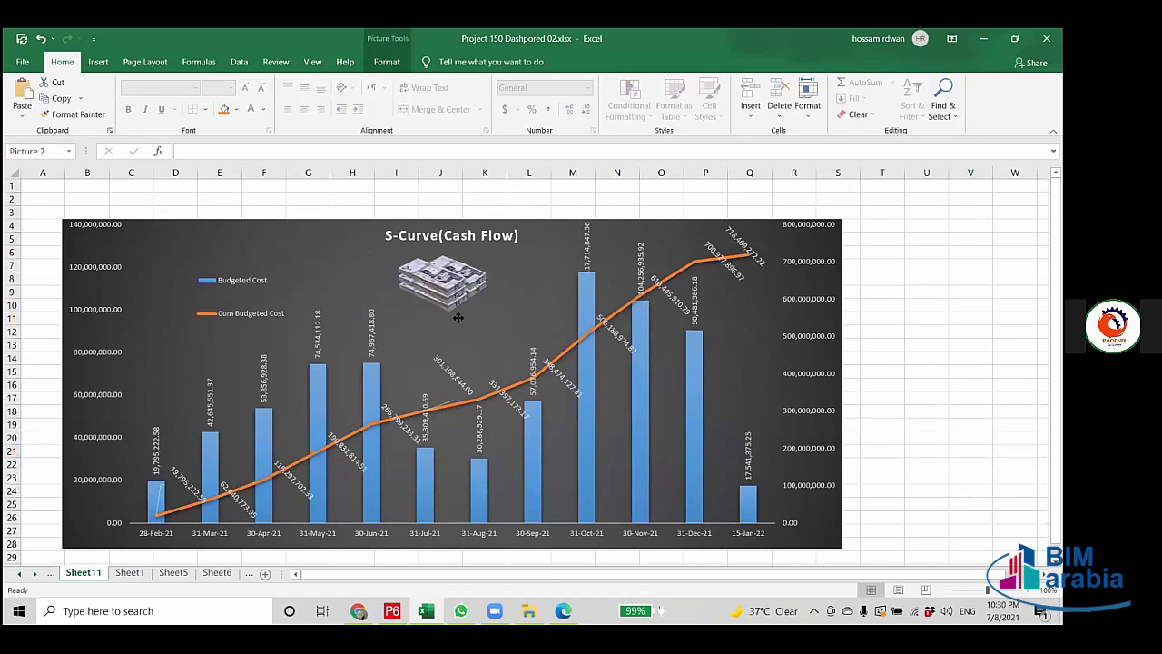
{"action": "left_click", "coordinate": [968, 385]}
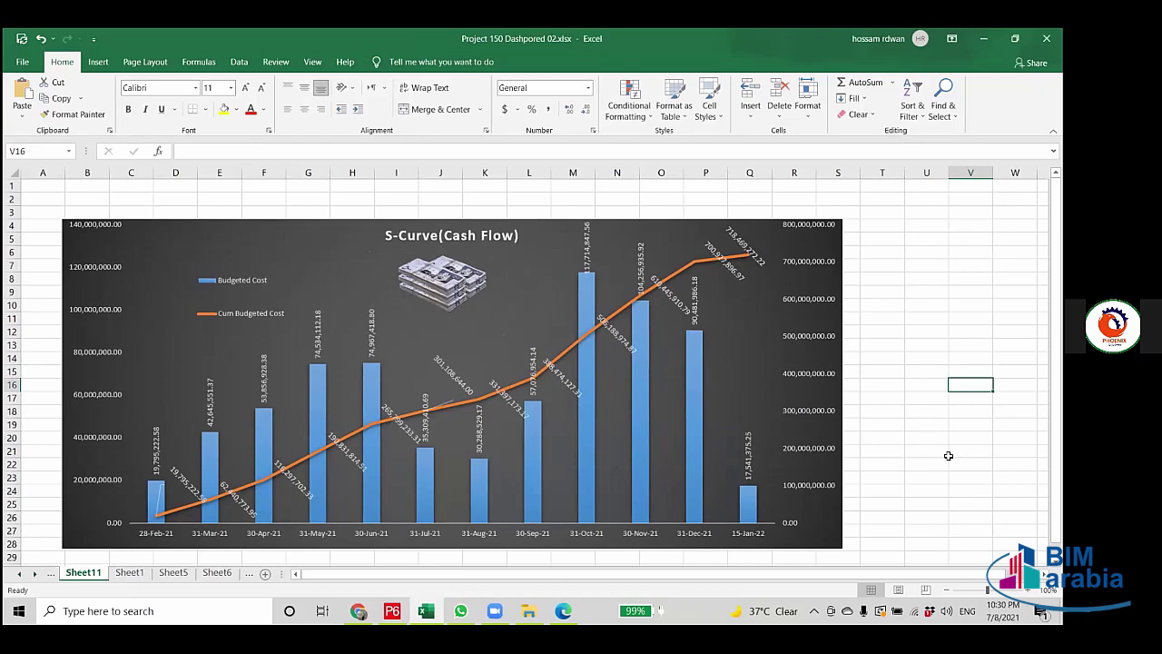
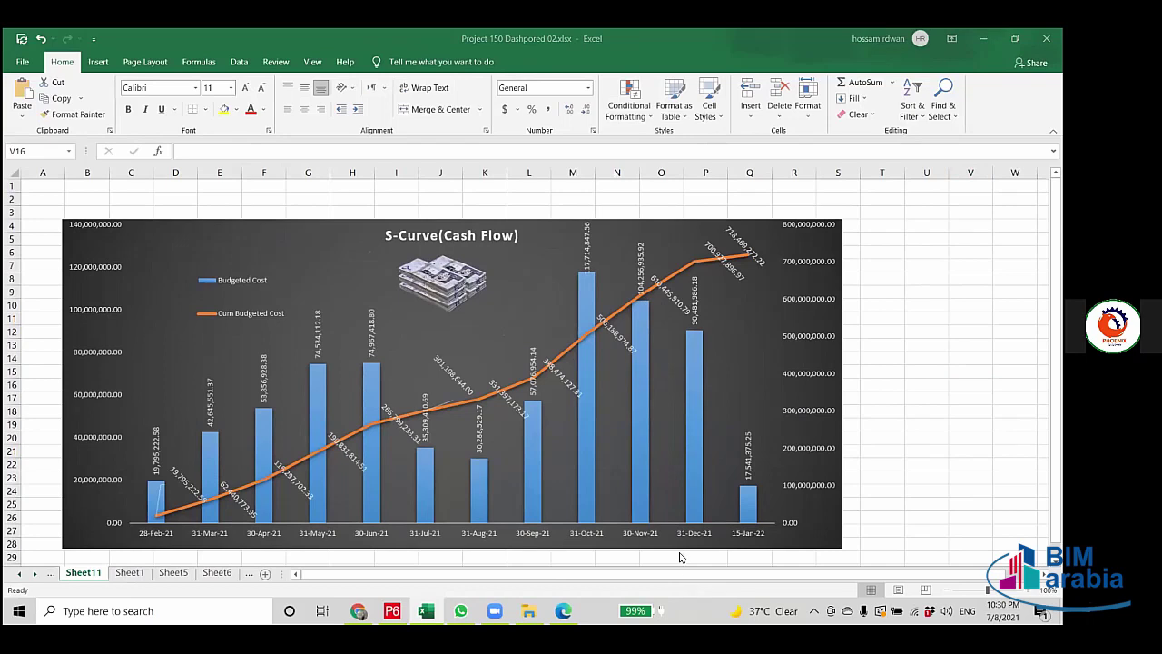
Insert the picture 44.jpg from the Session 12 folder, shrunk to about 3.28 inches square beside the chart.
{"action": "left_click", "coordinate": [99, 62]}
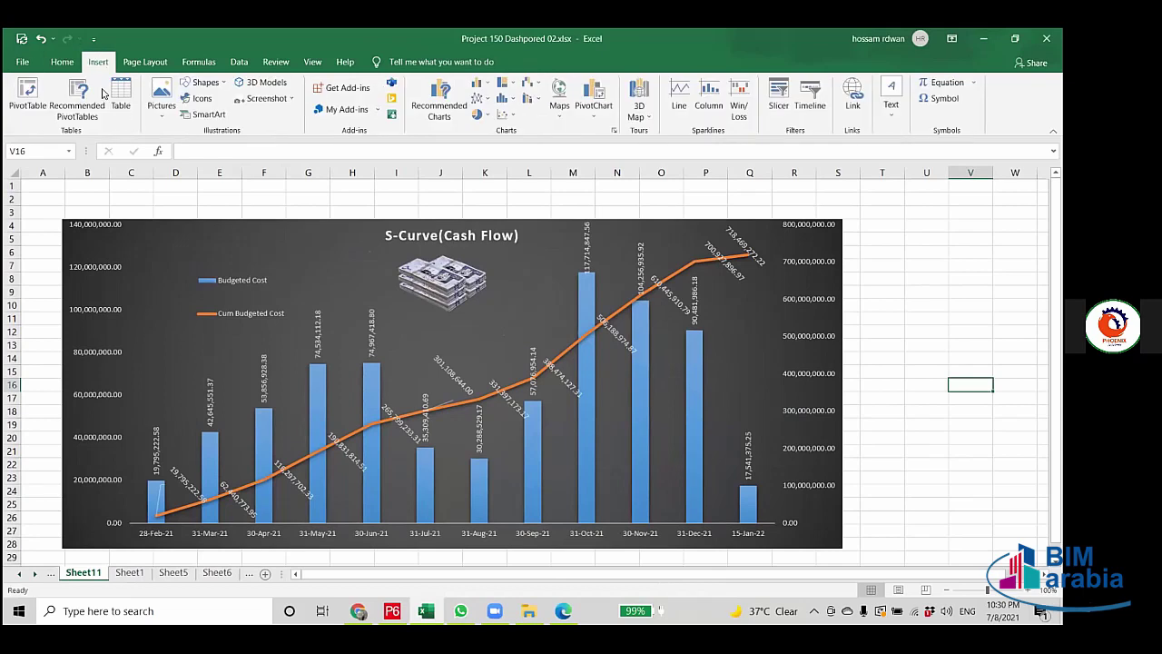
{"action": "left_click", "coordinate": [162, 98]}
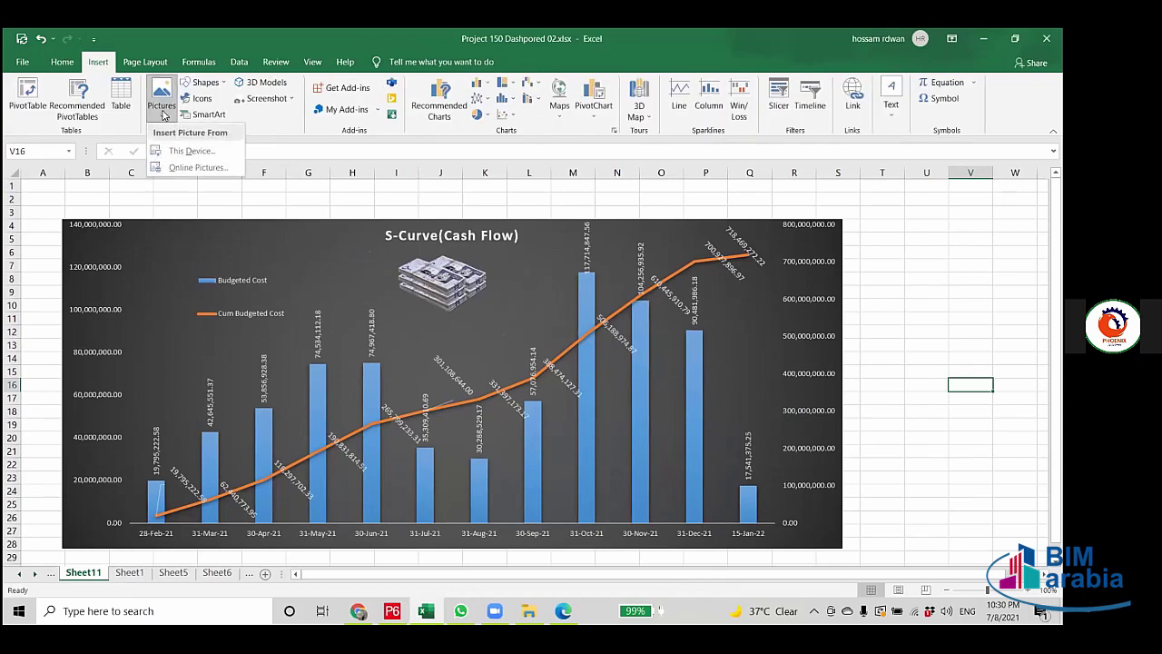
{"action": "left_click", "coordinate": [196, 151]}
{"action": "left_click", "coordinate": [398, 145]}
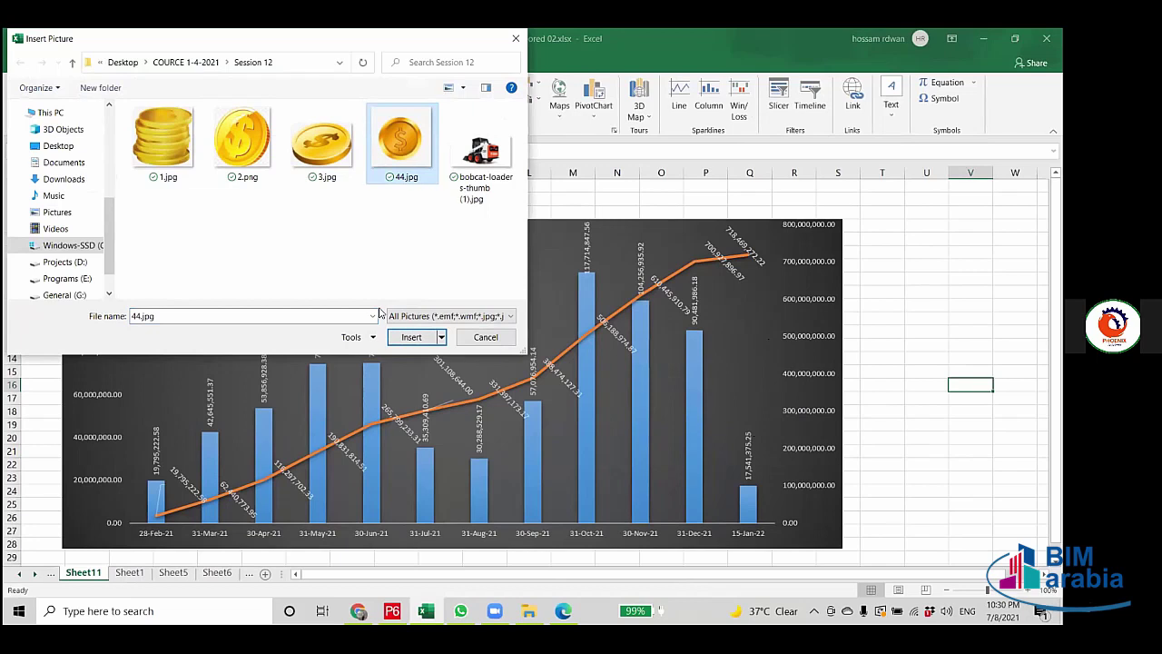
{"action": "left_click", "coordinate": [411, 336]}
{"action": "left_click_drag", "start_coordinate": [953, 394], "coordinate": [757, 327]}
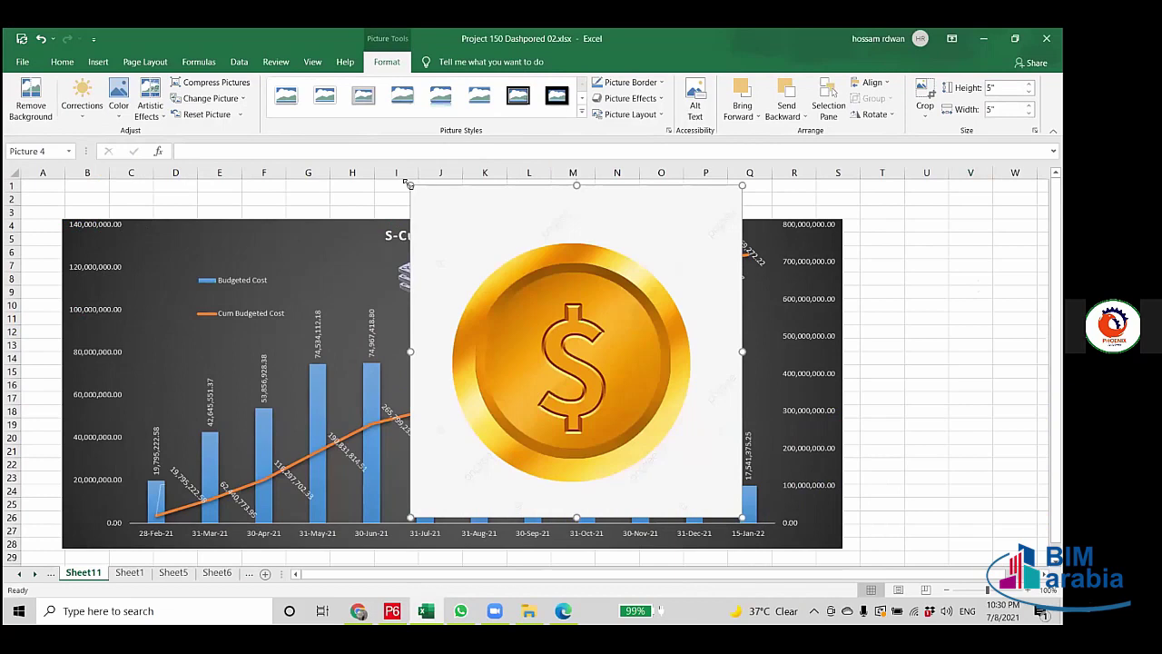
{"action": "left_click_drag", "start_coordinate": [408, 184], "coordinate": [525, 301]}
{"action": "left_click_drag", "start_coordinate": [599, 389], "coordinate": [925, 358]}
Try the gold coin picture at about 1.08 inches square beside the chart title and delete it.
{"action": "left_click", "coordinate": [445, 284]}
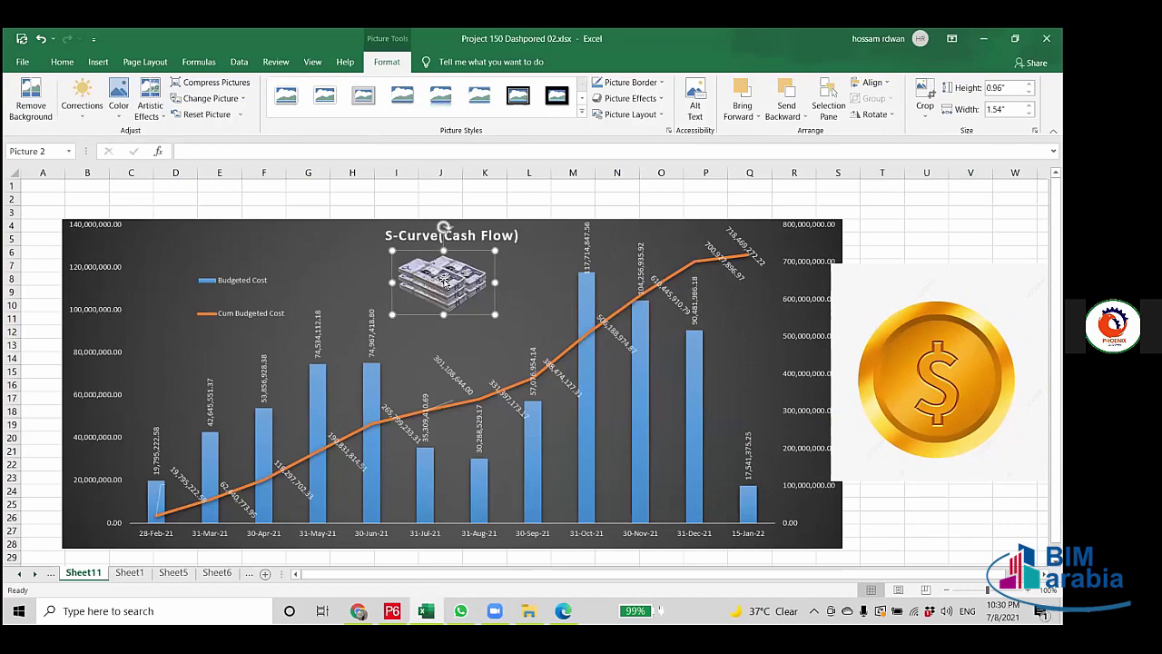
{"action": "left_click", "coordinate": [886, 322]}
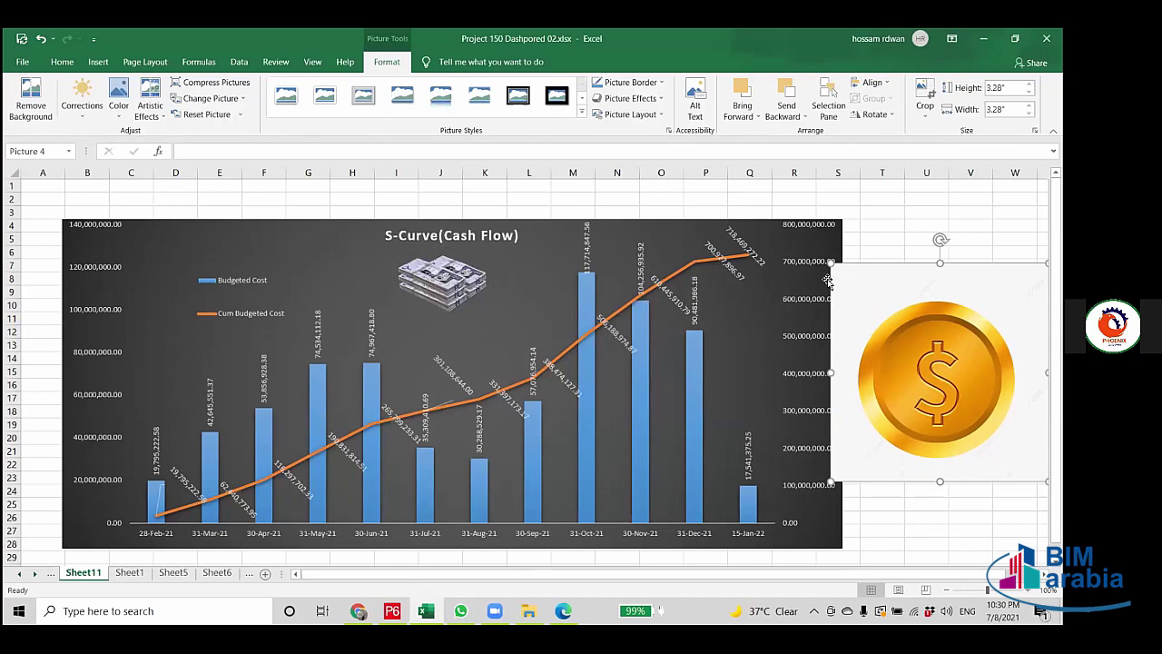
{"action": "left_click_drag", "start_coordinate": [831, 264], "coordinate": [869, 302]}
{"action": "mouse_move", "coordinate": [941, 353]}
{"action": "left_mouse_down"}
{"action": "mouse_move", "coordinate": [769, 341]}
{"action": "mouse_move", "coordinate": [925, 364]}
{"action": "left_mouse_up"}
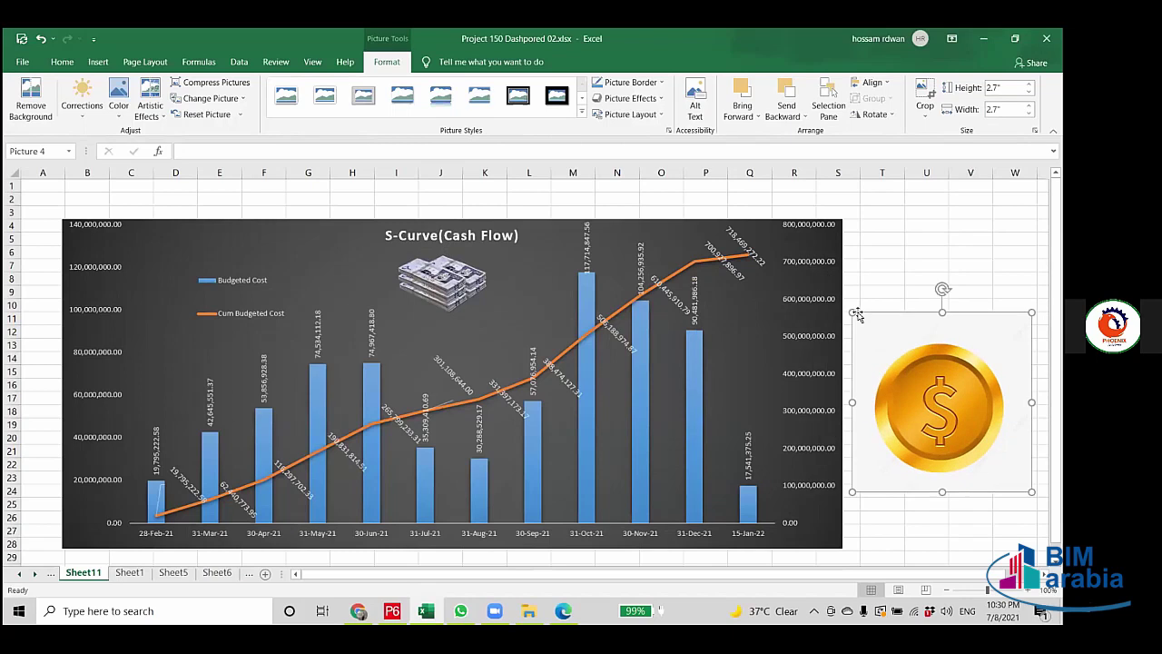
{"action": "left_click_drag", "start_coordinate": [851, 312], "coordinate": [896, 356]}
{"action": "left_click_drag", "start_coordinate": [1013, 492], "coordinate": [252, 300]}
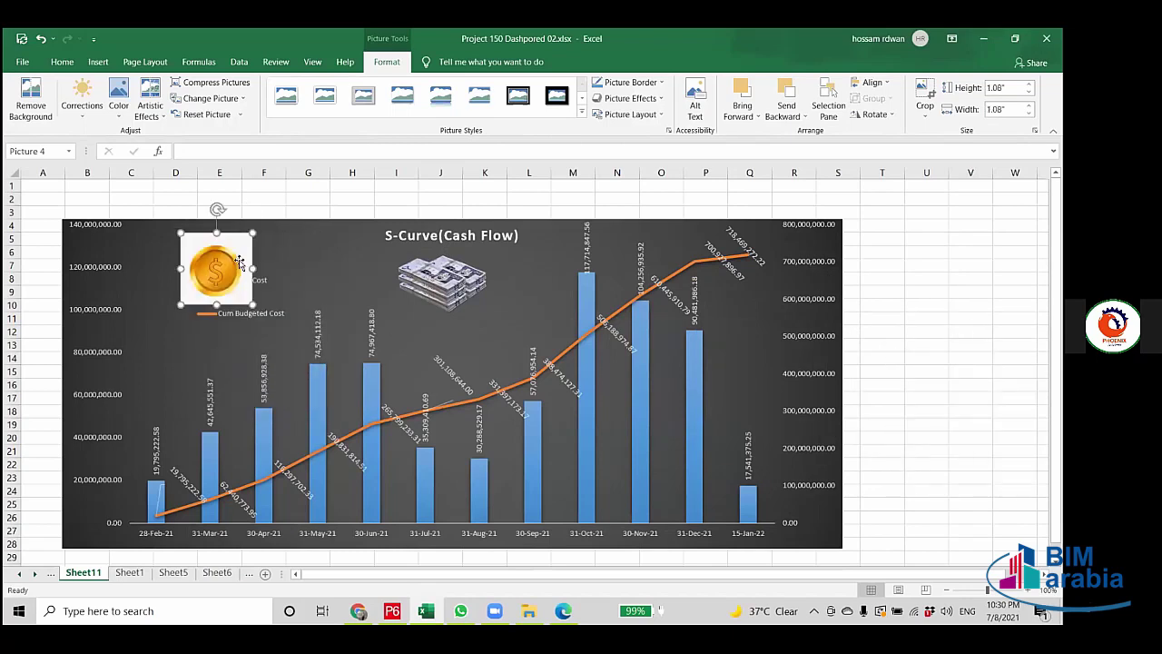
{"action": "left_click_drag", "start_coordinate": [215, 255], "coordinate": [327, 244]}
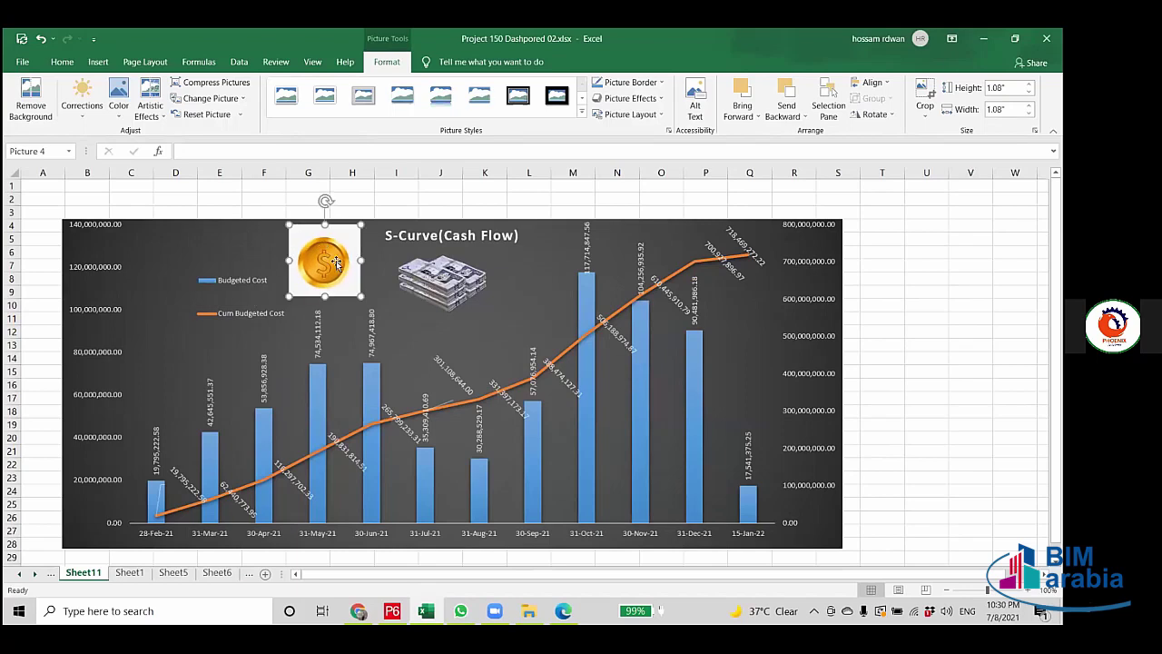
{"action": "key", "text": "Delete"}
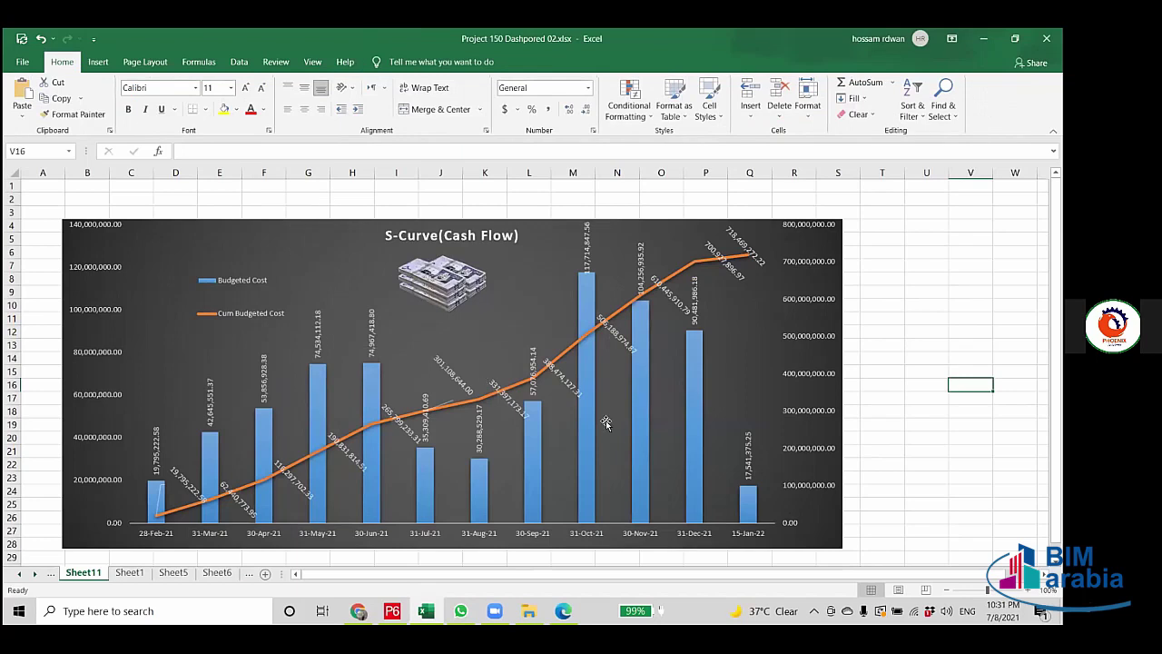
Switch to Primavera P6 and open the project's Resource Assignments view.
{"action": "scroll", "coordinate": [618, 432], "scroll_direction": "down", "scroll_amount": 1}
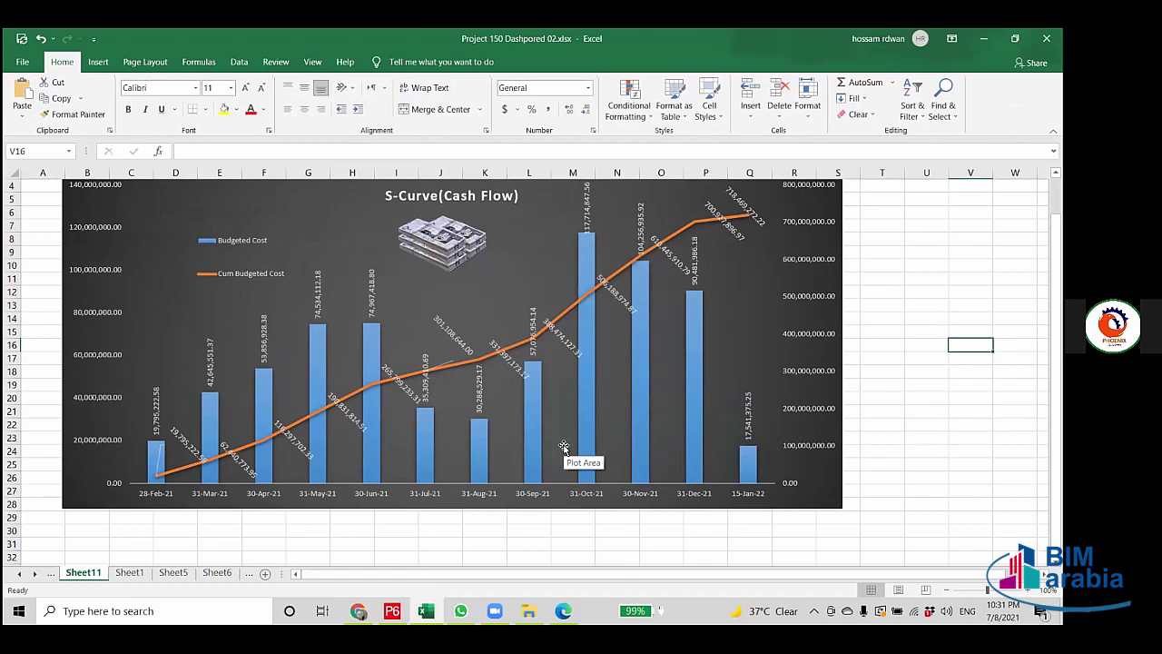
{"action": "left_click", "coordinate": [359, 612]}
{"action": "left_click", "coordinate": [392, 610]}
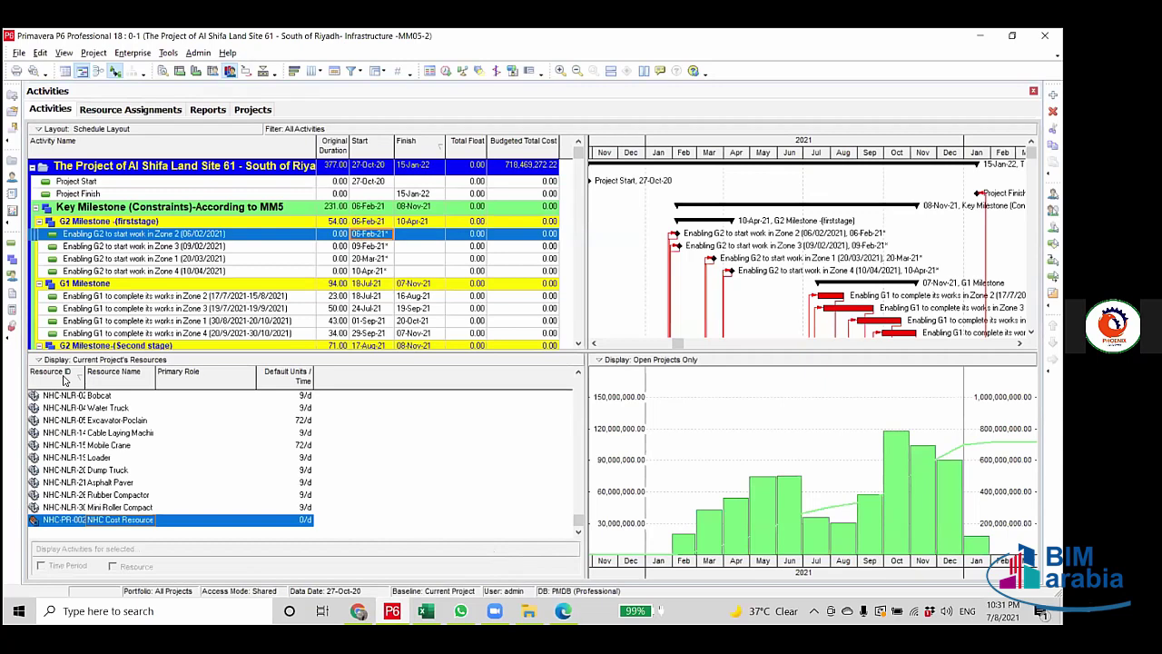
{"action": "left_click", "coordinate": [134, 109]}
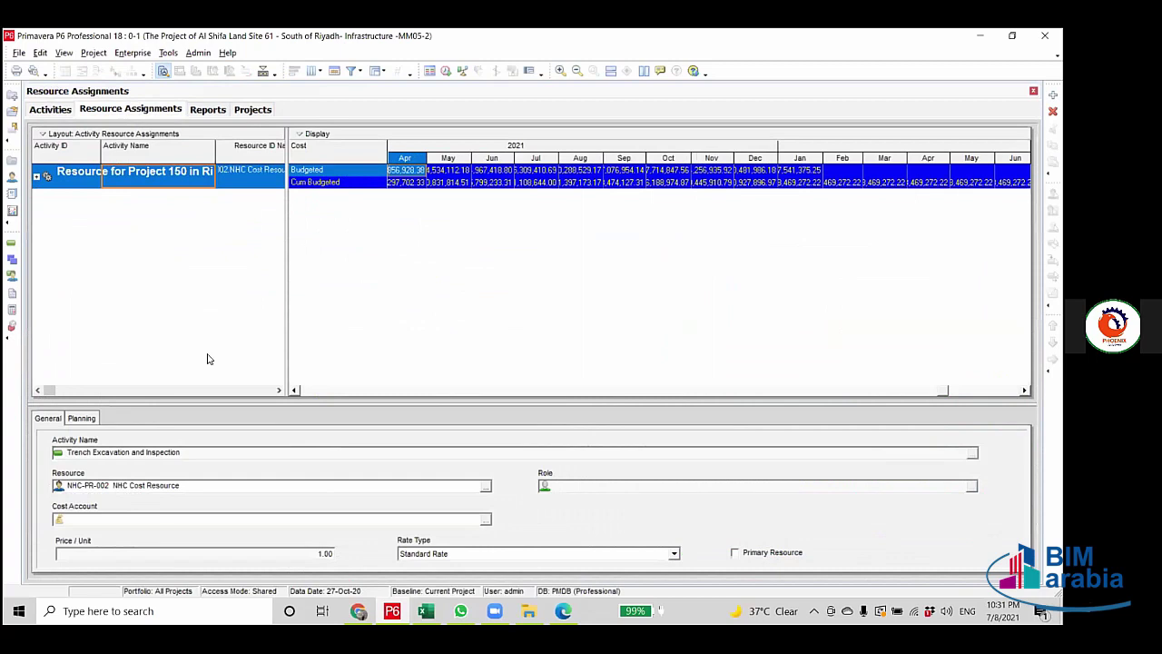
Filter the resource assignments to Resource ID Name is under NHC-NLR-02 Bobcat.
{"action": "left_click", "coordinate": [350, 72]}
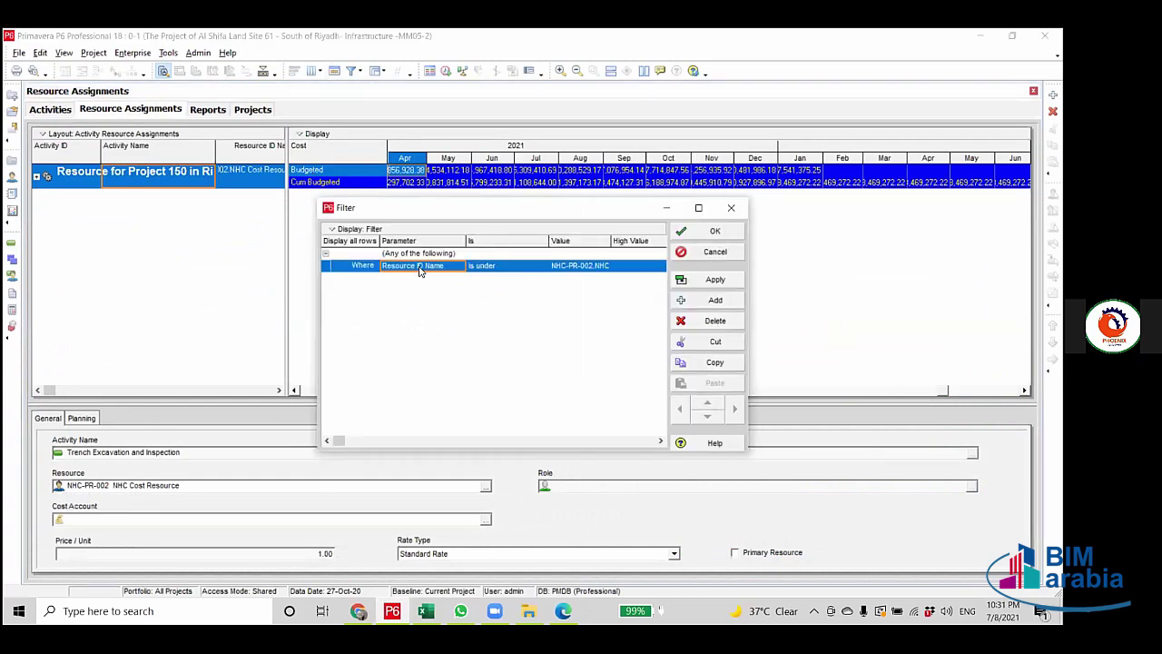
{"action": "left_click", "coordinate": [592, 265]}
{"action": "left_click", "coordinate": [605, 265]}
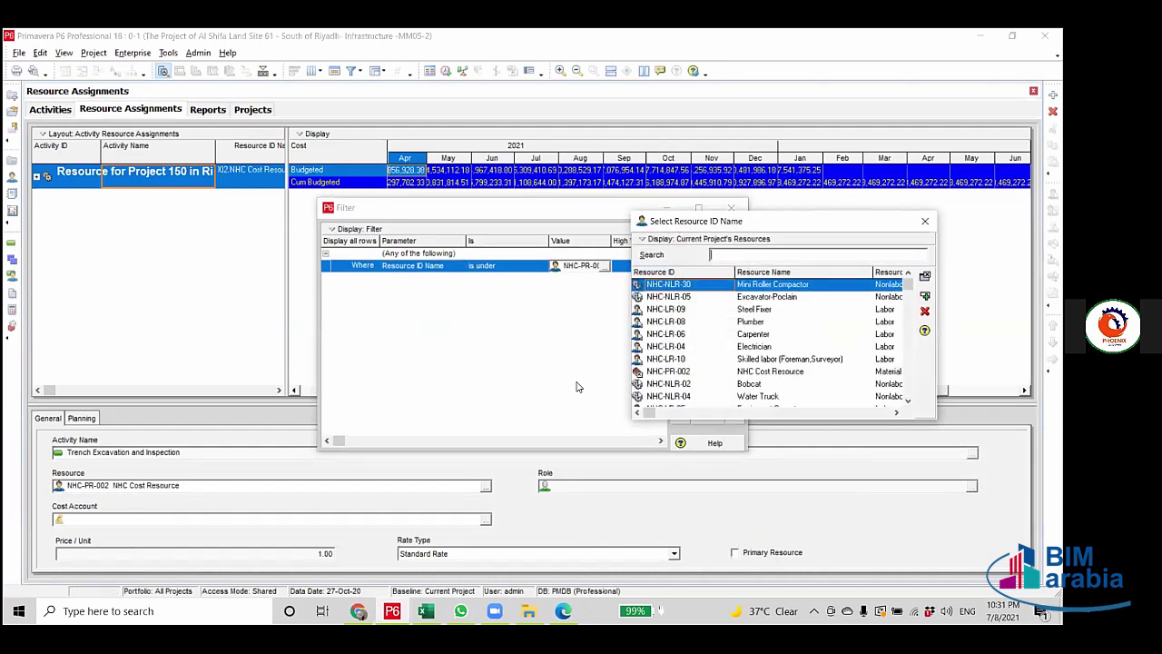
{"action": "left_click", "coordinate": [761, 334]}
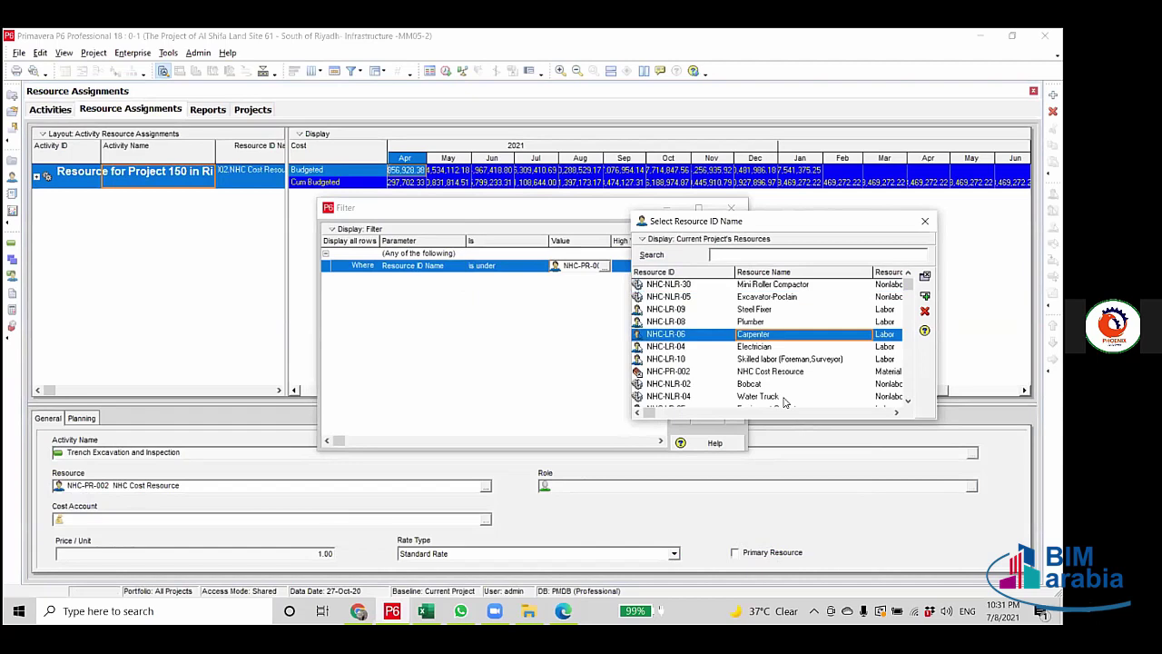
{"action": "left_click", "coordinate": [752, 385]}
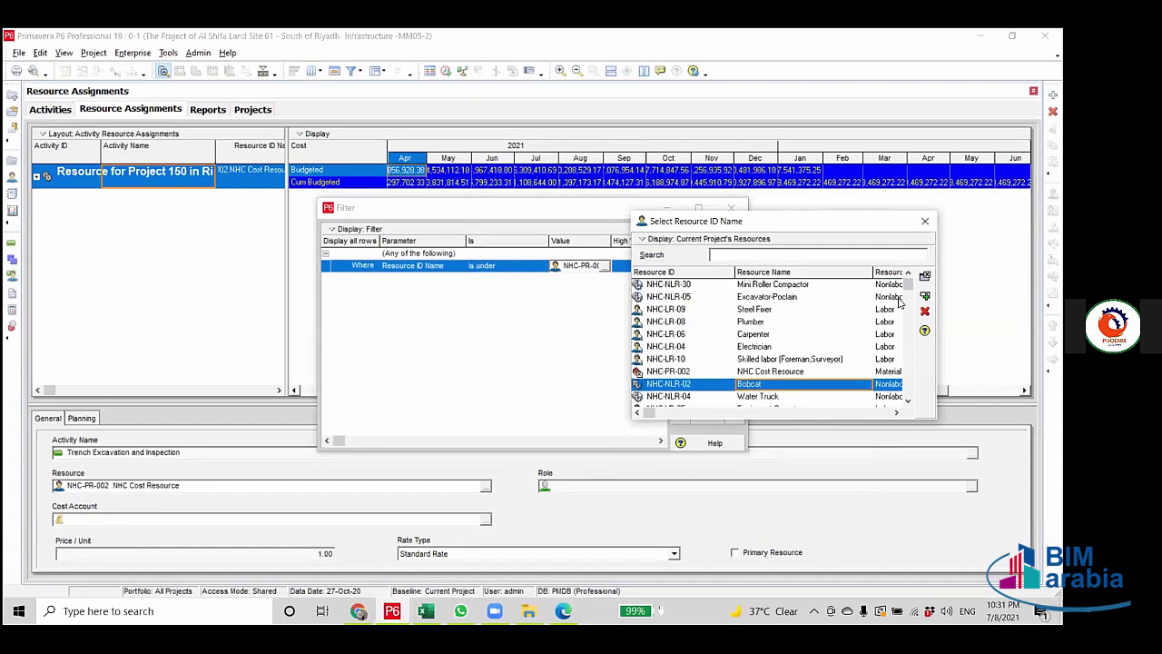
{"action": "left_click", "coordinate": [925, 297]}
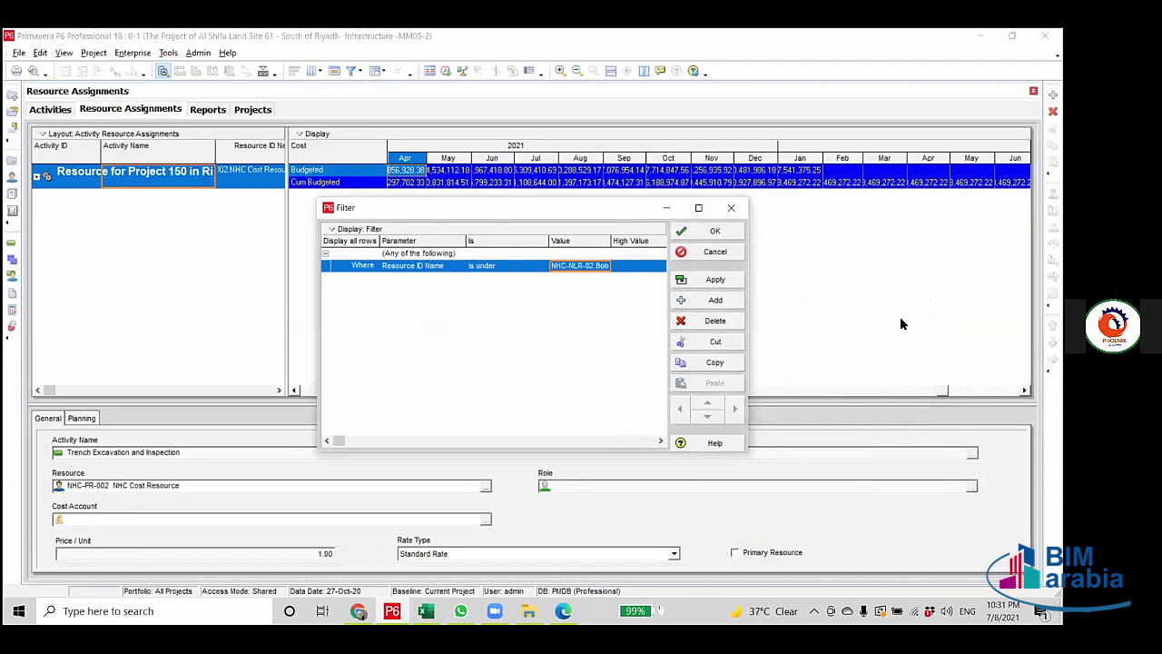
{"action": "left_click", "coordinate": [702, 279]}
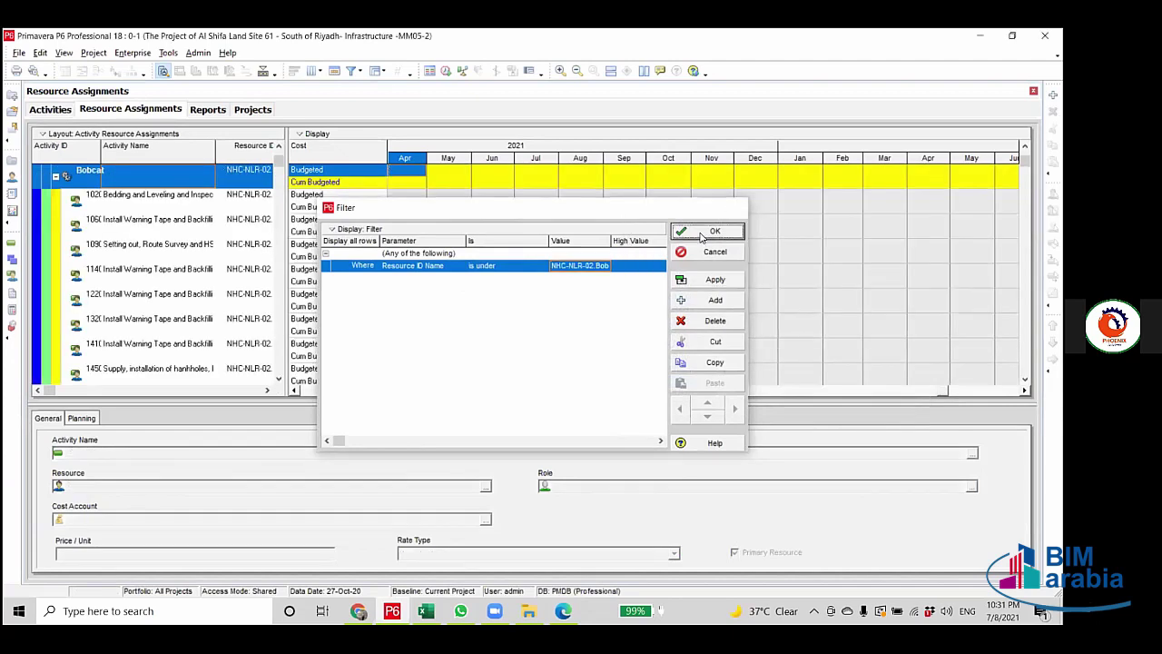
{"action": "left_click", "coordinate": [704, 231]}
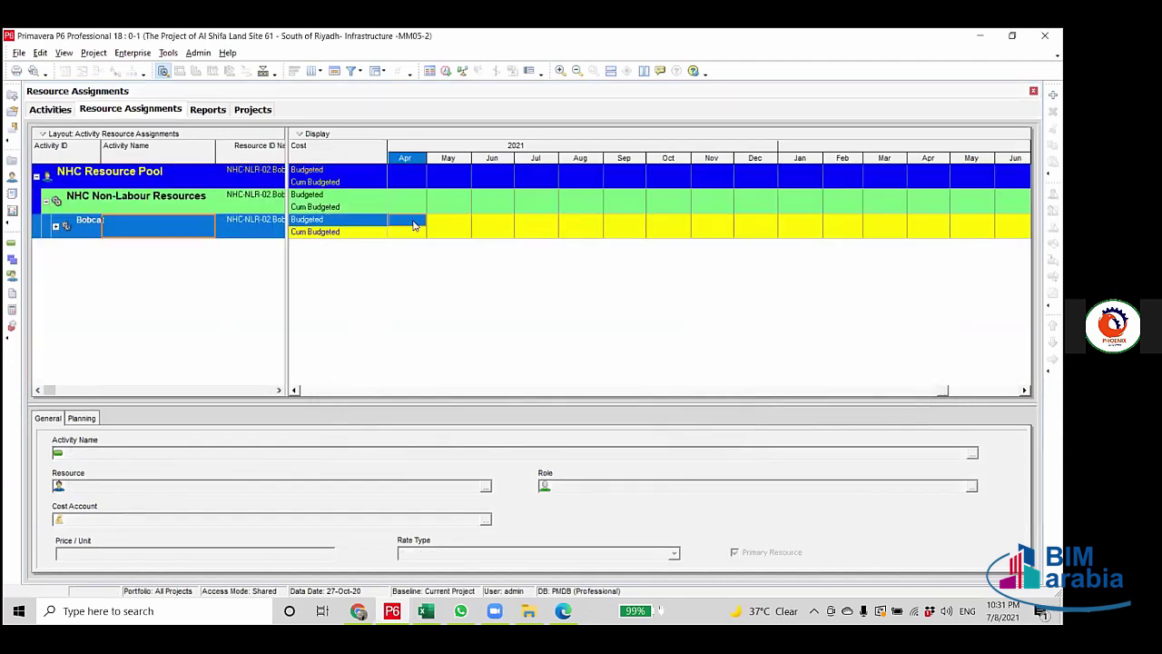
Customize the spreadsheet fields by removing Budgeted Cost and Cum Budgeted Cost from the selected options.
{"action": "right_click", "coordinate": [361, 204]}
{"action": "mouse_move", "coordinate": [397, 278]}
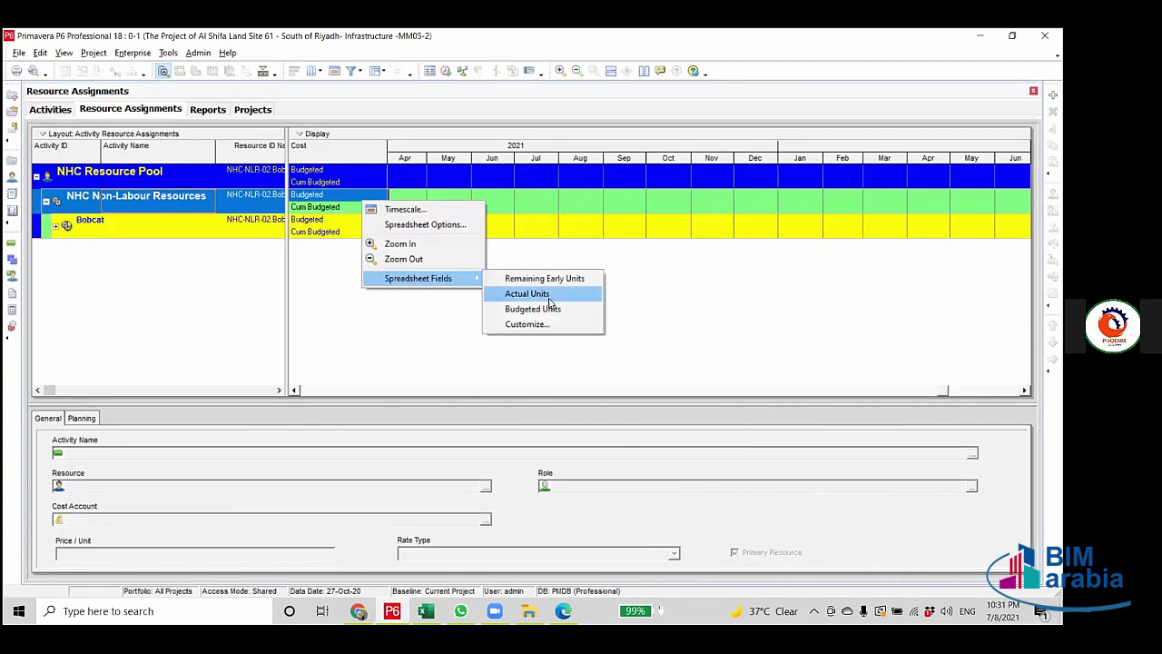
{"action": "left_click", "coordinate": [536, 326]}
{"action": "left_click", "coordinate": [472, 271]}
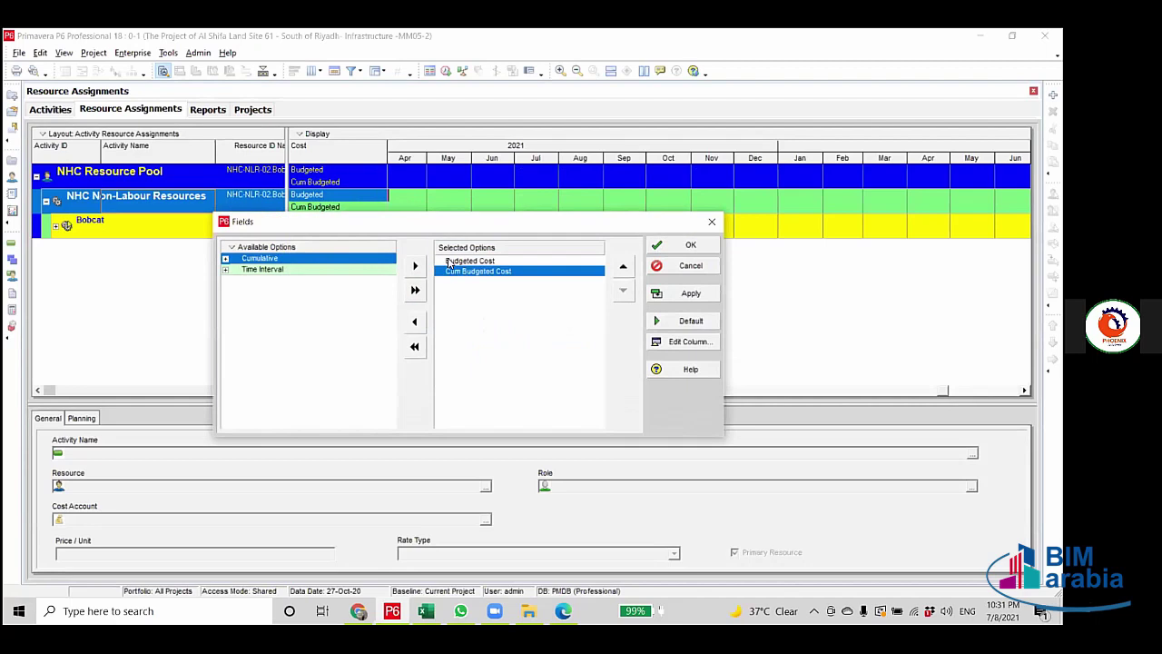
{"action": "left_click", "coordinate": [447, 263]}
{"action": "left_click", "coordinate": [454, 271], "text": "shift"}
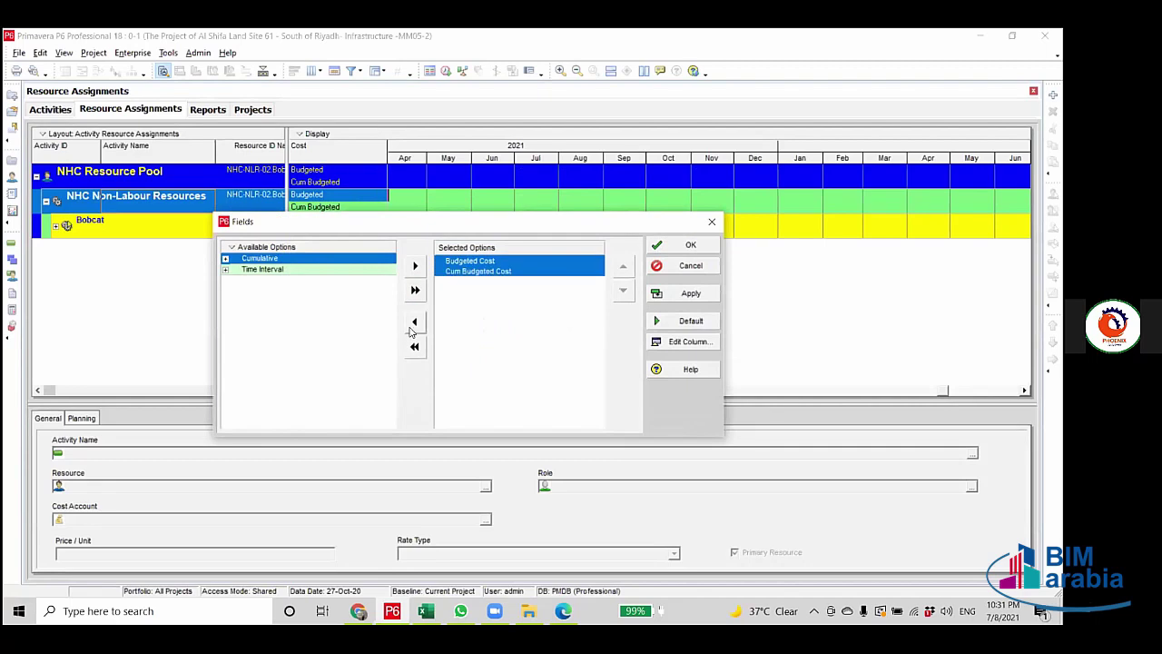
{"action": "left_click", "coordinate": [414, 322]}
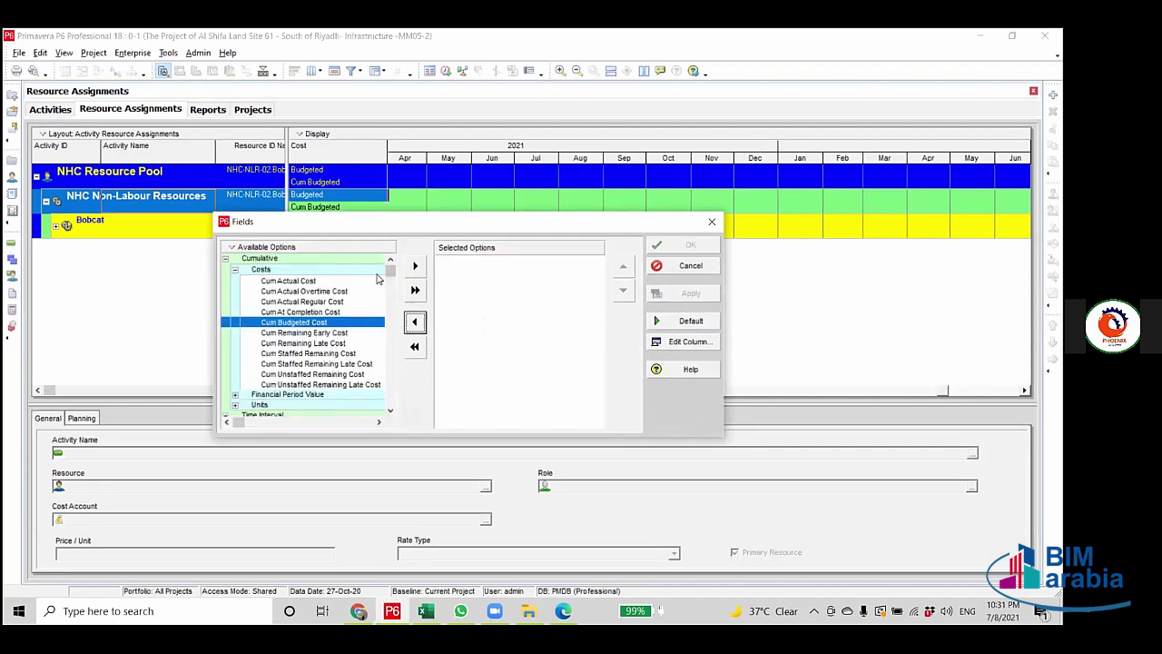
Add Cum Budgeted Units from the cumulative units group to the selected spreadsheet fields.
{"action": "left_click", "coordinate": [234, 270]}
{"action": "left_click", "coordinate": [225, 258]}
{"action": "left_click", "coordinate": [225, 269]}
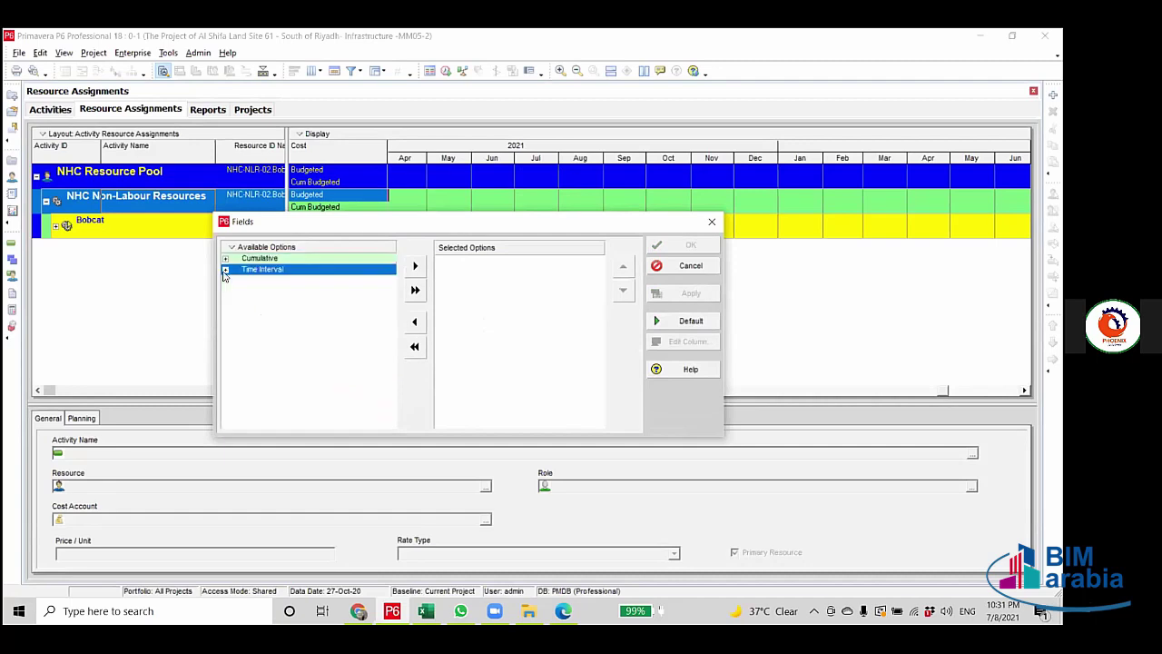
{"action": "key", "text": "Up"}
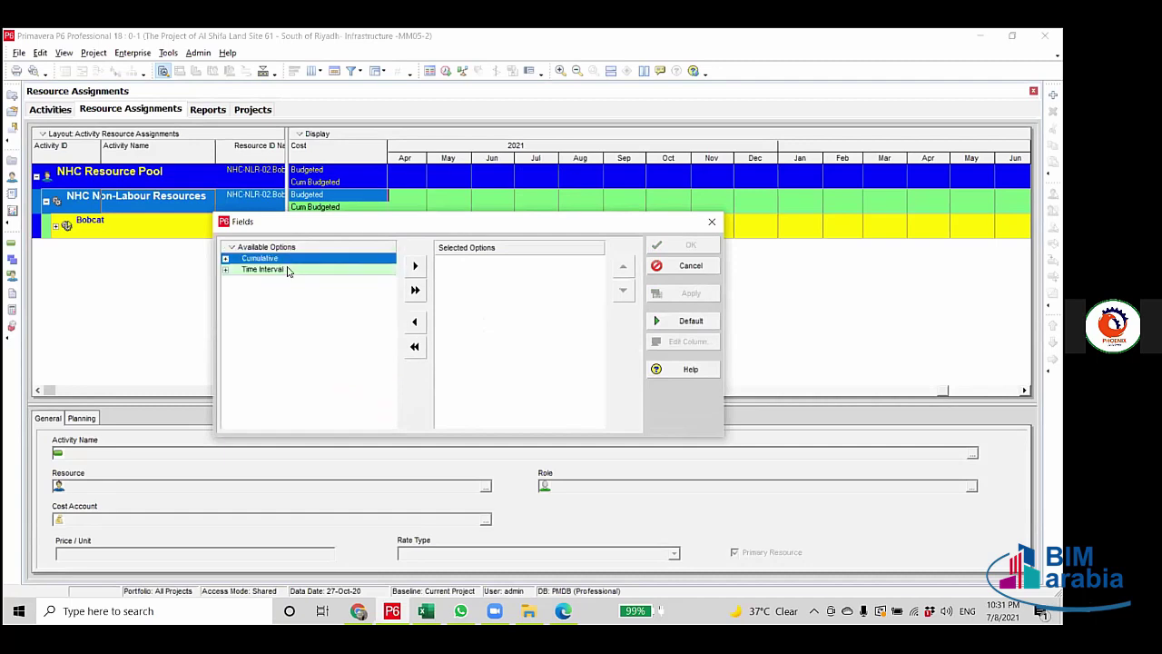
{"action": "left_click", "coordinate": [289, 270]}
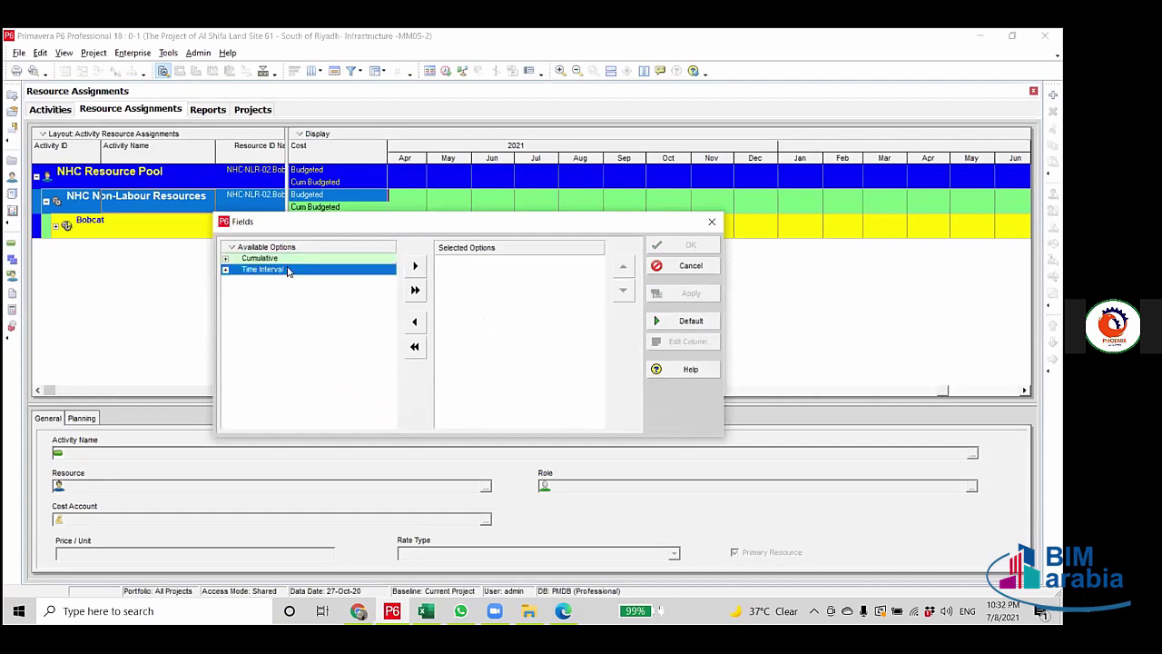
{"action": "left_click", "coordinate": [225, 257]}
{"action": "left_click", "coordinate": [249, 293]}
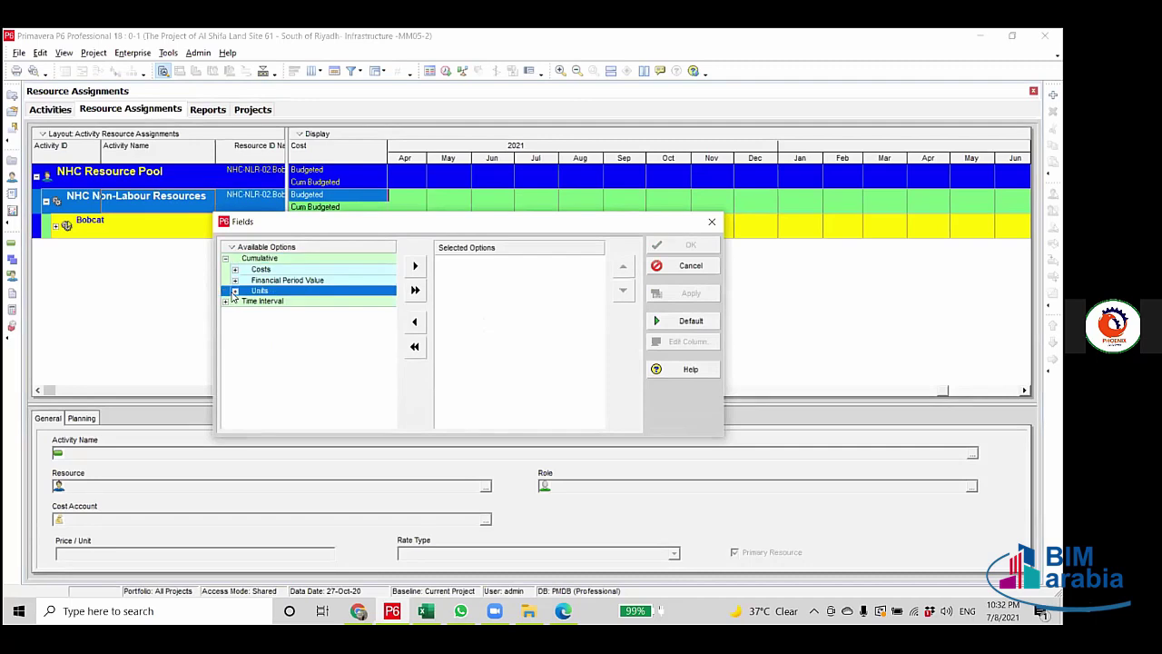
{"action": "left_click", "coordinate": [235, 291]}
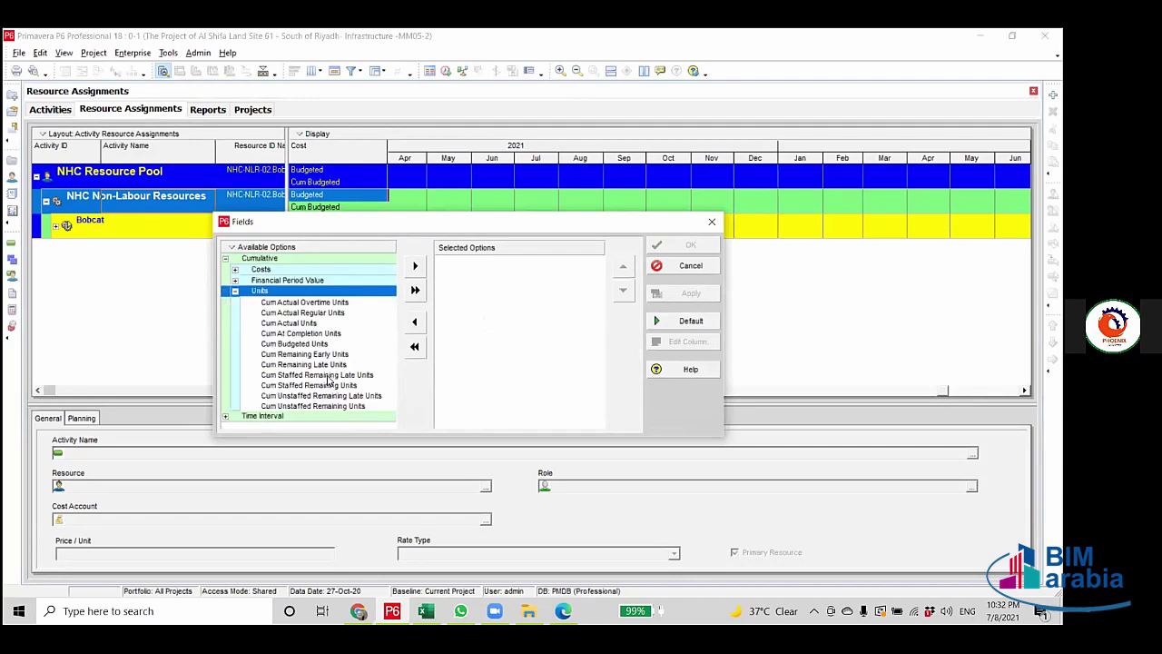
{"action": "left_click", "coordinate": [296, 345]}
{"action": "left_click", "coordinate": [415, 266]}
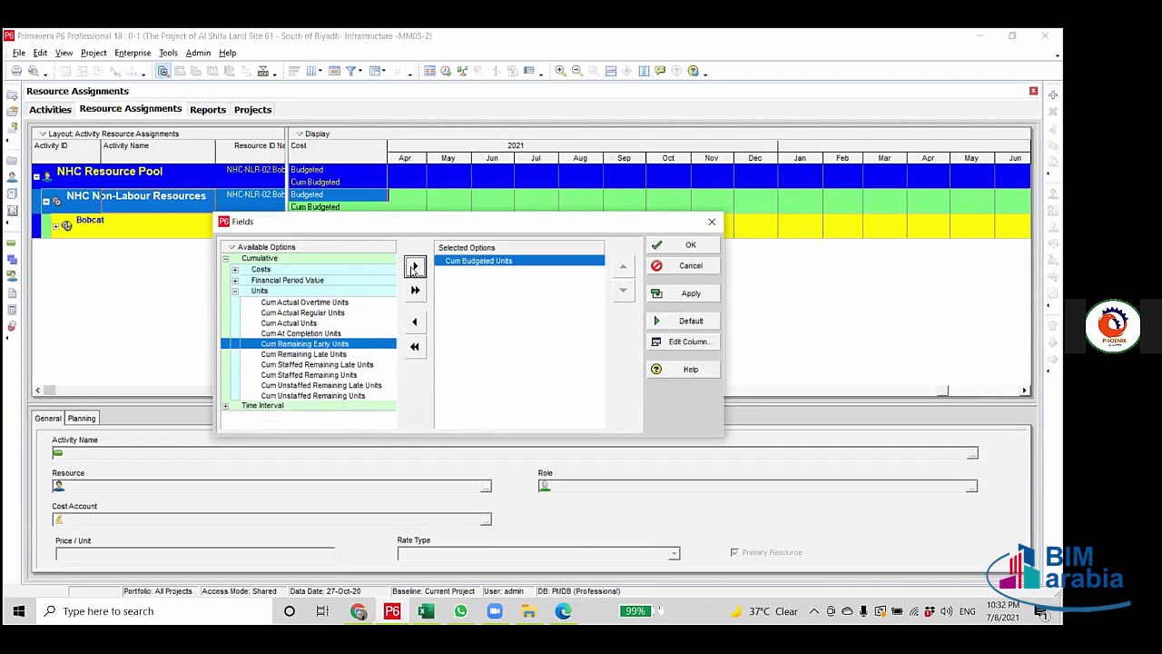
Add Budgeted Units from the time interval units group to the selected spreadsheet fields and place it first.
{"action": "left_click", "coordinate": [225, 259]}
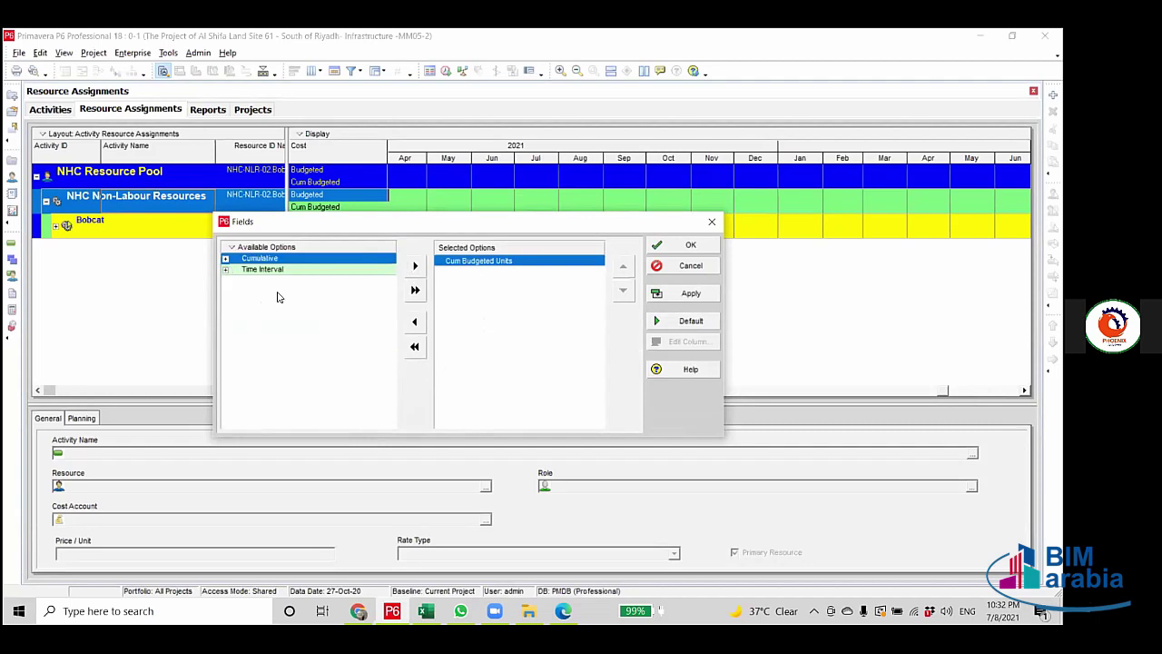
{"action": "left_click", "coordinate": [272, 270]}
{"action": "left_click", "coordinate": [226, 271]}
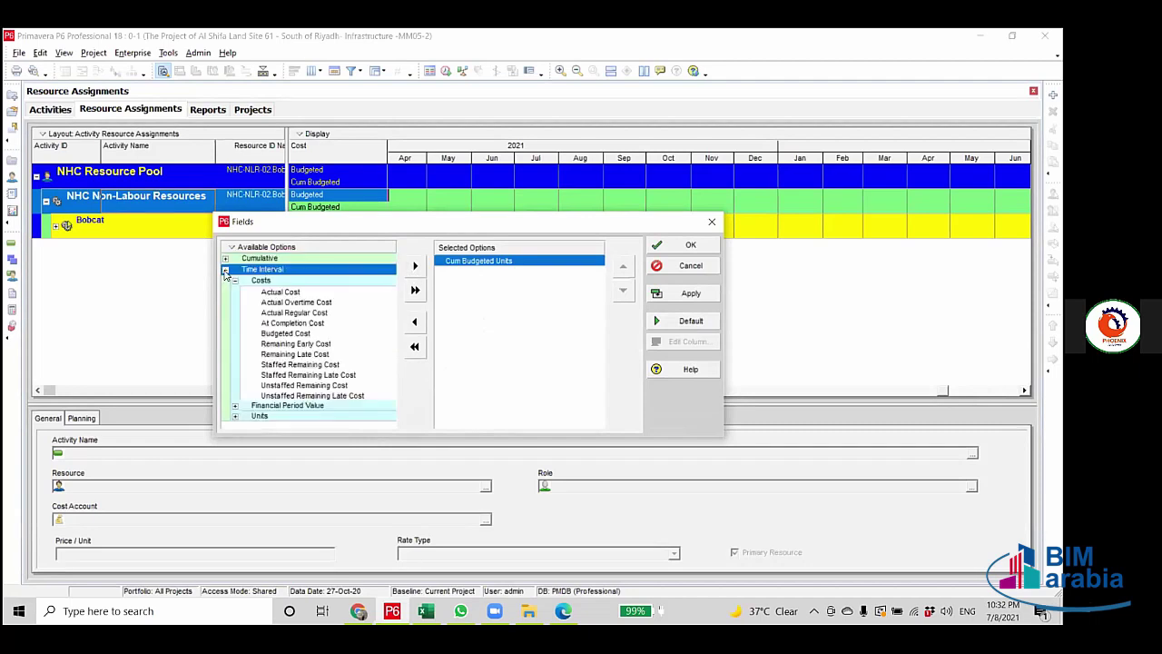
{"action": "left_click", "coordinate": [236, 280]}
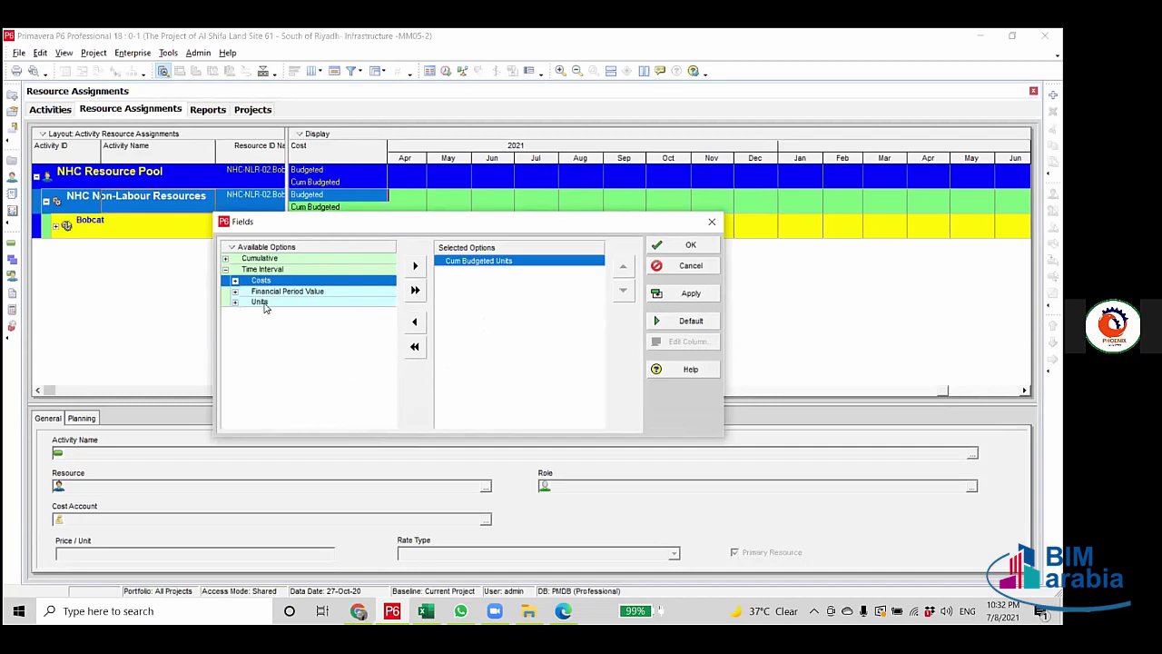
{"action": "left_click", "coordinate": [259, 303]}
{"action": "left_click", "coordinate": [235, 302]}
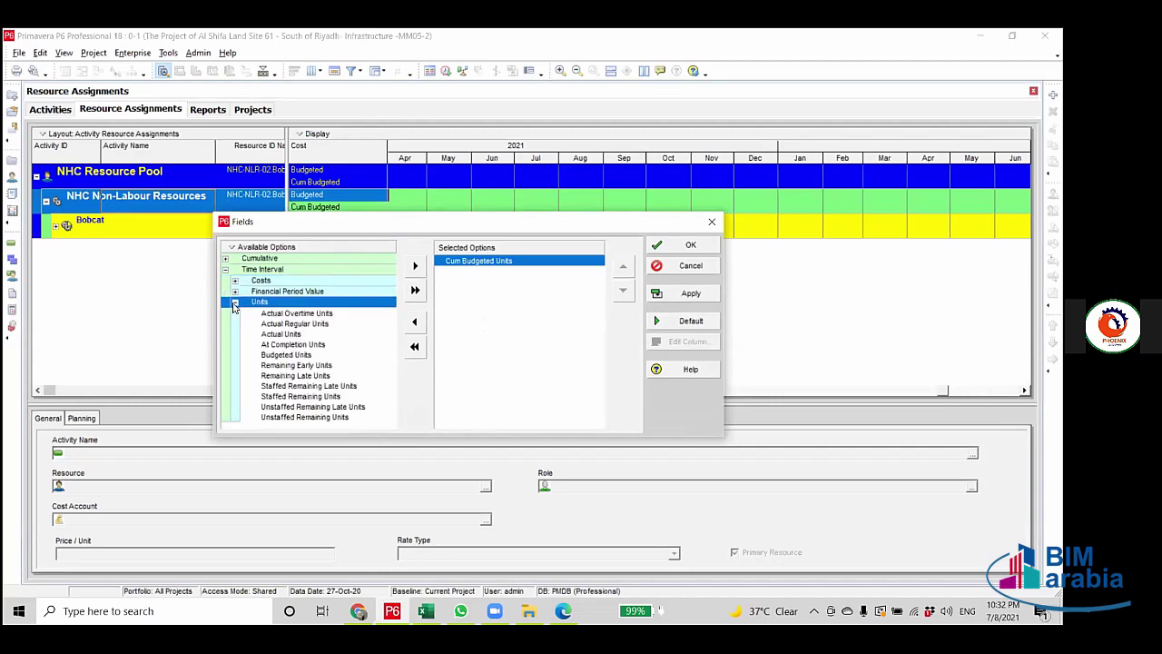
{"action": "left_click", "coordinate": [286, 354]}
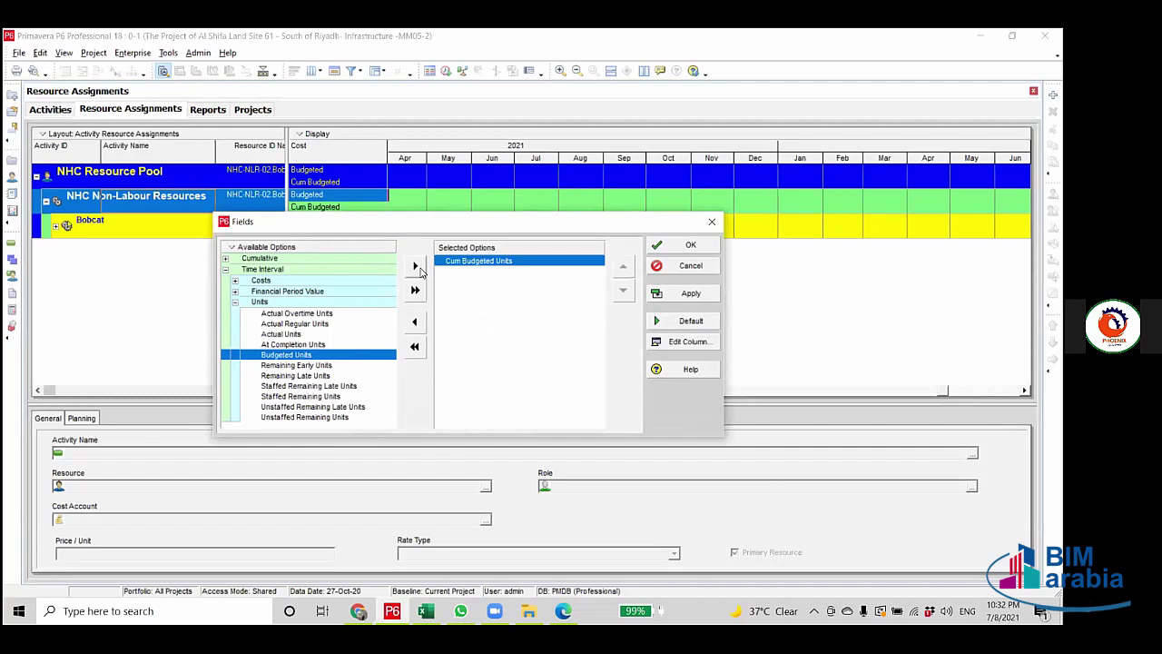
{"action": "left_click", "coordinate": [416, 266]}
{"action": "left_click", "coordinate": [623, 267]}
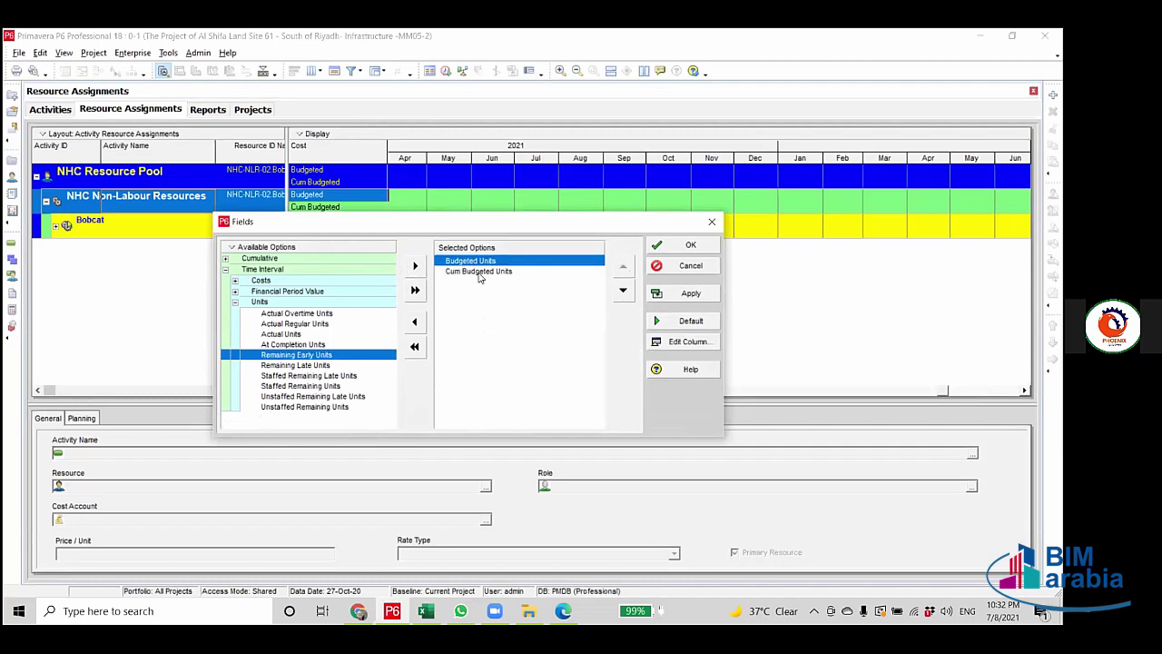
Remove Cum Budgeted Units from the selected fields and apply the field selection to the spreadsheet.
{"action": "left_click", "coordinate": [480, 273]}
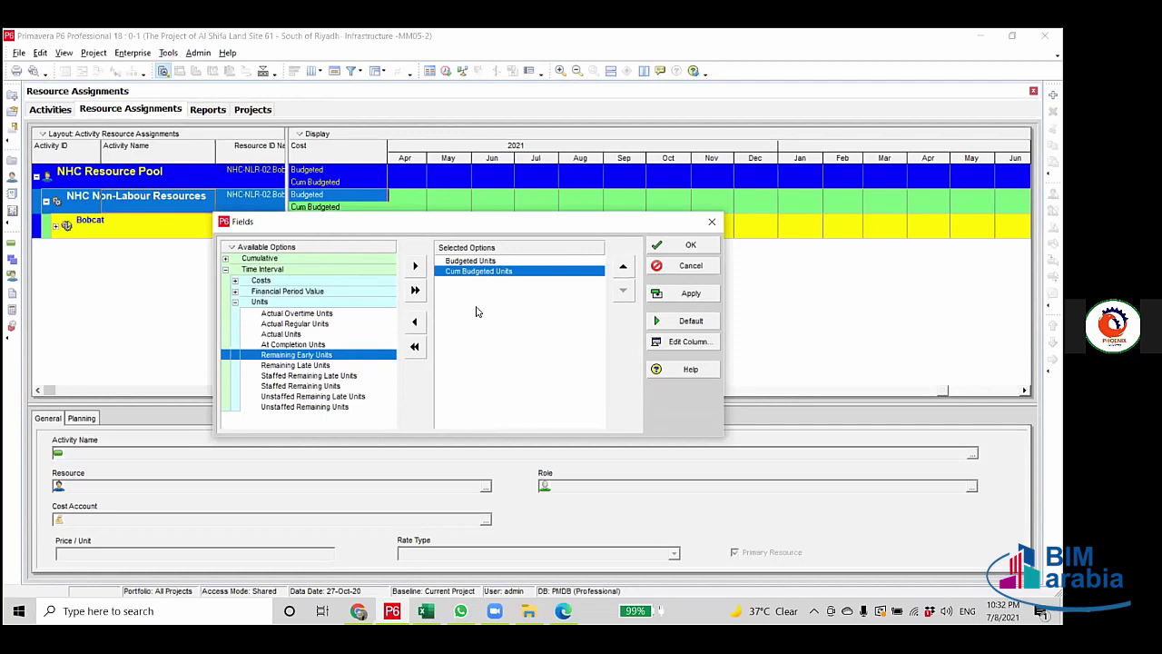
{"action": "left_click", "coordinate": [414, 325]}
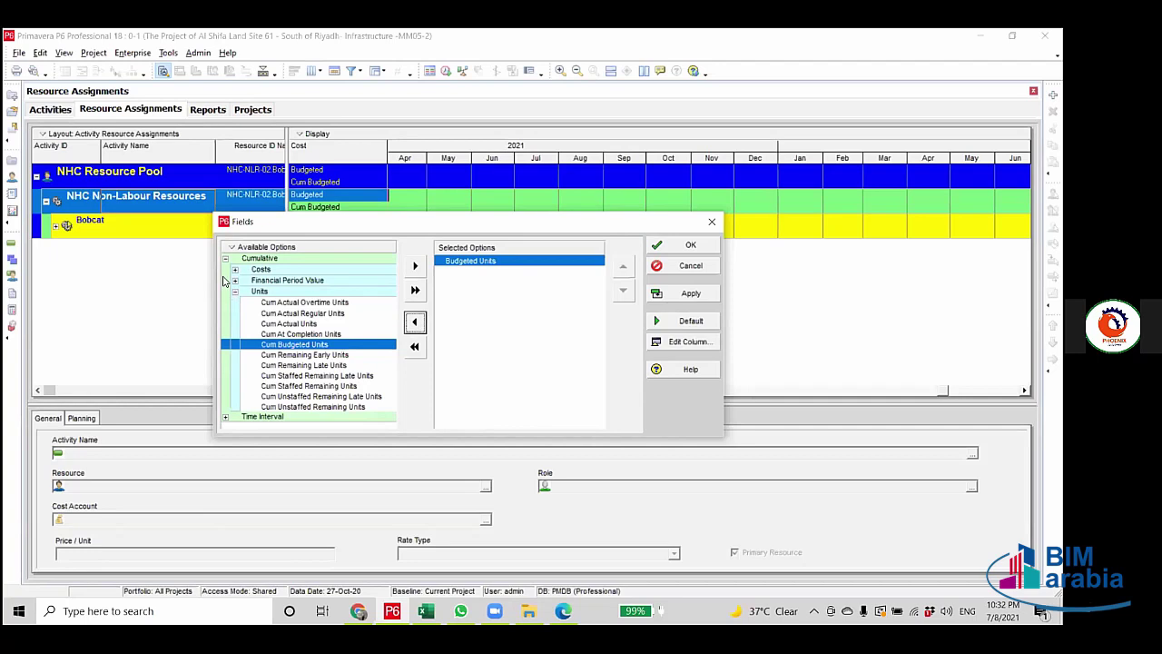
{"action": "left_click", "coordinate": [227, 260]}
{"action": "left_click", "coordinate": [687, 296]}
{"action": "left_click", "coordinate": [692, 245]}
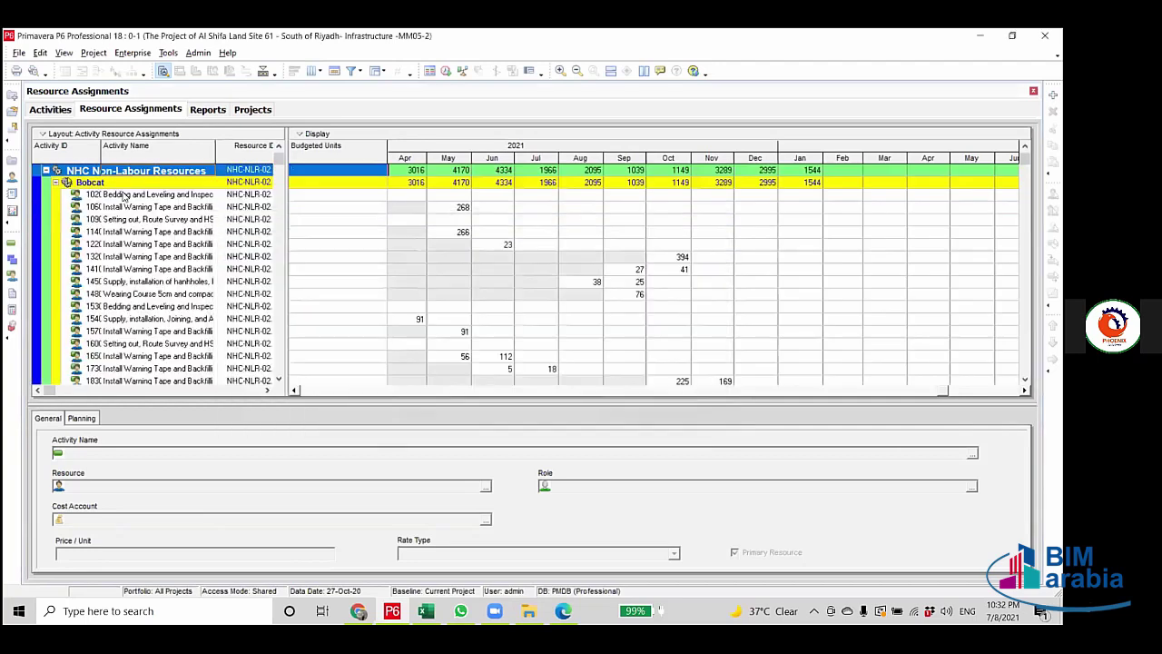
Collapse the NHC Non-Labour Resources group and copy its row of monthly budgeted units.
{"action": "left_click", "coordinate": [46, 170]}
{"action": "left_click", "coordinate": [430, 293]}
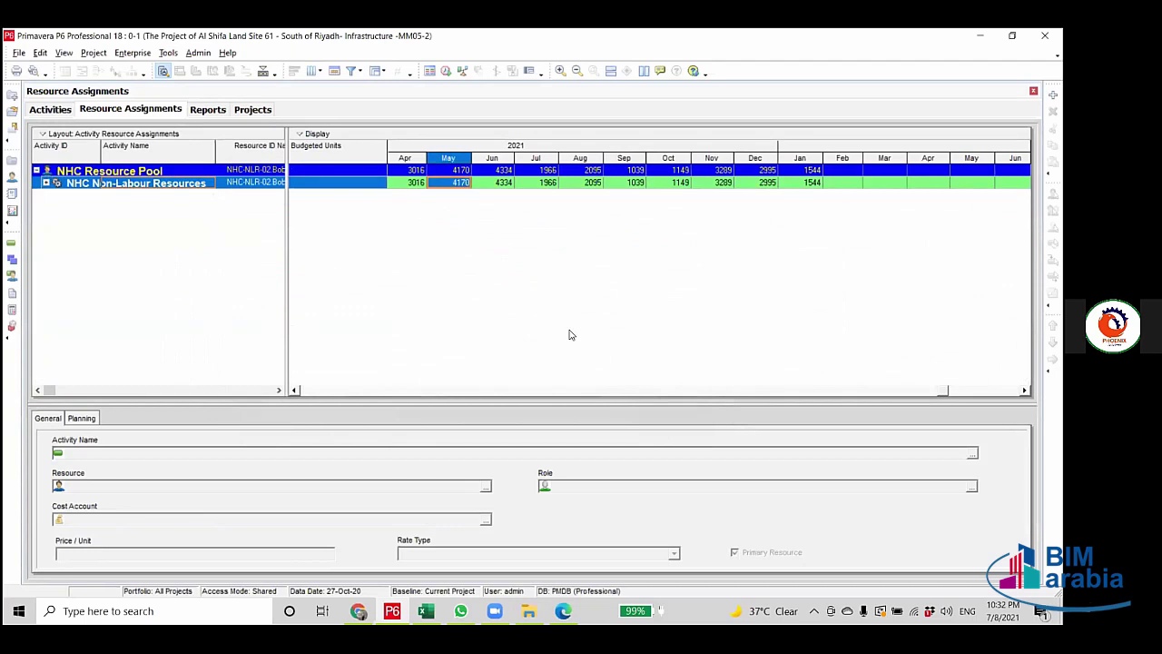
{"action": "left_click", "coordinate": [504, 183]}
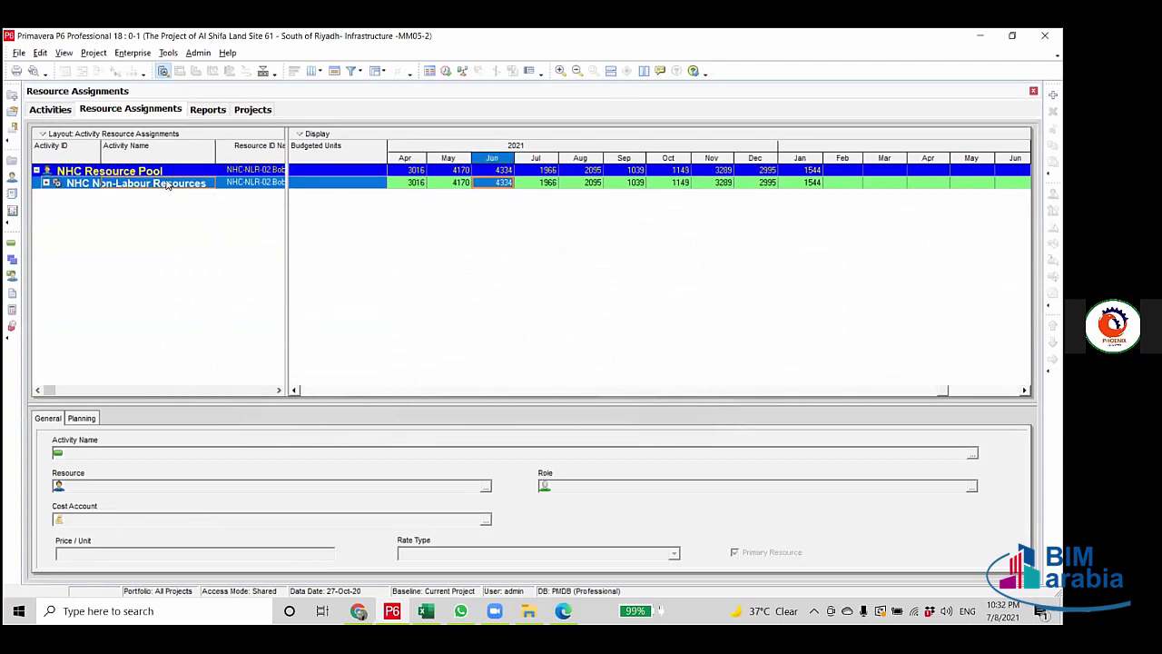
{"action": "right_click", "coordinate": [169, 185]}
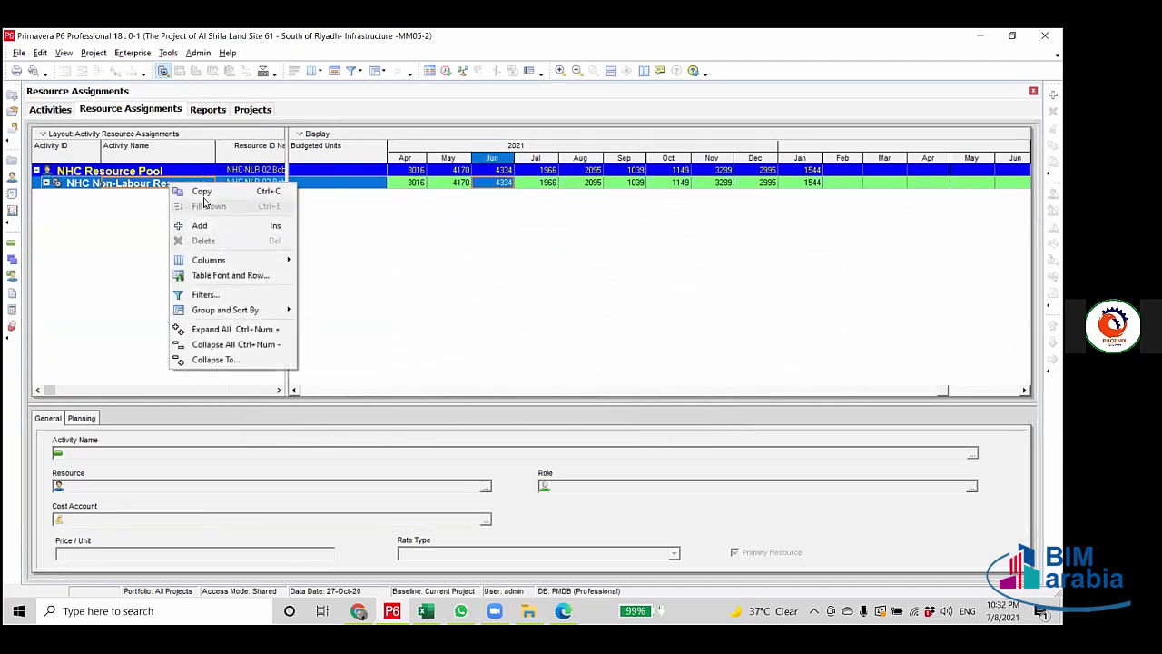
{"action": "left_click", "coordinate": [203, 192]}
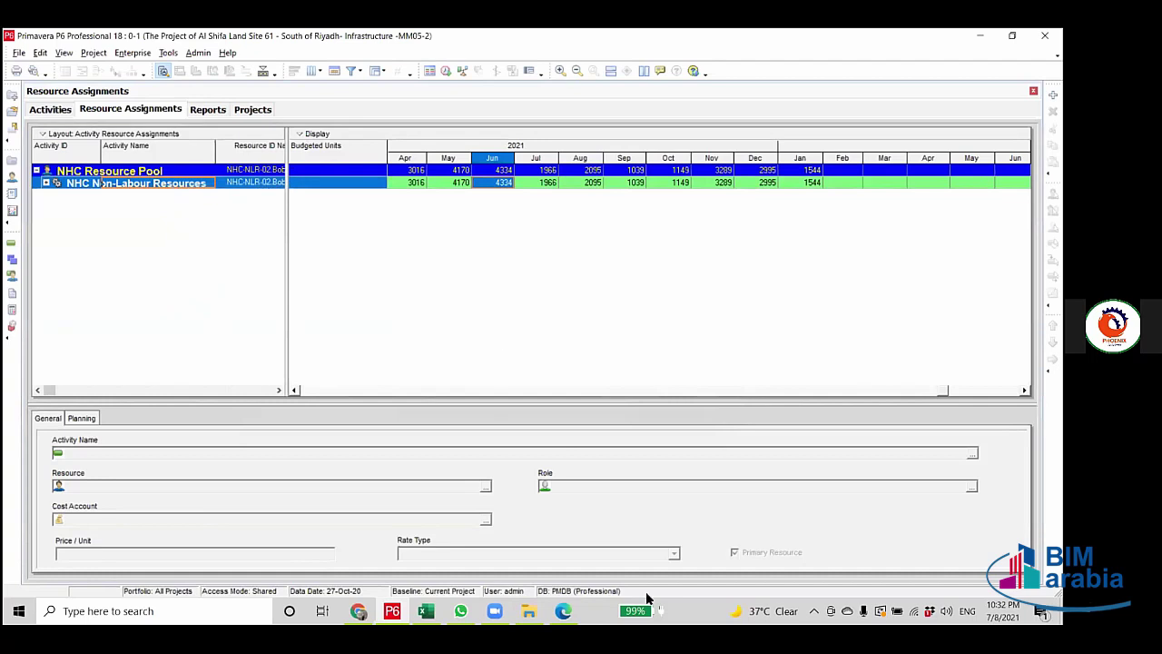
Switch to Excel and paste the copied resource data into Sheet1 at cell AB3.
{"action": "left_click", "coordinate": [426, 610]}
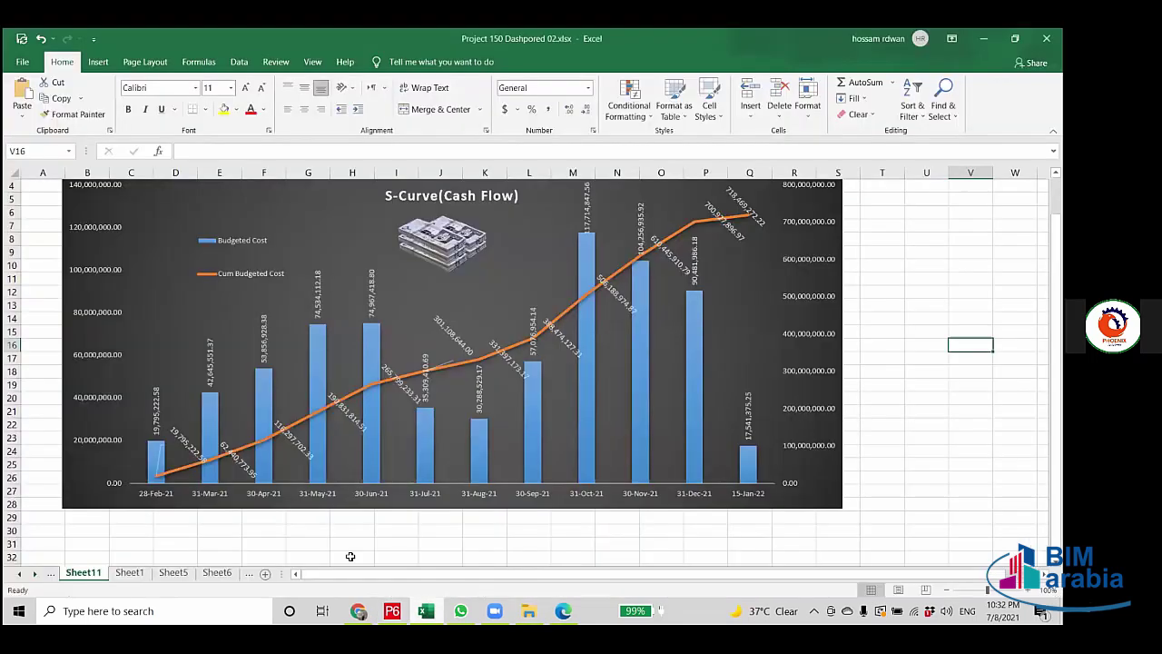
{"action": "left_click", "coordinate": [129, 573]}
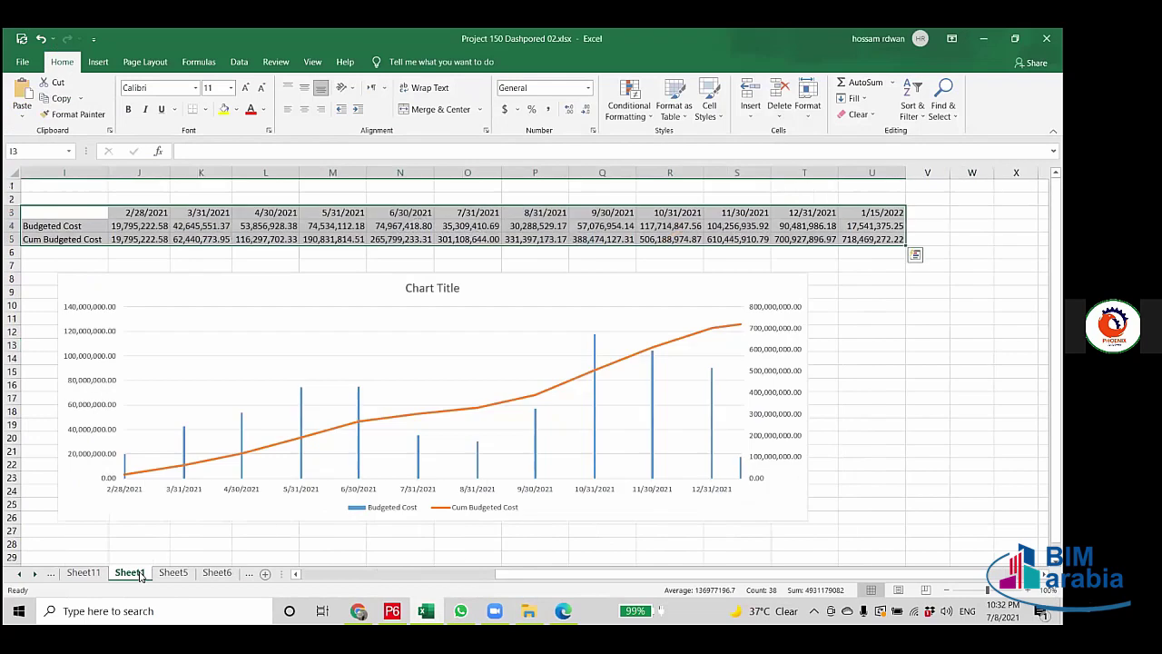
{"action": "scroll", "coordinate": [436, 426], "scroll_direction": "down", "scroll_amount": 3}
{"action": "scroll", "coordinate": [436, 427], "scroll_direction": "down", "scroll_amount": 1}
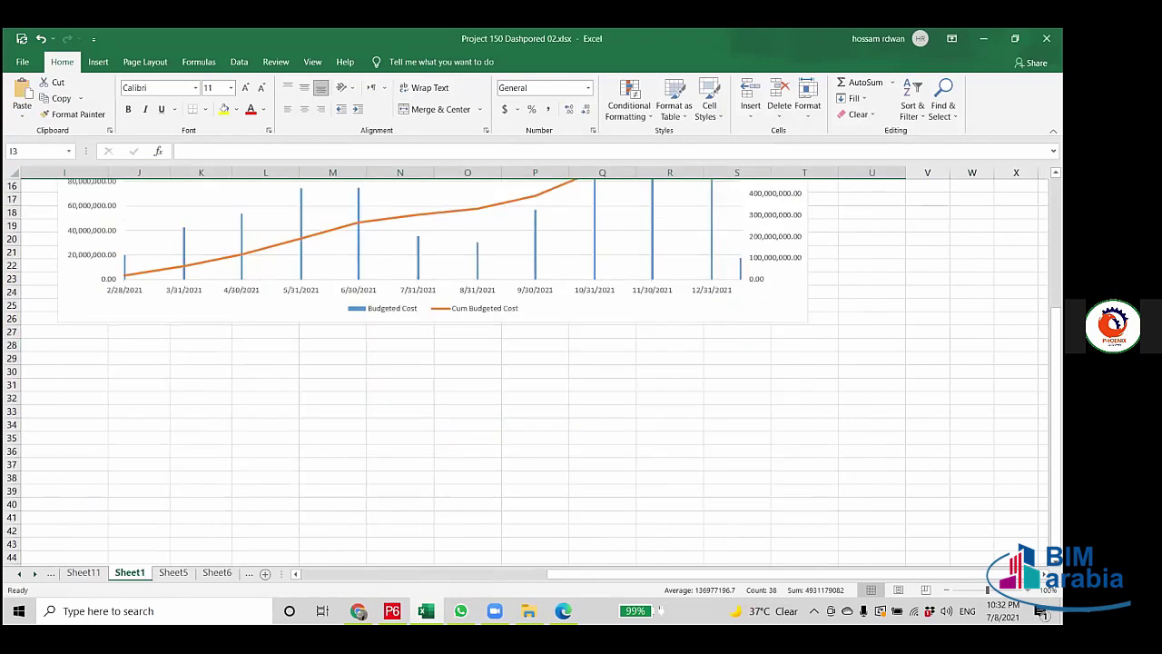
{"action": "scroll", "coordinate": [436, 426], "scroll_direction": "right", "scroll_amount": 2}
{"action": "scroll", "coordinate": [610, 478], "scroll_direction": "right", "scroll_amount": 4}
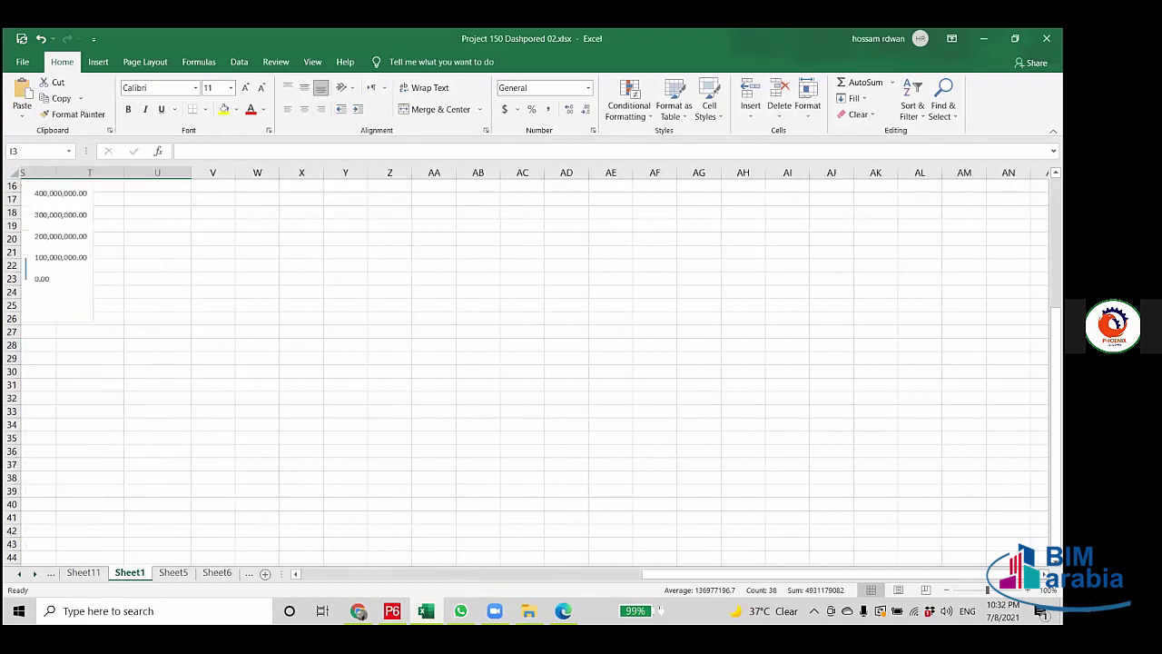
{"action": "scroll", "coordinate": [424, 392], "scroll_direction": "up", "scroll_amount": 5}
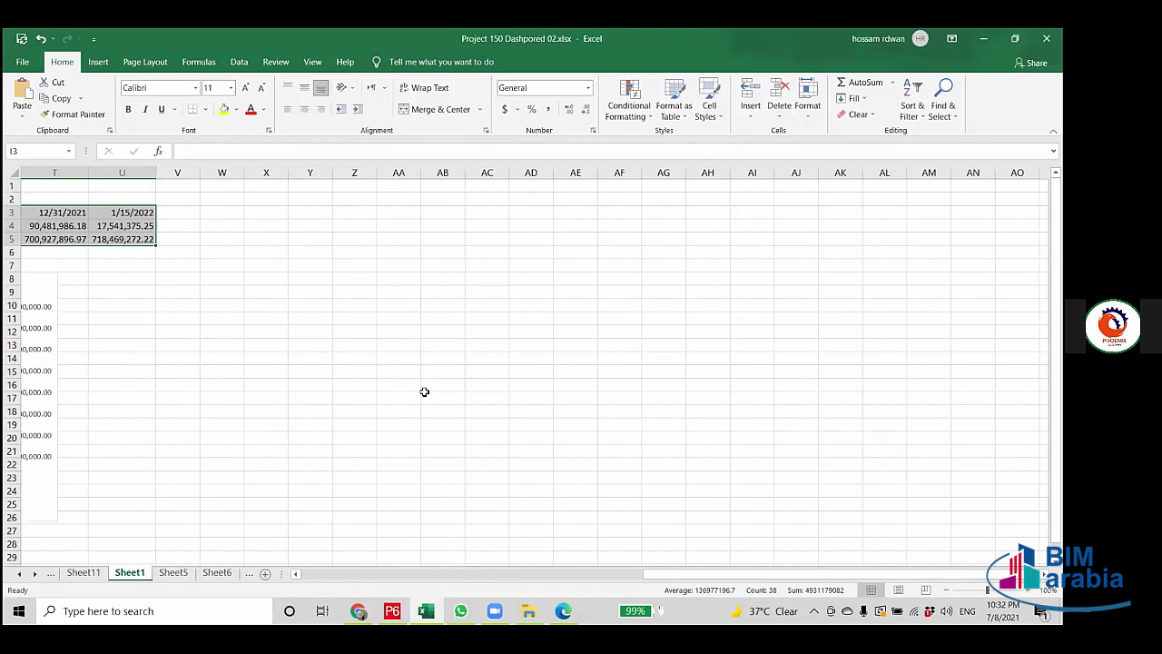
{"action": "left_click", "coordinate": [450, 211]}
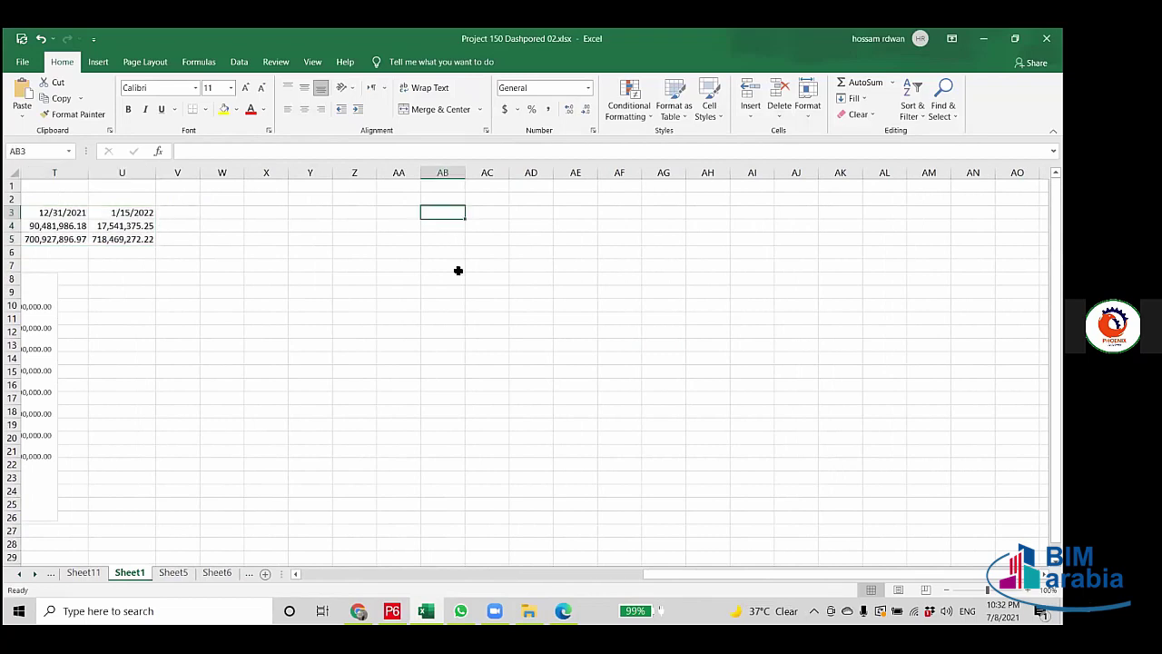
{"action": "key", "text": "ctrl+v"}
{"action": "left_click", "coordinate": [531, 344]}
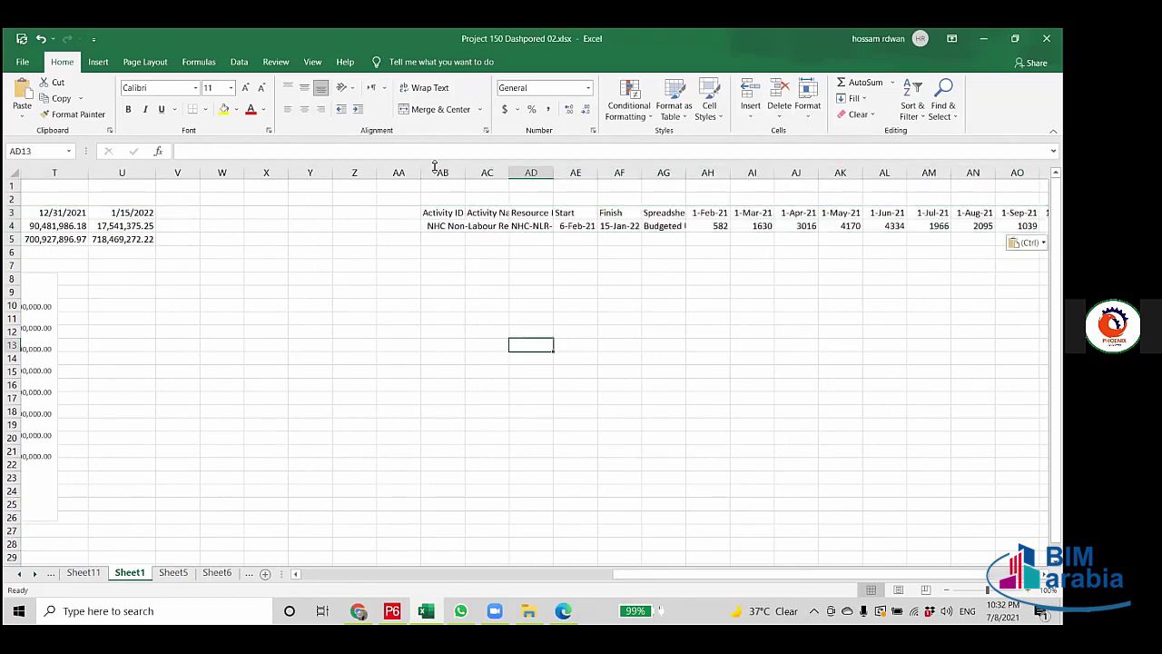
Autofit the widths of columns AB through AS to the pasted resource data.
{"action": "left_click", "coordinate": [666, 213]}
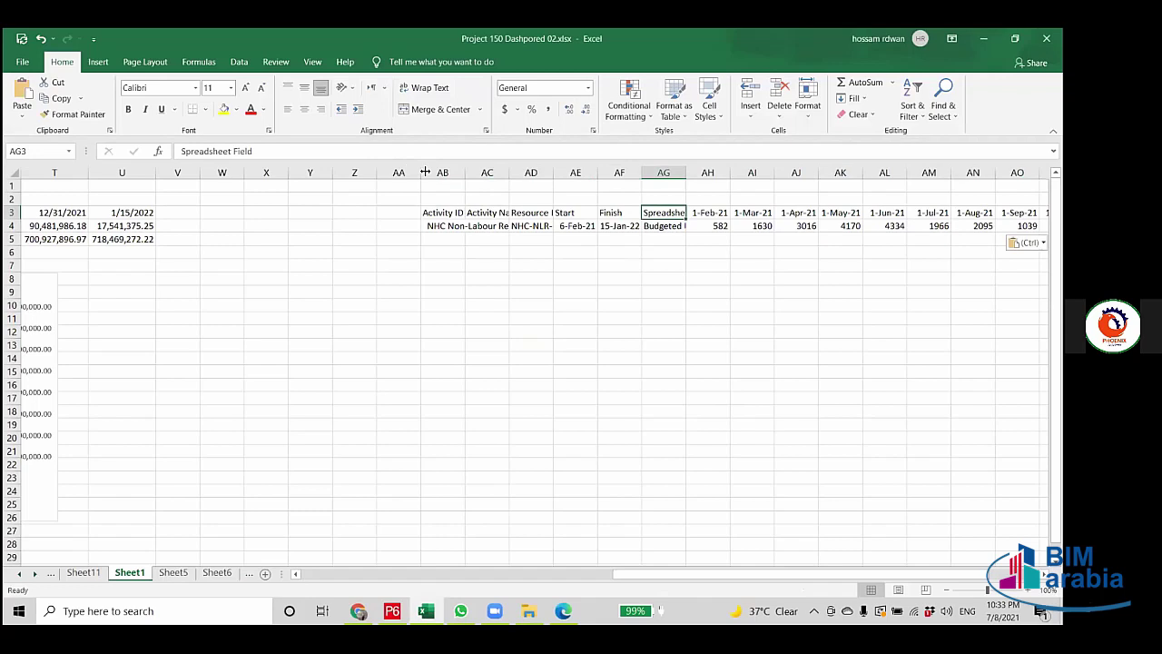
{"action": "left_click_drag", "start_coordinate": [431, 173], "coordinate": [994, 174]}
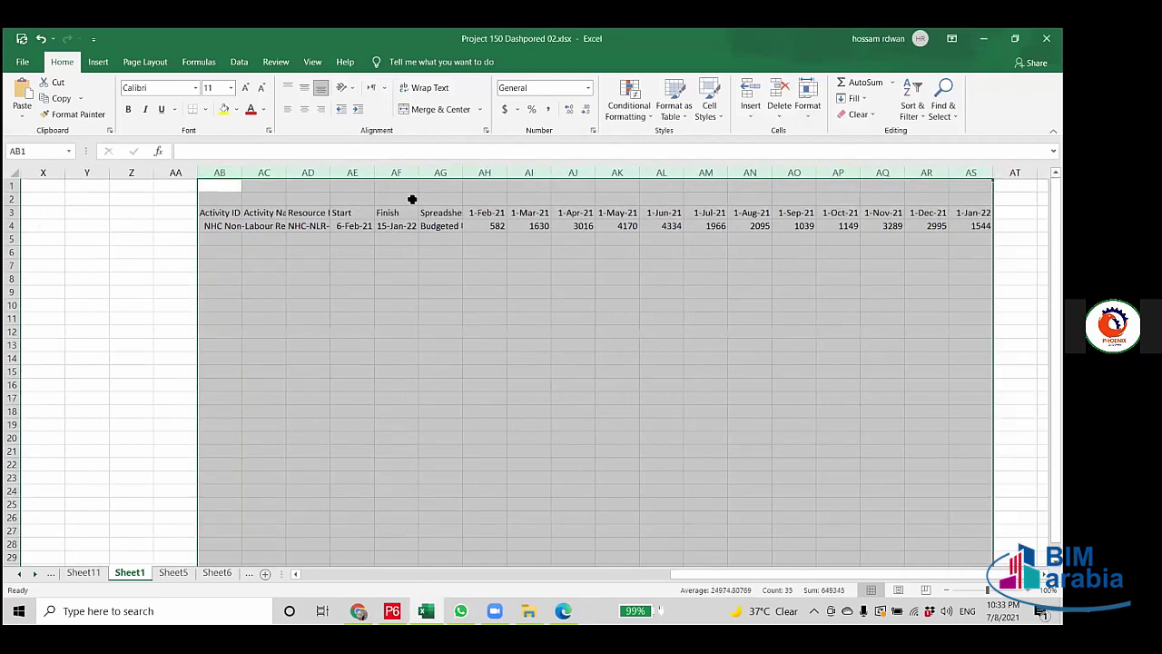
{"action": "right_click", "coordinate": [443, 175]}
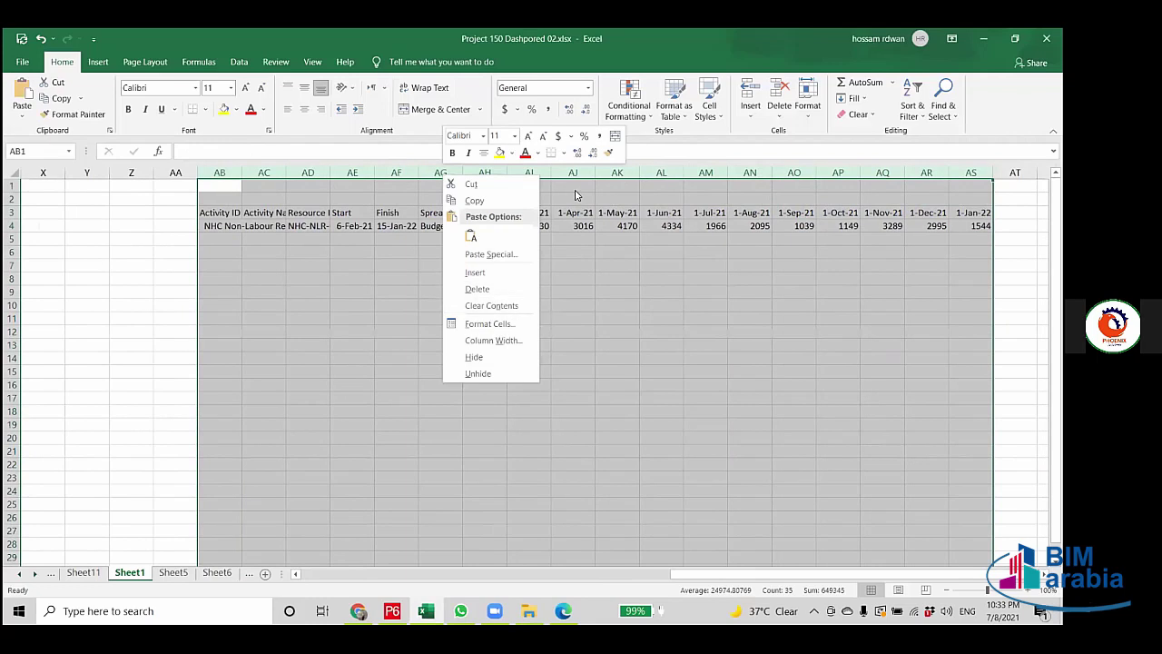
{"action": "key", "text": "Escape"}
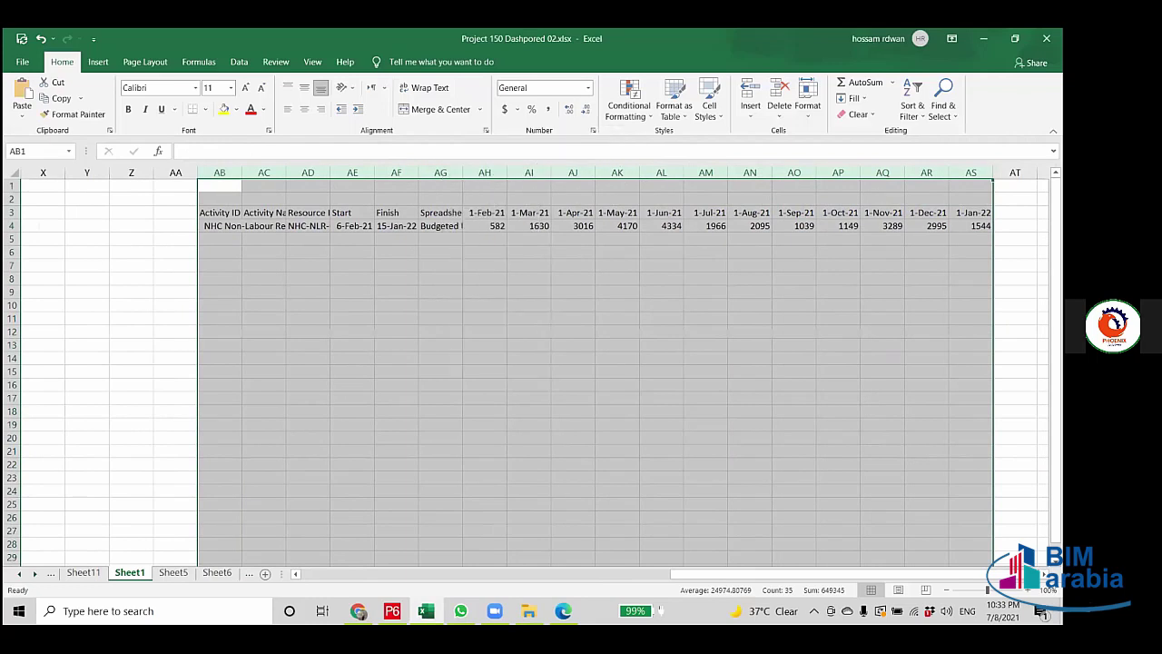
{"action": "key", "text": "alt+h"}
{"action": "key", "text": "o"}
{"action": "key", "text": "i"}
{"action": "left_click", "coordinate": [403, 308]}
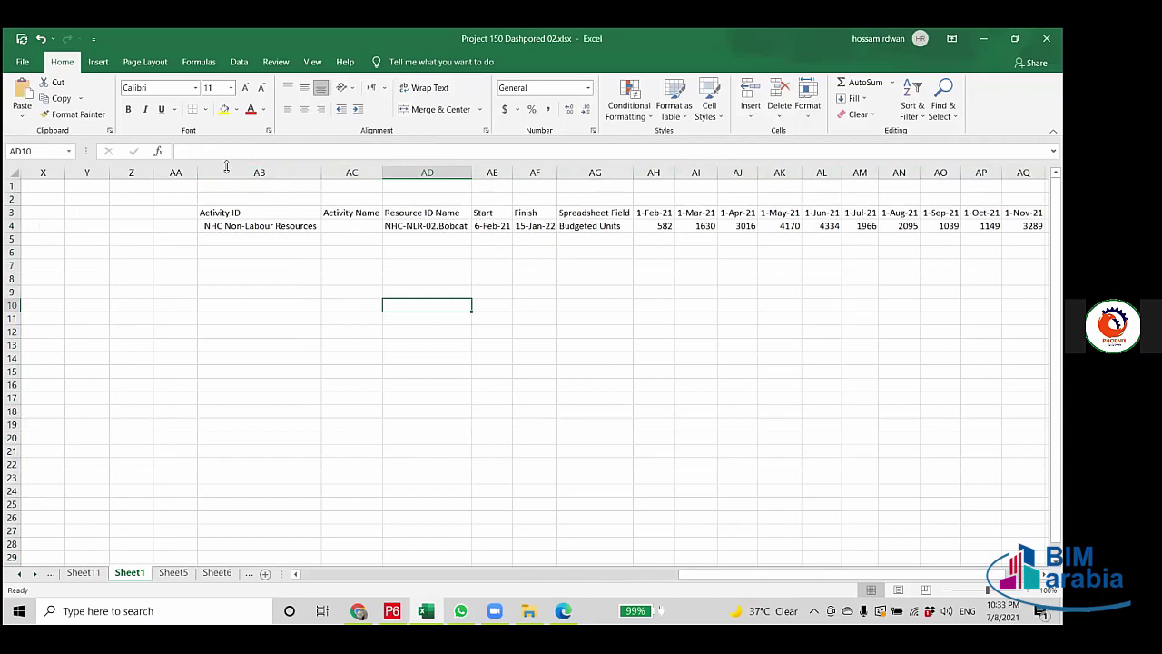
Delete columns AB through AF, holding Activity ID to Finish, from the pasted data.
{"action": "left_click_drag", "start_coordinate": [207, 172], "coordinate": [536, 172]}
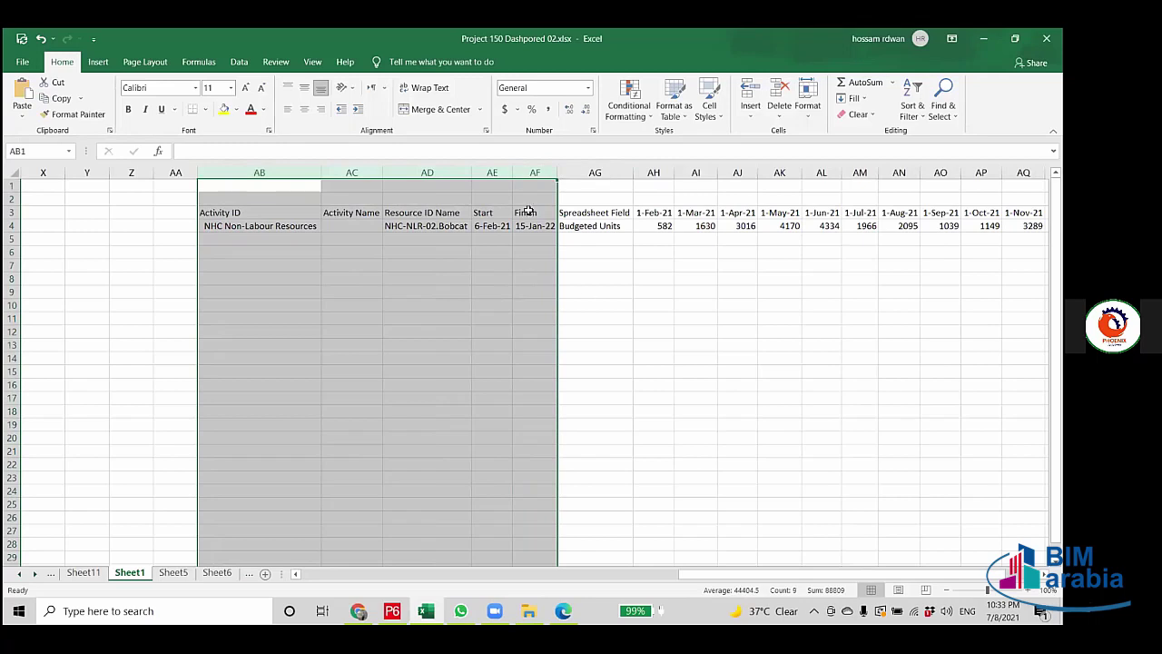
{"action": "right_click", "coordinate": [532, 172]}
{"action": "left_click", "coordinate": [564, 282]}
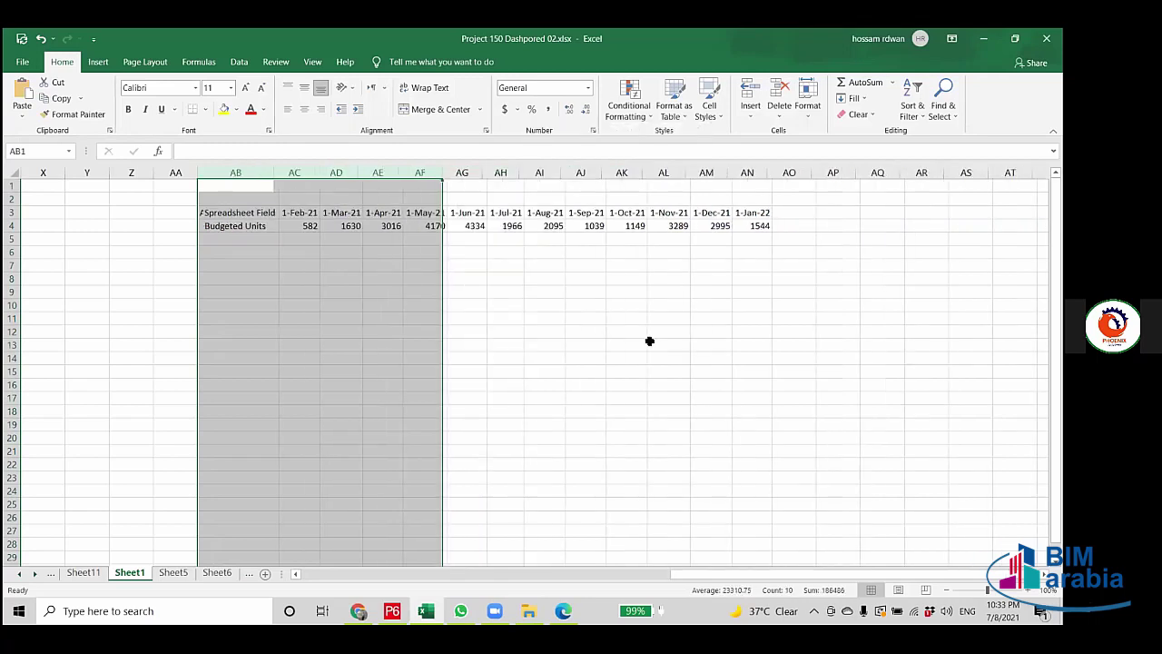
{"action": "left_click", "coordinate": [650, 340]}
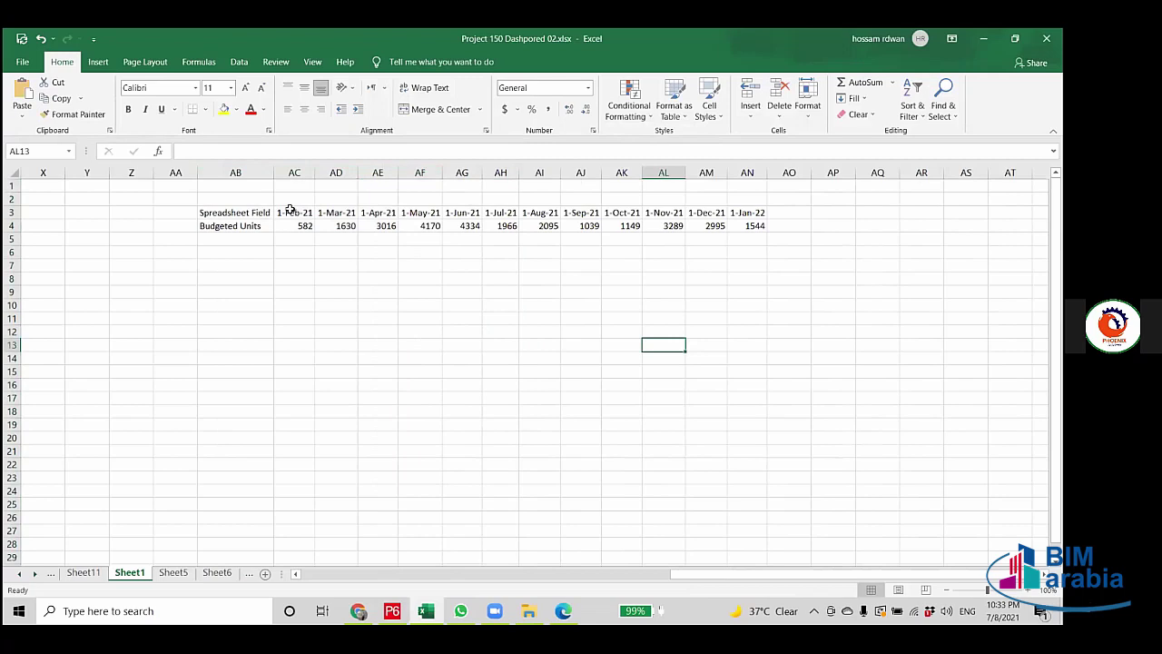
Review the pasted monthly budgeted units table and the S-curve cash flow chart on Sheet11.
{"action": "left_click", "coordinate": [295, 215]}
{"action": "left_click_drag", "start_coordinate": [244, 212], "coordinate": [738, 228]}
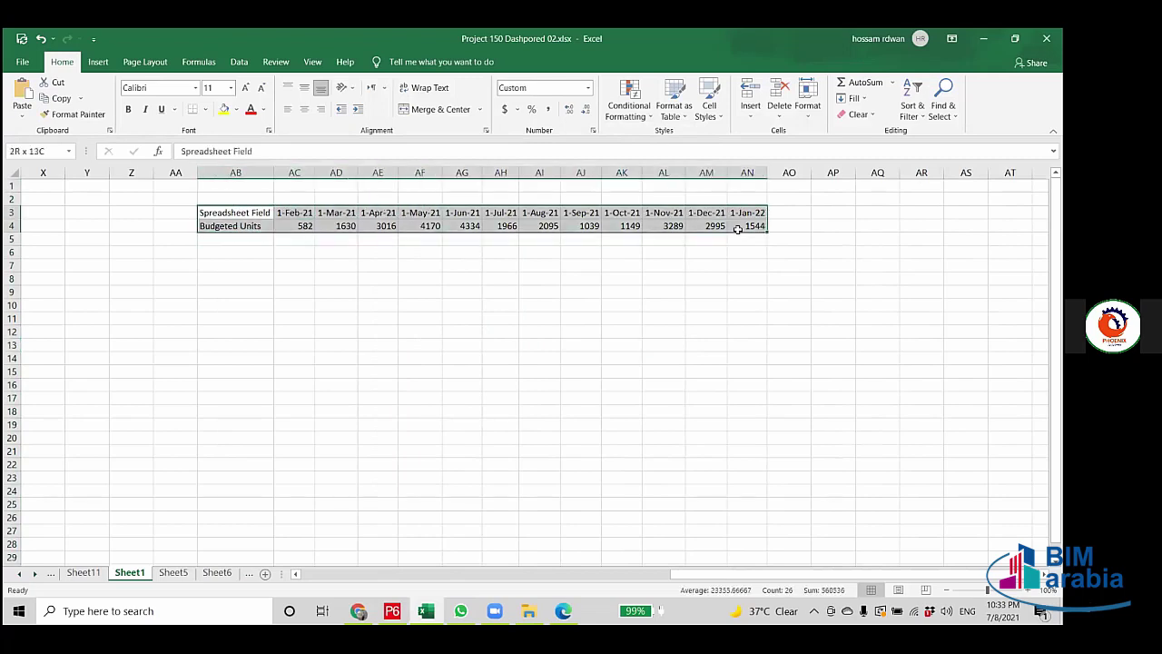
{"action": "left_click", "coordinate": [719, 291]}
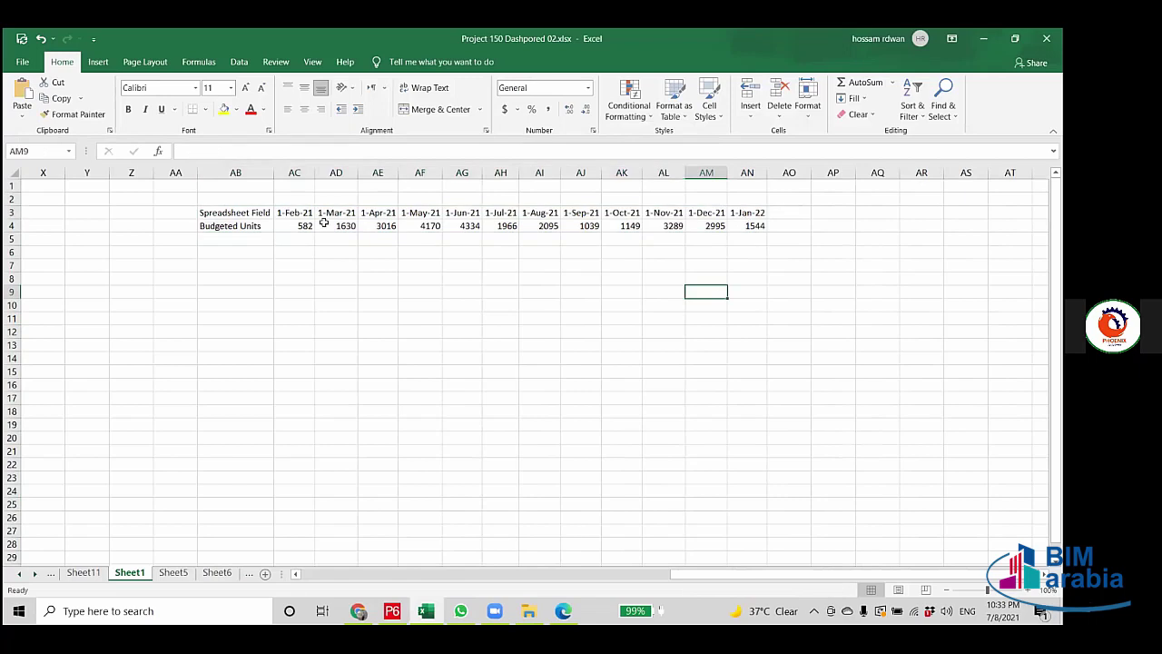
{"action": "left_click", "coordinate": [282, 217]}
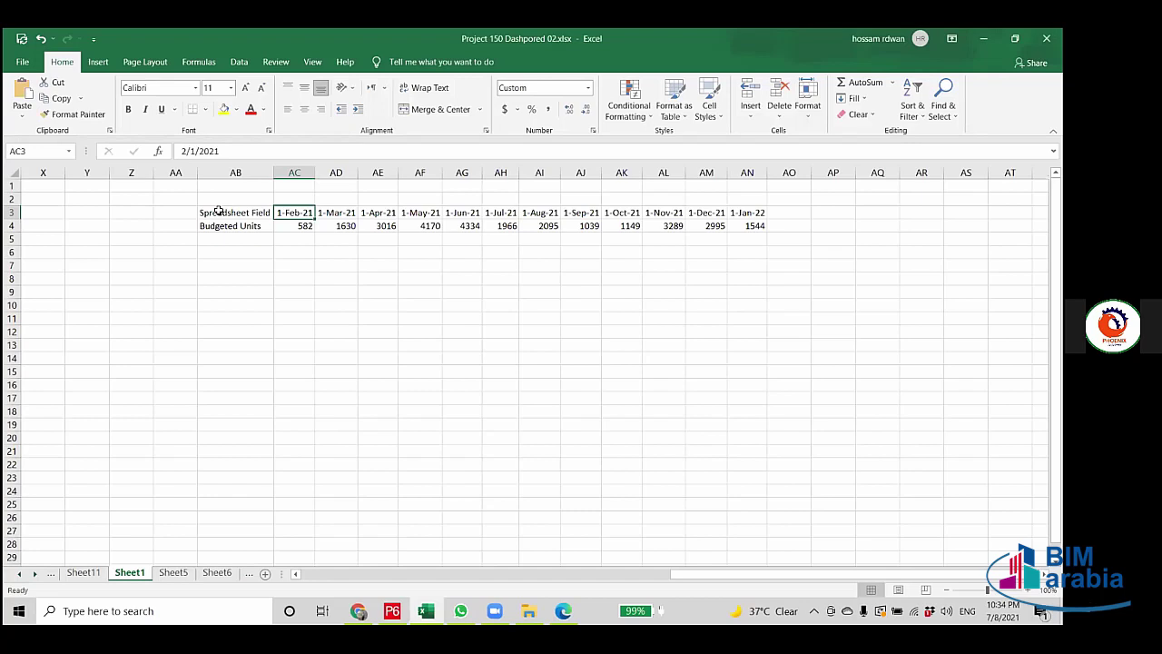
{"action": "left_click_drag", "start_coordinate": [218, 211], "coordinate": [363, 238]}
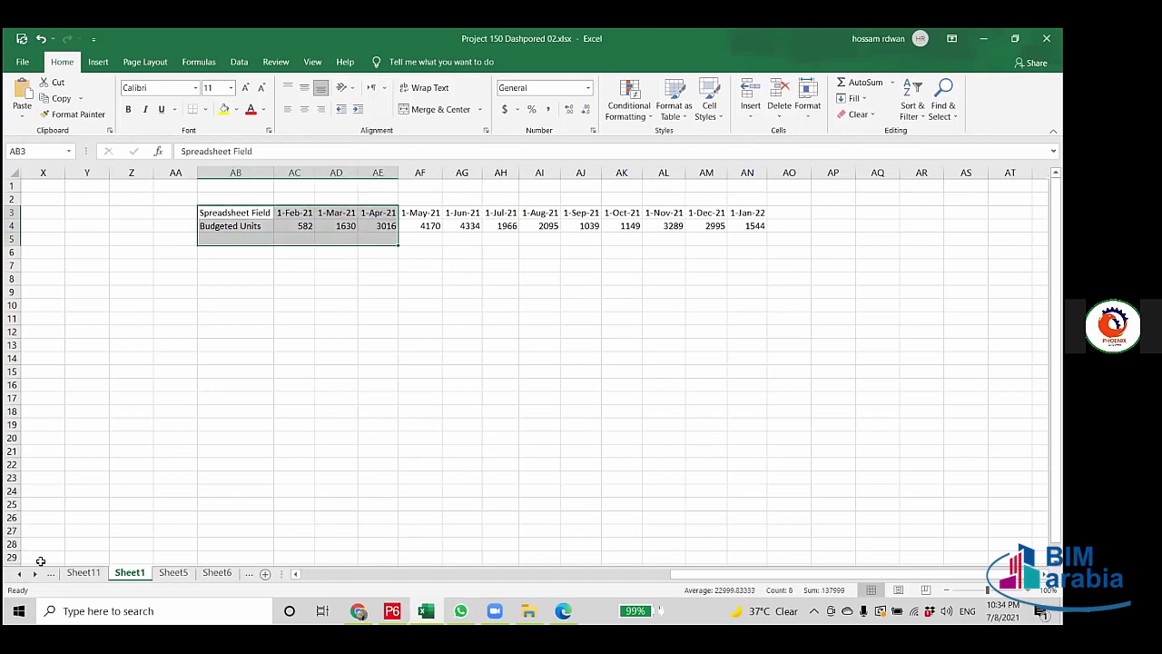
{"action": "left_click", "coordinate": [296, 574]}
{"action": "left_click", "coordinate": [296, 574]}
{"action": "left_click_drag", "start_coordinate": [296, 574], "coordinate": [296, 574]}
{"action": "left_click", "coordinate": [83, 573]}
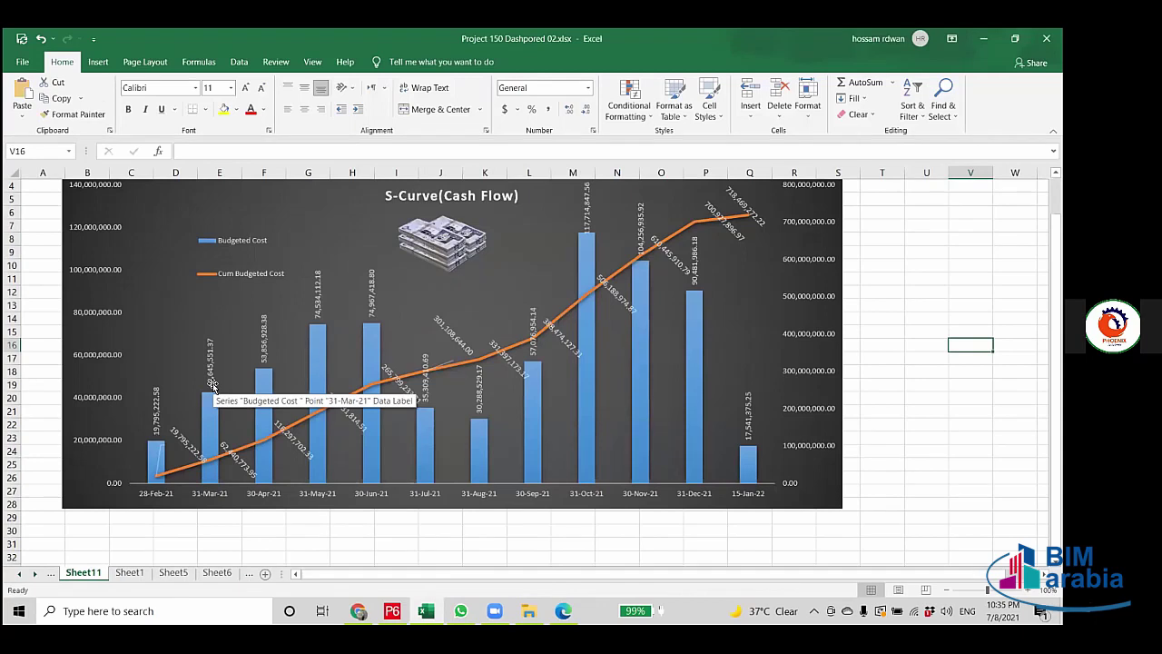
{"action": "left_click", "coordinate": [753, 441]}
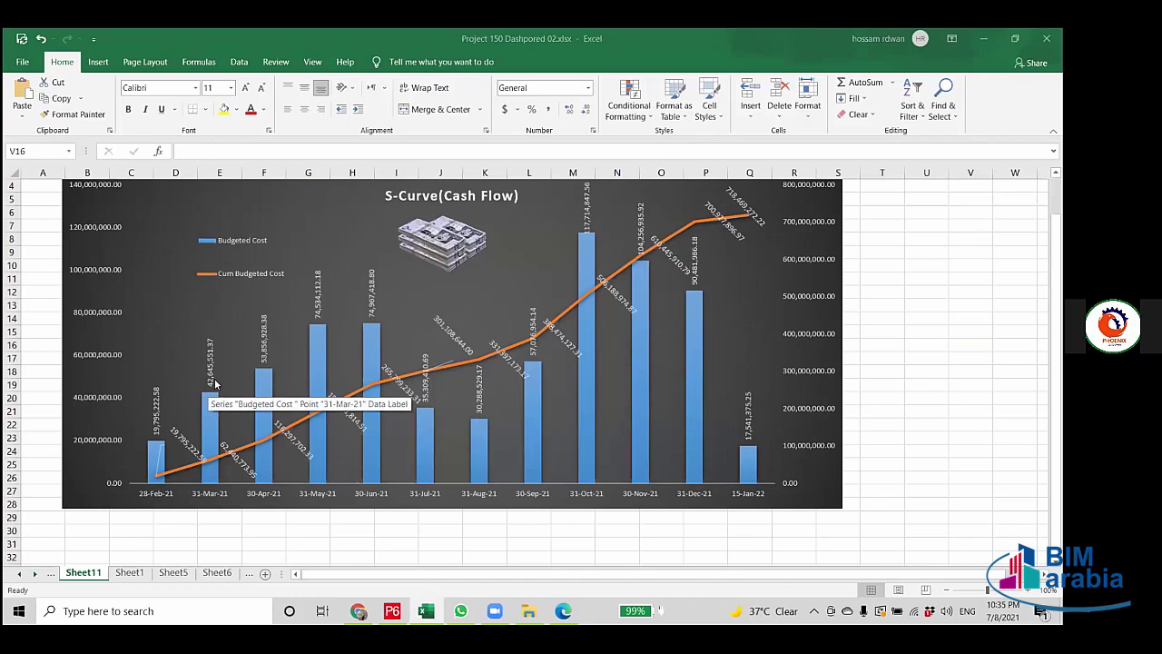
{"action": "mouse_move", "coordinate": [213, 400]}
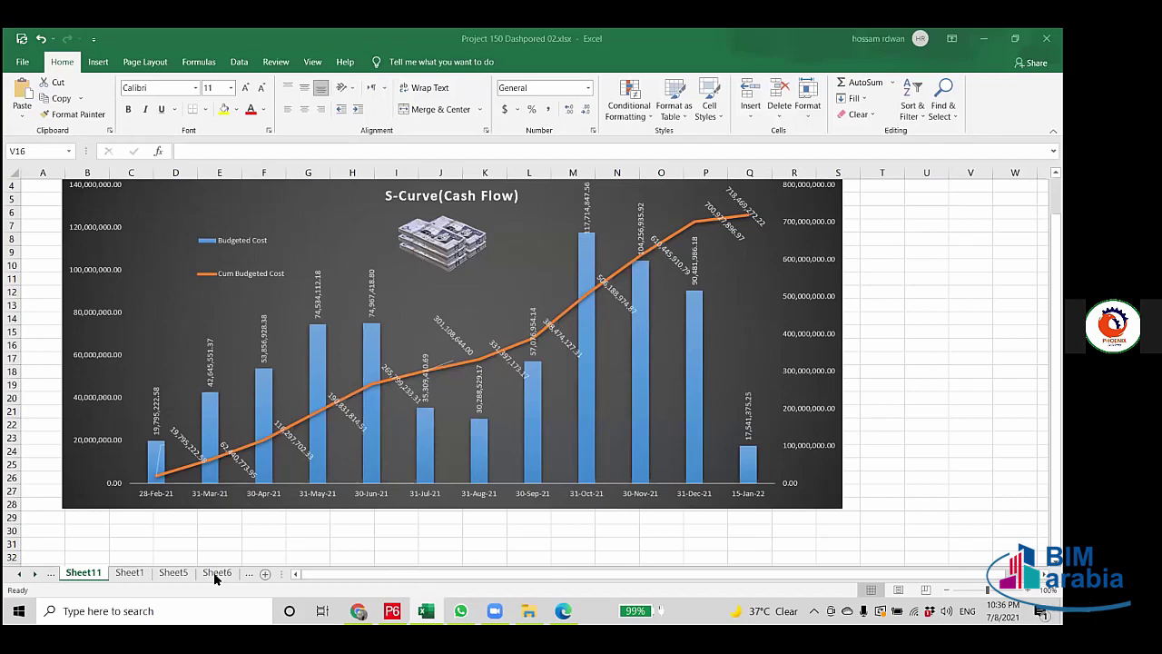
Return to Sheet1 and move the monthly budgeted units values from AC4:AN4 down to row 14.
{"action": "left_click", "coordinate": [131, 578]}
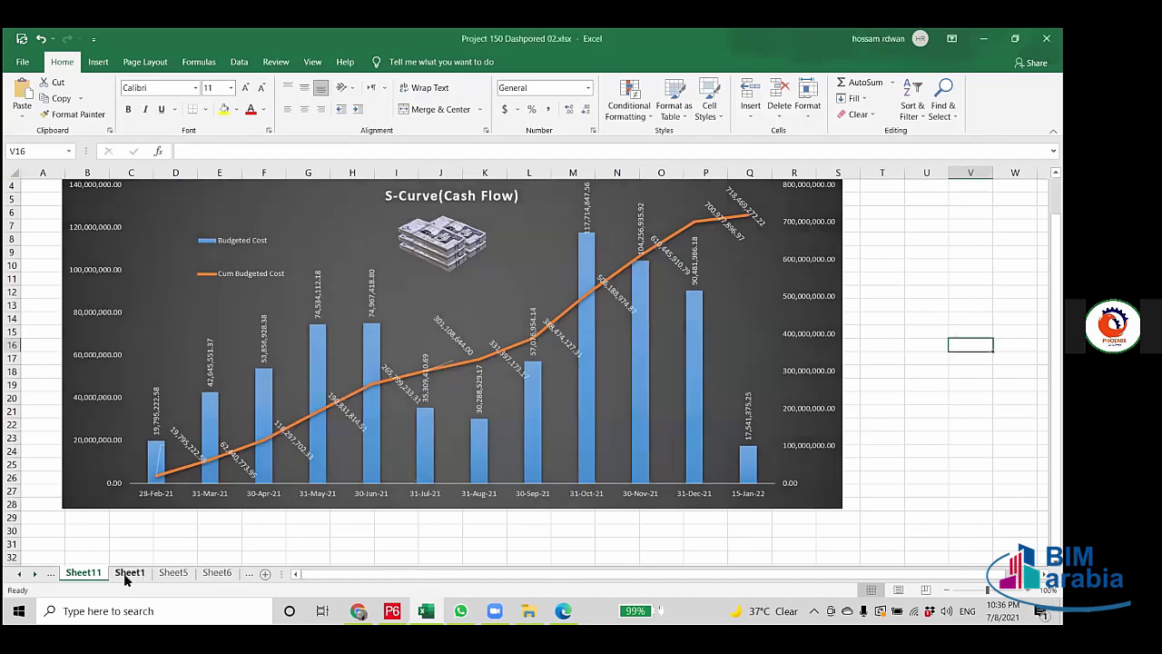
{"action": "left_click", "coordinate": [129, 574]}
{"action": "left_click_drag", "start_coordinate": [592, 579], "coordinate": [690, 579]}
{"action": "left_click", "coordinate": [687, 347]}
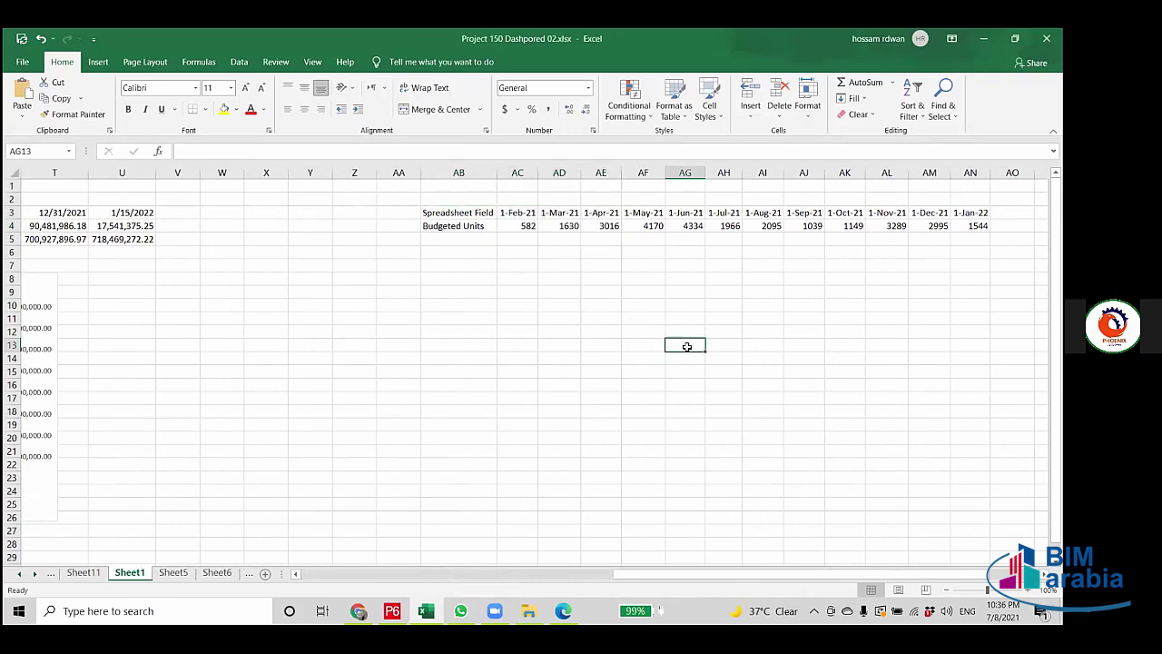
{"action": "left_click_drag", "start_coordinate": [473, 216], "coordinate": [972, 225]}
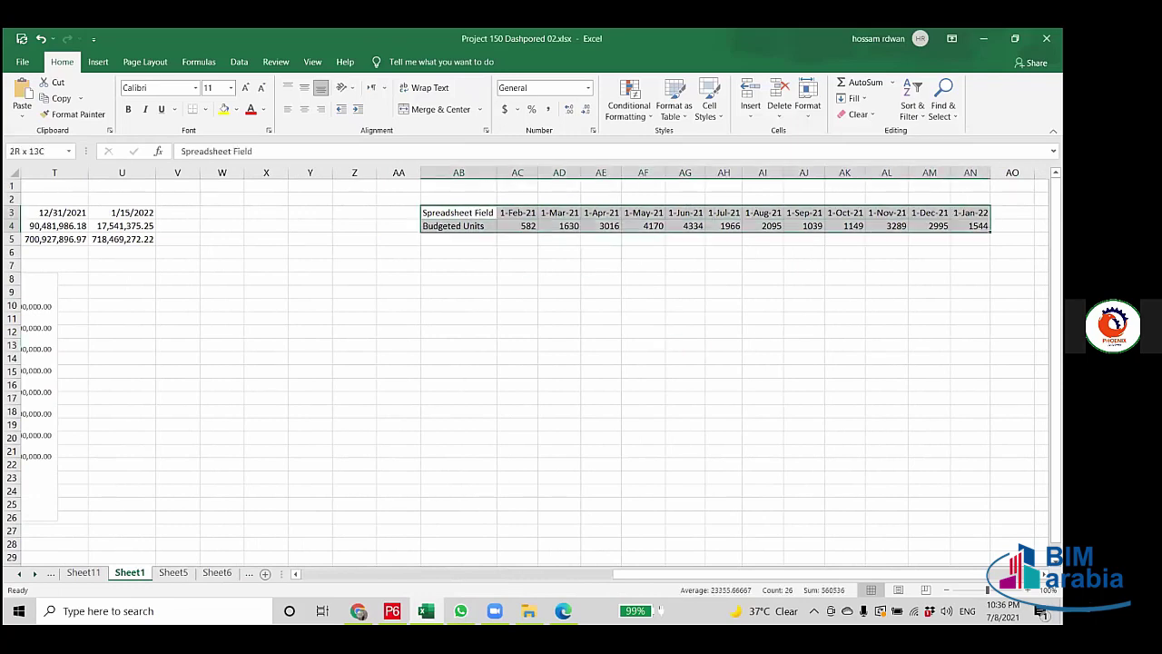
{"action": "left_click", "coordinate": [519, 229]}
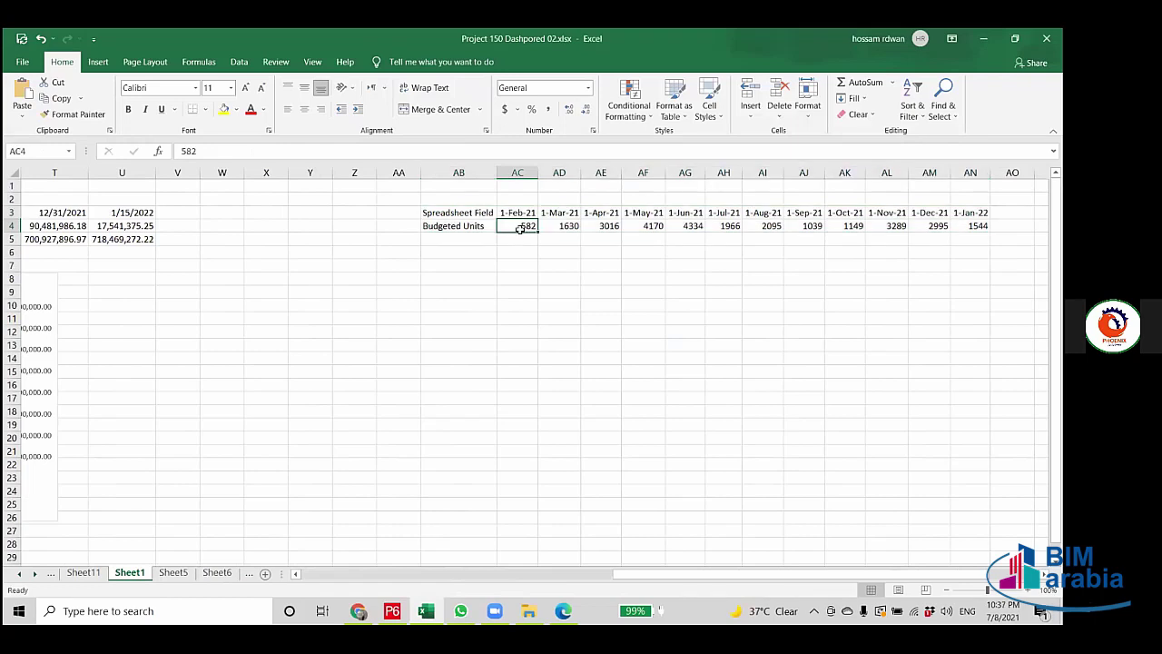
{"action": "left_click_drag", "start_coordinate": [519, 229], "coordinate": [990, 227]}
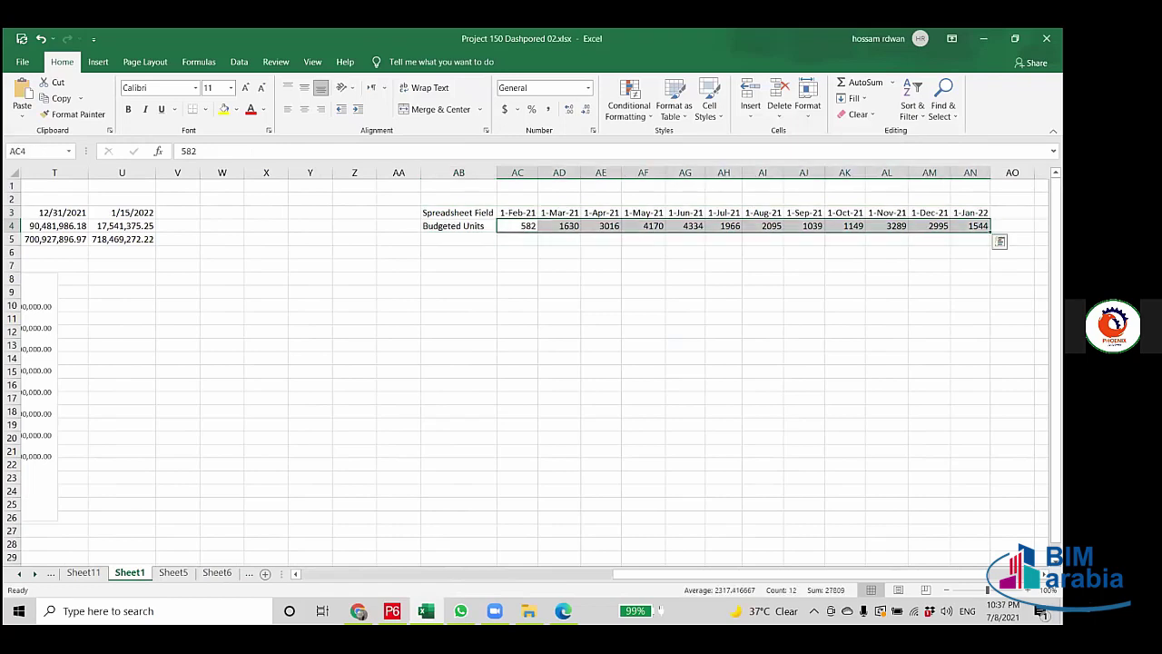
{"action": "left_click_drag", "start_coordinate": [912, 232], "coordinate": [913, 365]}
Enter =AC14/26 in AC4 and fill the formula across to AN4.
{"action": "left_click", "coordinate": [520, 225]}
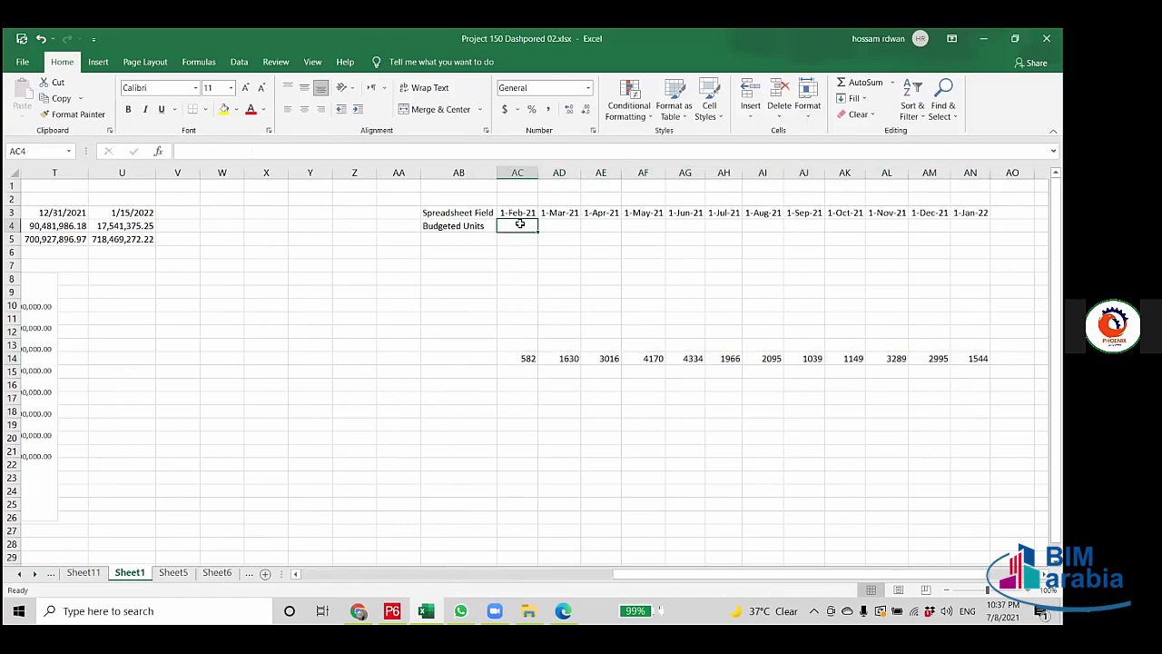
{"action": "type", "text": "="}
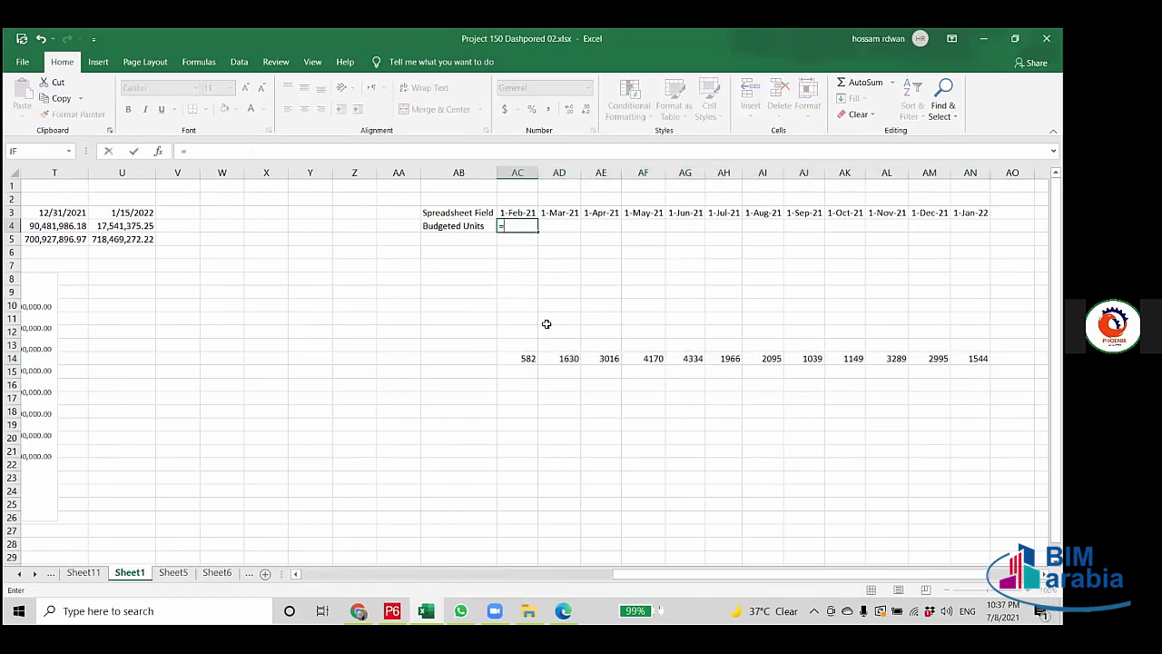
{"action": "left_click", "coordinate": [531, 359]}
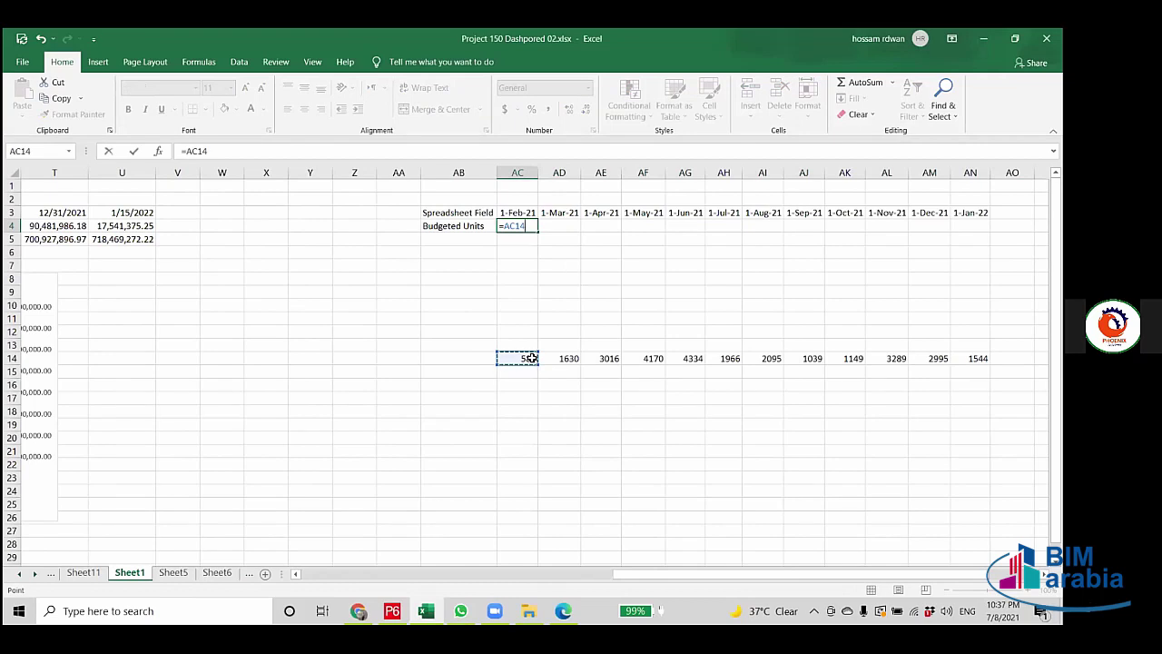
{"action": "type", "text": "/26"}
{"action": "key", "text": "ctrl+Return"}
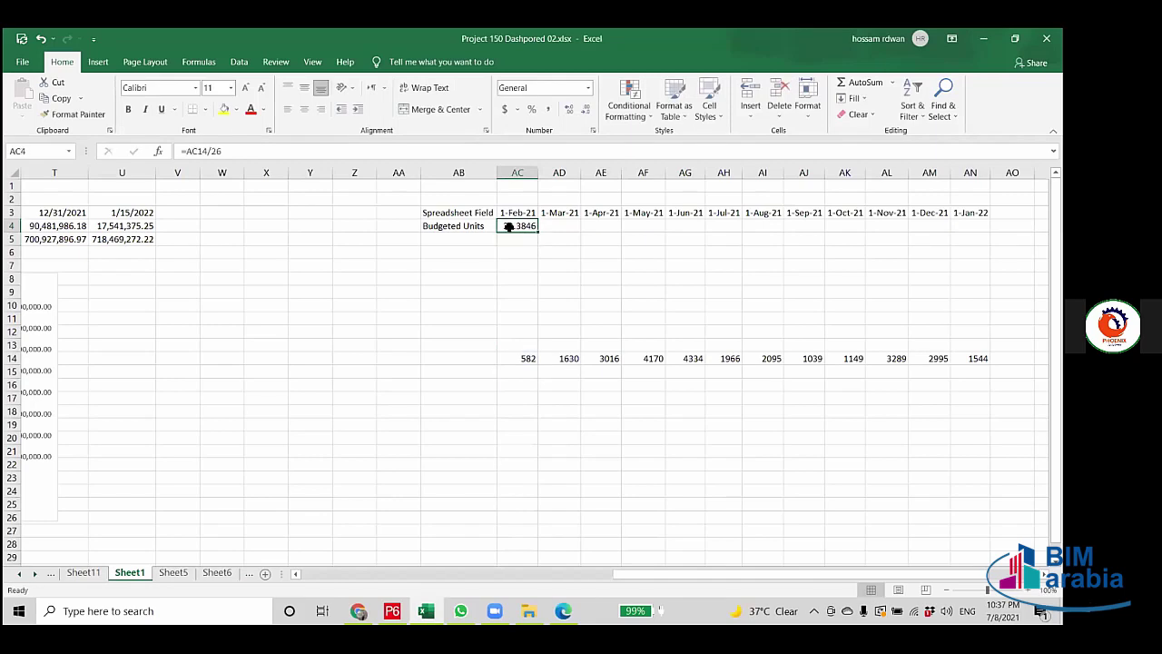
{"action": "left_click_drag", "start_coordinate": [539, 232], "coordinate": [990, 234]}
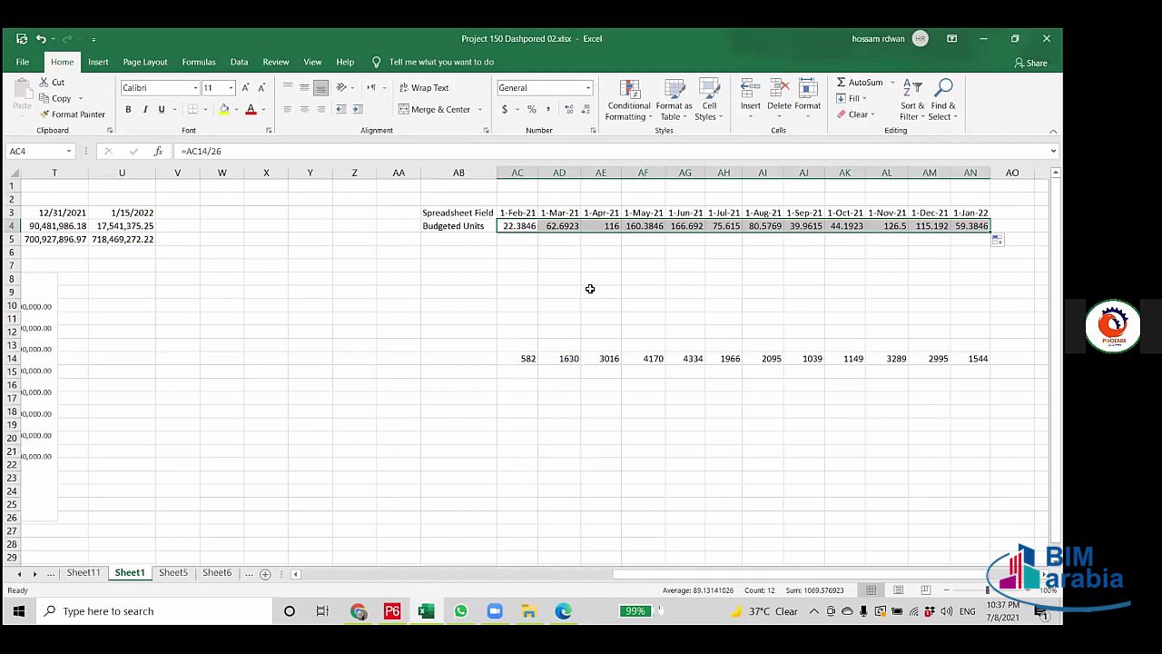
Format the Budgeted Units results in AC4:AN4 as Number with zero decimal places.
{"action": "right_click", "coordinate": [509, 227]}
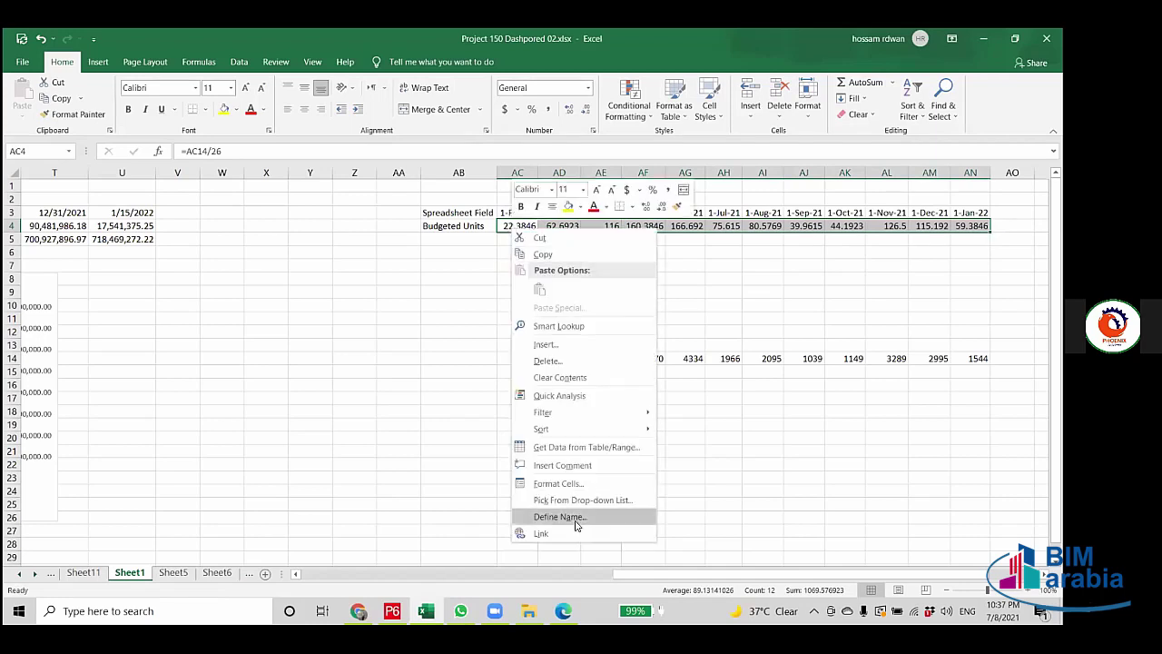
{"action": "left_click", "coordinate": [573, 489]}
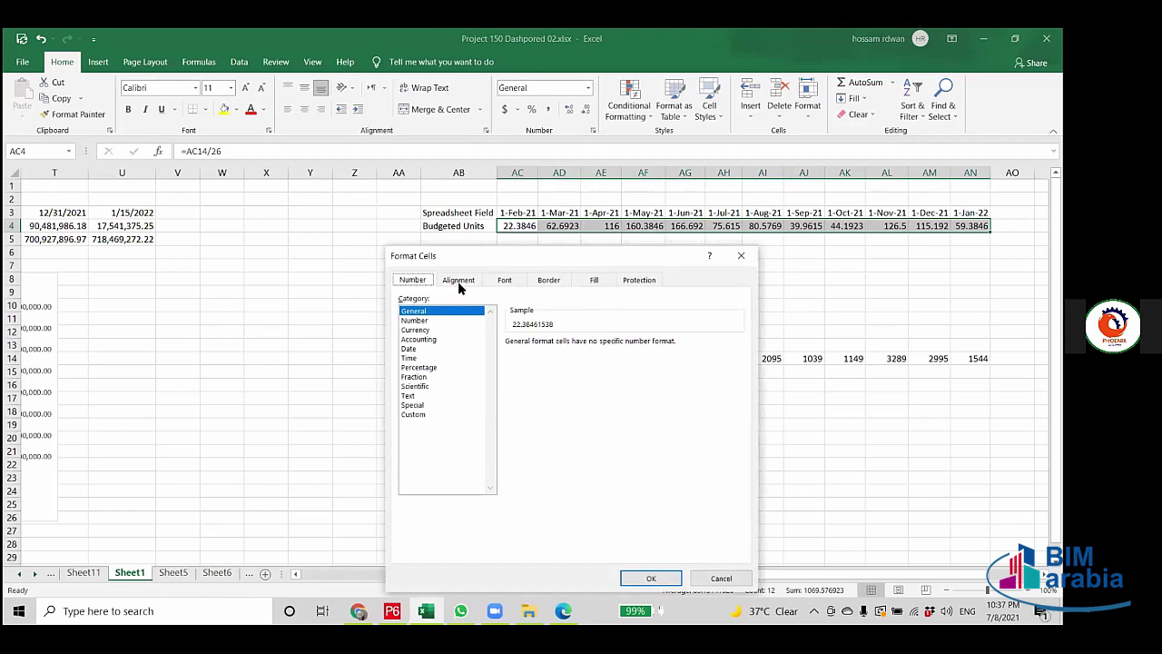
{"action": "left_click", "coordinate": [423, 321]}
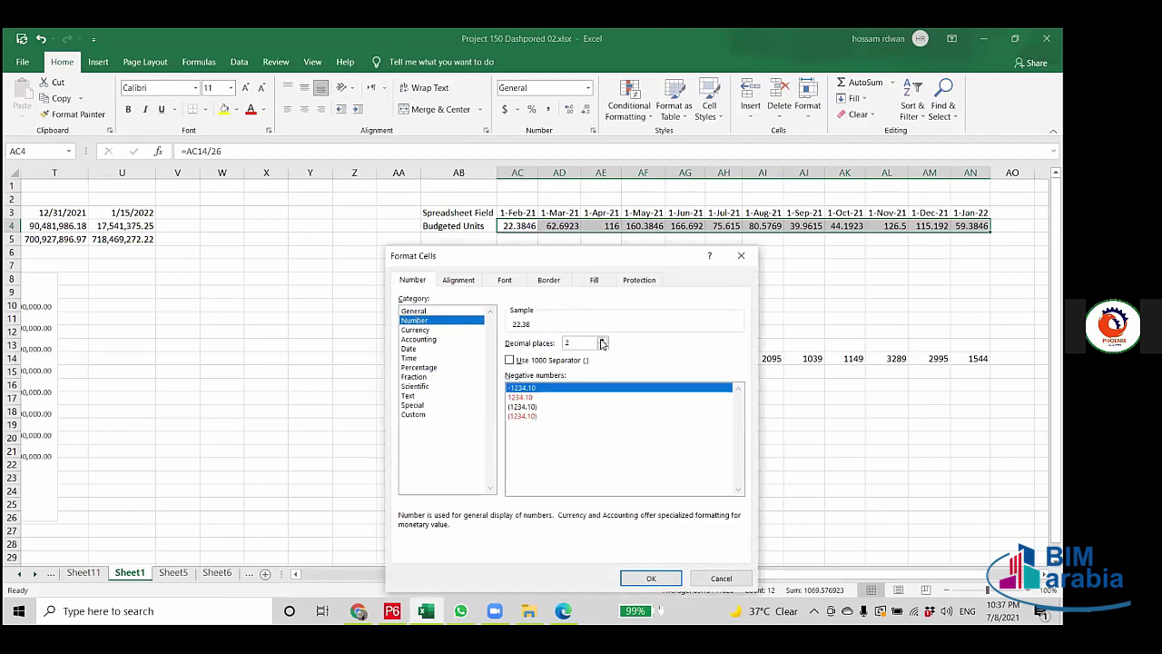
{"action": "double_click", "coordinate": [602, 349]}
{"action": "left_click", "coordinate": [651, 579]}
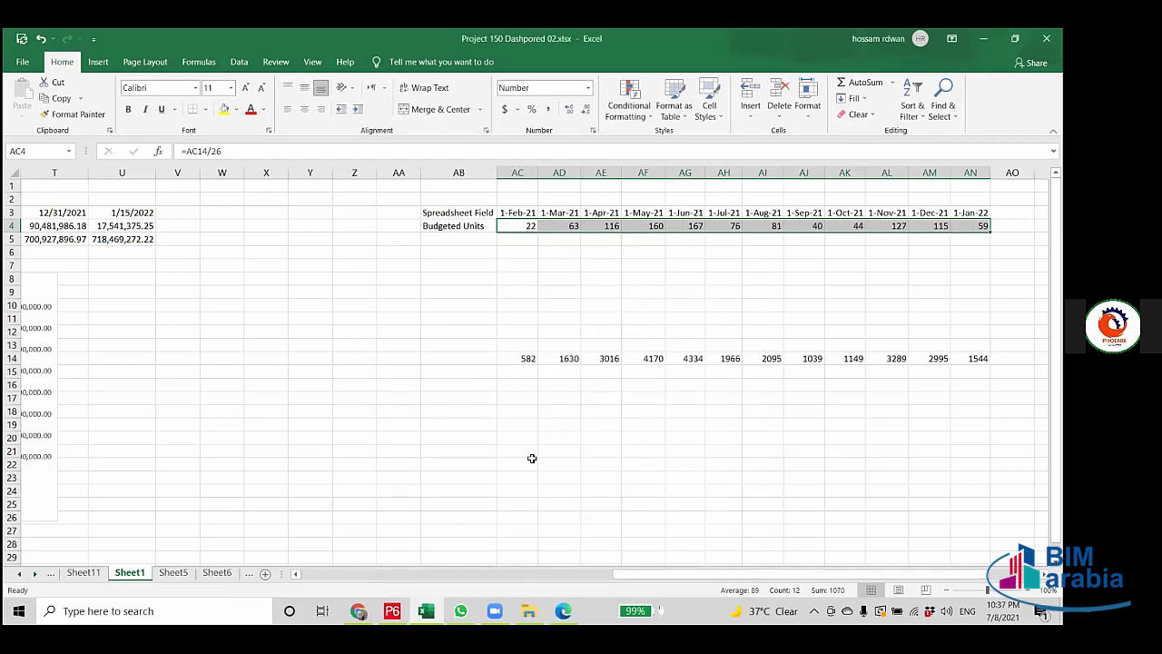
{"action": "left_click", "coordinate": [436, 268]}
{"action": "left_click_drag", "start_coordinate": [527, 227], "coordinate": [985, 226]}
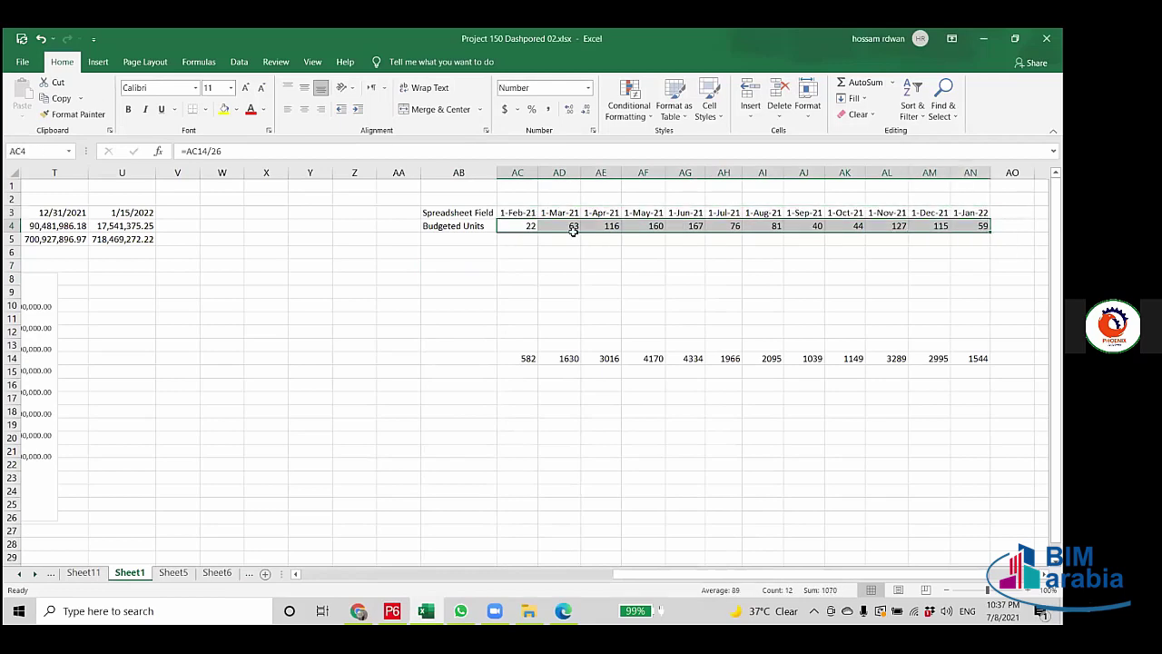
{"action": "left_click", "coordinate": [654, 226]}
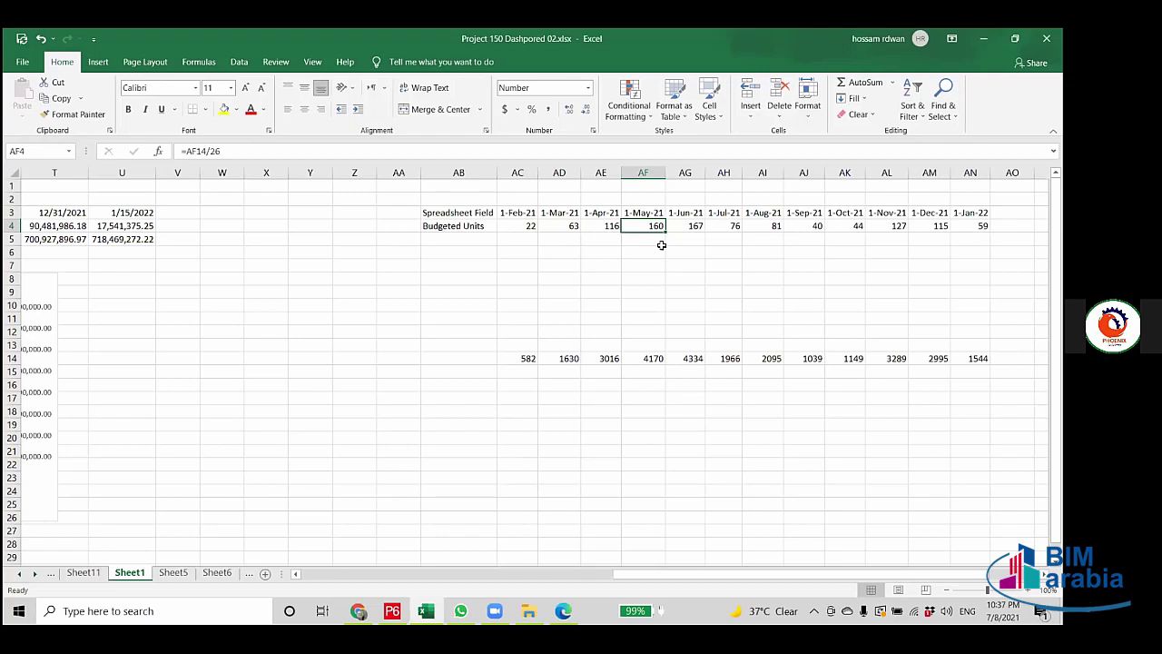
Copy AC4:AN4, try to clear the source values in row 14, and undo the deletion.
{"action": "left_click_drag", "start_coordinate": [518, 226], "coordinate": [827, 227]}
{"action": "key", "text": "ctrl+c"}
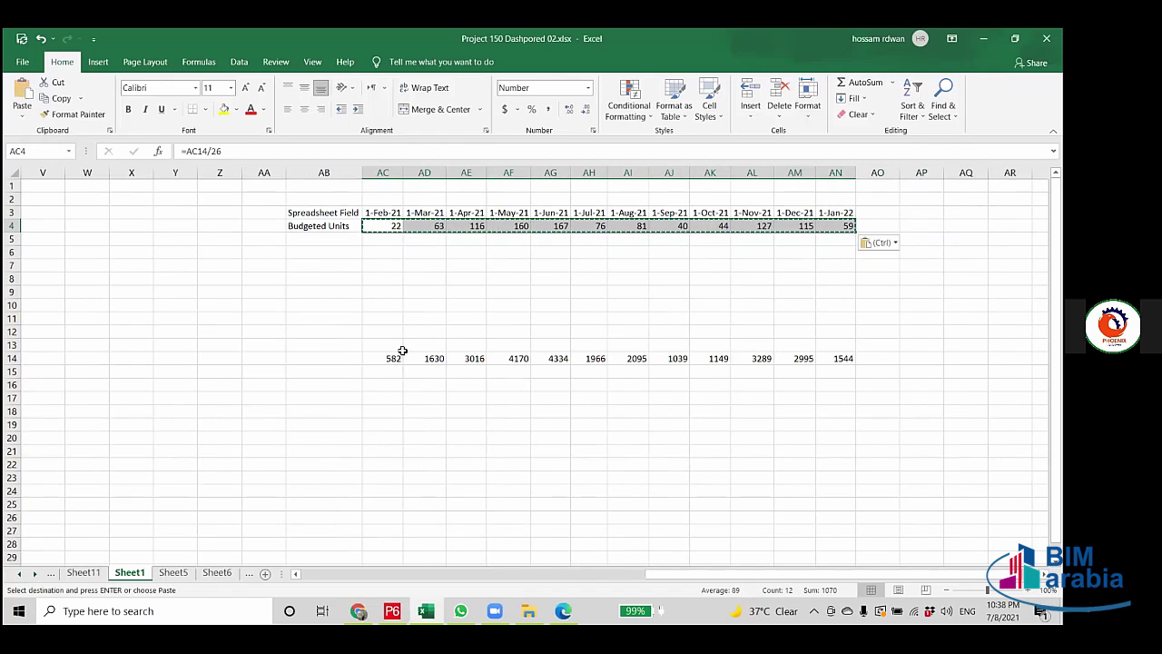
{"action": "left_click_drag", "start_coordinate": [392, 358], "coordinate": [835, 371]}
{"action": "key", "text": "Delete"}
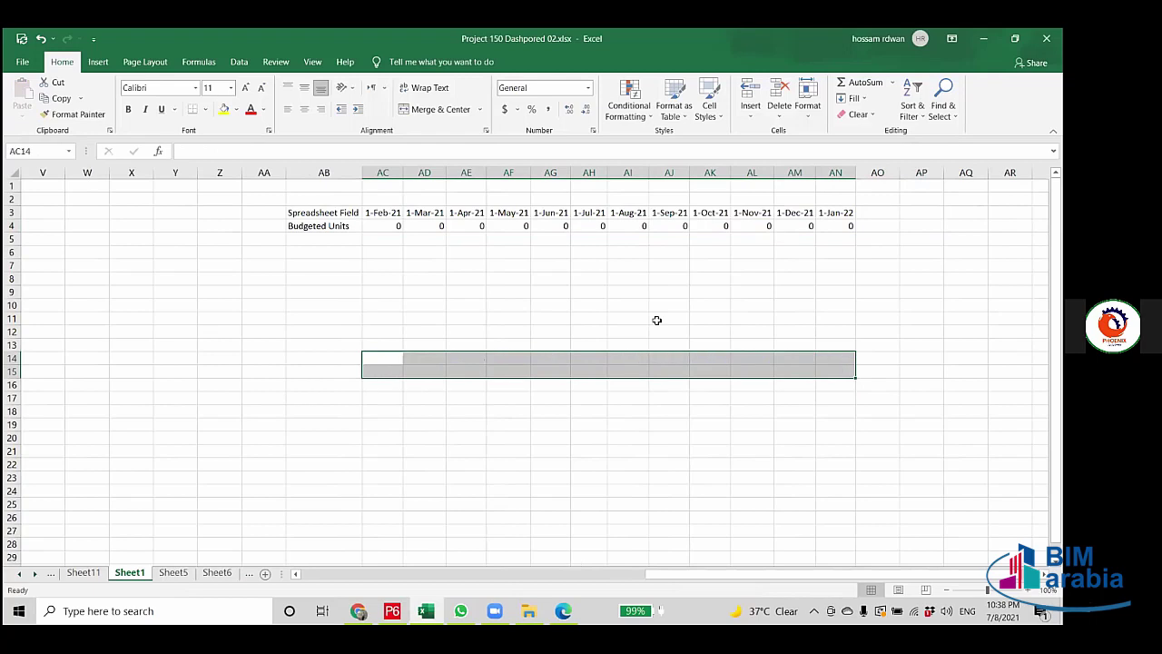
{"action": "key", "text": "ctrl+z"}
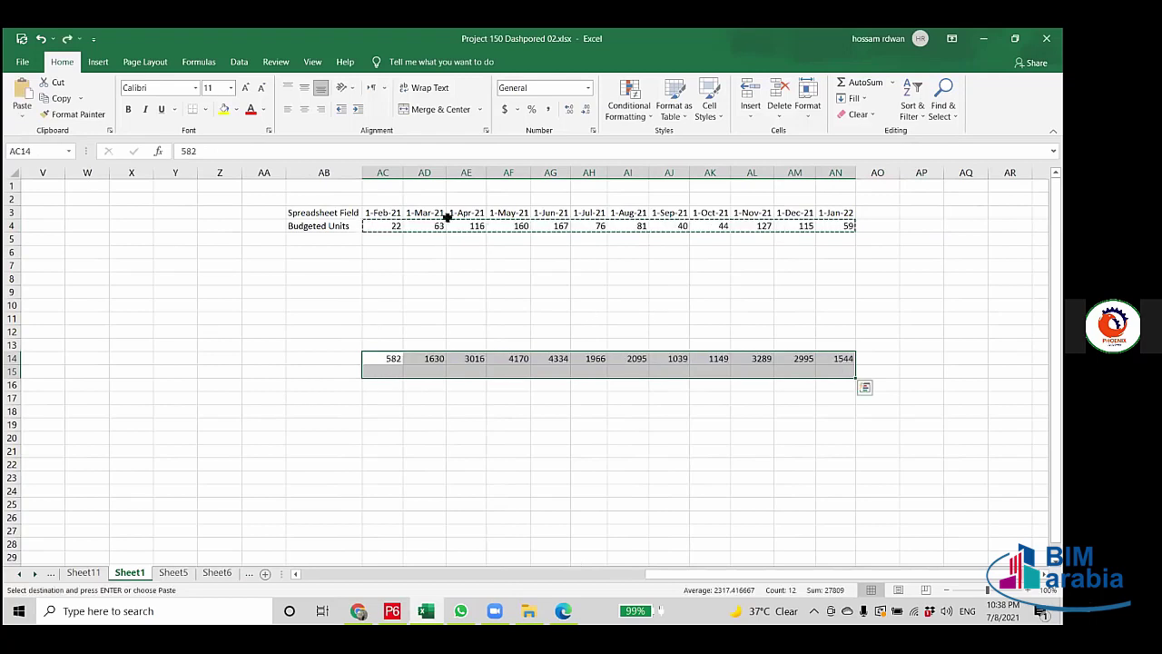
Copy AC4:AN4 and paste it back over itself as values only to replace the division formulas.
{"action": "right_click", "coordinate": [383, 226]}
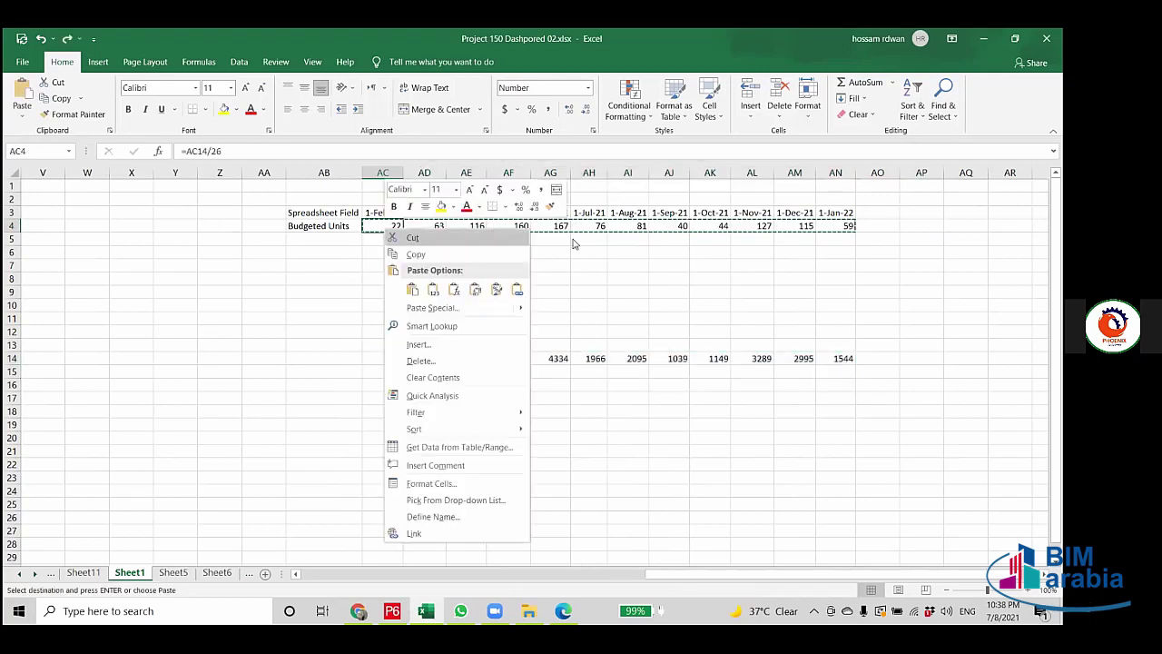
{"action": "left_click_drag", "start_coordinate": [382, 226], "coordinate": [835, 225]}
{"action": "right_click", "coordinate": [837, 226]}
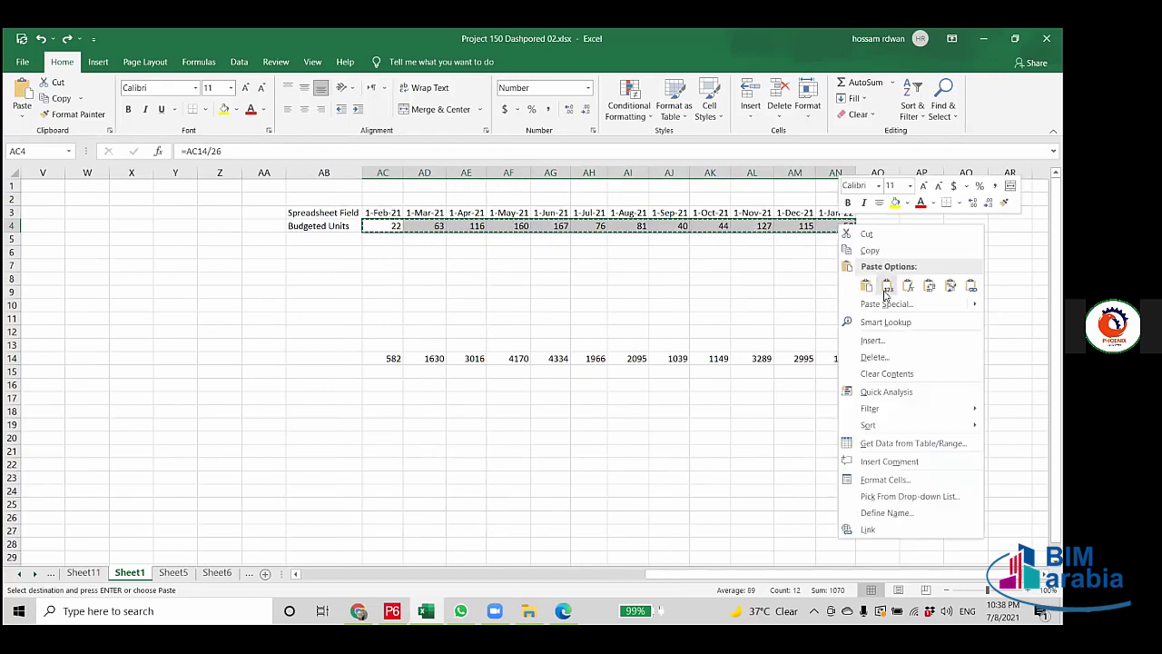
{"action": "left_click", "coordinate": [869, 250]}
{"action": "right_click", "coordinate": [391, 225]}
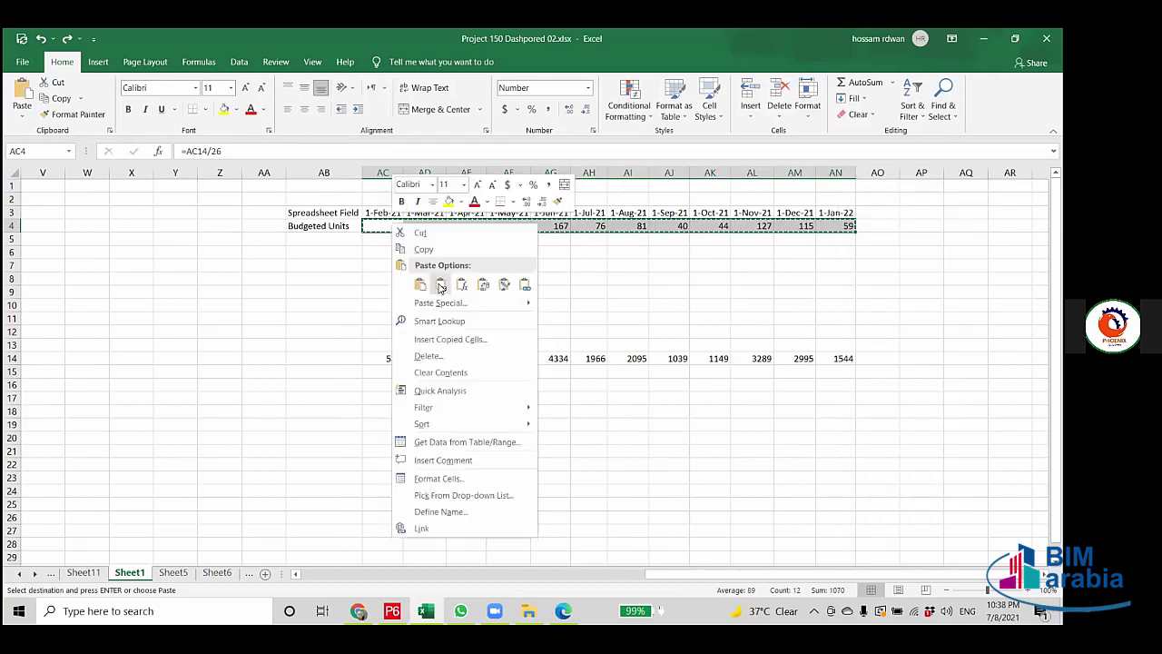
{"action": "left_click", "coordinate": [408, 288]}
{"action": "left_click", "coordinate": [442, 412]}
Delete the original budgeted units values from AC14:AN14.
{"action": "left_click_drag", "start_coordinate": [379, 354], "coordinate": [950, 408]}
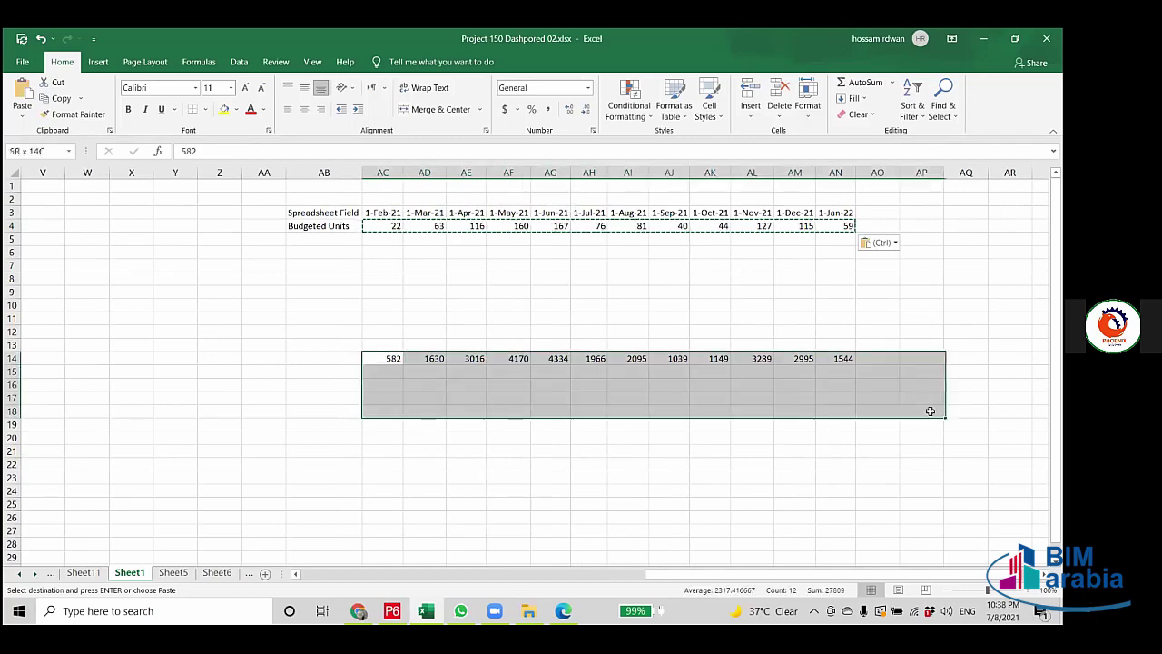
{"action": "key", "text": "Delete"}
{"action": "left_click", "coordinate": [554, 296]}
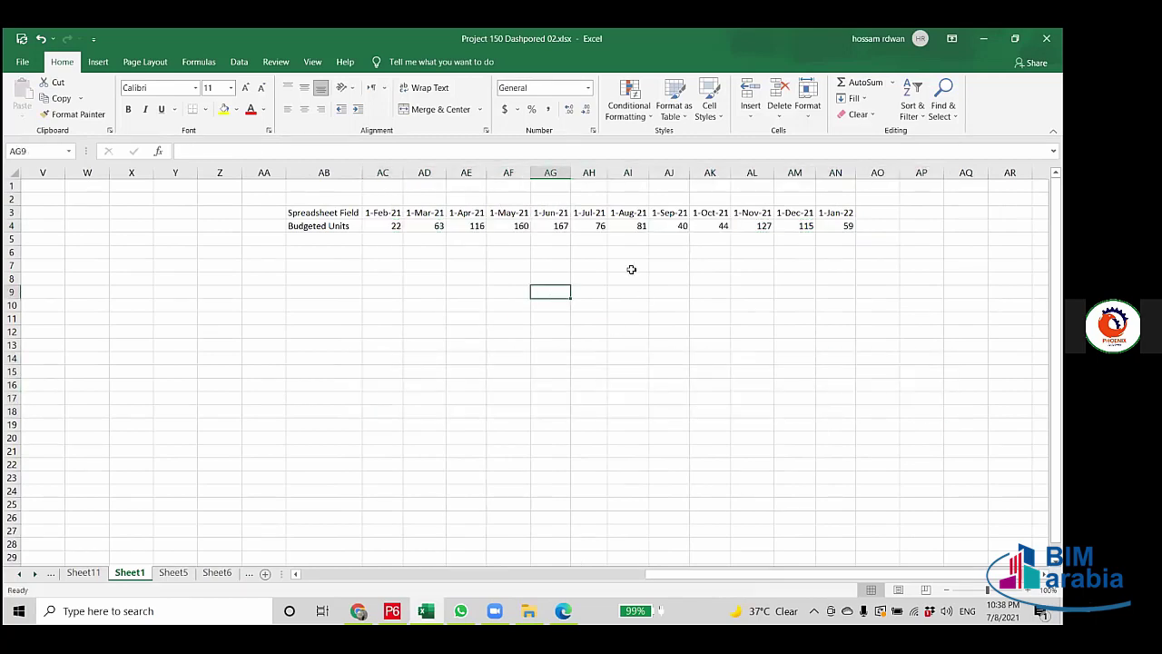
{"action": "left_click_drag", "start_coordinate": [376, 224], "coordinate": [441, 226]}
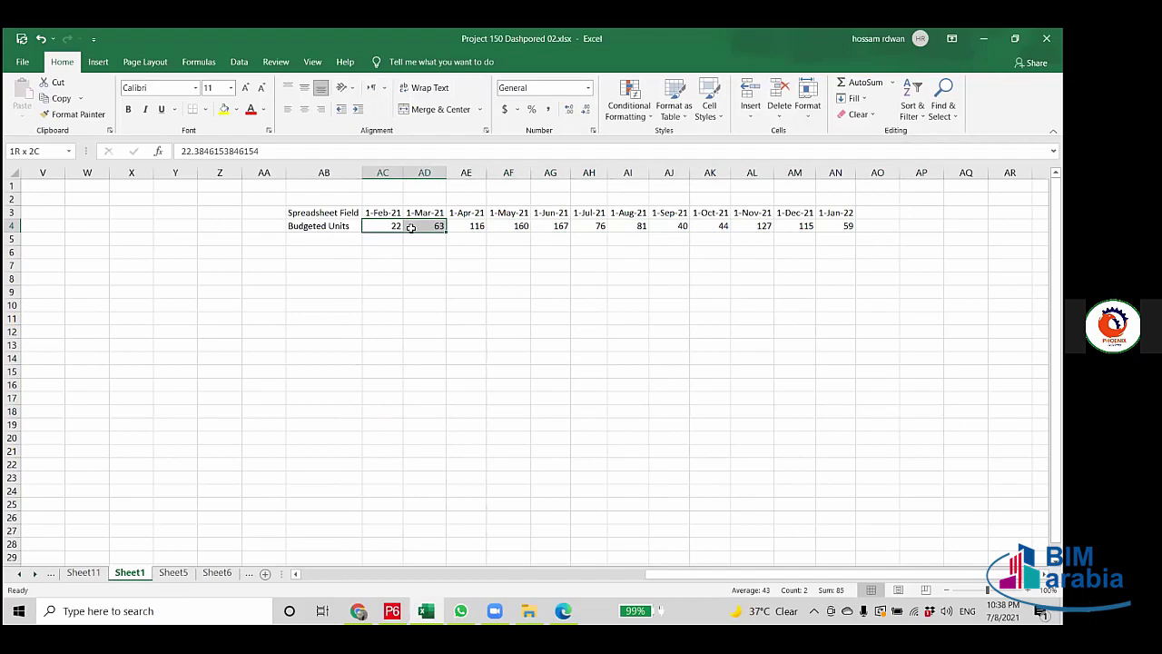
{"action": "left_click", "coordinate": [562, 225]}
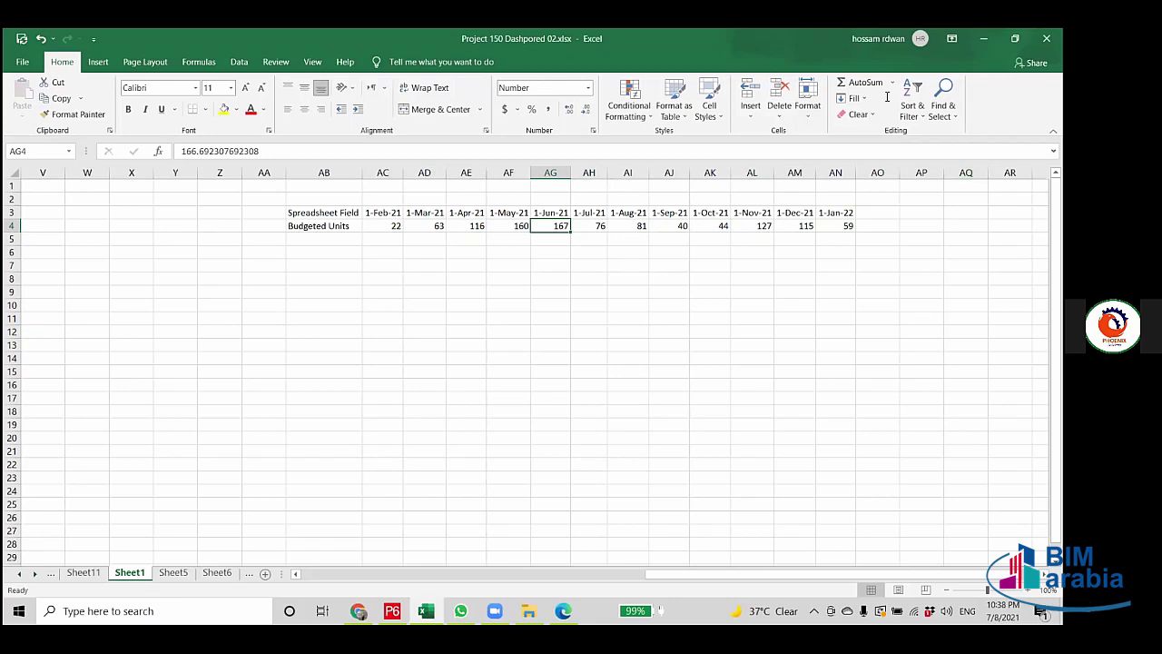
Insert a 2-D clustered column chart from AB3:AN4 and widen it below the data.
{"action": "left_click_drag", "start_coordinate": [318, 212], "coordinate": [817, 227]}
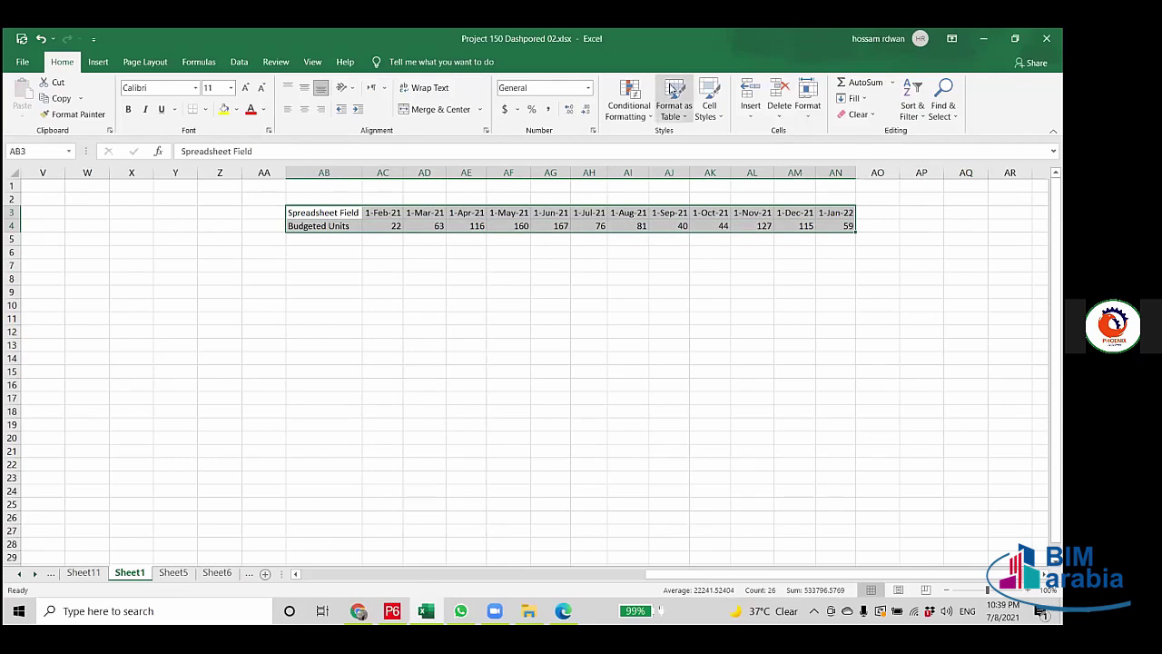
{"action": "left_click", "coordinate": [99, 62]}
{"action": "left_click", "coordinate": [477, 86]}
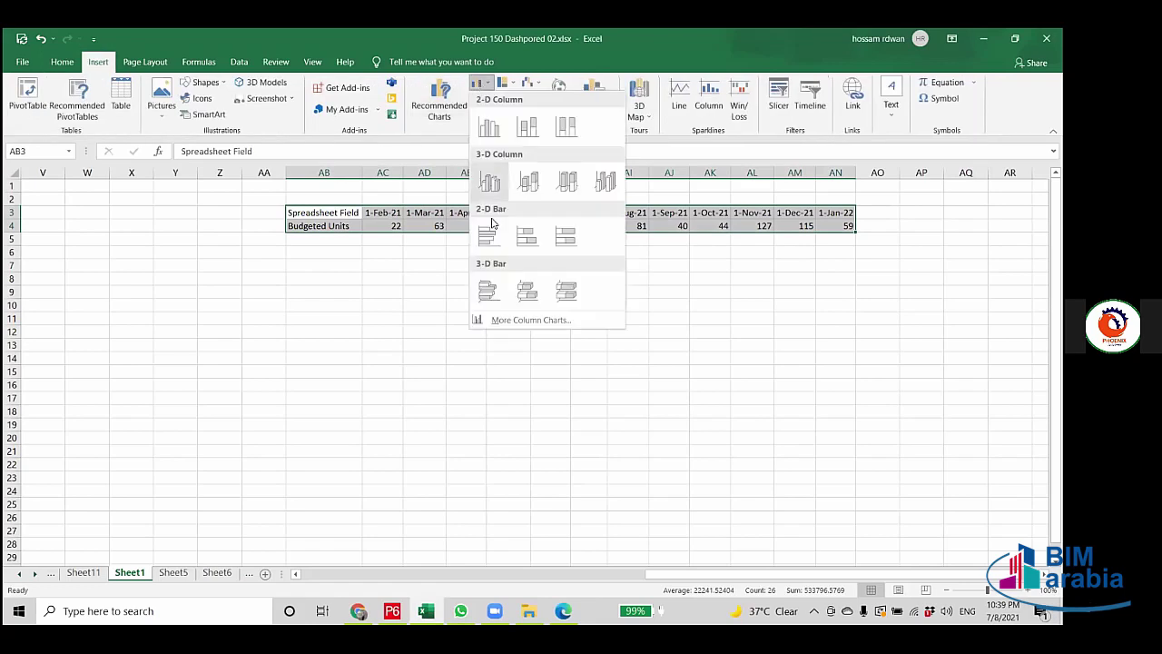
{"action": "left_click", "coordinate": [482, 125]}
{"action": "left_click_drag", "start_coordinate": [701, 372], "coordinate": [842, 372]}
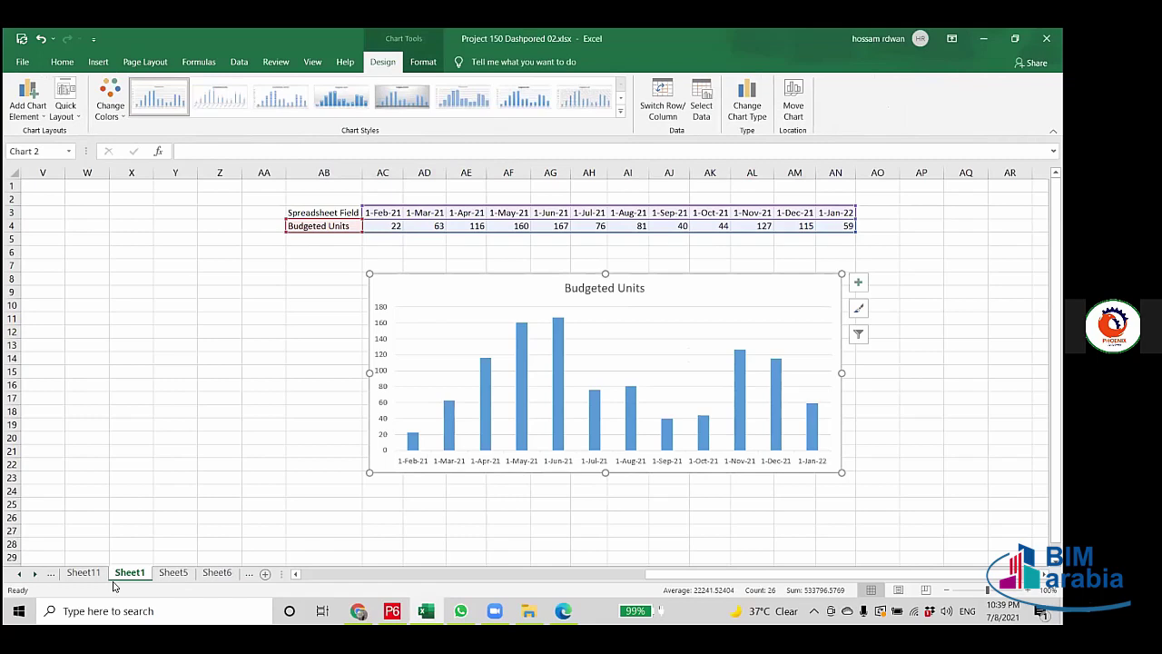
Paste a copy of the Budgeted Units chart on Sheet11 directly below the S-curve, matching its width and increasing the height.
{"action": "left_click", "coordinate": [84, 572]}
{"action": "scroll", "coordinate": [405, 436], "scroll_direction": "down", "scroll_amount": 6}
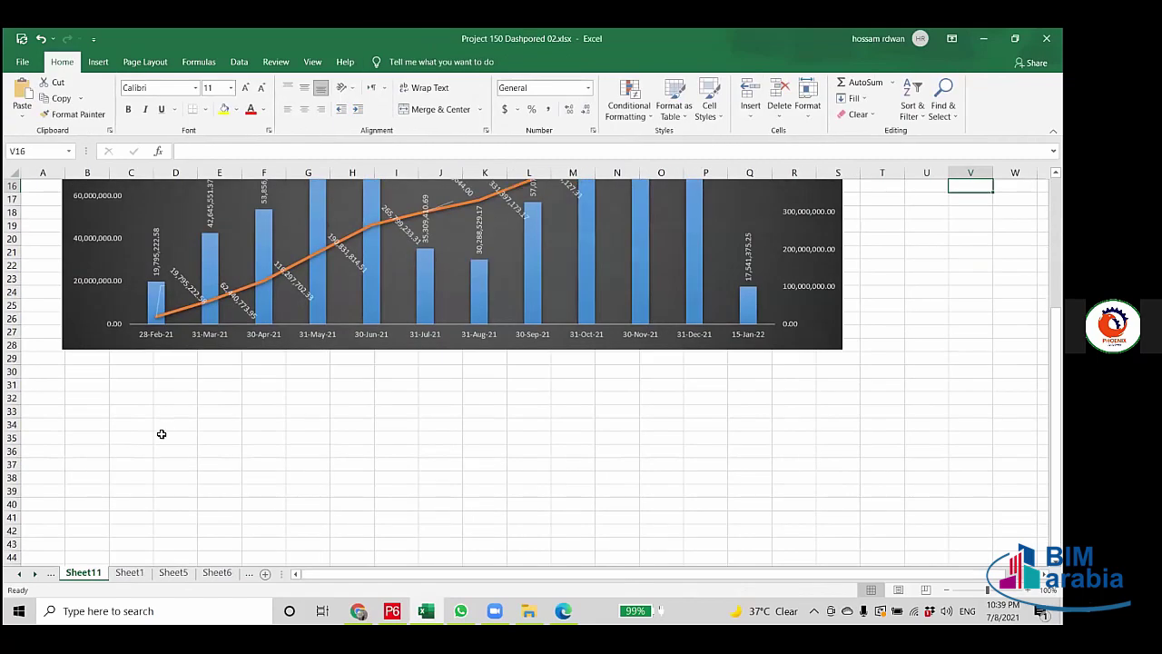
{"action": "left_click", "coordinate": [116, 411]}
{"action": "key", "text": "ctrl+v"}
{"action": "left_click_drag", "start_coordinate": [130, 421], "coordinate": [89, 283]}
{"action": "left_click_drag", "start_coordinate": [535, 371], "coordinate": [839, 355]}
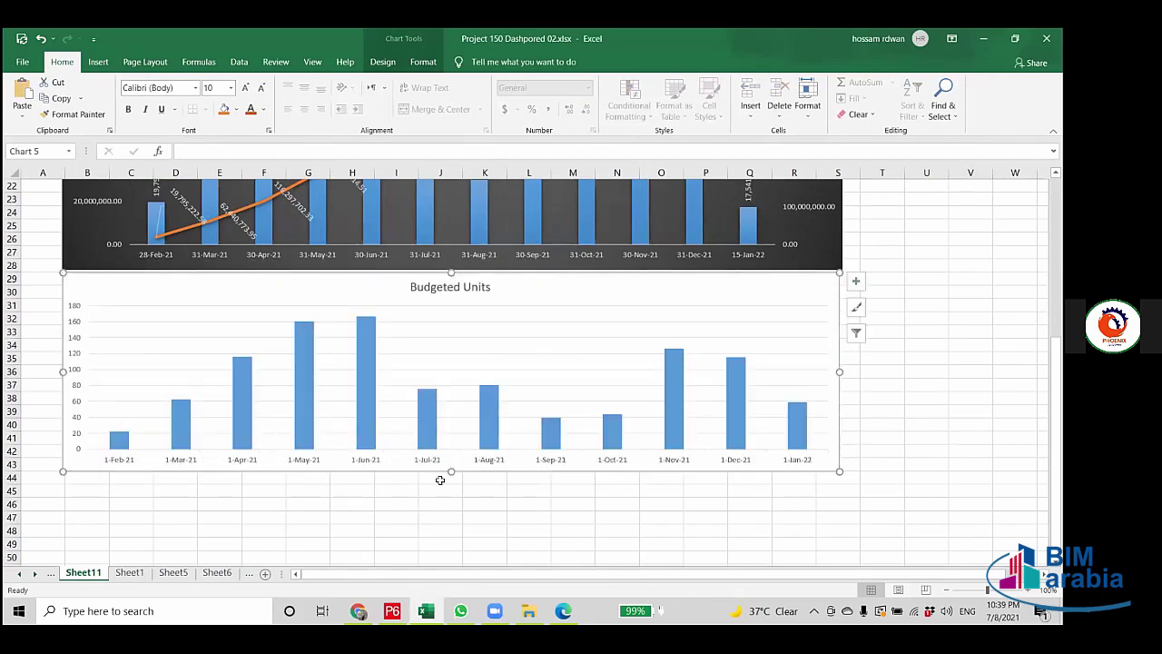
{"action": "mouse_move", "coordinate": [439, 480]}
{"action": "left_mouse_down"}
{"action": "mouse_move", "coordinate": [446, 539]}
{"action": "mouse_move", "coordinate": [451, 418]}
{"action": "mouse_move", "coordinate": [446, 458]}
{"action": "left_mouse_up"}
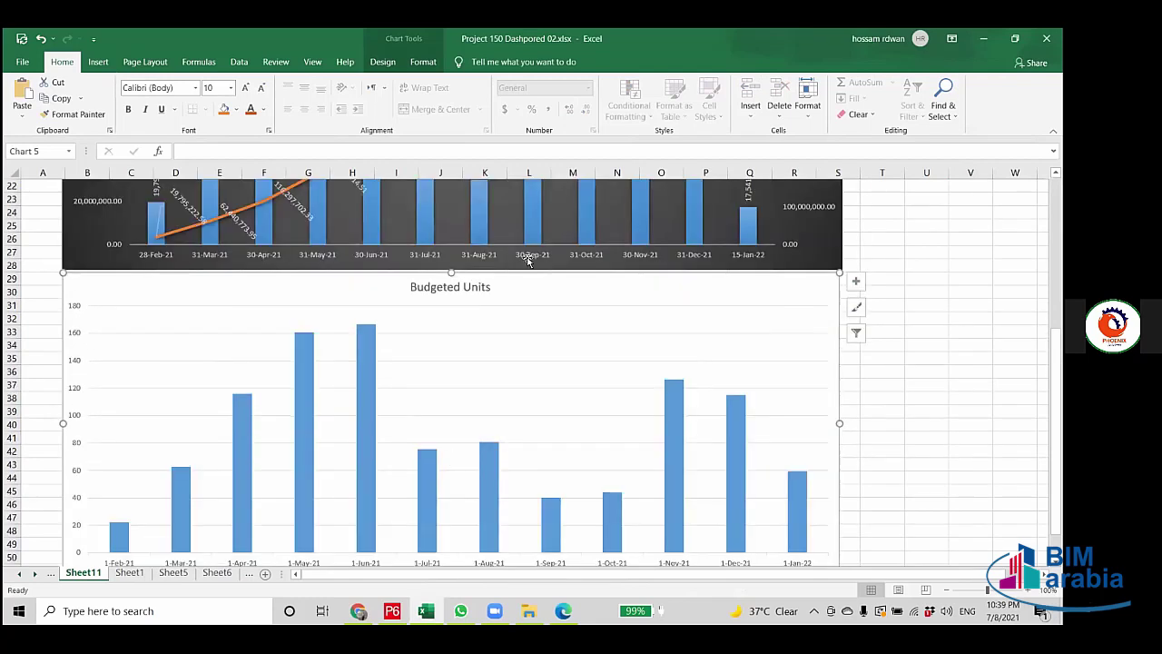
Remove the gridlines from the pasted chart and retitle it "Equpment Histogram- Bobcat".
{"action": "left_click", "coordinate": [513, 332]}
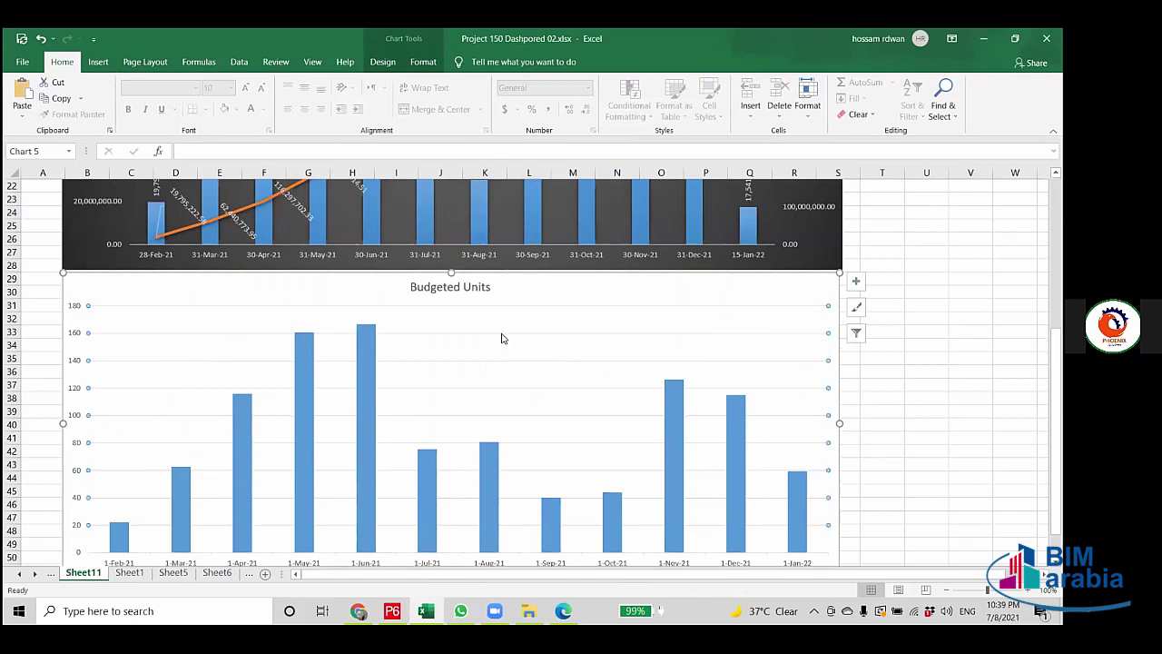
{"action": "key", "text": "Delete"}
{"action": "left_click", "coordinate": [445, 289]}
{"action": "left_click_drag", "start_coordinate": [412, 287], "coordinate": [487, 284]}
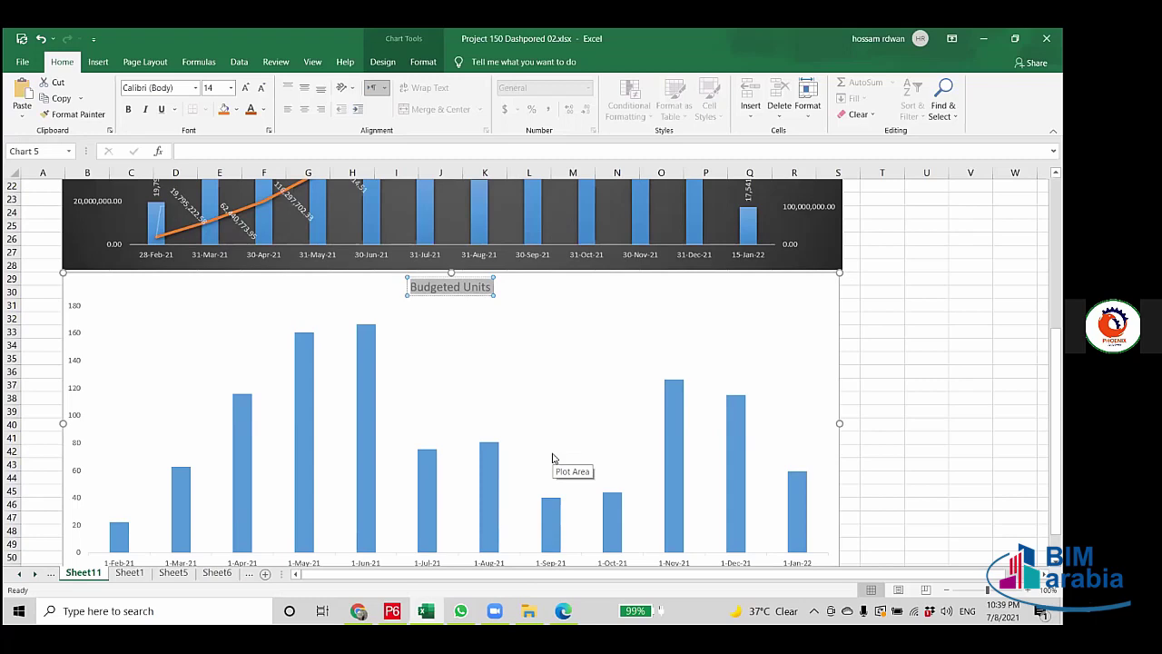
{"action": "key", "text": "Caps_Lock"}
{"action": "type", "text": "E"}
{"action": "key", "text": "Caps_Lock"}
{"action": "type", "text": "qupment"}
{"action": "key", "text": "Caps_Lock"}
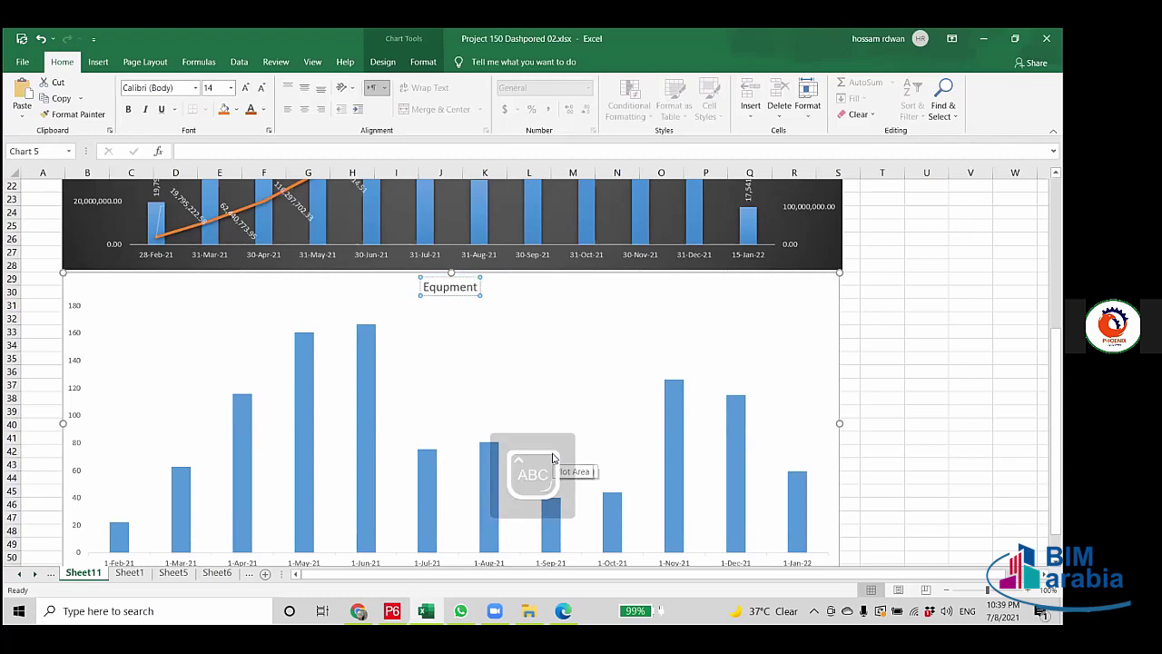
{"action": "type", "text": "H"}
{"action": "key", "text": "Caps_Lock"}
{"action": "type", "text": "istogram-"}
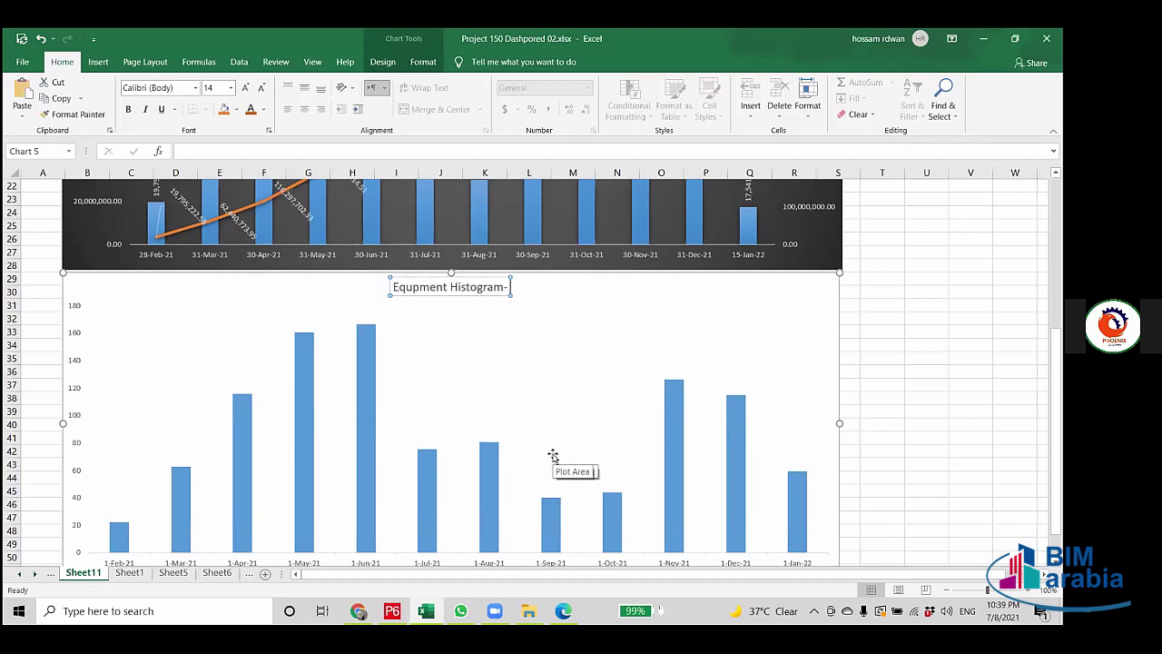
{"action": "key", "text": "Caps_Lock"}
{"action": "type", "text": "B"}
{"action": "key", "text": "Caps_Lock"}
{"action": "type", "text": "obcat"}
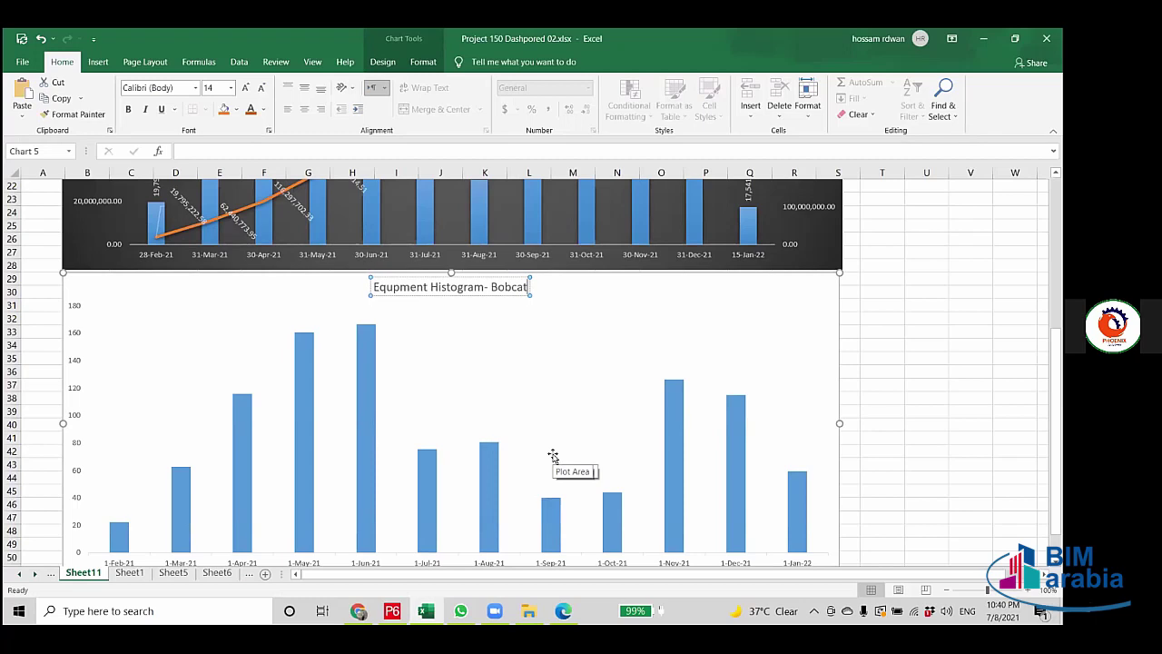
{"action": "left_click", "coordinate": [936, 385]}
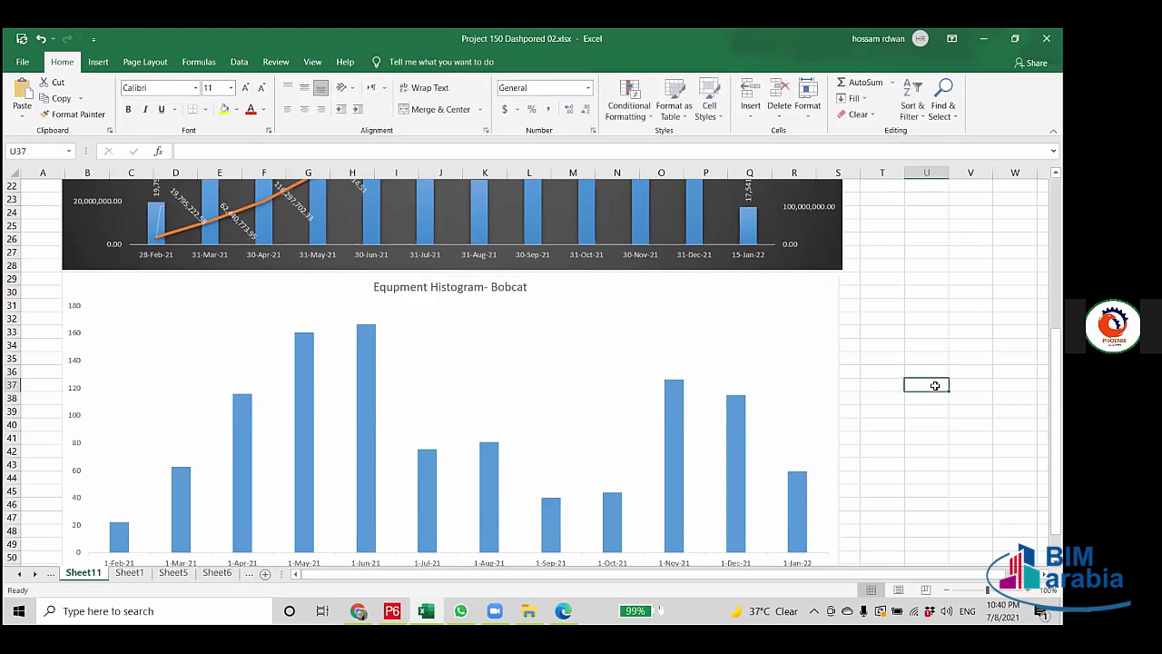
Add data labels to the columns of the Bobcat histogram.
{"action": "scroll", "coordinate": [459, 337], "scroll_direction": "down", "scroll_amount": 3}
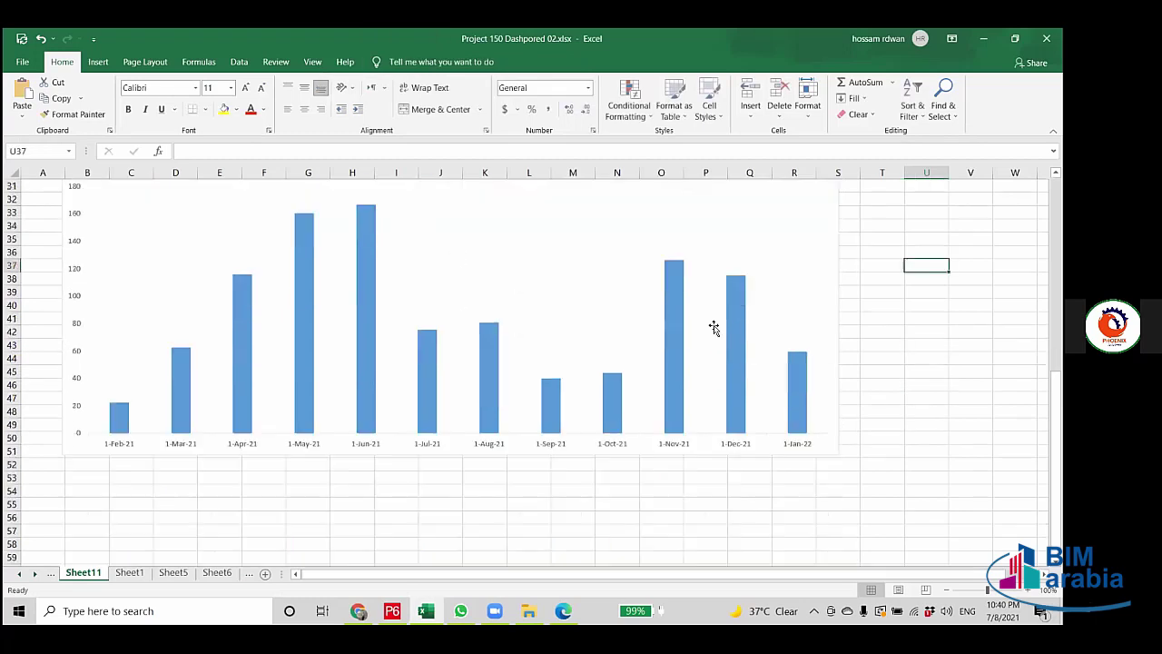
{"action": "left_click", "coordinate": [734, 318]}
{"action": "right_click", "coordinate": [733, 317]}
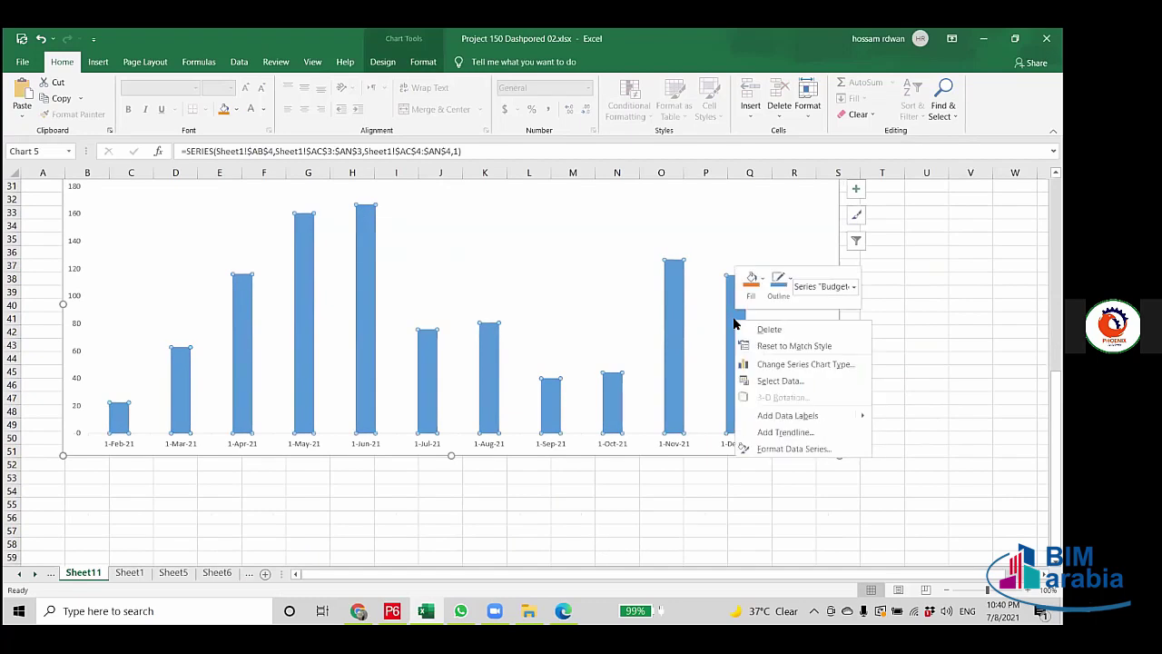
{"action": "left_click", "coordinate": [856, 189]}
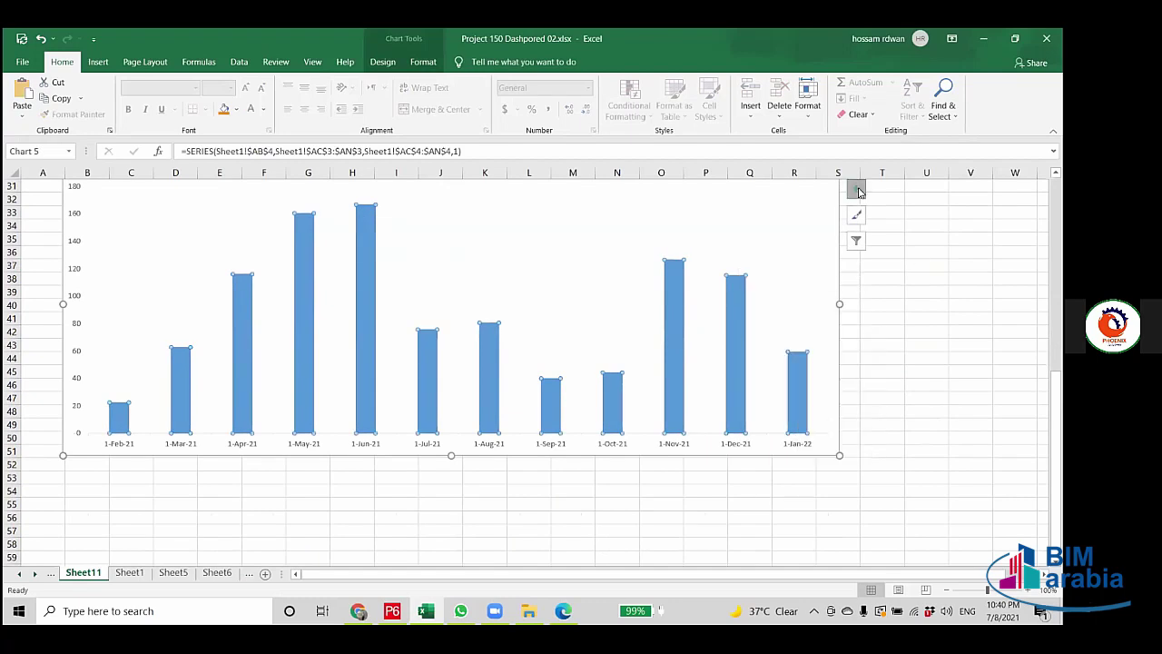
{"action": "left_click", "coordinate": [855, 189]}
{"action": "left_click", "coordinate": [886, 248]}
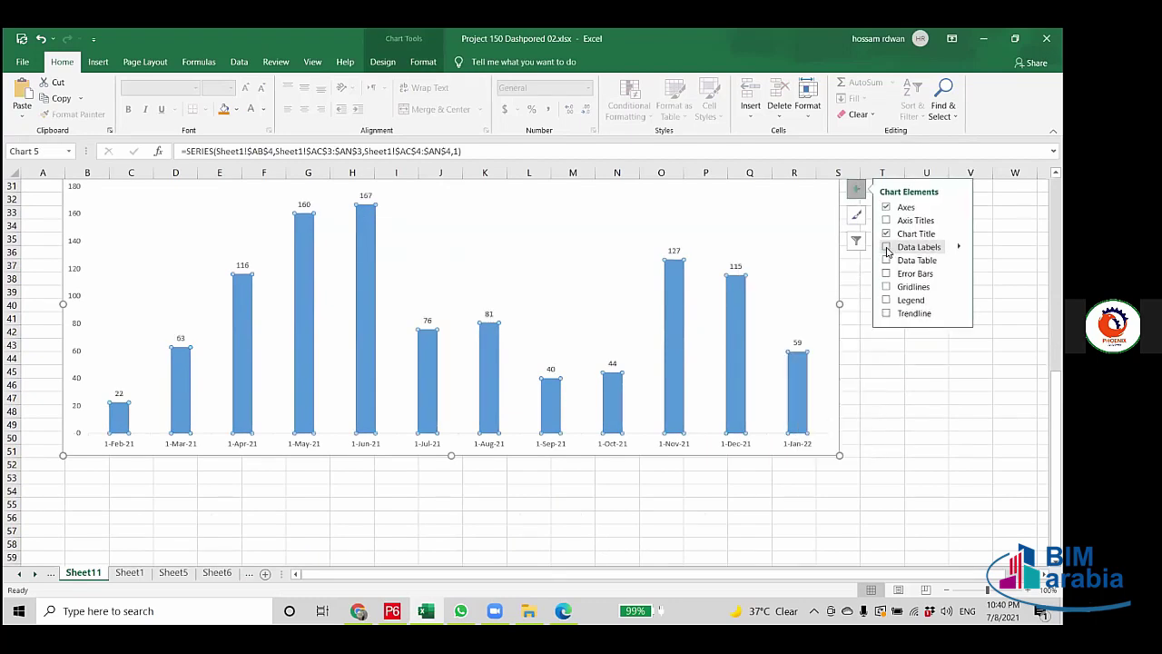
{"action": "left_click", "coordinate": [928, 415]}
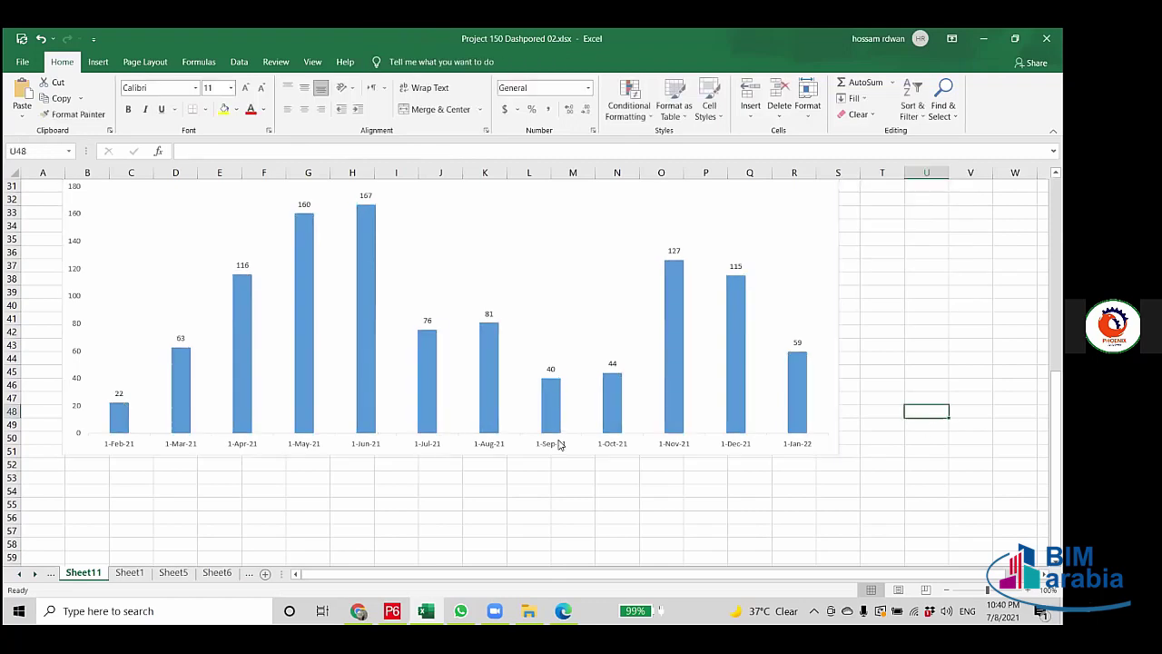
Format the histogram's data labels as bold, standard blue text at size 10.5.
{"action": "scroll", "coordinate": [496, 404], "scroll_direction": "up", "scroll_amount": 2}
{"action": "left_click", "coordinate": [675, 329]}
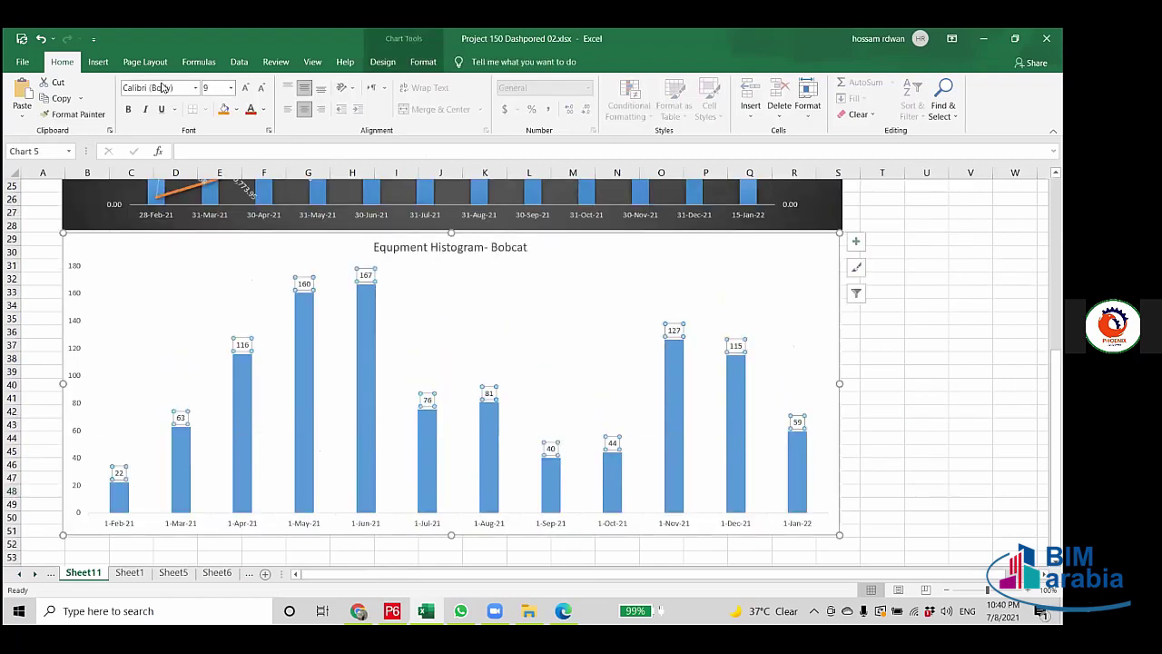
{"action": "left_click", "coordinate": [247, 87]}
{"action": "left_click", "coordinate": [247, 87]}
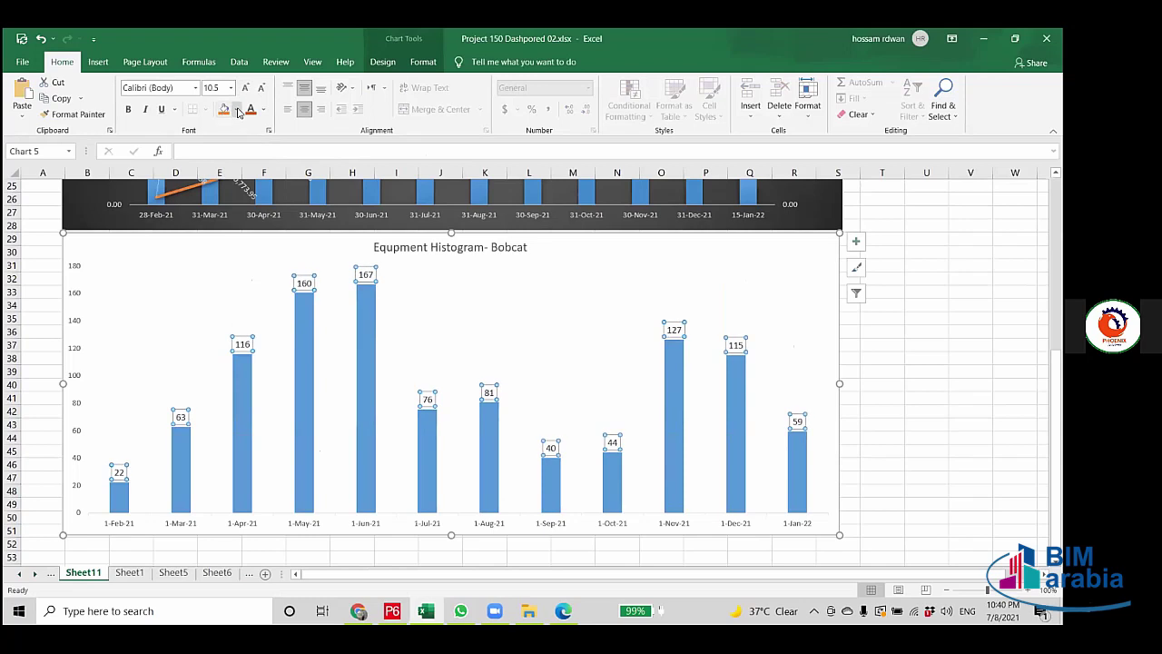
{"action": "left_click", "coordinate": [263, 110]}
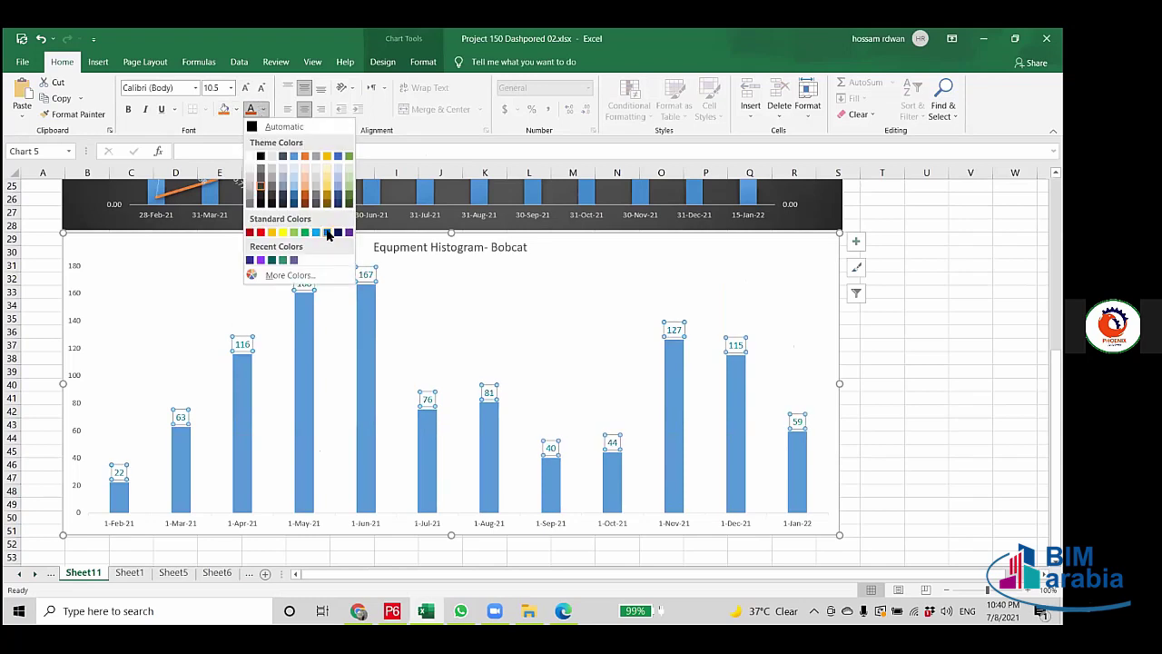
{"action": "left_click", "coordinate": [329, 234]}
{"action": "left_click", "coordinate": [129, 110]}
{"action": "left_click", "coordinate": [930, 365]}
{"action": "scroll", "coordinate": [947, 423], "scroll_direction": "down", "scroll_amount": 1}
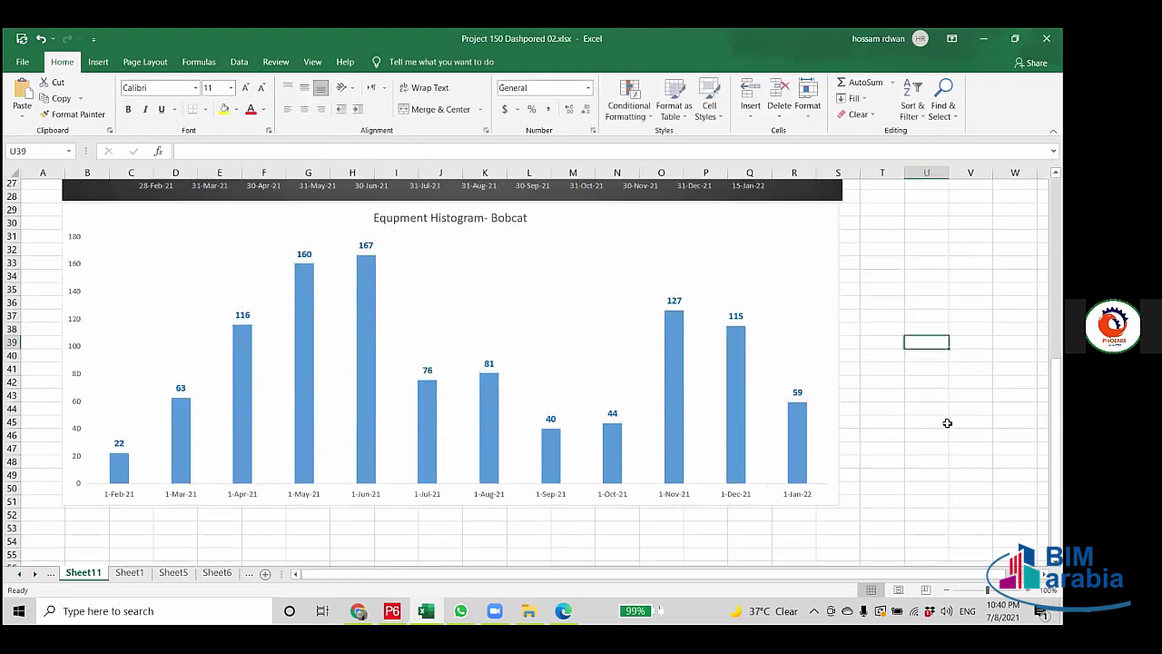
{"action": "scroll", "coordinate": [944, 420], "scroll_direction": "up", "scroll_amount": 2}
{"action": "scroll", "coordinate": [925, 397], "scroll_direction": "down", "scroll_amount": 2}
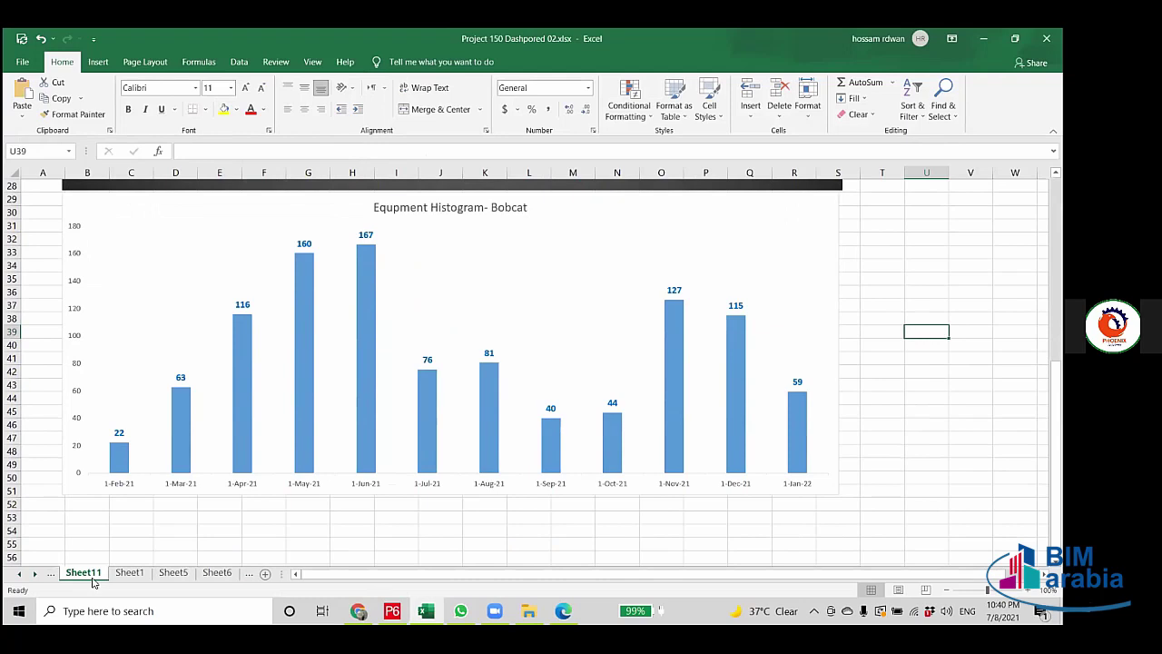
Look through the other worksheets, examining the charts and data on Sheet1, Sheet4, Data Al Shifa Site 61 and Scurve.
{"action": "left_click", "coordinate": [129, 573]}
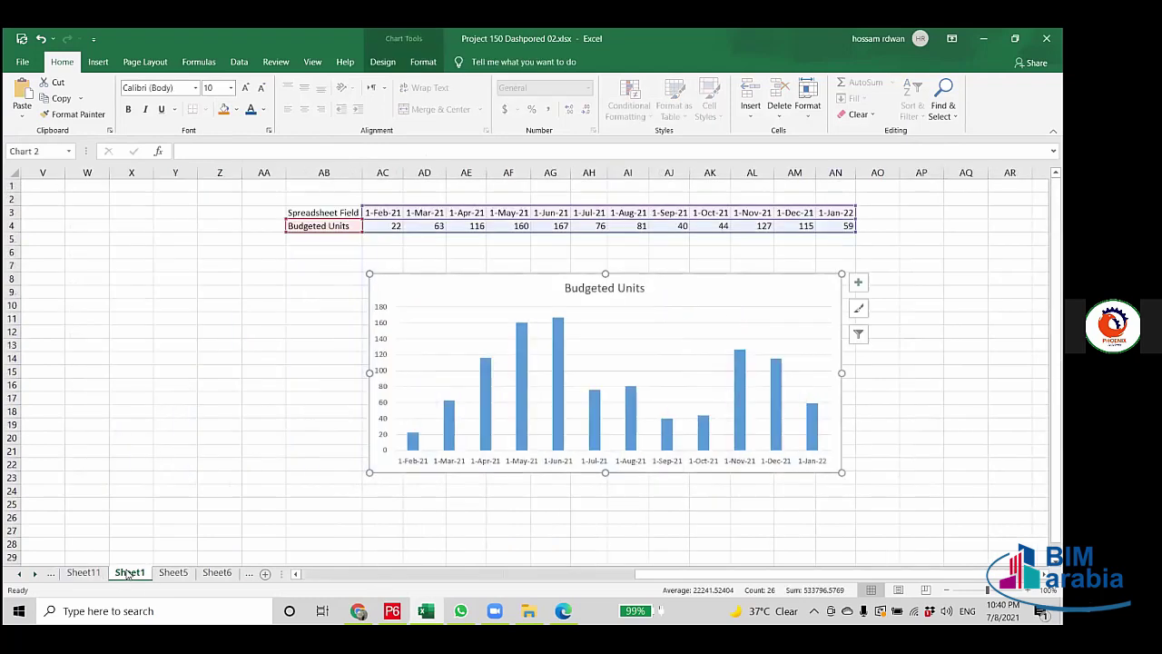
{"action": "left_click", "coordinate": [173, 573]}
{"action": "left_click", "coordinate": [17, 575]}
{"action": "left_click", "coordinate": [17, 576]}
{"action": "left_click", "coordinate": [18, 576]}
{"action": "left_click", "coordinate": [94, 574]}
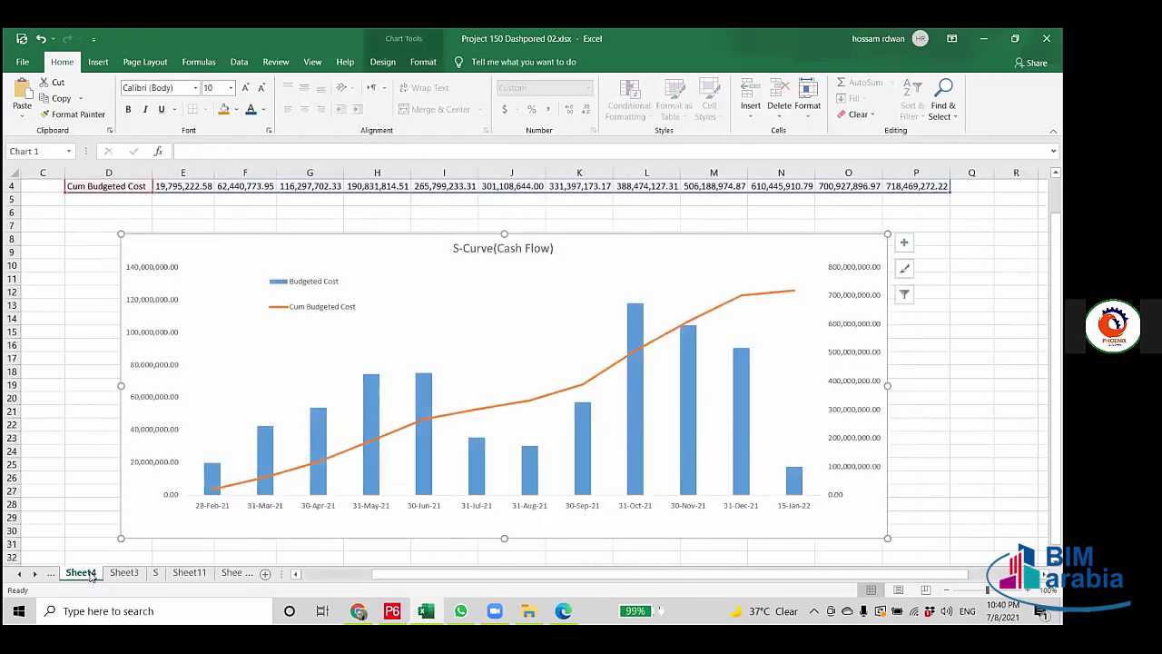
{"action": "scroll", "coordinate": [203, 454], "scroll_direction": "up", "scroll_amount": 1}
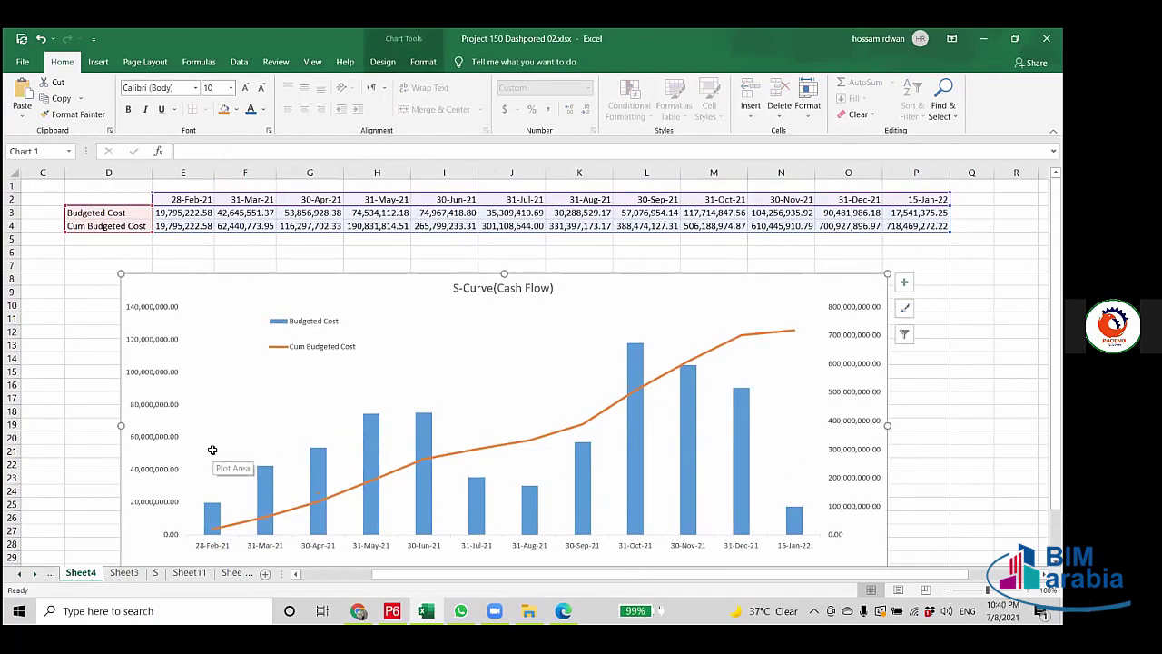
{"action": "scroll", "coordinate": [213, 450], "scroll_direction": "down", "scroll_amount": 6}
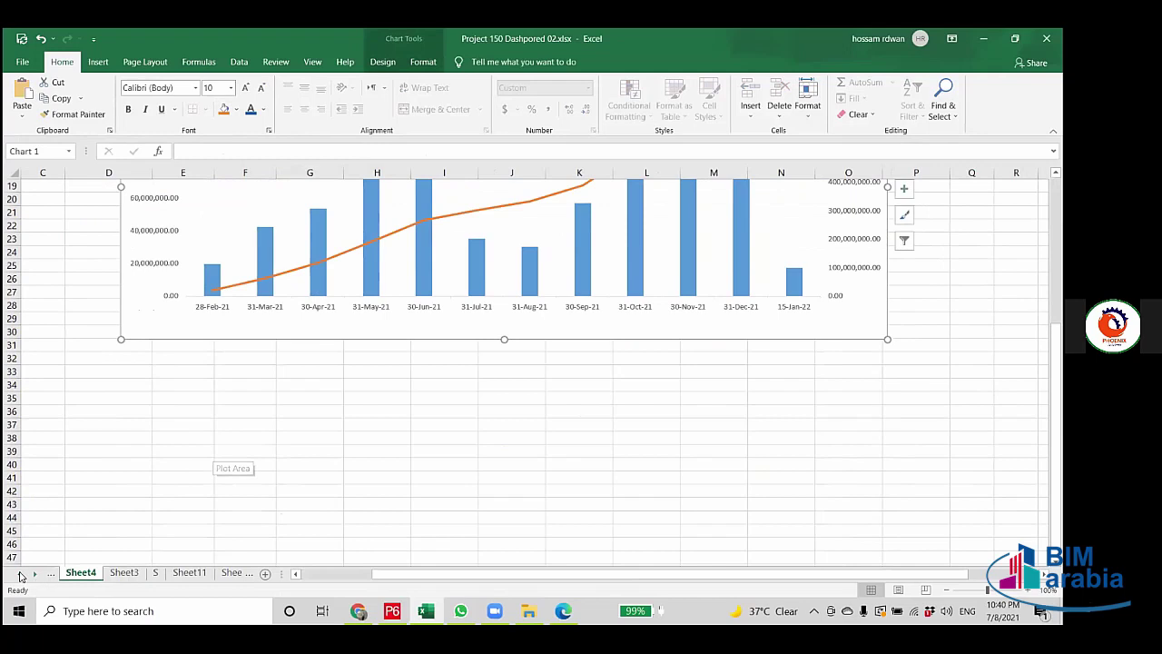
{"action": "left_click", "coordinate": [20, 575]}
{"action": "left_click", "coordinate": [138, 574]}
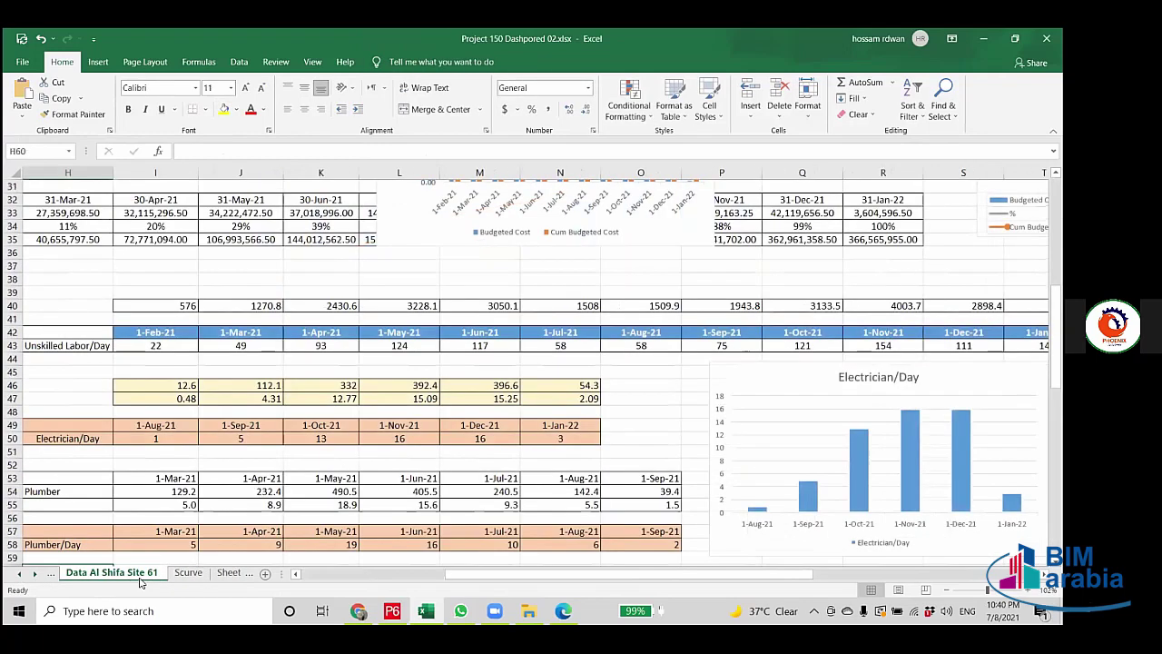
{"action": "left_click", "coordinate": [188, 573]}
{"action": "scroll", "coordinate": [364, 443], "scroll_direction": "down", "scroll_amount": 7}
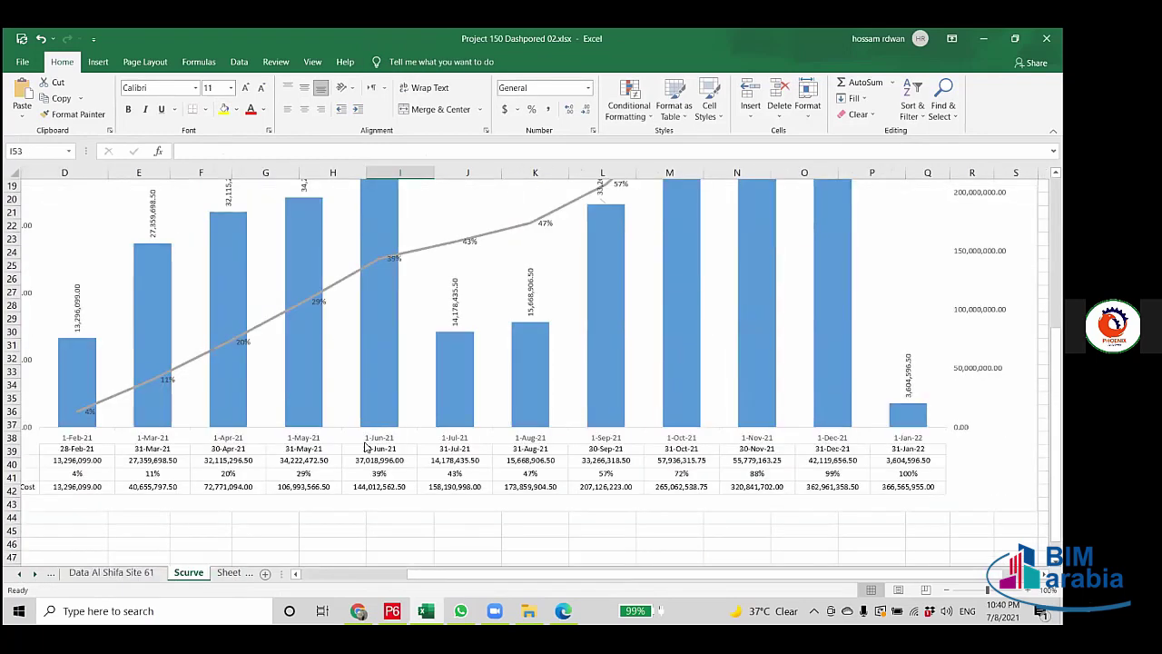
{"action": "scroll", "coordinate": [364, 443], "scroll_direction": "up", "scroll_amount": 13}
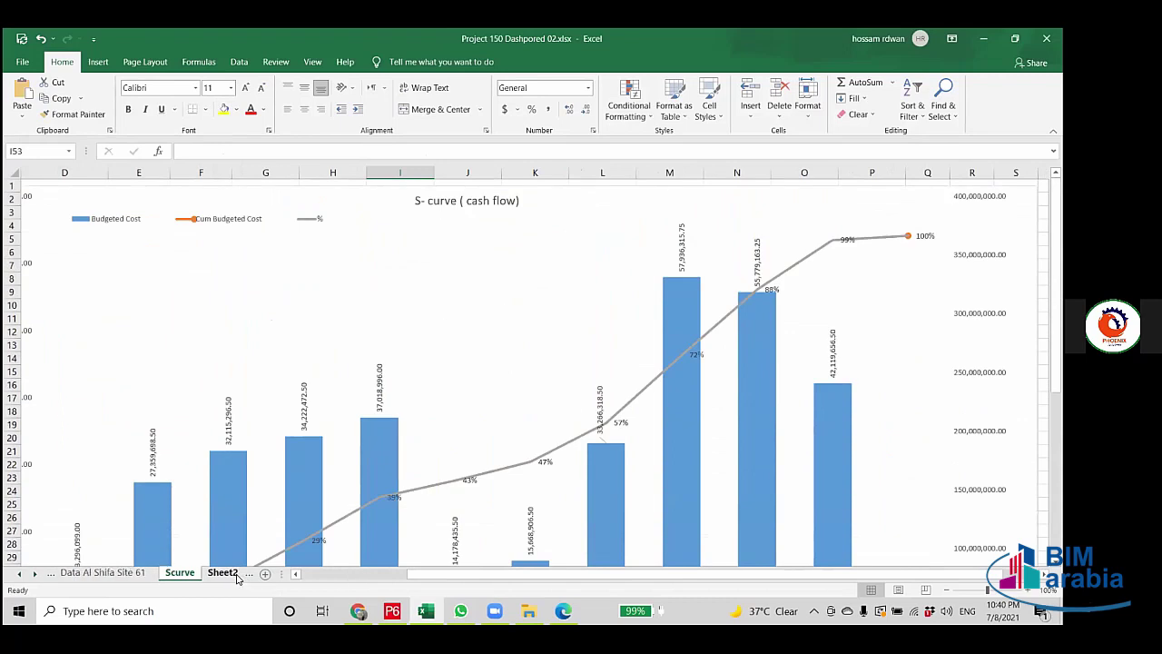
{"action": "left_click", "coordinate": [228, 573]}
Insert the bobcat-loaders-thumb (1).jpg picture from the Session 12 folder on Sheet4.
{"action": "left_click", "coordinate": [166, 573]}
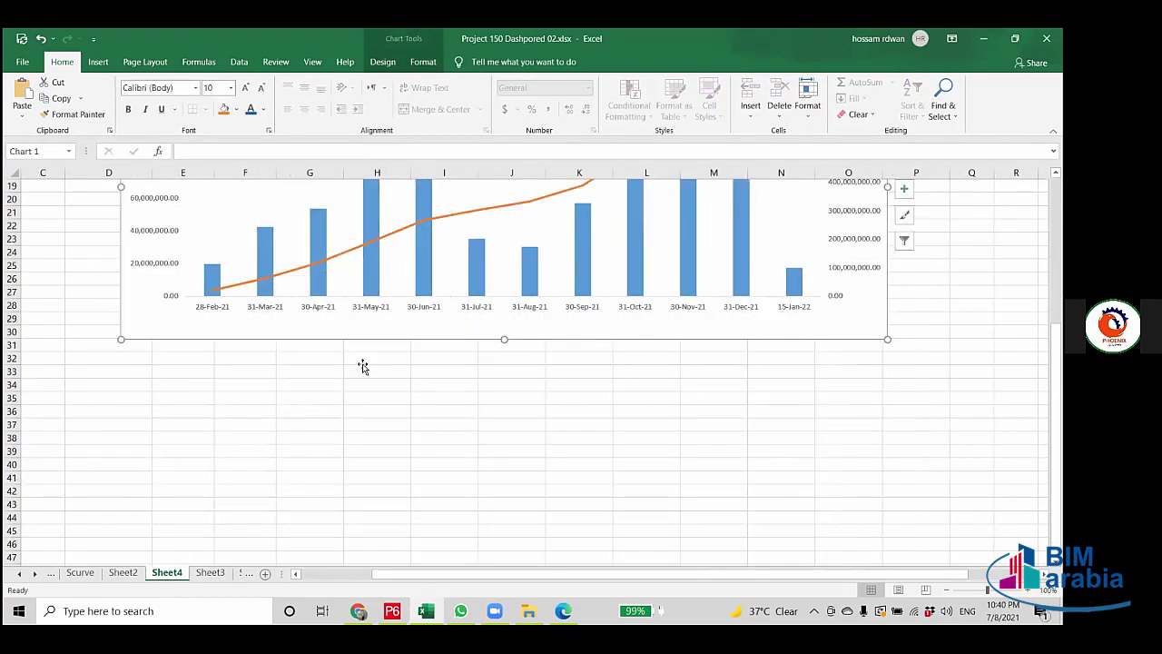
{"action": "scroll", "coordinate": [362, 366], "scroll_direction": "up", "scroll_amount": 5}
{"action": "left_click", "coordinate": [98, 62]}
{"action": "left_click", "coordinate": [161, 95]}
{"action": "left_click", "coordinate": [166, 151]}
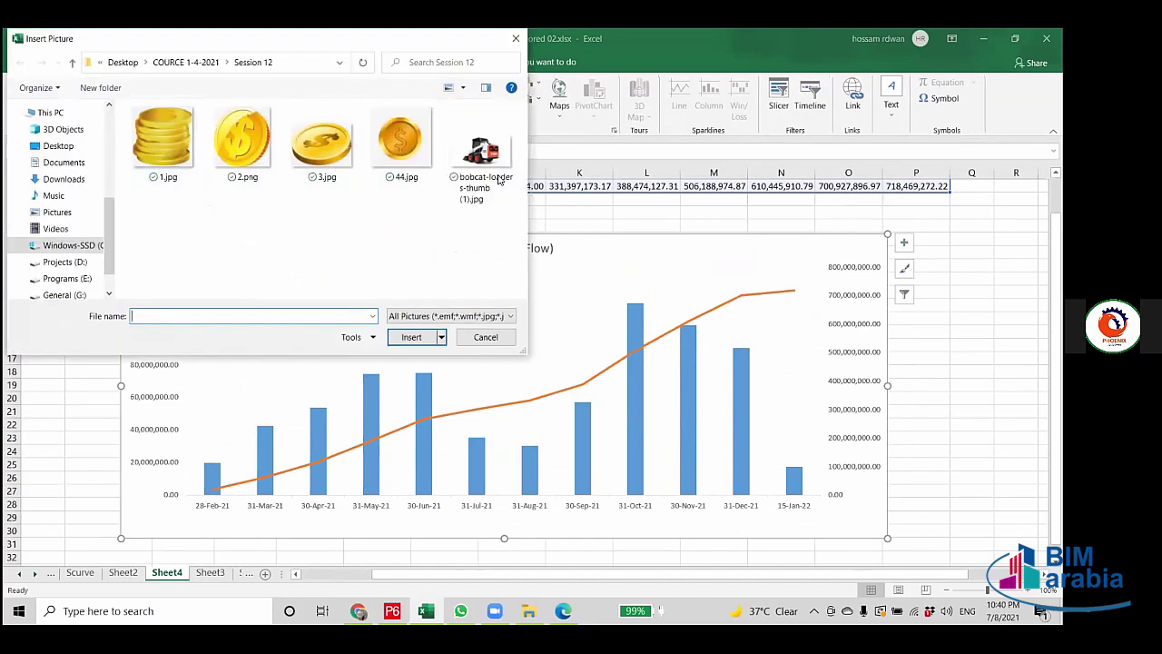
{"action": "left_click", "coordinate": [481, 153]}
{"action": "left_click", "coordinate": [413, 337]}
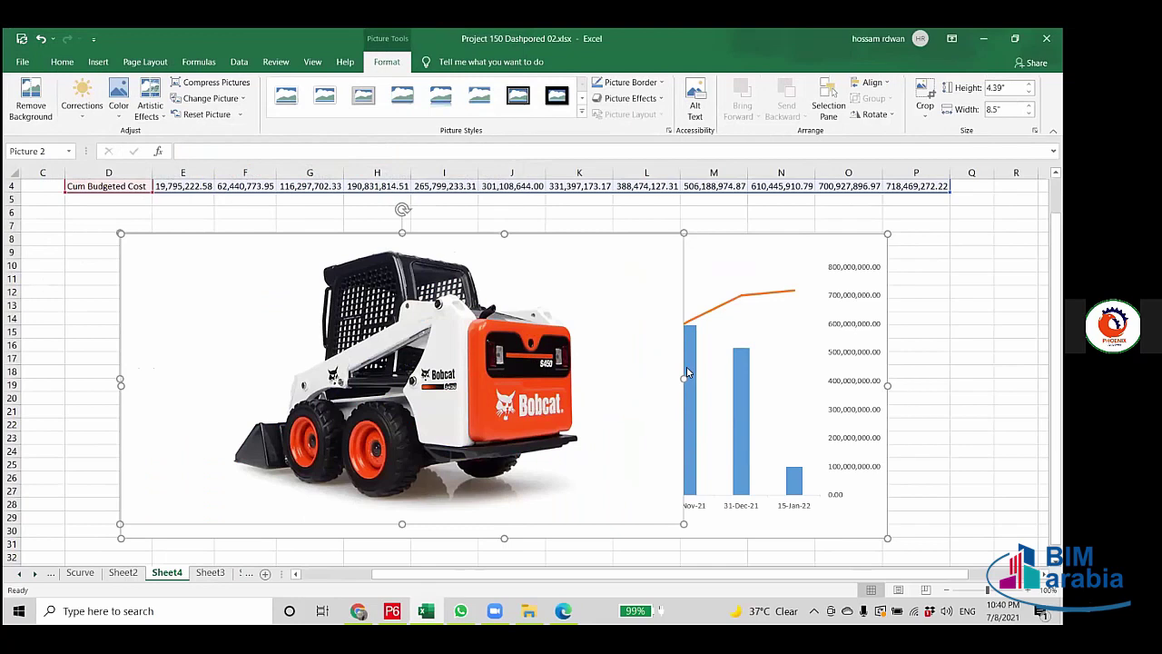
Shrink the Bobcat picture and place it in the upper middle of the S-Curve(Cash Flow) chart.
{"action": "scroll", "coordinate": [662, 349], "scroll_direction": "down", "scroll_amount": 3}
{"action": "left_click_drag", "start_coordinate": [681, 405], "coordinate": [388, 259]}
{"action": "scroll", "coordinate": [396, 346], "scroll_direction": "up", "scroll_amount": 4}
{"action": "left_click_drag", "start_coordinate": [388, 411], "coordinate": [271, 351]}
{"action": "left_click_drag", "start_coordinate": [218, 320], "coordinate": [513, 354]}
{"action": "left_click", "coordinate": [972, 357]}
{"action": "scroll", "coordinate": [886, 391], "scroll_direction": "down", "scroll_amount": 3}
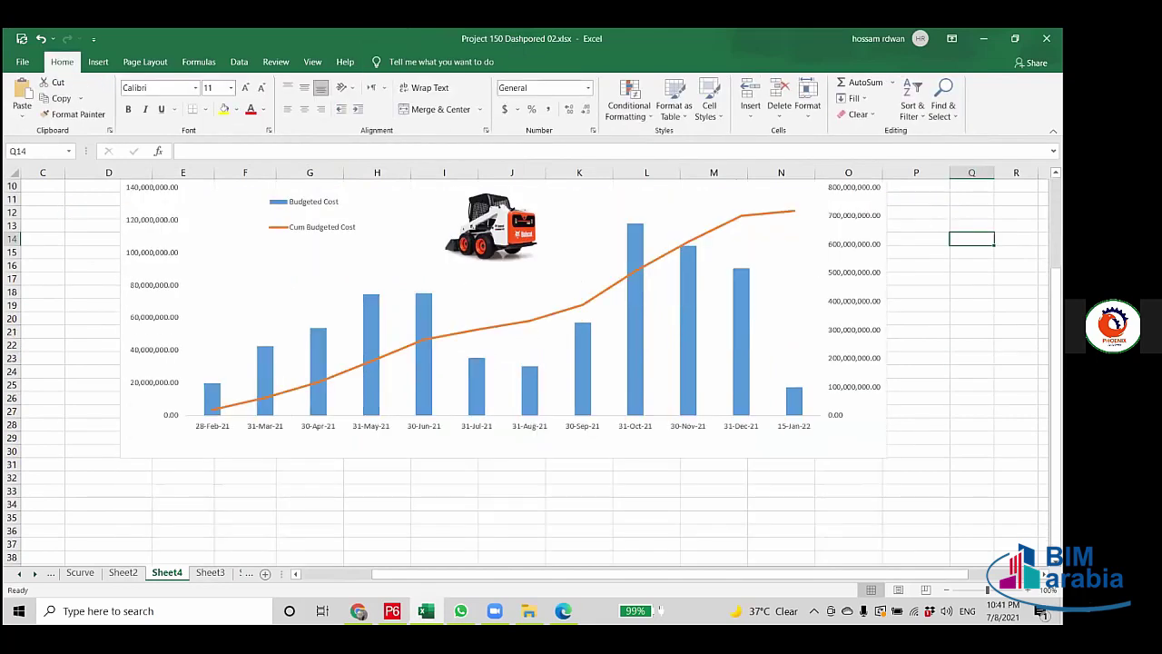
Examine the S-Curve(Cash Flow) chart and its data on Sheet4, and check the contents of Sheet3.
{"action": "scroll", "coordinate": [885, 390], "scroll_direction": "up", "scroll_amount": 3}
{"action": "scroll", "coordinate": [410, 419], "scroll_direction": "up", "scroll_amount": 1}
{"action": "scroll", "coordinate": [594, 379], "scroll_direction": "up", "scroll_amount": 2}
{"action": "scroll", "coordinate": [592, 377], "scroll_direction": "down", "scroll_amount": 4}
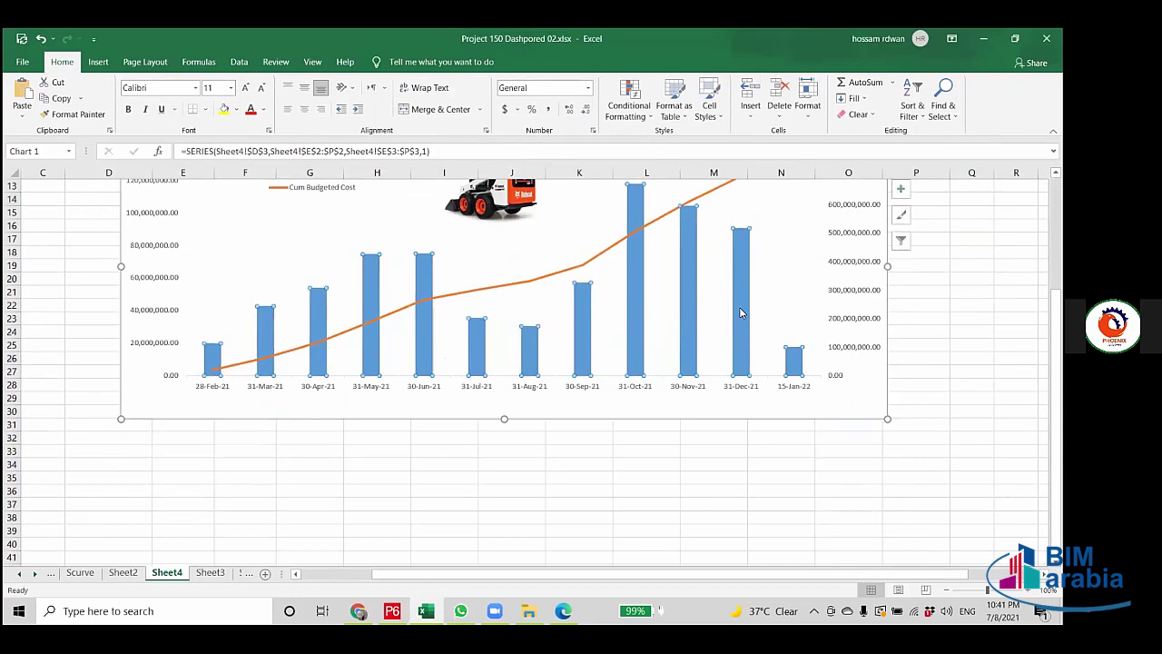
{"action": "left_click", "coordinate": [741, 299]}
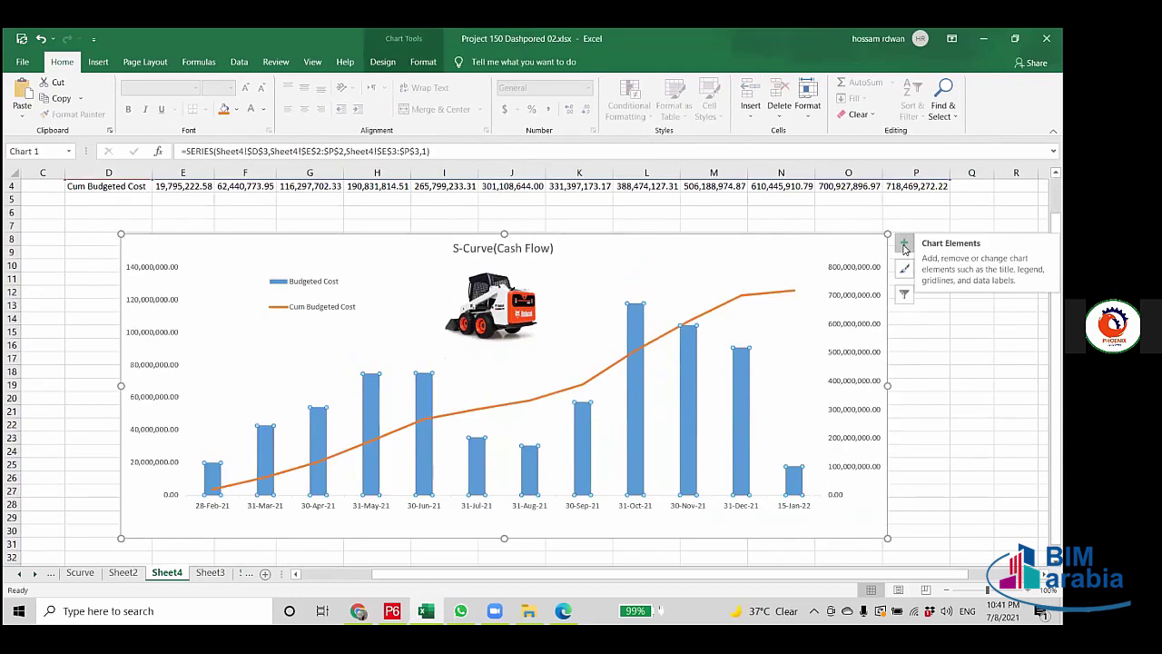
{"action": "scroll", "coordinate": [342, 351], "scroll_direction": "up", "scroll_amount": 1}
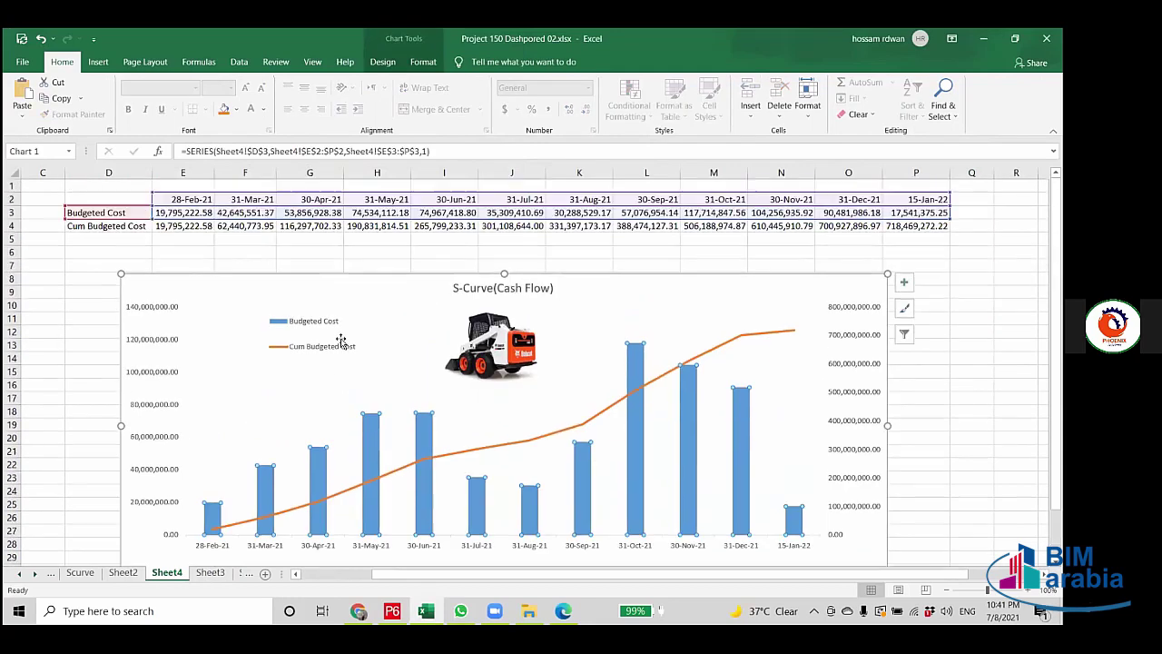
{"action": "scroll", "coordinate": [343, 355], "scroll_direction": "down", "scroll_amount": 5}
{"action": "left_click", "coordinate": [216, 573]}
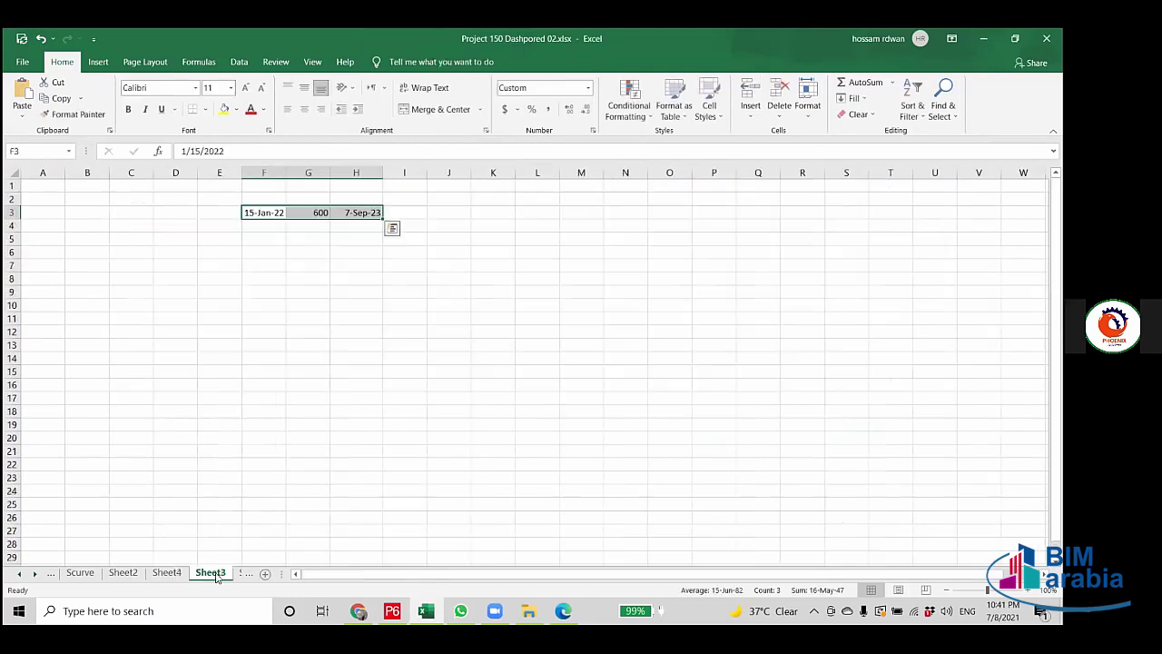
{"action": "left_click", "coordinate": [164, 573]}
{"action": "scroll", "coordinate": [486, 415], "scroll_direction": "up", "scroll_amount": 5}
{"action": "scroll", "coordinate": [486, 414], "scroll_direction": "down", "scroll_amount": 1}
{"action": "left_click", "coordinate": [218, 573]}
{"action": "scroll", "coordinate": [265, 573], "scroll_direction": "down", "scroll_amount": 2}
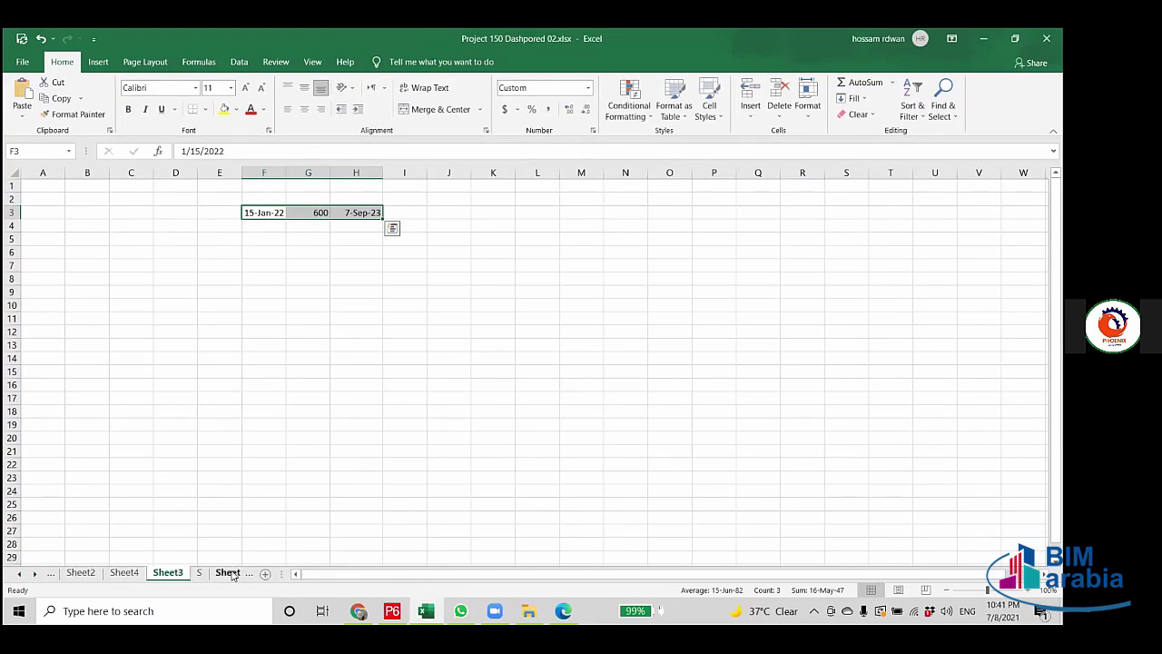
On Sheet11, insert the bobcat-loaders-thumb (1).jpg picture from the Session 12 folder.
{"action": "left_click", "coordinate": [257, 572]}
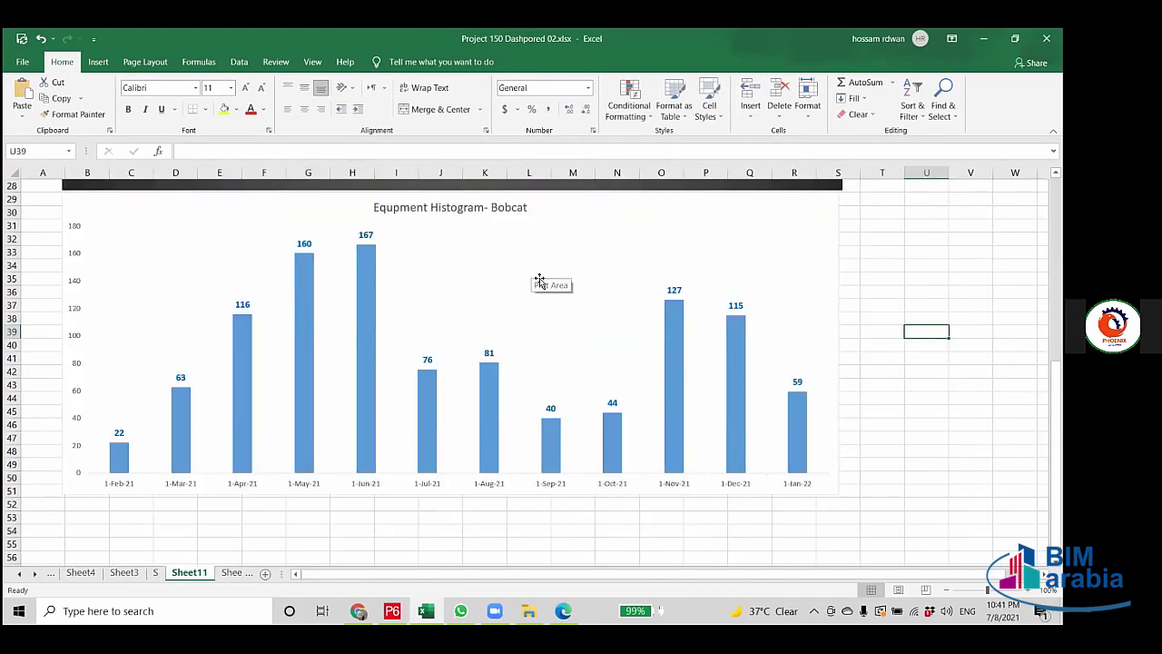
{"action": "key", "text": "ctrl+v"}
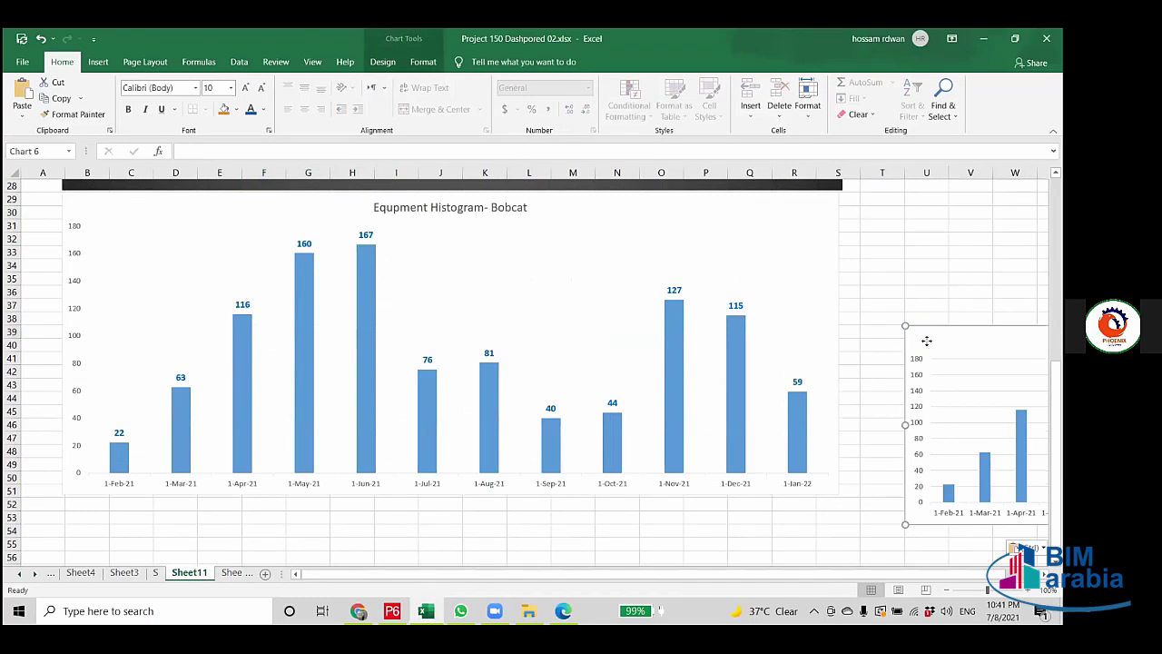
{"action": "key", "text": "ctrl+z"}
{"action": "left_click", "coordinate": [98, 61]}
{"action": "left_click", "coordinate": [162, 100]}
{"action": "left_click", "coordinate": [411, 314]}
{"action": "left_click", "coordinate": [481, 153]}
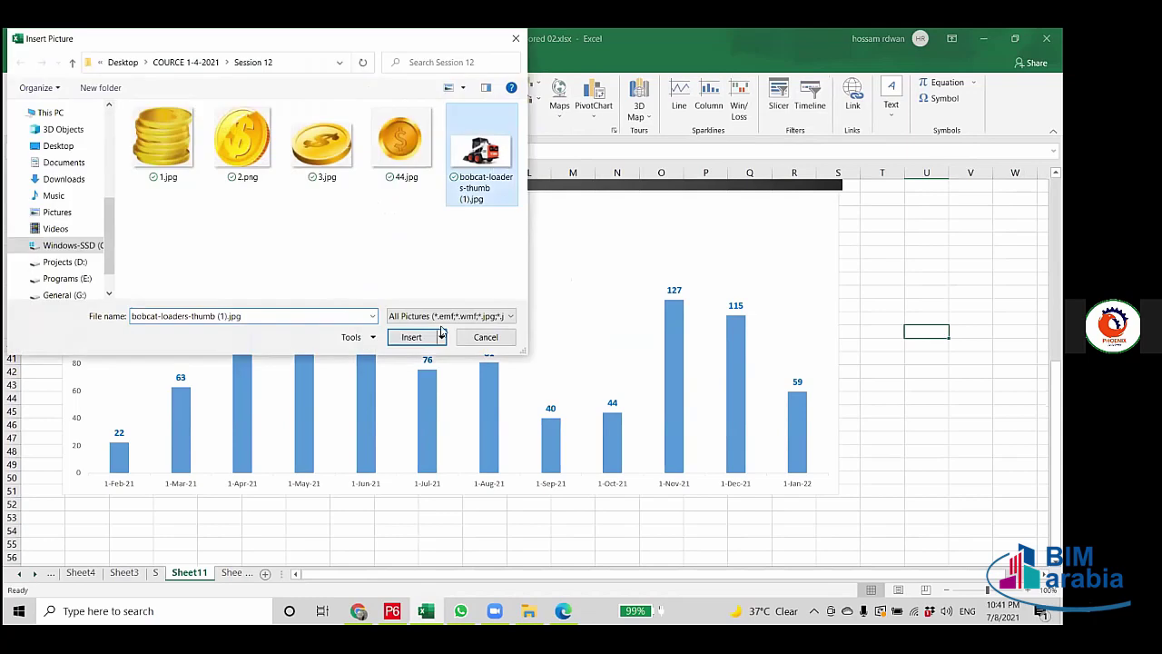
{"action": "left_click", "coordinate": [411, 337]}
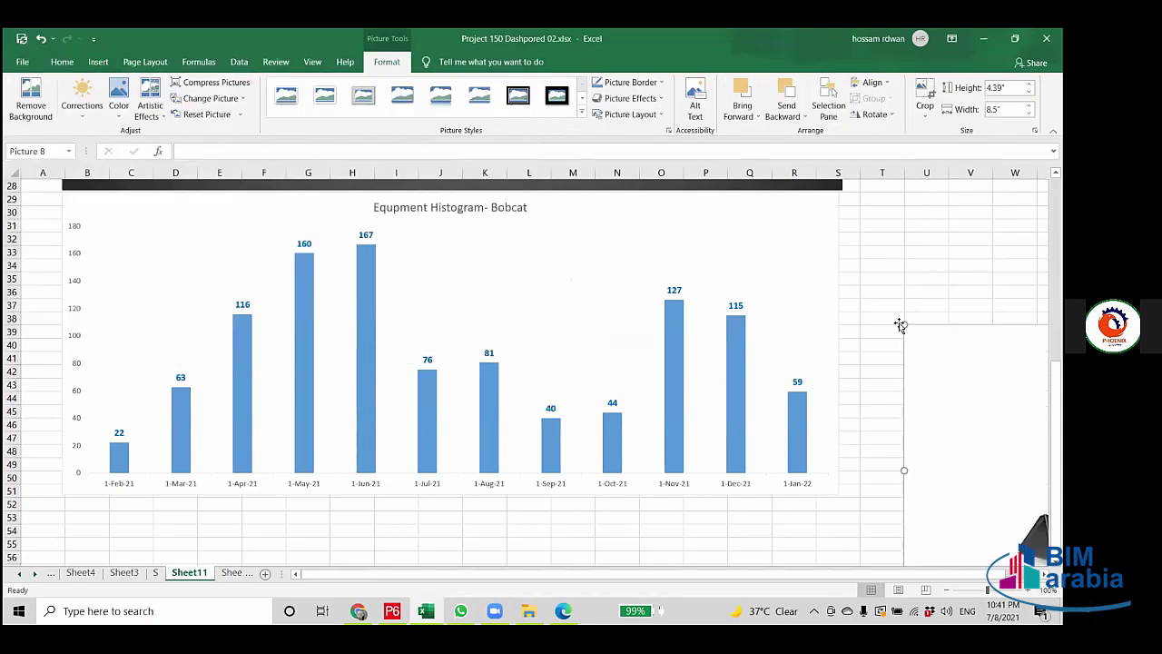
Shrink the Bobcat picture and place it just below the title of the Bobcat equipment histogram.
{"action": "left_click_drag", "start_coordinate": [905, 324], "coordinate": [506, 226]}
{"action": "left_click_drag", "start_coordinate": [568, 265], "coordinate": [751, 353]}
{"action": "left_click_drag", "start_coordinate": [985, 456], "coordinate": [532, 282]}
{"action": "mouse_move", "coordinate": [460, 249]}
{"action": "left_mouse_down"}
{"action": "mouse_move", "coordinate": [490, 268]}
{"action": "mouse_move", "coordinate": [476, 262]}
{"action": "left_mouse_up"}
{"action": "left_click", "coordinate": [870, 336]}
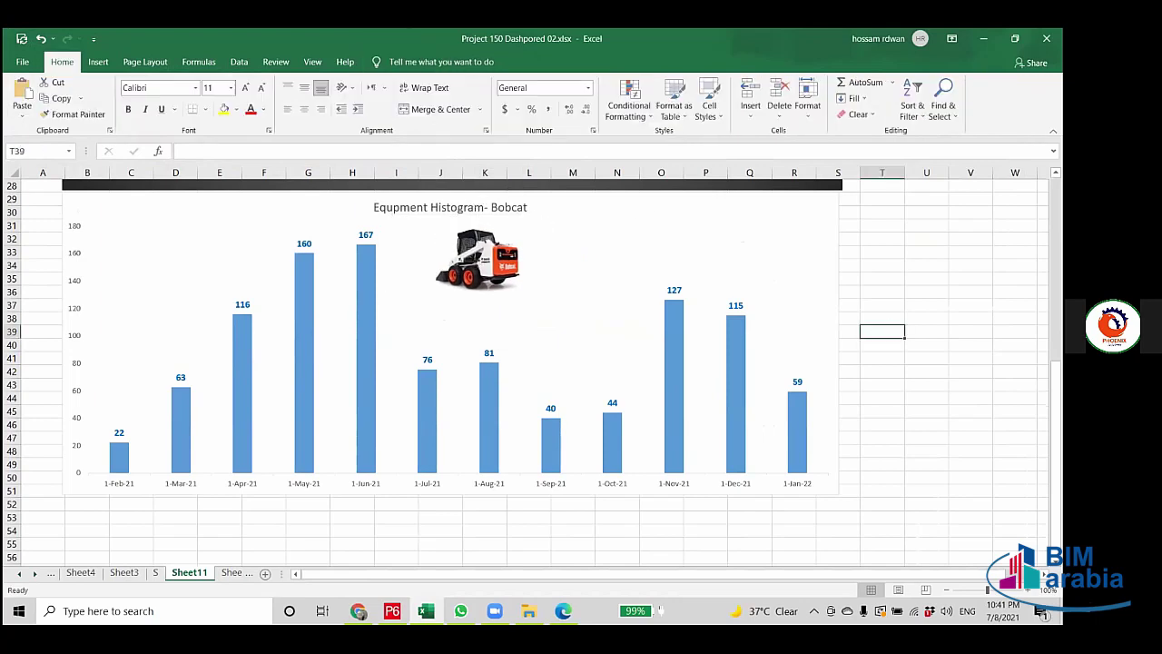
Enlarge the histogram's Bobcat picture to about 1.3" high by 2.66" wide.
{"action": "left_click", "coordinate": [475, 270]}
{"action": "left_click_drag", "start_coordinate": [474, 296], "coordinate": [475, 311]}
{"action": "left_click_drag", "start_coordinate": [543, 268], "coordinate": [584, 267]}
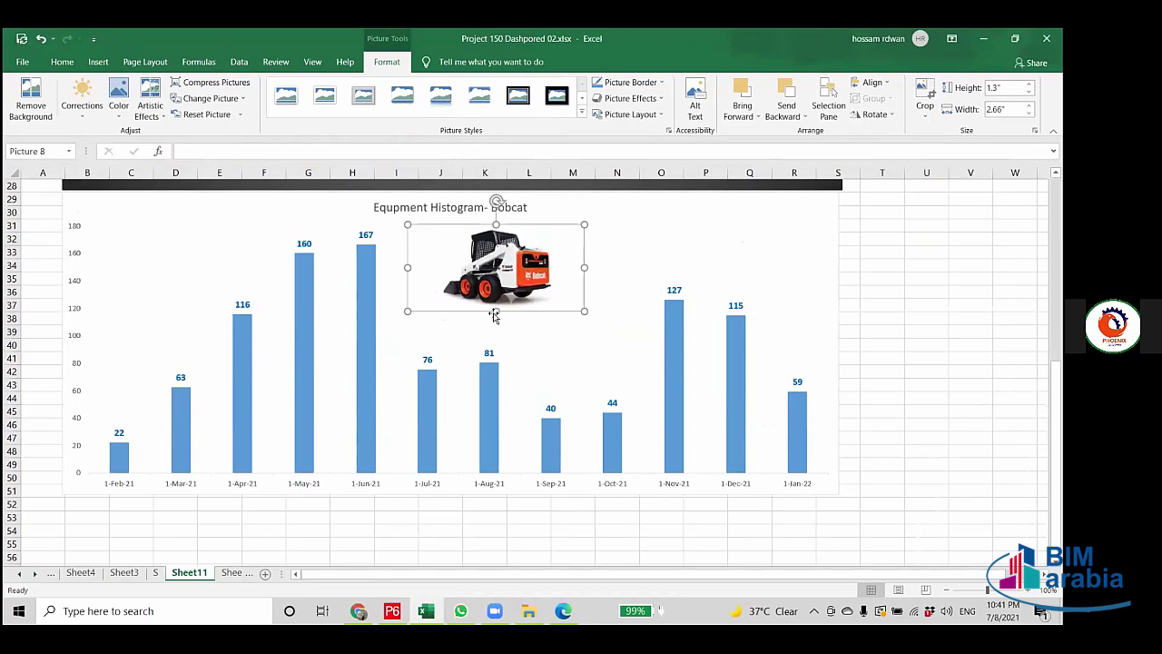
{"action": "left_click_drag", "start_coordinate": [494, 312], "coordinate": [493, 306]}
{"action": "left_click", "coordinate": [968, 331]}
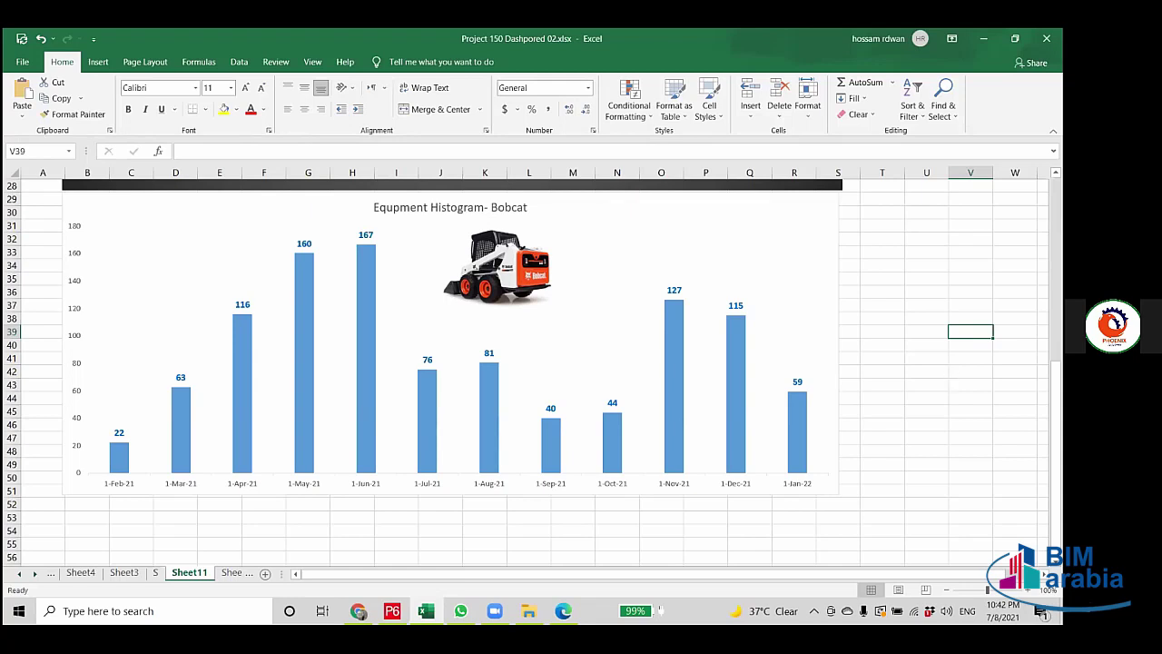
Nudge the Bobcat picture slightly to the left within the equipment histogram.
{"action": "scroll", "coordinate": [431, 336], "scroll_direction": "up", "scroll_amount": 9}
{"action": "scroll", "coordinate": [430, 336], "scroll_direction": "down", "scroll_amount": 10}
{"action": "scroll", "coordinate": [515, 271], "scroll_direction": "up", "scroll_amount": 2}
{"action": "left_click_drag", "start_coordinate": [555, 295], "coordinate": [540, 294]}
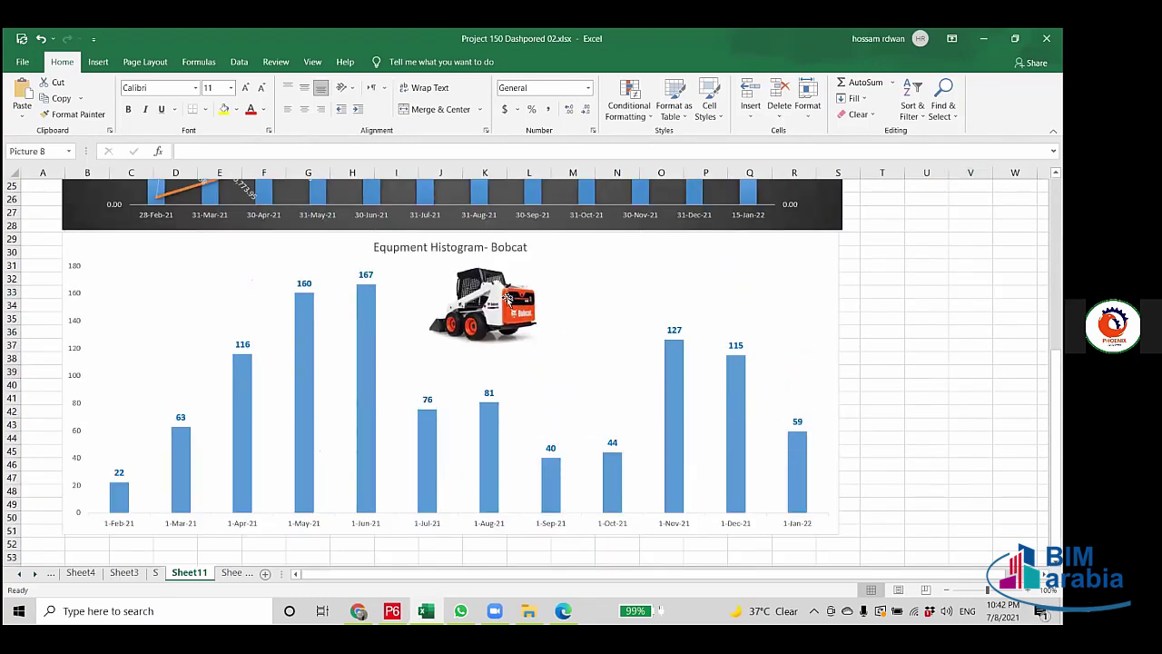
{"action": "left_click", "coordinate": [918, 326]}
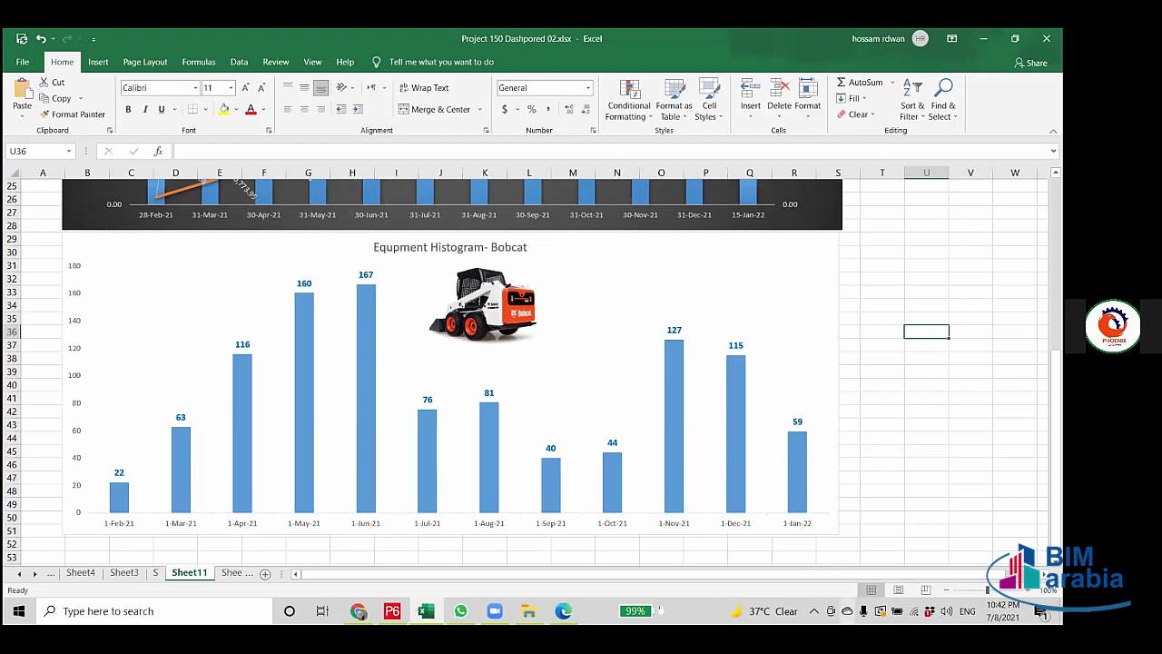
Switch to the Master Time Schedule PDF in the browser and examine the labors-per-month chart on its Resources Histogram page.
{"action": "key", "text": "alt+Tab"}
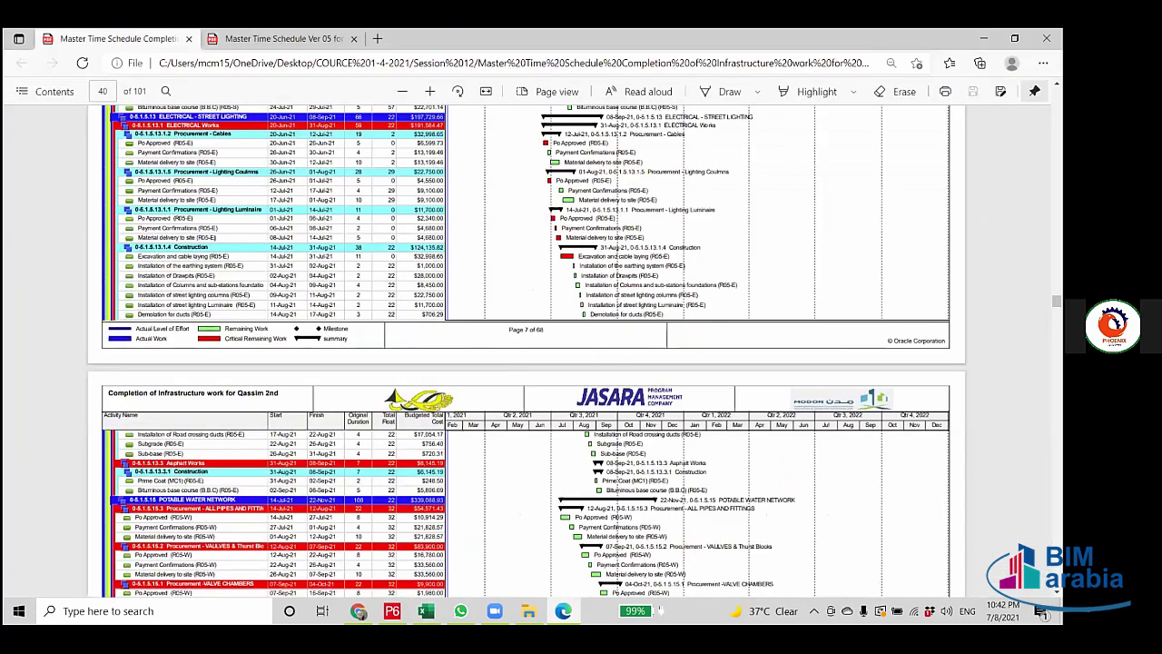
{"action": "scroll", "coordinate": [527, 354], "scroll_direction": "down", "scroll_amount": 10}
{"action": "scroll", "coordinate": [526, 354], "scroll_direction": "up", "scroll_amount": 1}
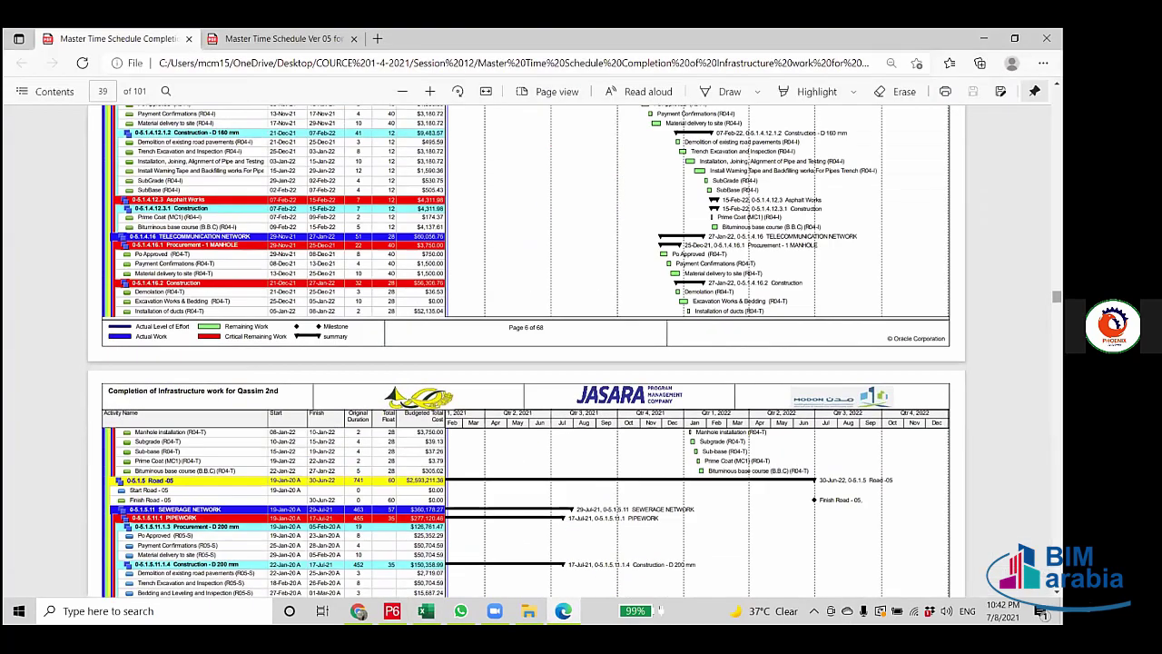
{"action": "scroll", "coordinate": [560, 335], "scroll_direction": "up", "scroll_amount": 20}
{"action": "scroll", "coordinate": [386, 495], "scroll_direction": "down", "scroll_amount": 15}
{"action": "scroll", "coordinate": [390, 499], "scroll_direction": "down", "scroll_amount": 6}
{"action": "scroll", "coordinate": [390, 443], "scroll_direction": "up", "scroll_amount": 7}
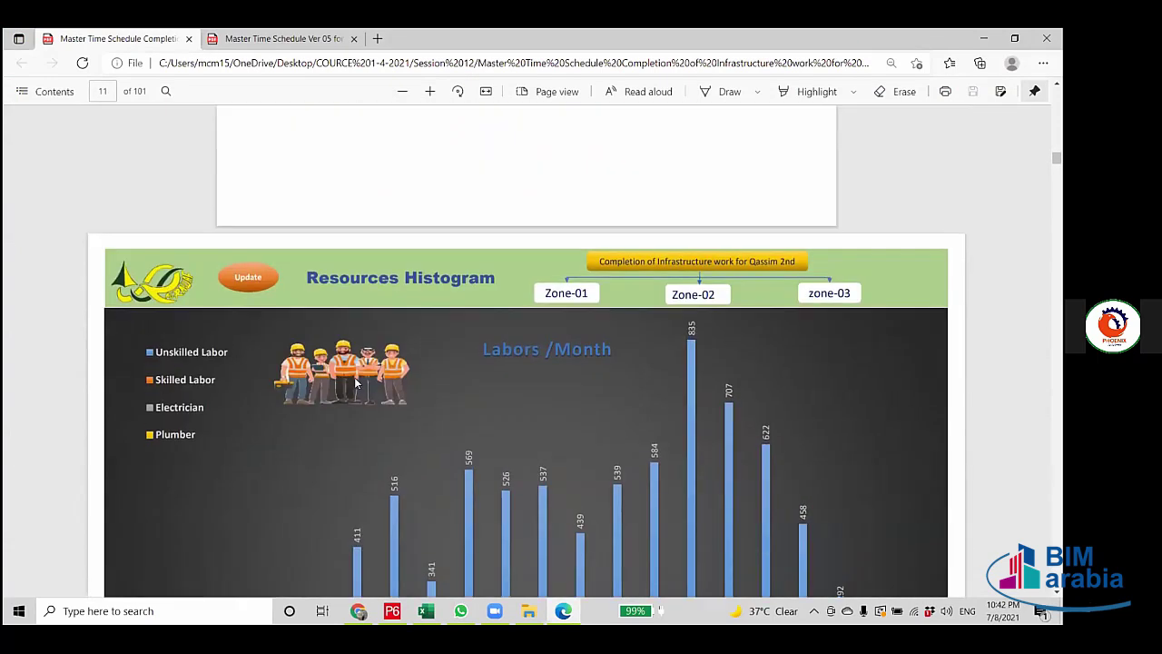
{"action": "scroll", "coordinate": [354, 377], "scroll_direction": "down", "scroll_amount": 2}
{"action": "scroll", "coordinate": [241, 298], "scroll_direction": "down", "scroll_amount": 1}
{"action": "scroll", "coordinate": [330, 529], "scroll_direction": "up", "scroll_amount": 4}
{"action": "scroll", "coordinate": [258, 331], "scroll_direction": "down", "scroll_amount": 5}
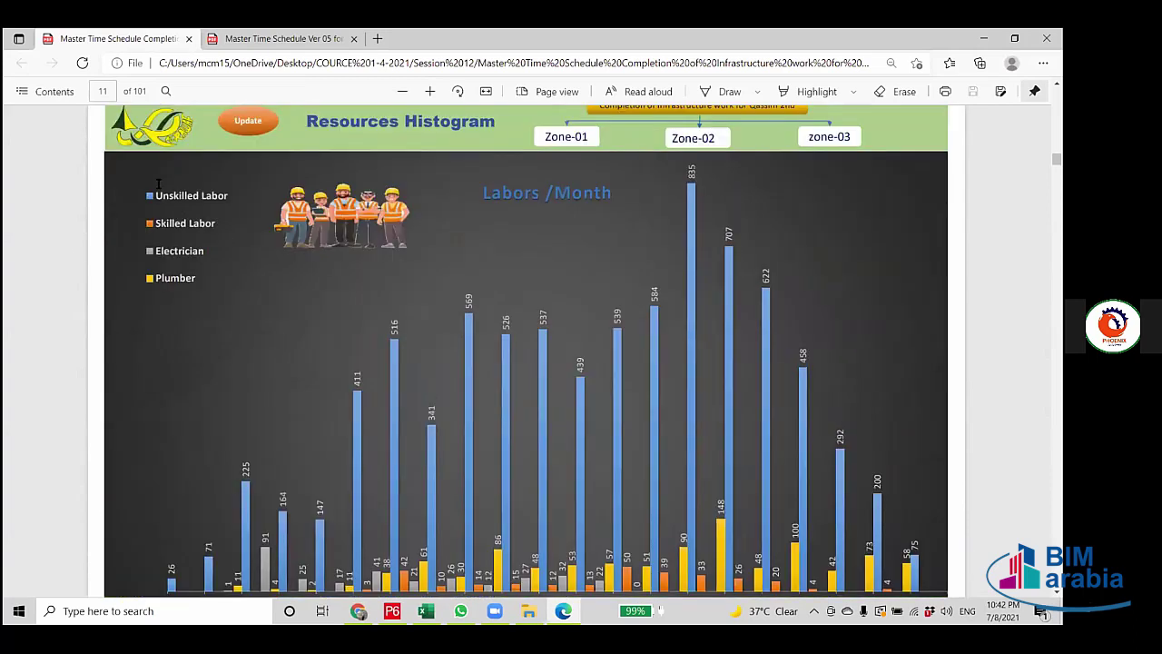
{"action": "scroll", "coordinate": [253, 260], "scroll_direction": "down", "scroll_amount": 3}
{"action": "left_click_drag", "start_coordinate": [121, 464], "coordinate": [165, 464]}
{"action": "left_click", "coordinate": [123, 476]}
{"action": "double_click", "coordinate": [122, 475]}
{"action": "left_click", "coordinate": [151, 479]}
Switch to Primavera P6, open the Resource Assignments filter and view the resources available for its Resource ID Name condition.
{"action": "left_click", "coordinate": [393, 610]}
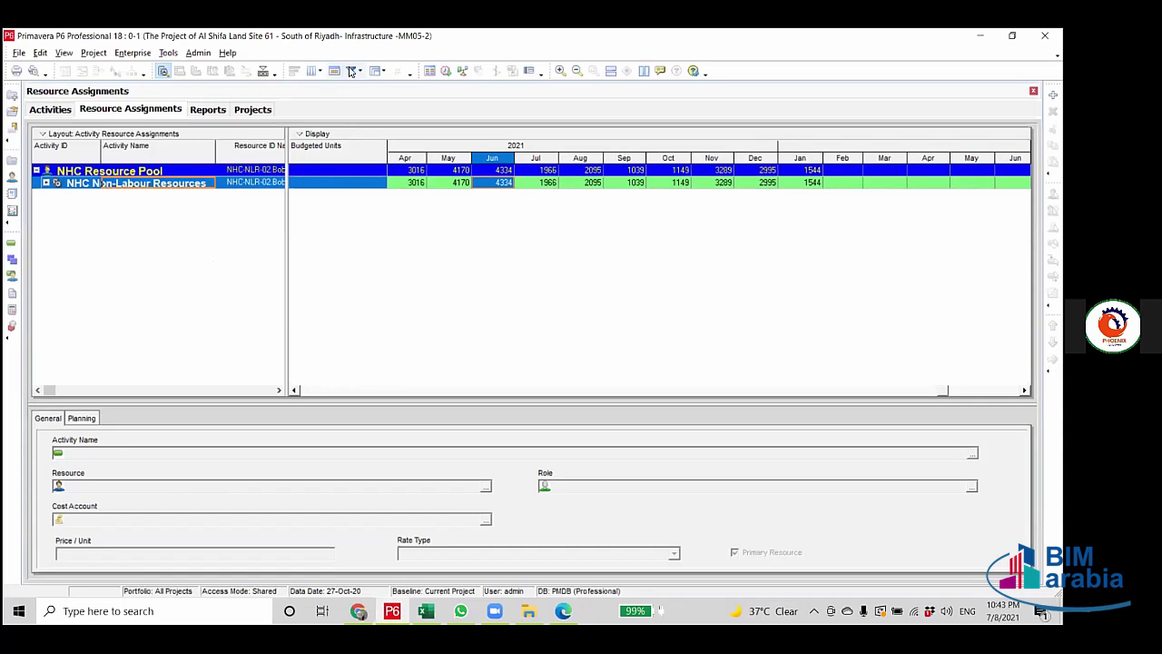
{"action": "left_click", "coordinate": [350, 71]}
{"action": "left_click", "coordinate": [577, 267]}
{"action": "left_click", "coordinate": [605, 269]}
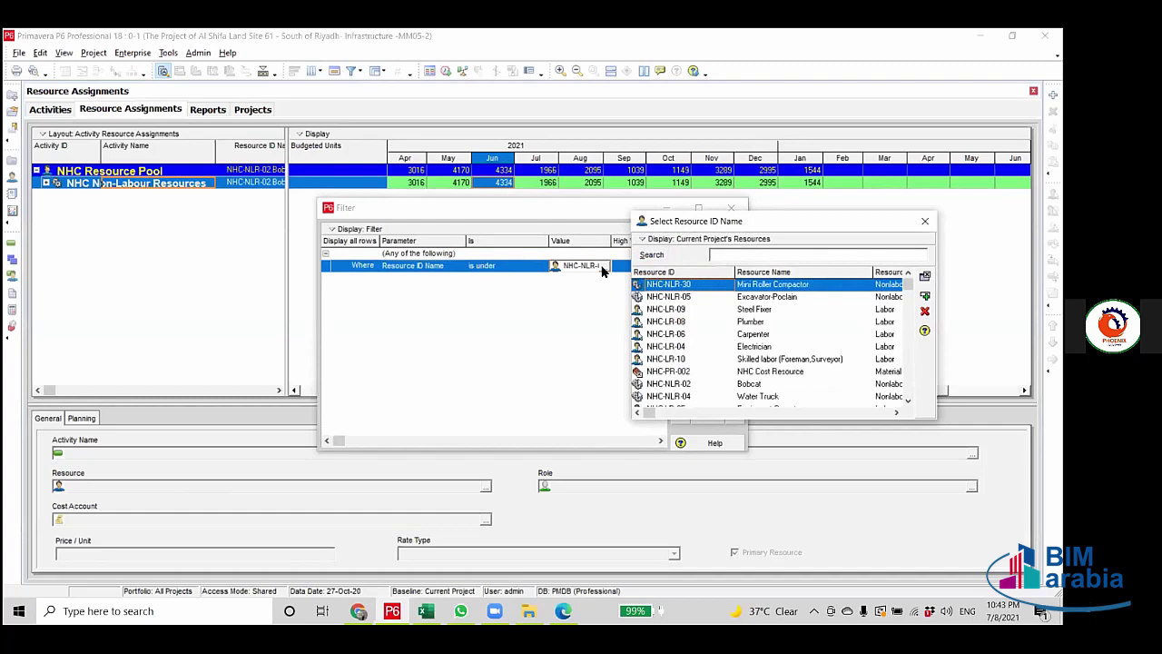
{"action": "left_click", "coordinate": [921, 224]}
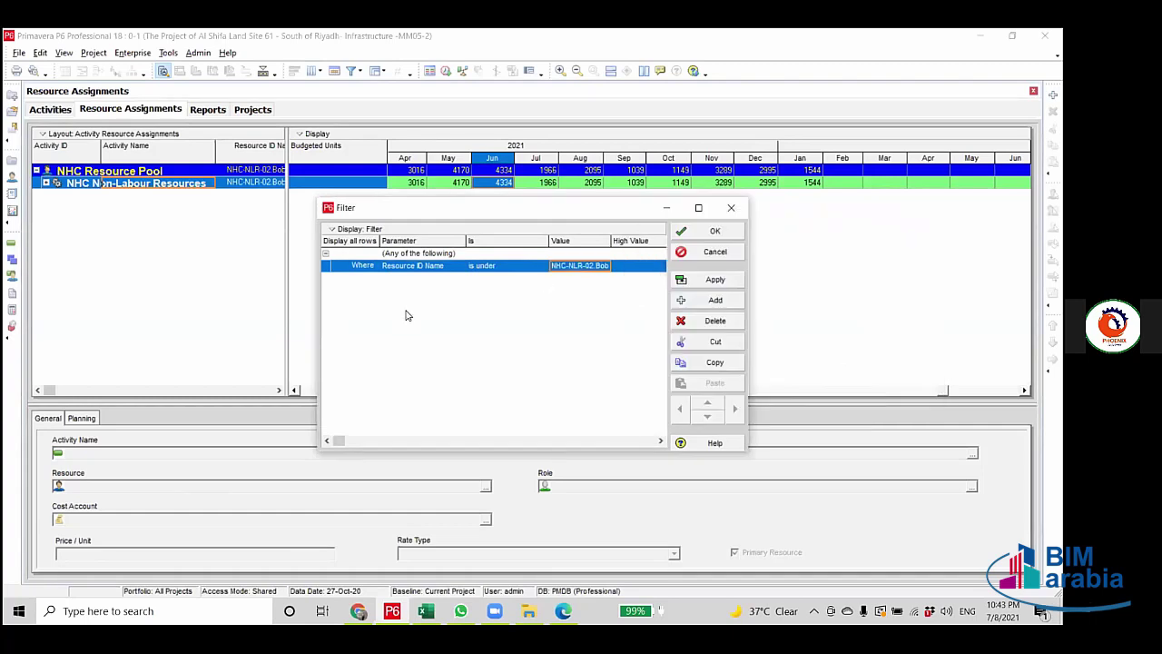
Add a second filter condition that uses Resource ID Name as its parameter.
{"action": "left_click", "coordinate": [507, 265]}
{"action": "left_click", "coordinate": [733, 302]}
{"action": "left_click", "coordinate": [460, 279]}
{"action": "left_click", "coordinate": [460, 279]}
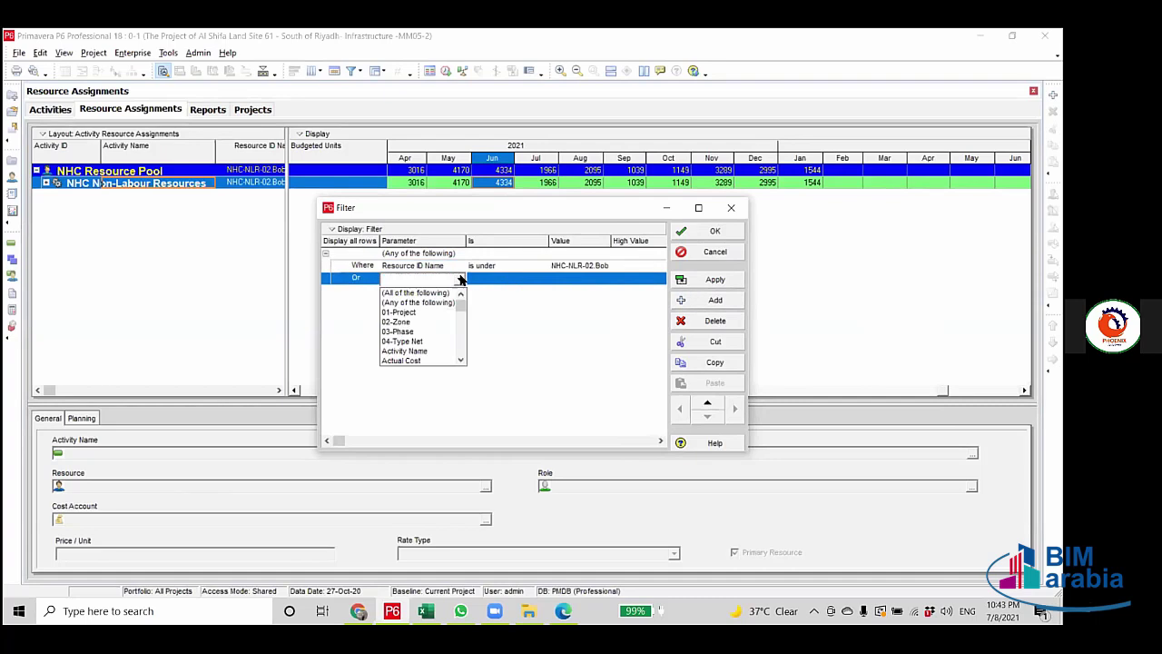
{"action": "key", "text": "r"}
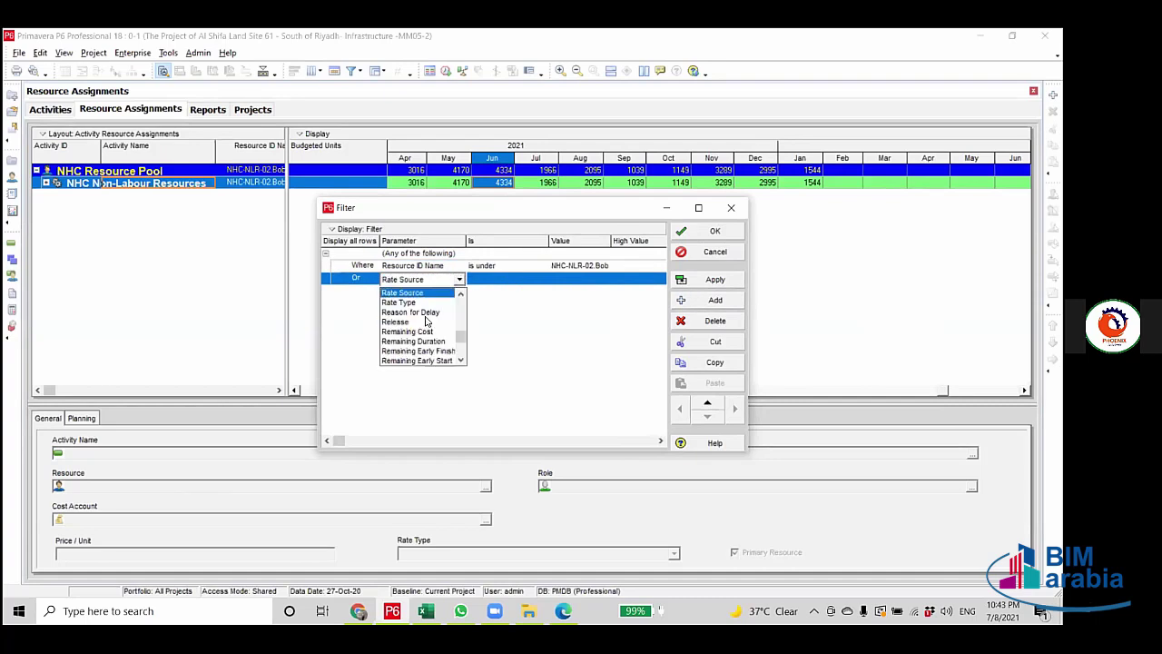
{"action": "scroll", "coordinate": [433, 326], "scroll_direction": "down", "scroll_amount": 1}
{"action": "scroll", "coordinate": [427, 336], "scroll_direction": "down", "scroll_amount": 4}
{"action": "scroll", "coordinate": [422, 343], "scroll_direction": "up", "scroll_amount": 2}
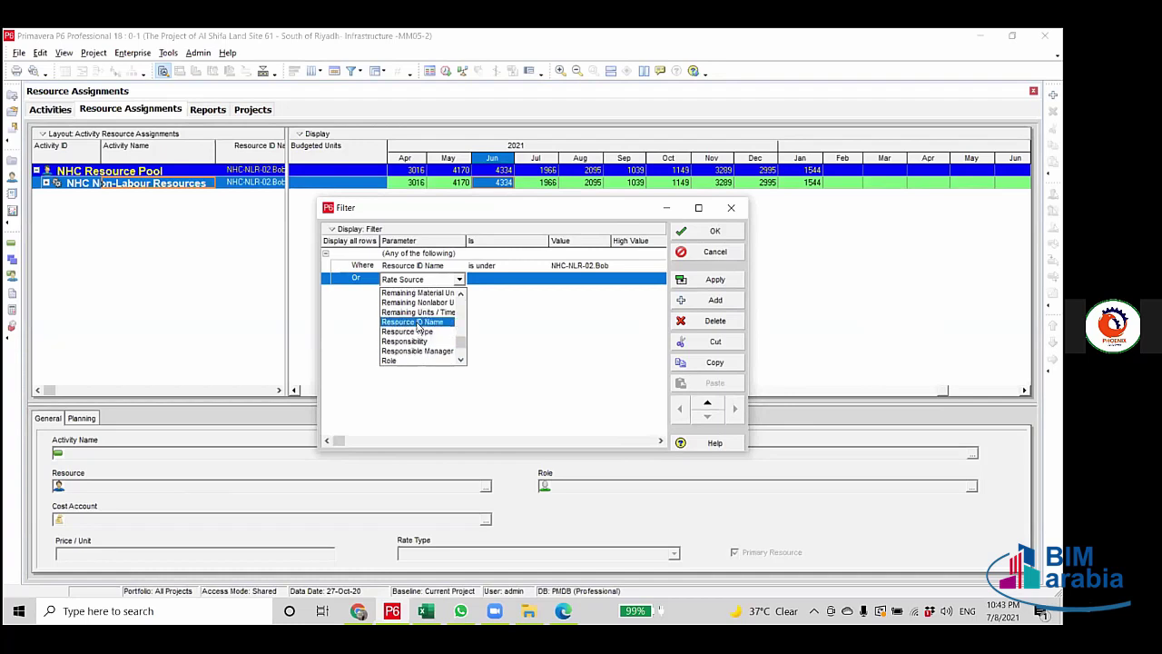
{"action": "left_click", "coordinate": [432, 341]}
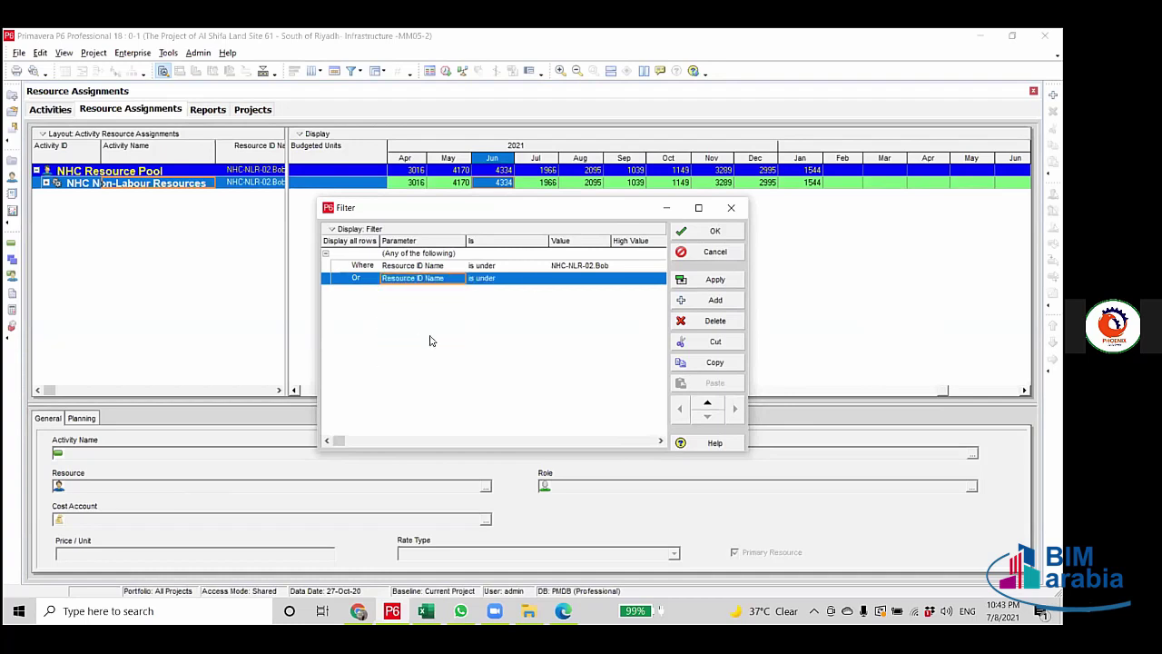
Set the second filter condition's value to NHC-NLR-05, Excavator-Poclain.
{"action": "left_click", "coordinate": [572, 283]}
{"action": "left_click", "coordinate": [573, 283]}
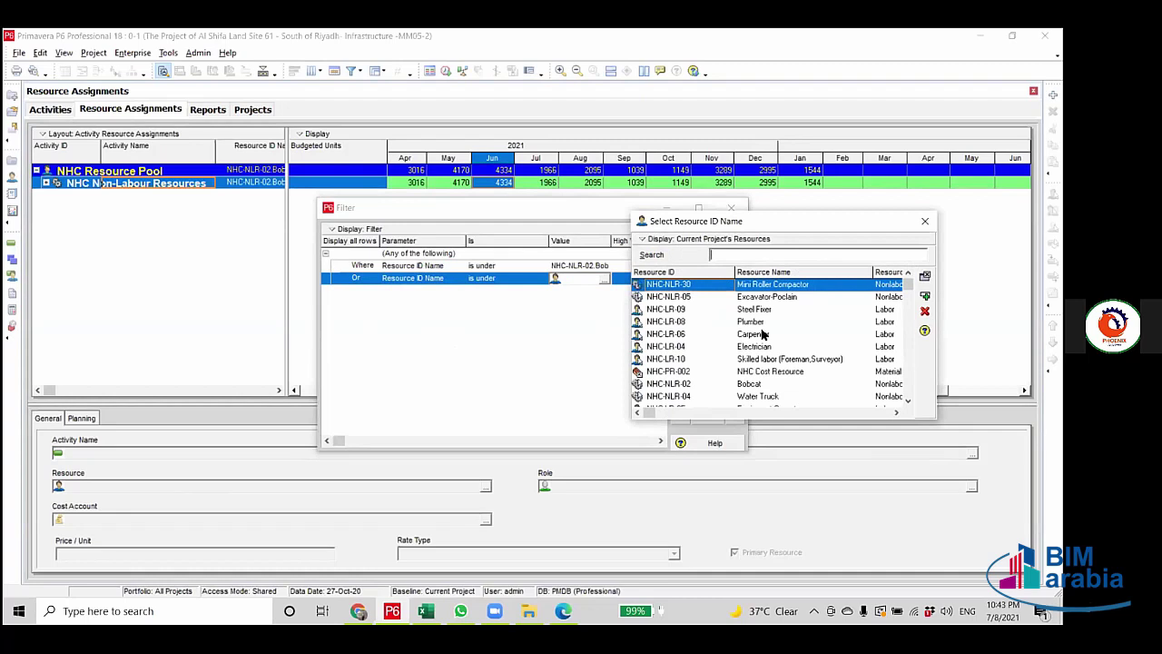
{"action": "double_click", "coordinate": [770, 298]}
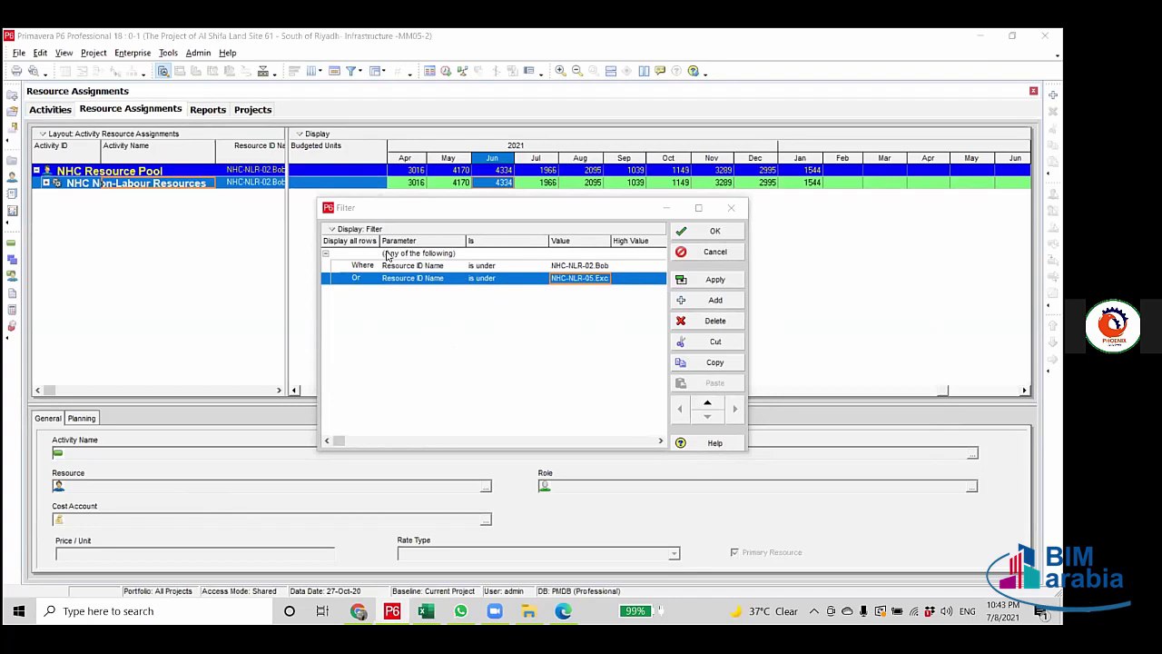
Try the filter's (All of the following) match rule and return it to (Any of the following).
{"action": "left_click", "coordinate": [449, 256]}
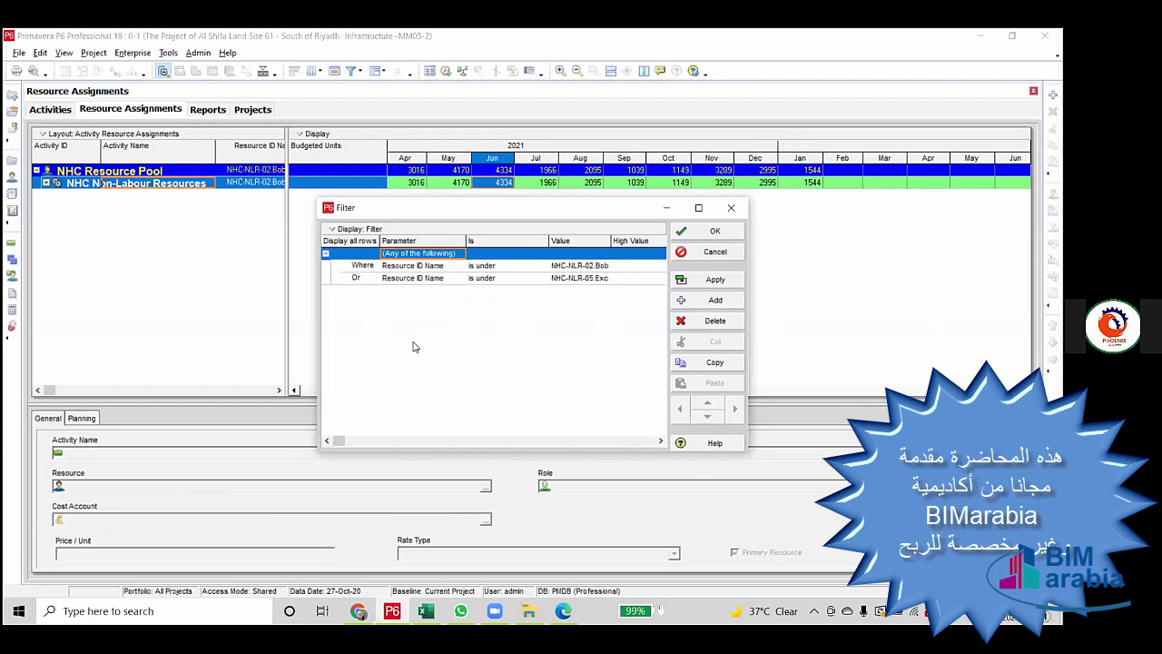
{"action": "left_click", "coordinate": [459, 254]}
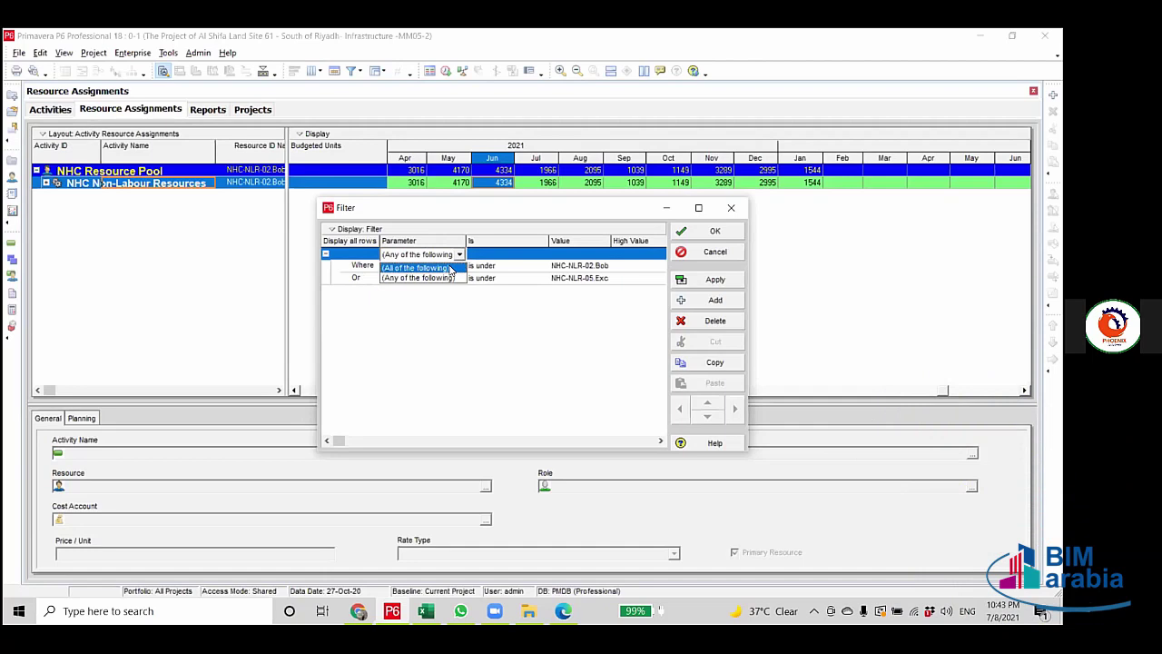
{"action": "left_click", "coordinate": [450, 267]}
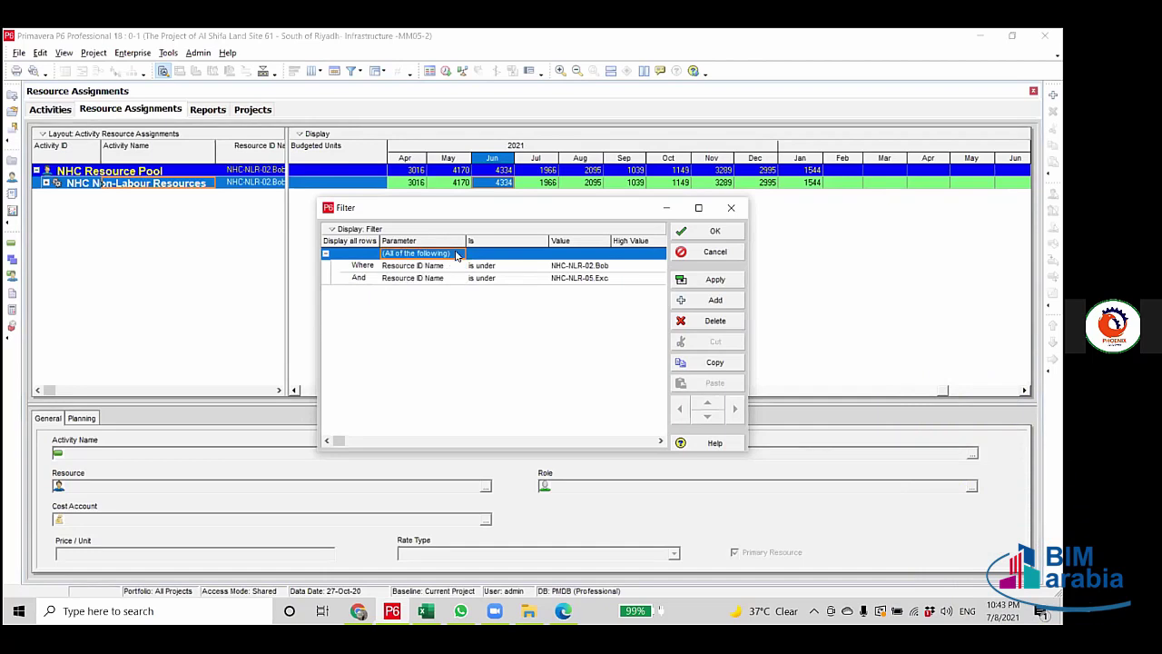
{"action": "left_click", "coordinate": [457, 255]}
{"action": "left_click", "coordinate": [450, 278]}
{"action": "left_click", "coordinate": [501, 279]}
{"action": "key", "text": "Up"}
{"action": "key", "text": "Down"}
{"action": "key", "text": "Up"}
{"action": "left_click", "coordinate": [506, 280]}
{"action": "left_click", "coordinate": [496, 270]}
{"action": "left_click", "coordinate": [443, 280]}
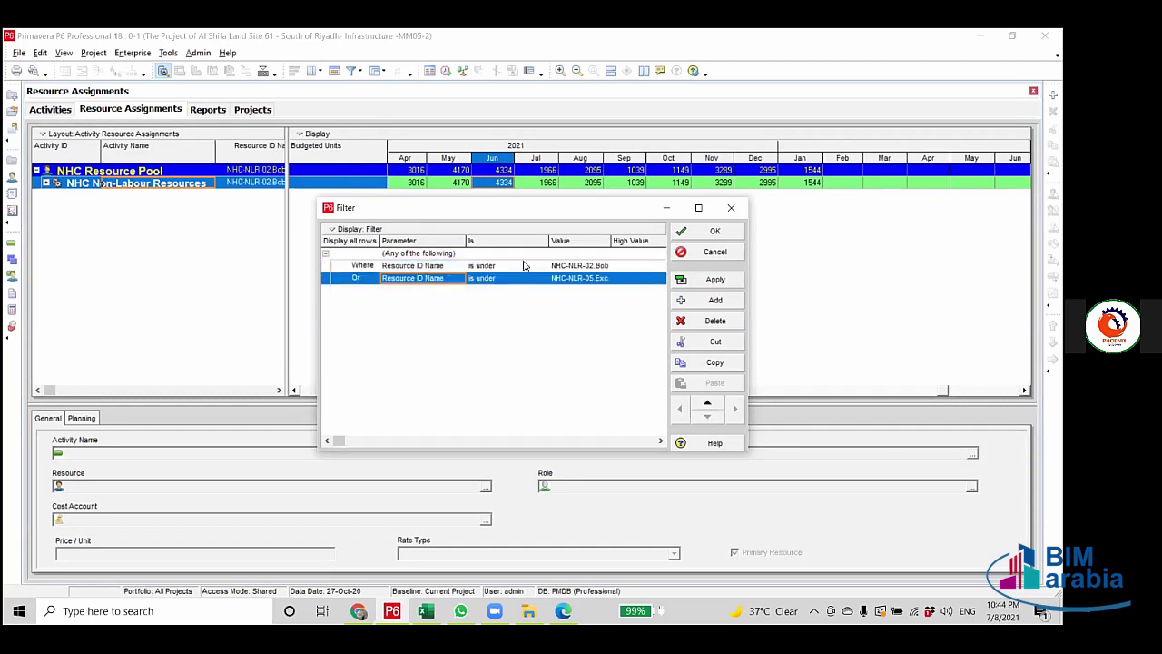
{"action": "left_click", "coordinate": [716, 299]}
{"action": "left_click", "coordinate": [459, 291]}
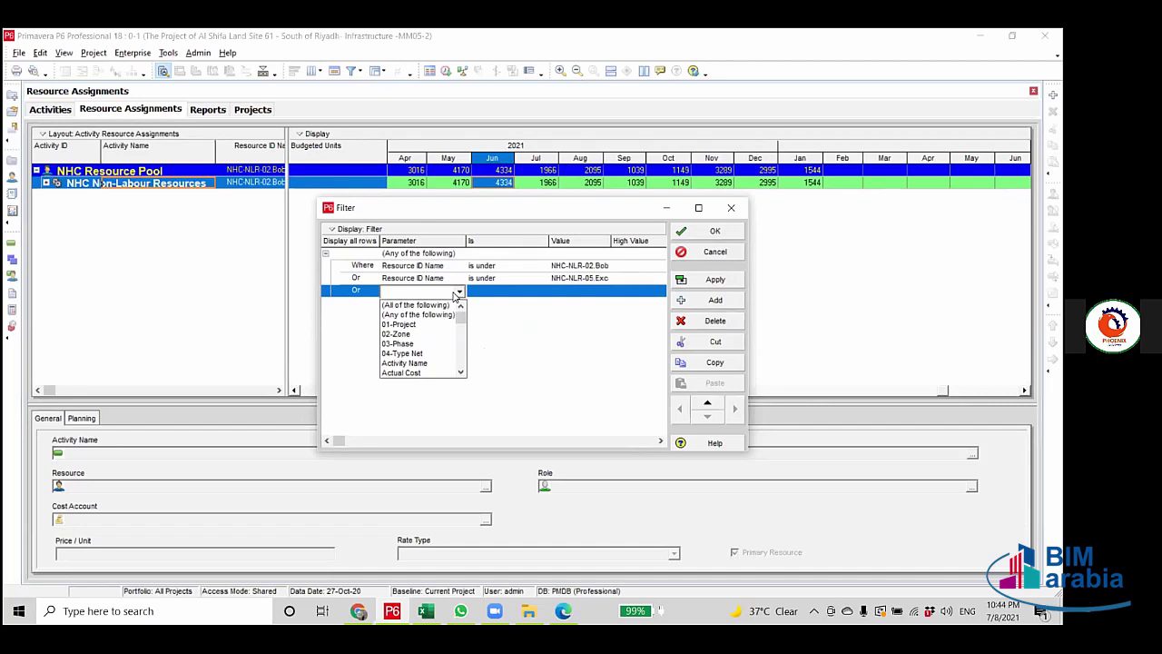
{"action": "scroll", "coordinate": [455, 296], "scroll_direction": "down", "scroll_amount": 5}
{"action": "left_click", "coordinate": [513, 352]}
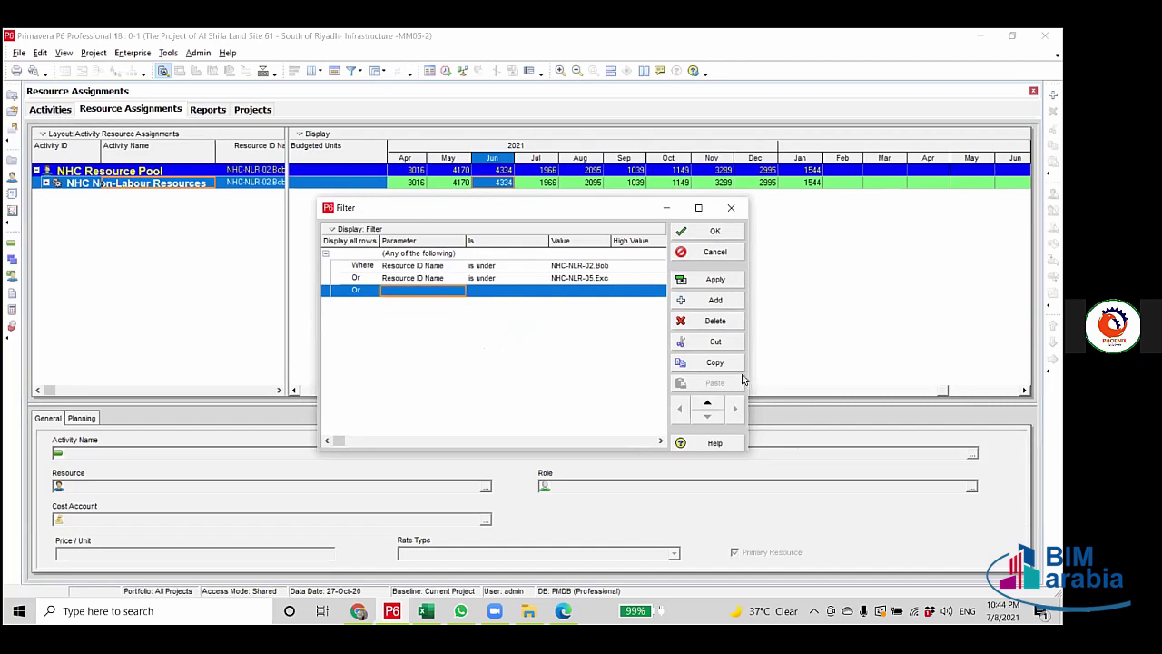
{"action": "left_click", "coordinate": [716, 321]}
Apply the Bobcat and Excavator-Poclain filter to the resource assignments and close the filter dialog.
{"action": "left_click", "coordinate": [500, 343]}
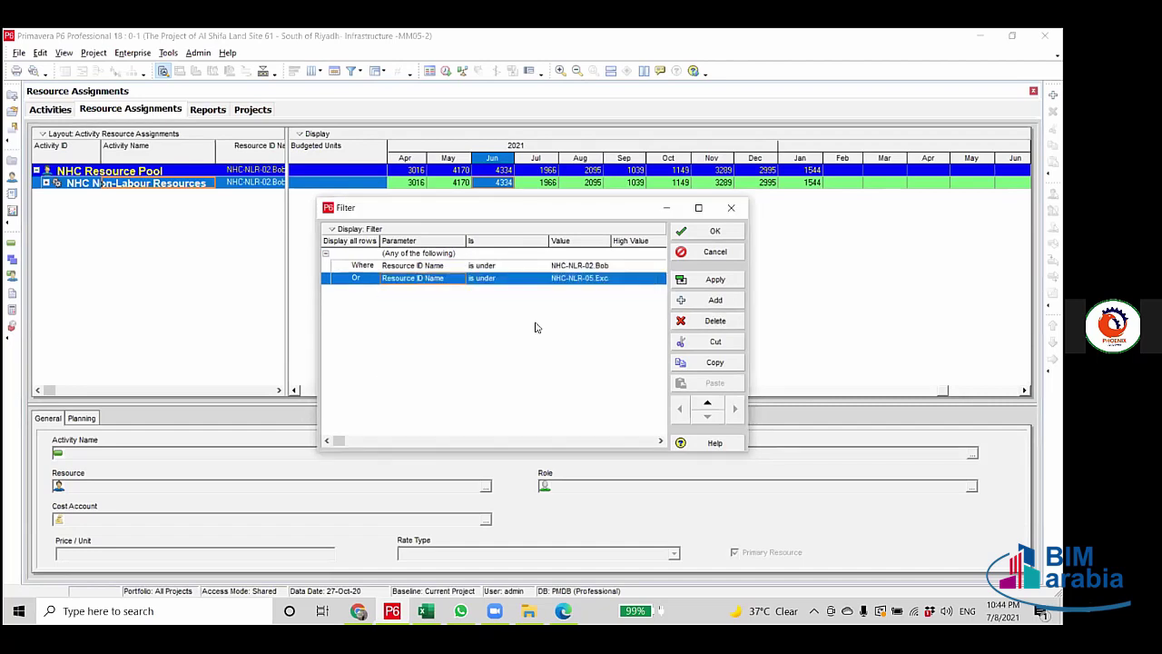
{"action": "left_click", "coordinate": [732, 282]}
{"action": "left_click", "coordinate": [715, 230]}
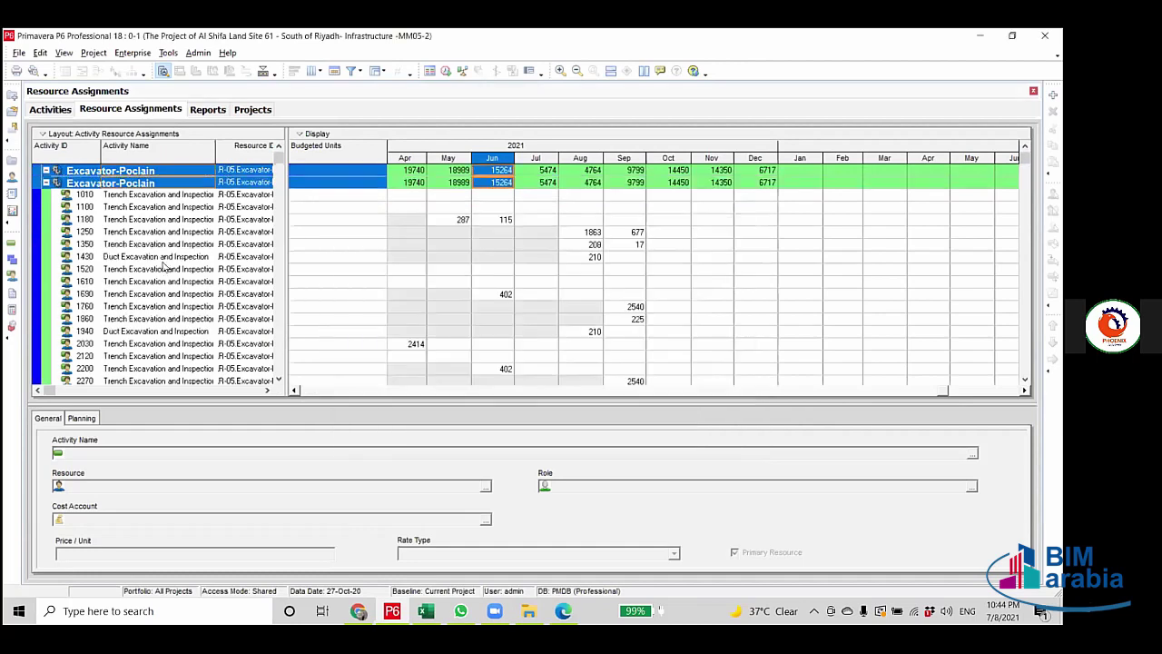
Collapse the Excavator-Poclain and NHC Non-Labour Resources groups to their monthly summary rows.
{"action": "left_click", "coordinate": [45, 182]}
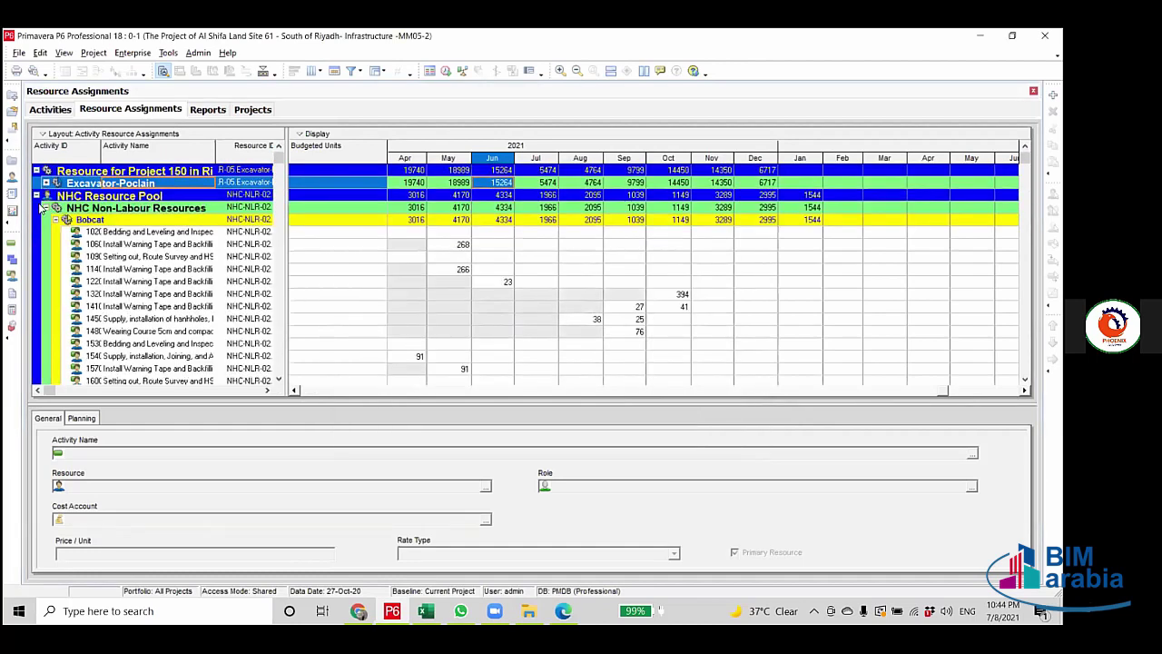
{"action": "left_click", "coordinate": [36, 195]}
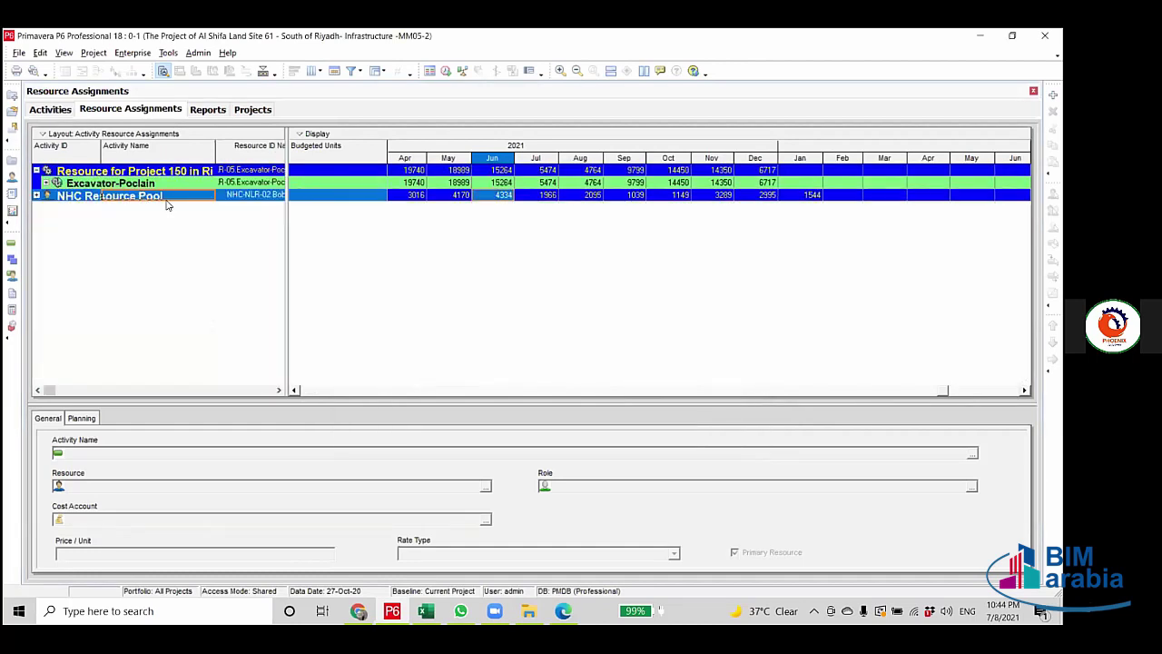
{"action": "left_click", "coordinate": [36, 195]}
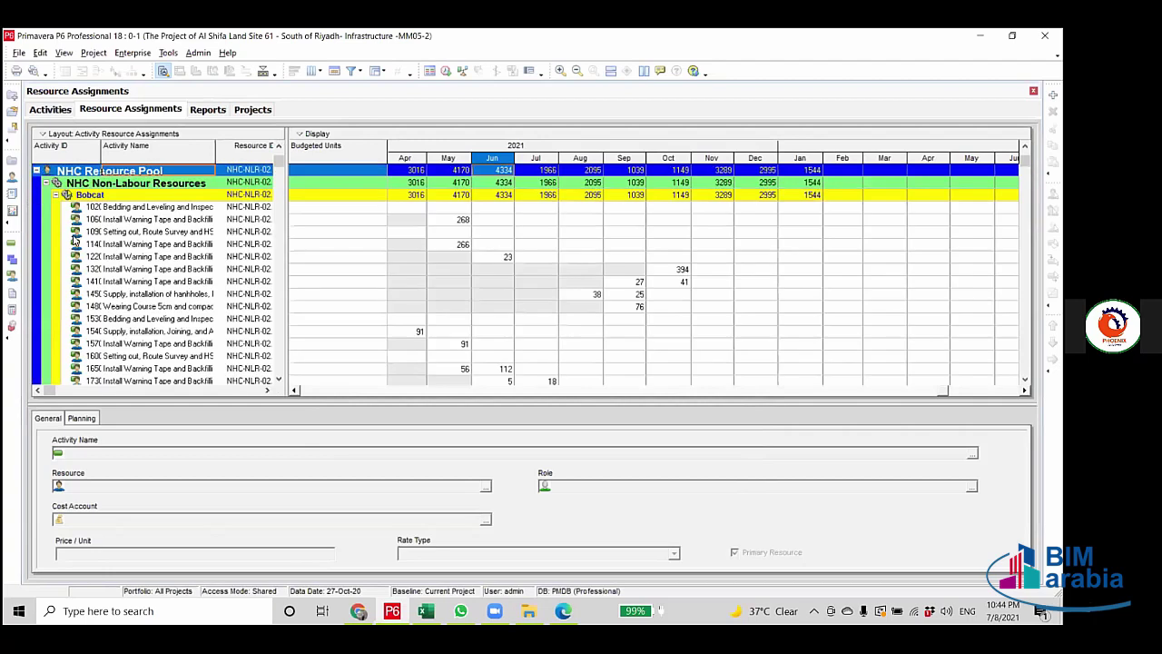
{"action": "left_click", "coordinate": [46, 183]}
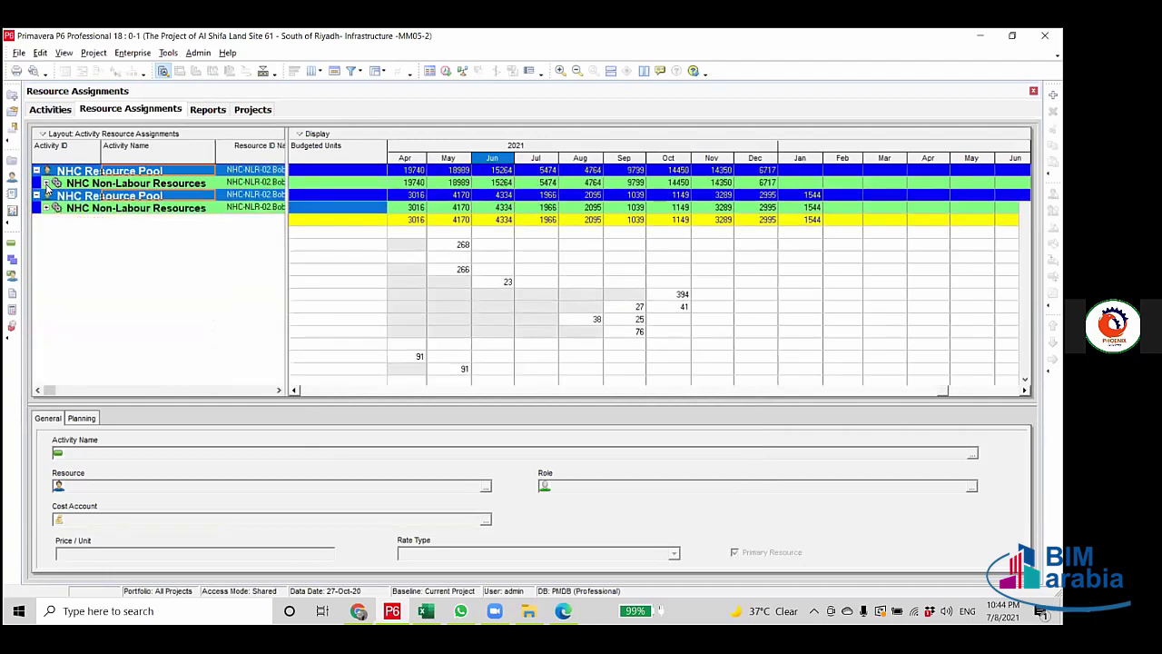
Examine the monthly budgeted units in the Excavator-Poclain and NHC Non-Labour Resources summary rows.
{"action": "left_click", "coordinate": [178, 207]}
{"action": "left_click", "coordinate": [186, 184]}
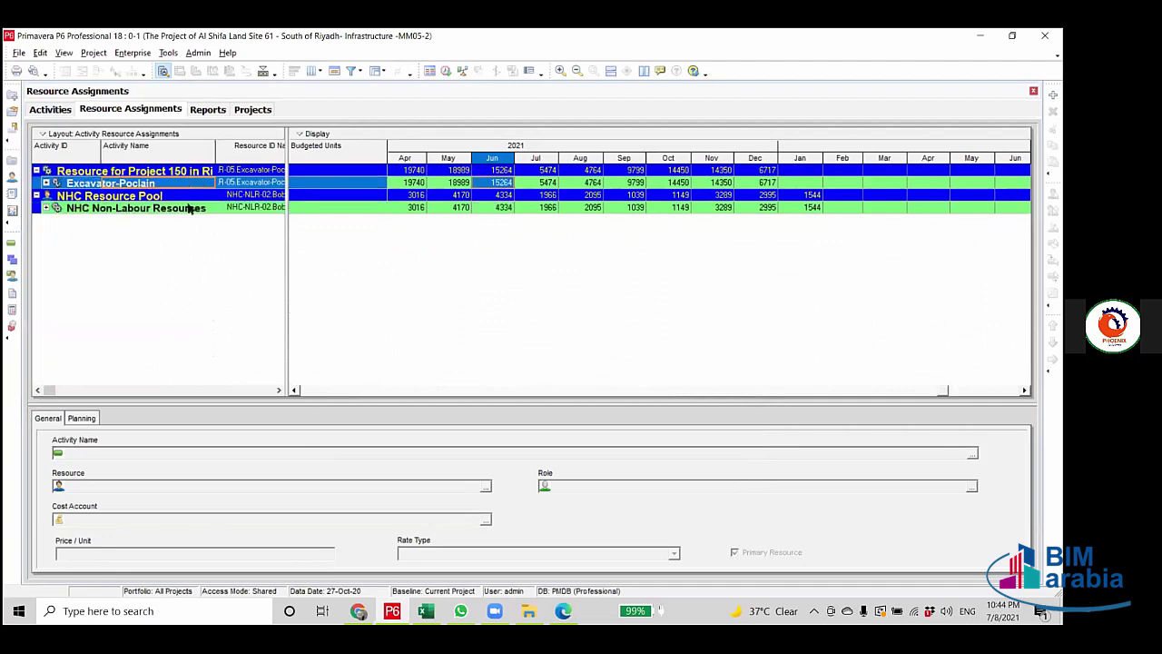
{"action": "left_click", "coordinate": [188, 209], "text": "ctrl"}
{"action": "right_click", "coordinate": [188, 209]}
{"action": "left_click", "coordinate": [504, 293]}
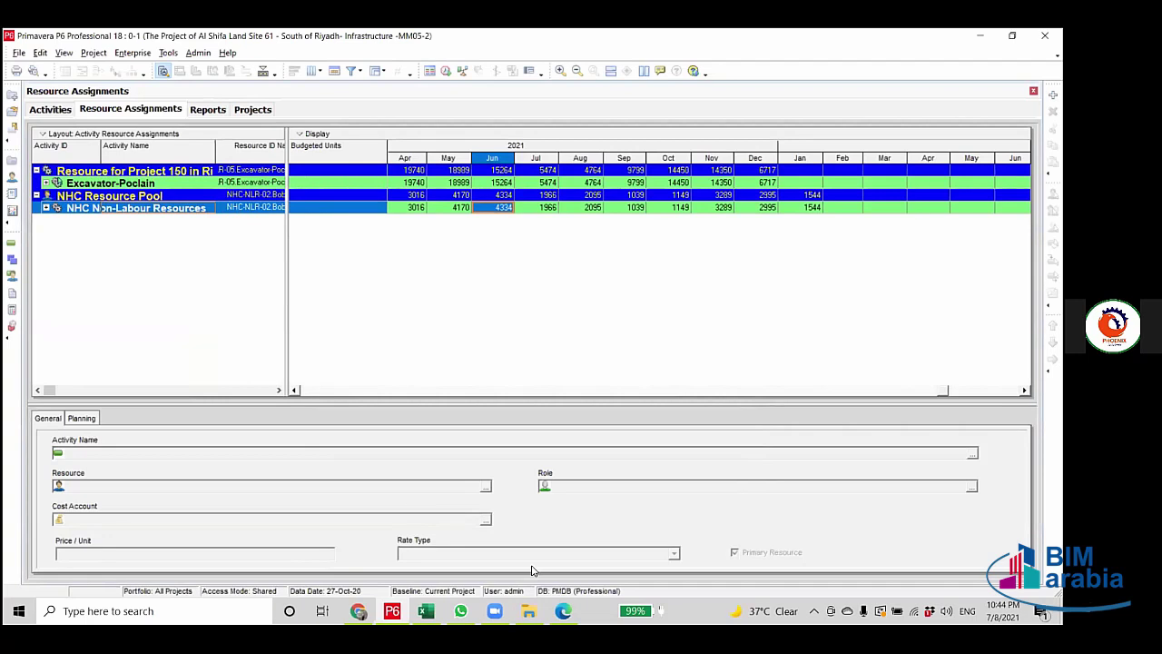
Return to the project's activities and select the Zone 2 activity (17/7/2021-15/8/2021) under G1 Milestone.
{"action": "mouse_move", "coordinate": [495, 610]}
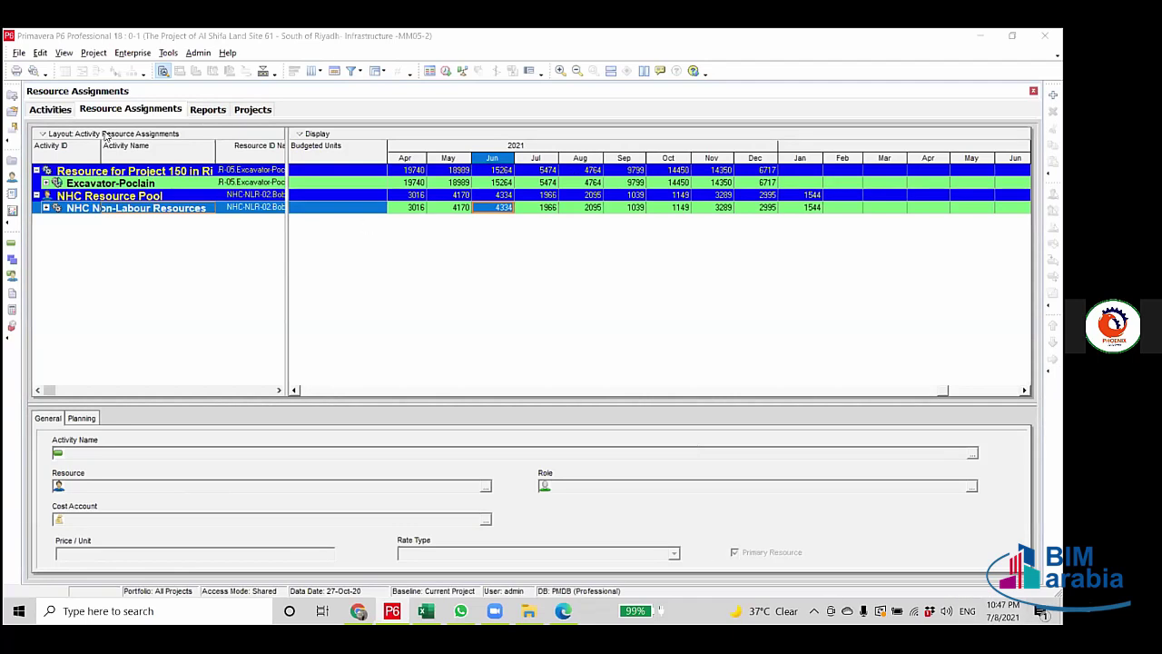
{"action": "left_click", "coordinate": [47, 109]}
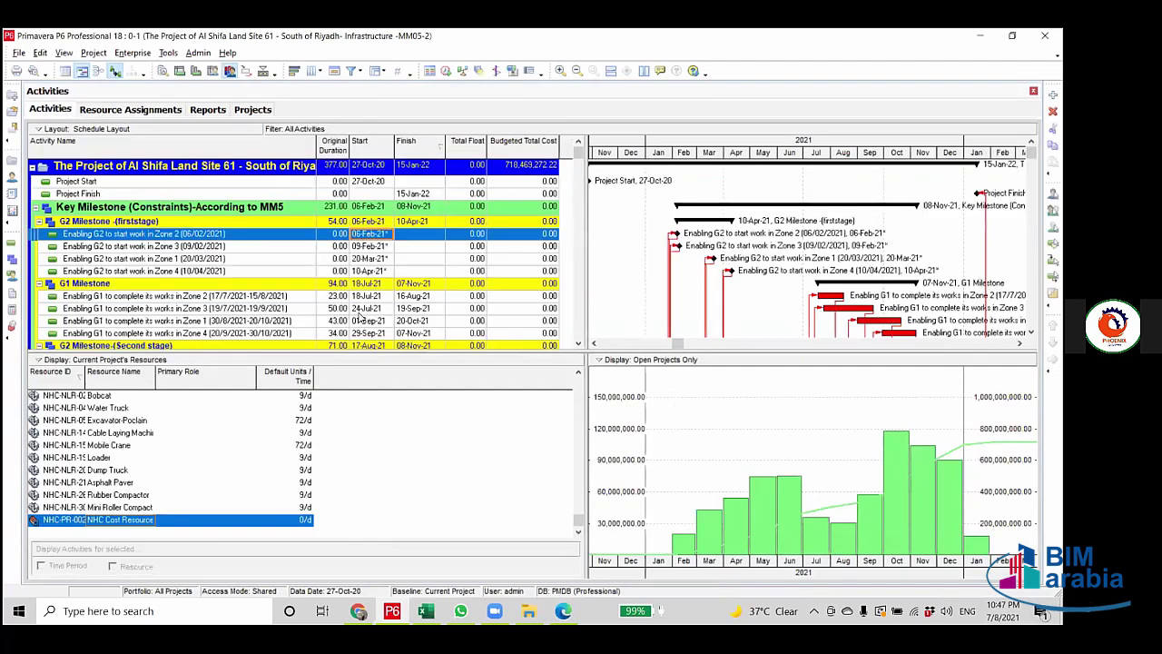
{"action": "scroll", "coordinate": [363, 250], "scroll_direction": "down", "scroll_amount": 2}
{"action": "left_click", "coordinate": [416, 228]}
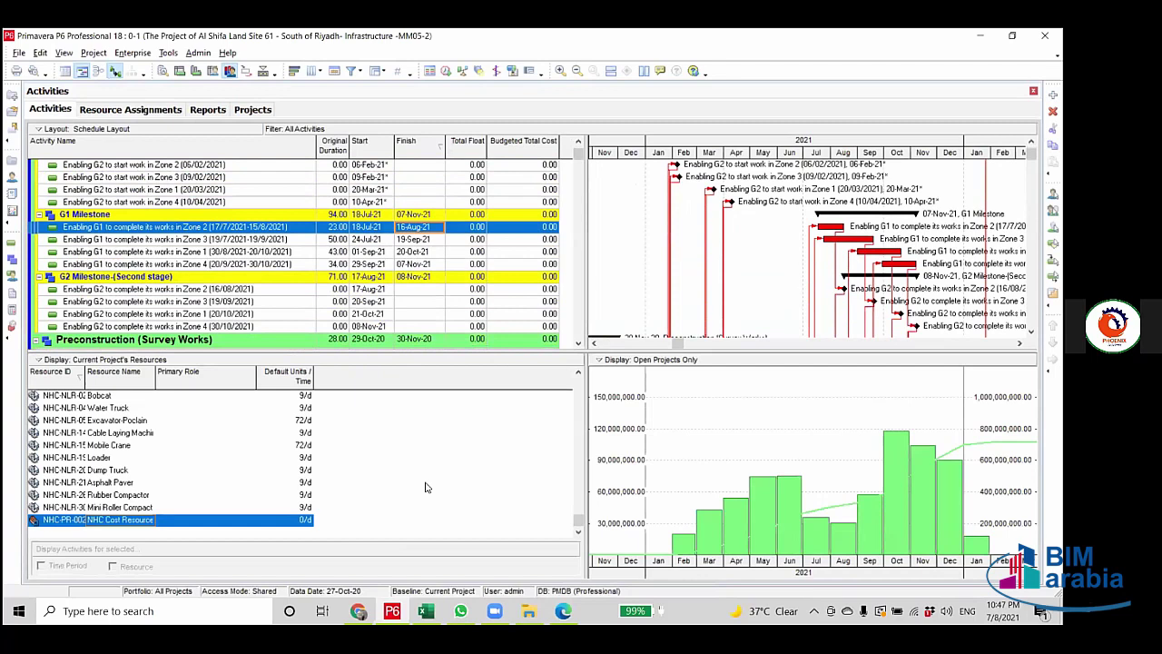